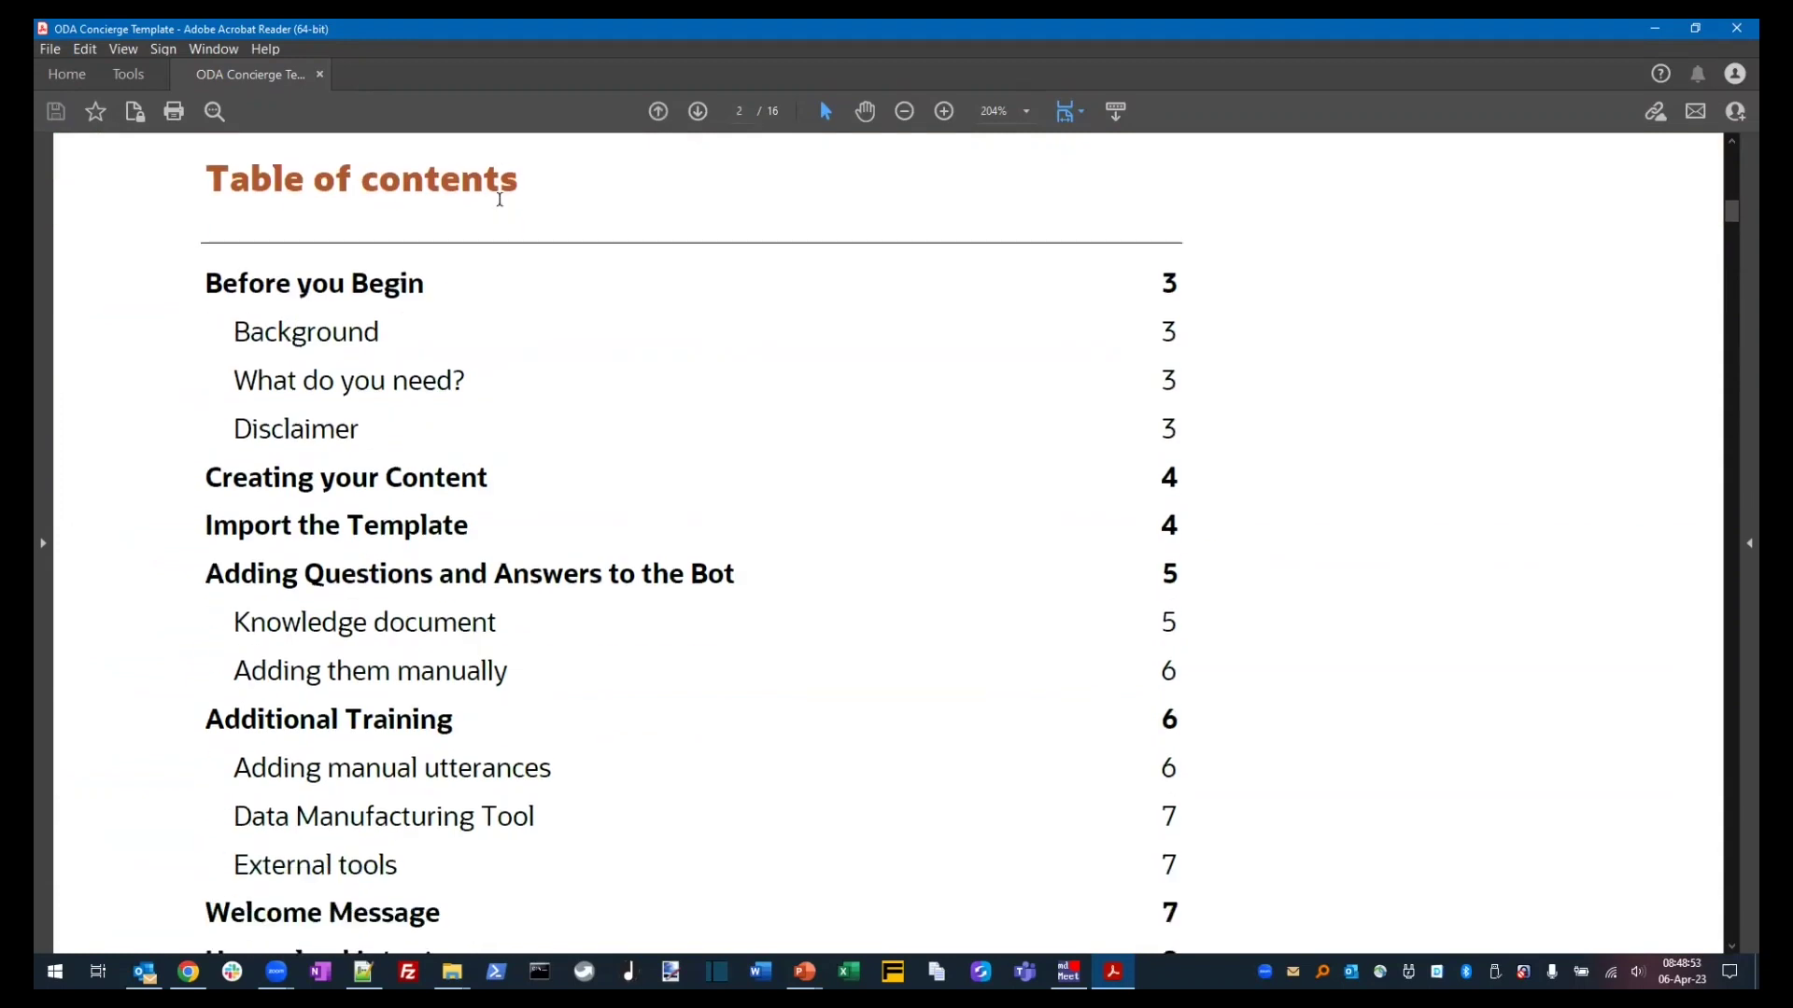
- Read the Concierge template guide from its table of contents through to the Creating your Content section
scroll(500, 205, "down", 10)
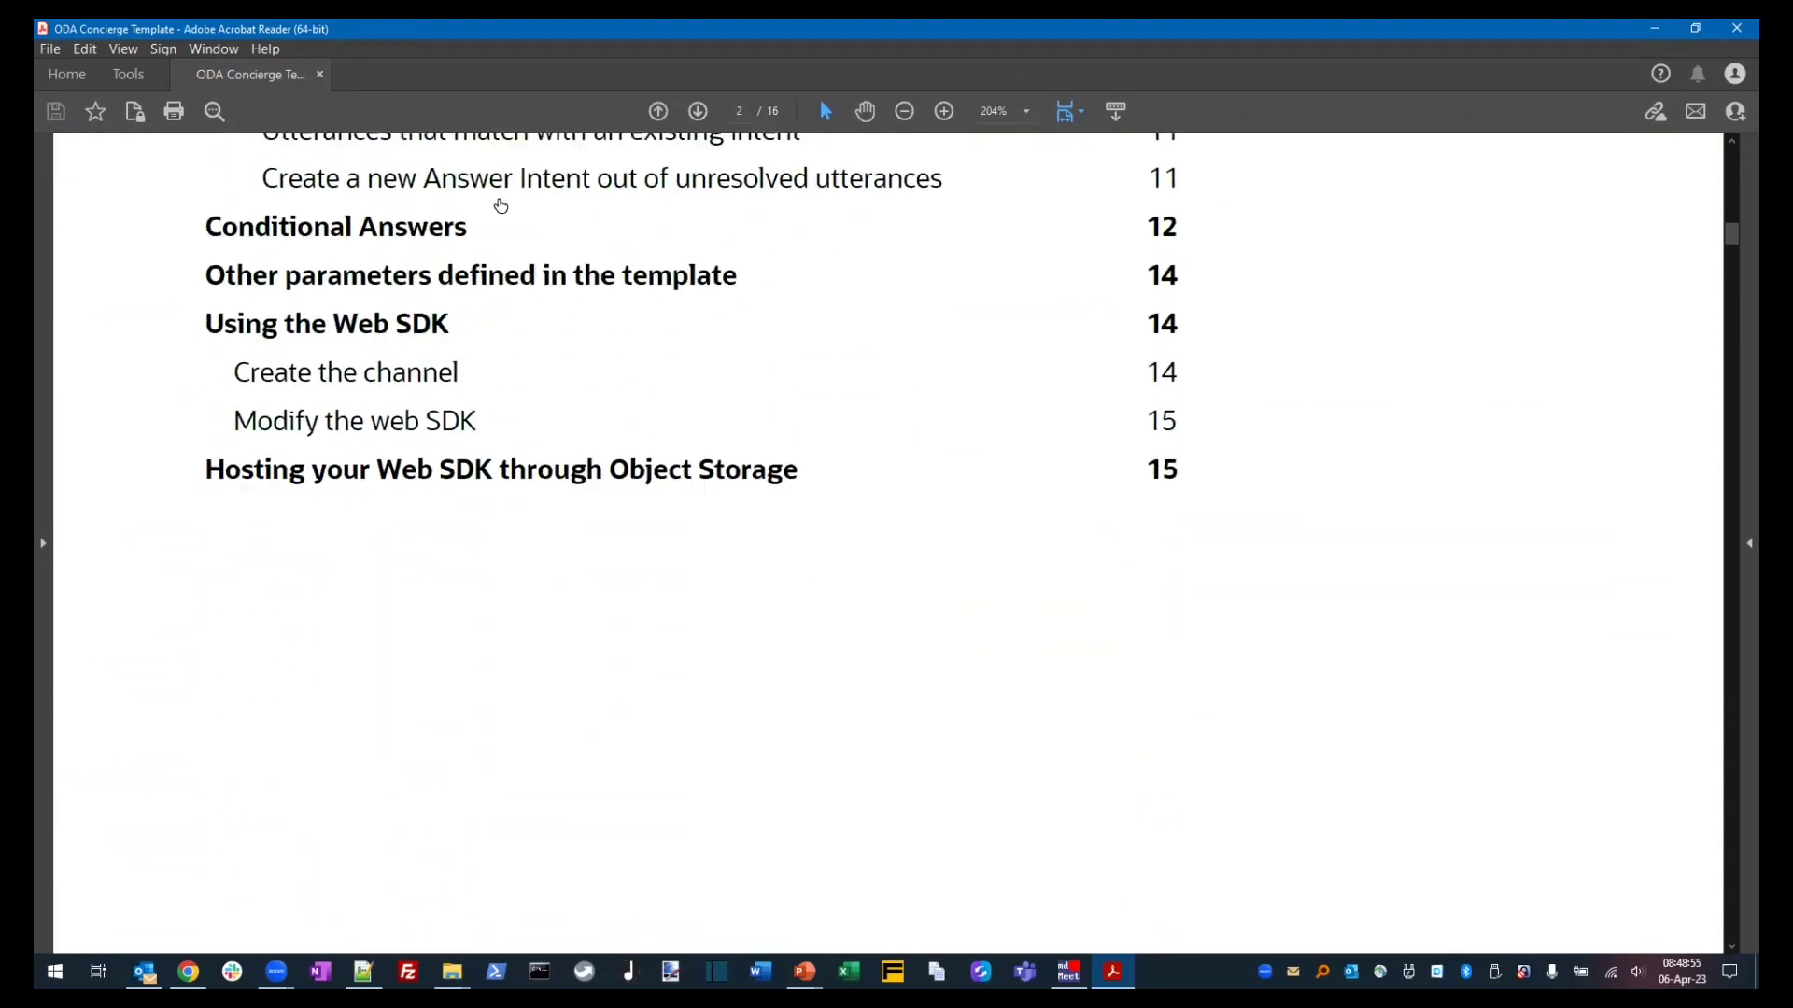
scroll(500, 206, "down", 4)
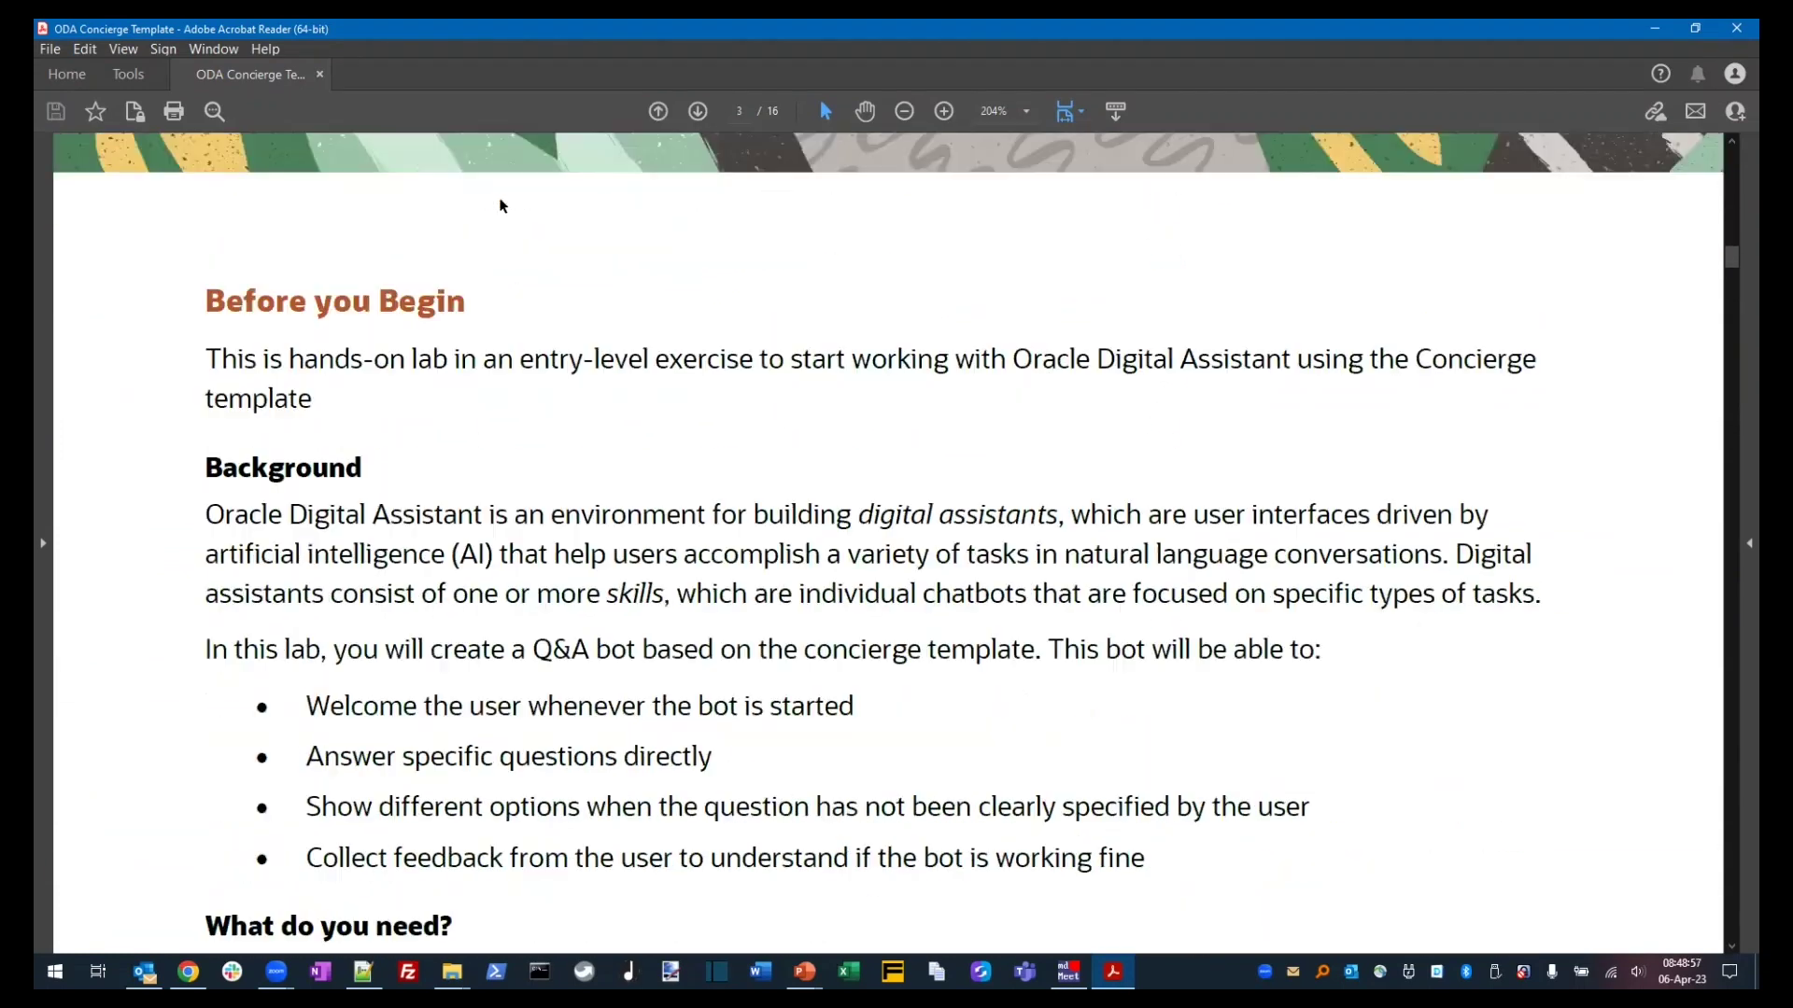
scroll(500, 200, "down", 20)
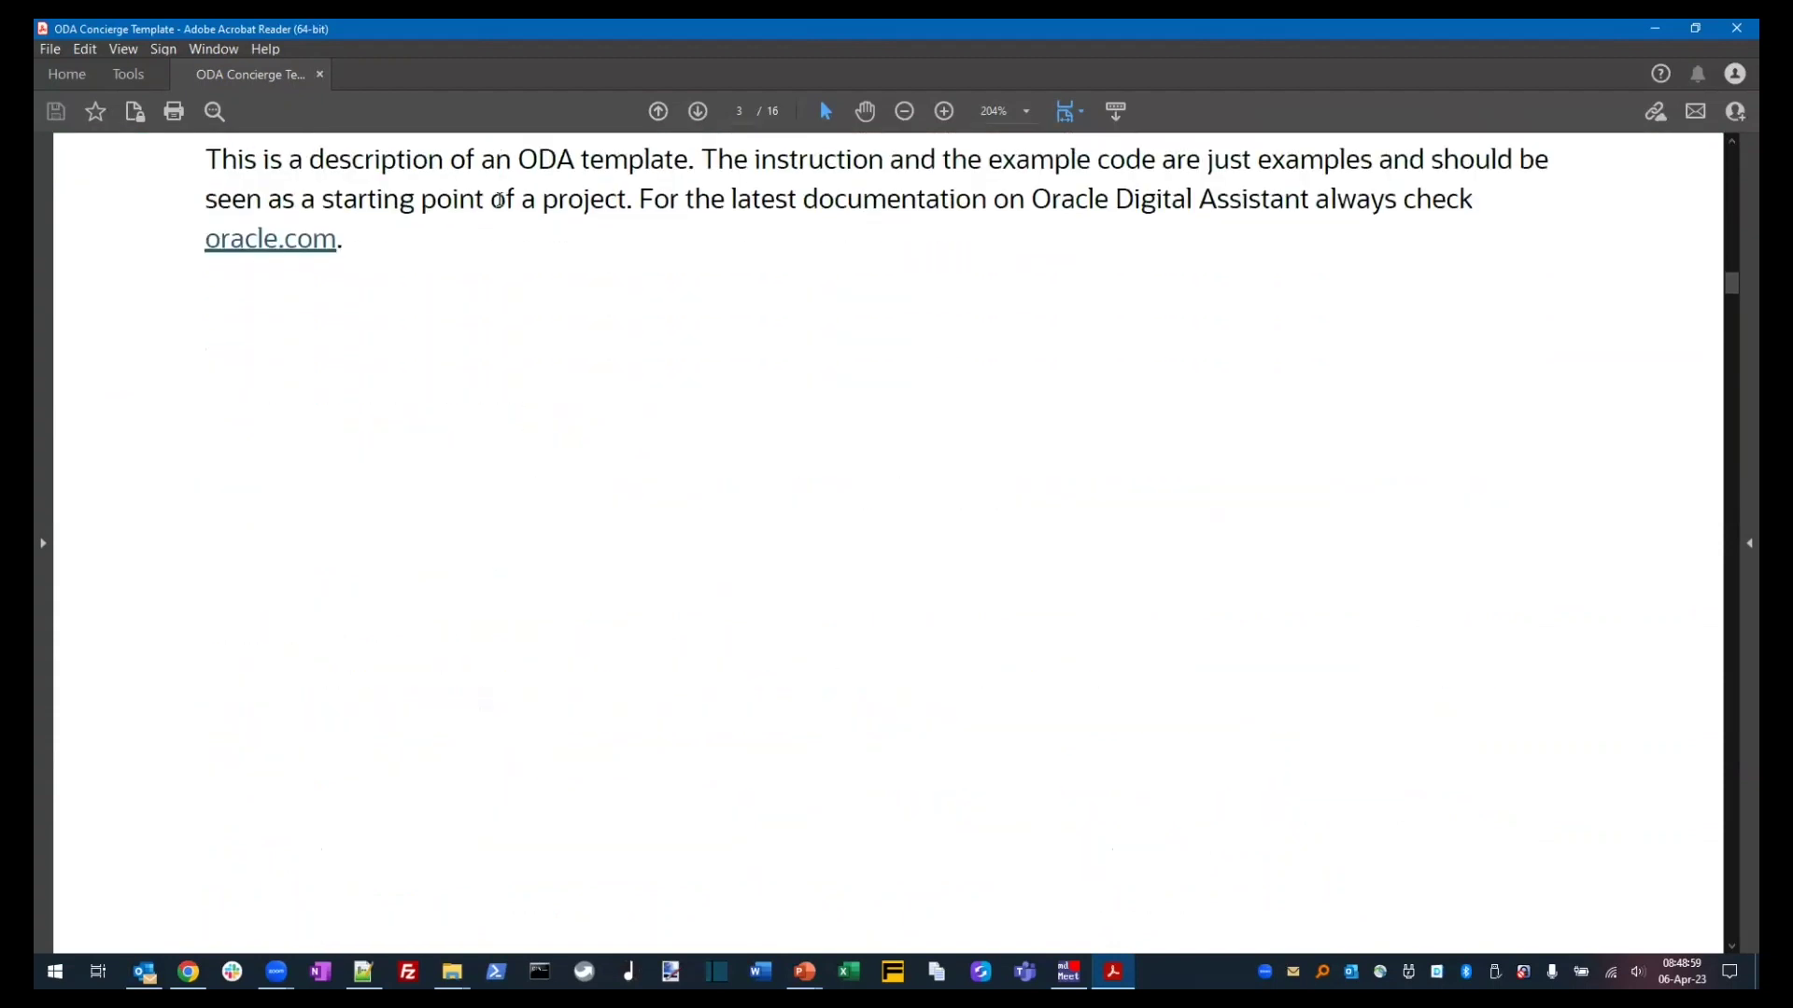
scroll(499, 204, "down", 6)
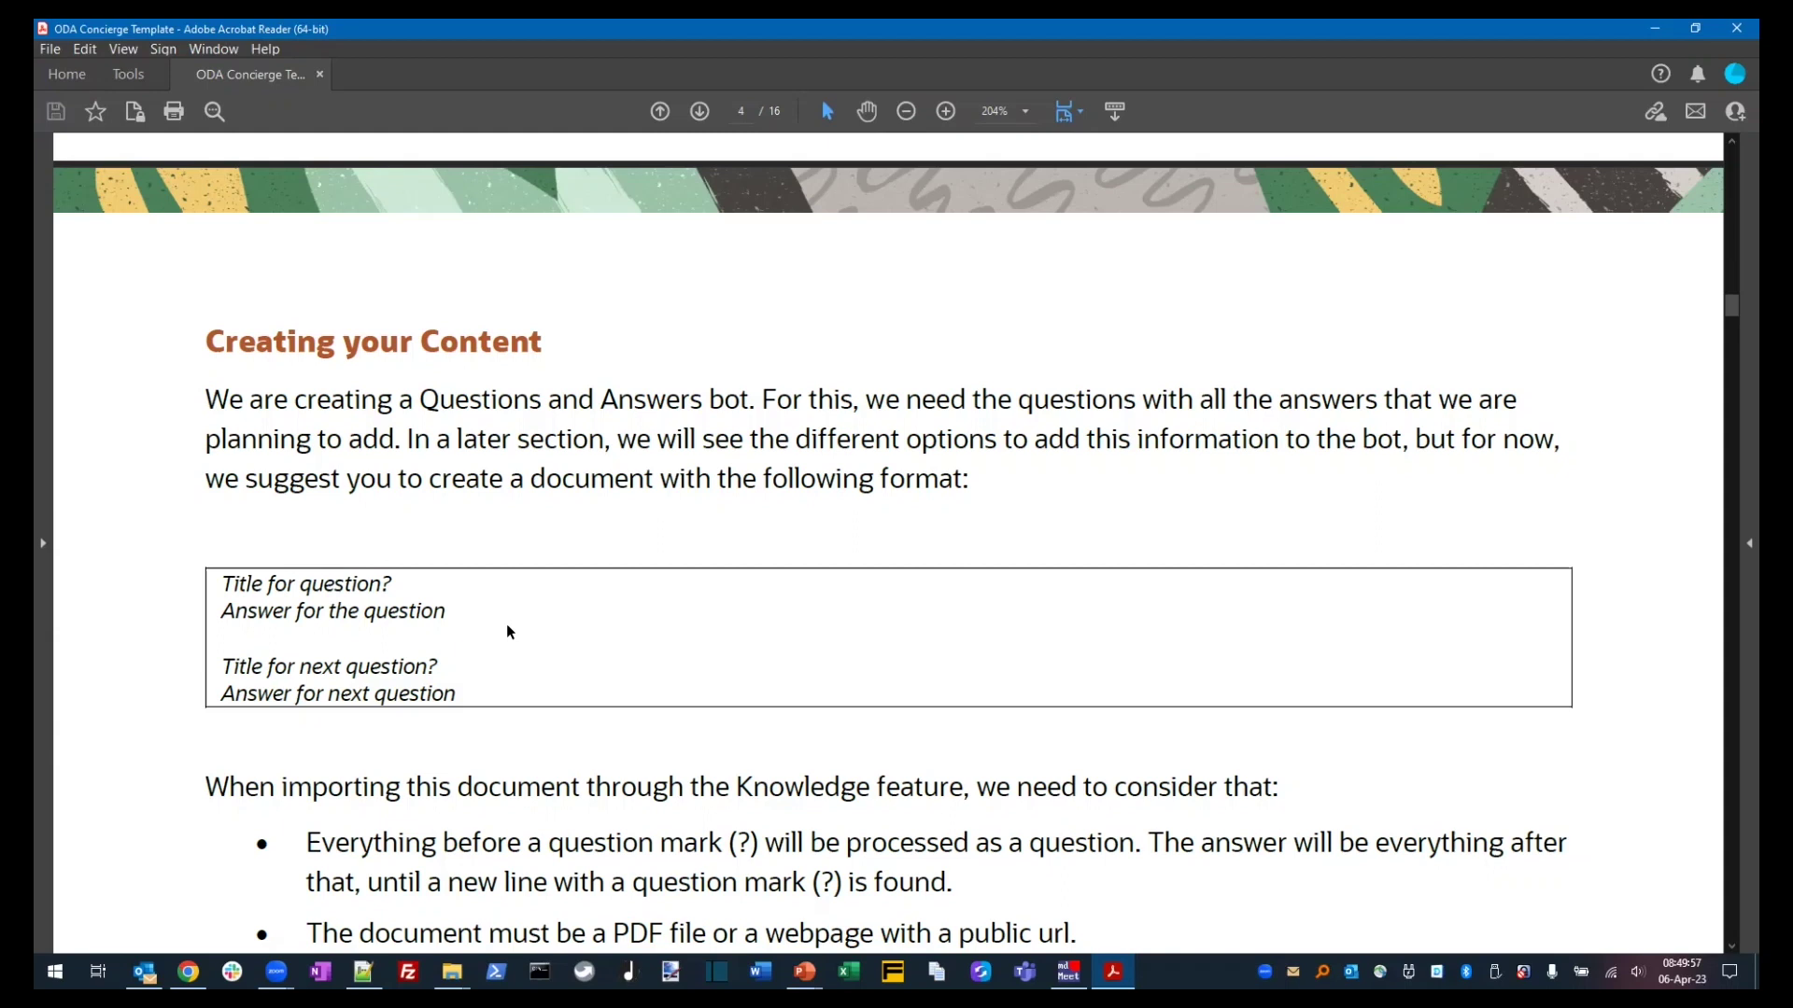
- Open Sample_QnA.docx from the ConciergeTemplate folder in File Explorer and save it as a PDF in the same folder
key("alt+Tab")
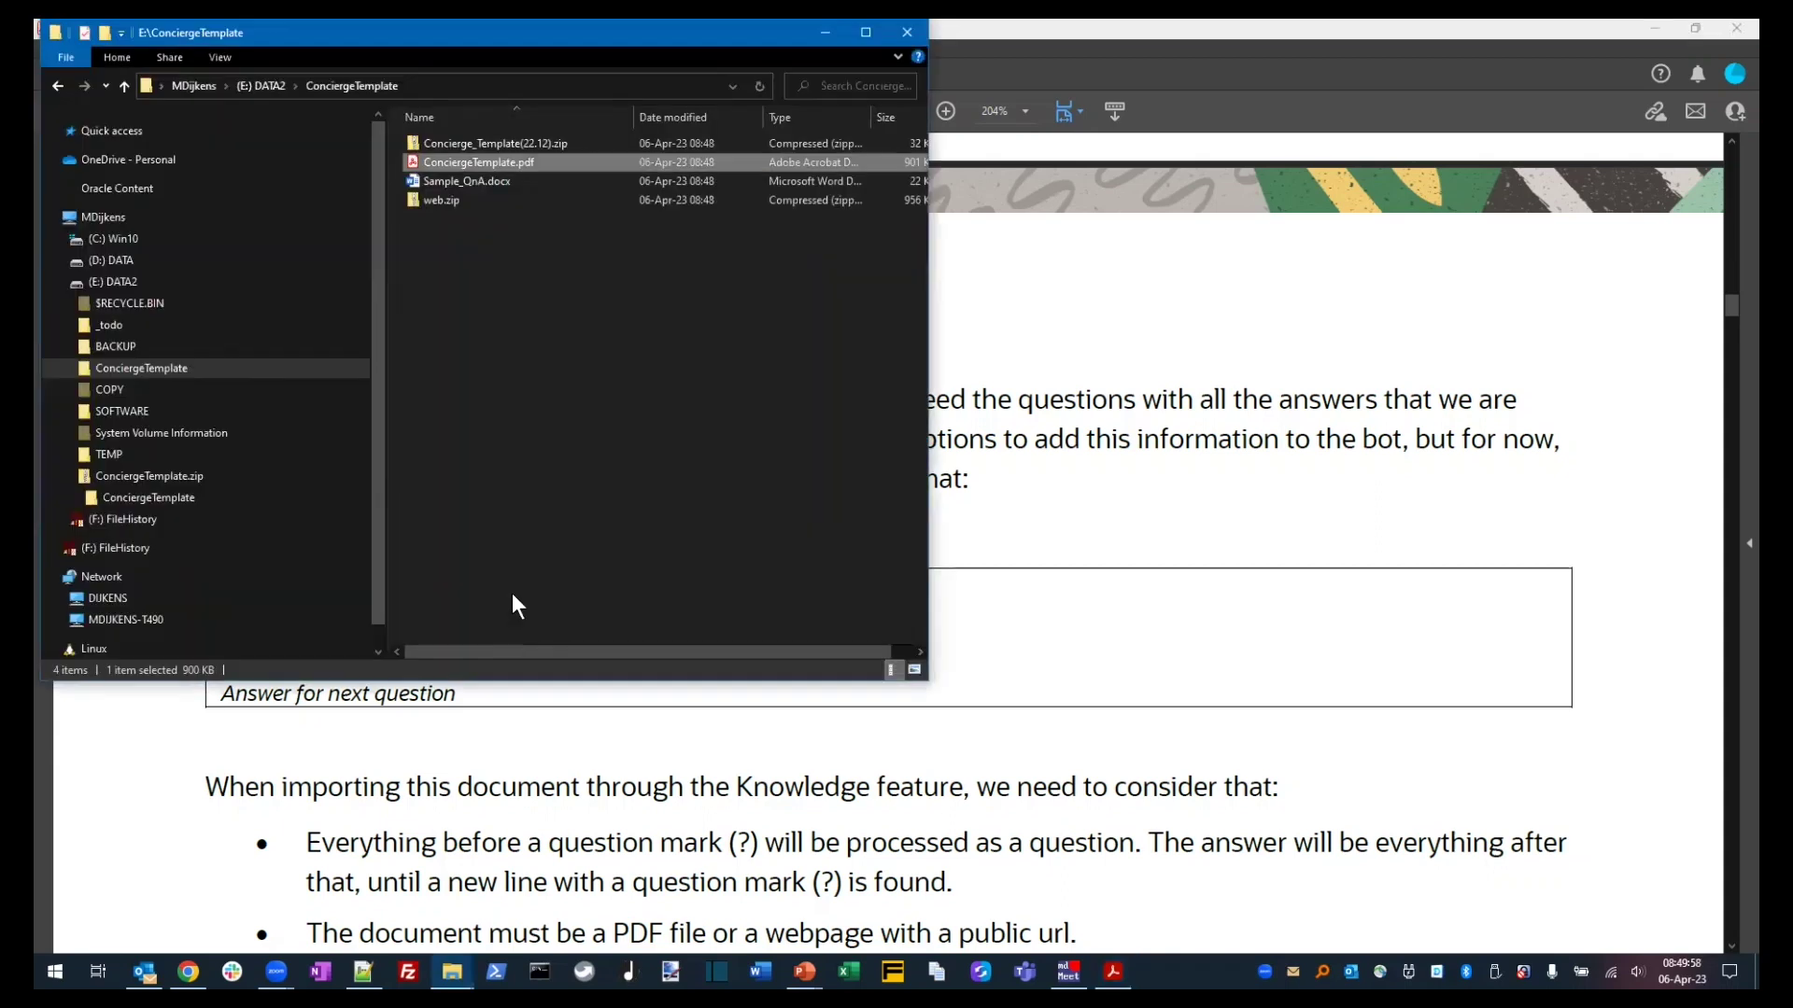
double_click(523, 187)
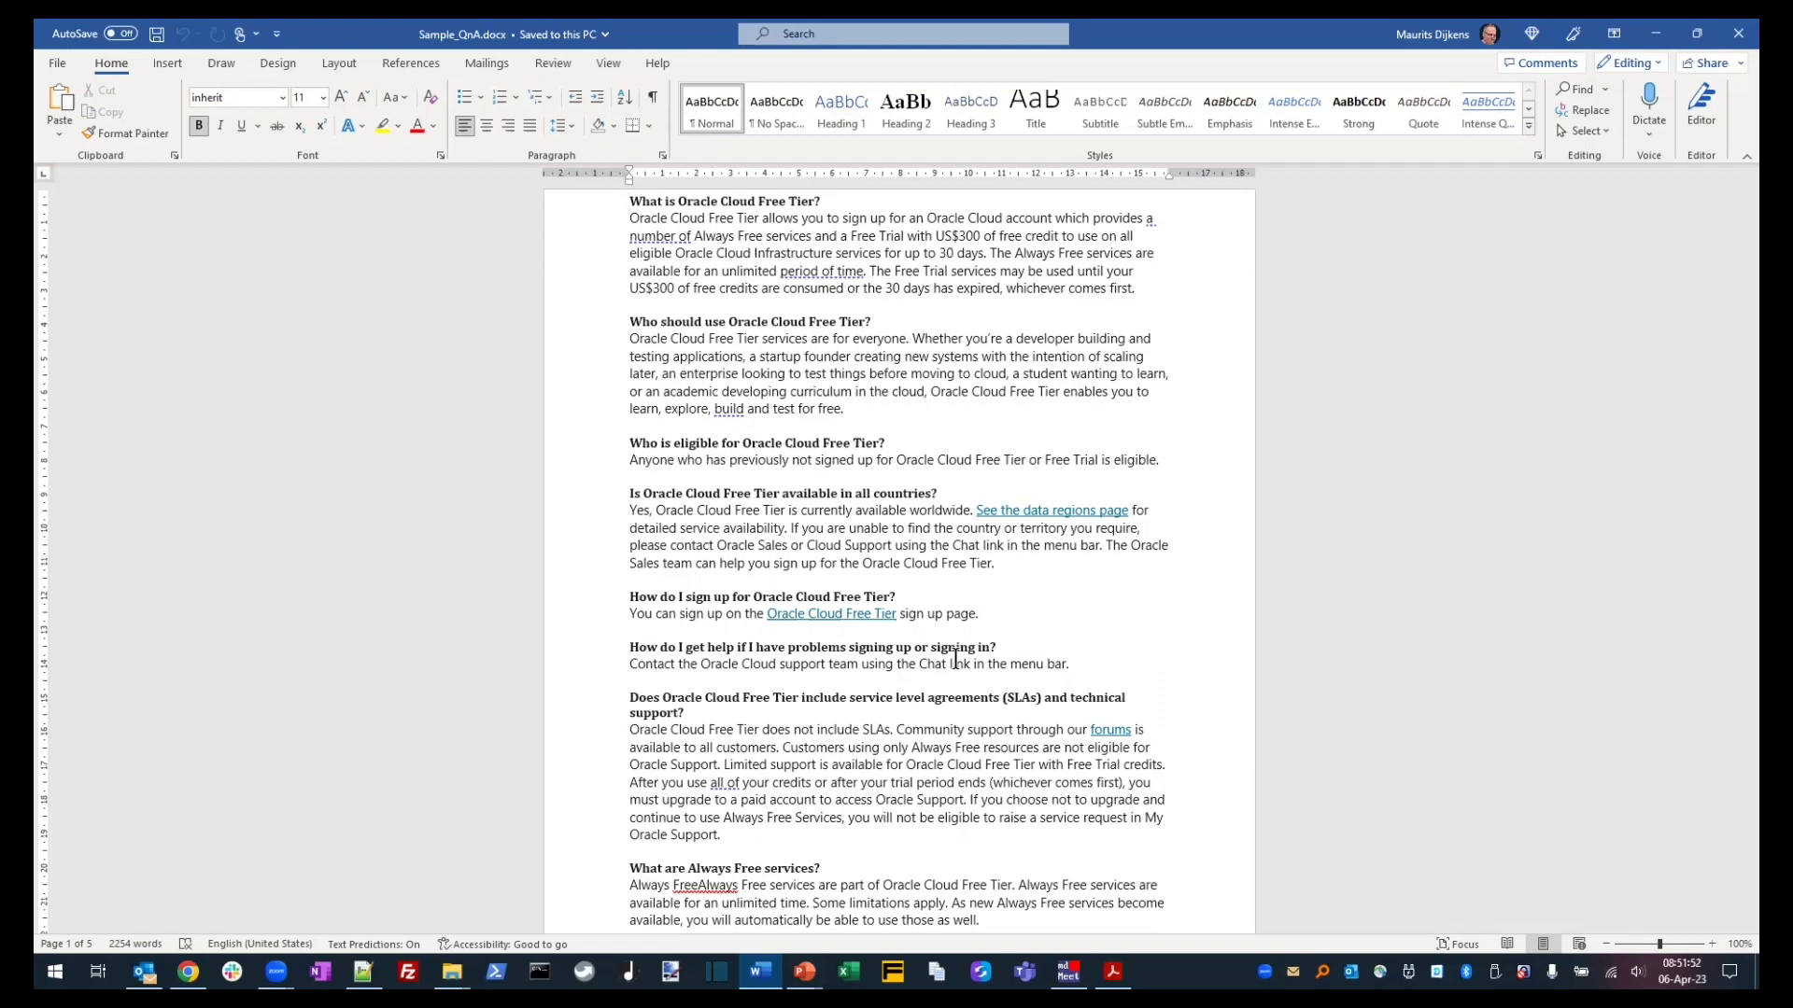
scroll(956, 660, "down", 10)
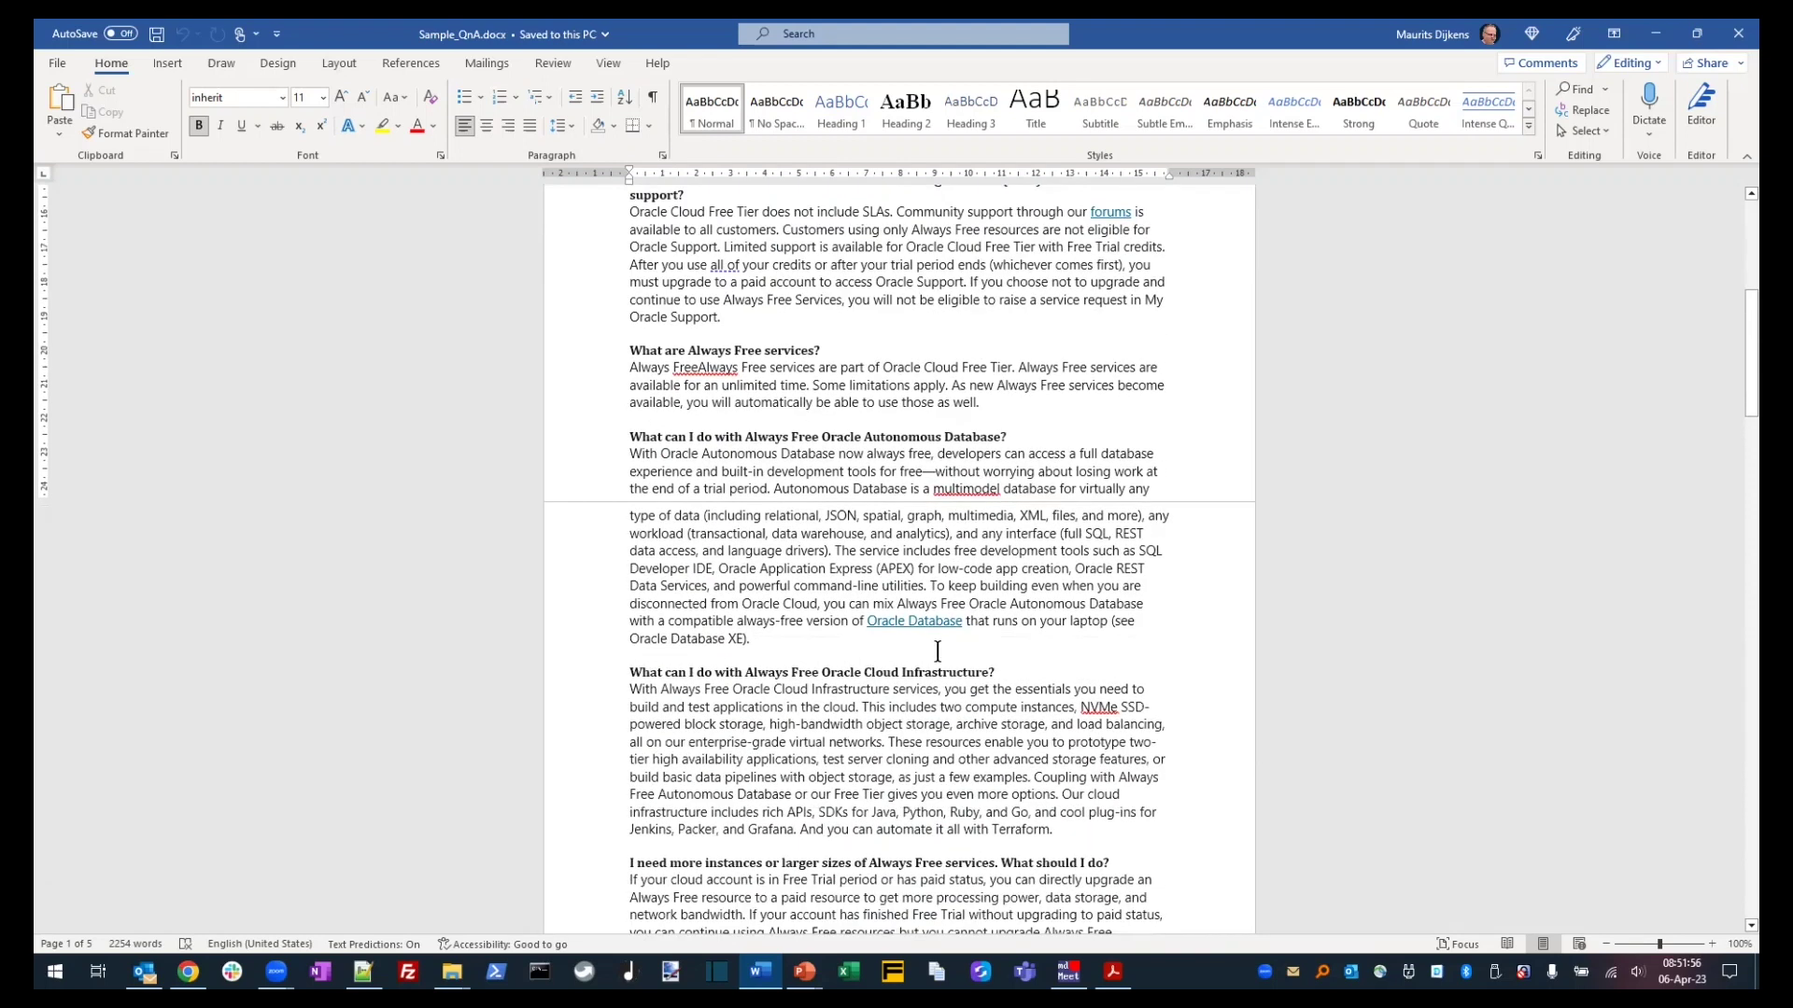
left_click(72, 67)
left_click(98, 305)
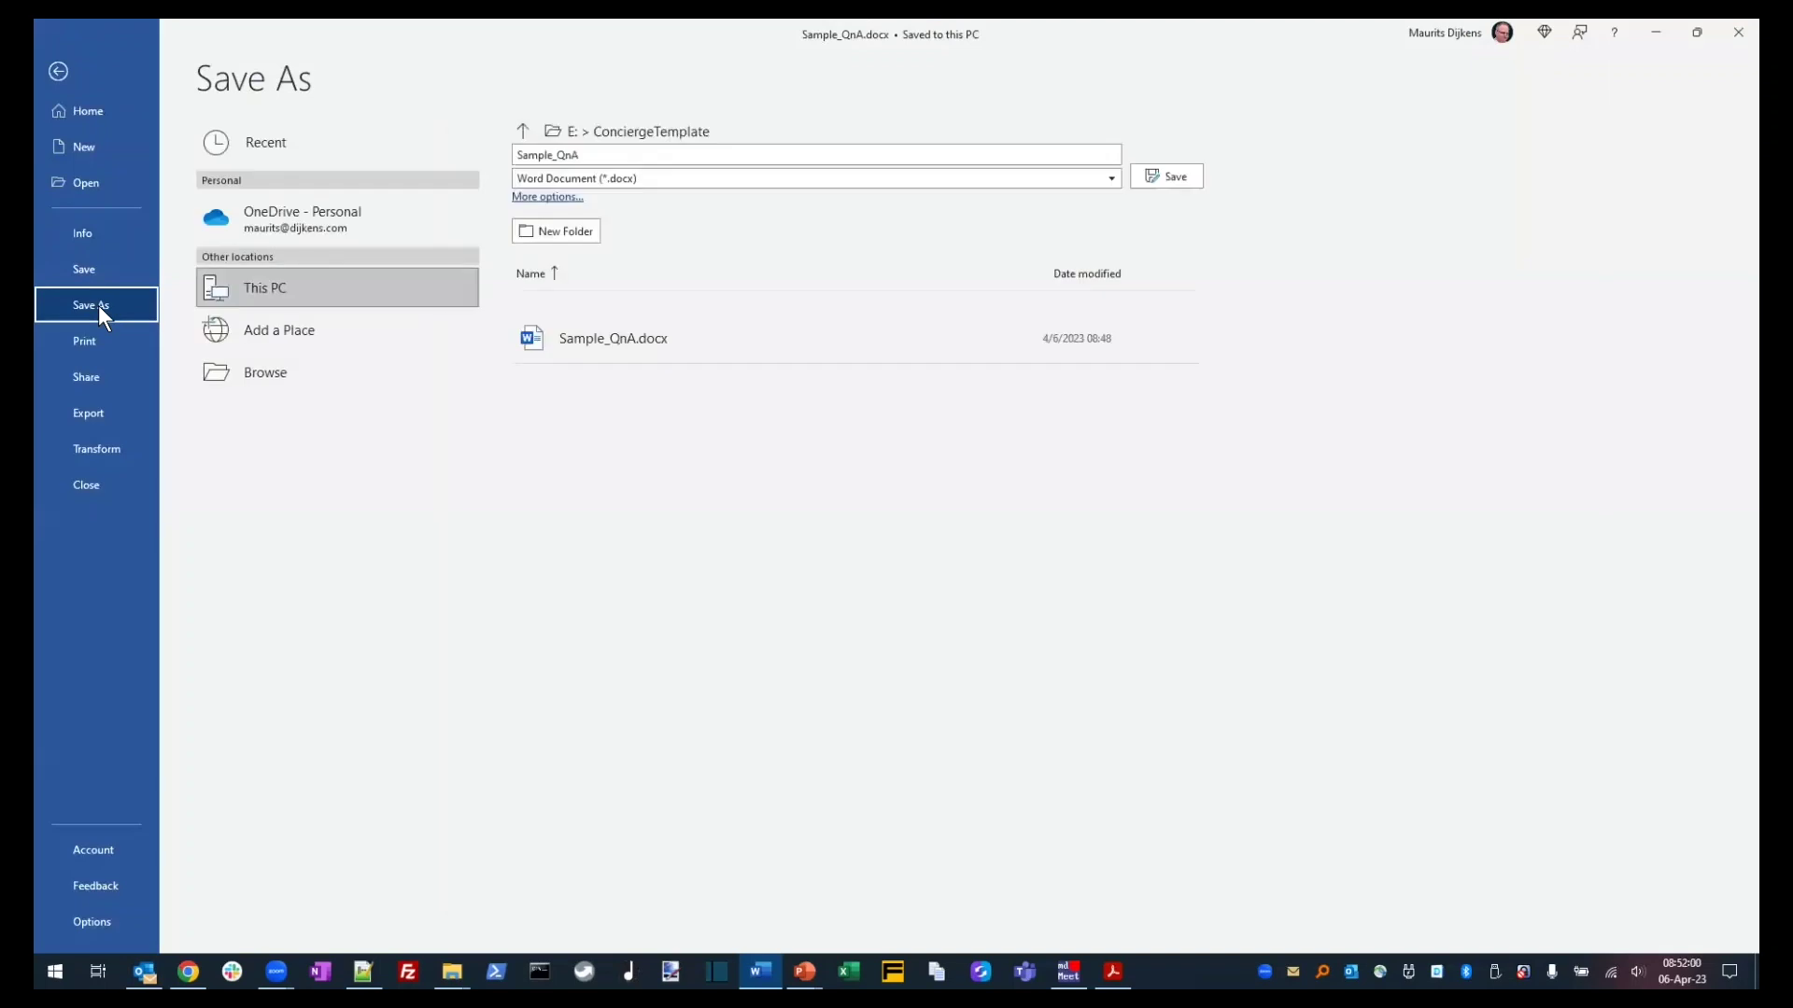
left_click(867, 177)
left_click(697, 295)
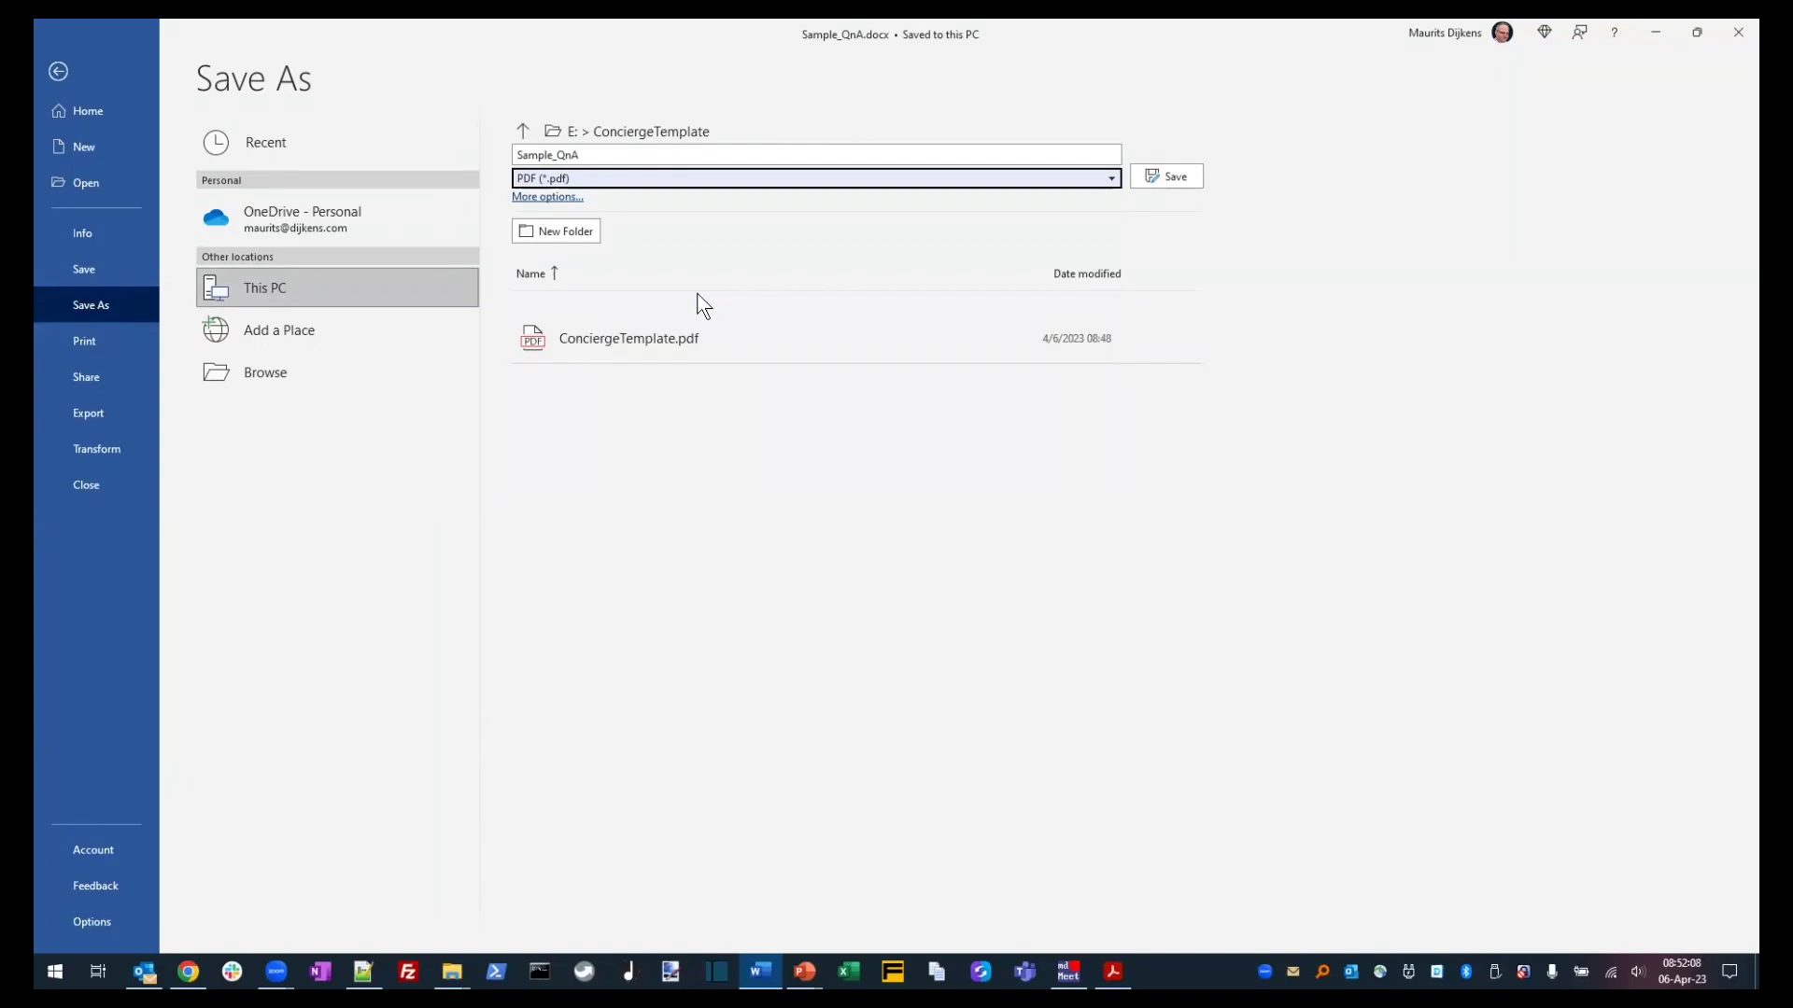
left_click(1188, 174)
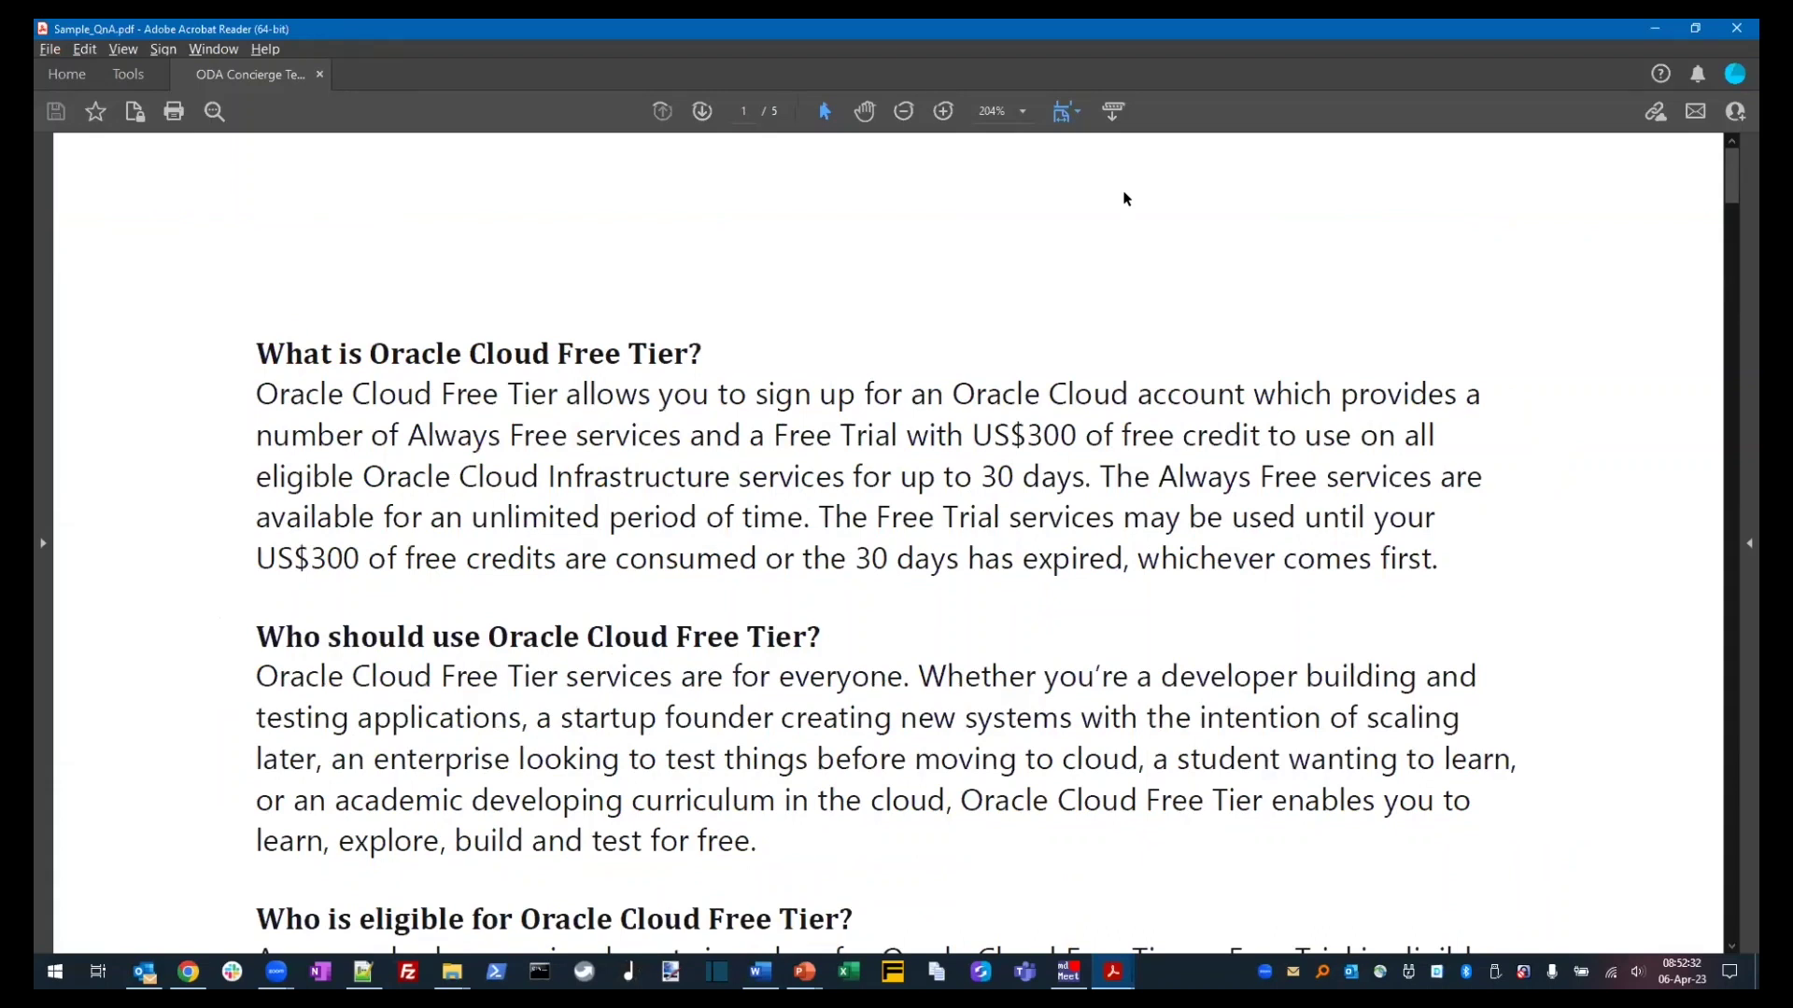
- Review the questions and answers in the exported Sample_QnA.pdf and close it
scroll(1125, 194, "down", 1)
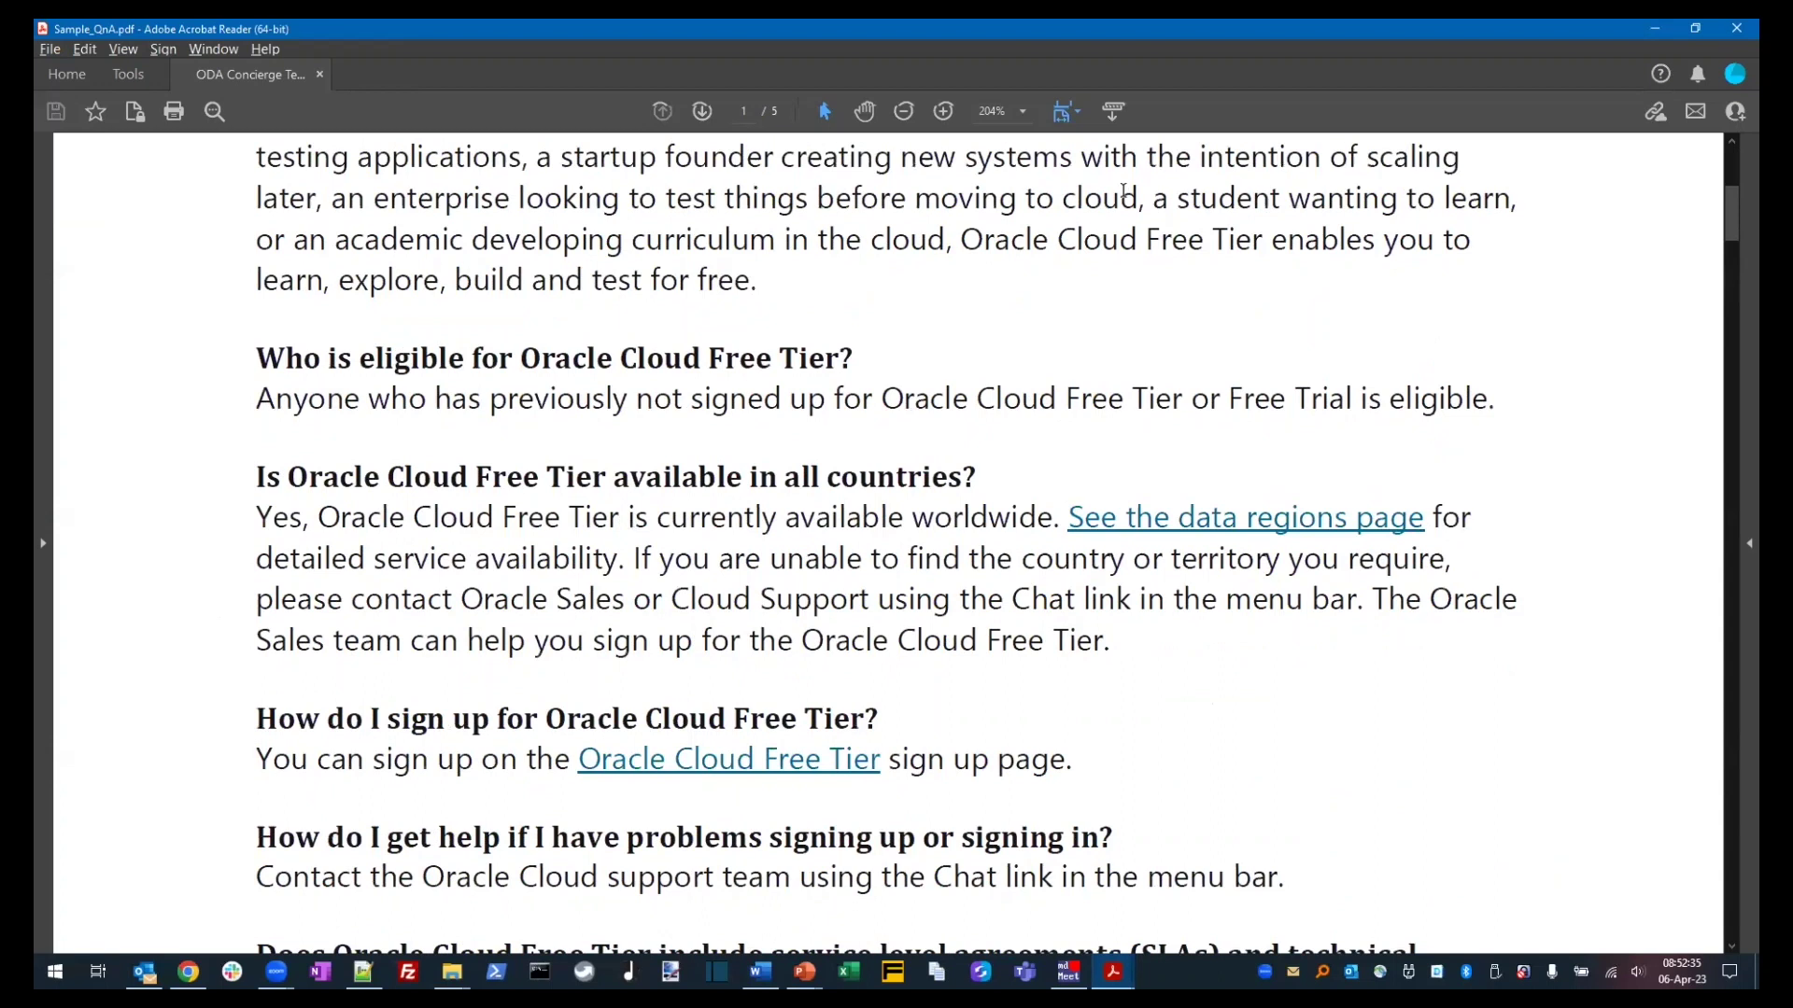
scroll(1123, 190, "down", 5)
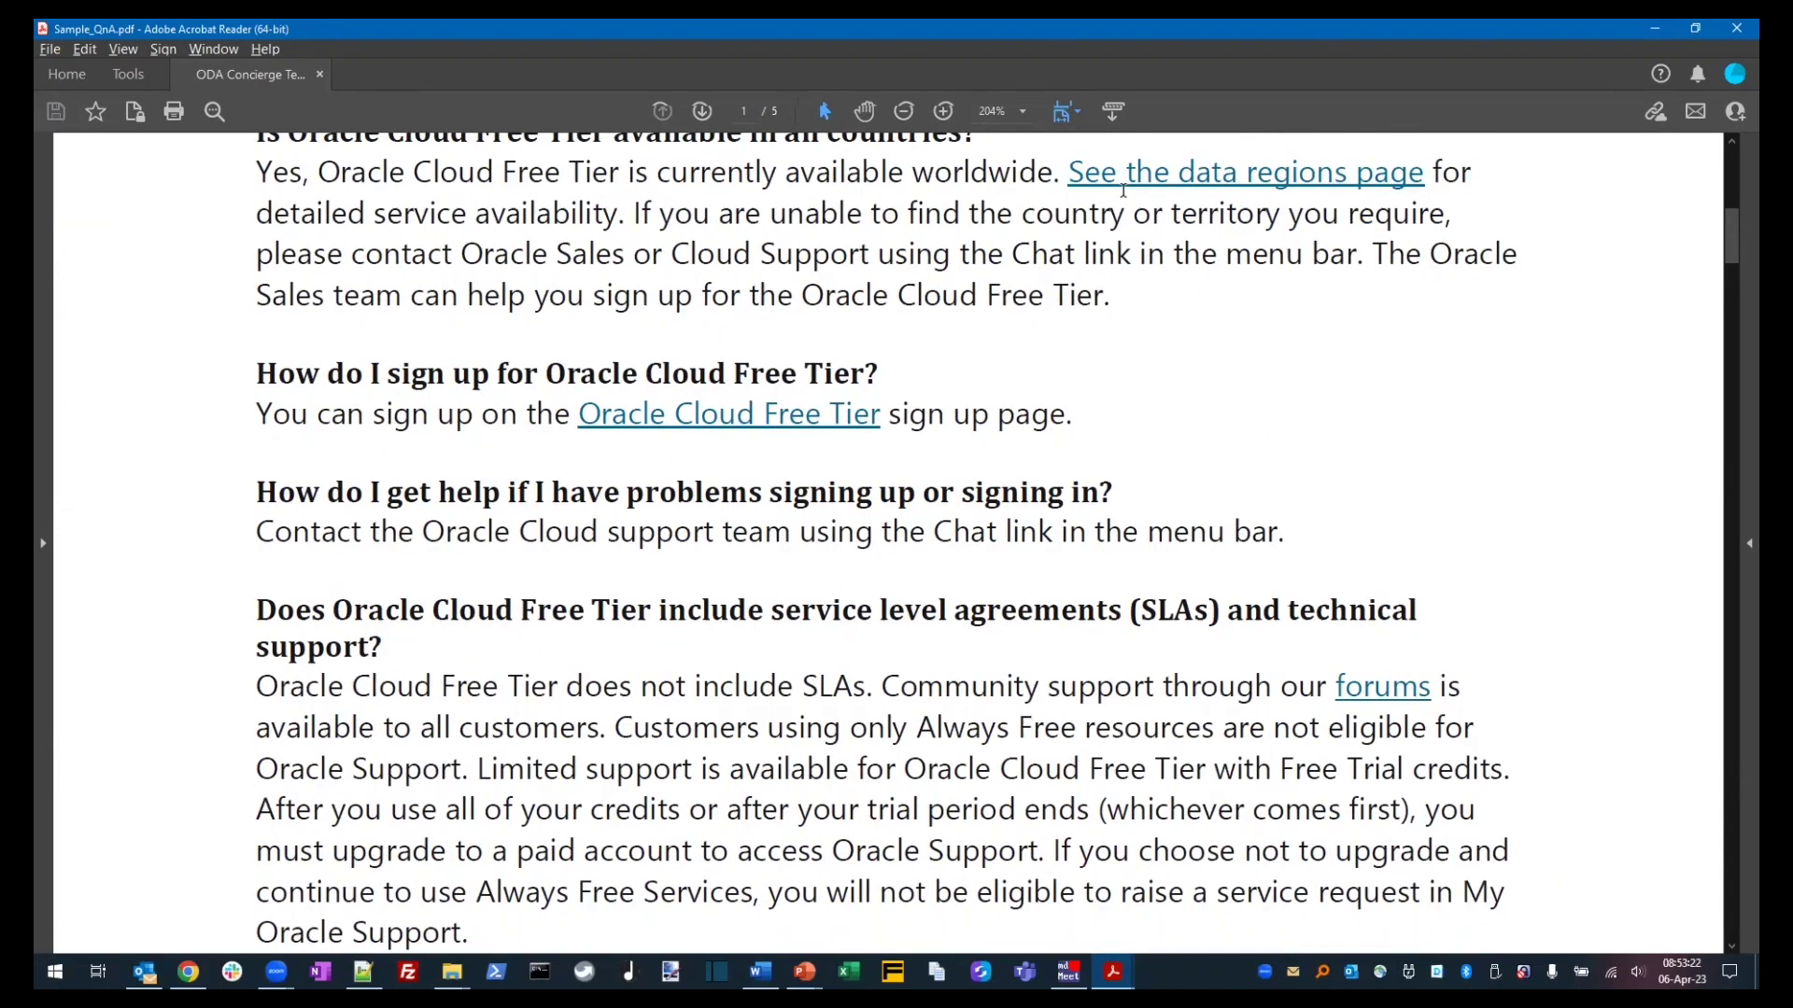
key("ctrl+w")
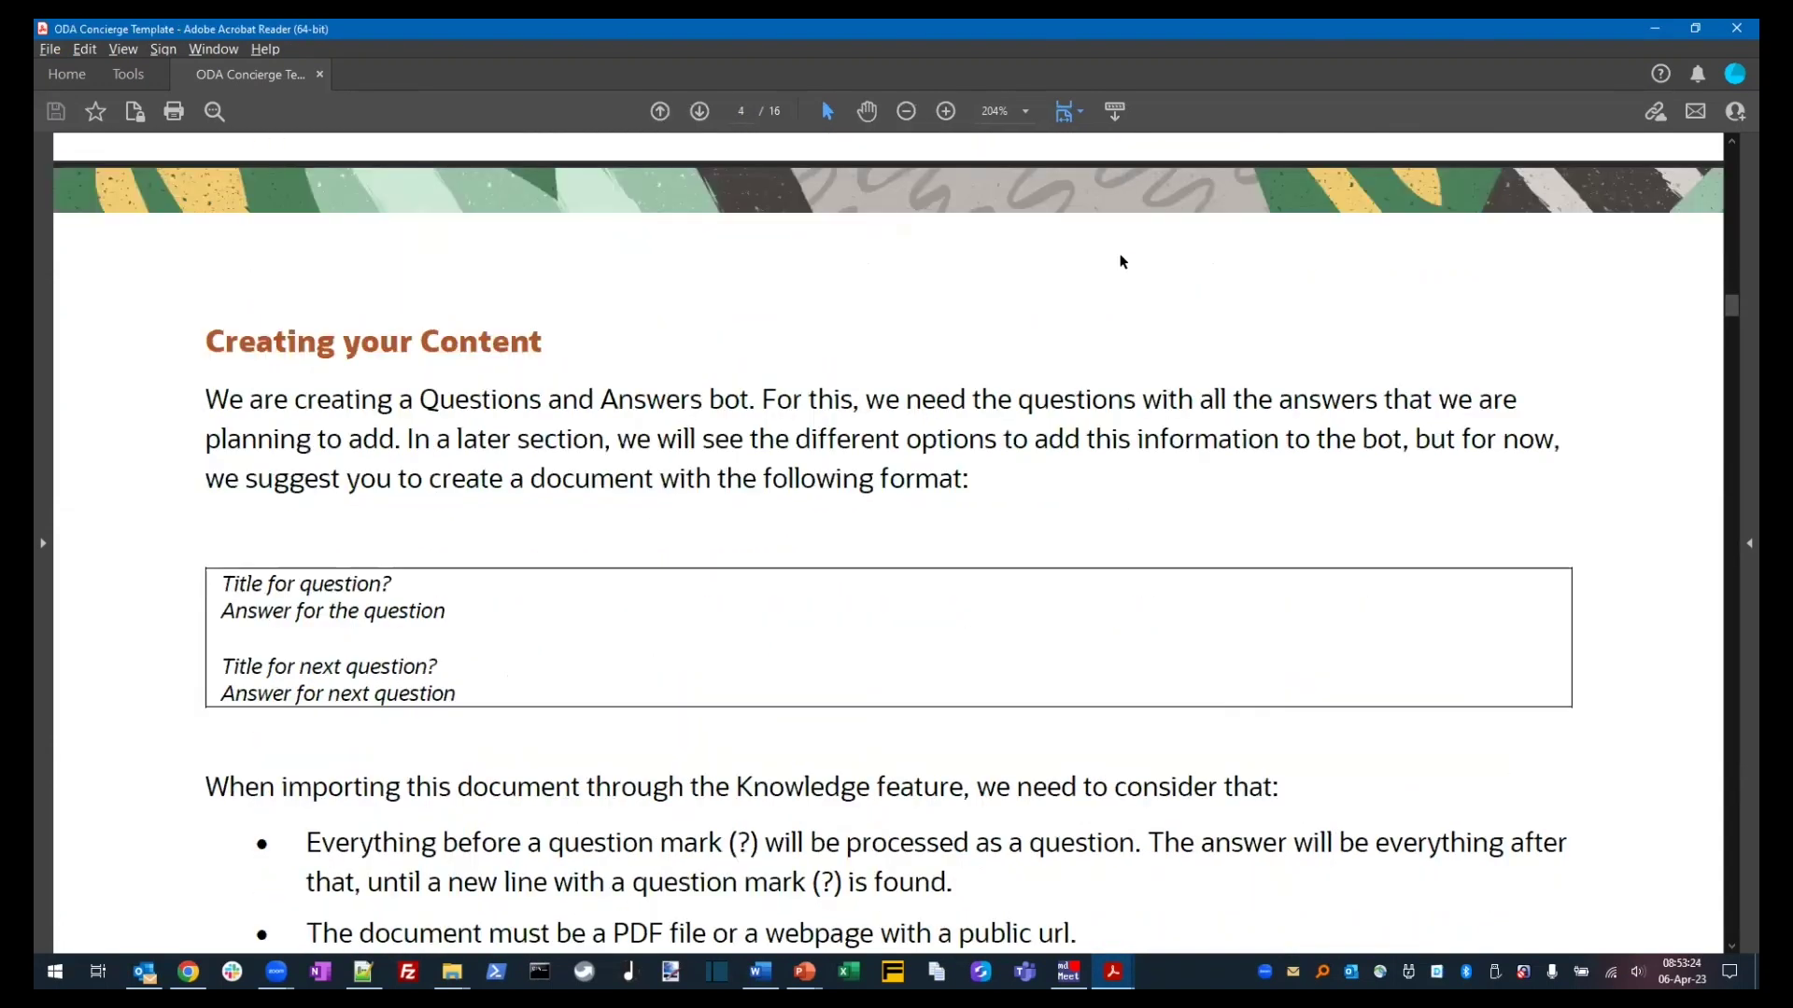
- Read the guide's notes on the Q&A document format and the first Import the Template instructions
scroll(1117, 336, "down", 3)
scroll(1117, 336, "down", 3)
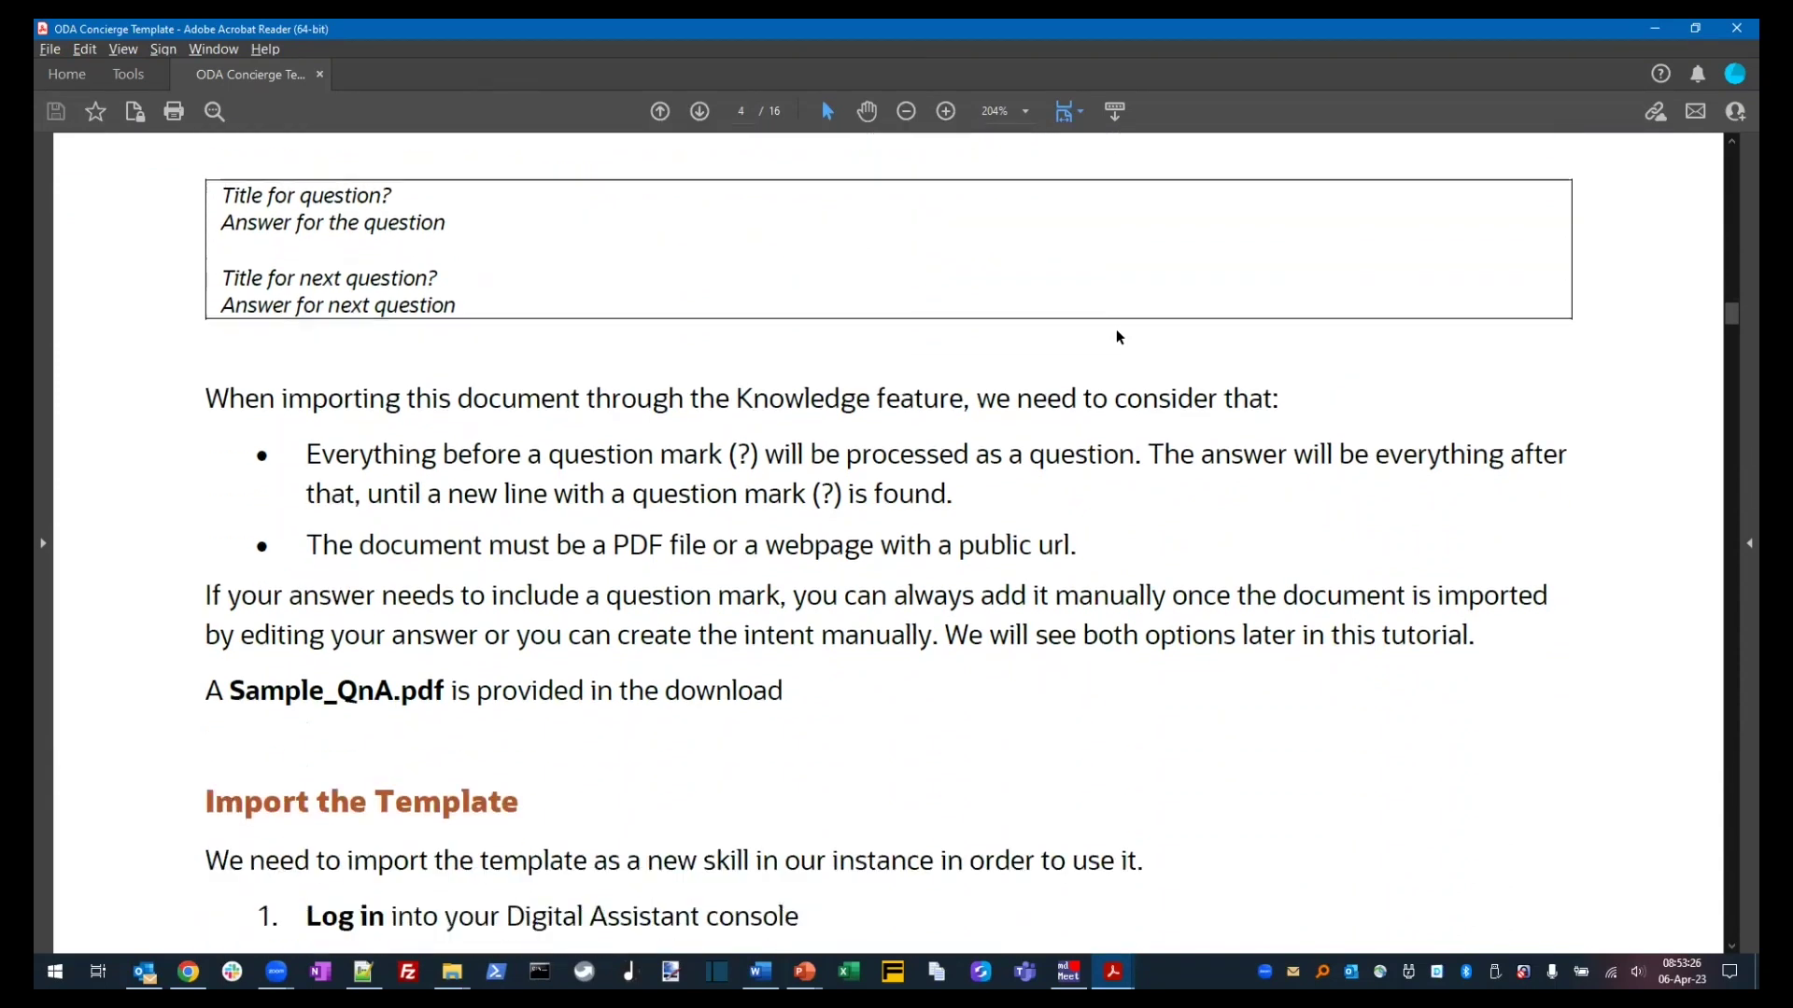
scroll(1116, 330, "down", 5)
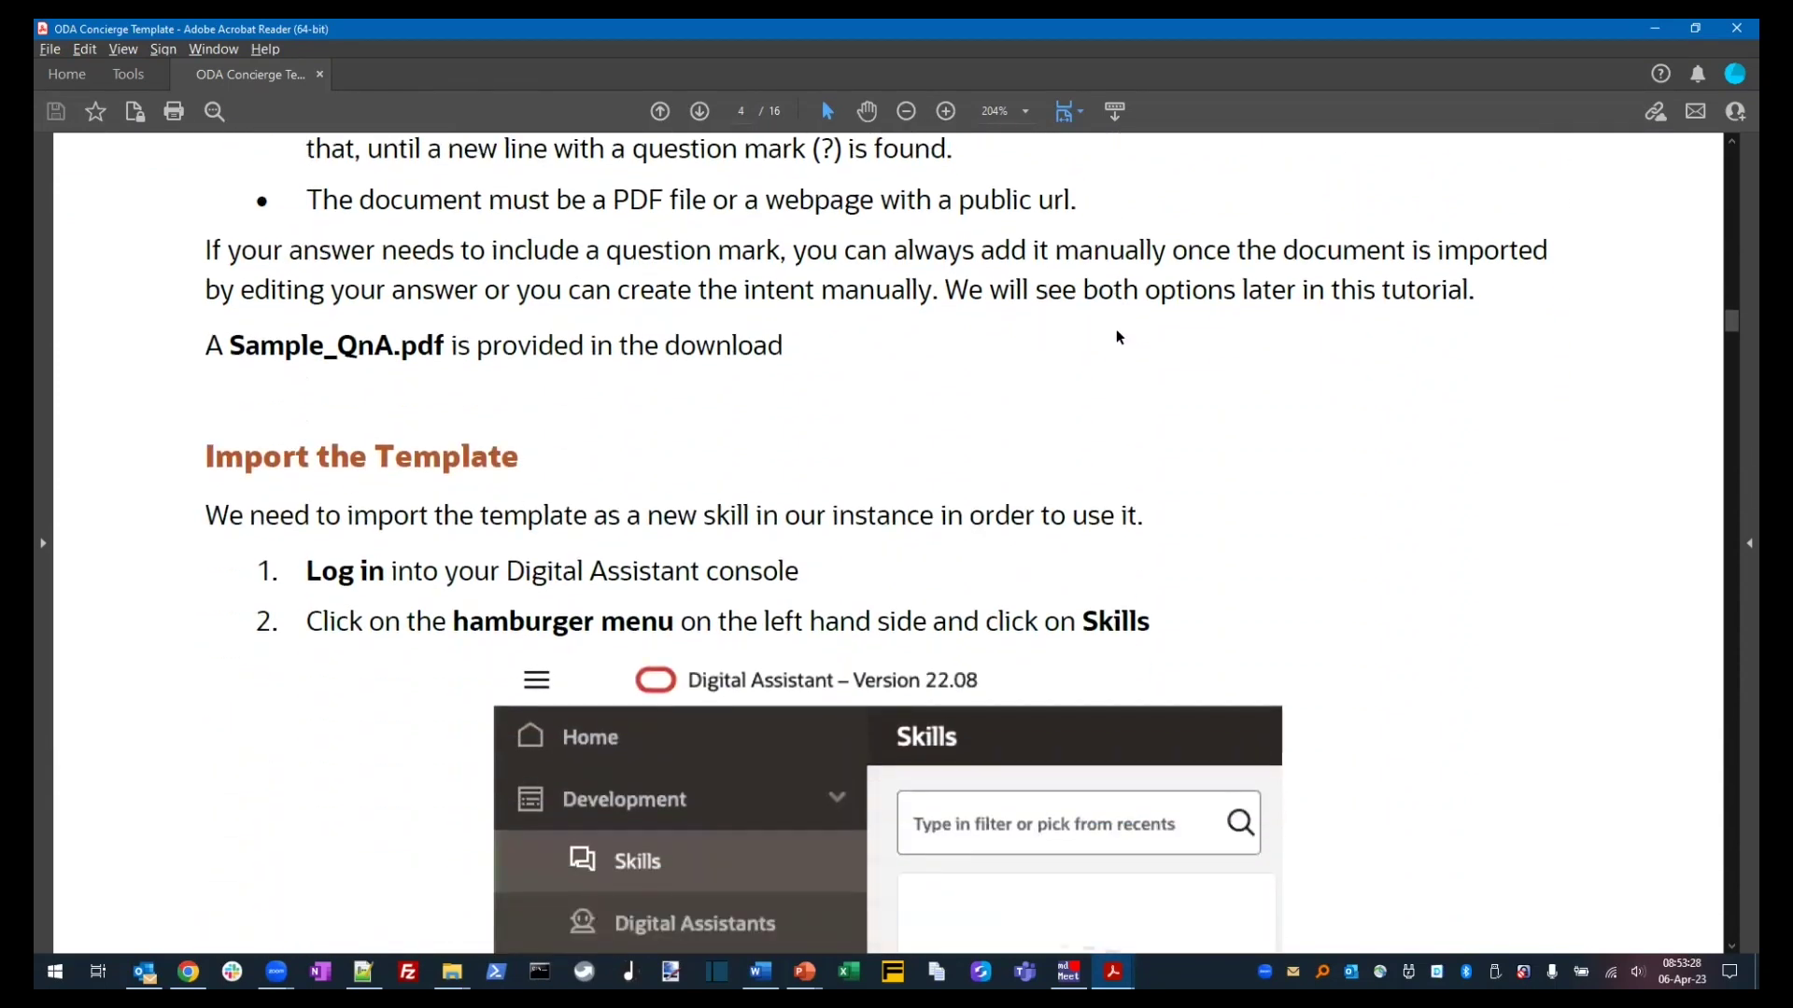
scroll(1117, 333, "down", 1)
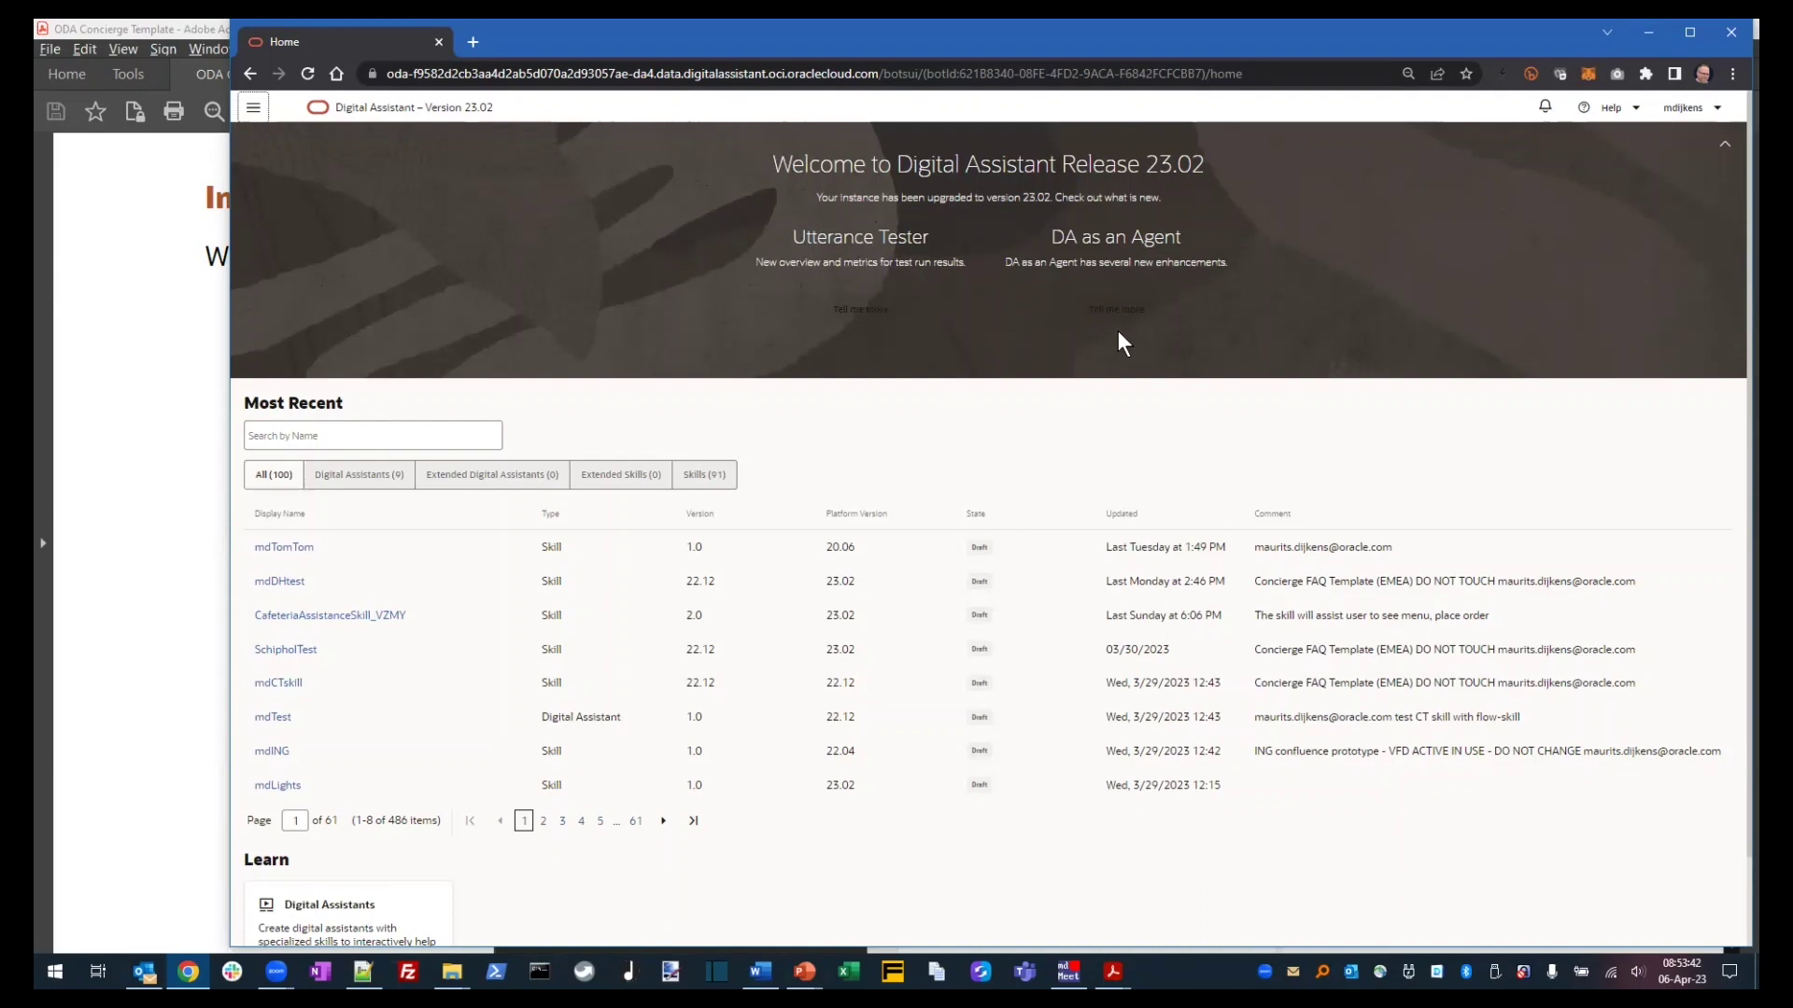
- Import Concierge_Template(22.12).zip as a new skill from the Skills page of the Digital Assistant console
left_click(255, 114)
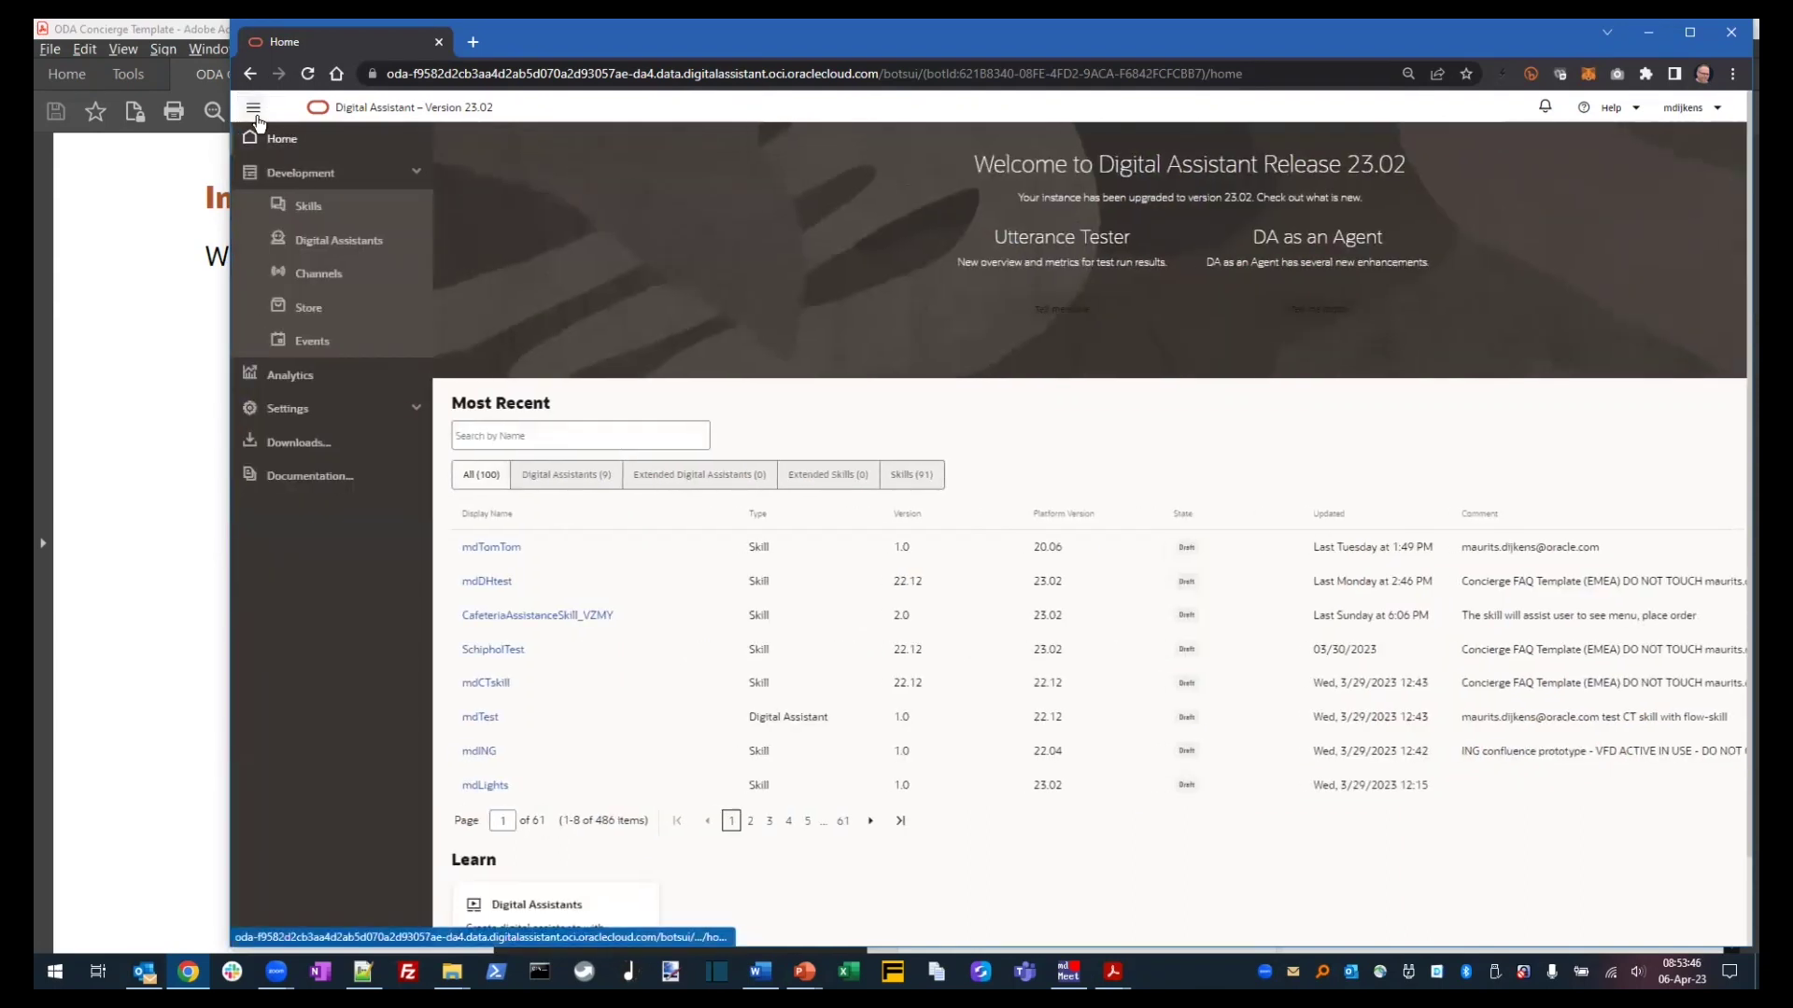
left_click(315, 205)
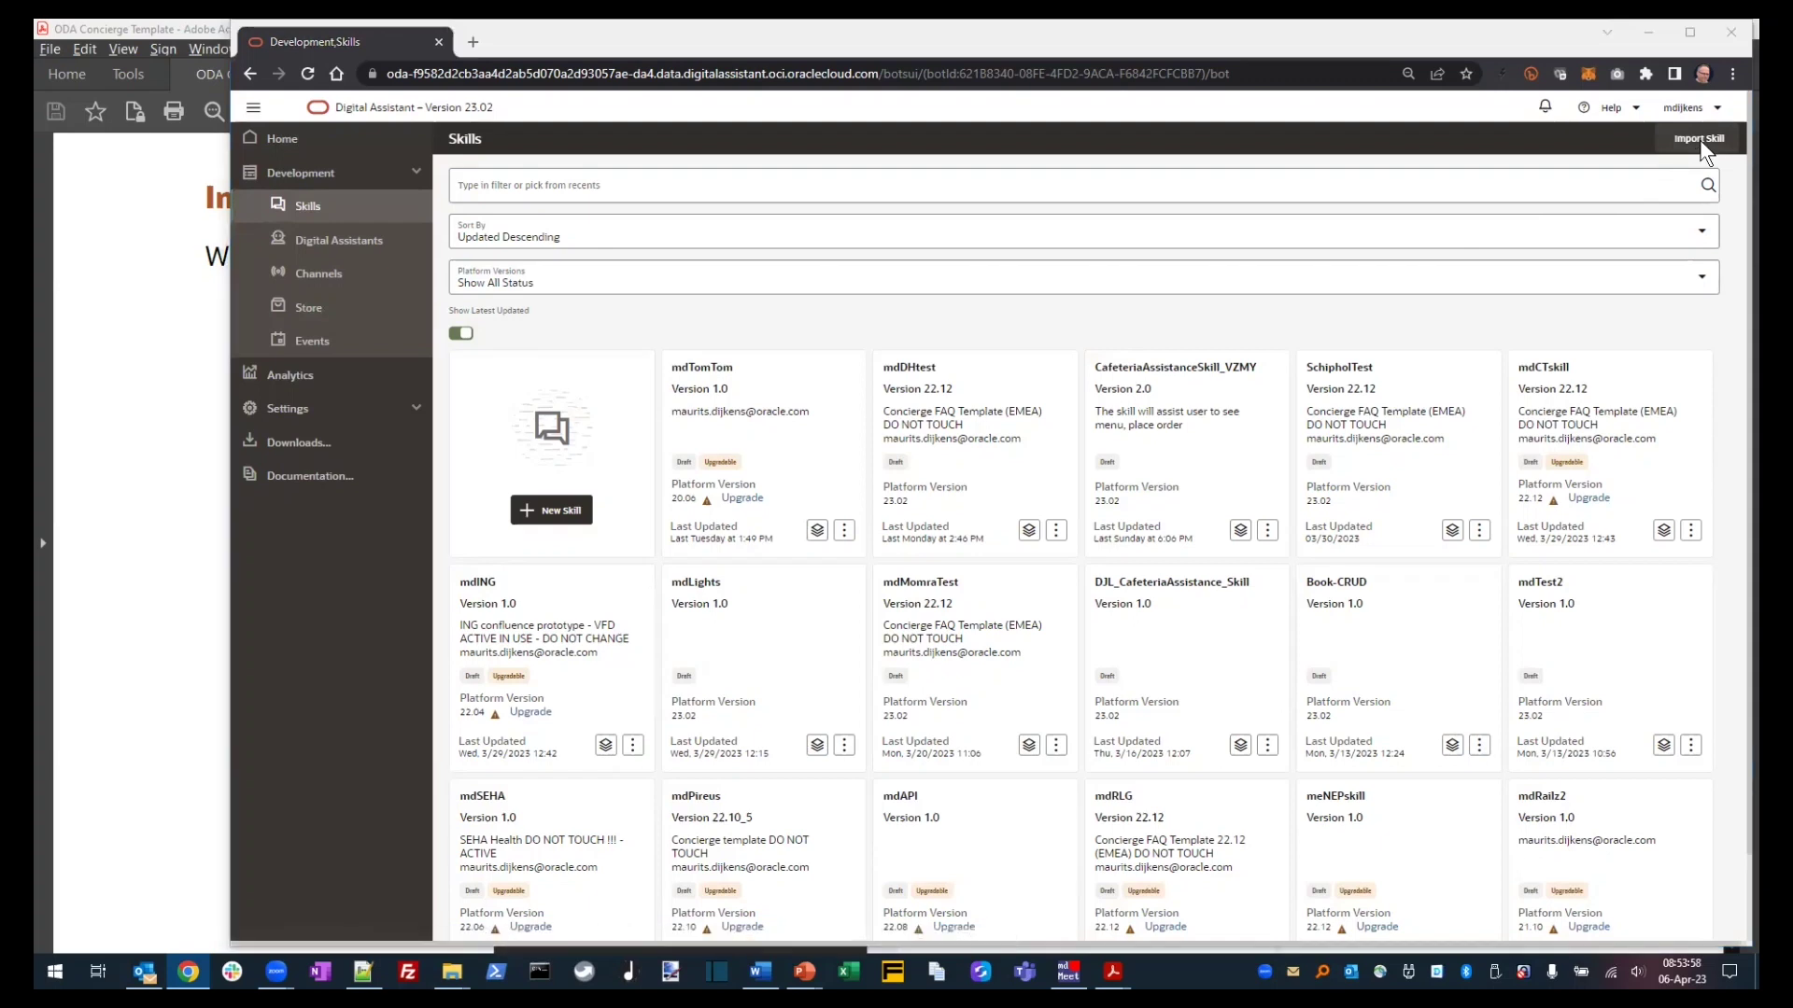
left_click(1700, 138)
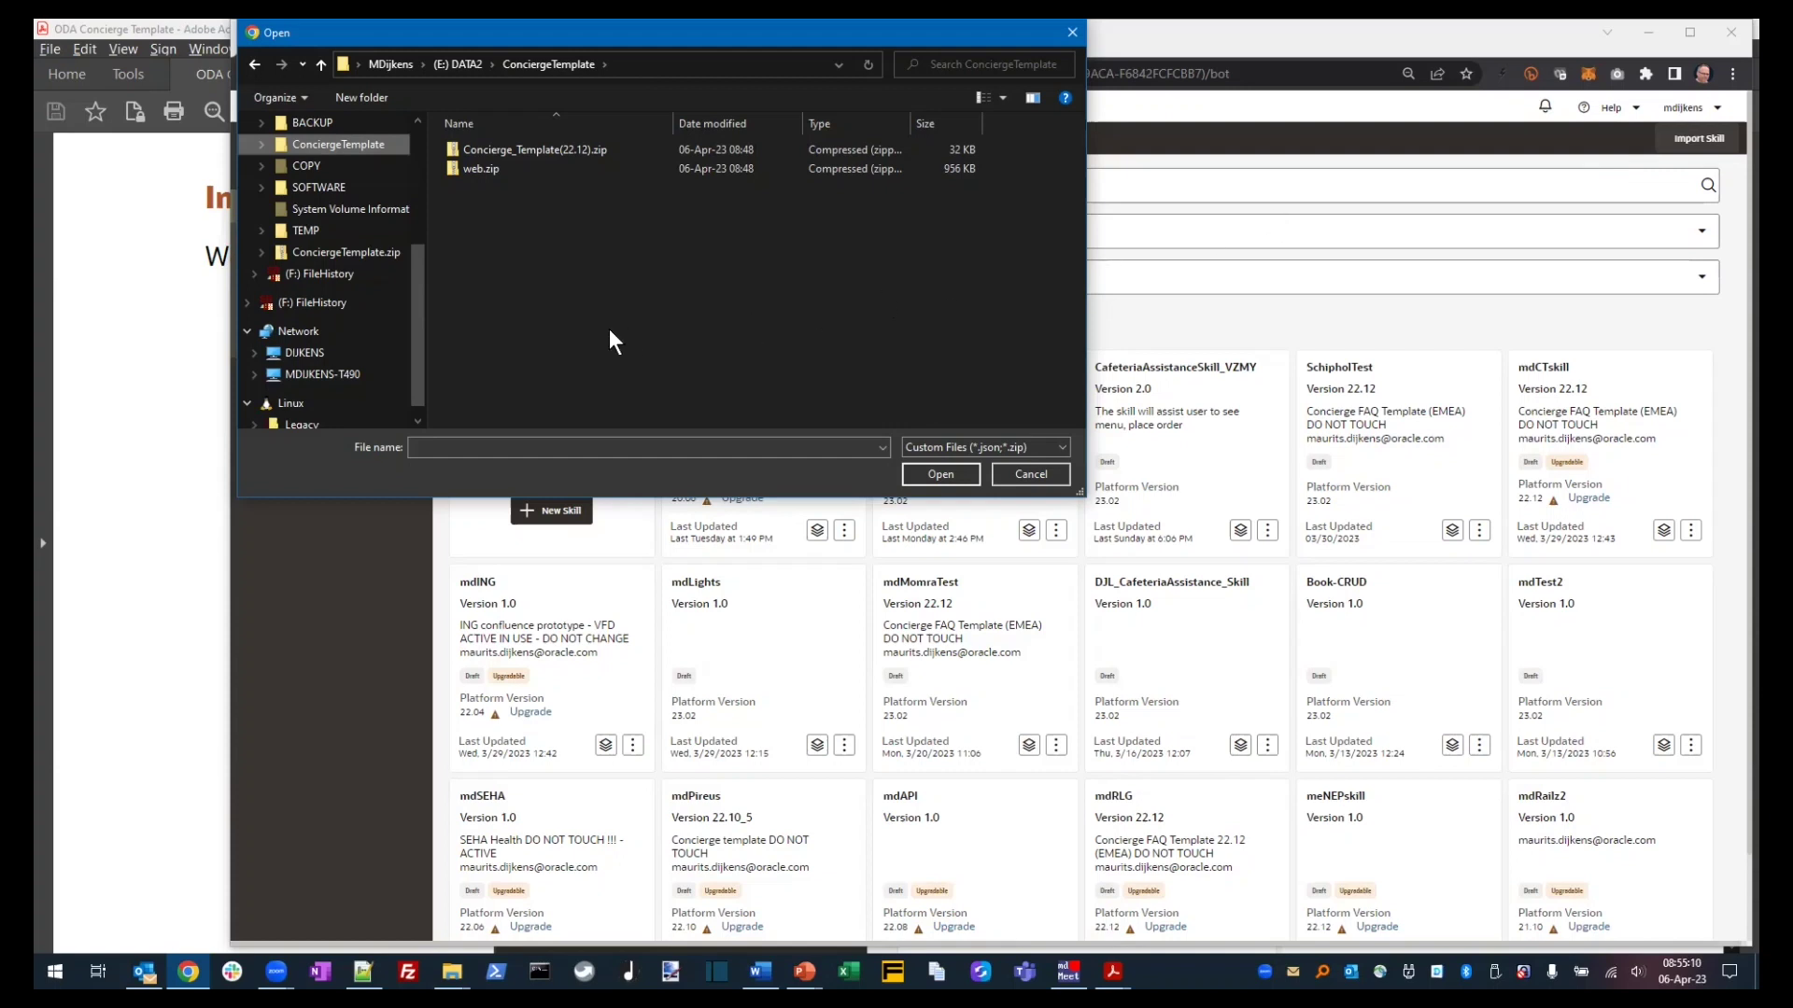
left_click(569, 153)
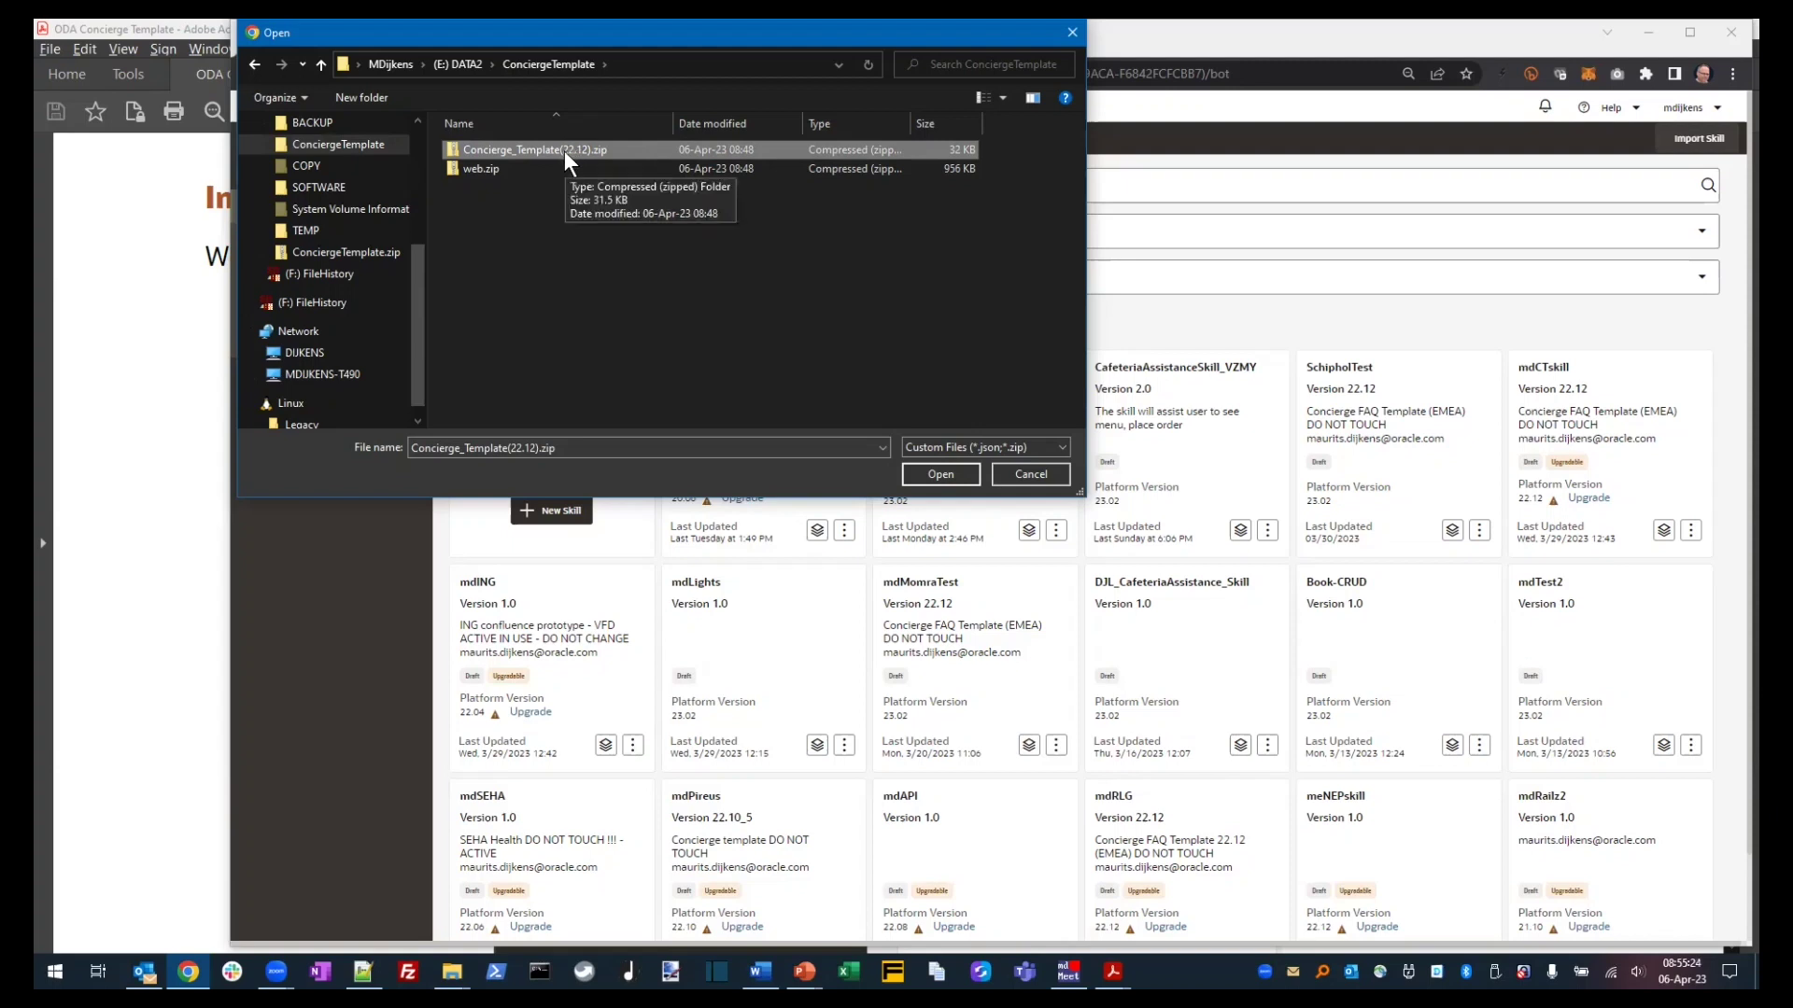
left_click(940, 474)
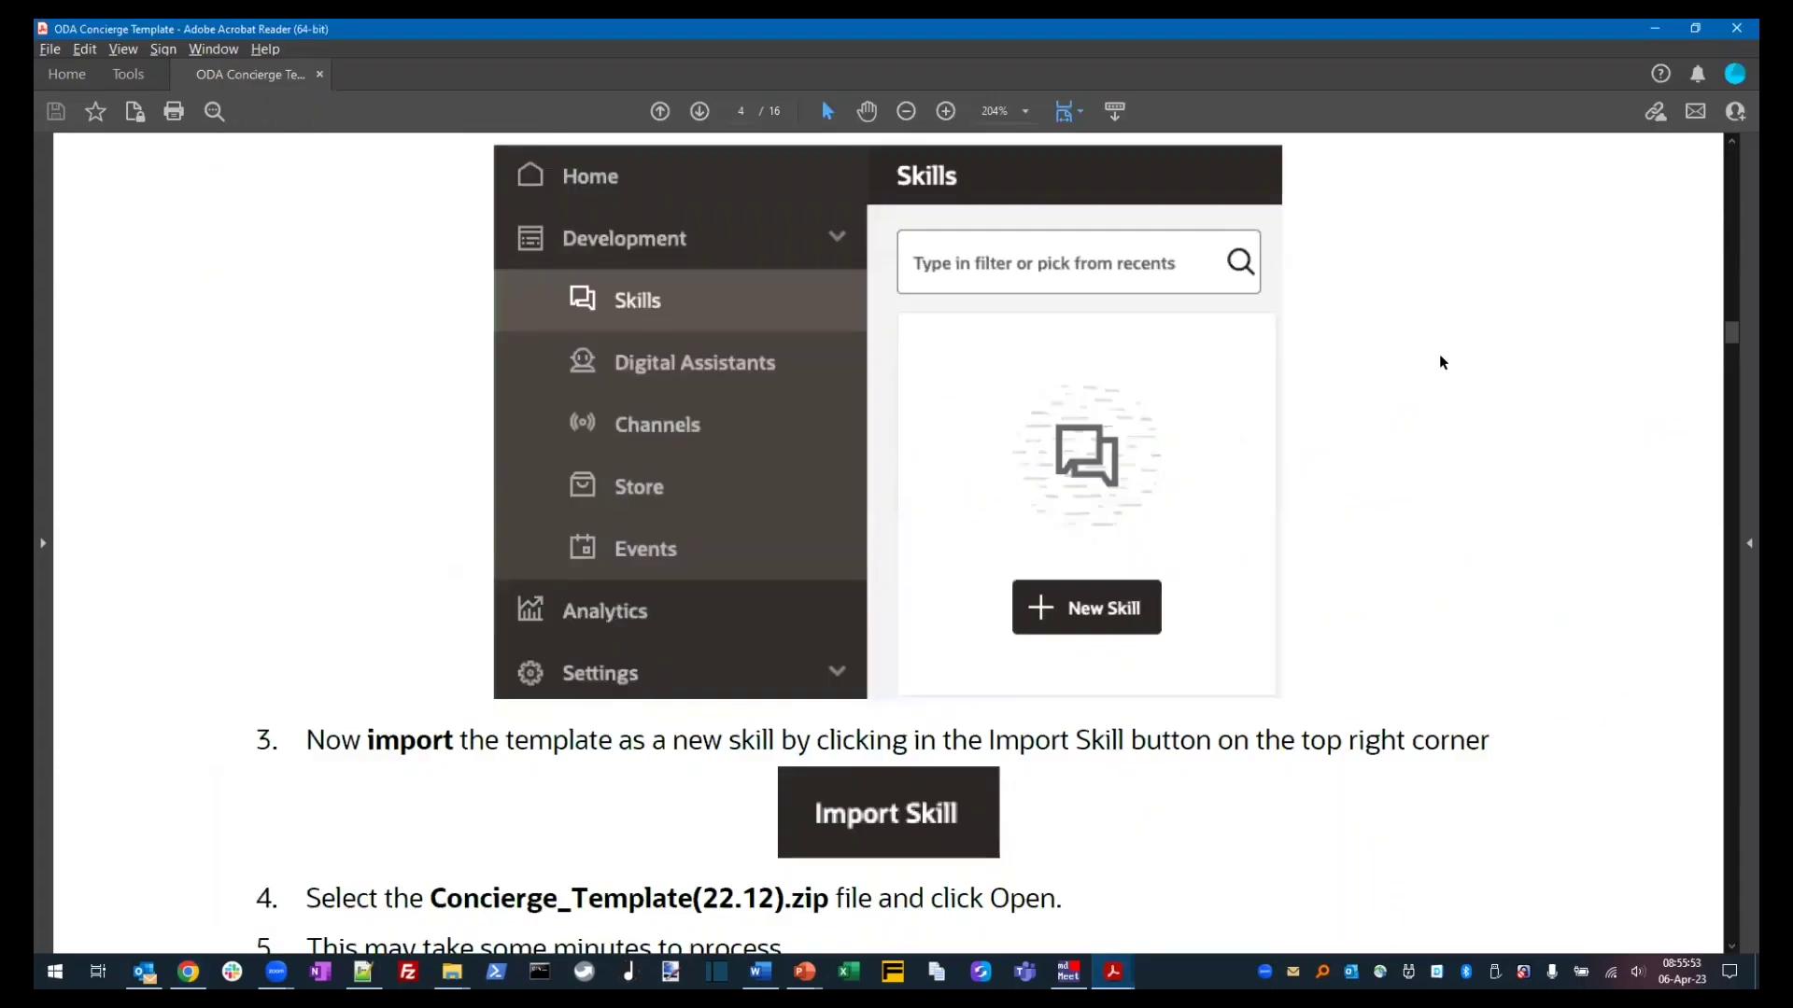
- Read the guide's remaining import instructions and how to clone the template skill
scroll(1441, 362, "down", 3)
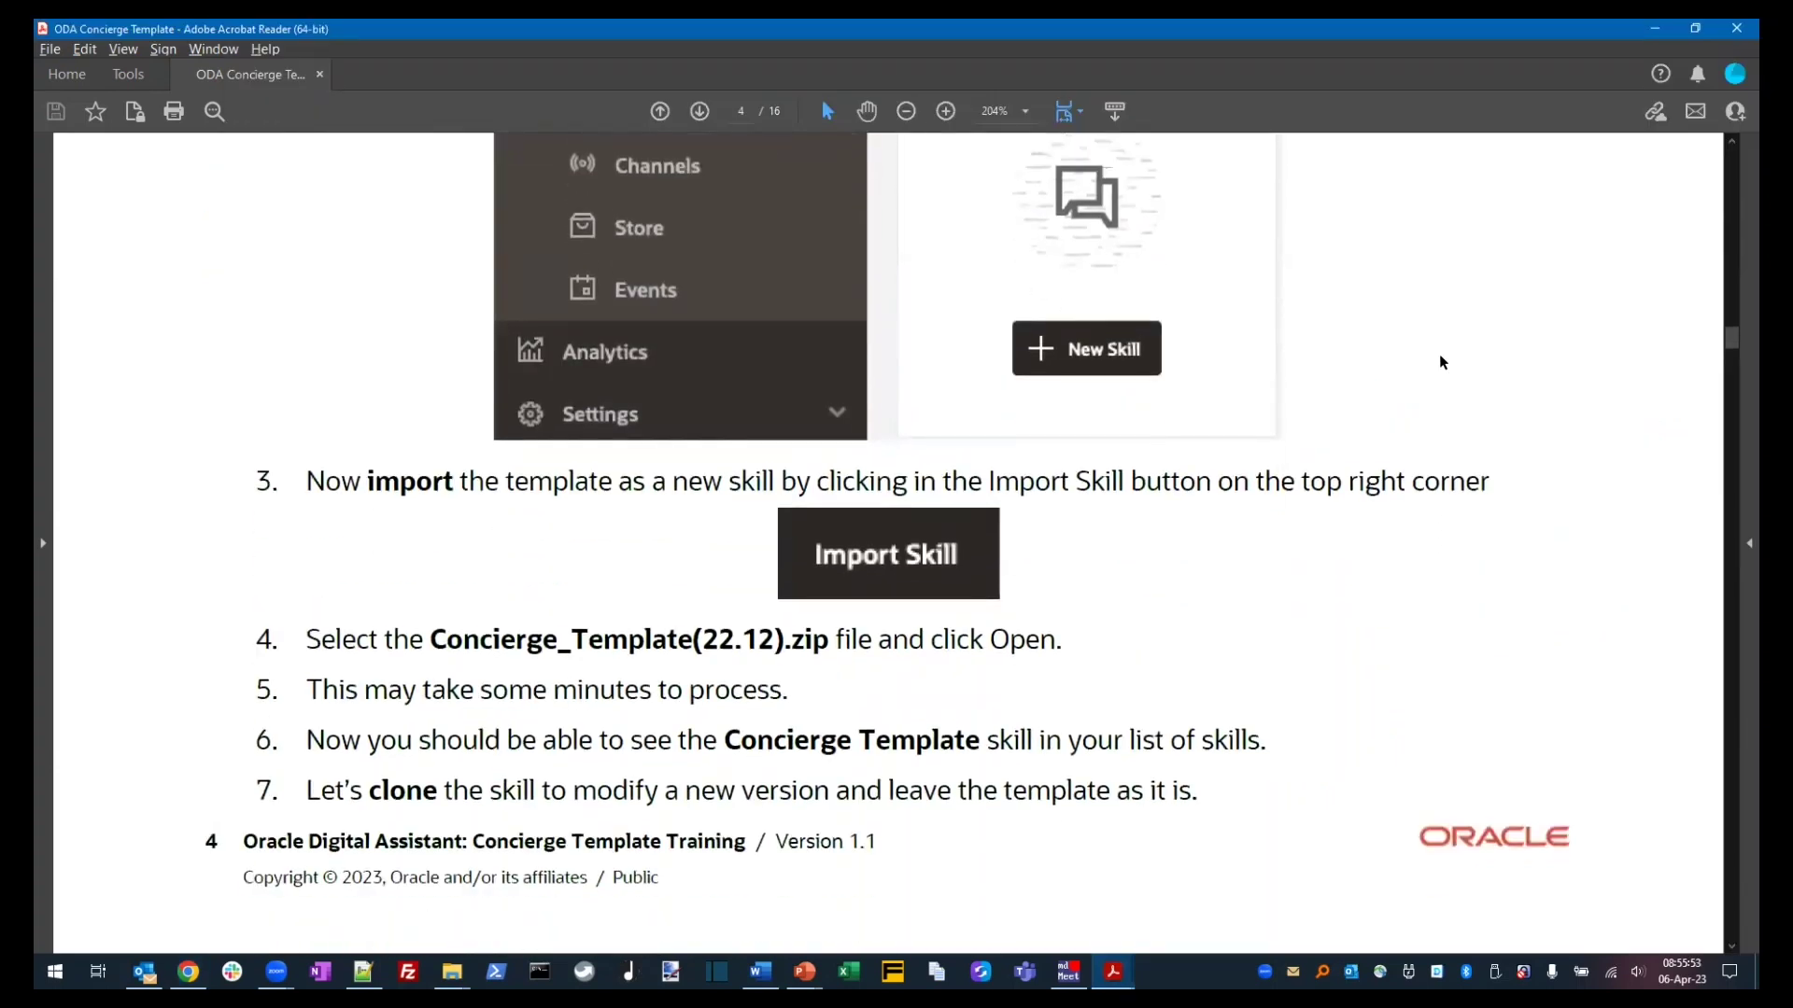
scroll(1441, 363, "down", 3)
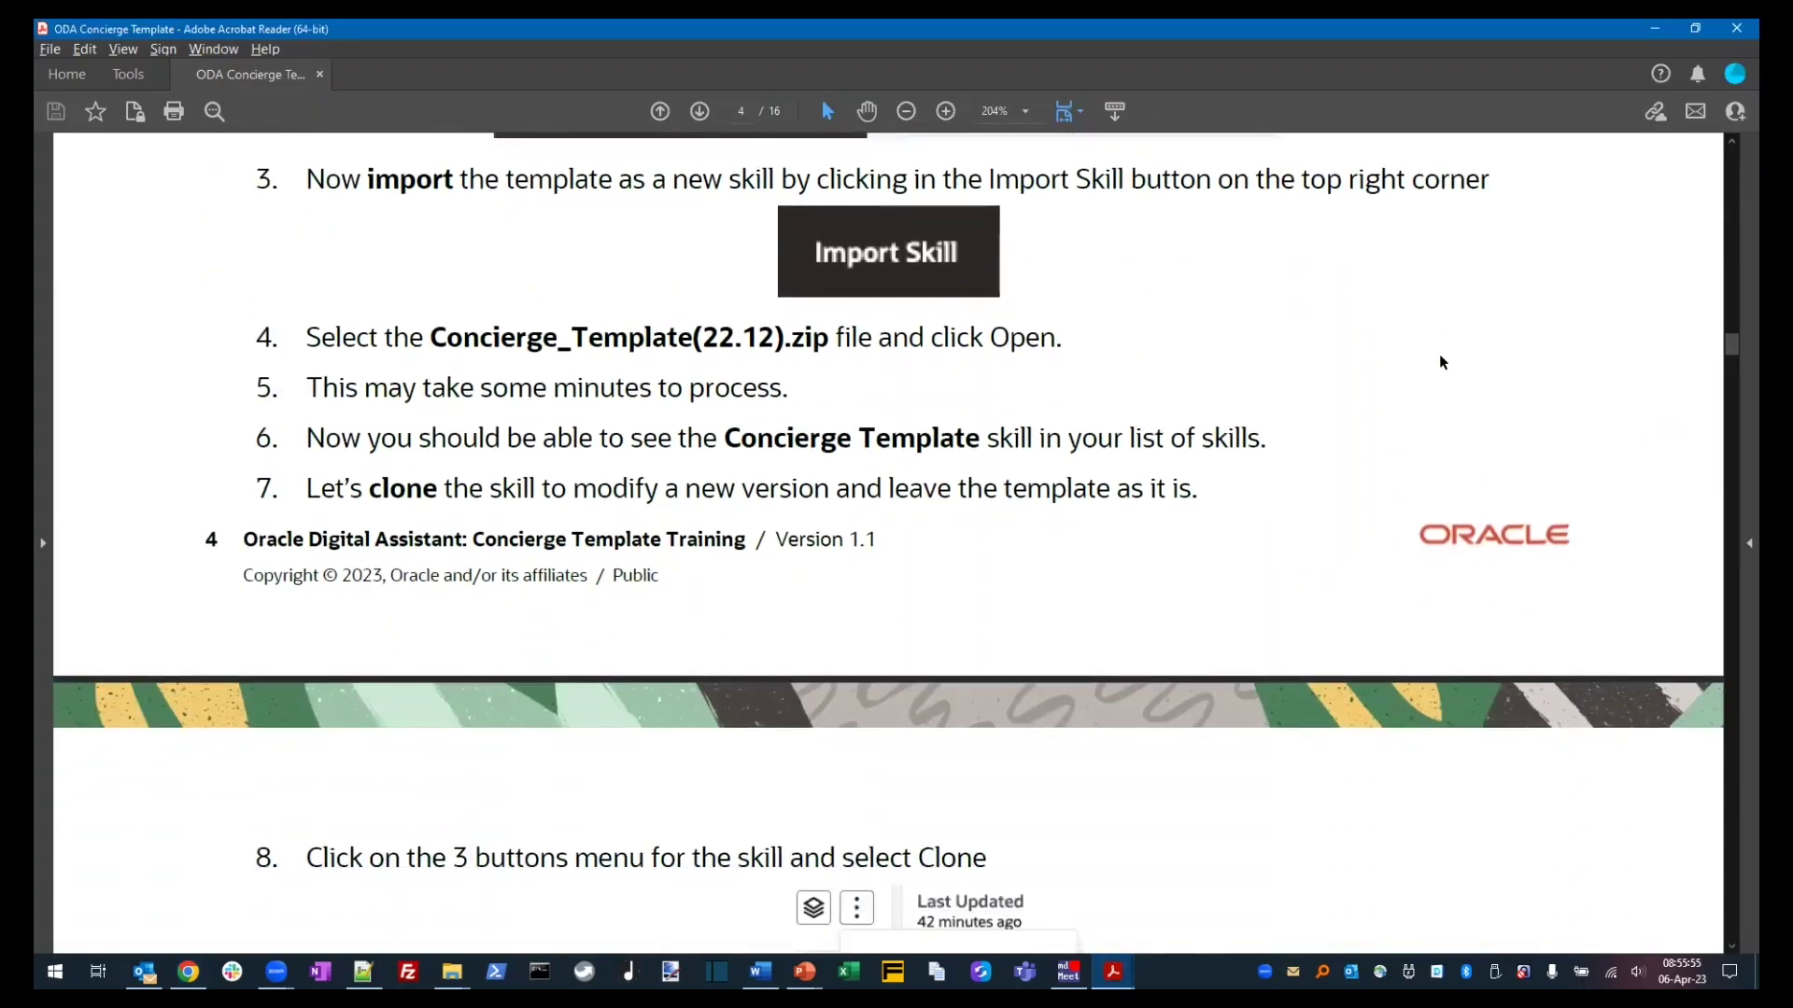
scroll(1441, 363, "down", 2)
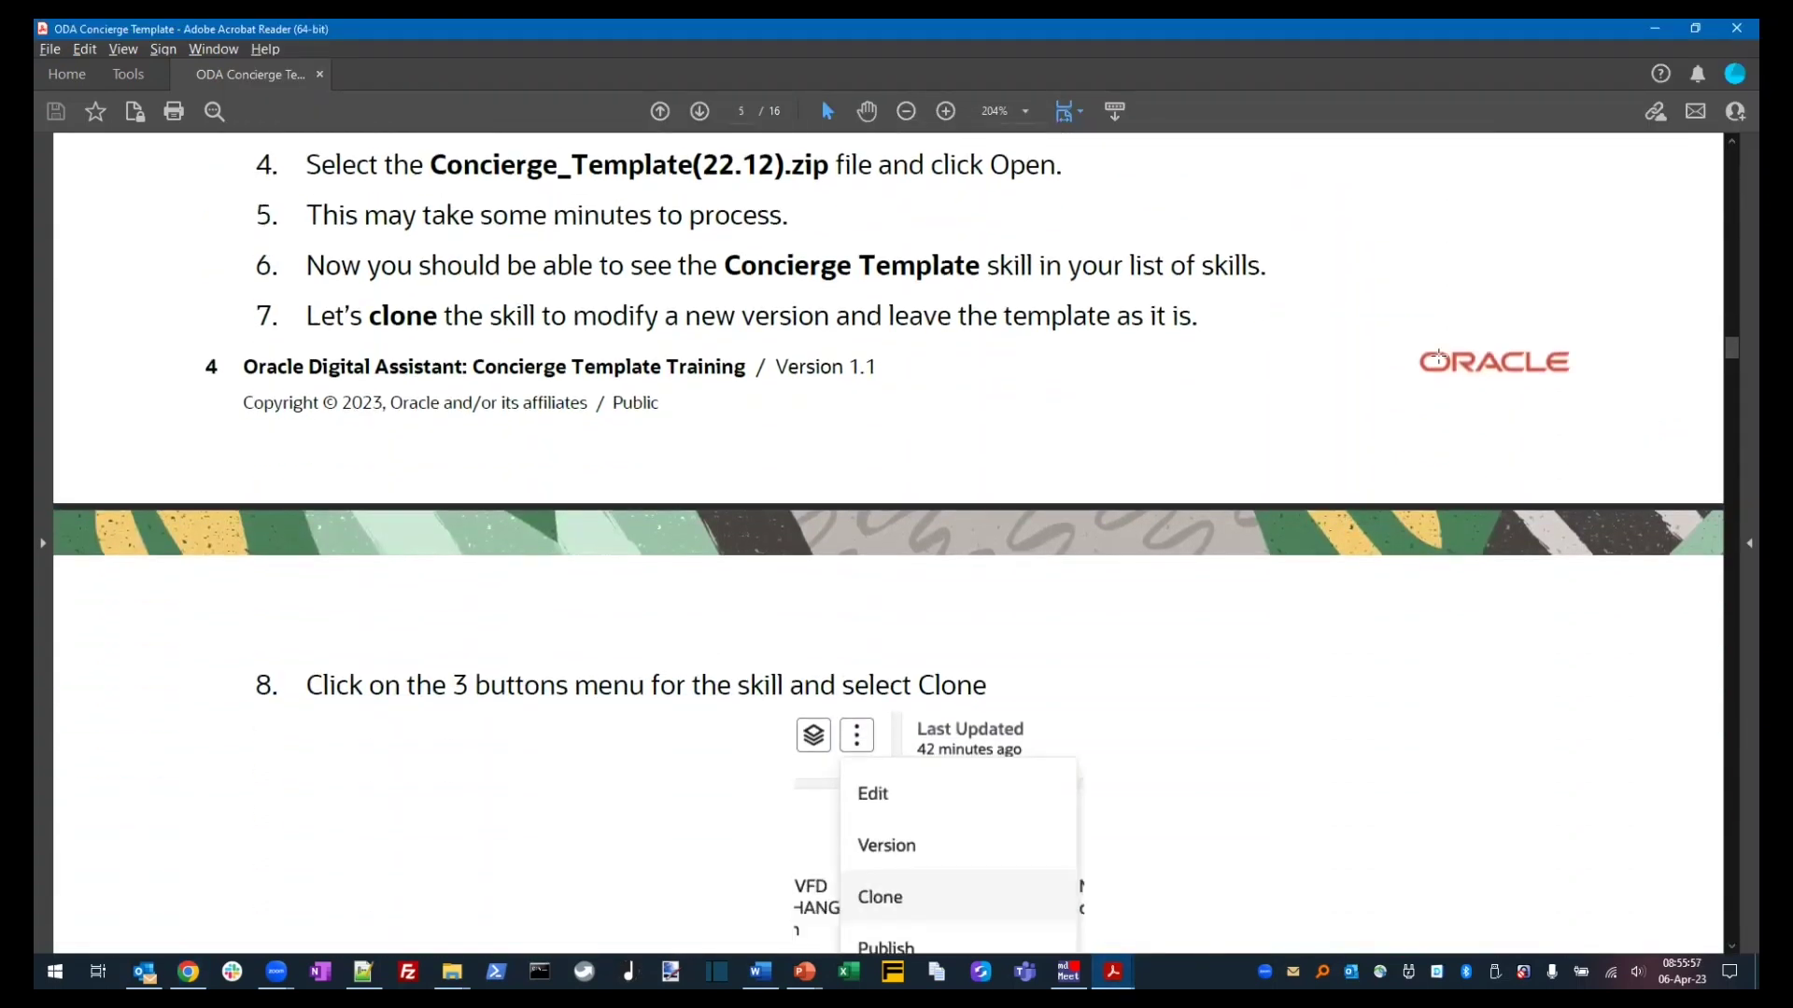
scroll(1439, 356, "down", 1)
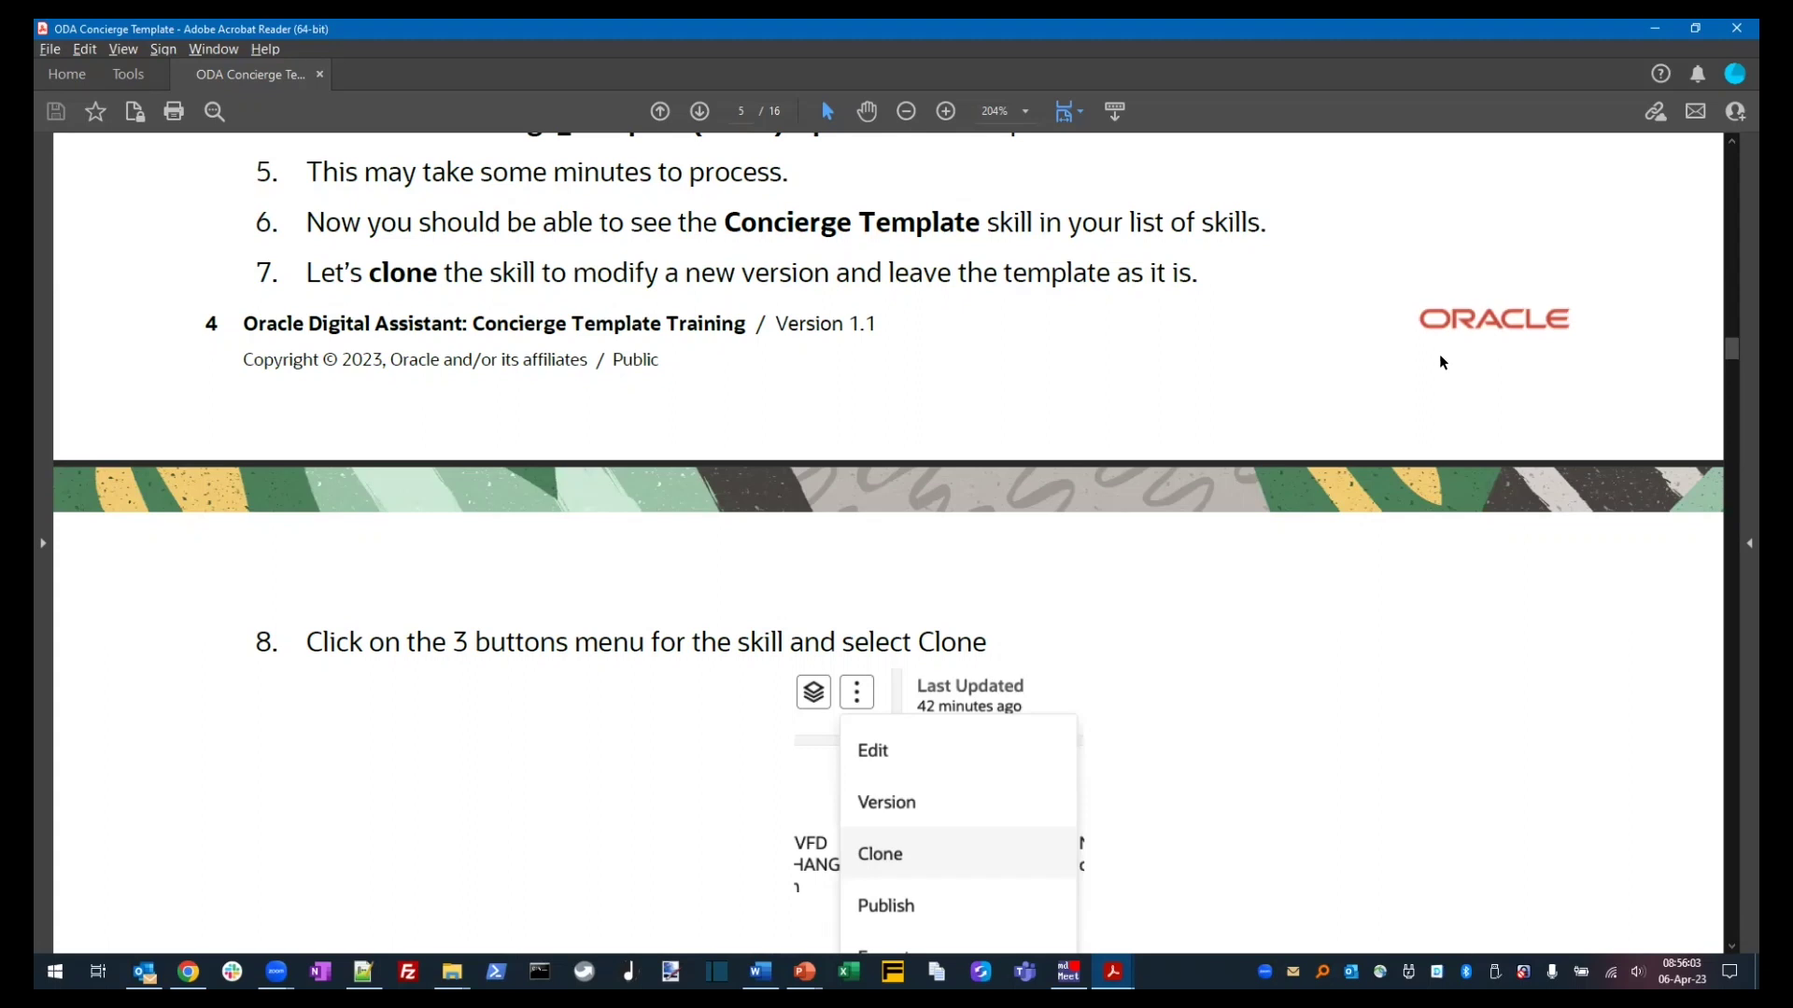
- Return to the Digital Assistant console and clone the Concierge_Template skill with the display name ctdemo1
key("alt+Tab")
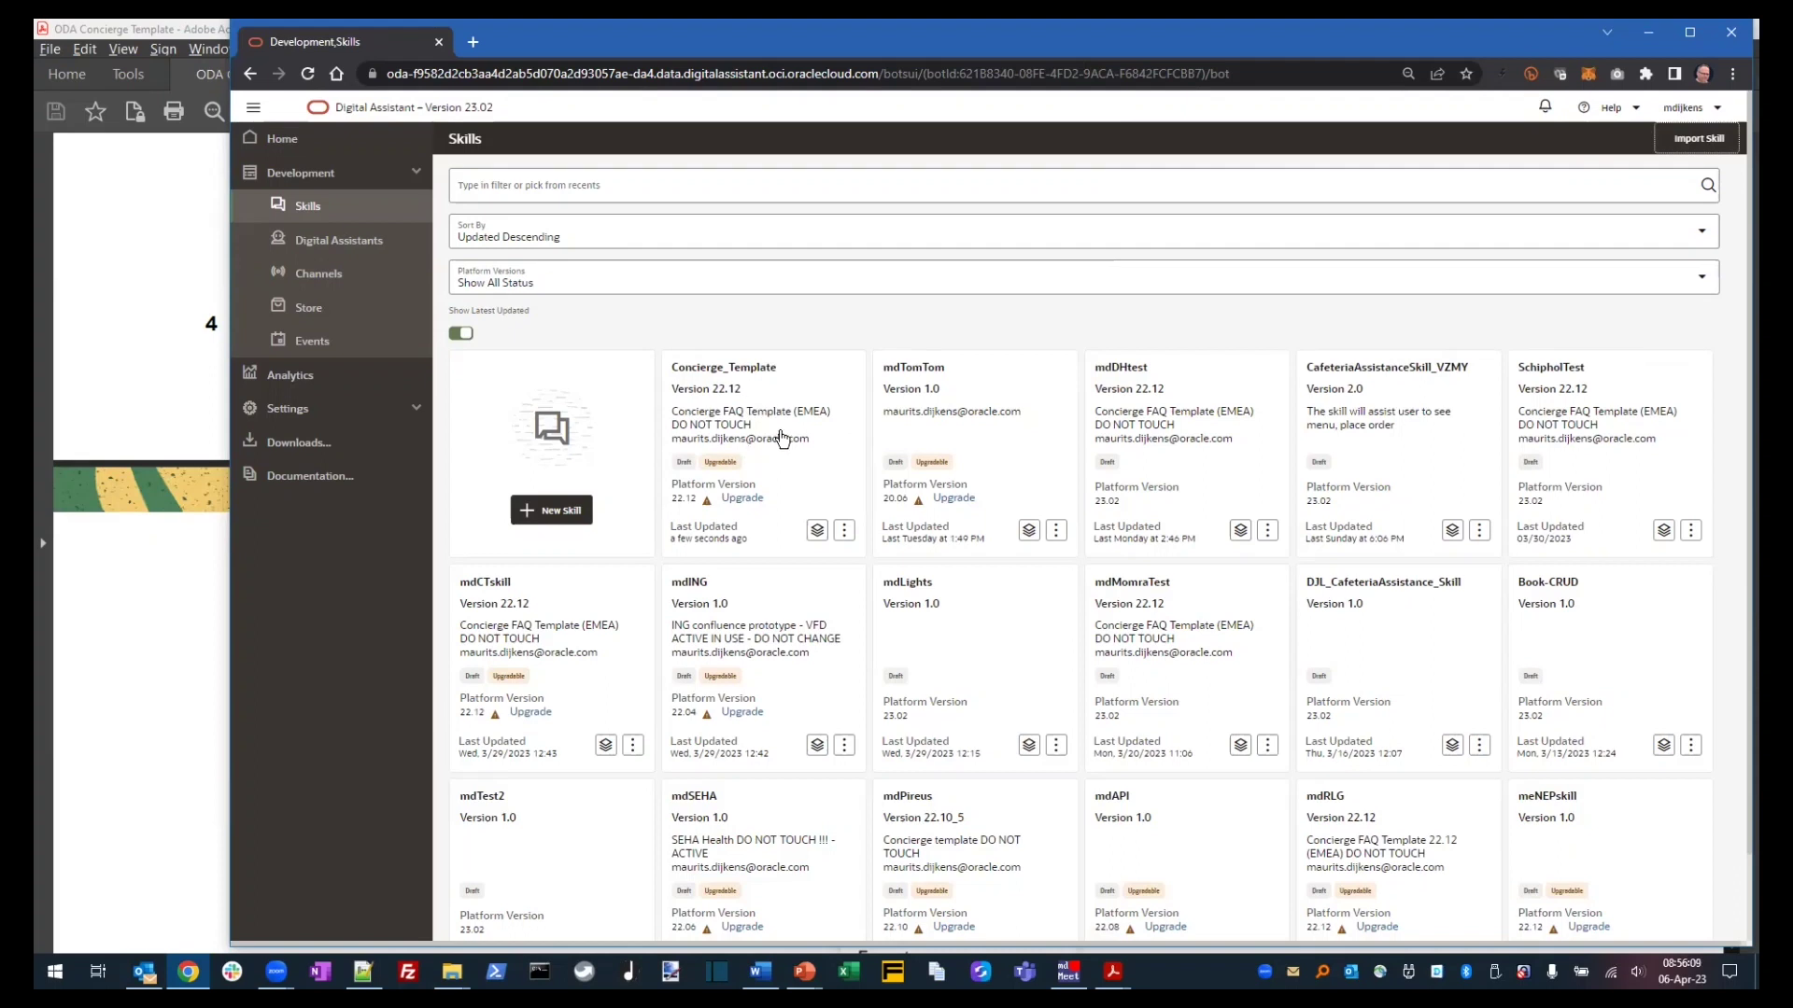
left_click(845, 537)
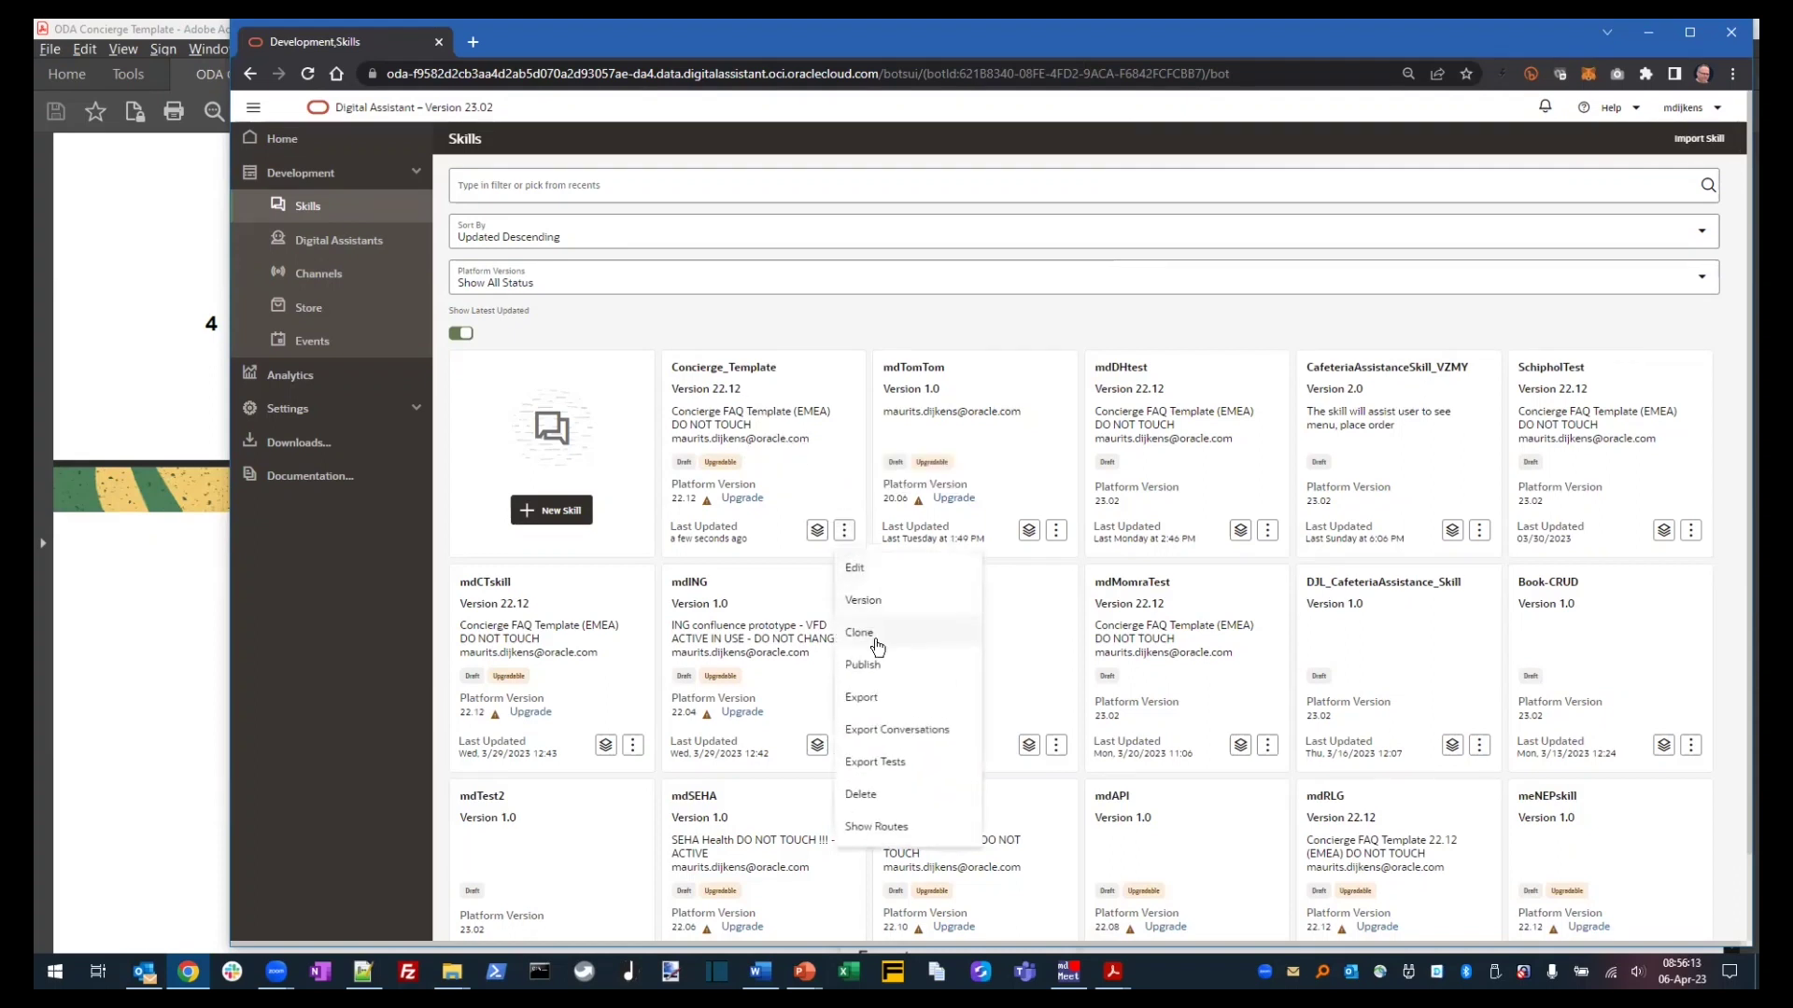
left_click(870, 641)
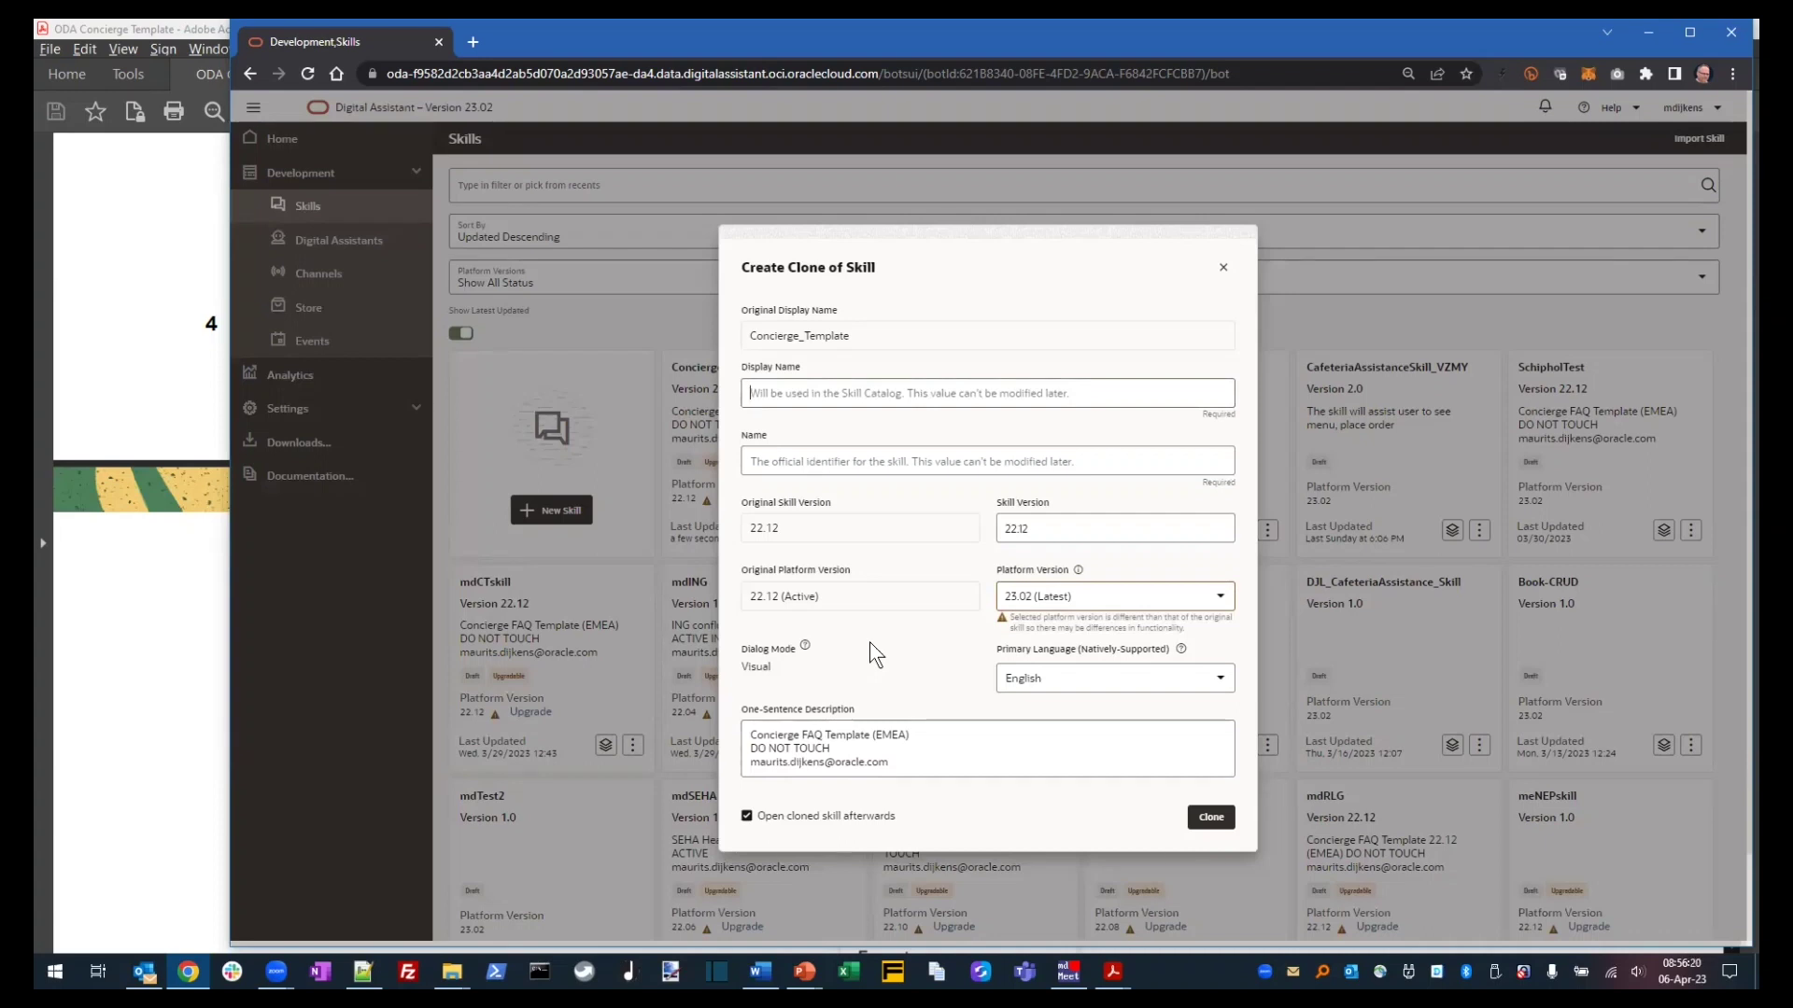
type("ctde")
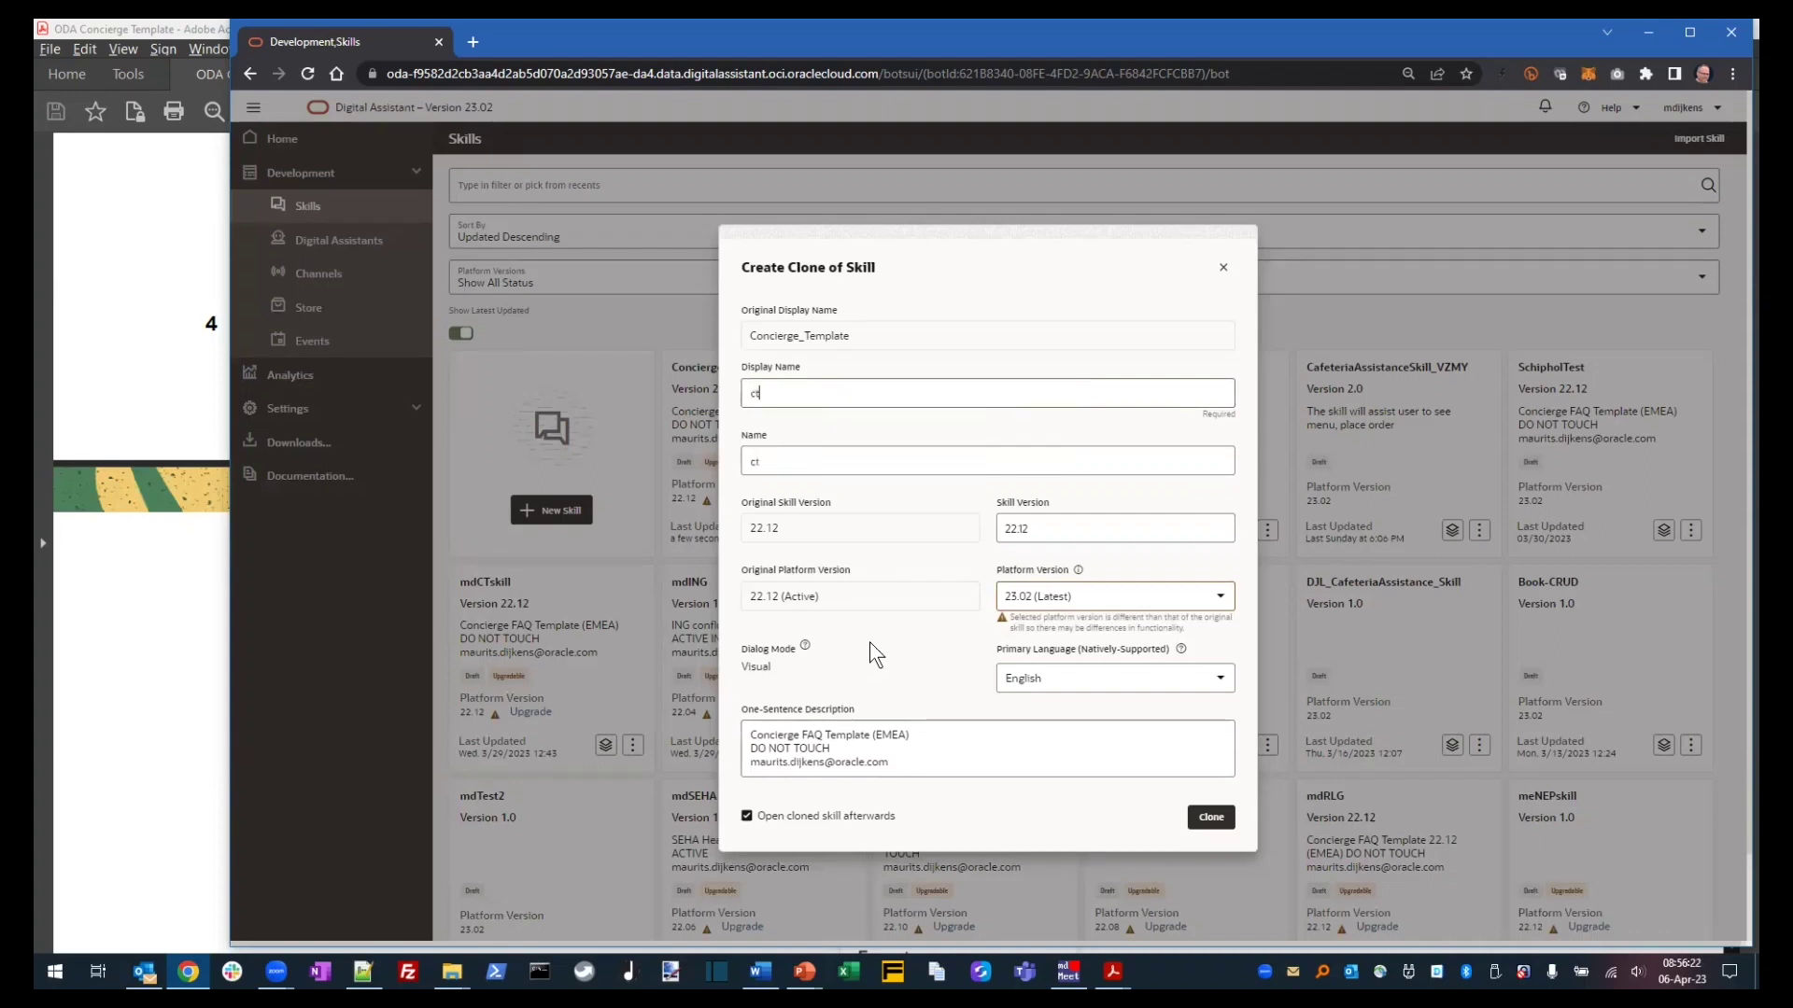
type("mo1")
left_click(1211, 818)
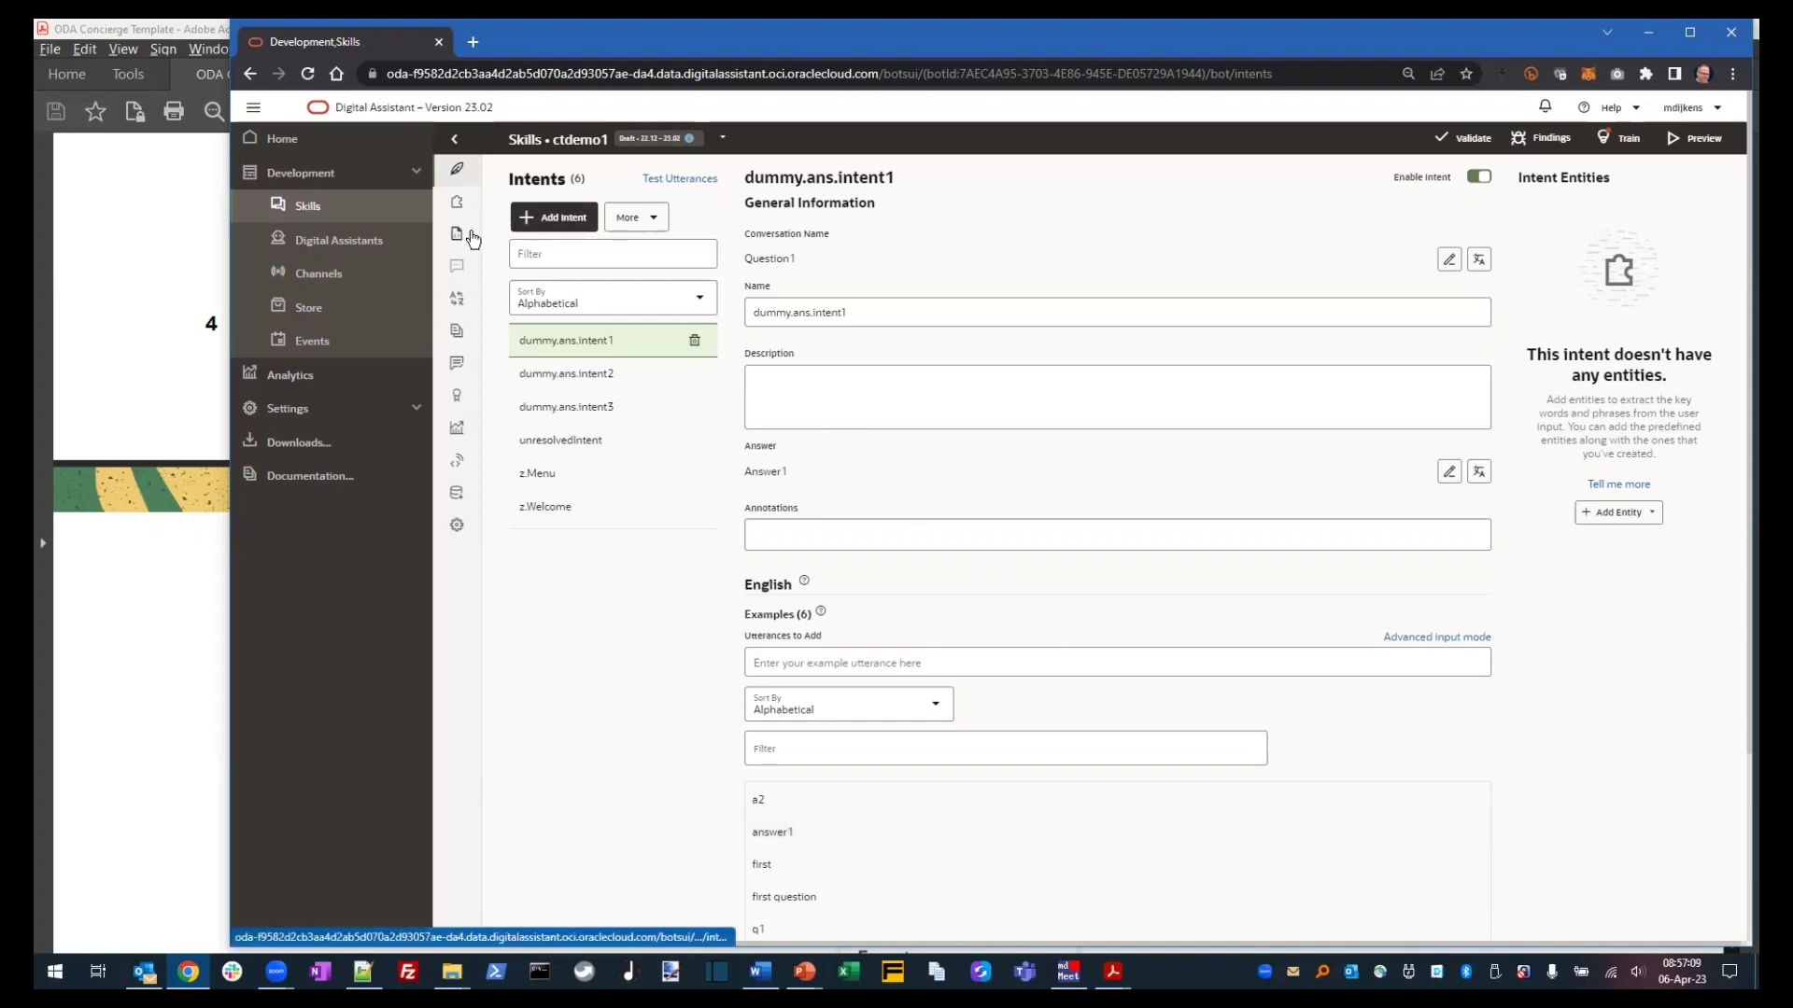
- Create an English PDF knowledge document named faq in the ctdemo1 skill from Sample_QnA.pdf, acknowledging temporary storage of the file
left_click(457, 332)
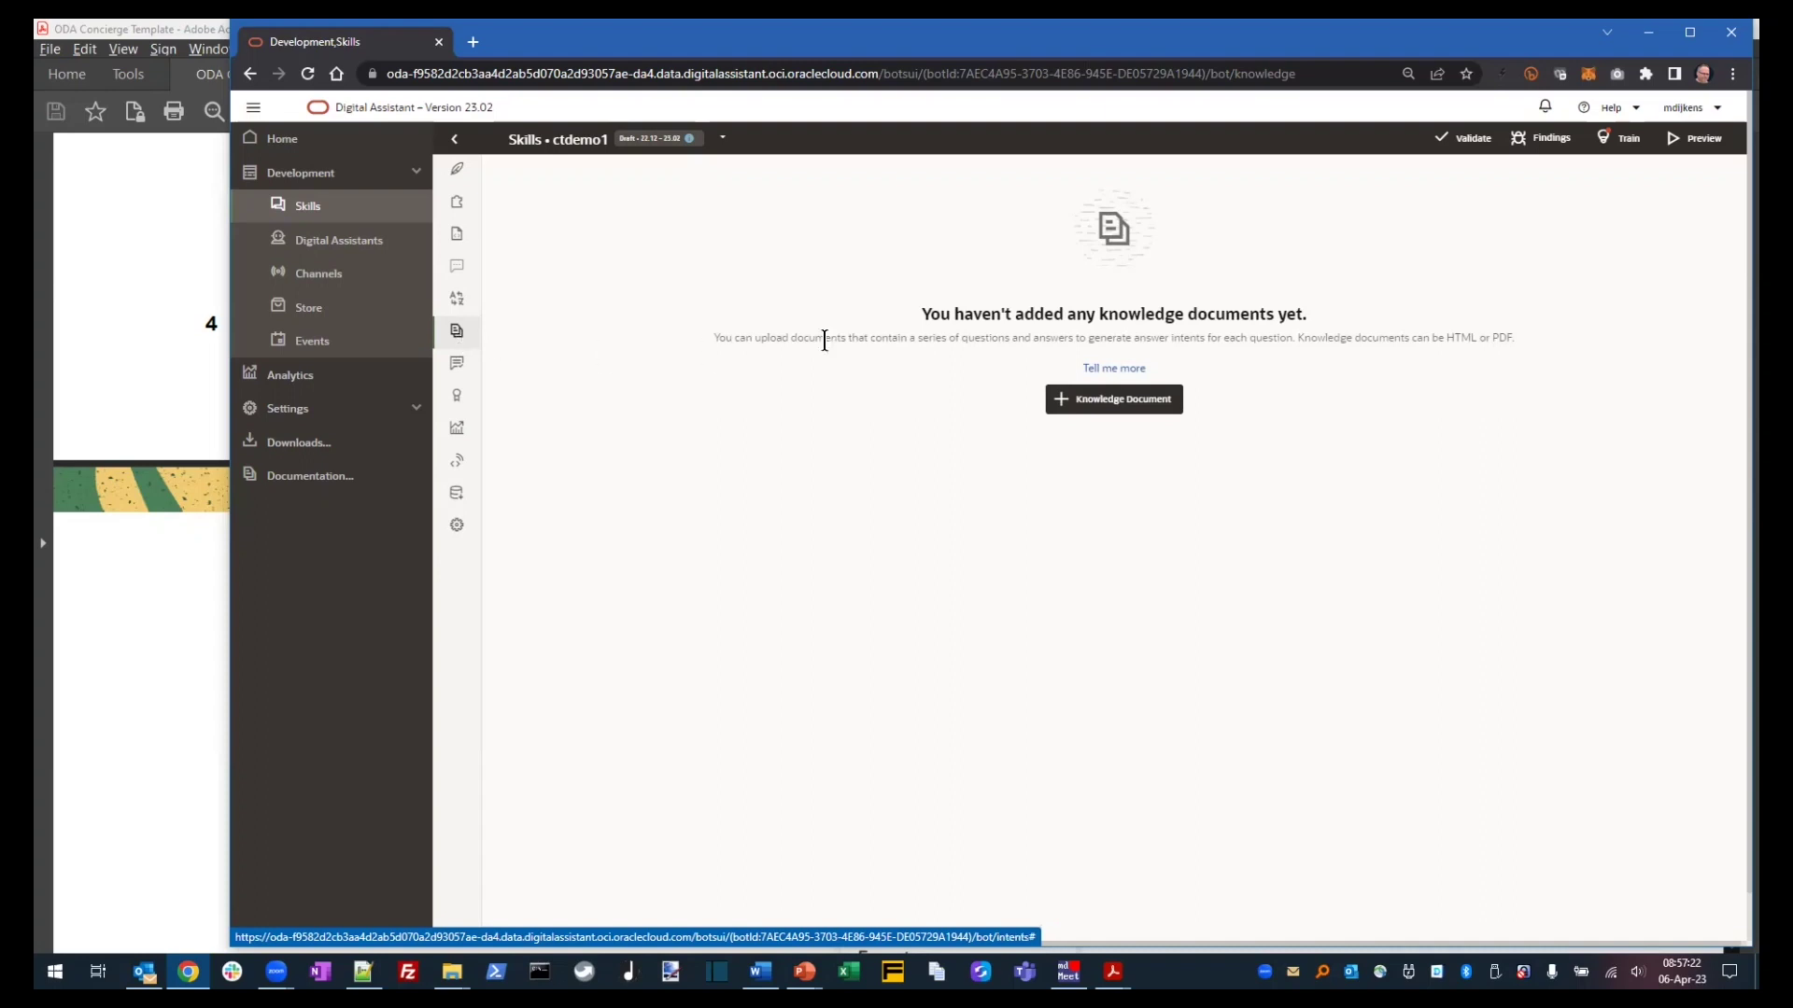
left_click(1152, 399)
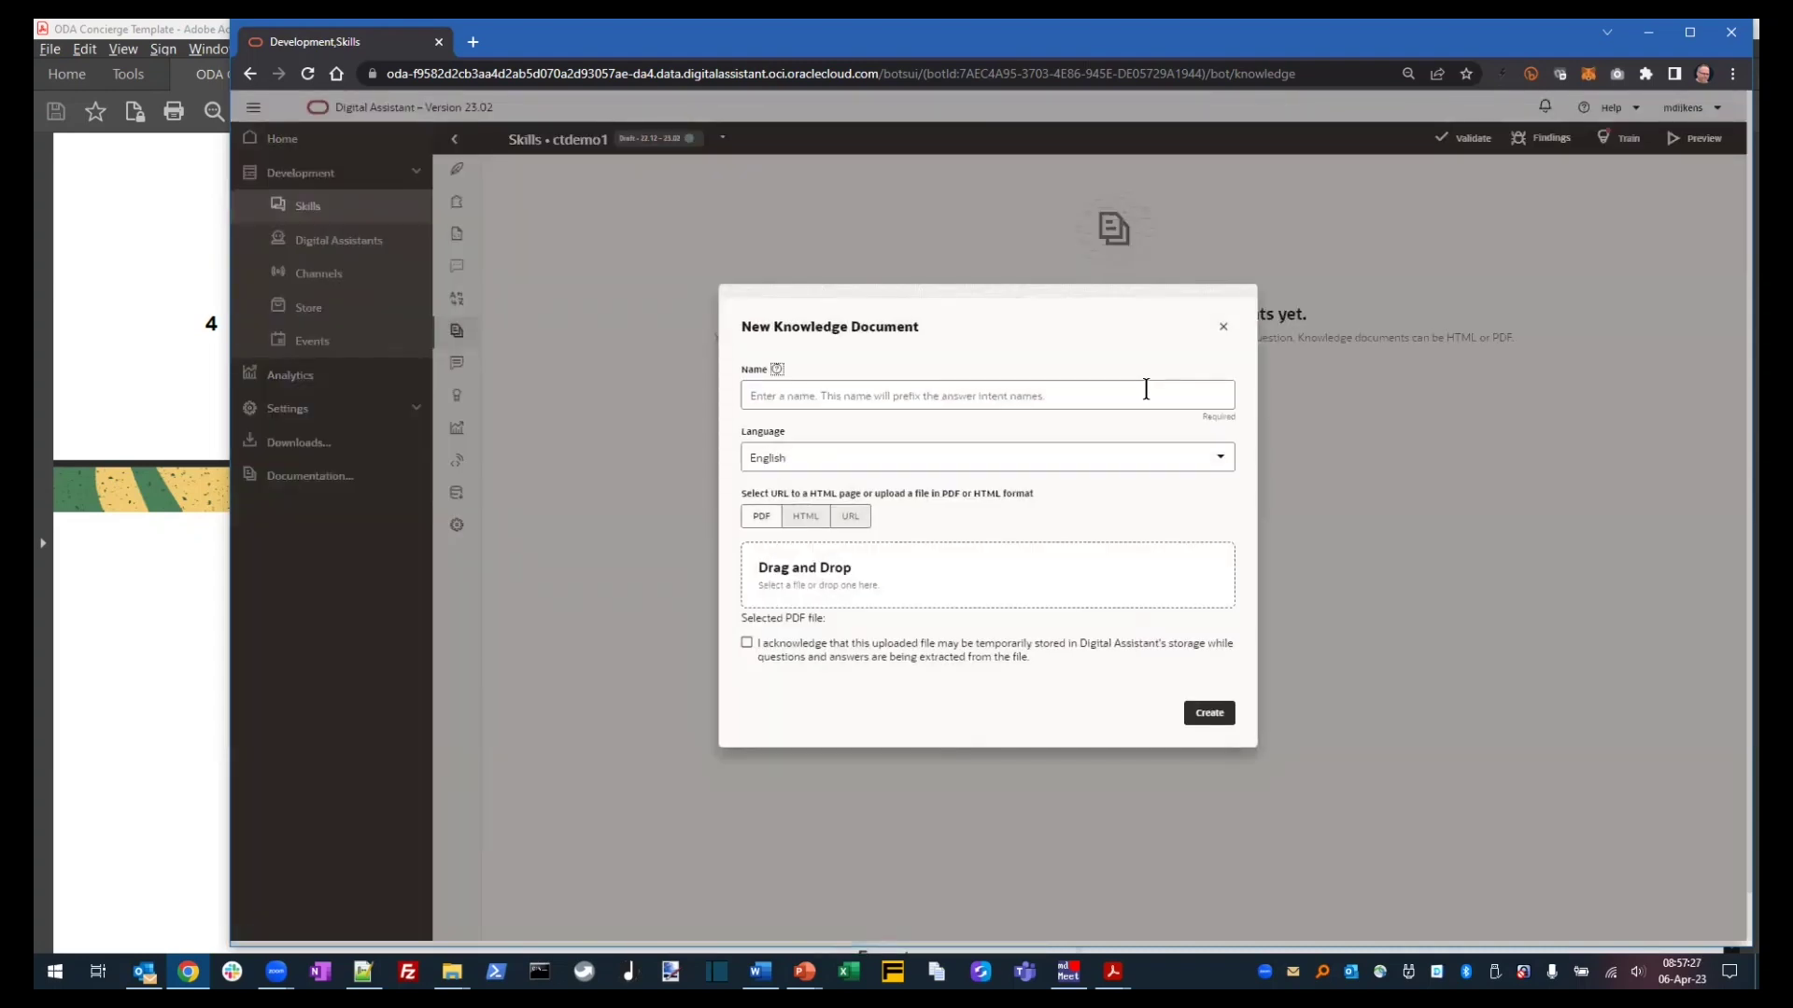
left_click(1054, 398)
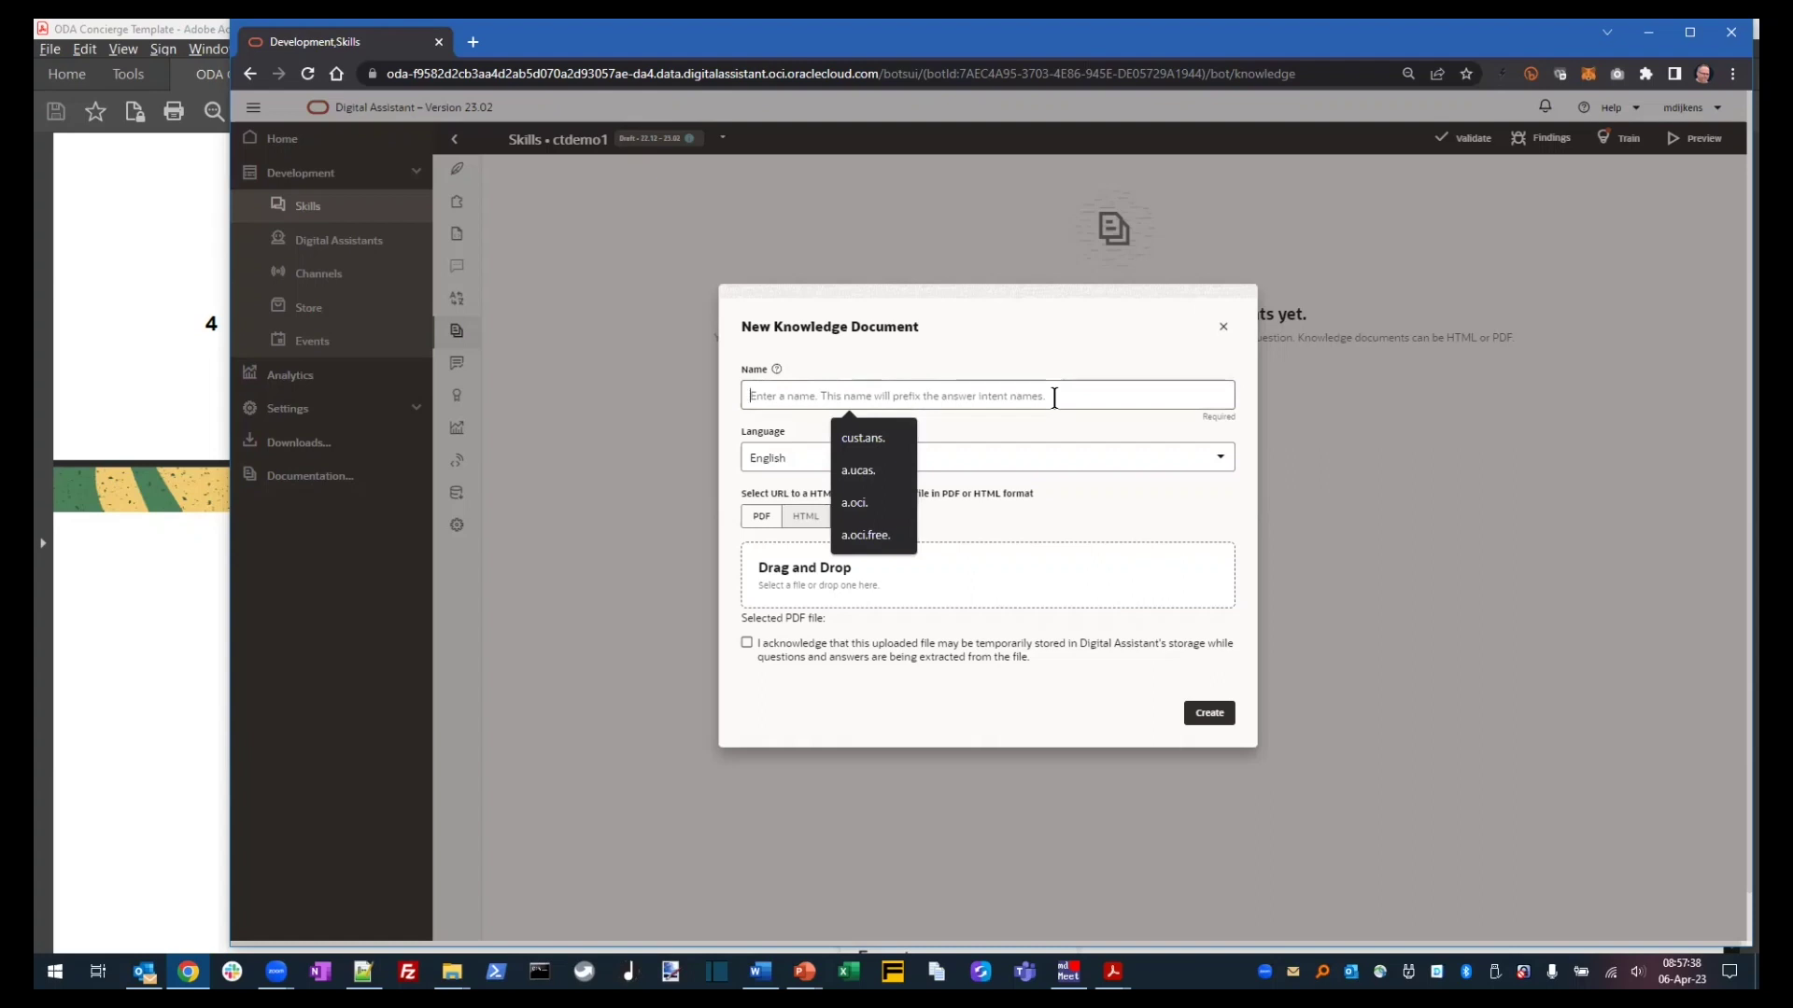
type("faq")
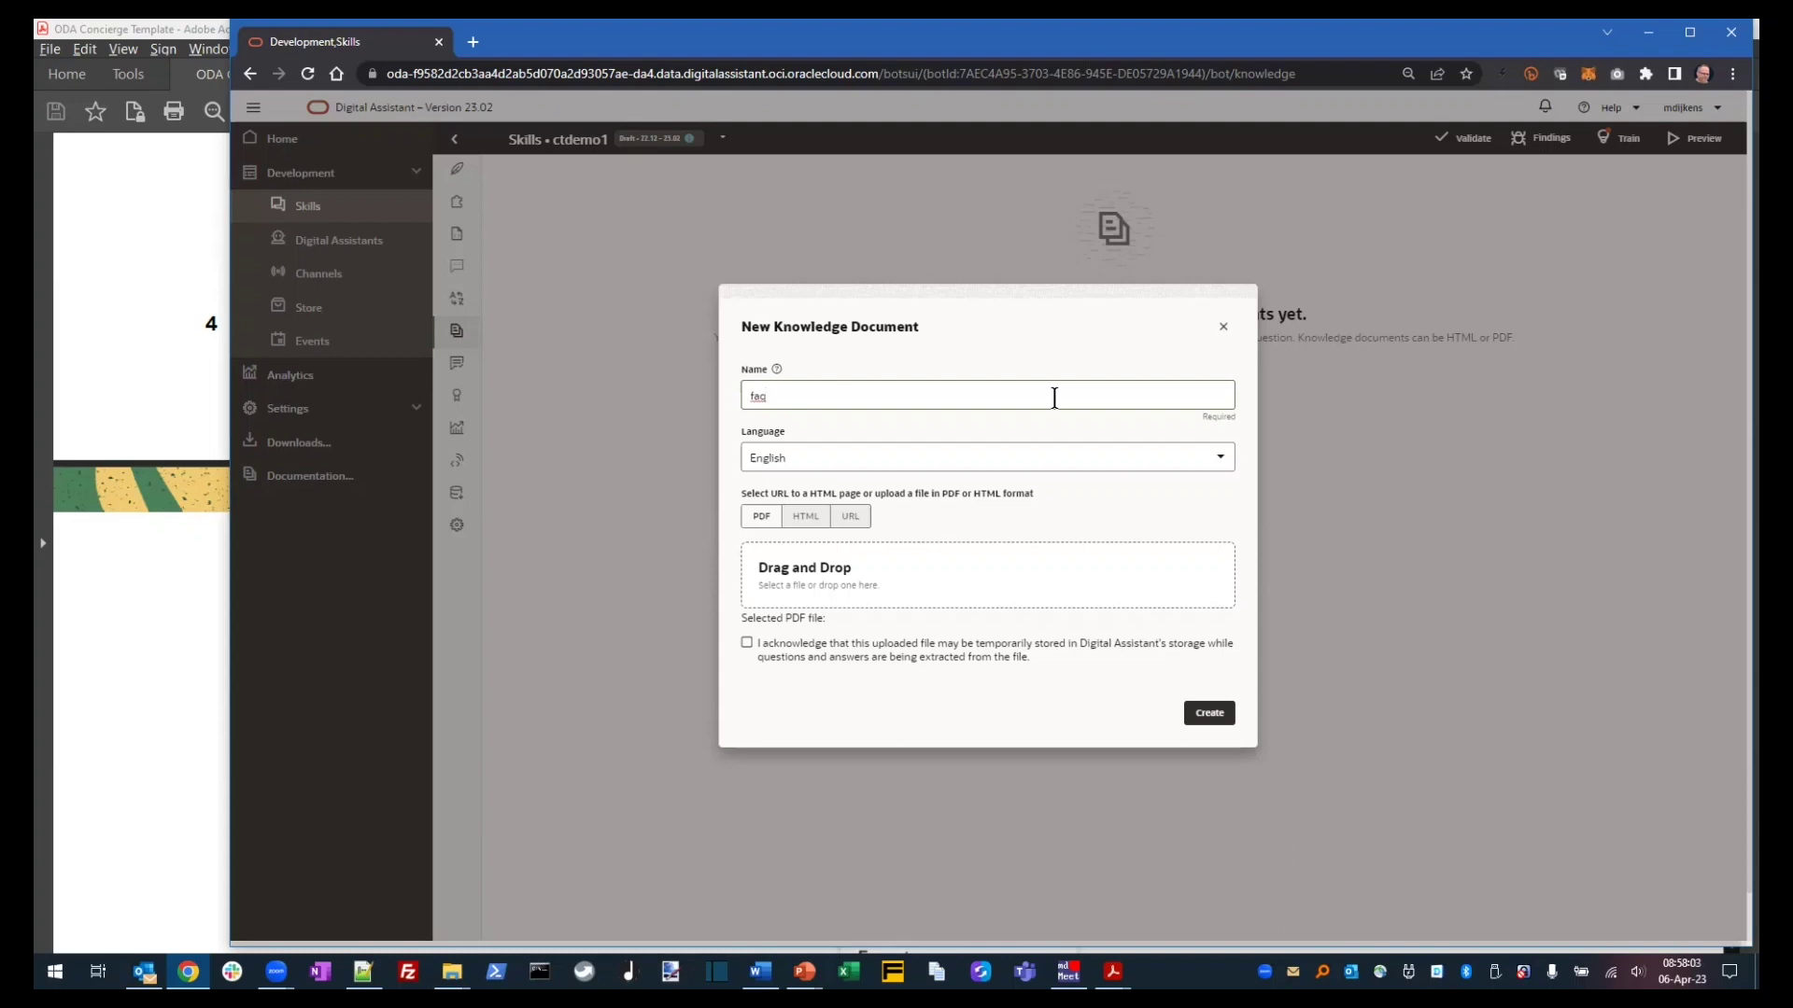
key("alt+Tab")
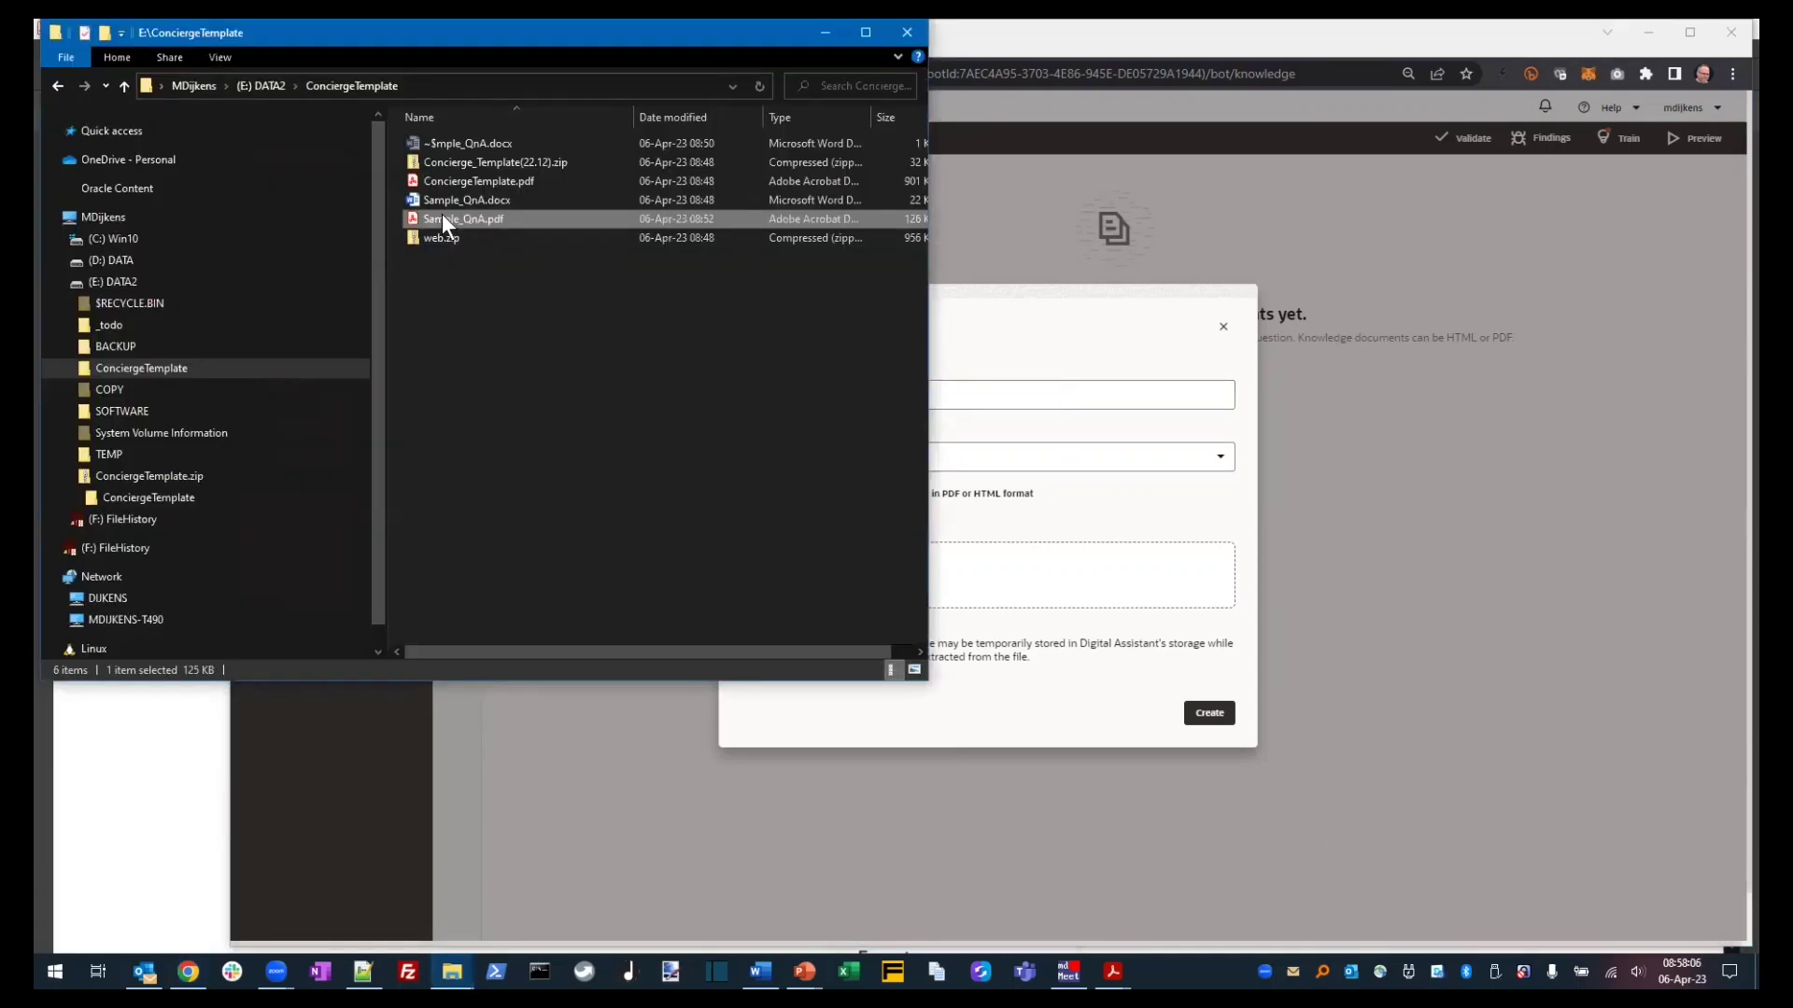
left_click_drag(441, 215, 996, 583)
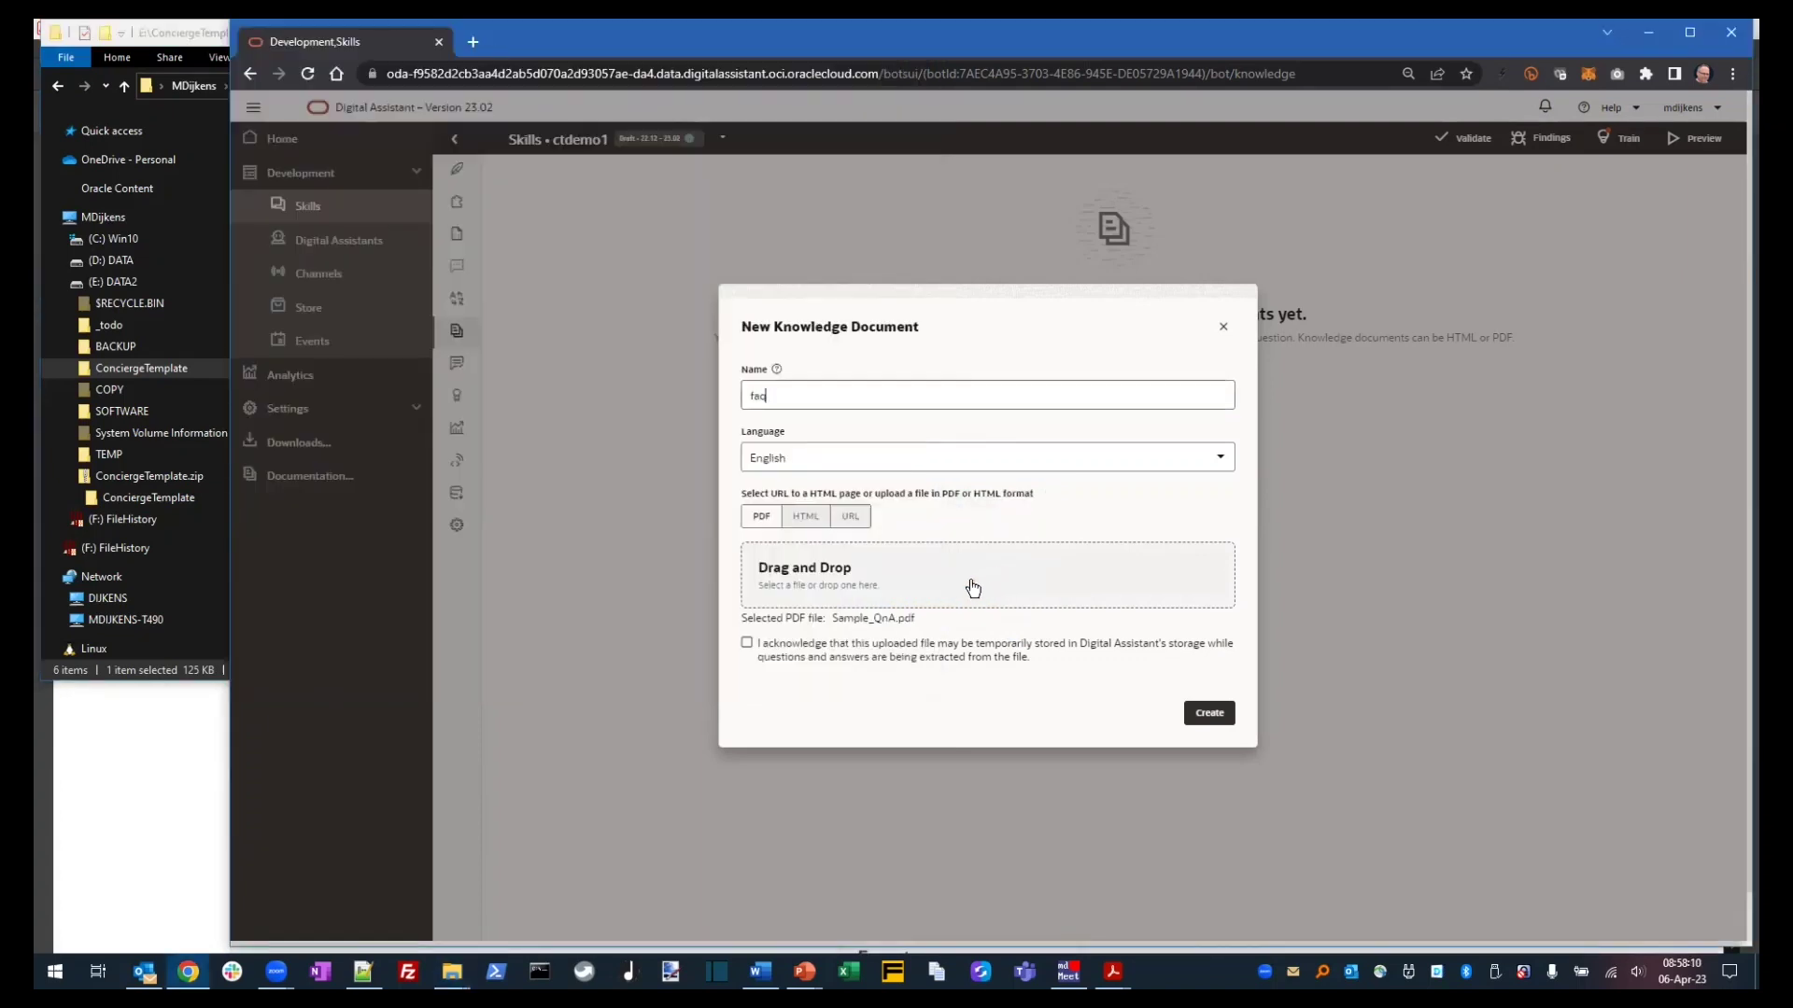
left_click(746, 642)
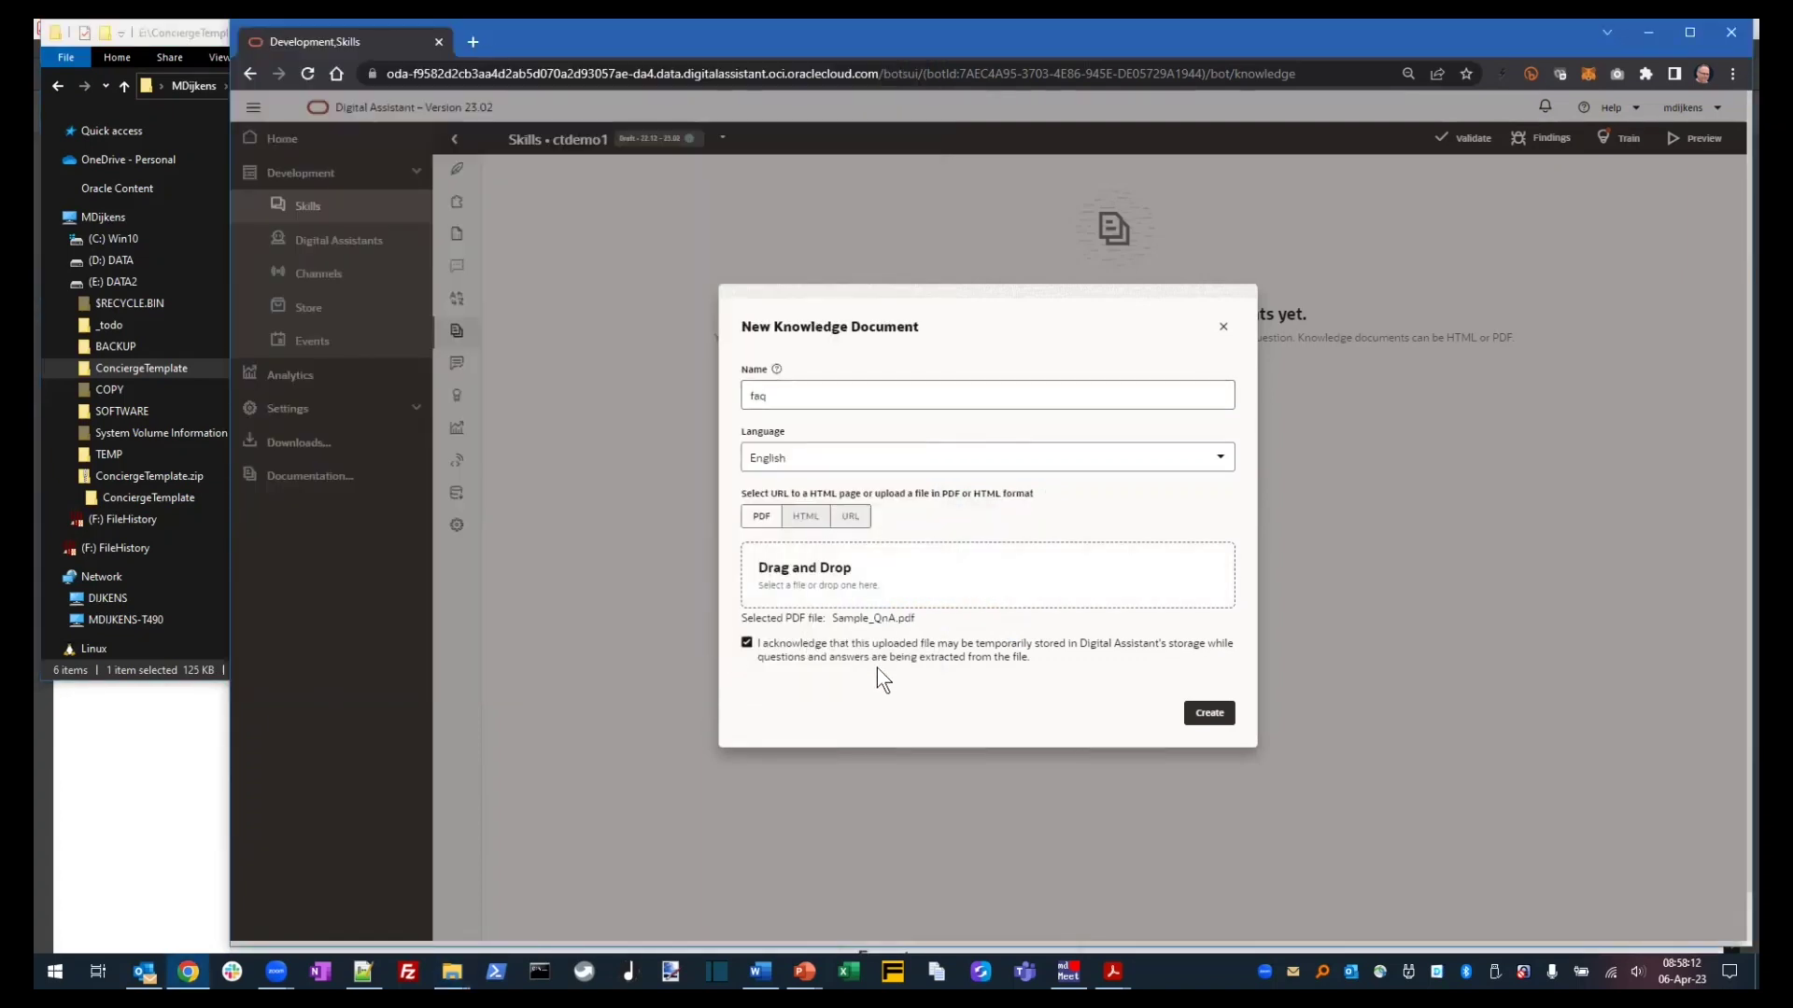
left_click(1209, 713)
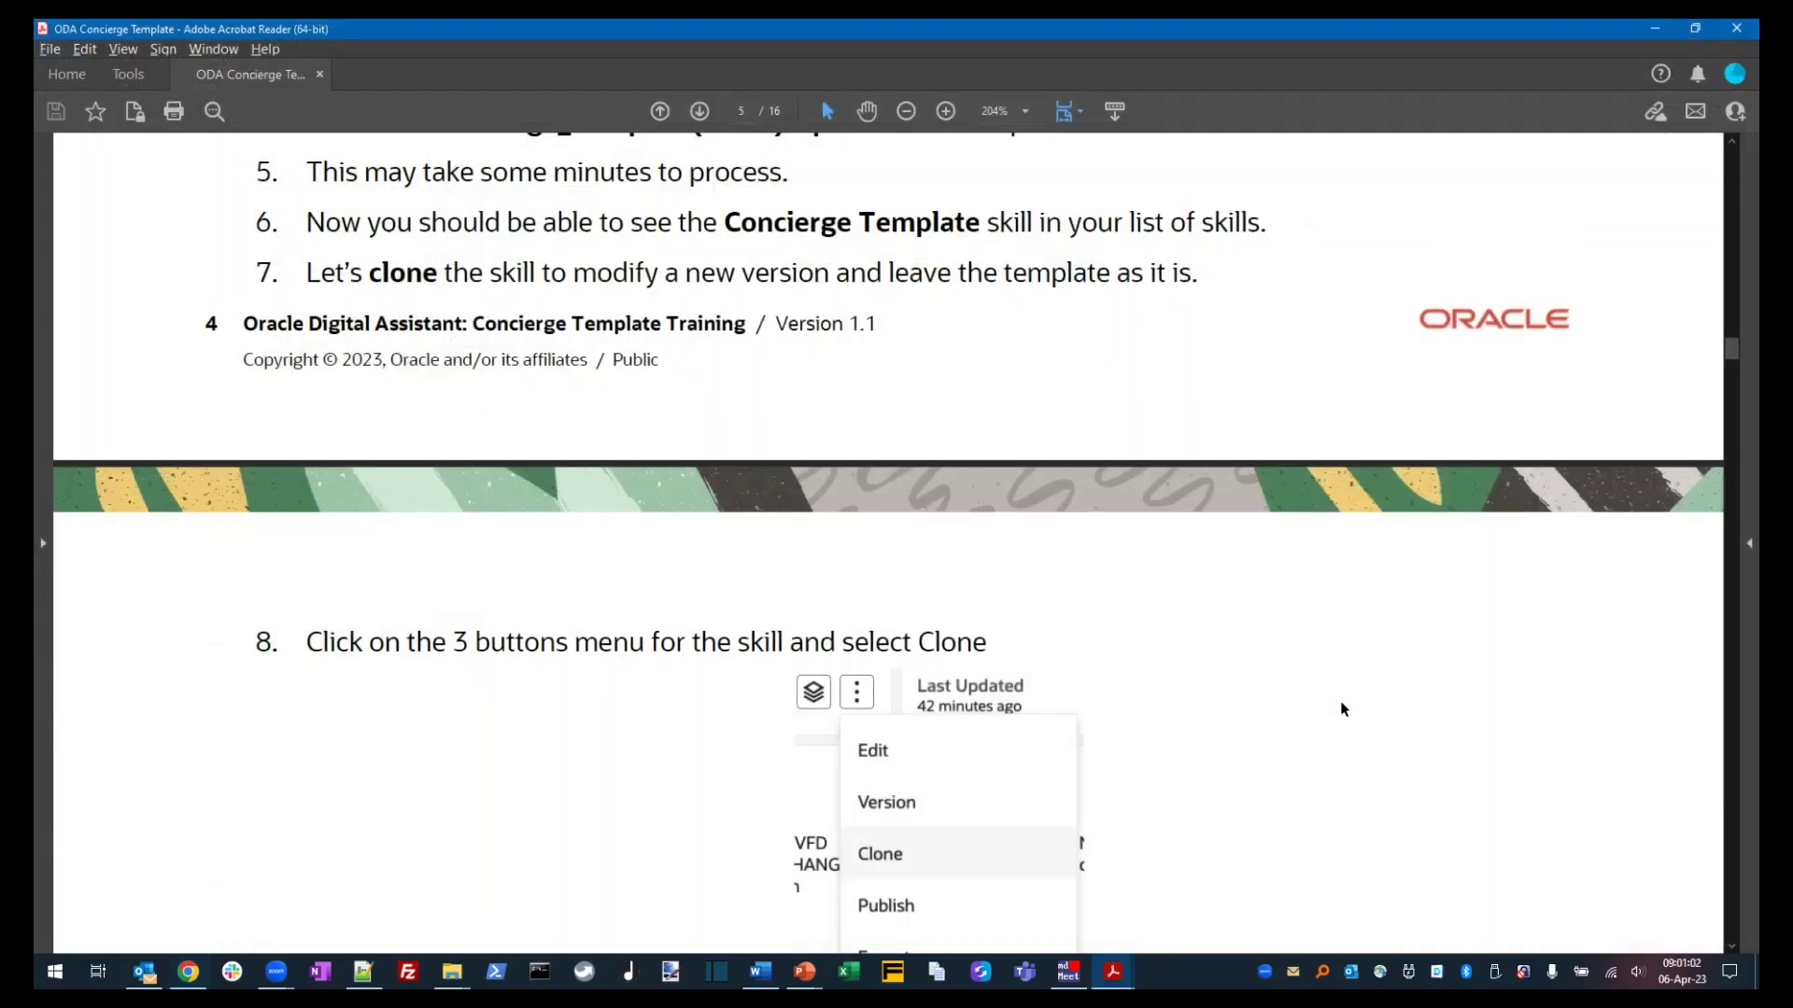
- Read the Concierge Template guide's cloning instructions and its section on generating answer intents from a knowledge document
scroll(1343, 709, "down", 2)
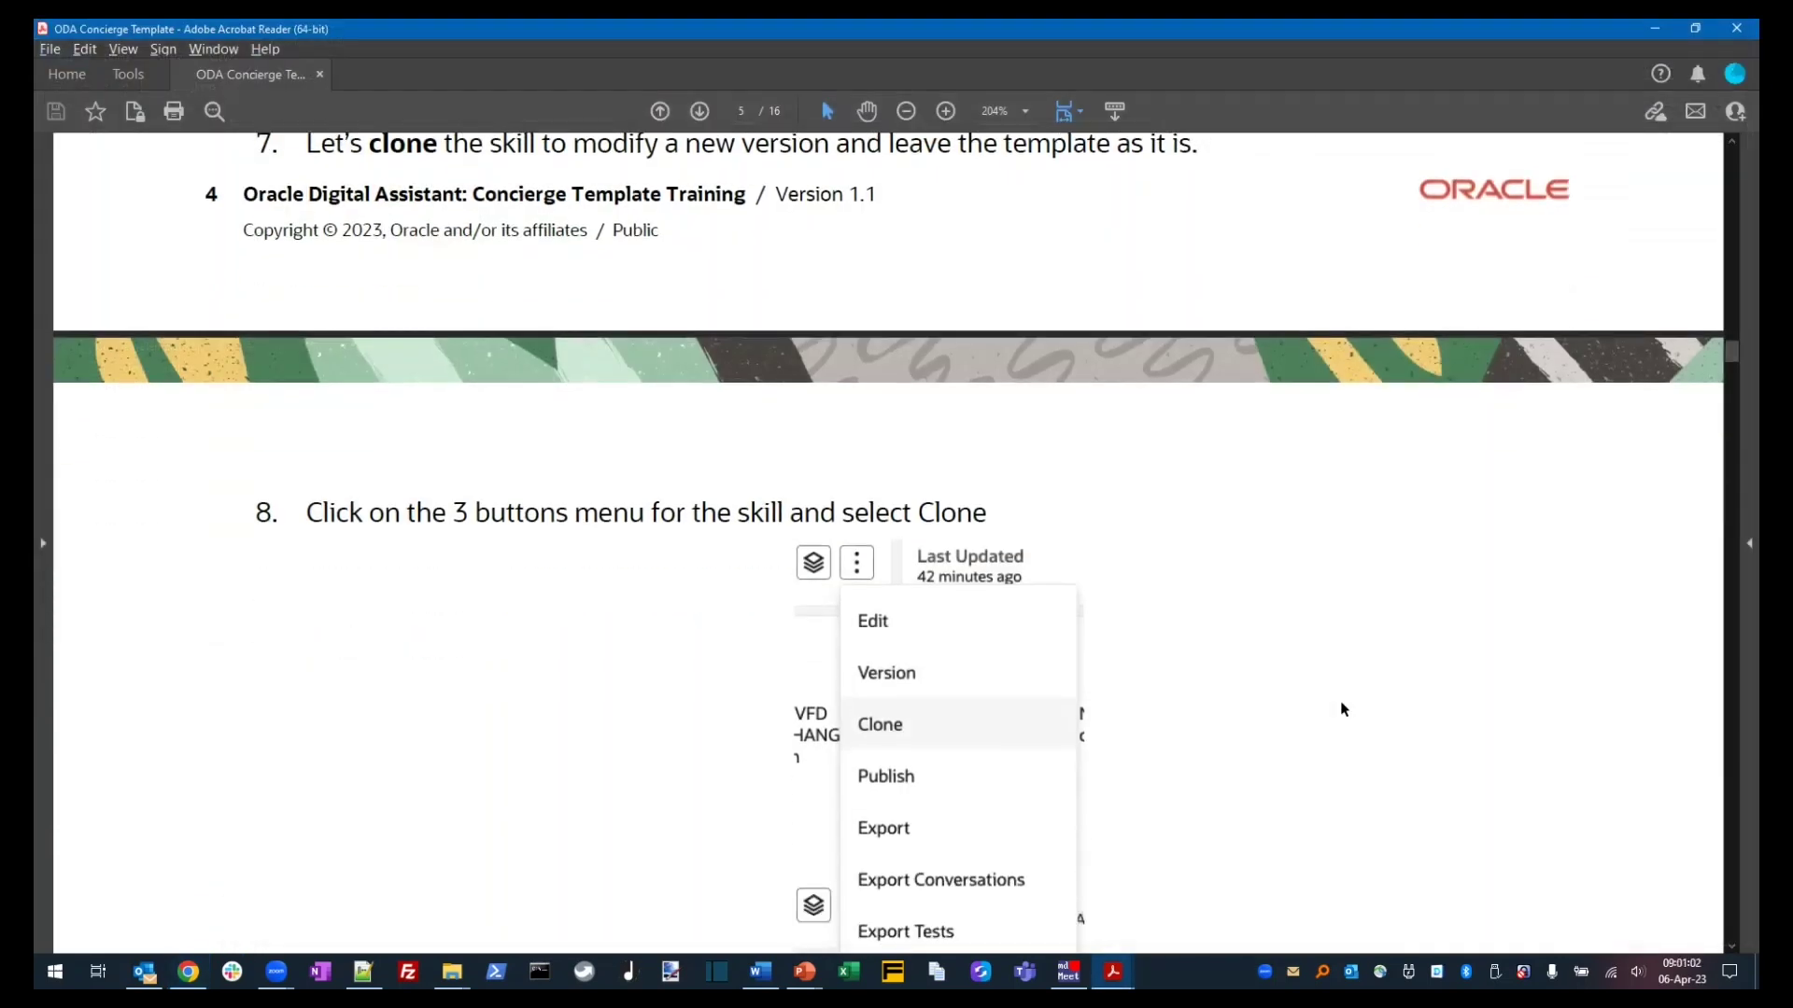
scroll(1343, 709, "down", 4)
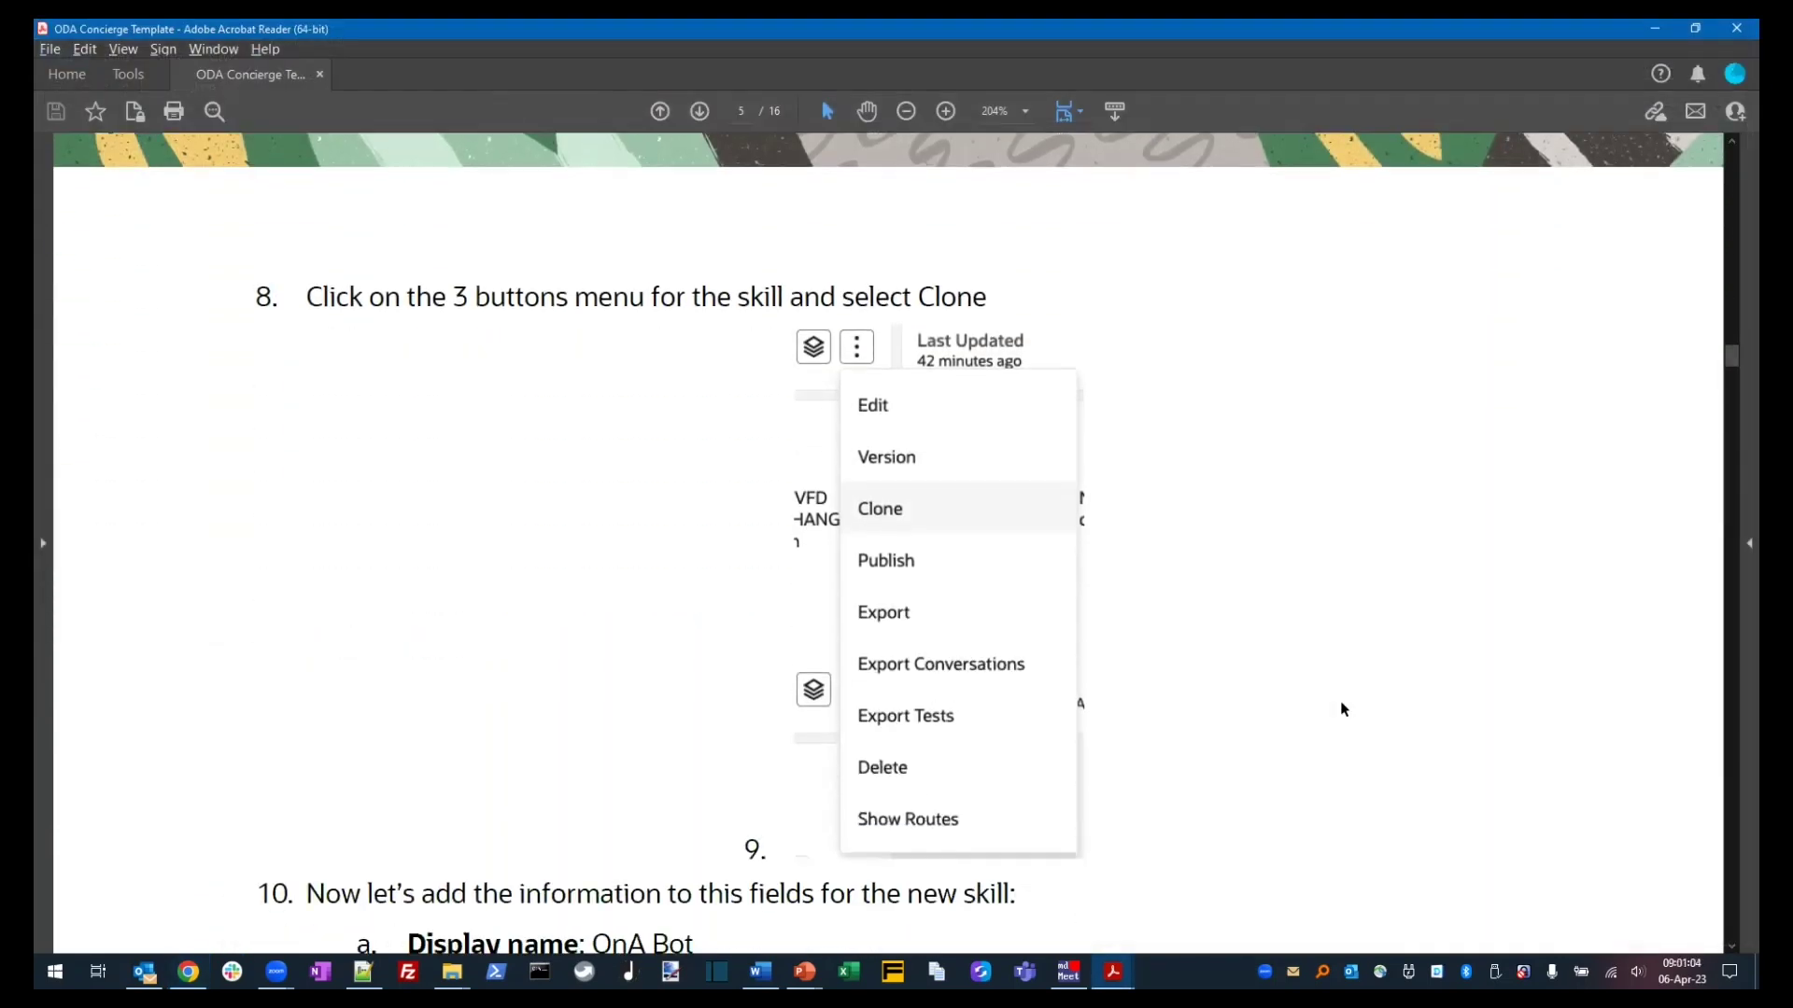
scroll(1343, 709, "down", 3)
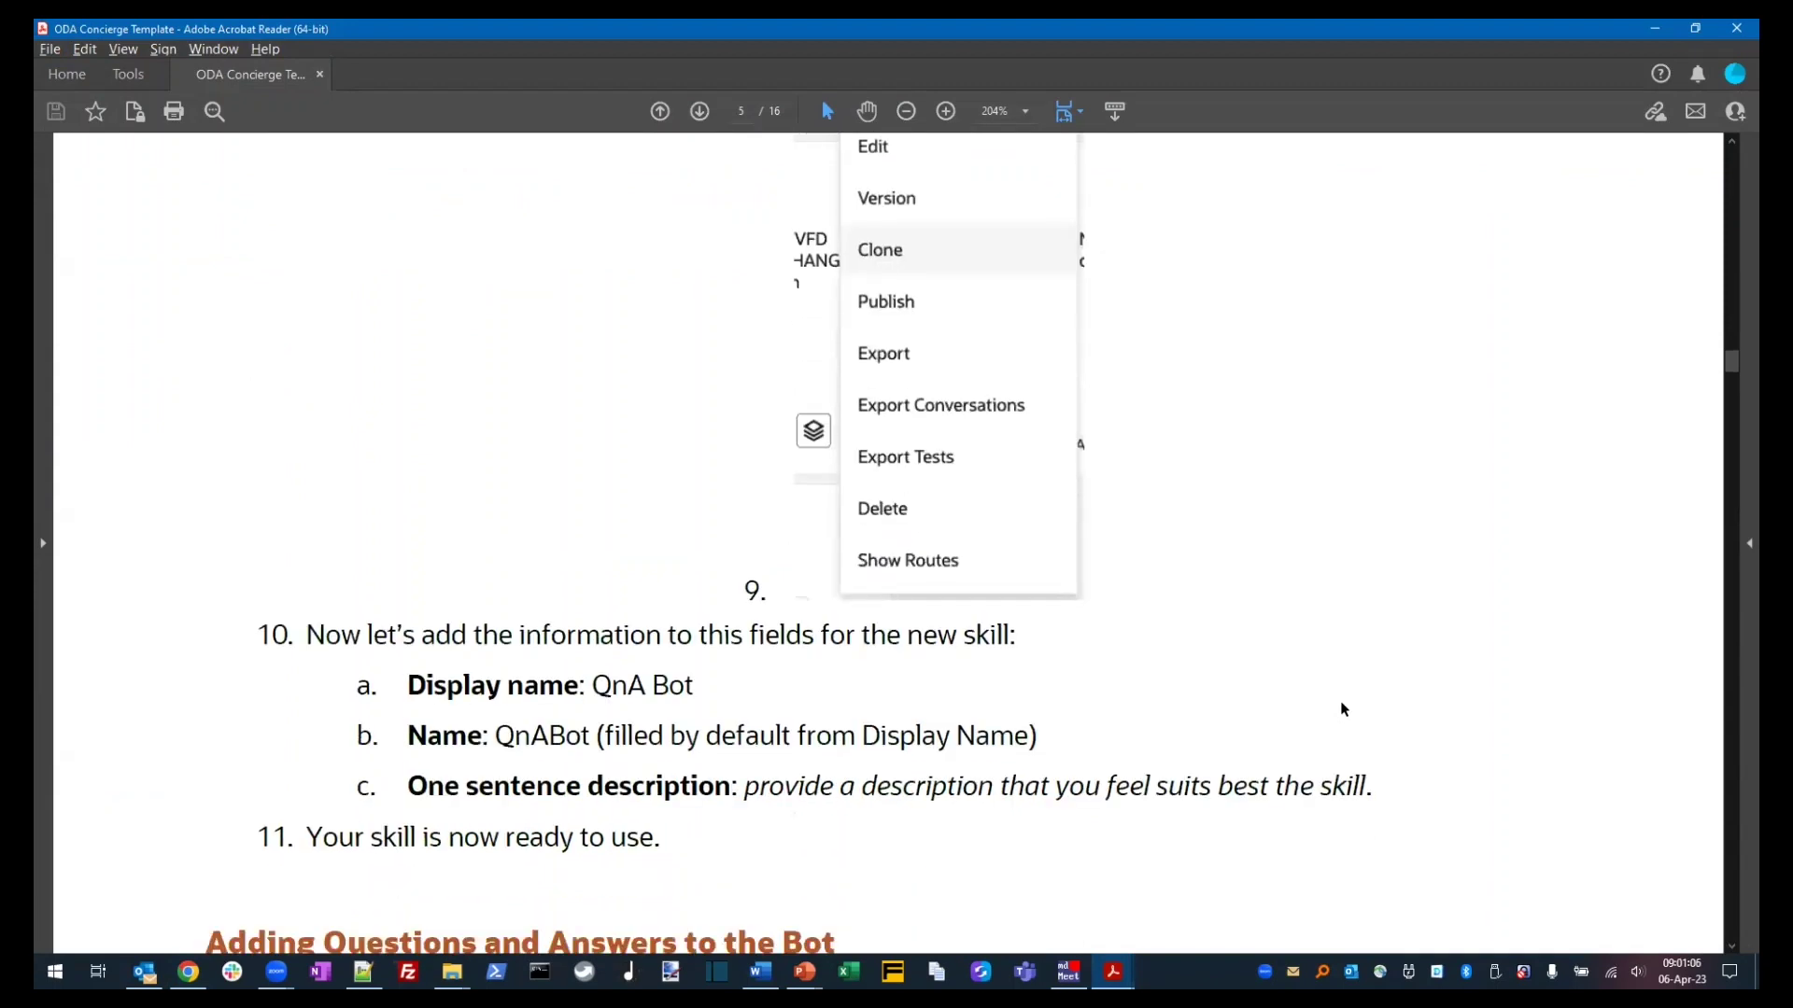
scroll(1343, 709, "down", 6)
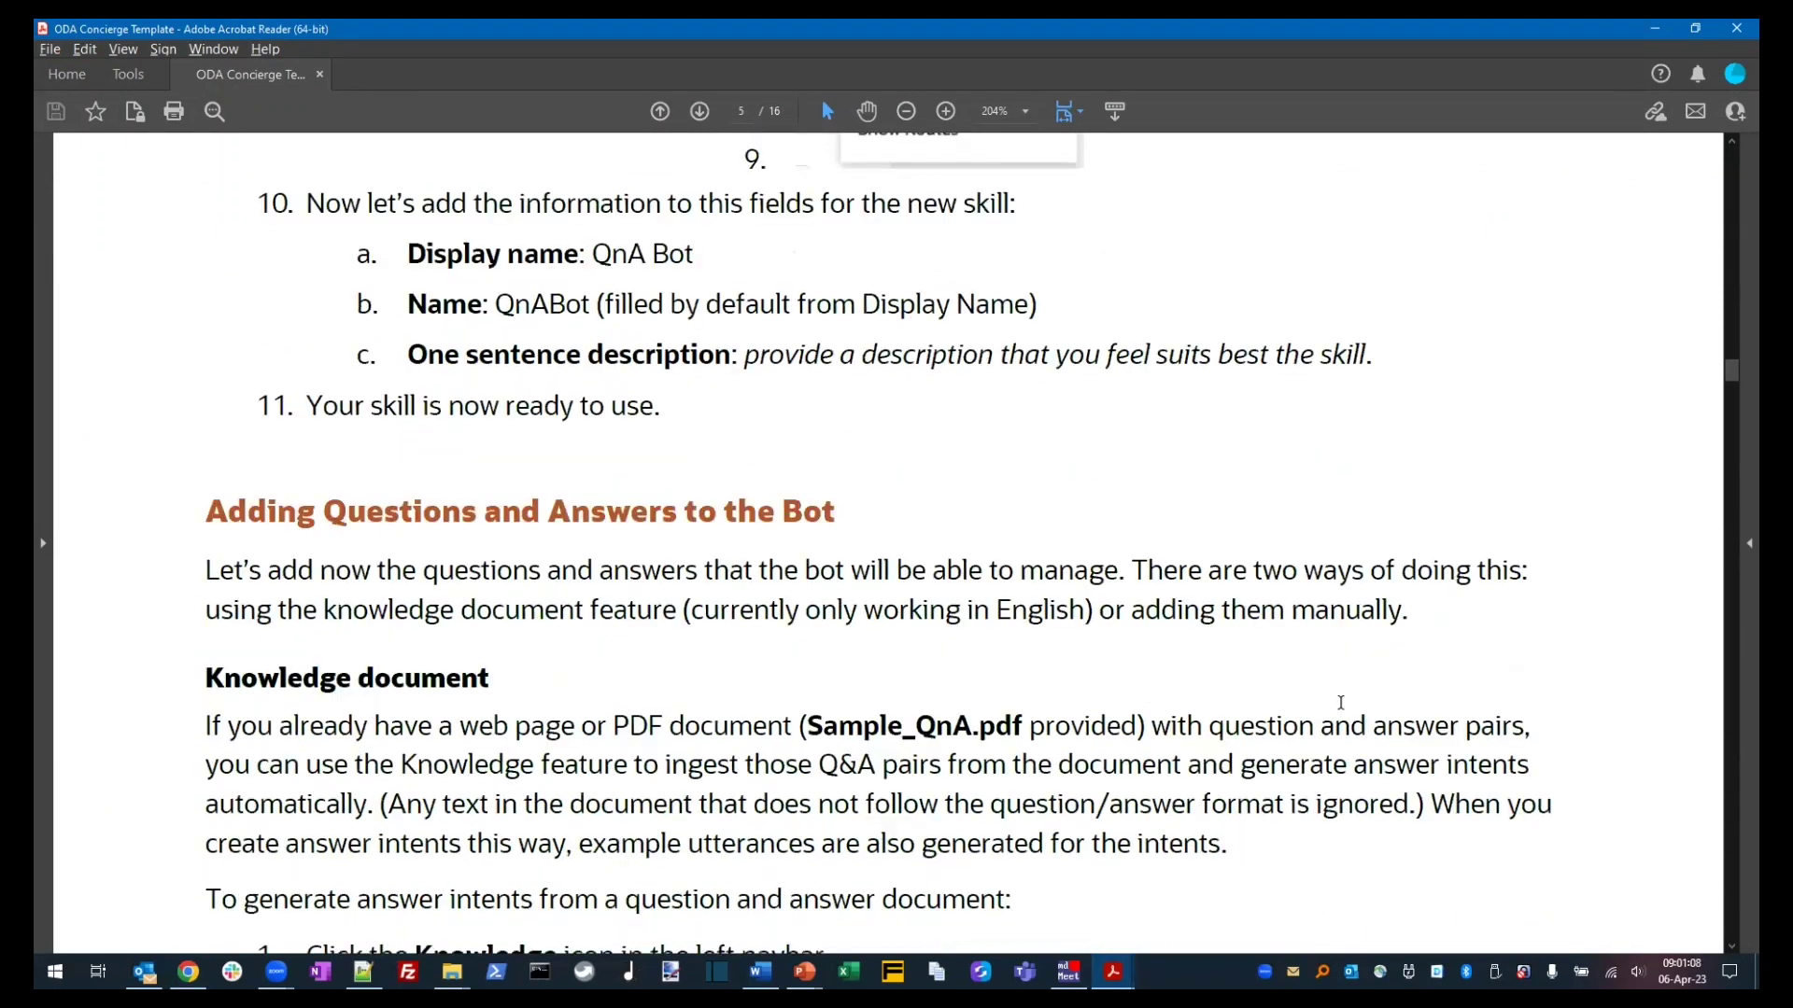
scroll(1341, 703, "down", 2)
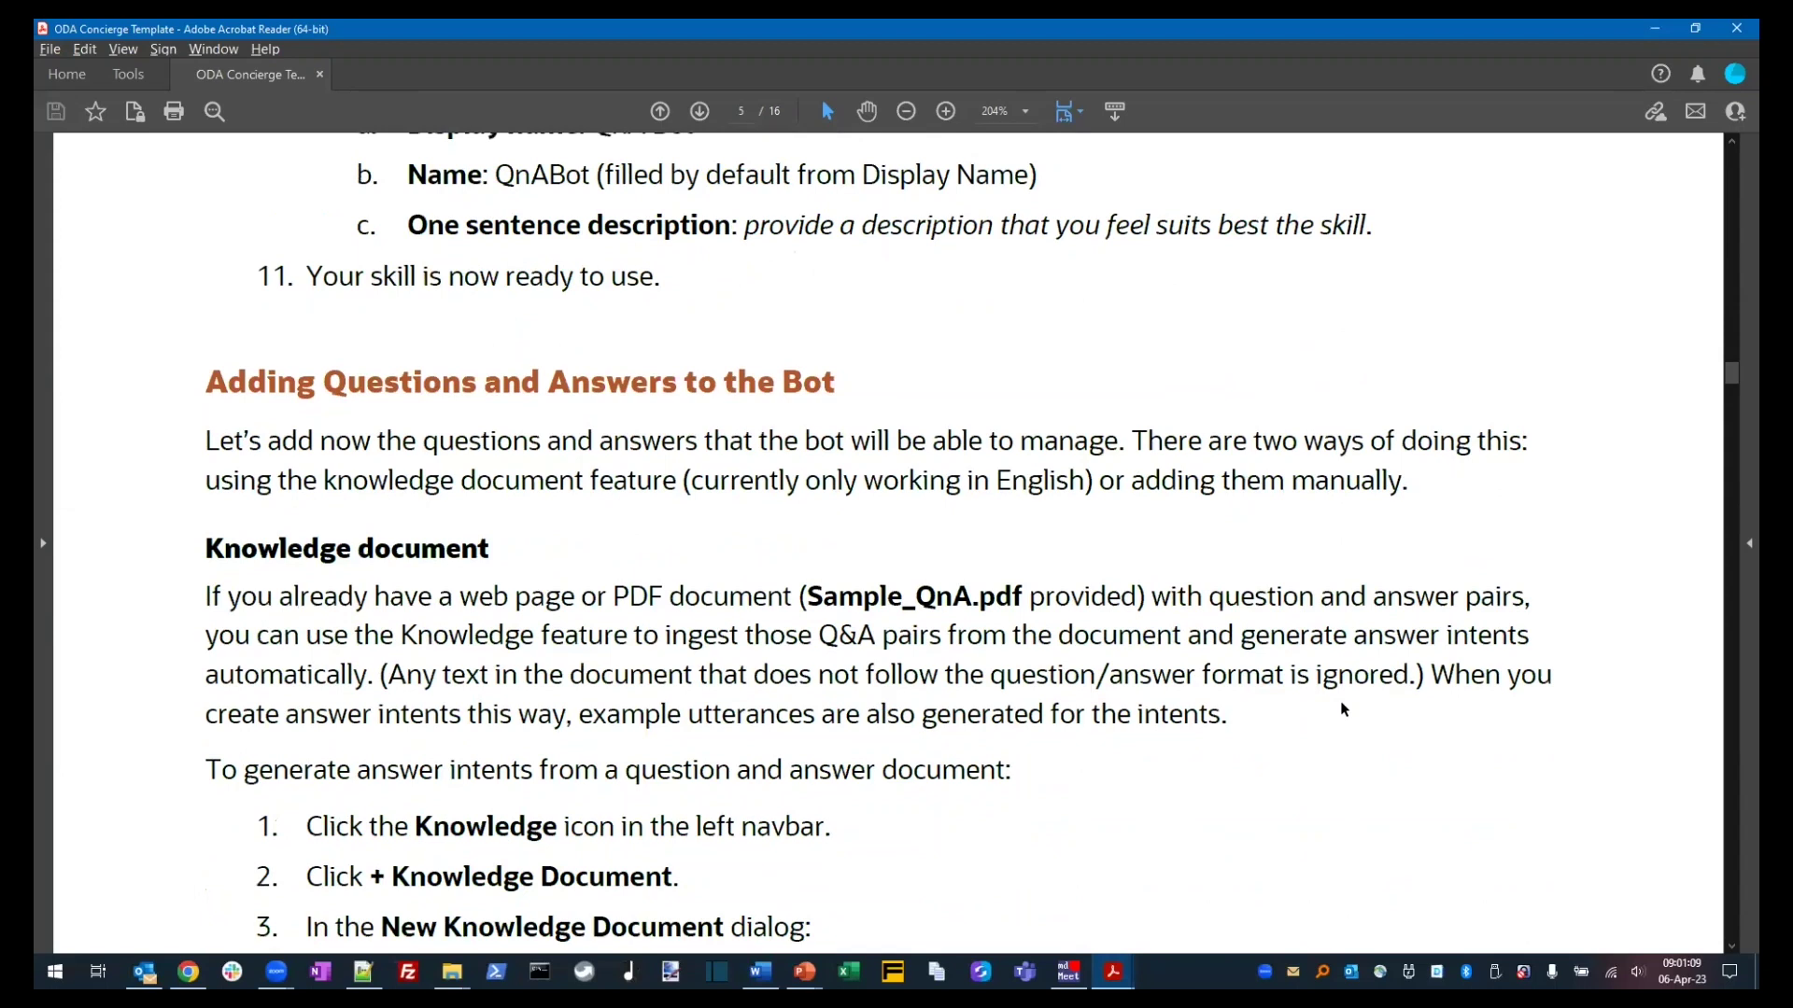
scroll(1343, 709, "down", 2)
scroll(1342, 706, "down", 2)
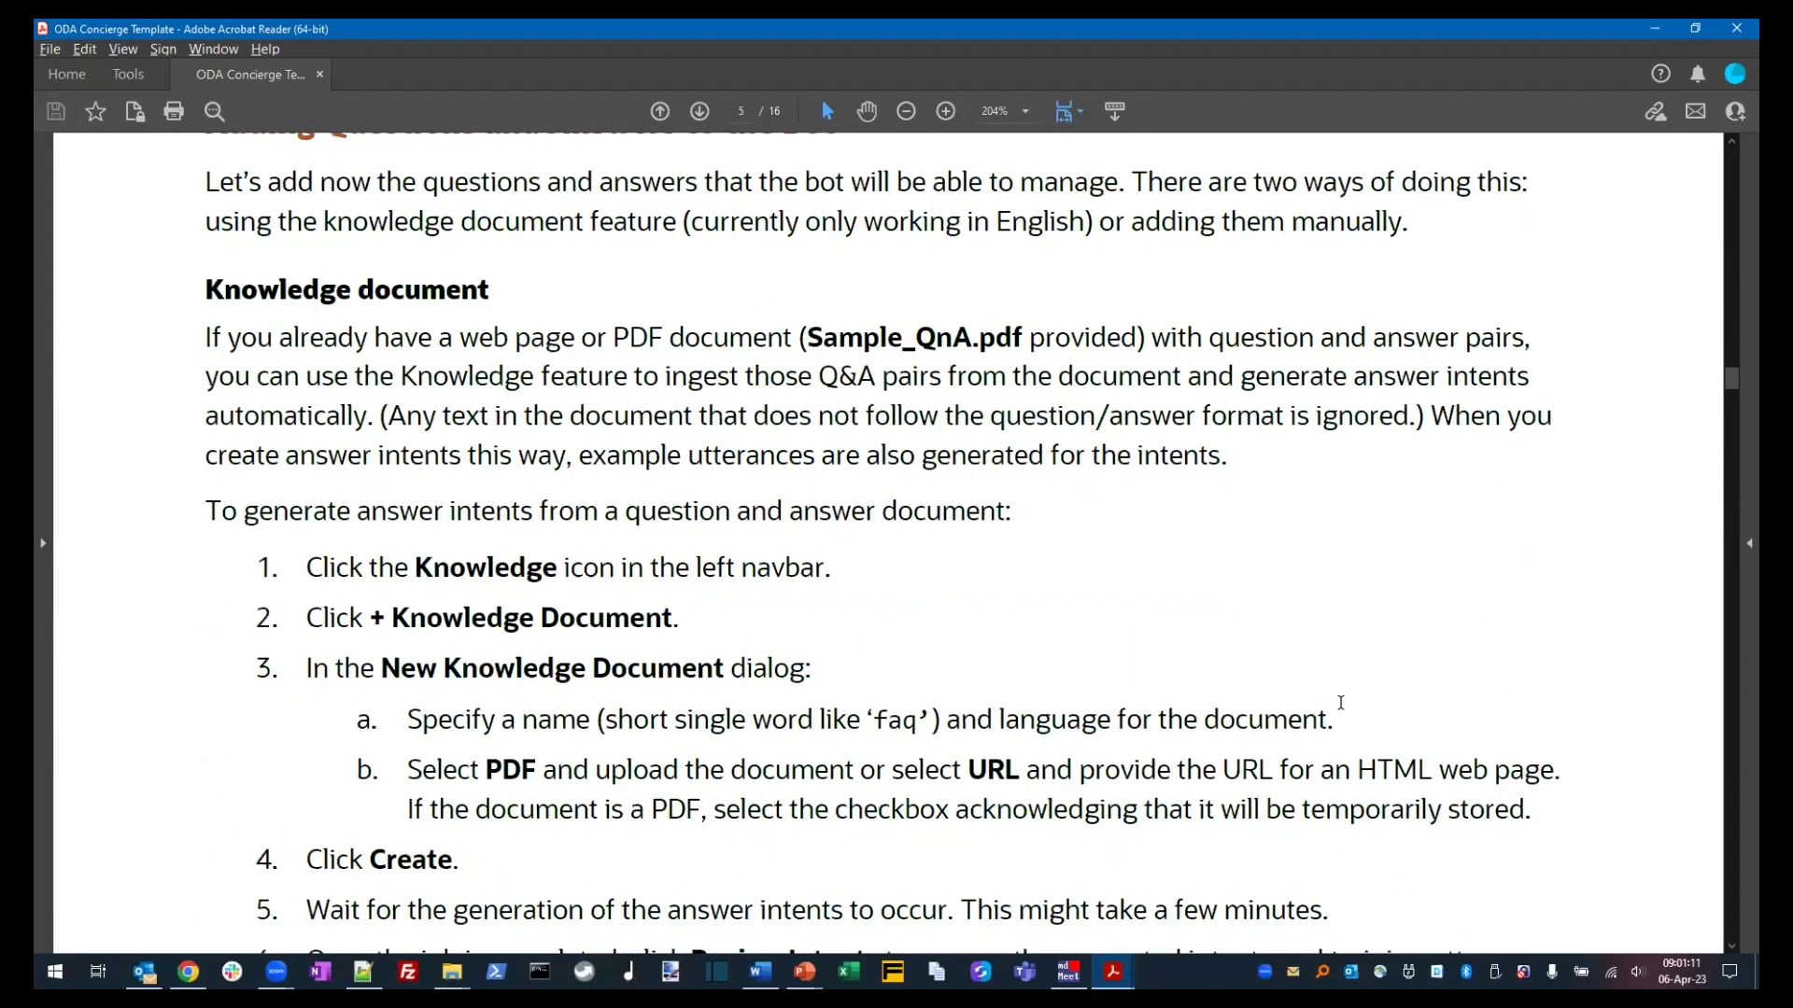
scroll(1341, 702, "down", 3)
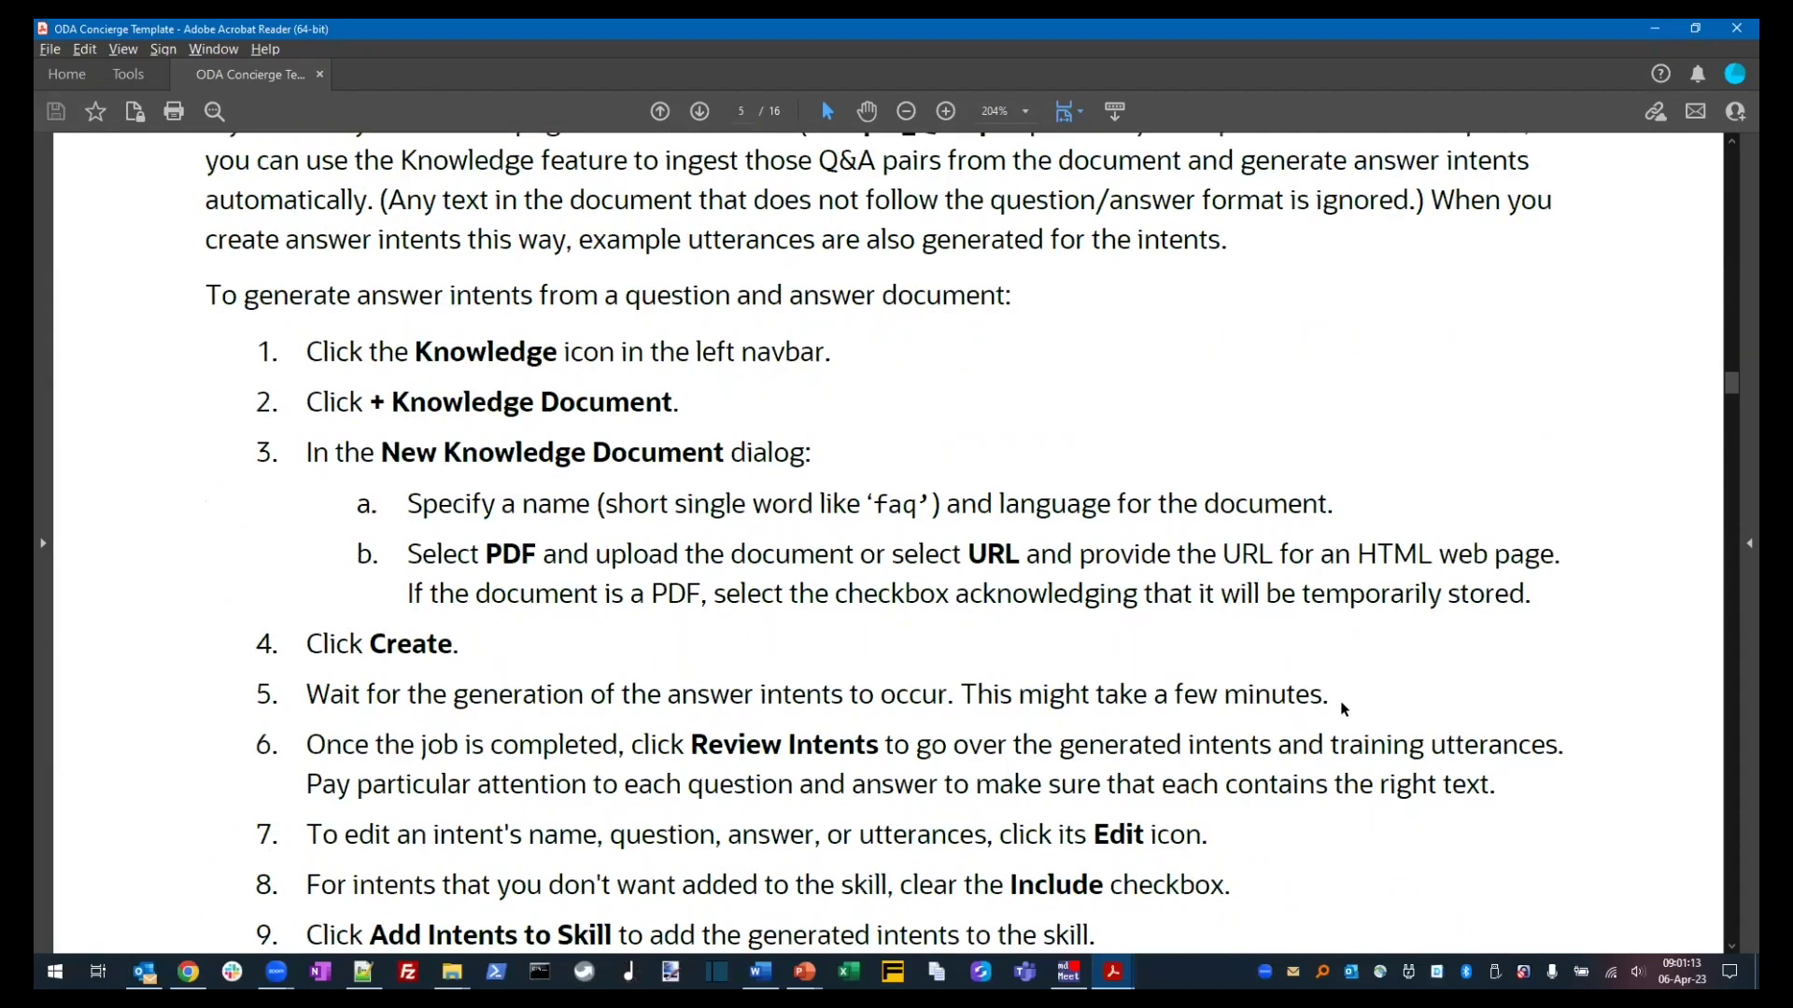
scroll(1342, 710, "down", 4)
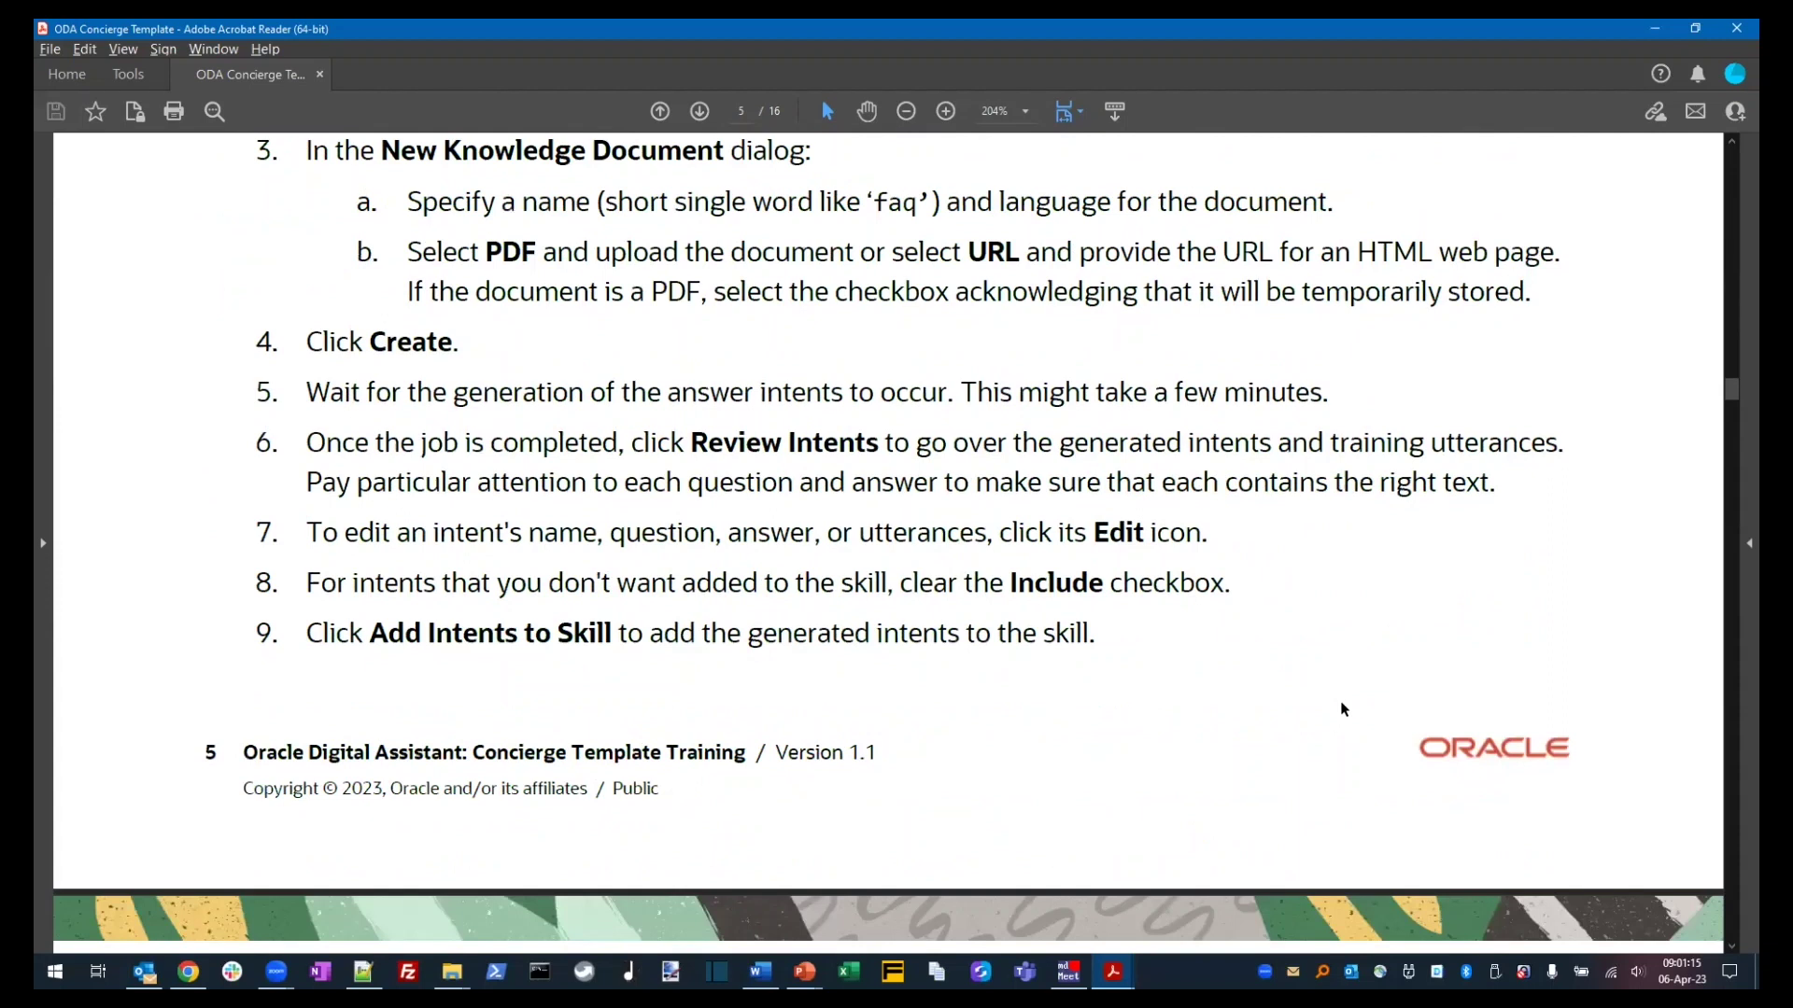
- Read the guide's instructions for adding answer intents manually, retraining the NLP engine and testing the bot
scroll(1342, 710, "down", 8)
scroll(1341, 702, "down", 3)
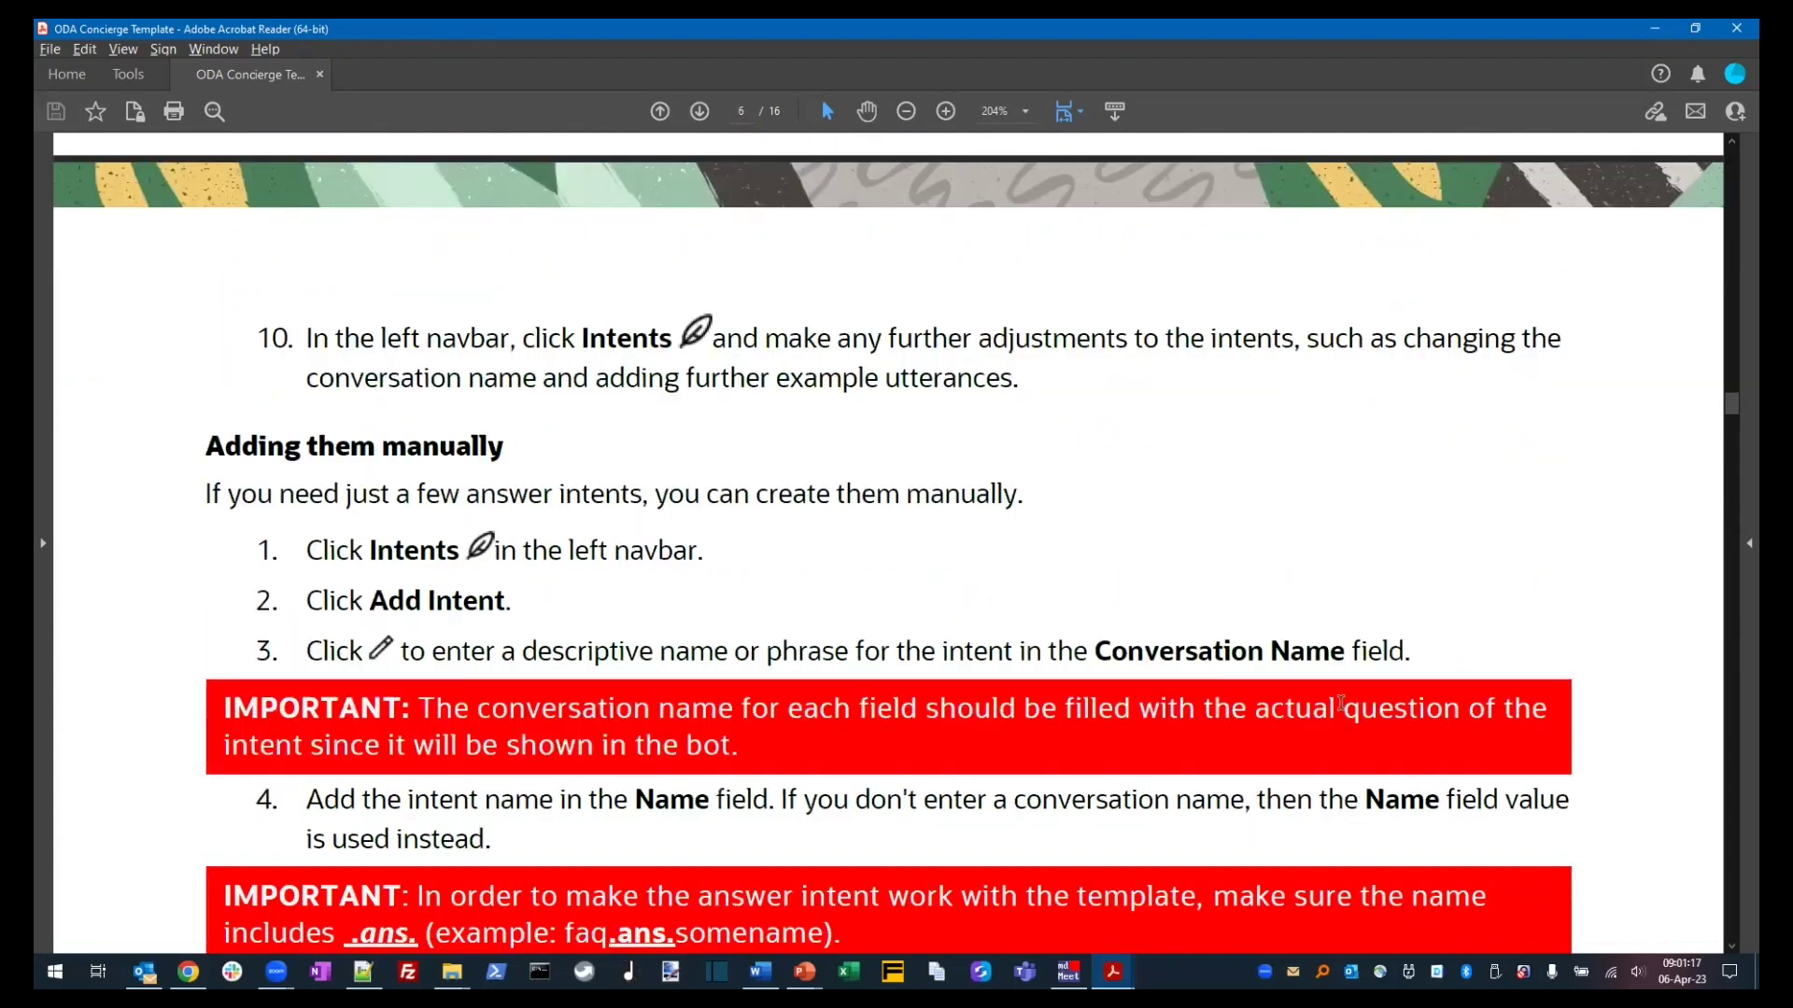
scroll(1341, 702, "down", 3)
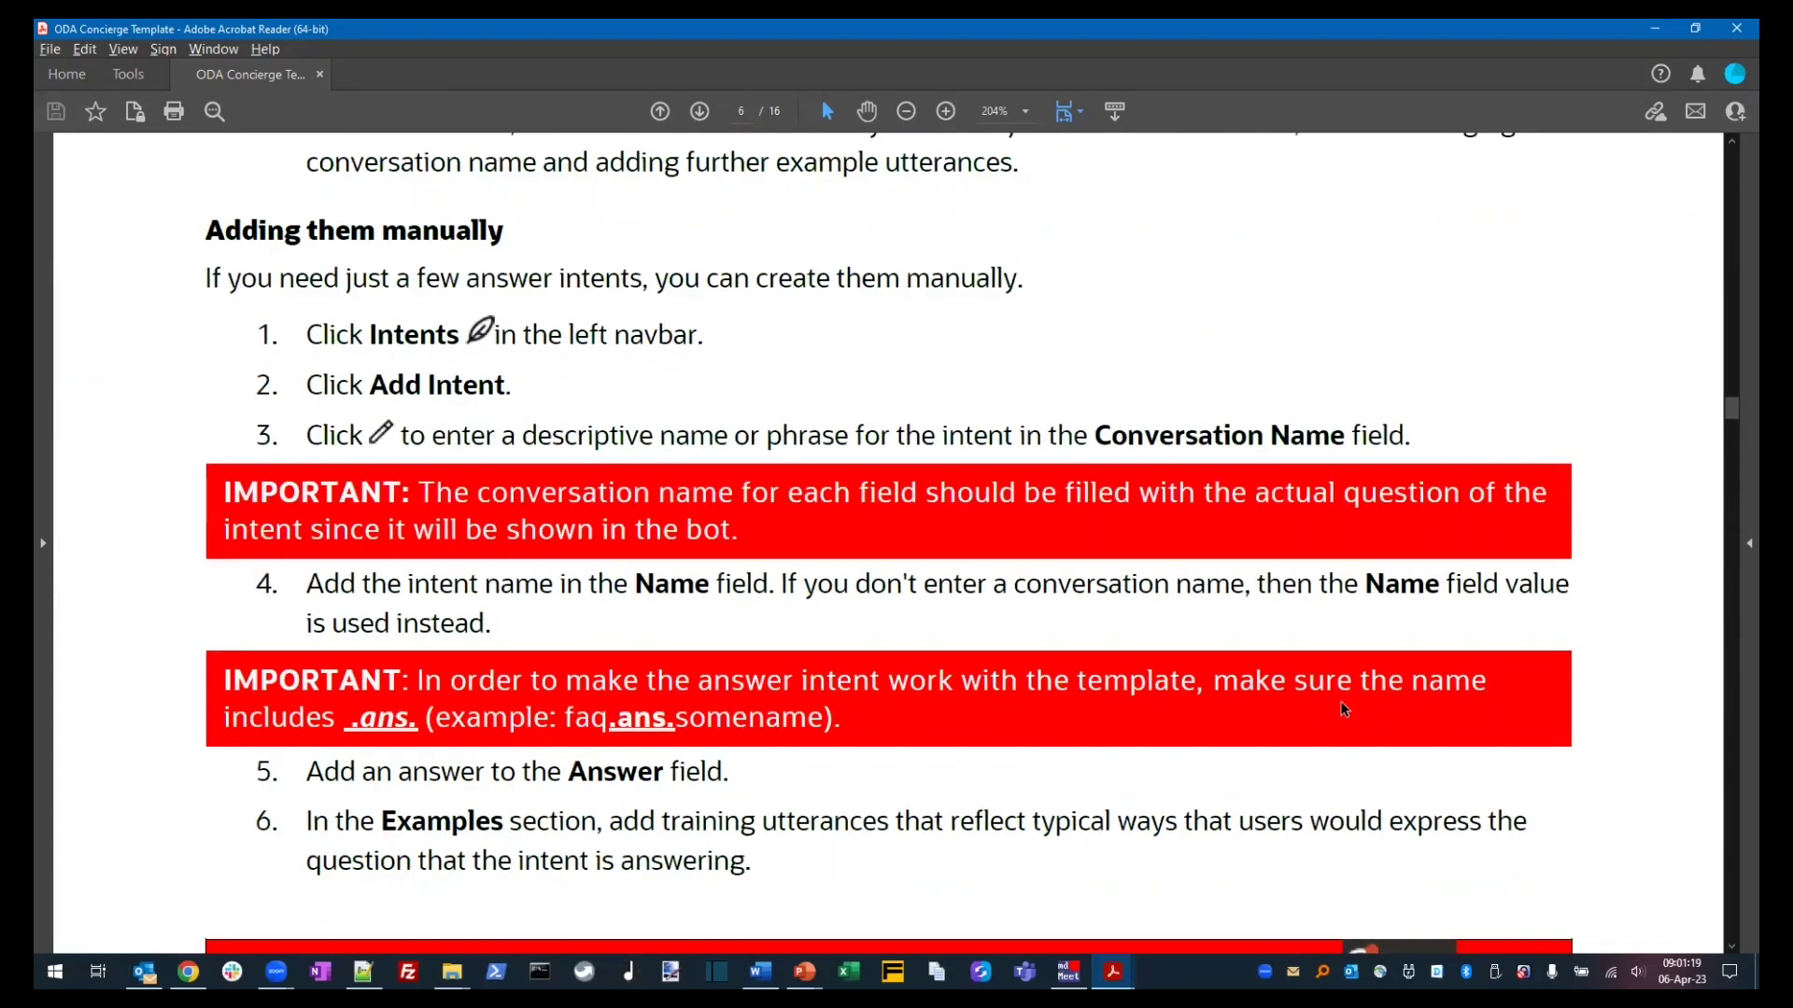
scroll(1343, 710, "down", 1)
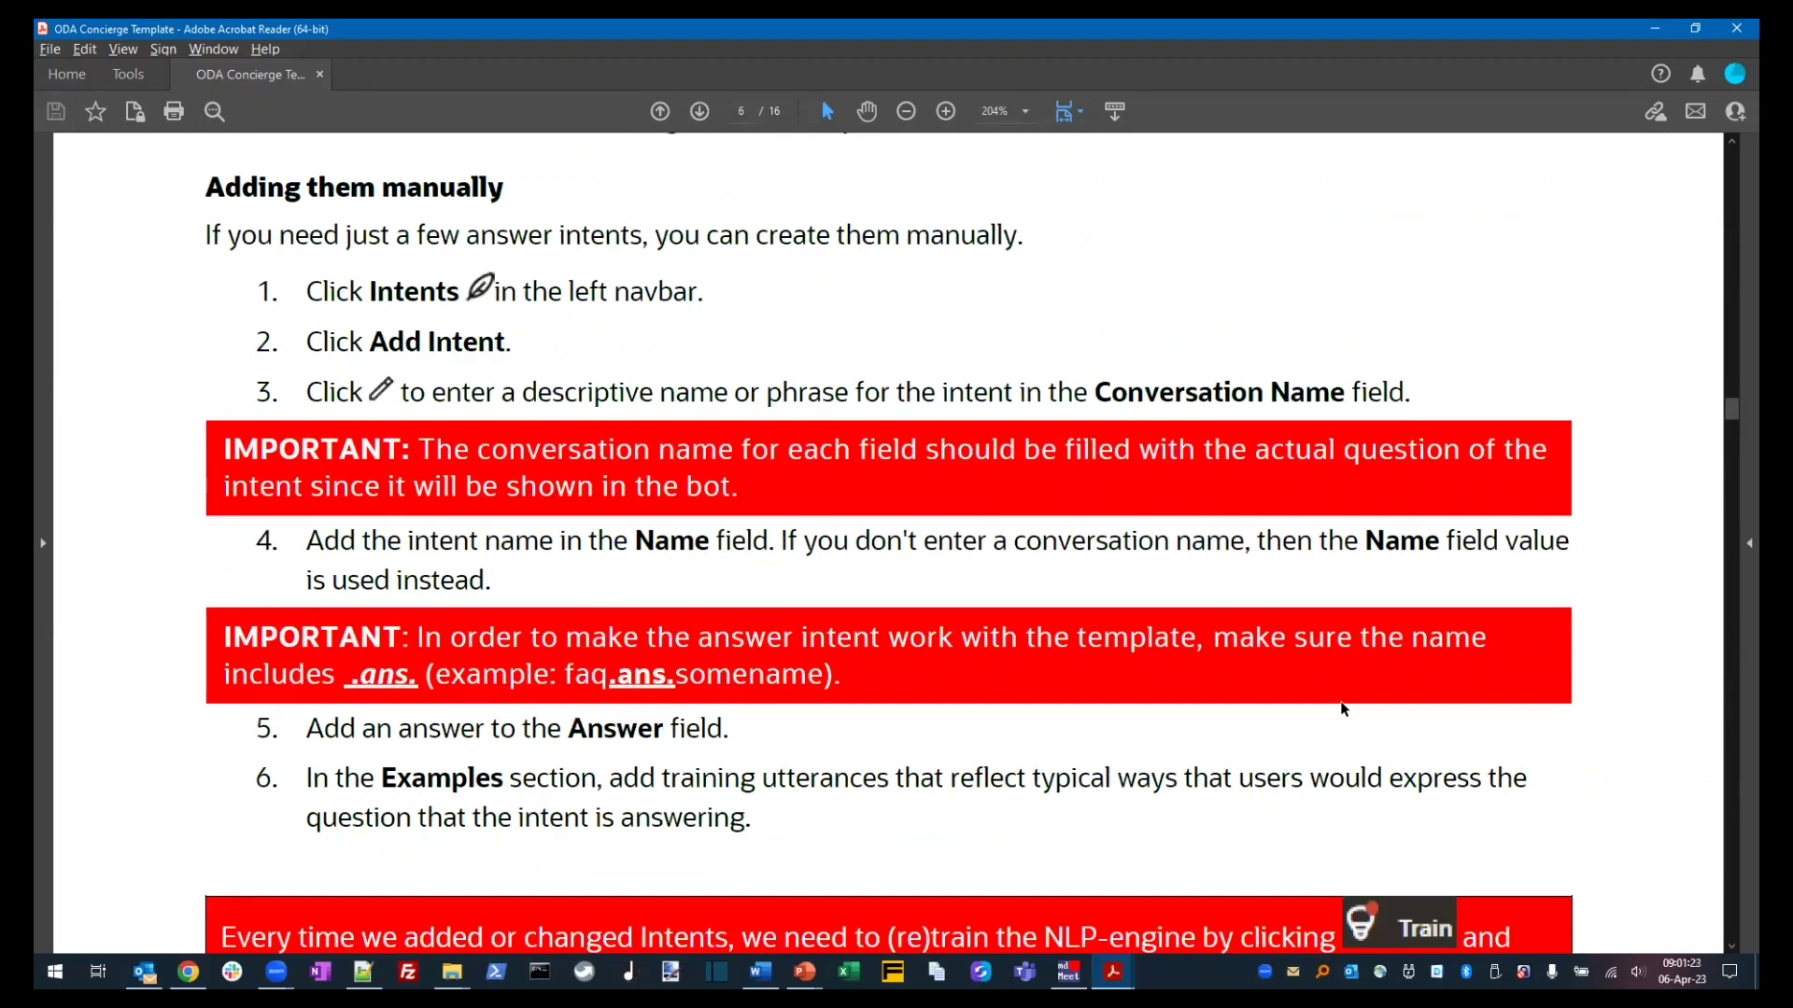
scroll(1343, 709, "down", 3)
scroll(1341, 702, "down", 3)
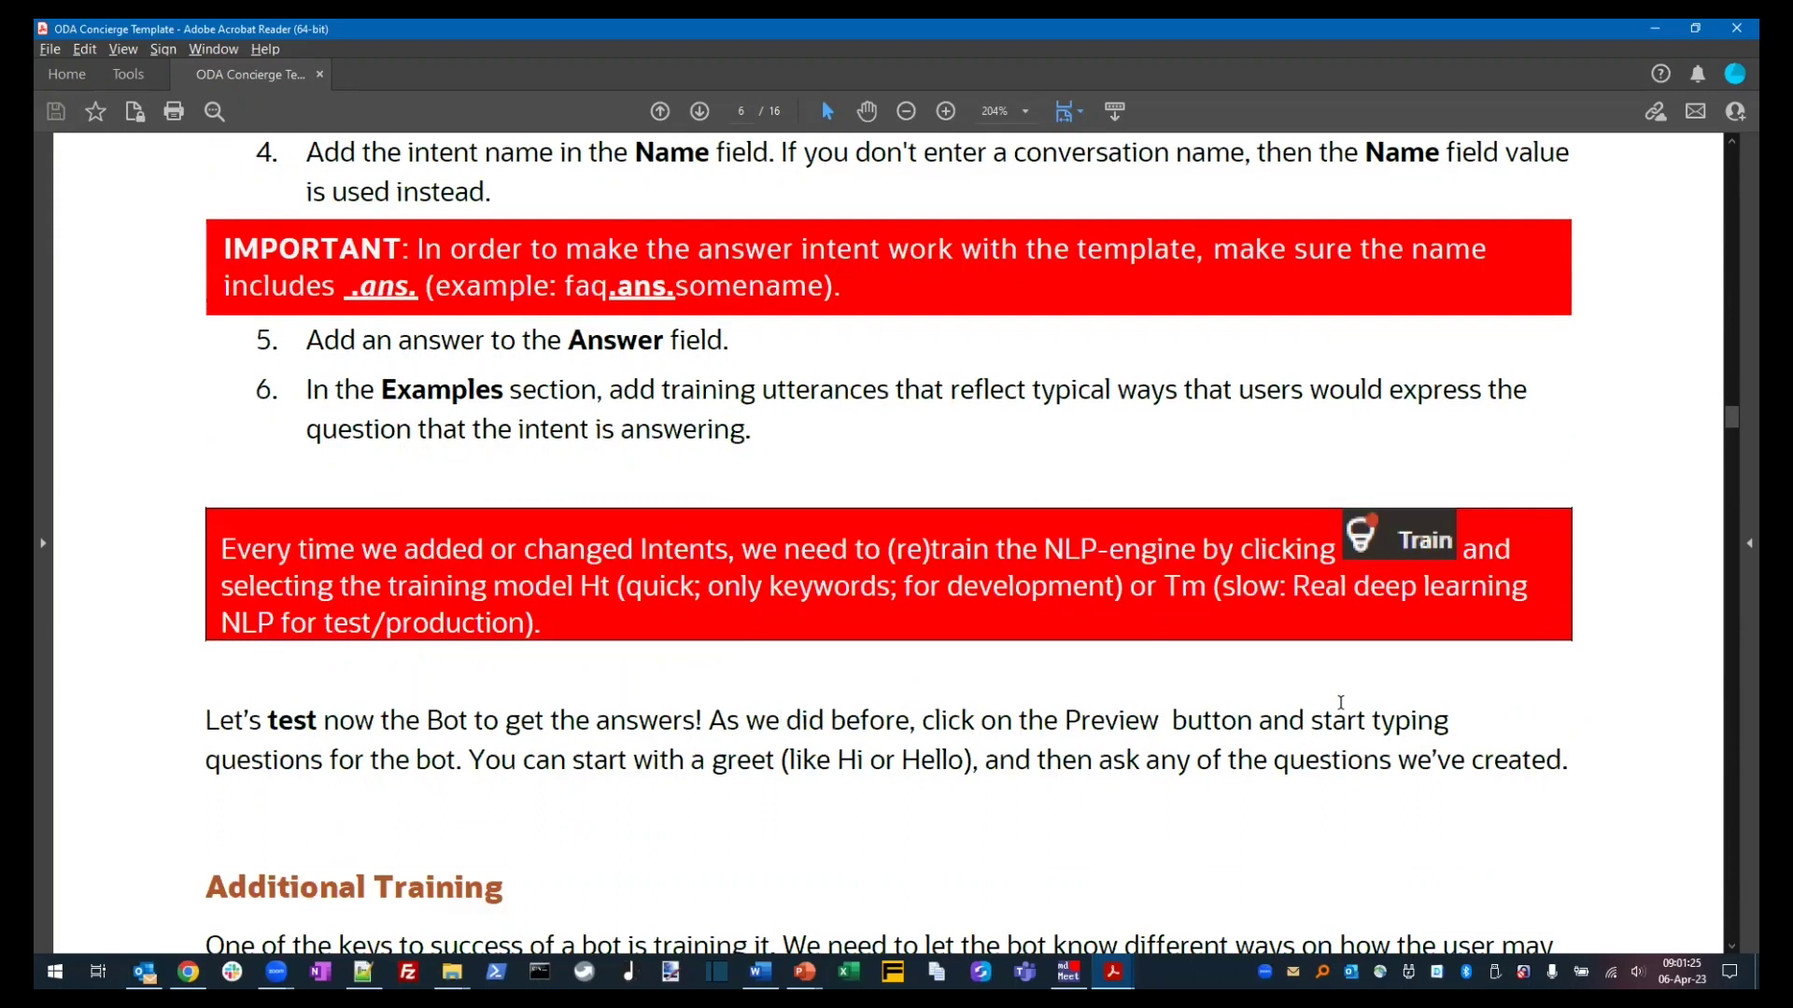
- Read the guide's Additional Training section on utterances and external tools, and the Welcome Message instructions
scroll(1342, 707, "down", 10)
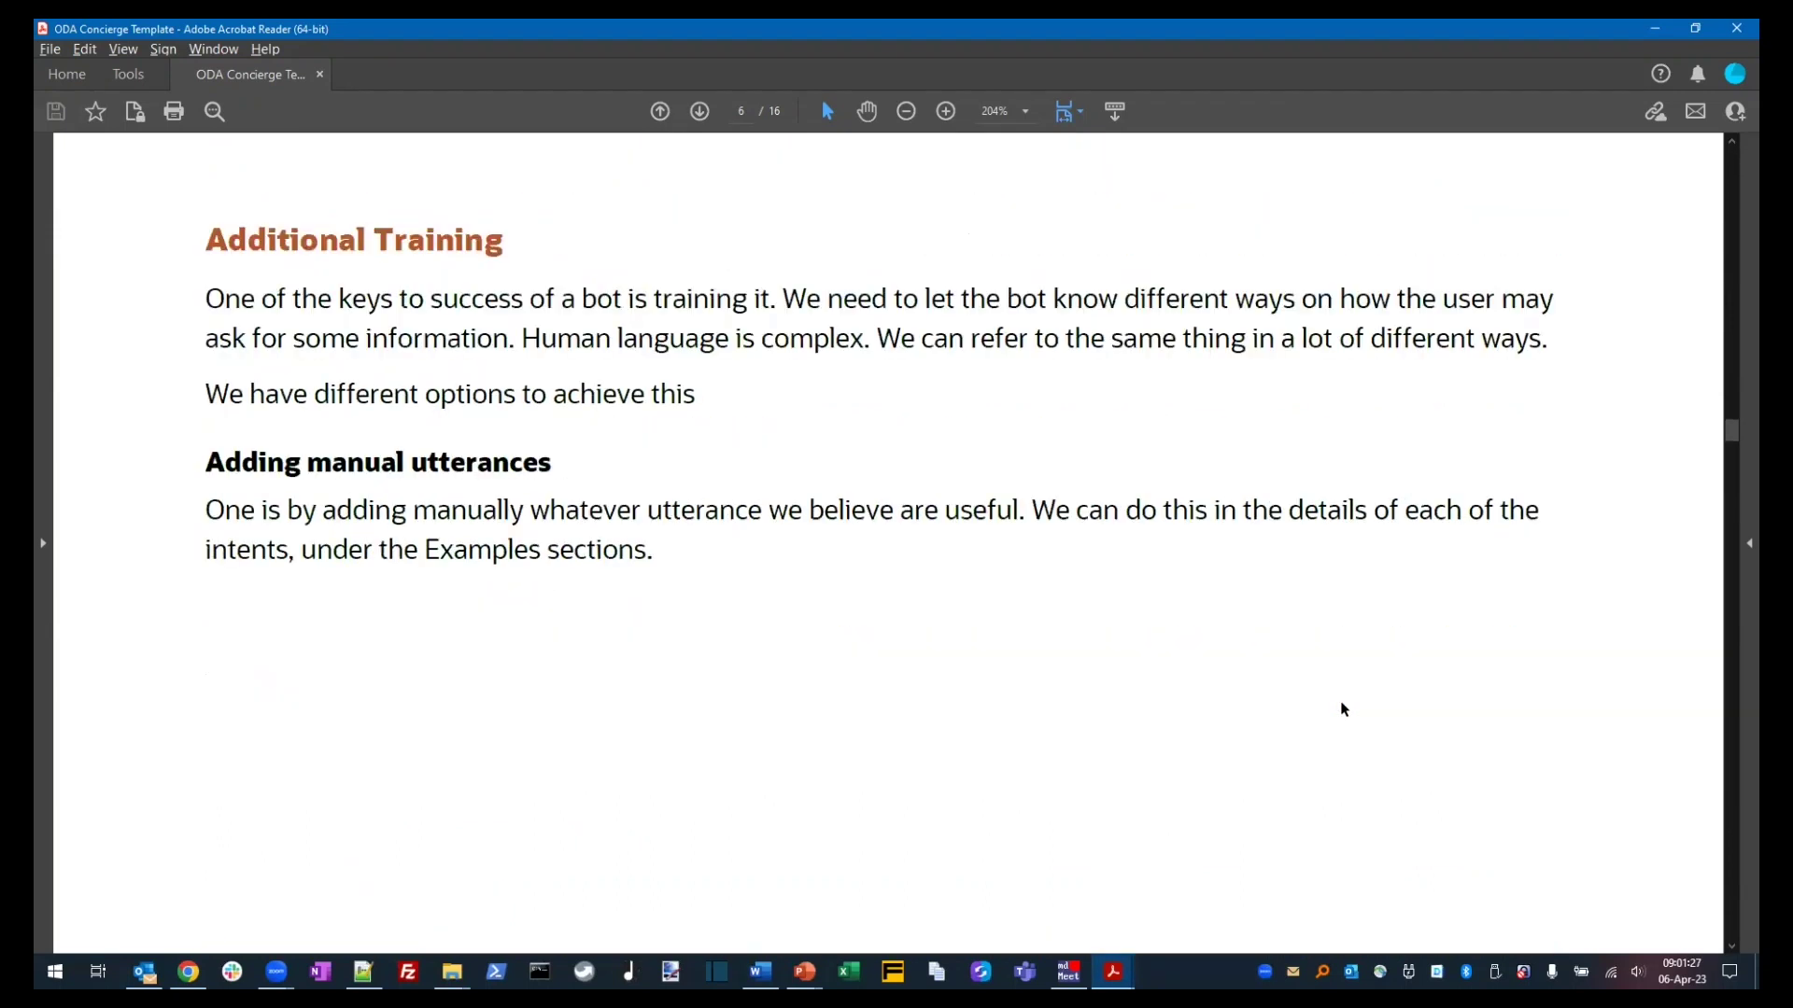
scroll(1343, 709, "down", 3)
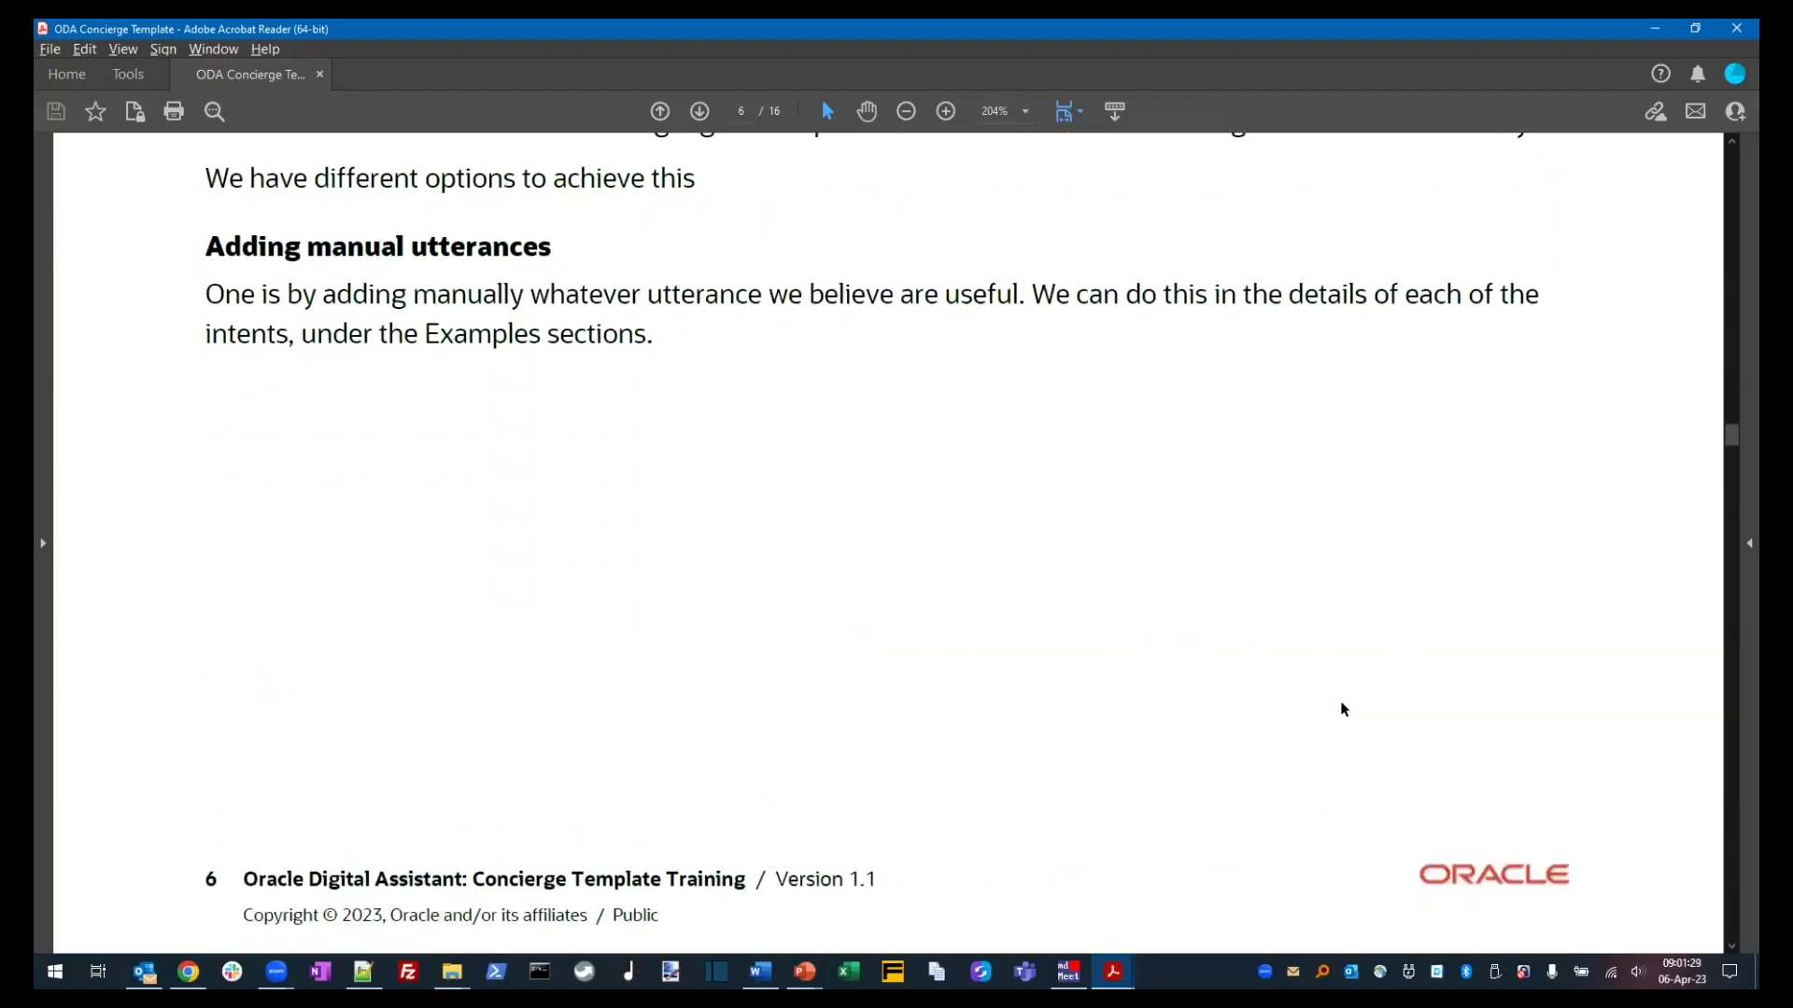
scroll(1342, 709, "down", 10)
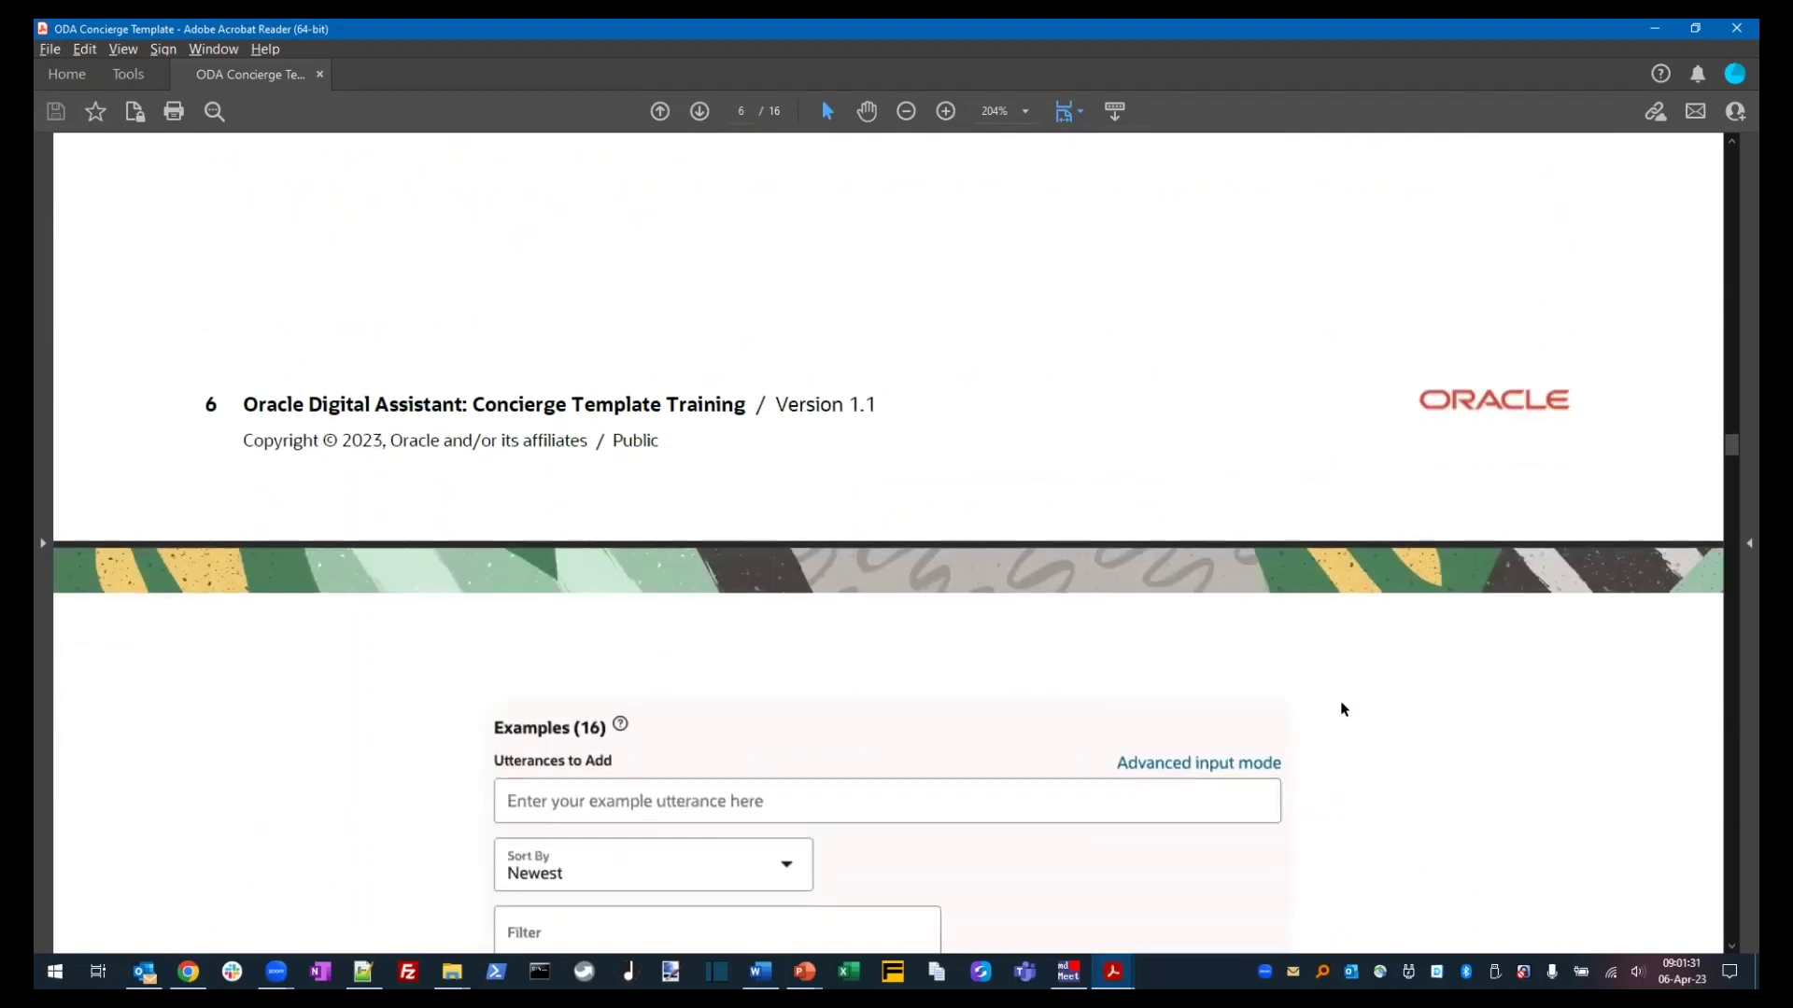
scroll(1342, 709, "down", 5)
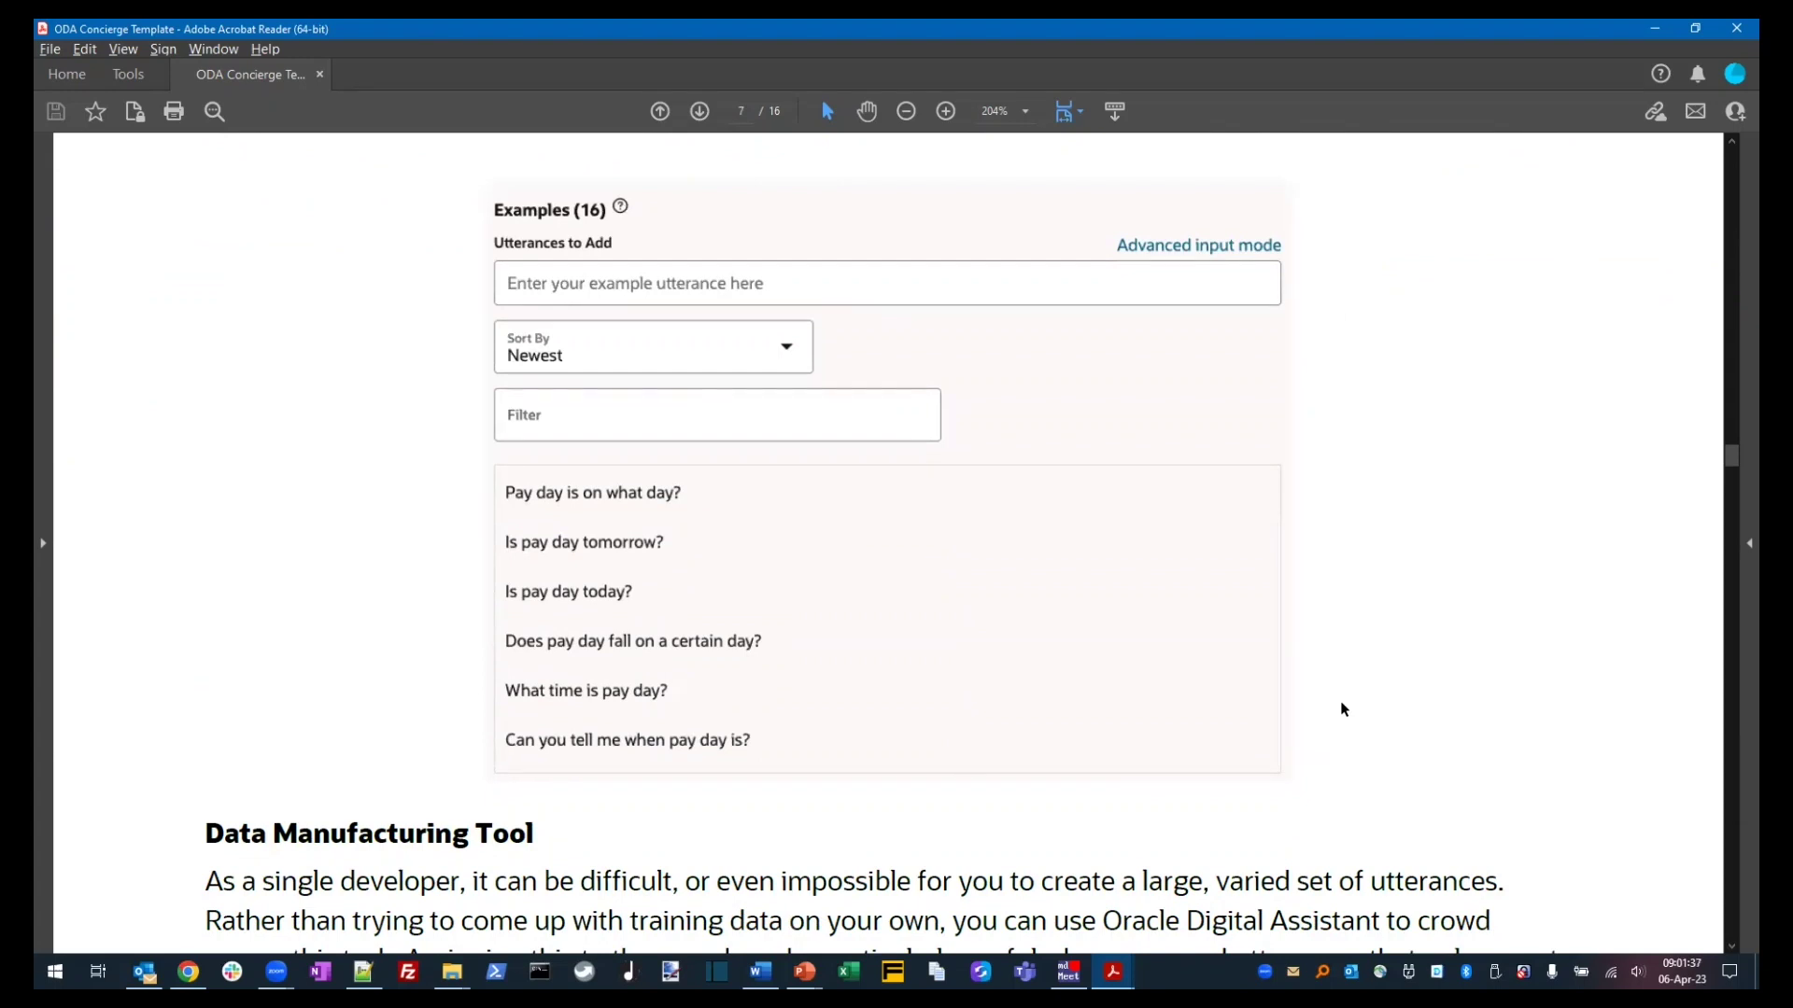
scroll(1342, 710, "down", 2)
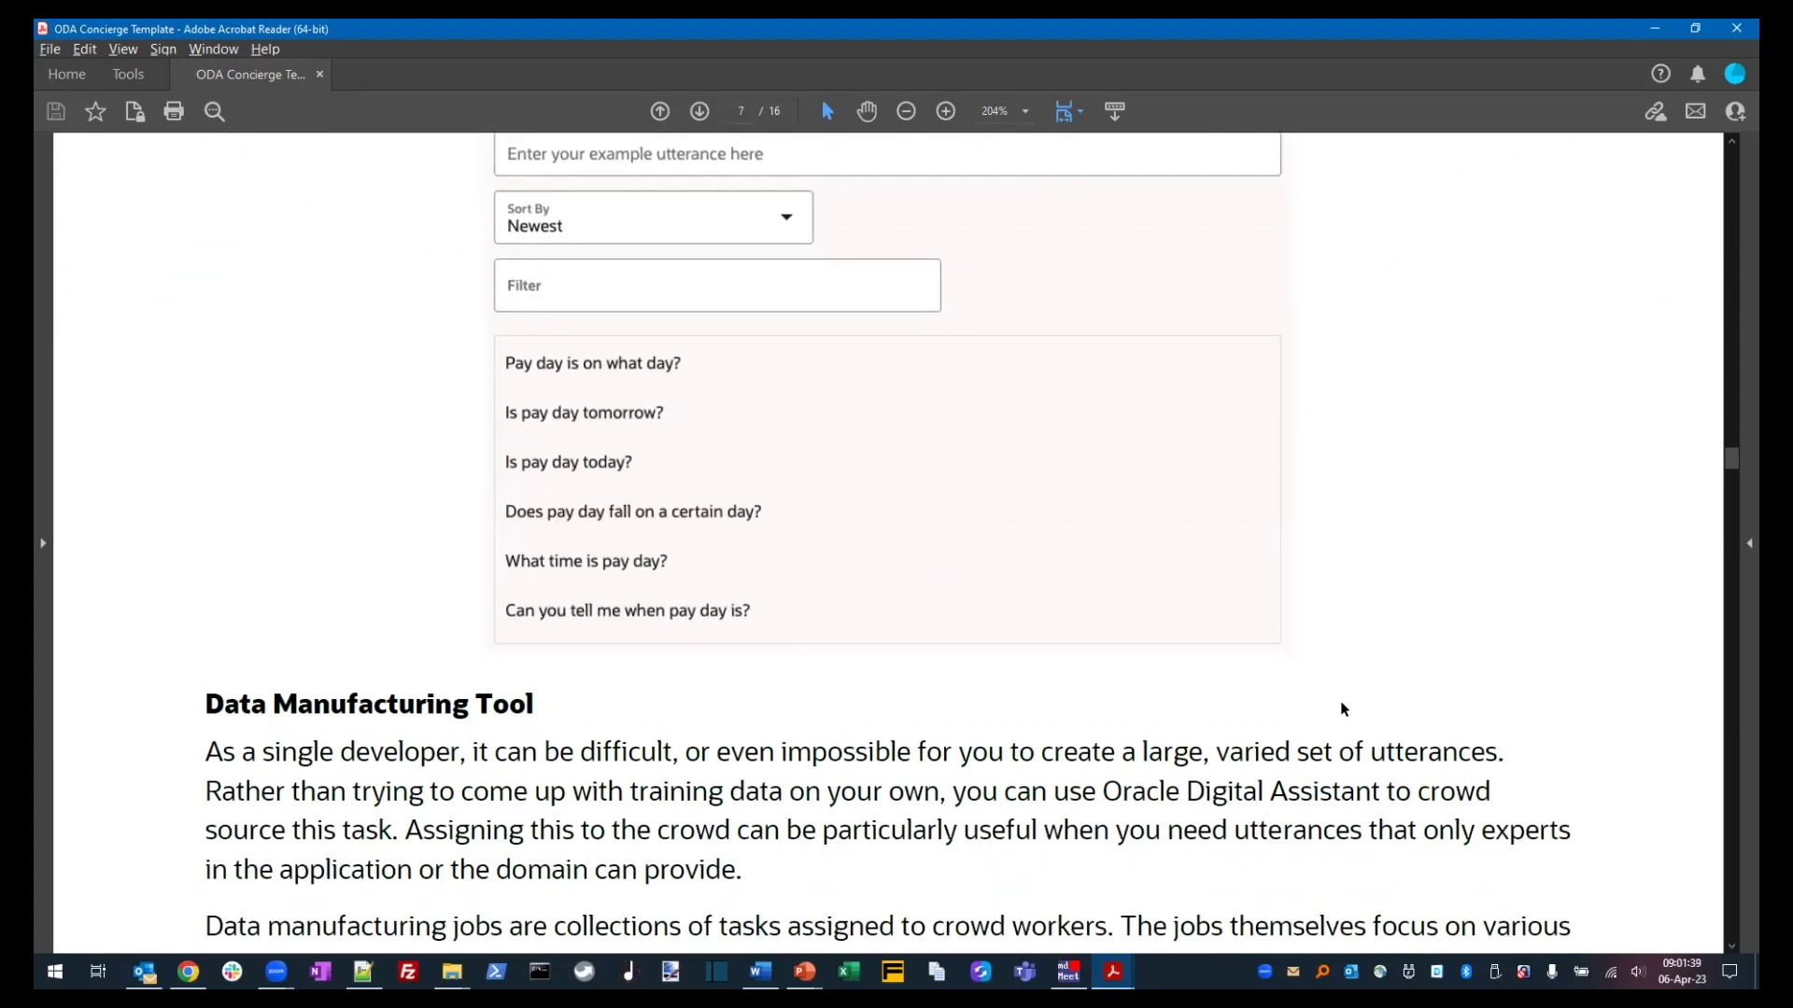
scroll(1343, 709, "down", 5)
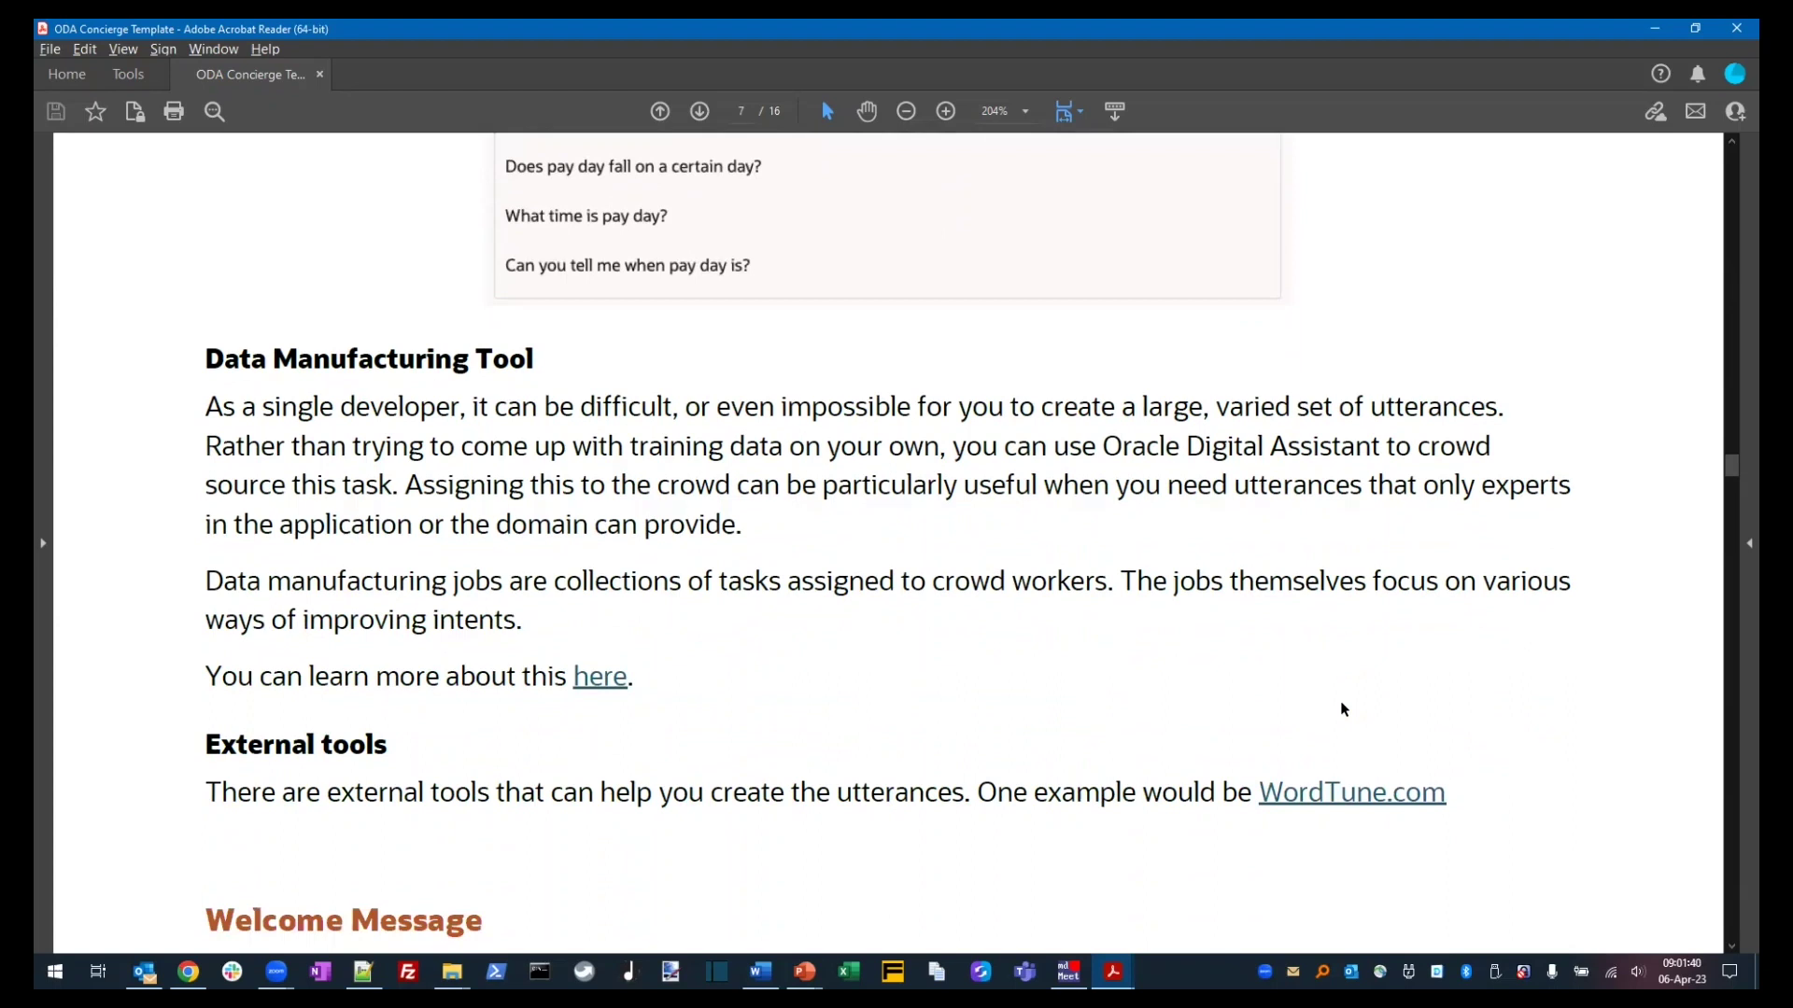
scroll(1342, 710, "down", 4)
scroll(1340, 702, "down", 6)
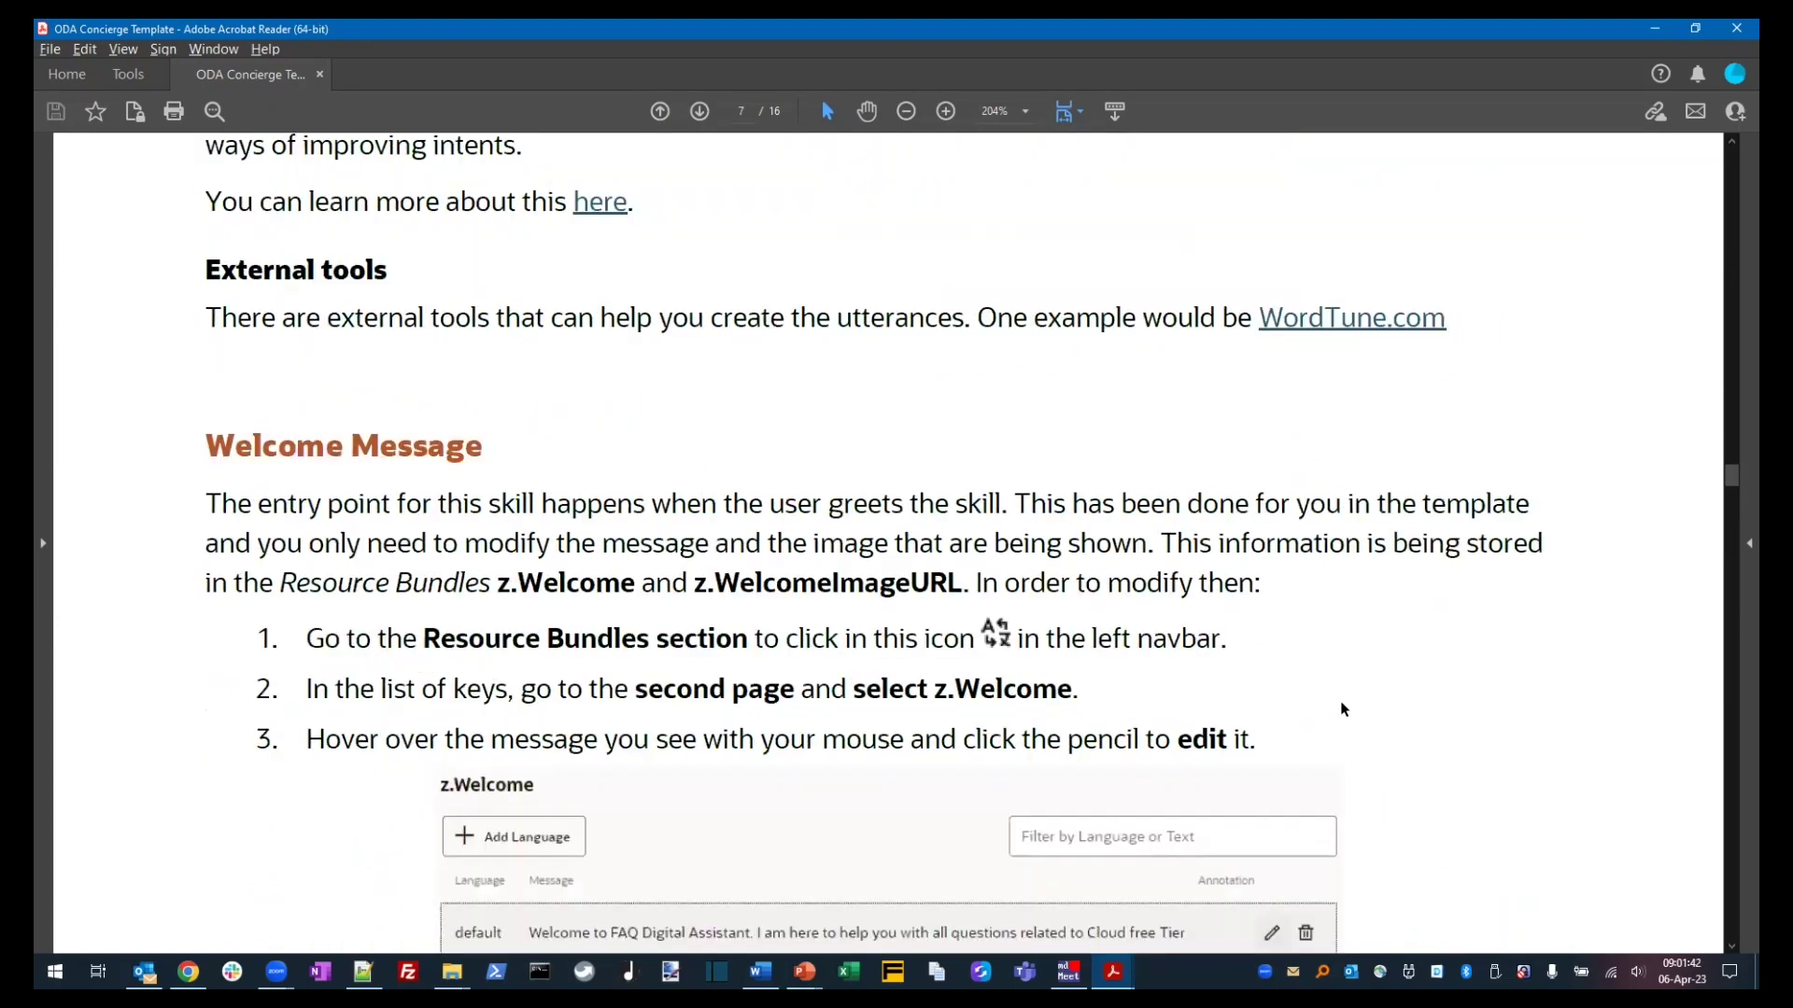
scroll(1342, 703, "down", 1)
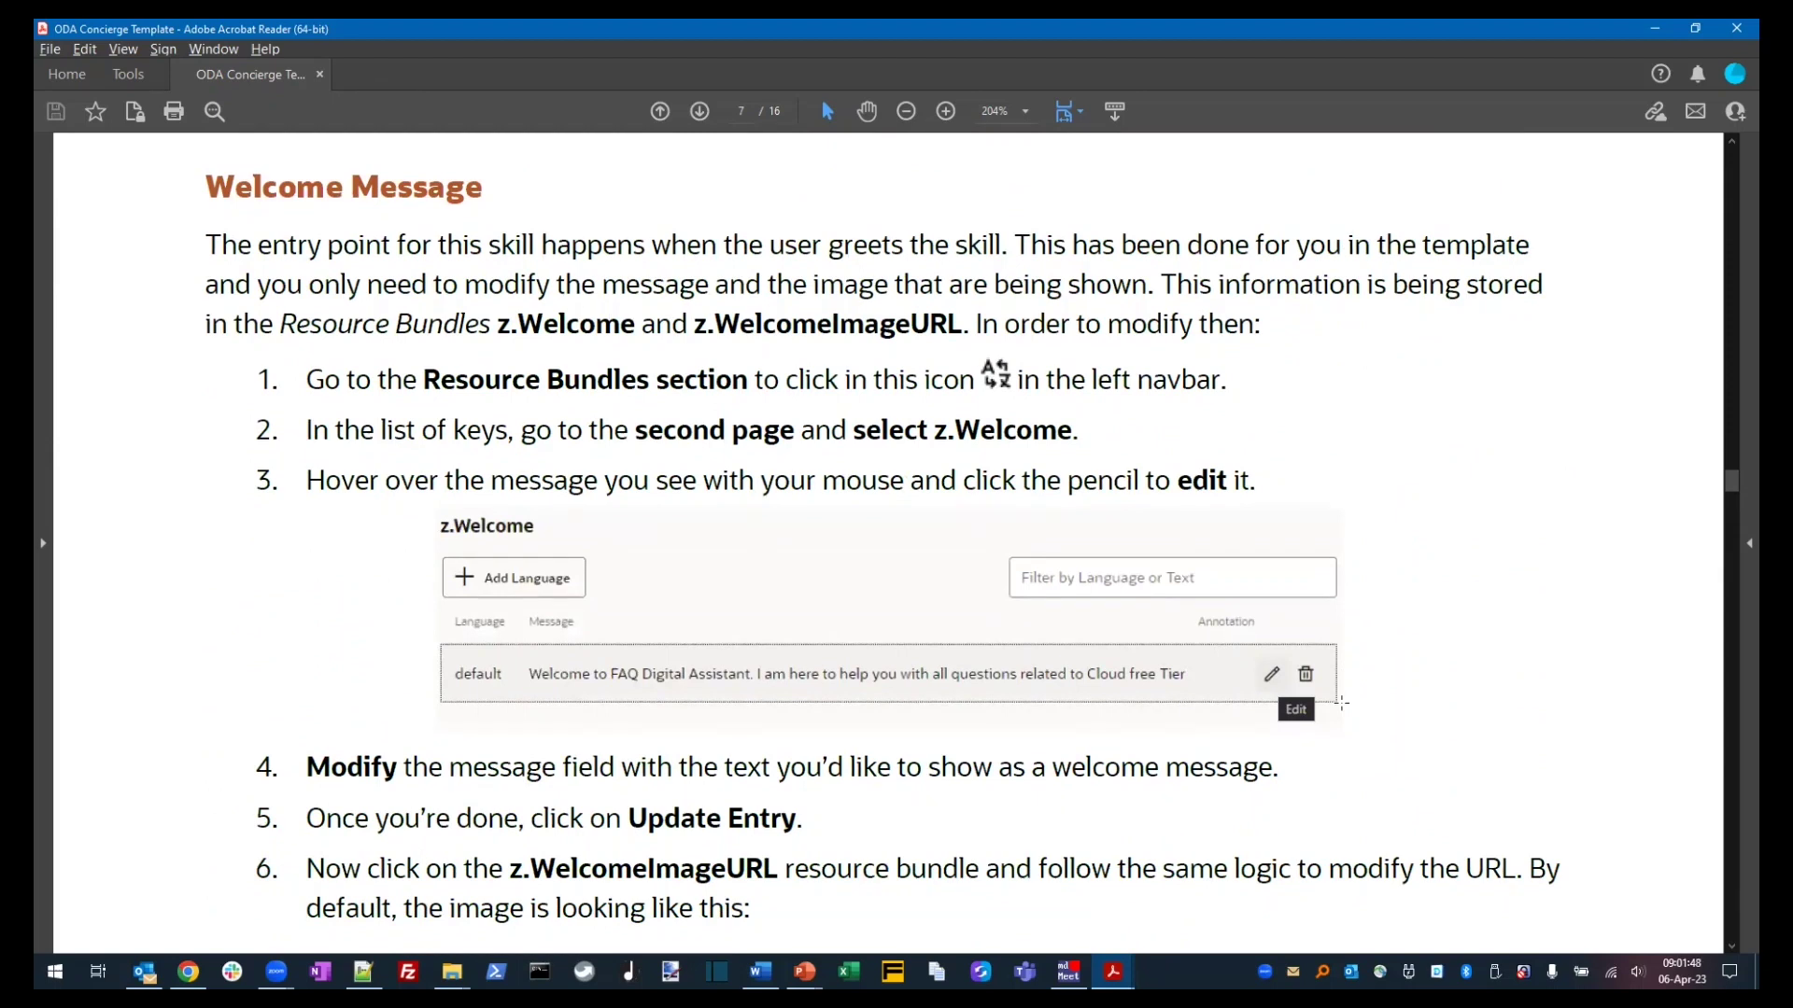
- Return to the Digital Assistant console and review the faq document's generated intents, paging through the source PDF preview
key("alt+Tab")
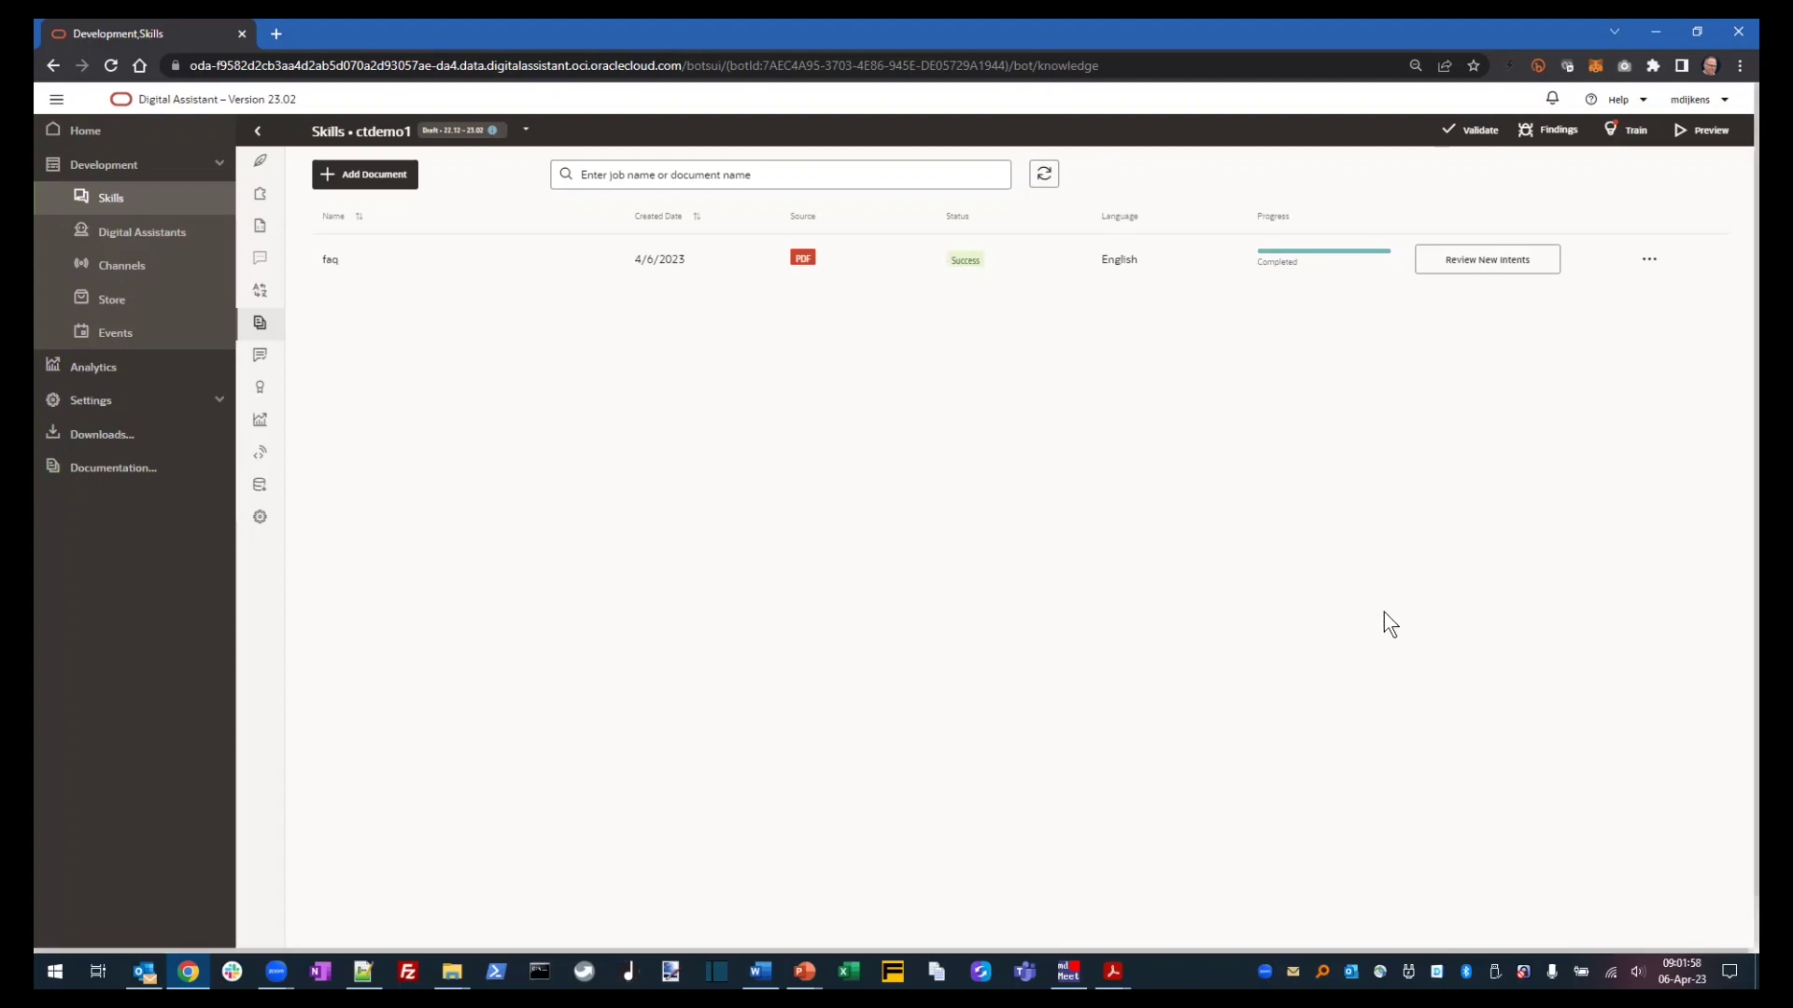
left_click(1495, 267)
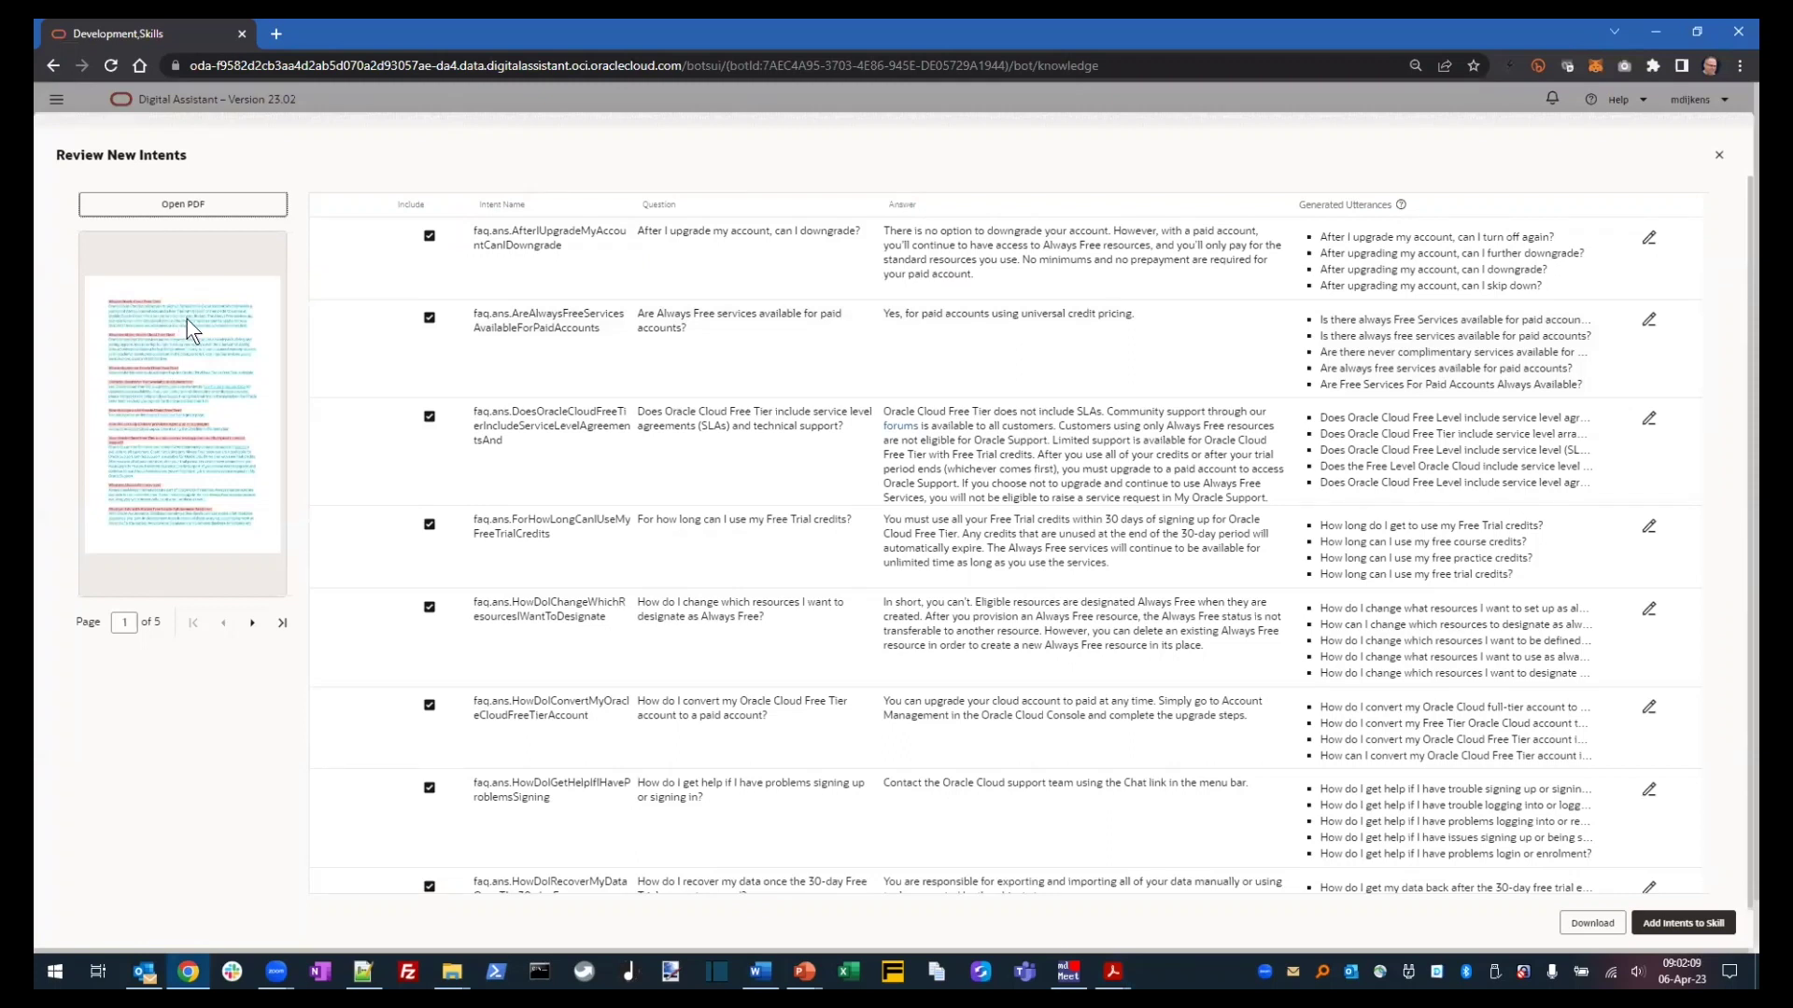
left_click(252, 624)
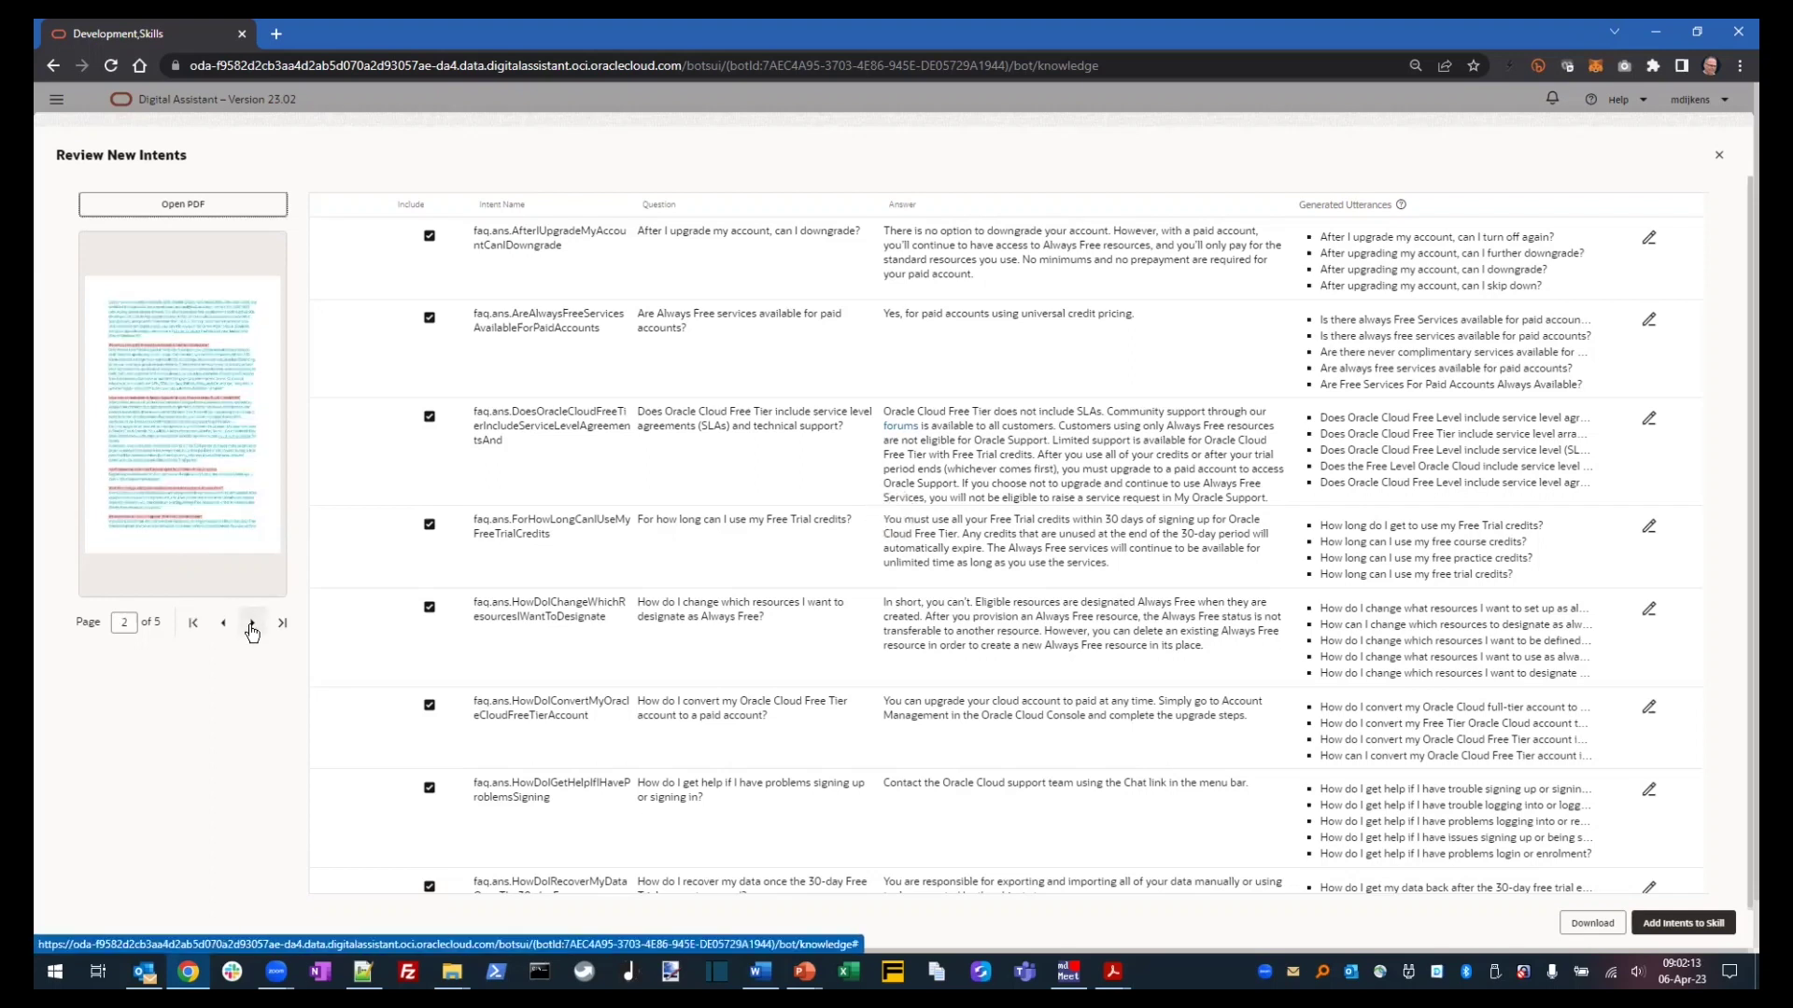
left_click(252, 624)
left_click(252, 623)
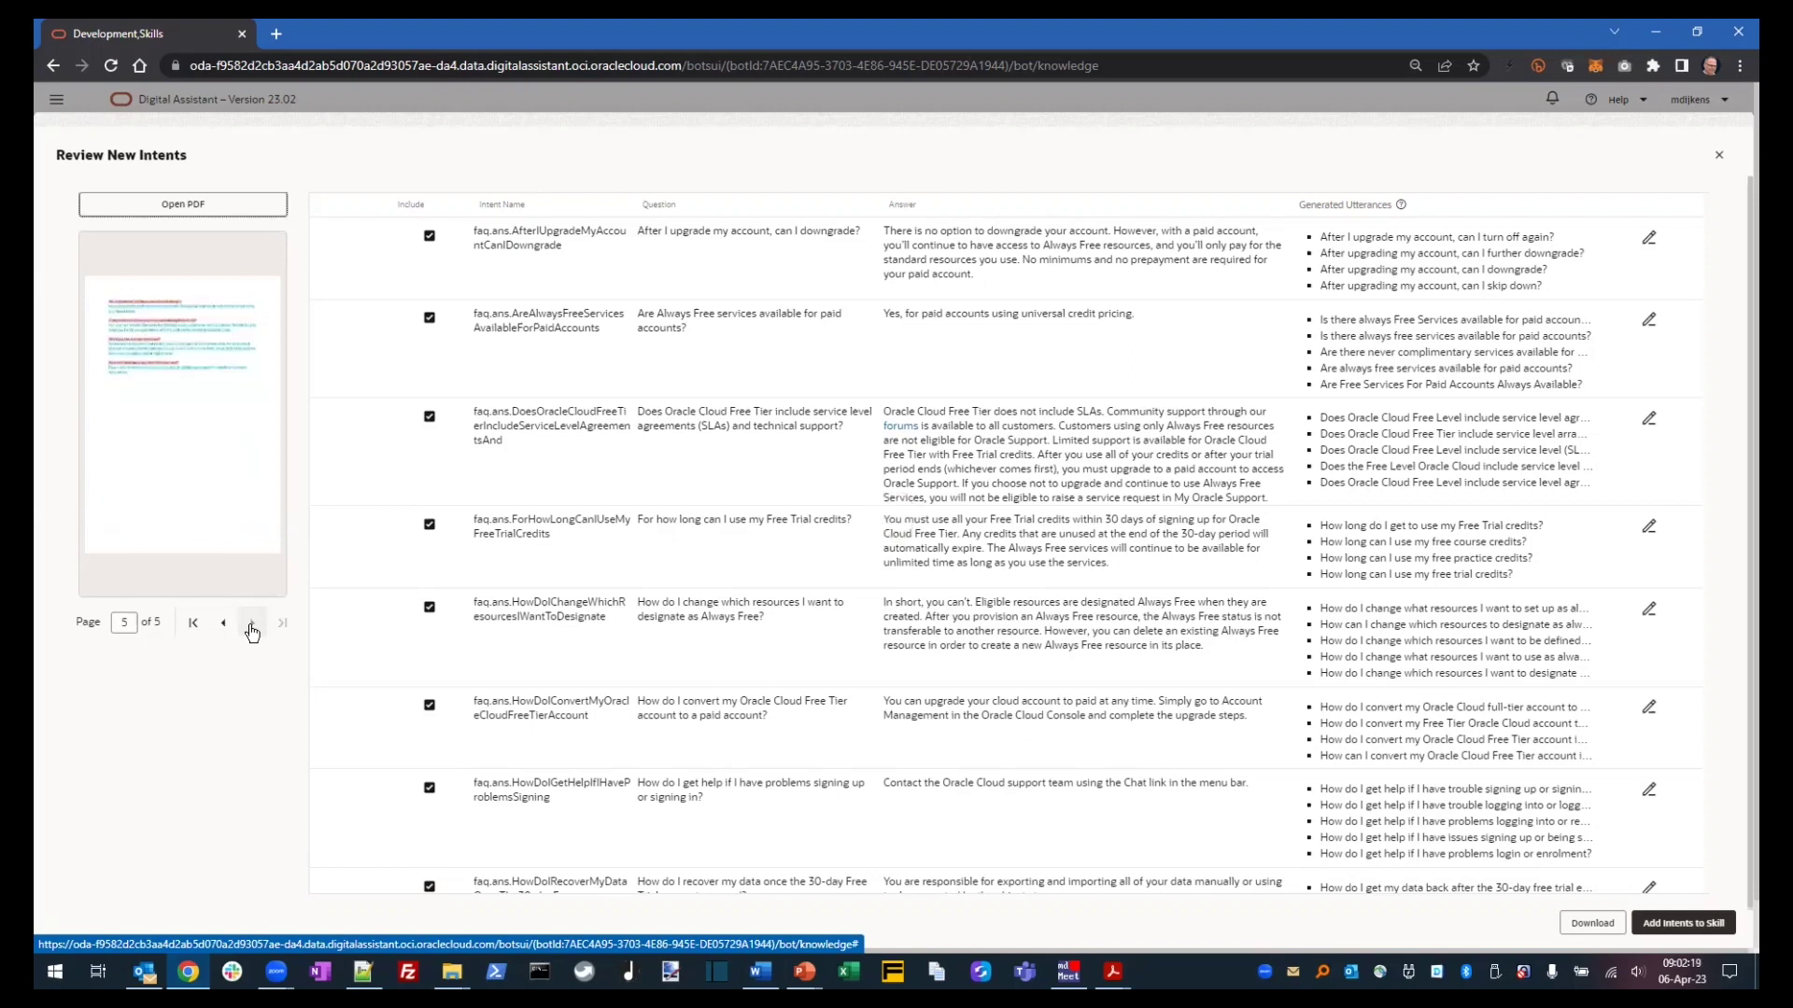
left_click(224, 624)
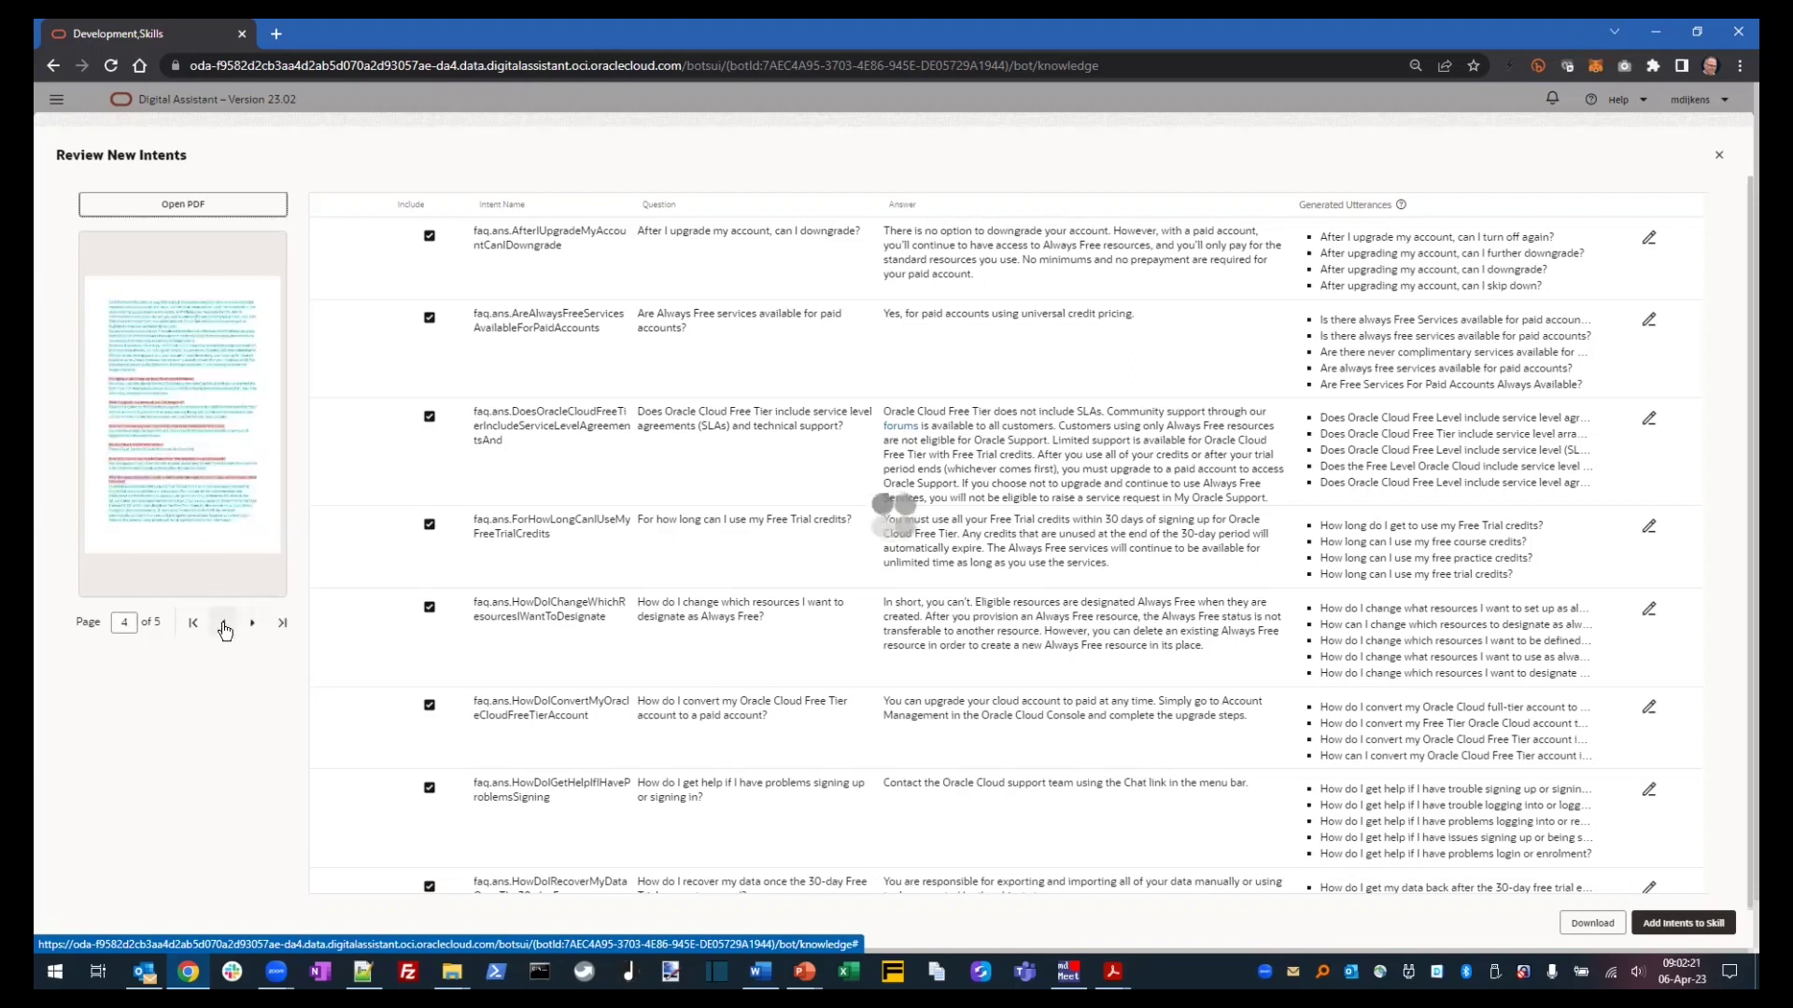
left_click(224, 624)
left_click(224, 623)
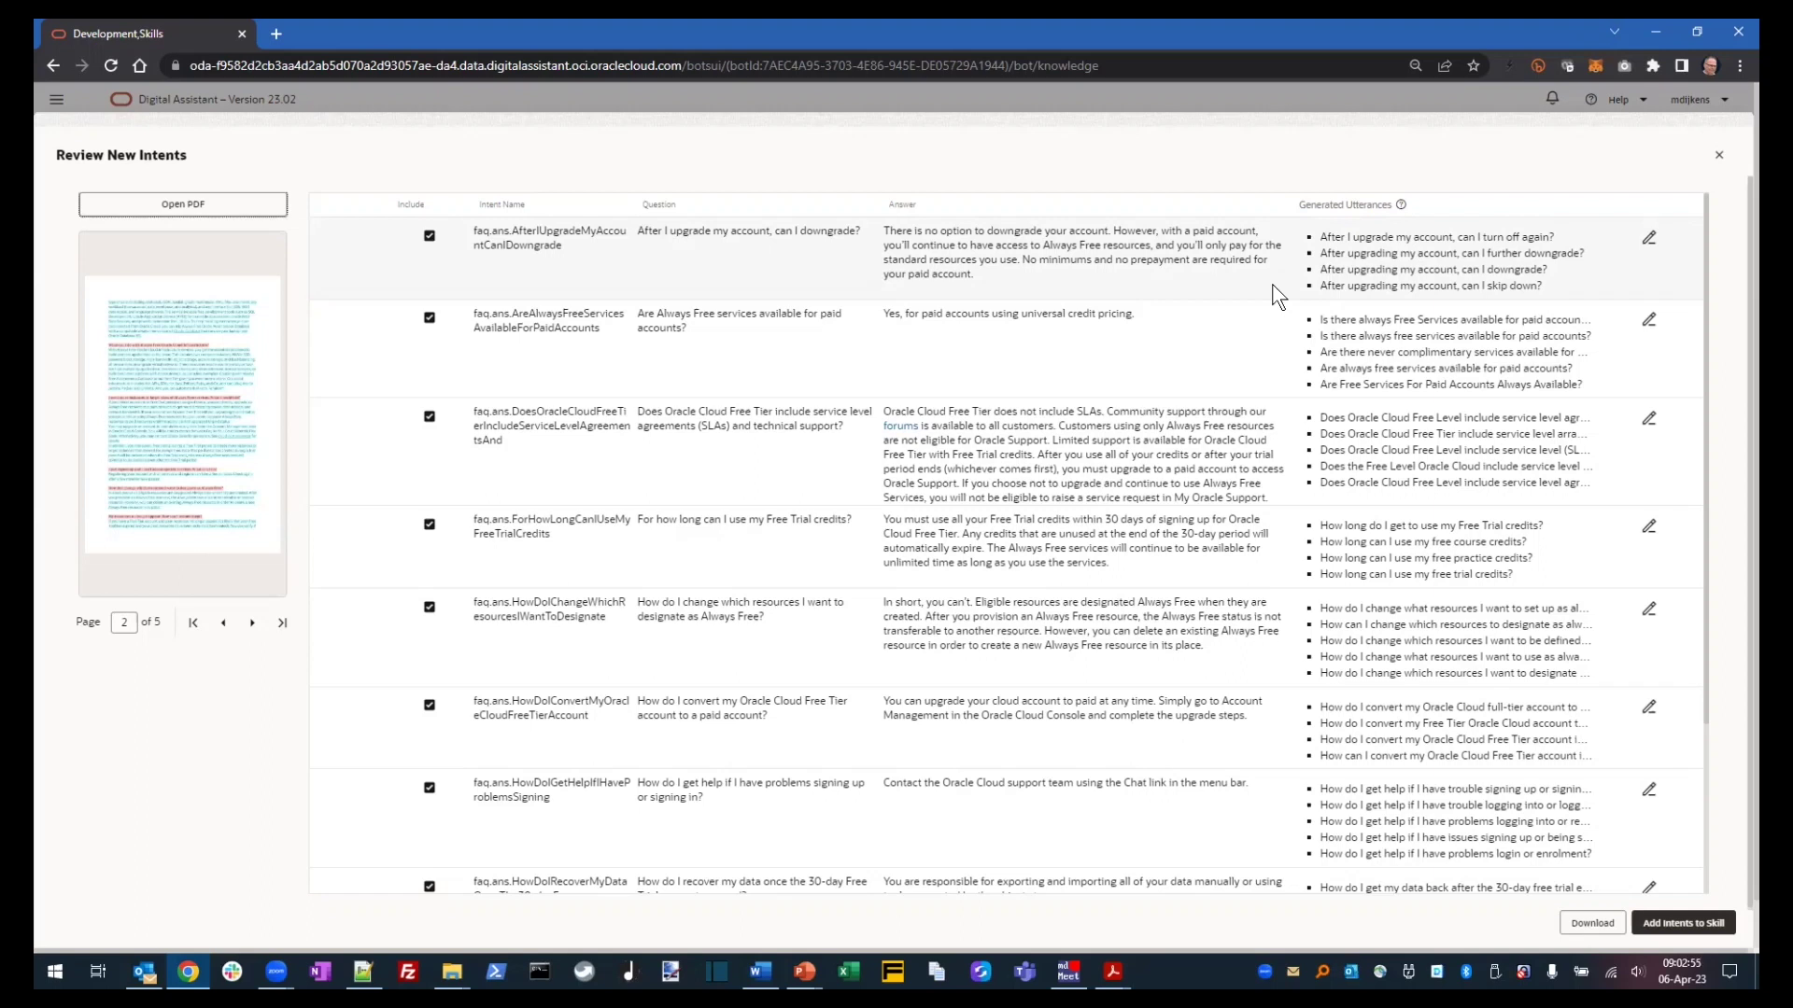
scroll(1281, 292, "down", 1)
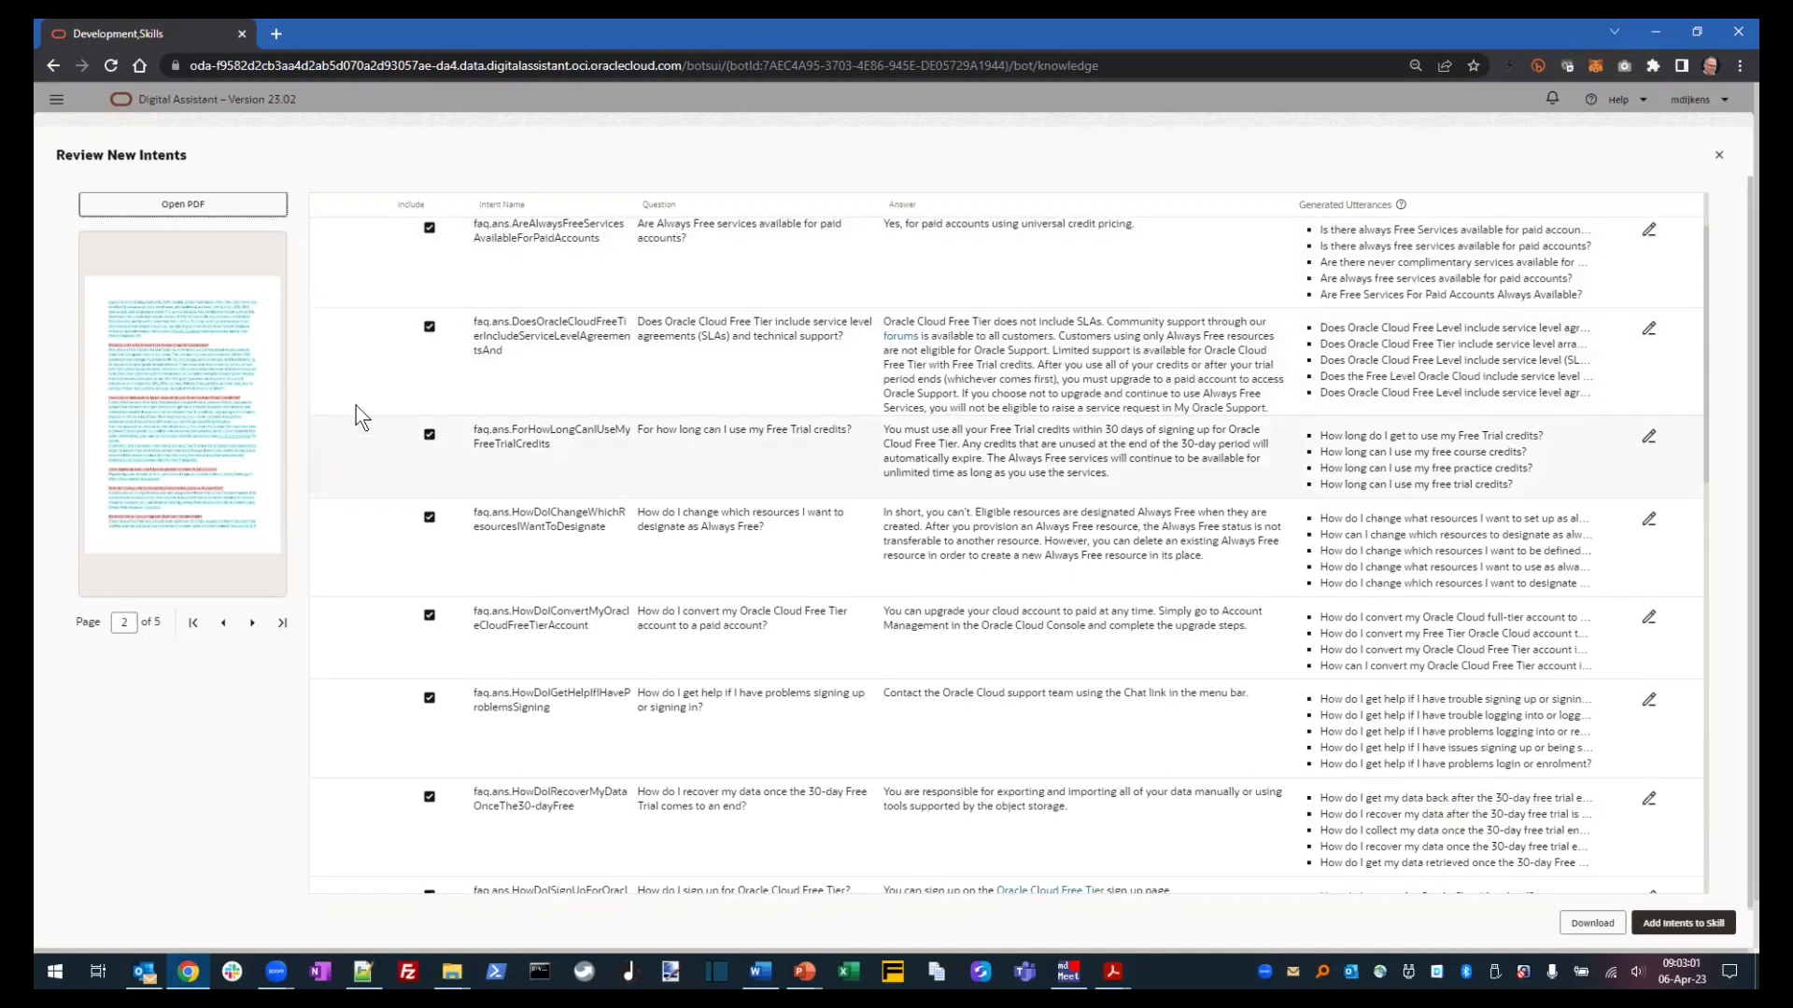
- Review the remaining generated faq intents and add all the included ones to the ctdemo1 skill
scroll(1065, 611, "down", 10)
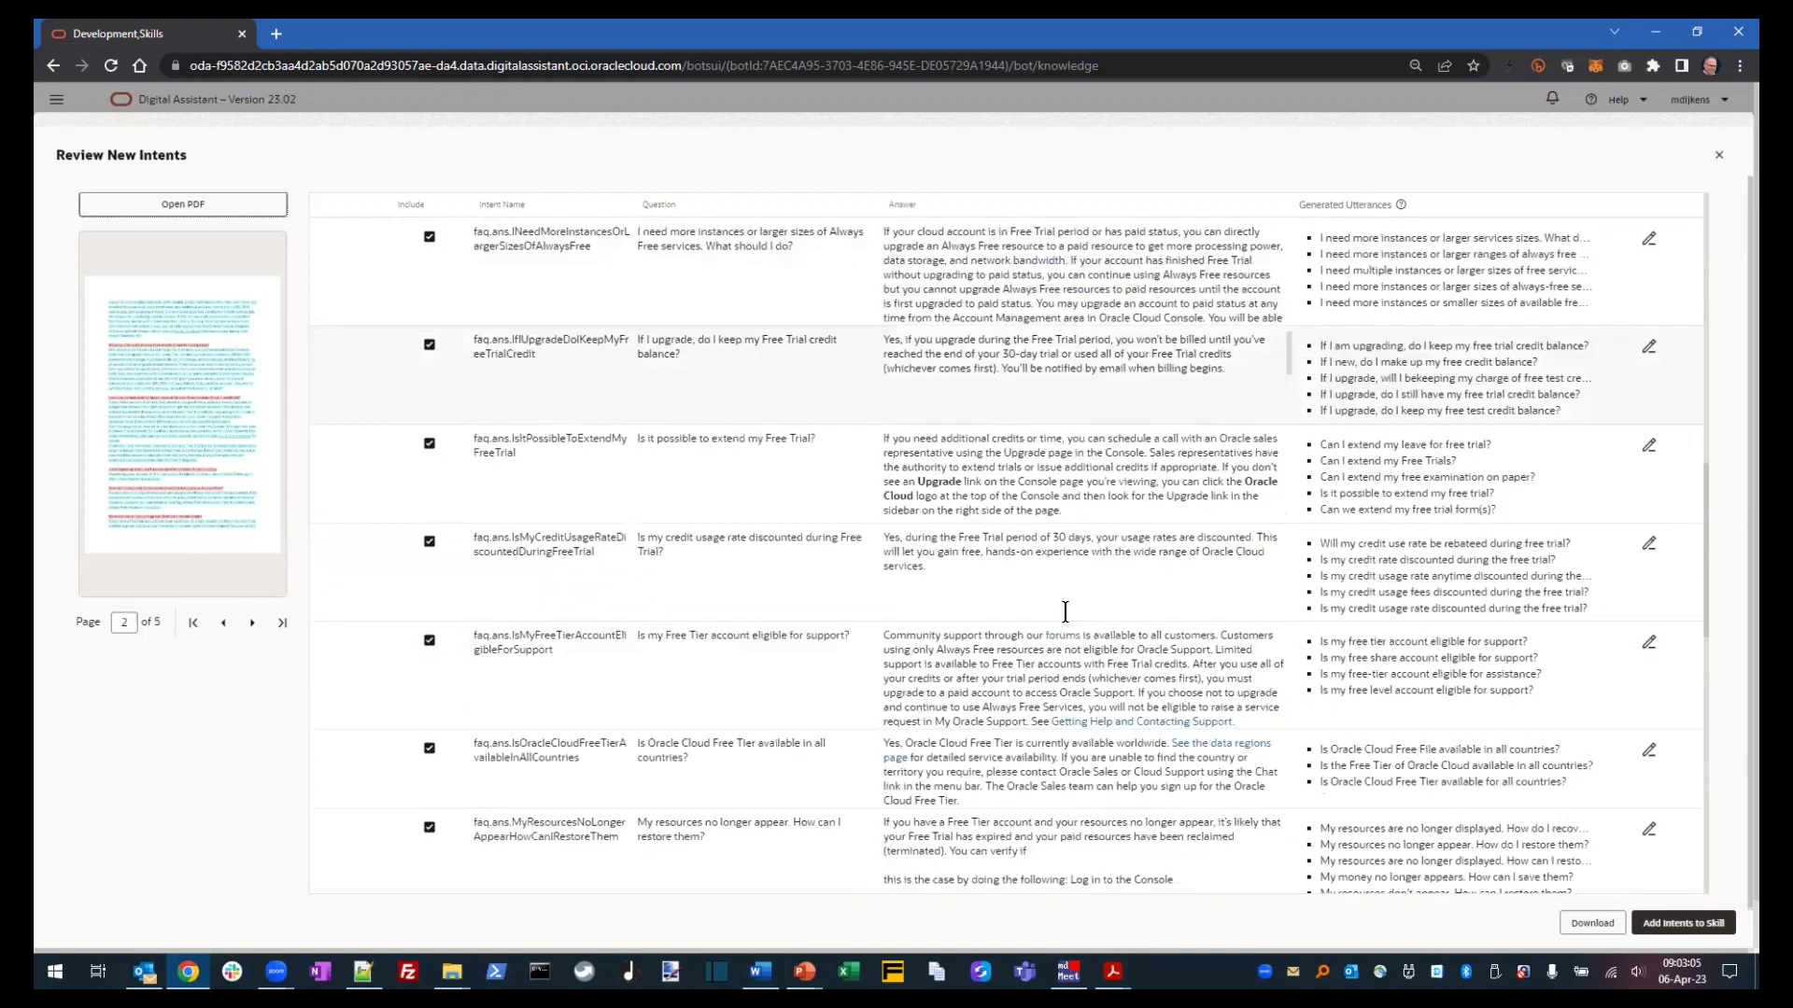
scroll(1066, 611, "down", 10)
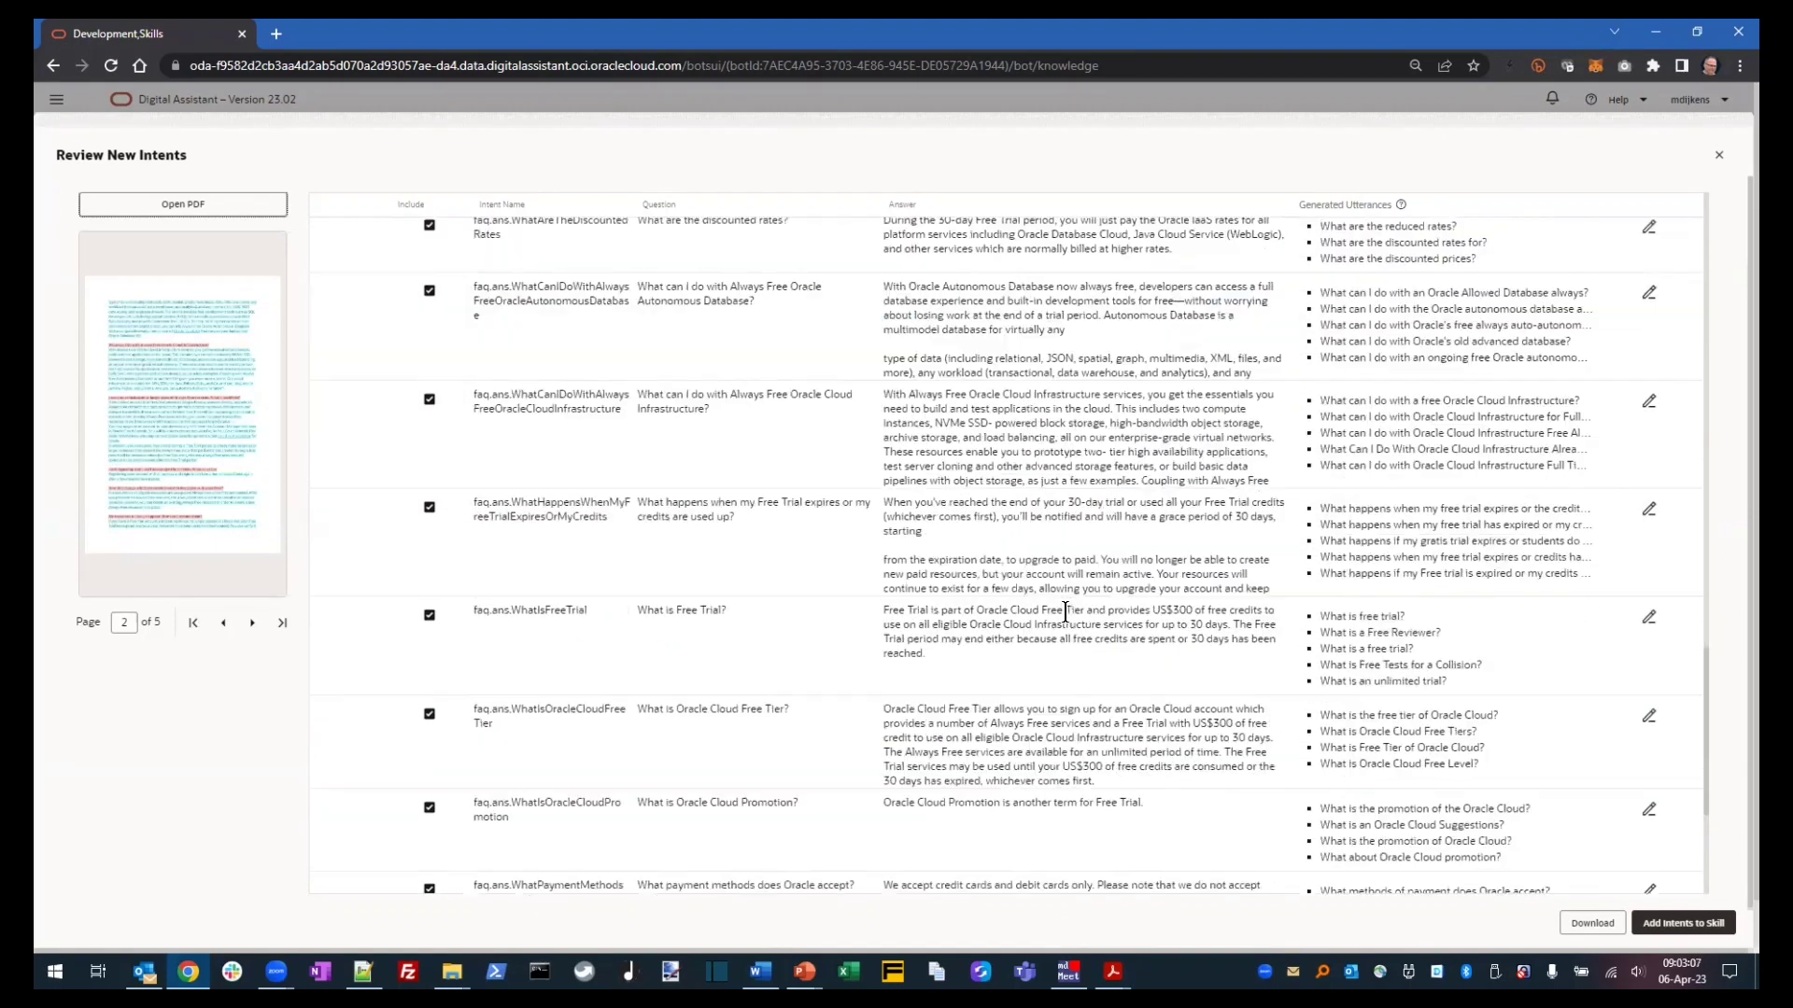
scroll(1065, 612, "down", 3)
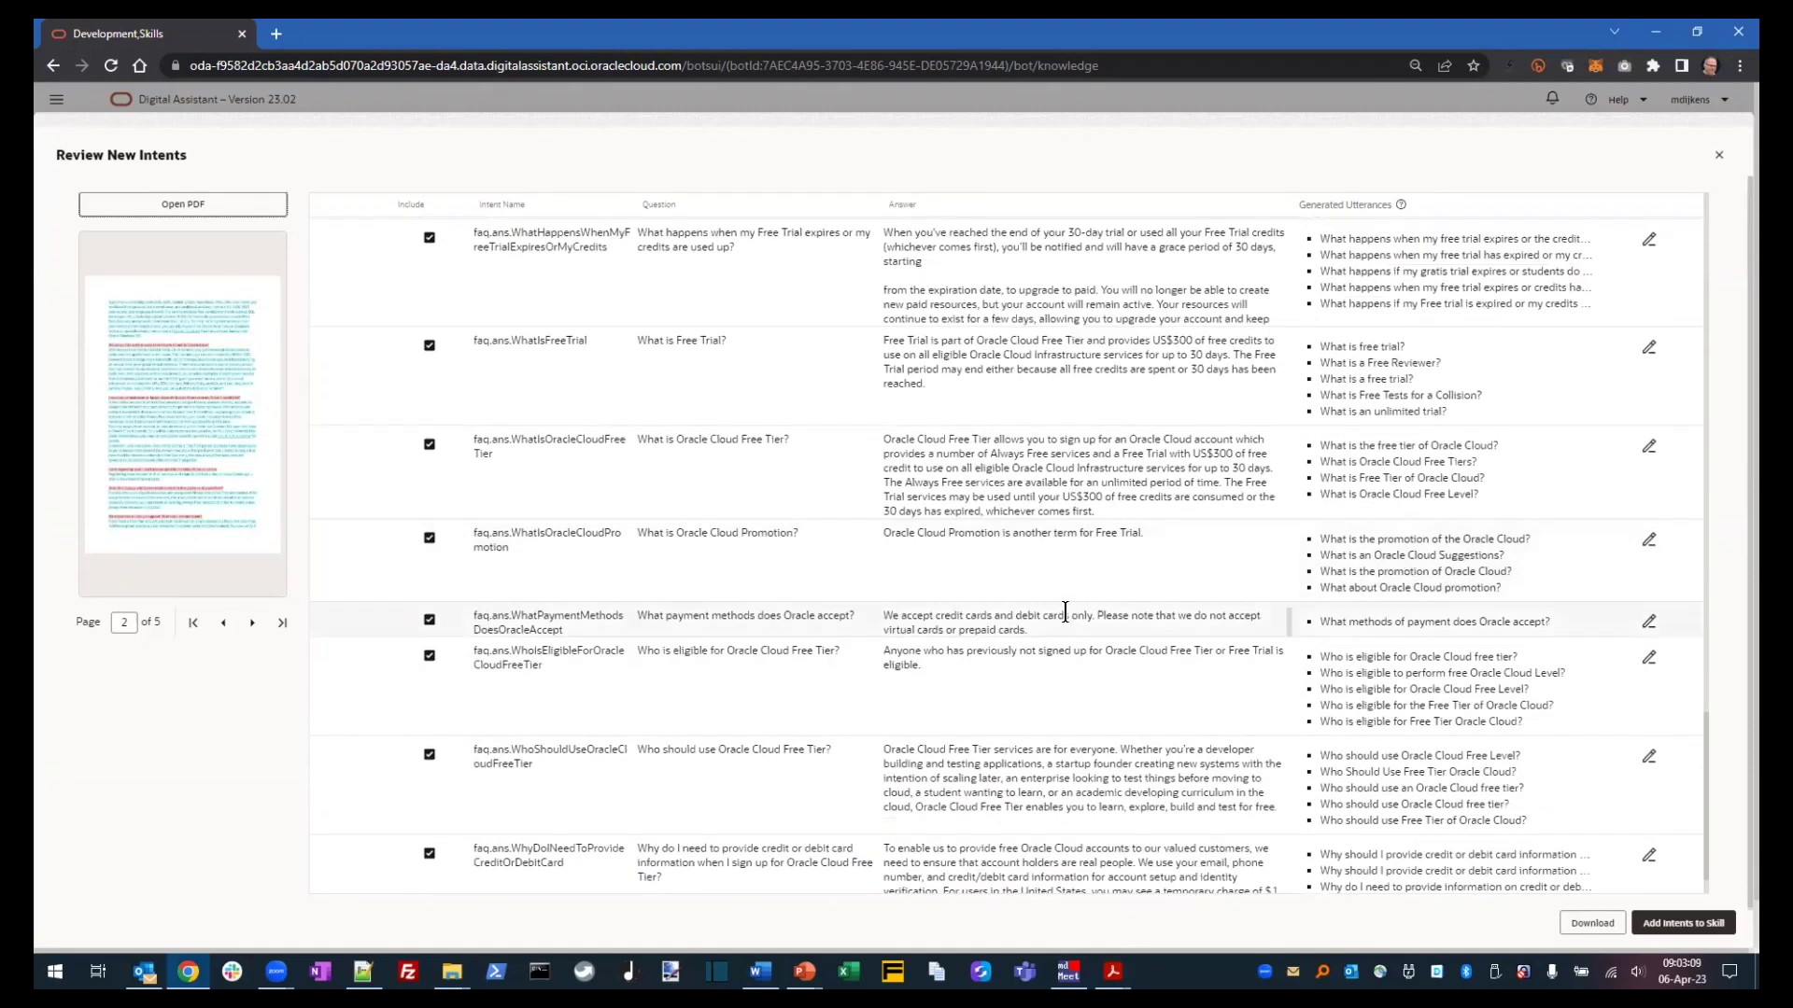
left_click(1684, 924)
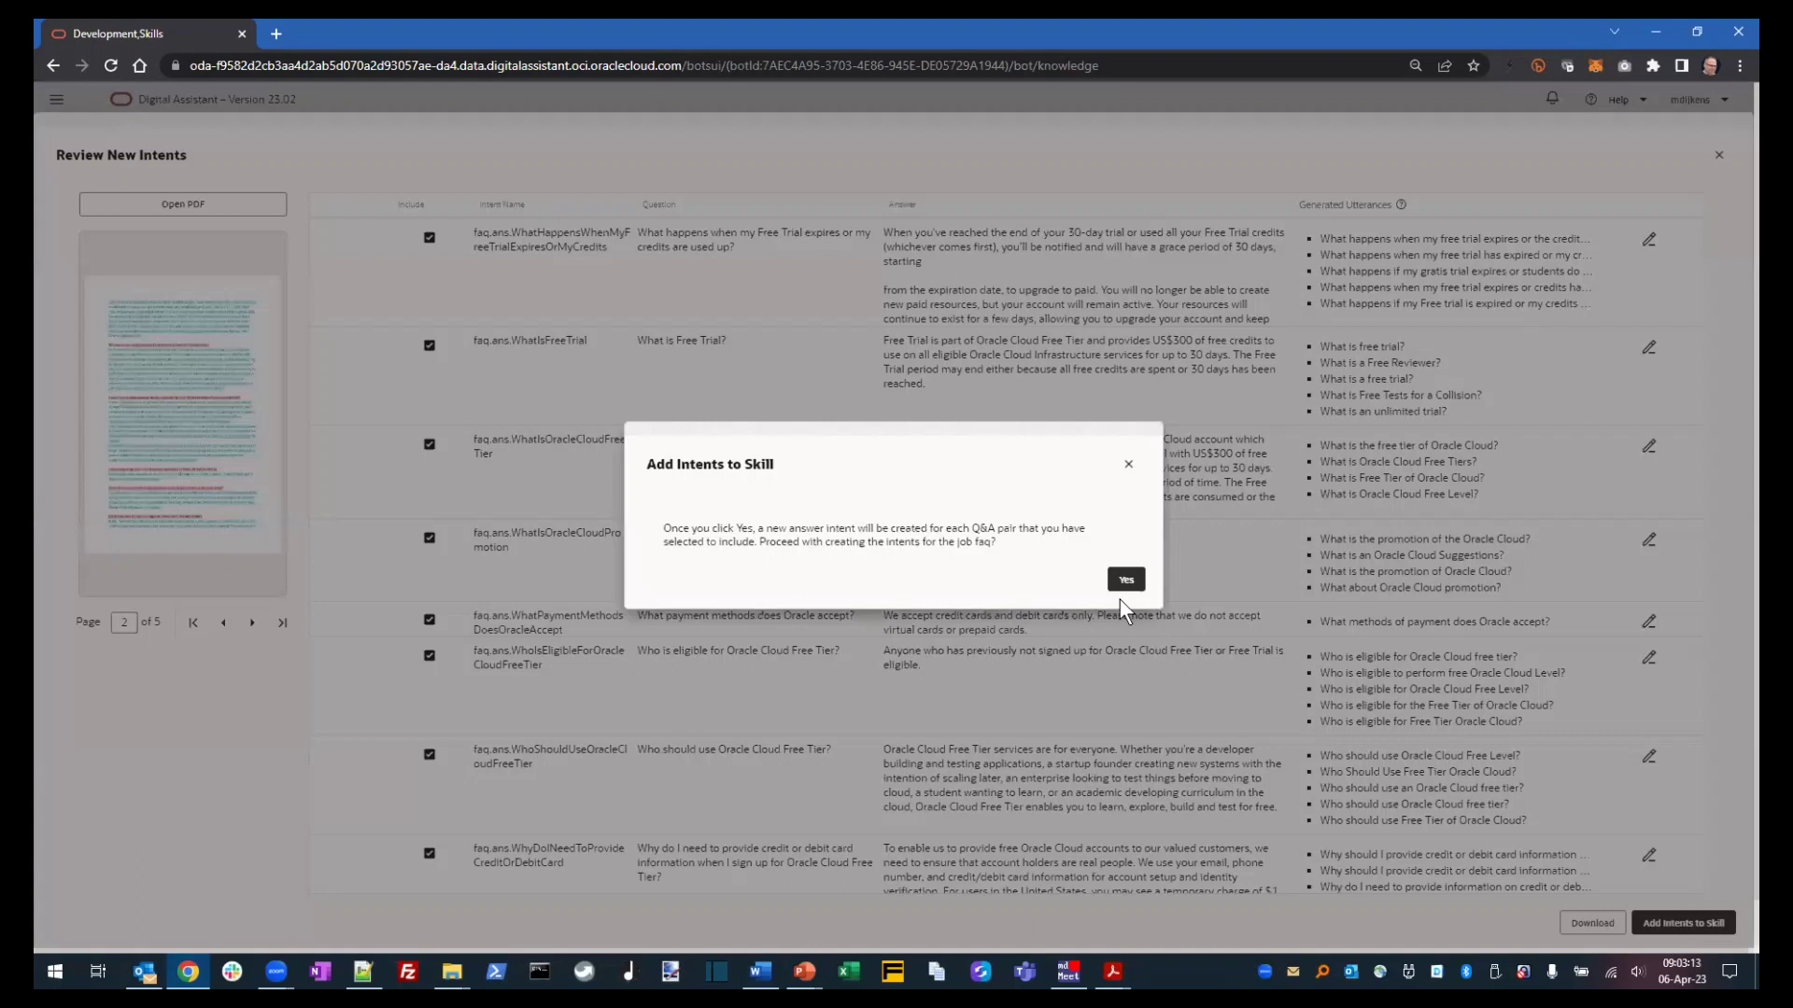
left_click(1123, 580)
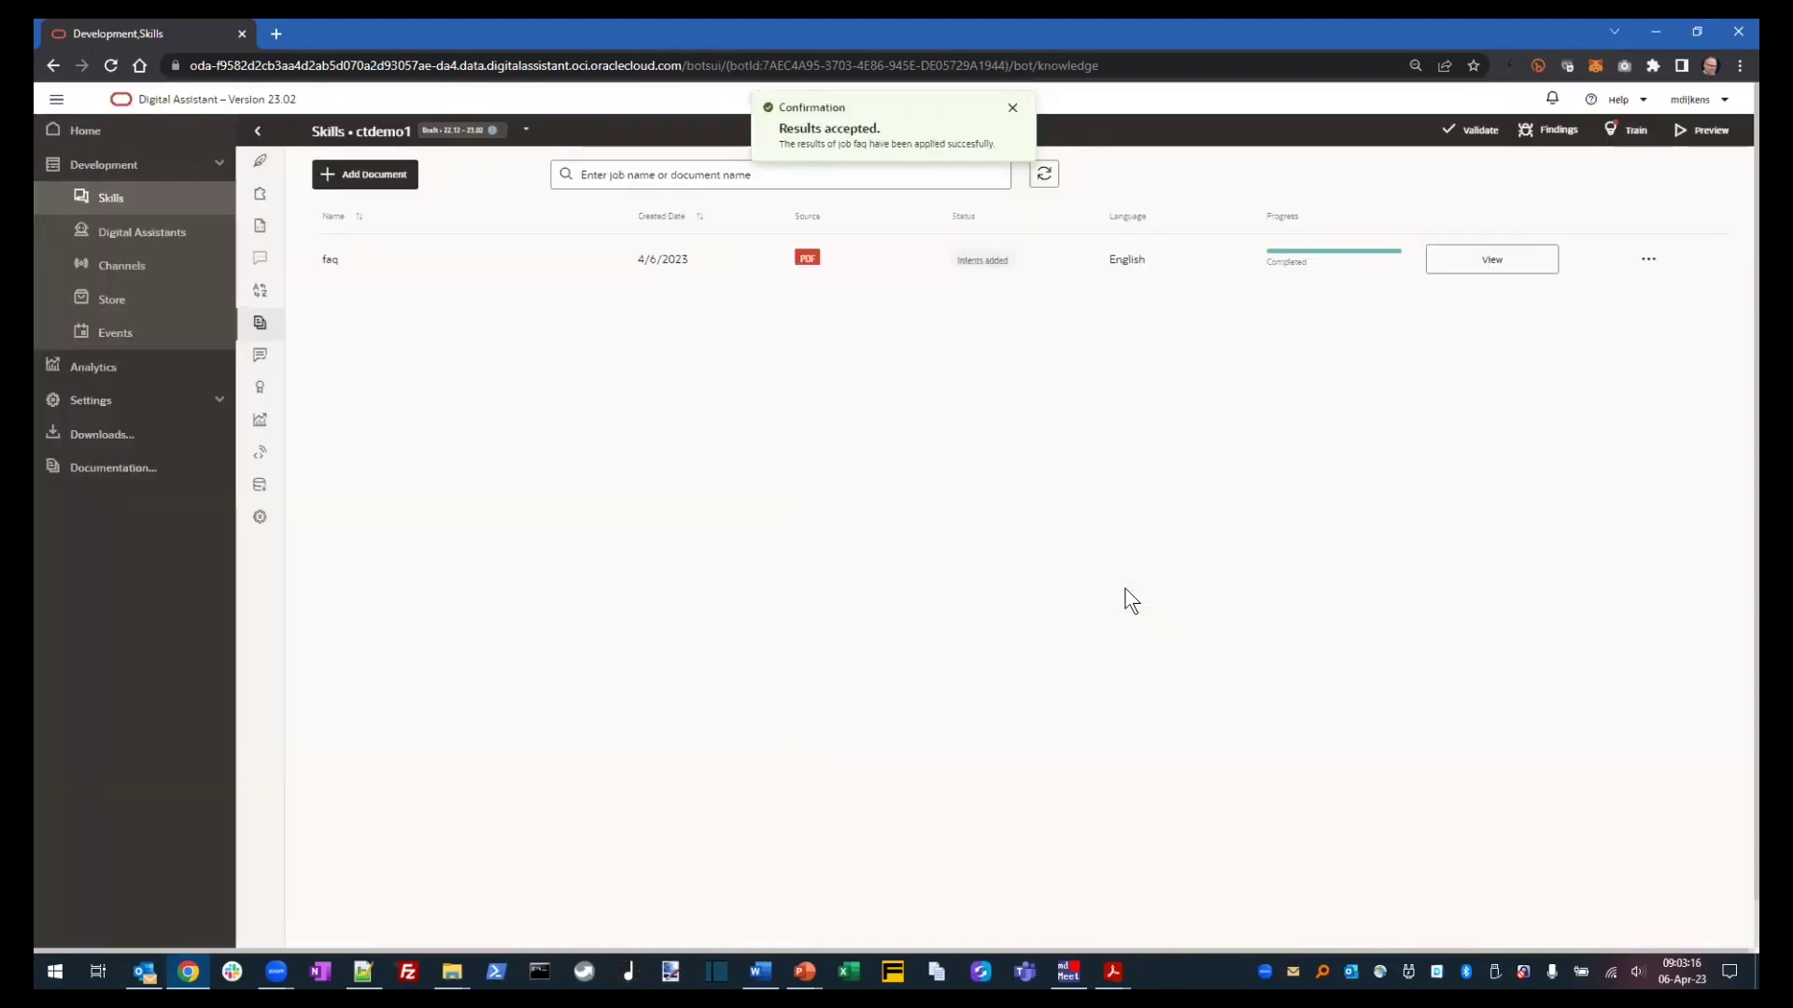
- Examine the new faq answer intents about the out-of-host-capacity error and Free Trial credit duration, including the latter's example utterances
left_click(262, 165)
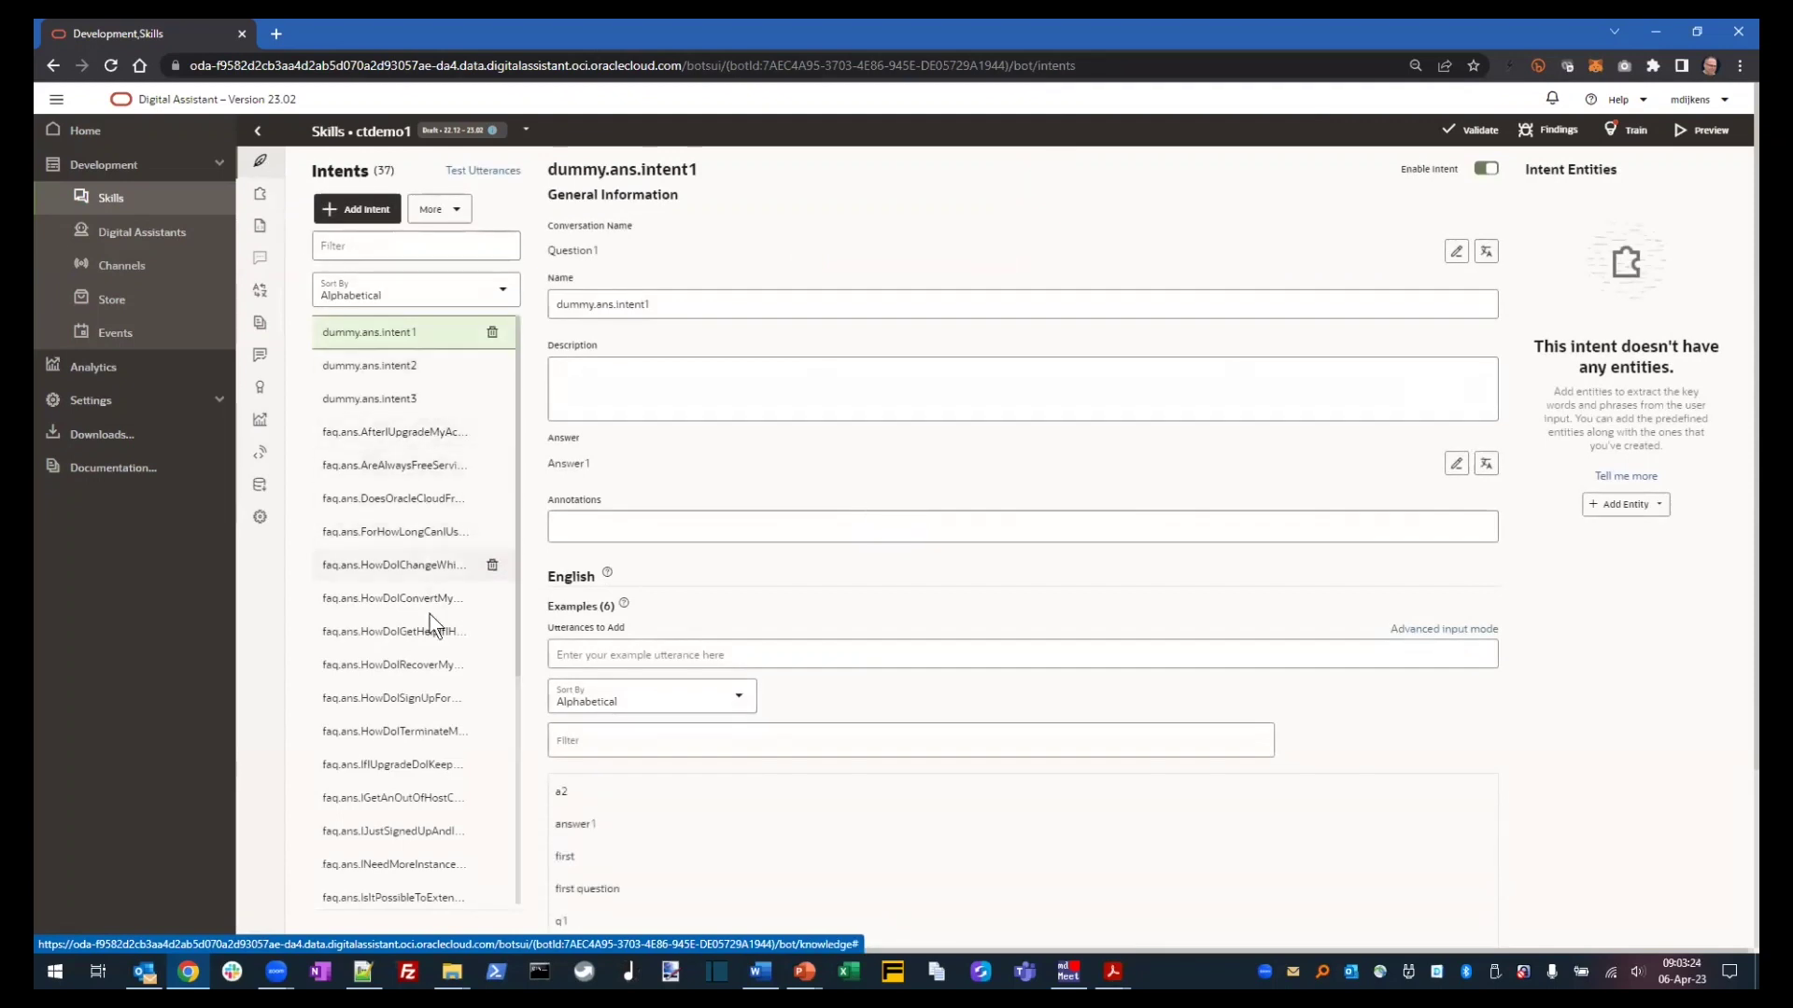
left_click(416, 786)
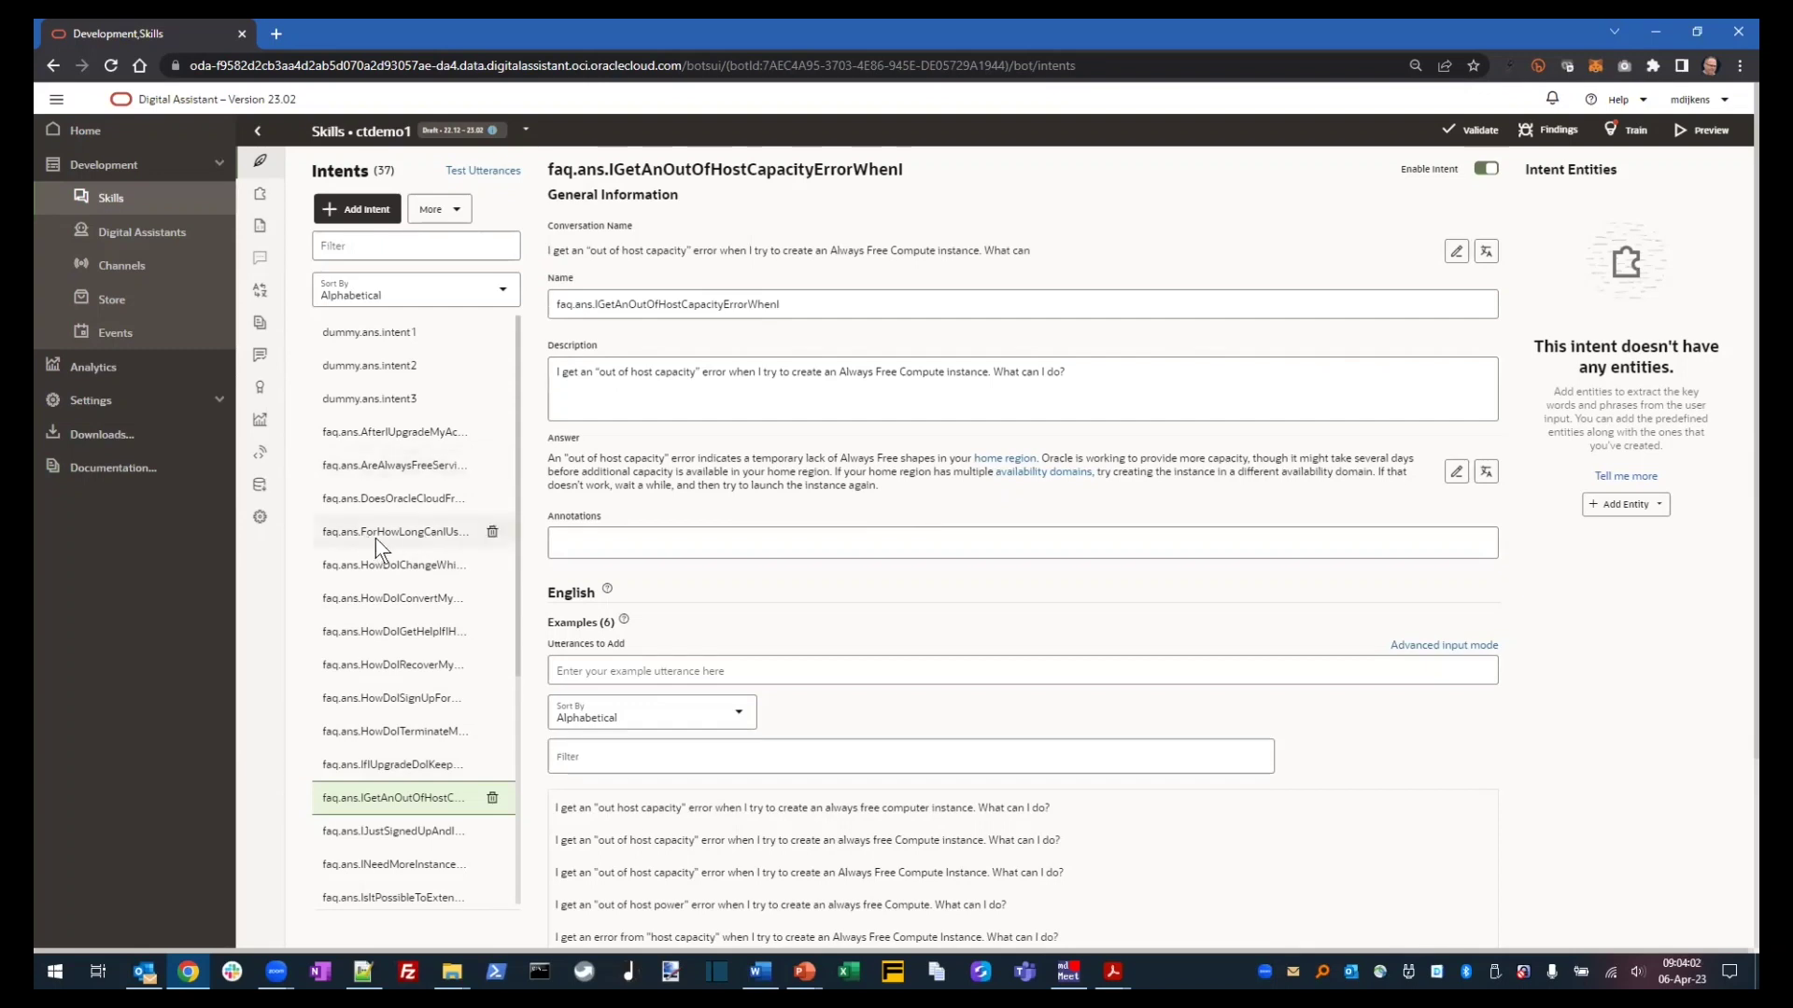
left_click(415, 535)
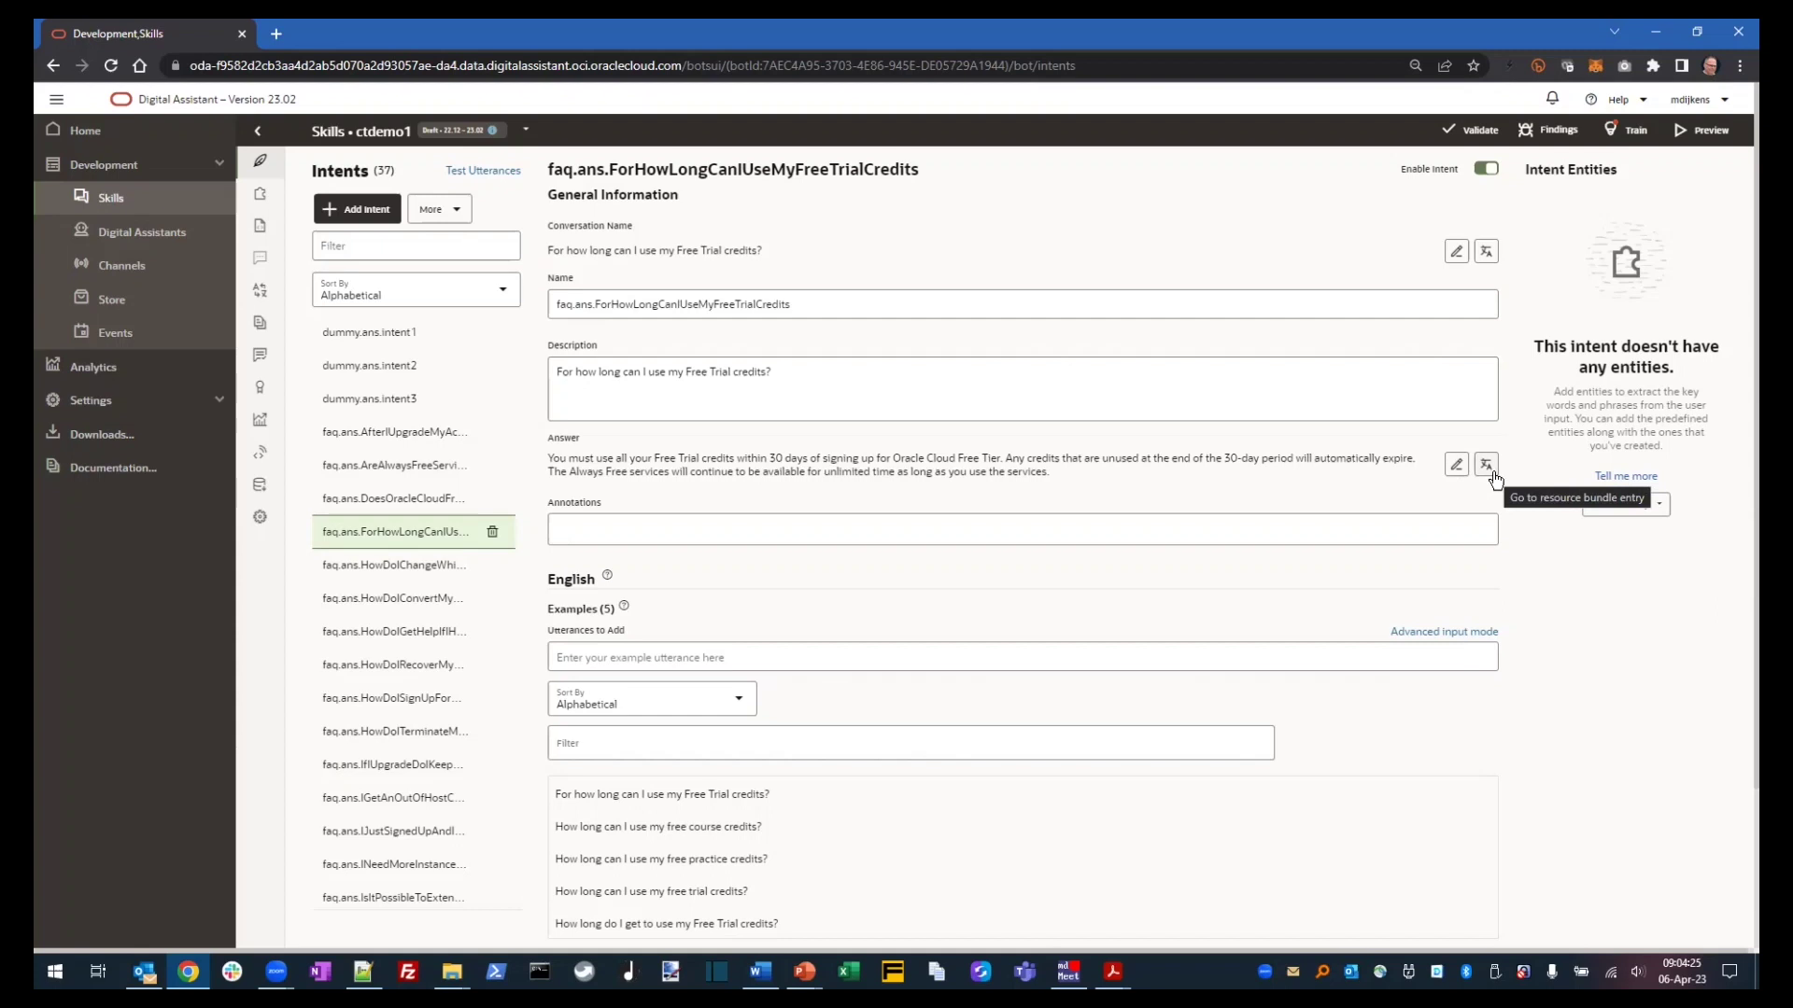
scroll(972, 529, "down", 2)
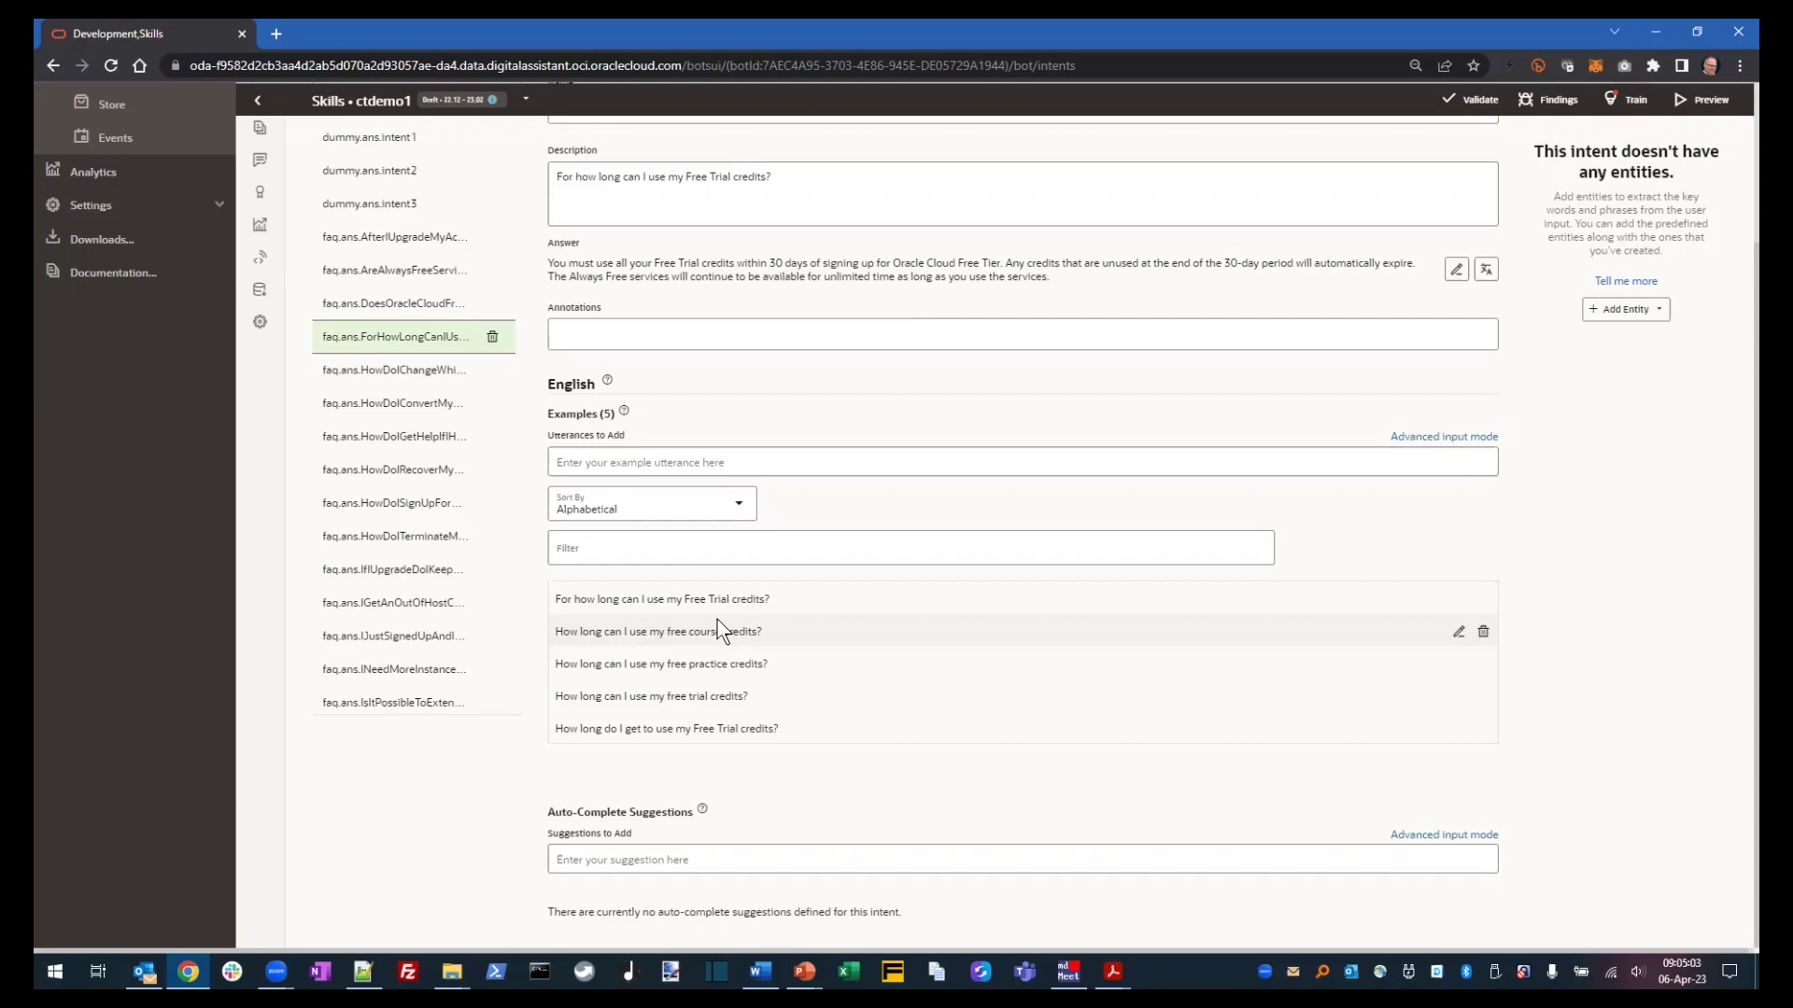
- Train the skill with Trainer Tm and the Entity model, and check the guide's Welcome Message instructions
left_click(1632, 101)
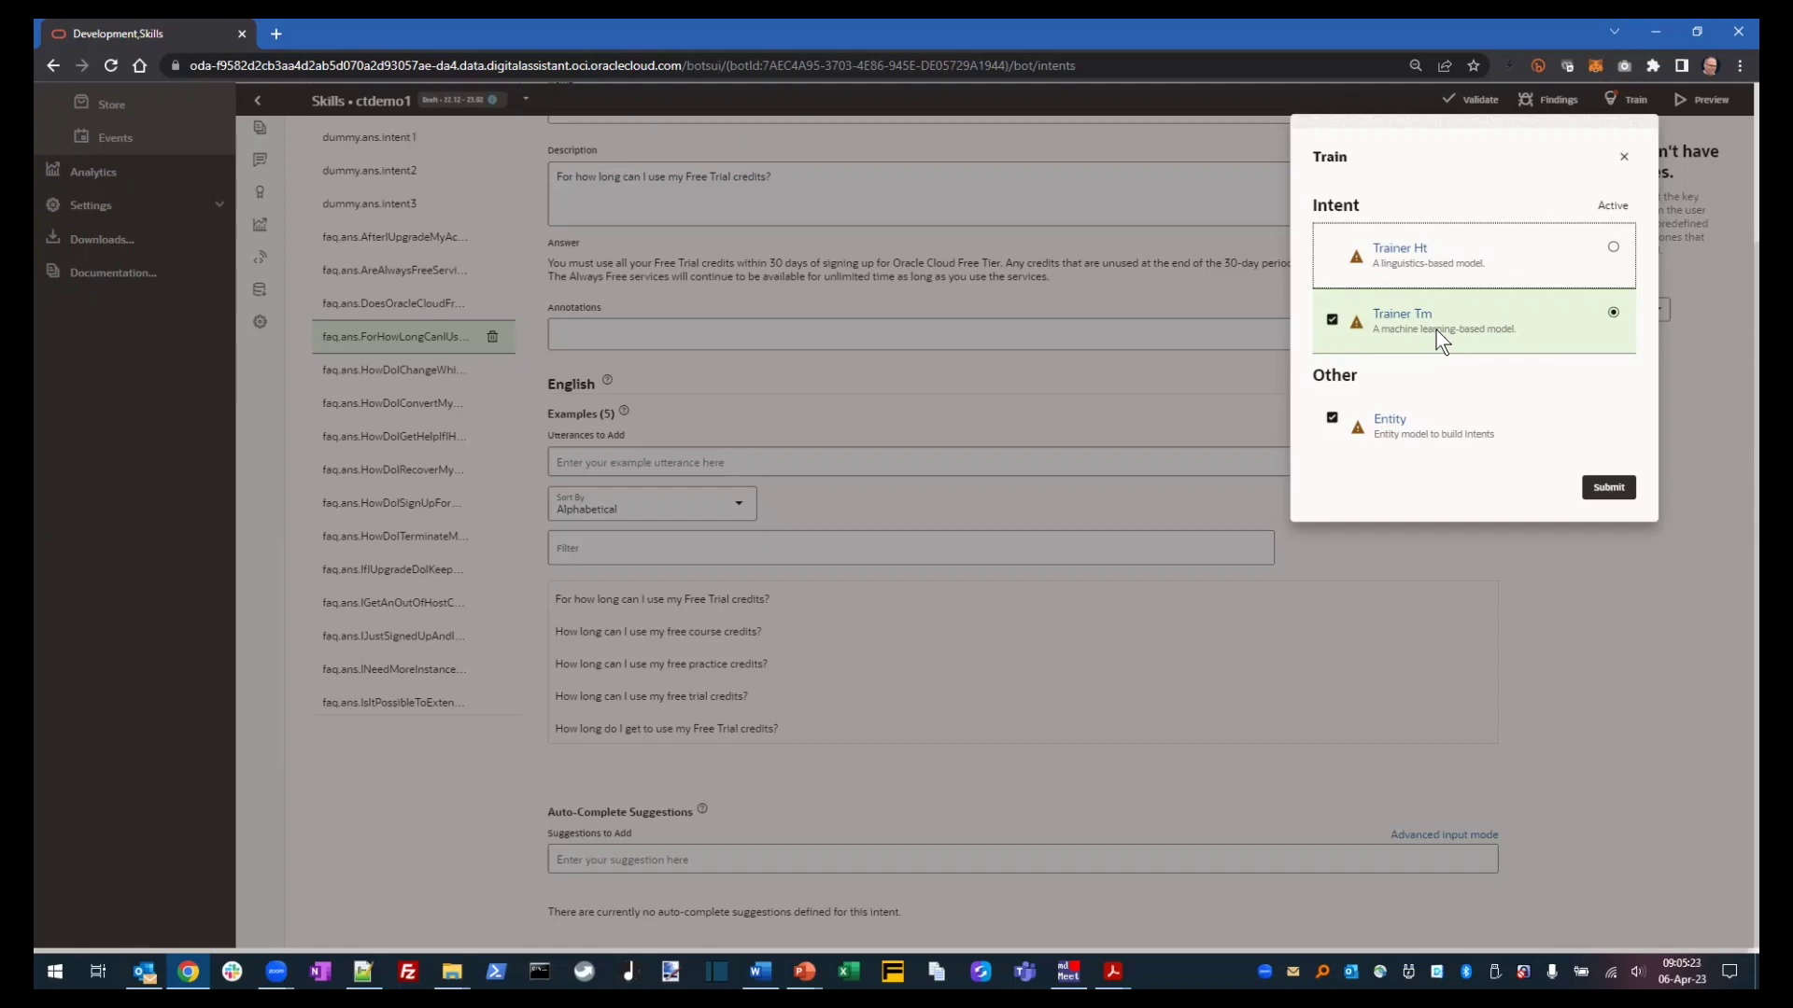
left_click(1599, 486)
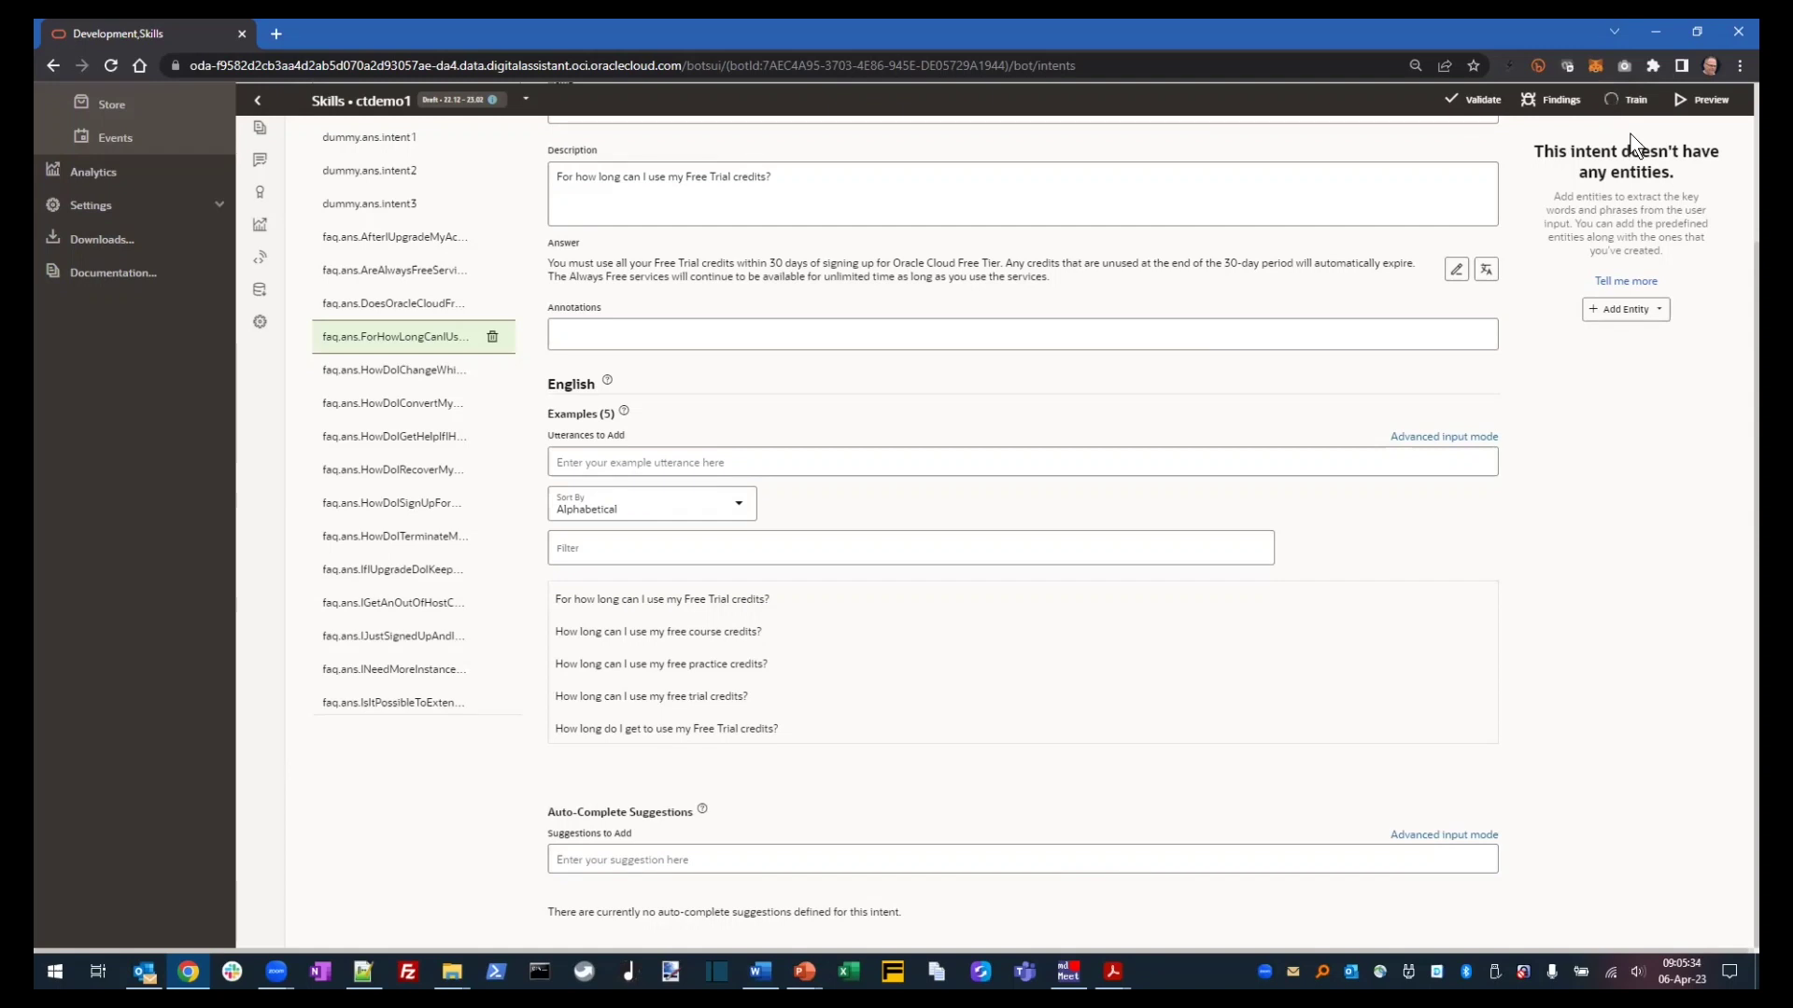
key("alt+Tab")
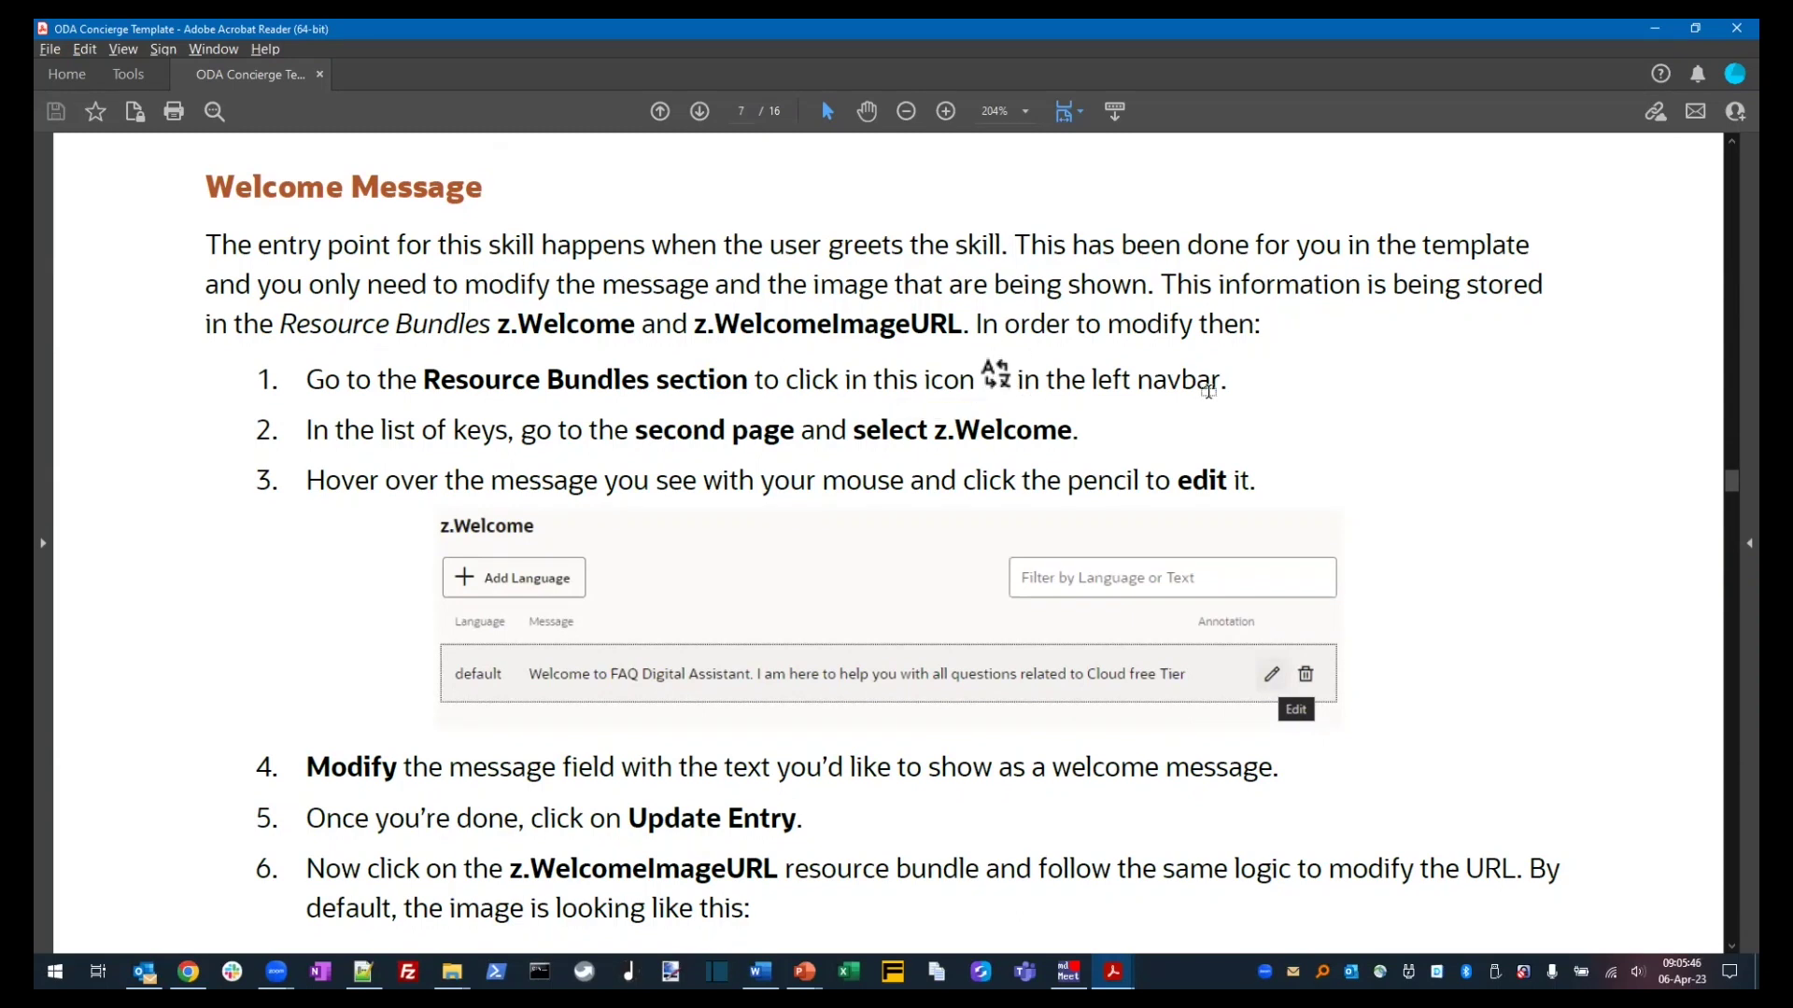
key("alt+Tab")
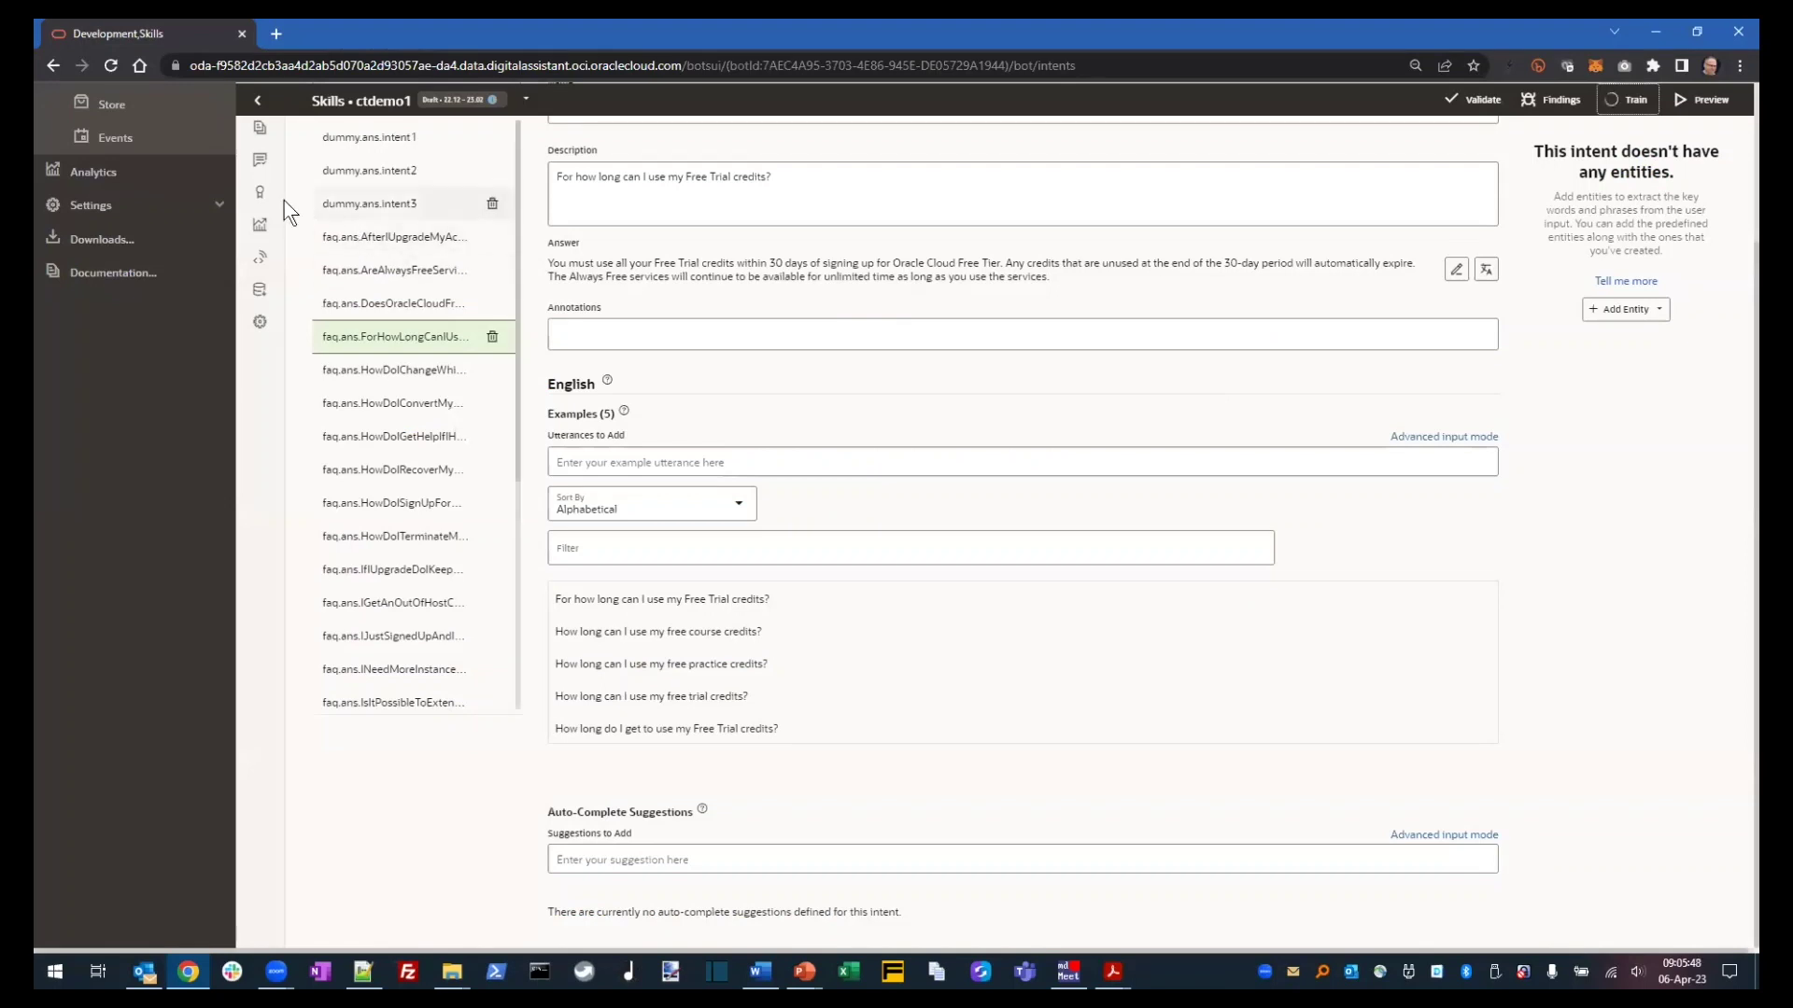
- Filter the skill's user-defined resource bundle keys by "welcom" and view the z.Welcome and z.WelcomeImageURL entries
scroll(458, 207, "up", 3)
left_click(262, 288)
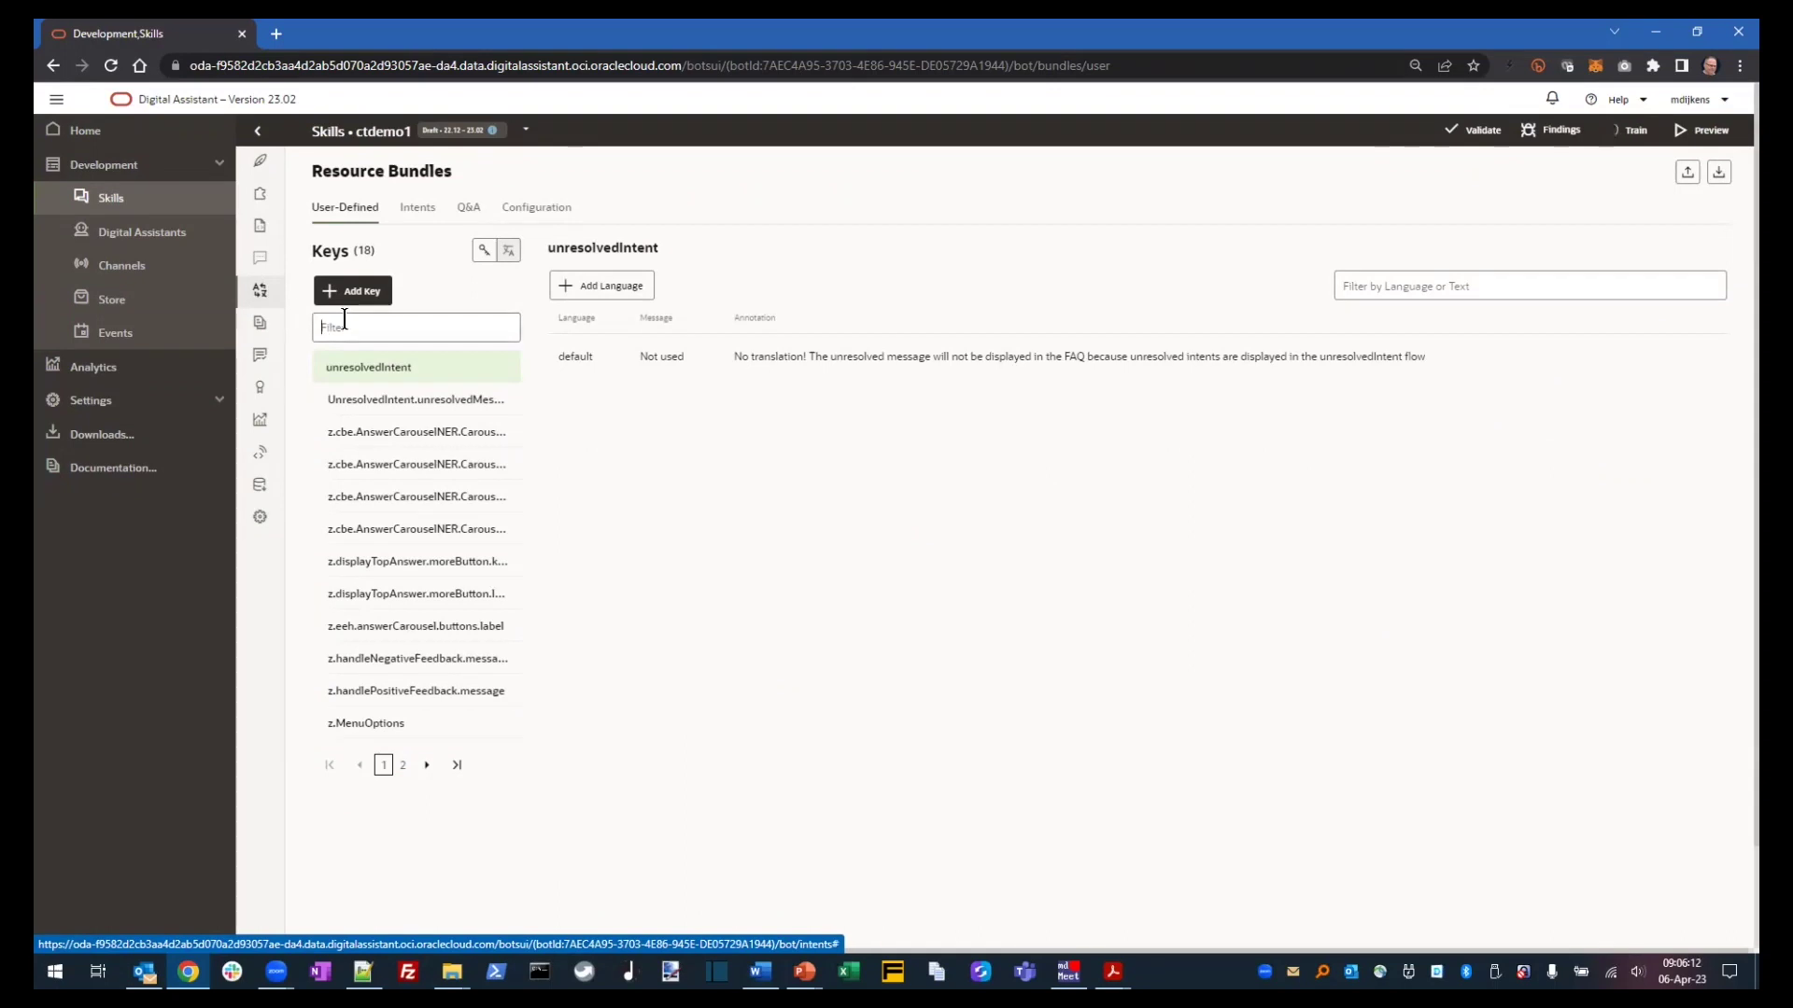
type("welcom")
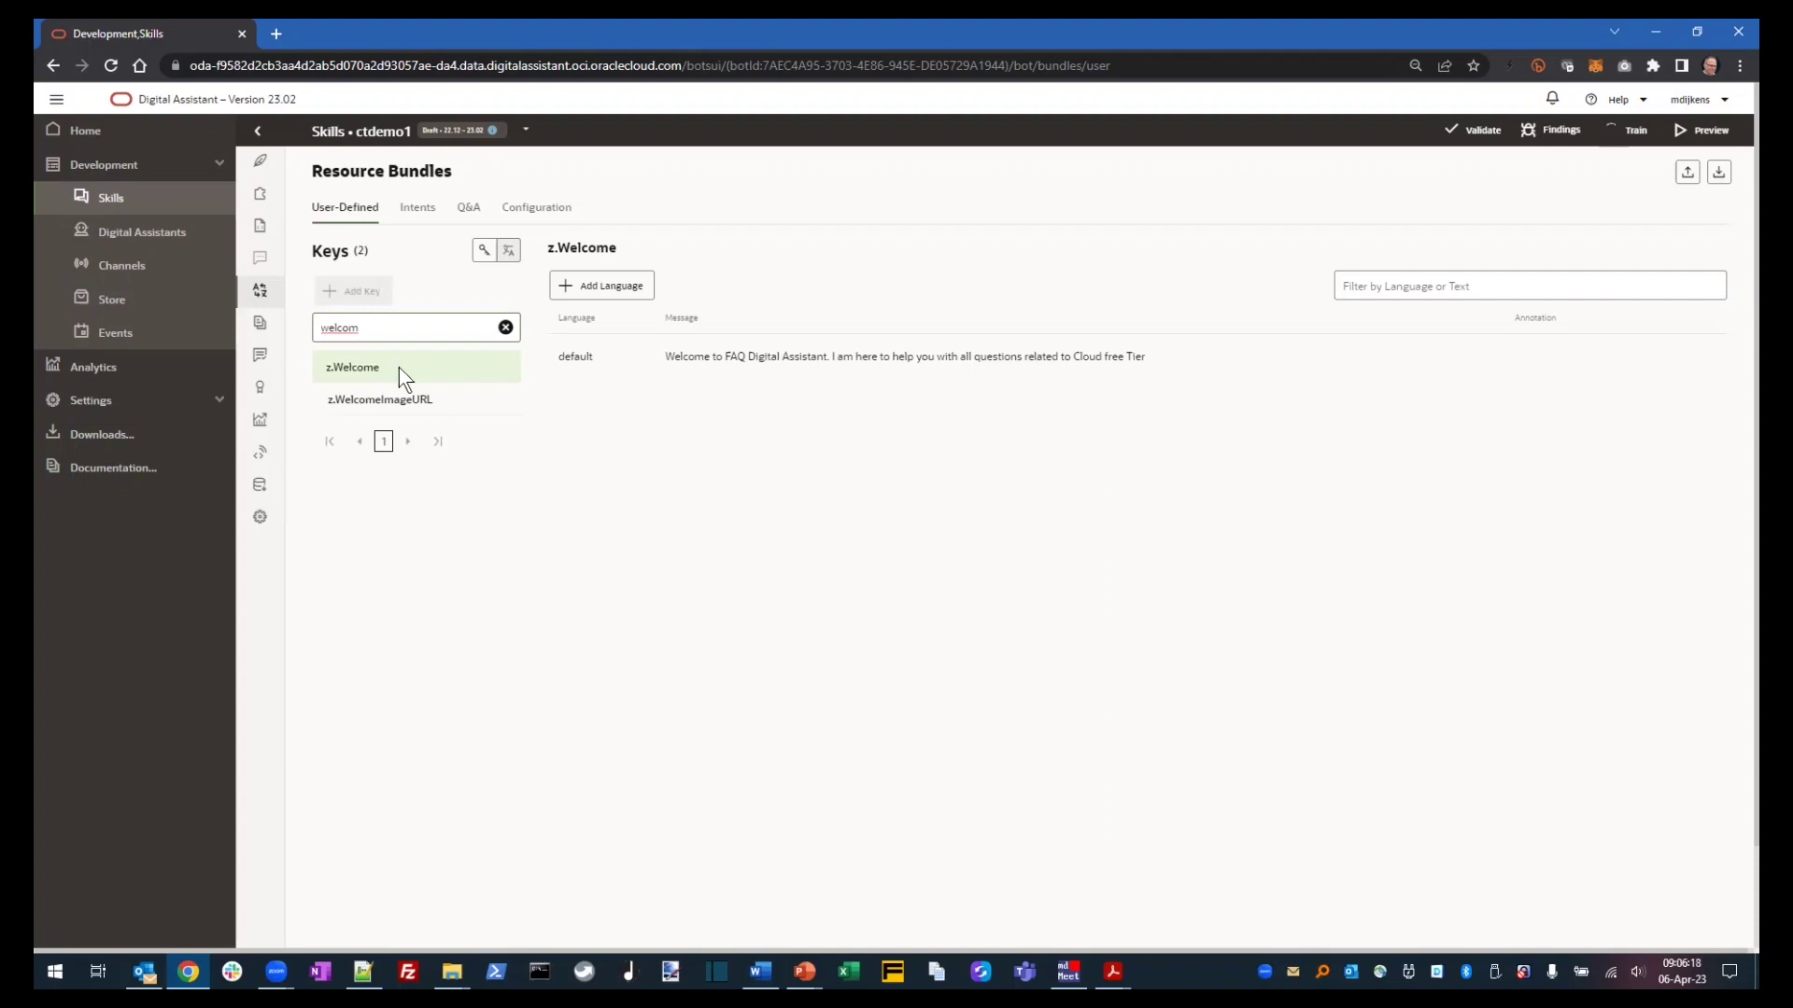
left_click(392, 397)
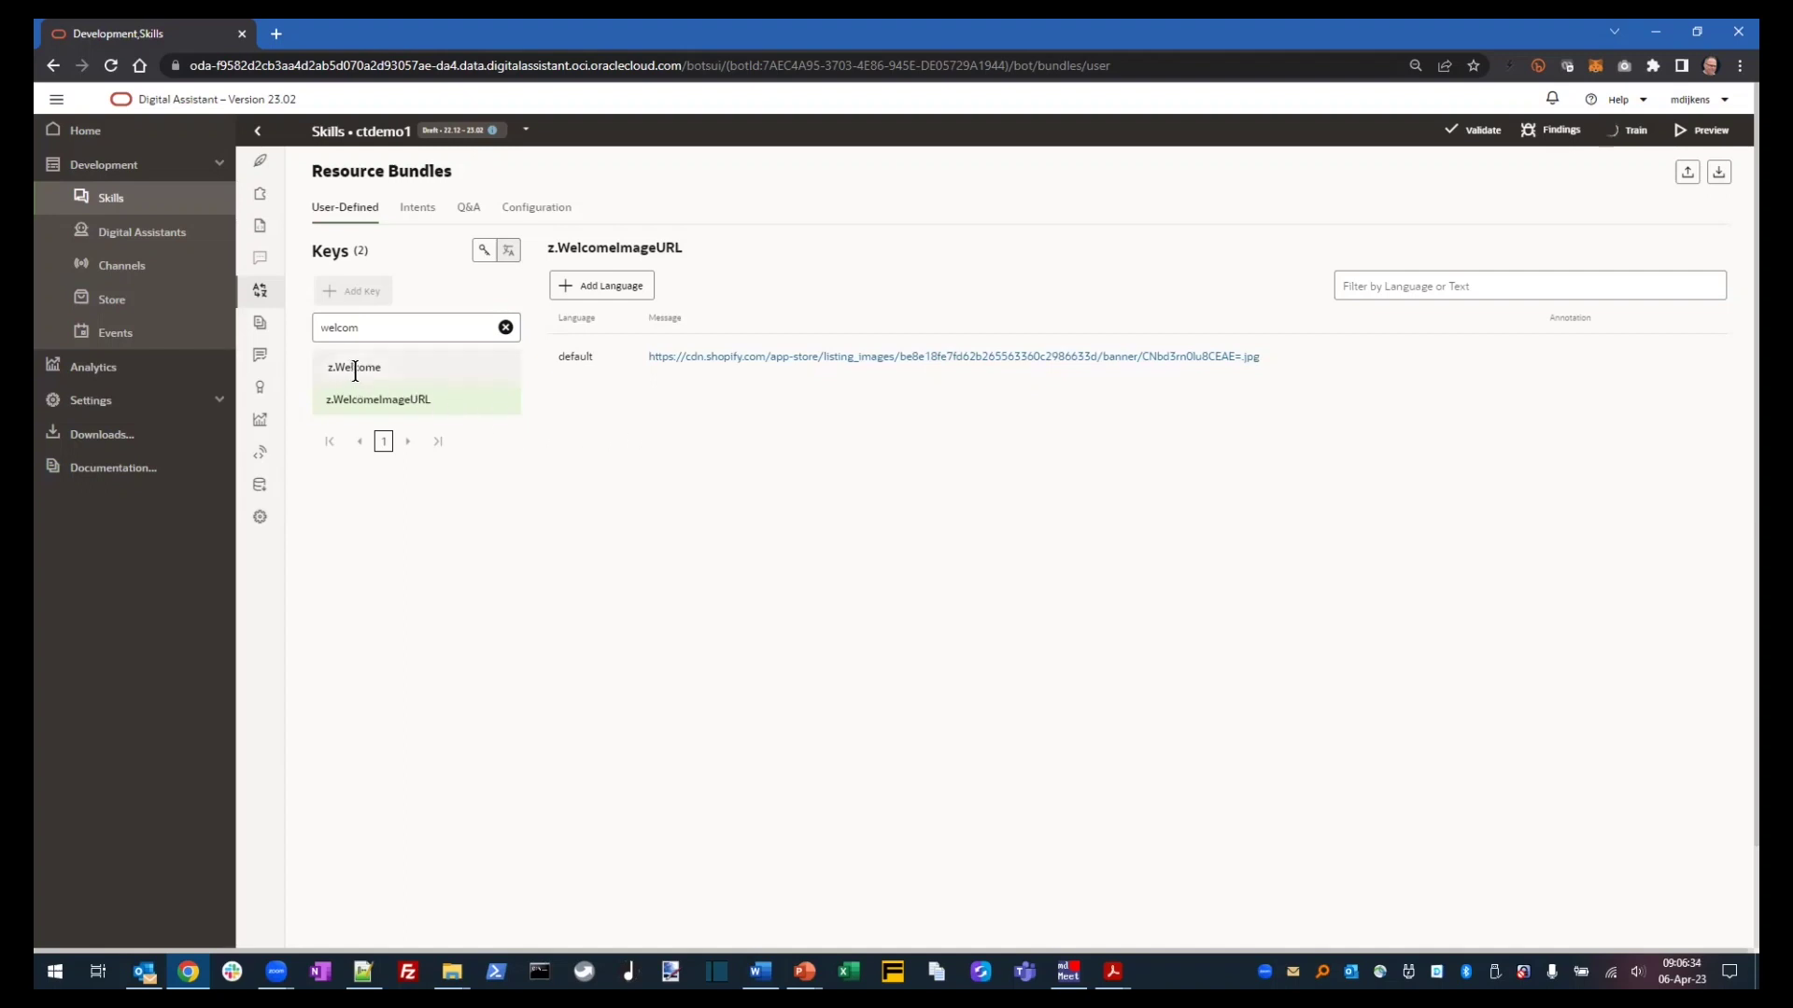
- Edit the default z.Welcome message, replacing "FAQ" with "my first" before "Digital Assistant"
left_click(471, 373)
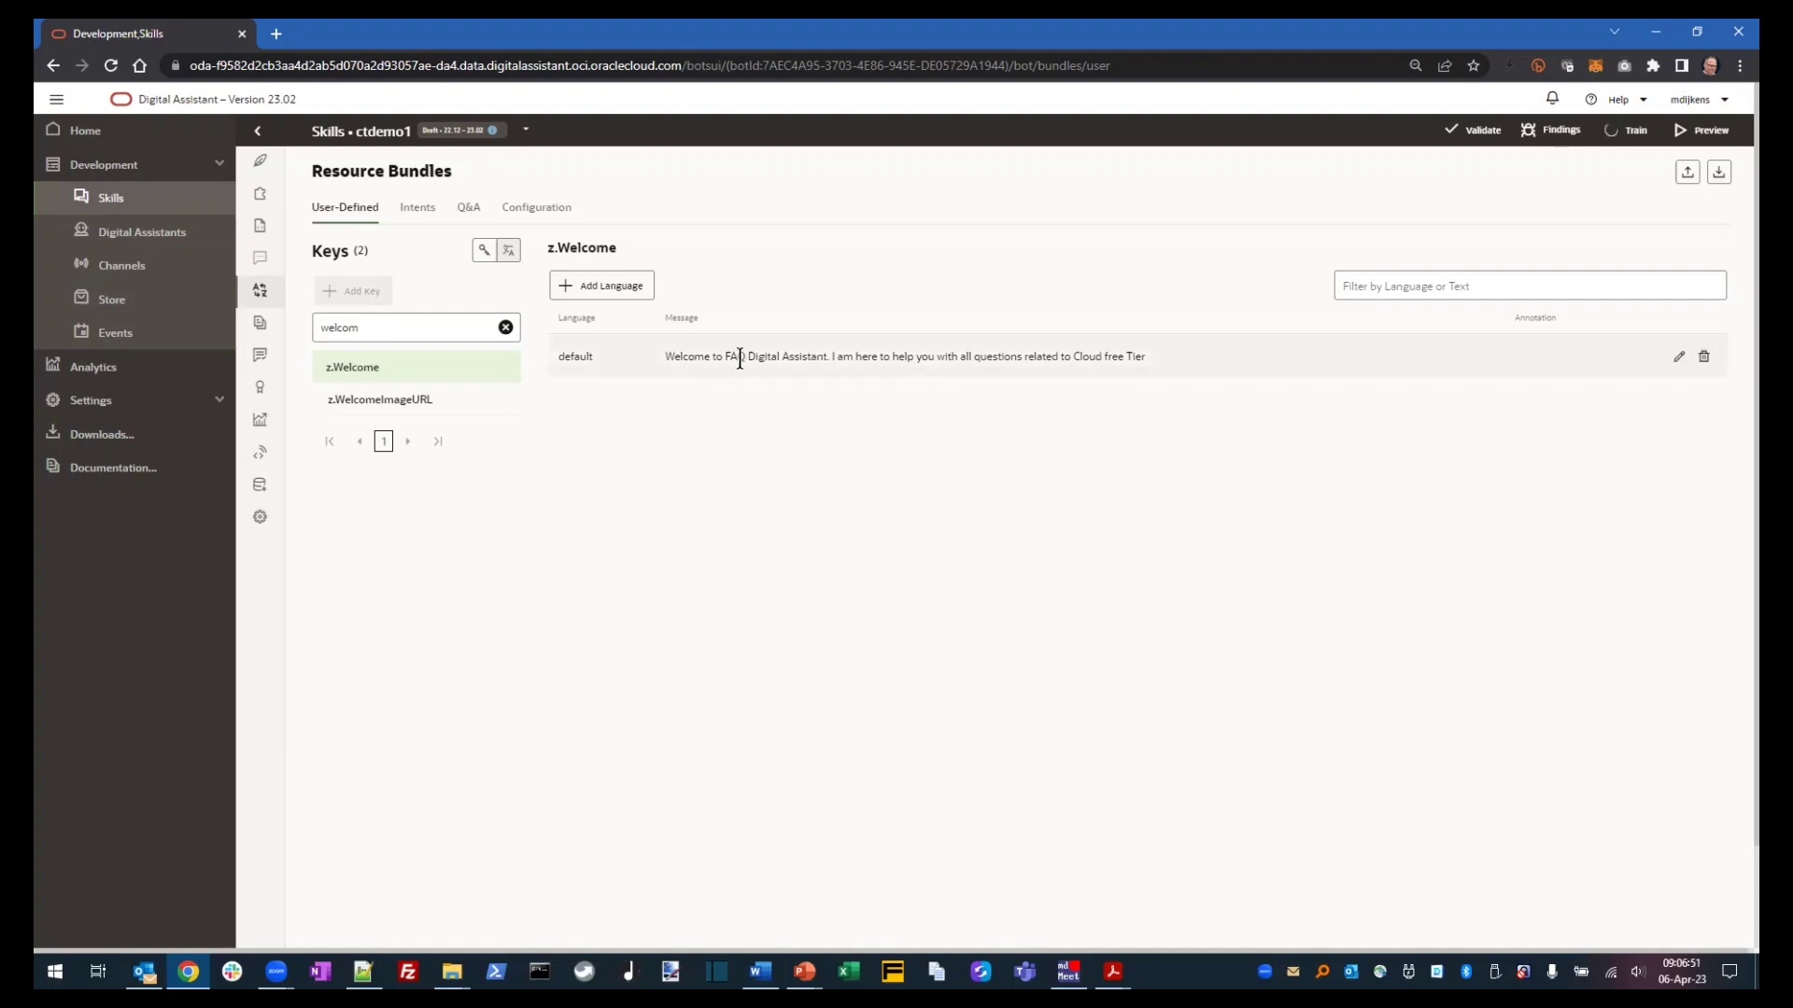
left_click(1680, 358)
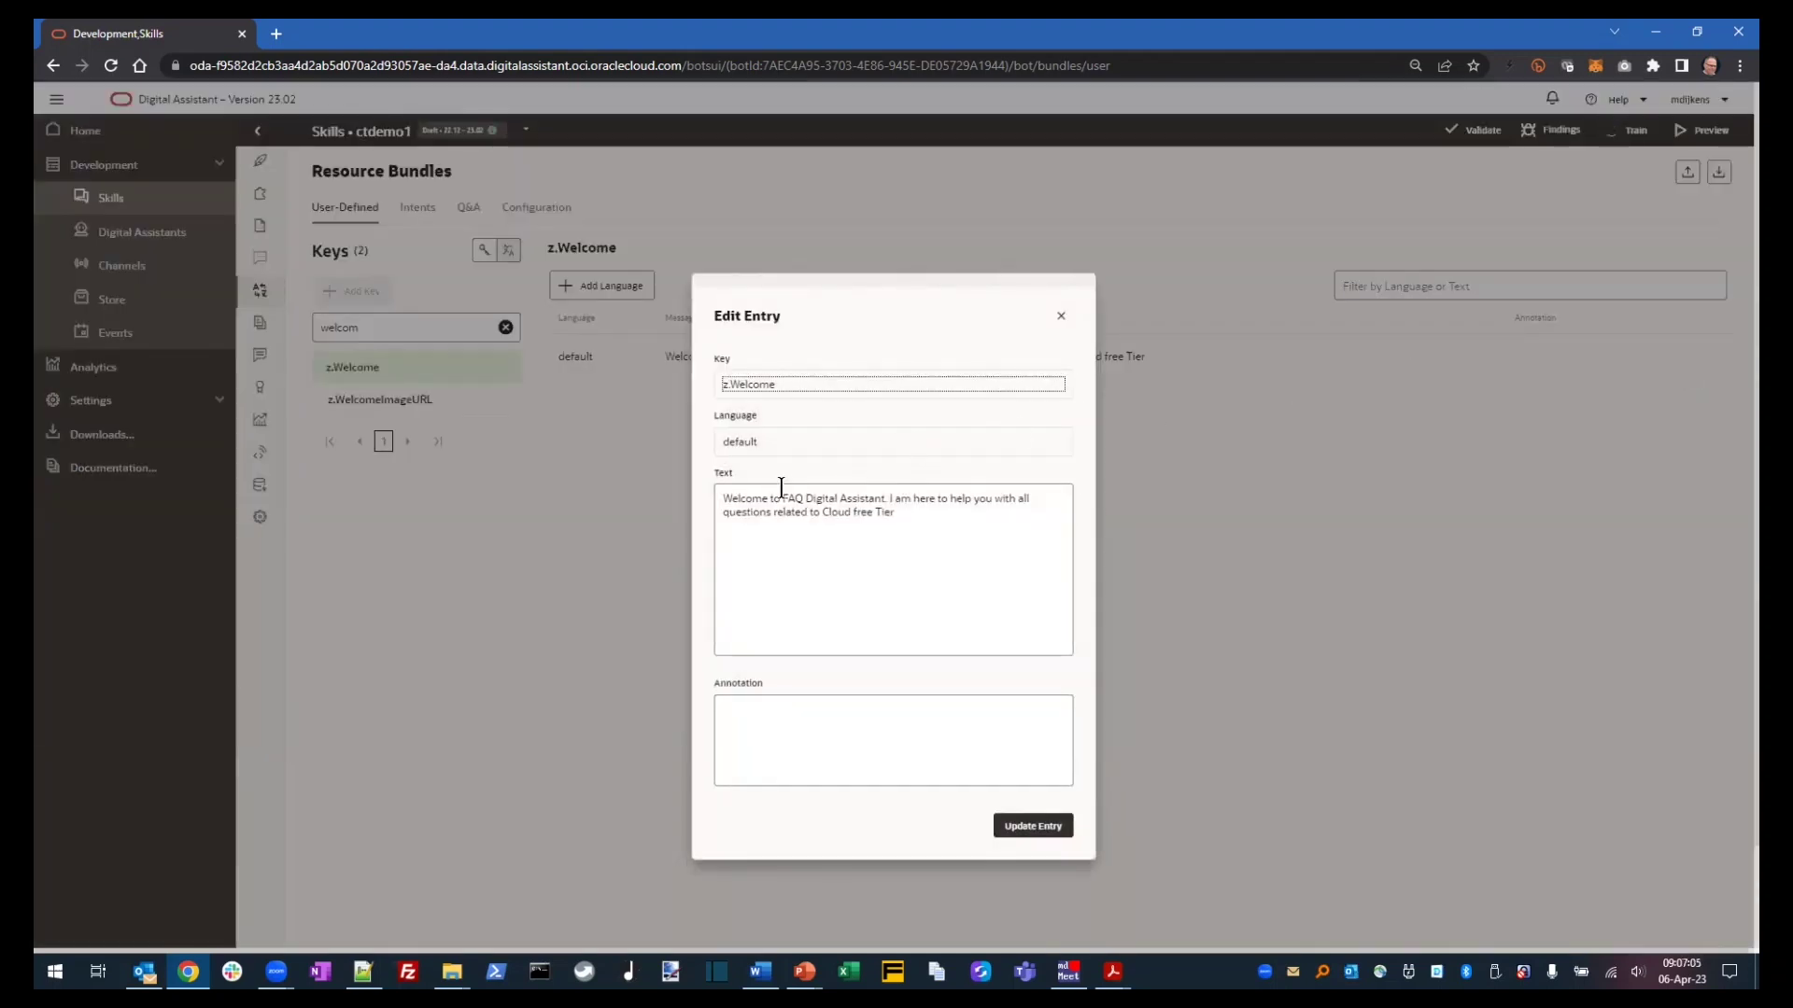
left_click(782, 496)
type("my first")
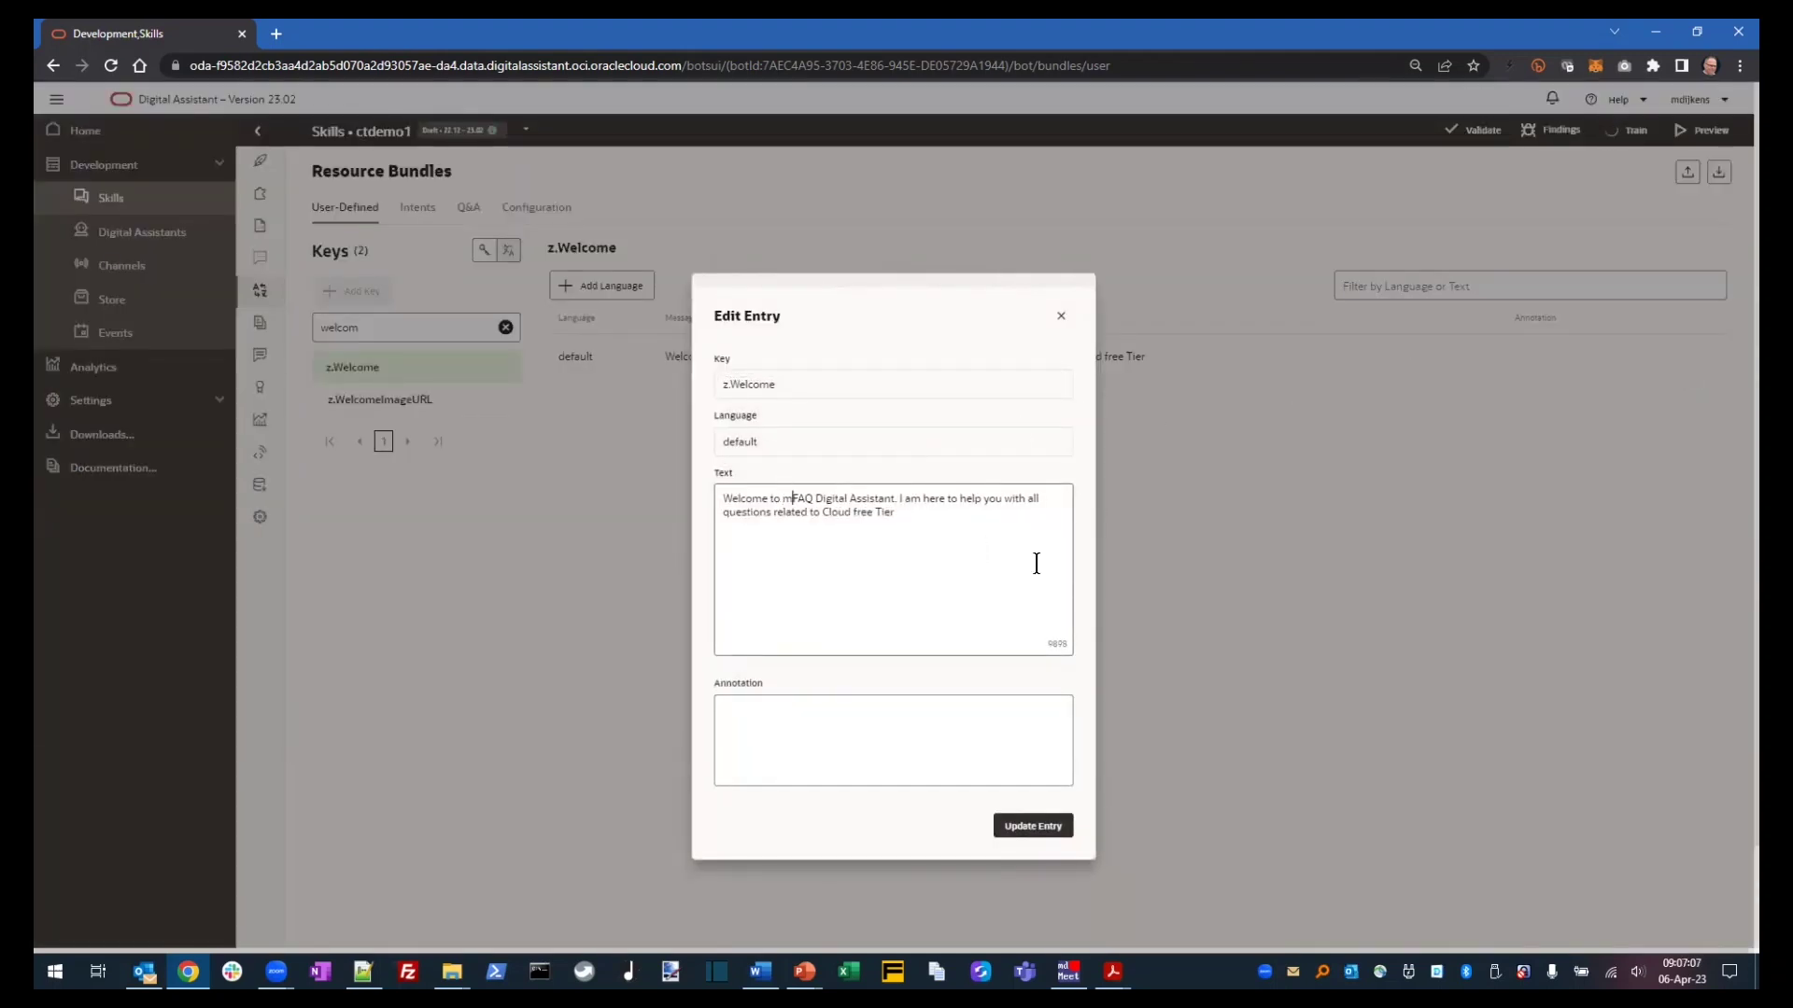
key("Delete")
key("Delete")
key("Delete")
key("Delete")
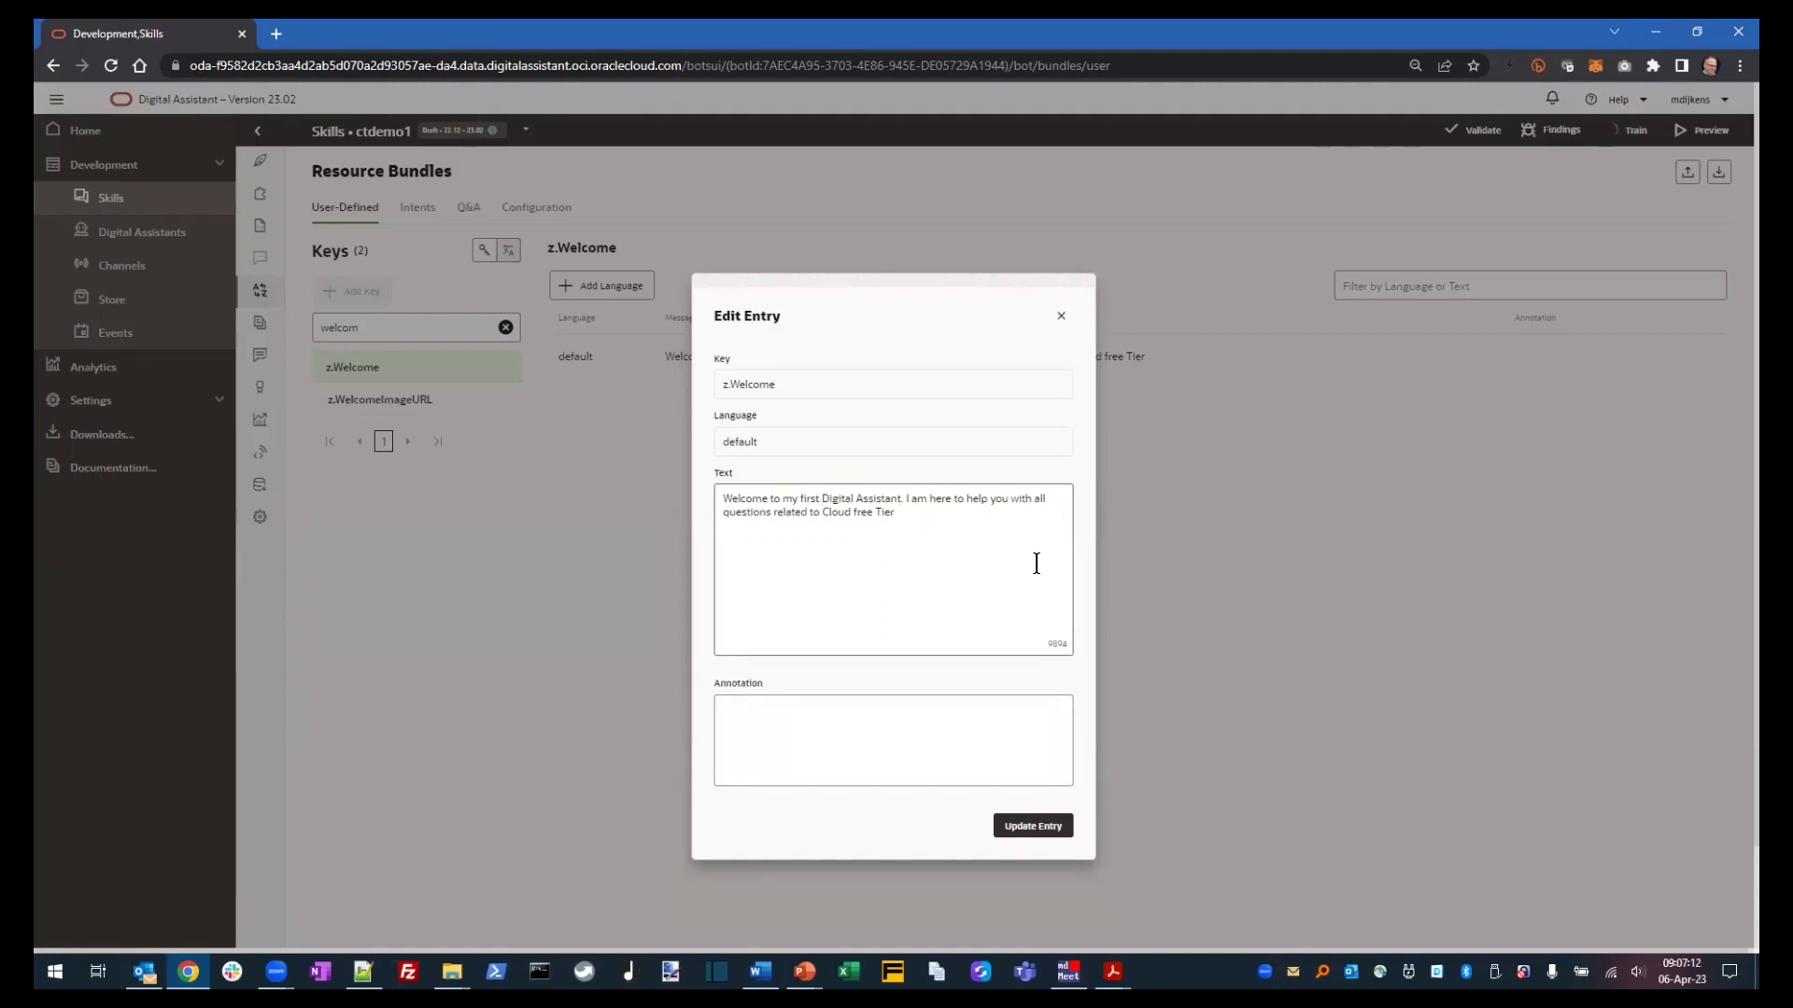
- Add "created during the short training" after "Digital Assistant", remove the rest of the welcome text, and update the entry
type(".")
type("created dur")
type("ing the sh")
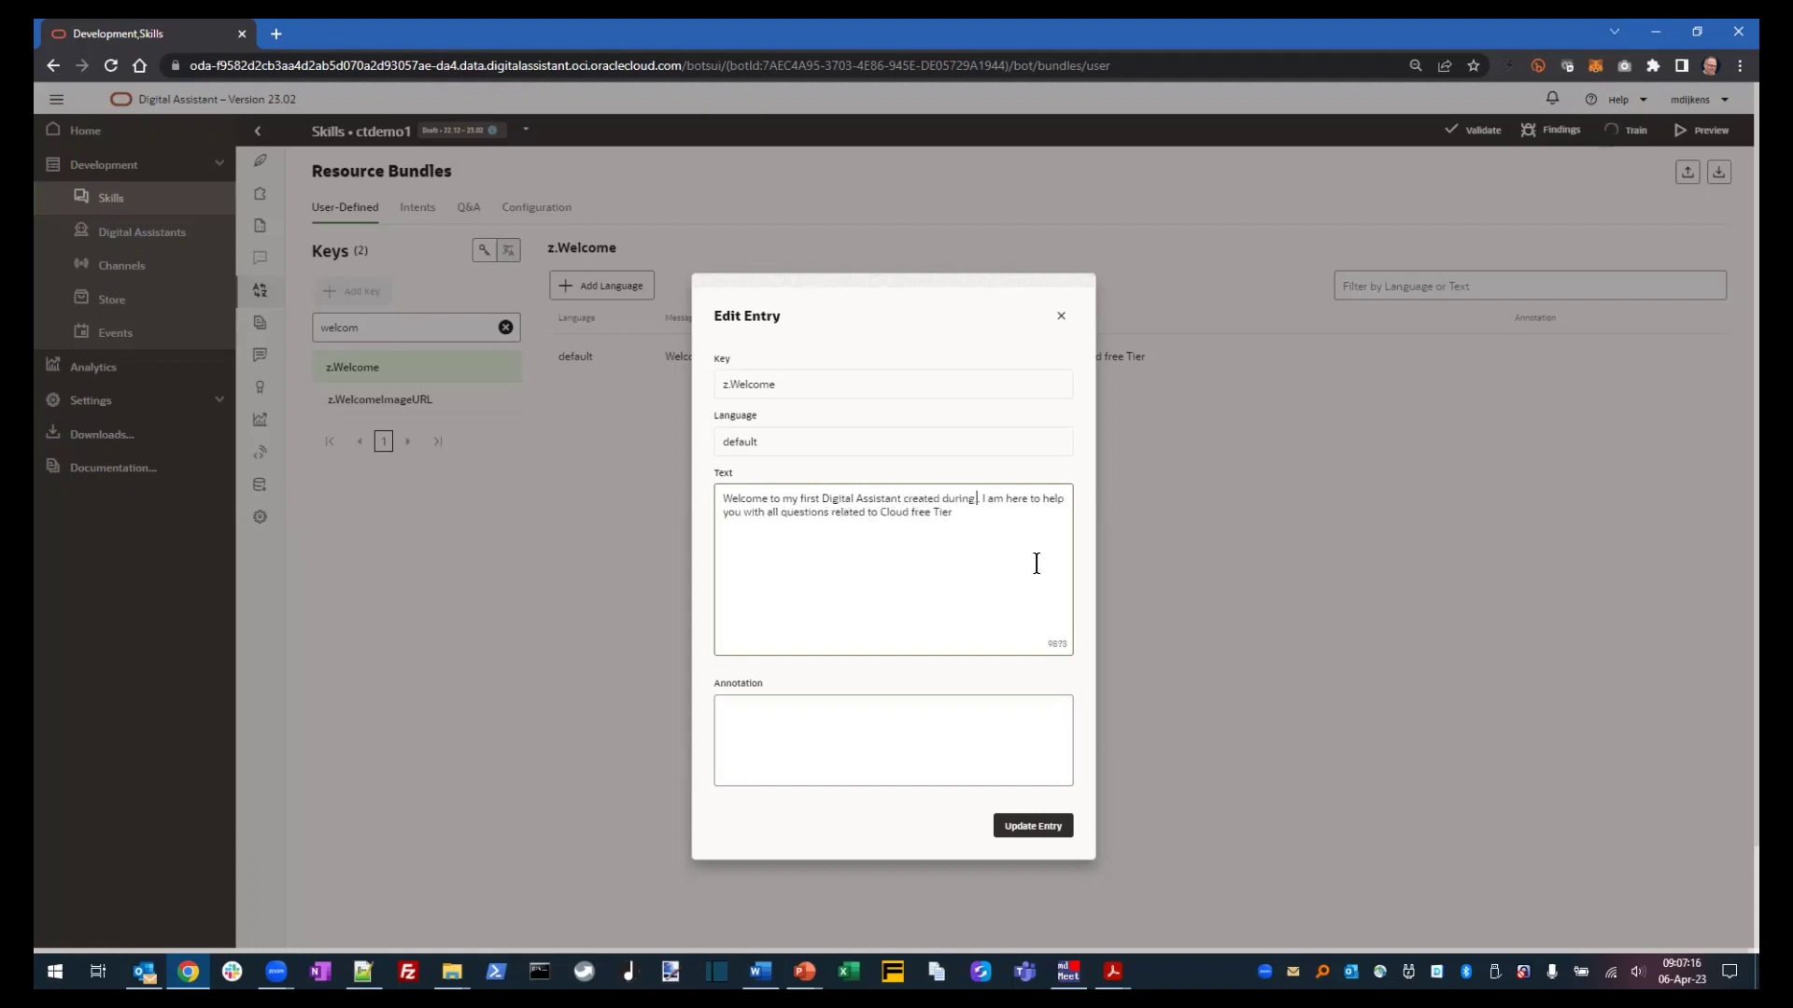
type("ort")
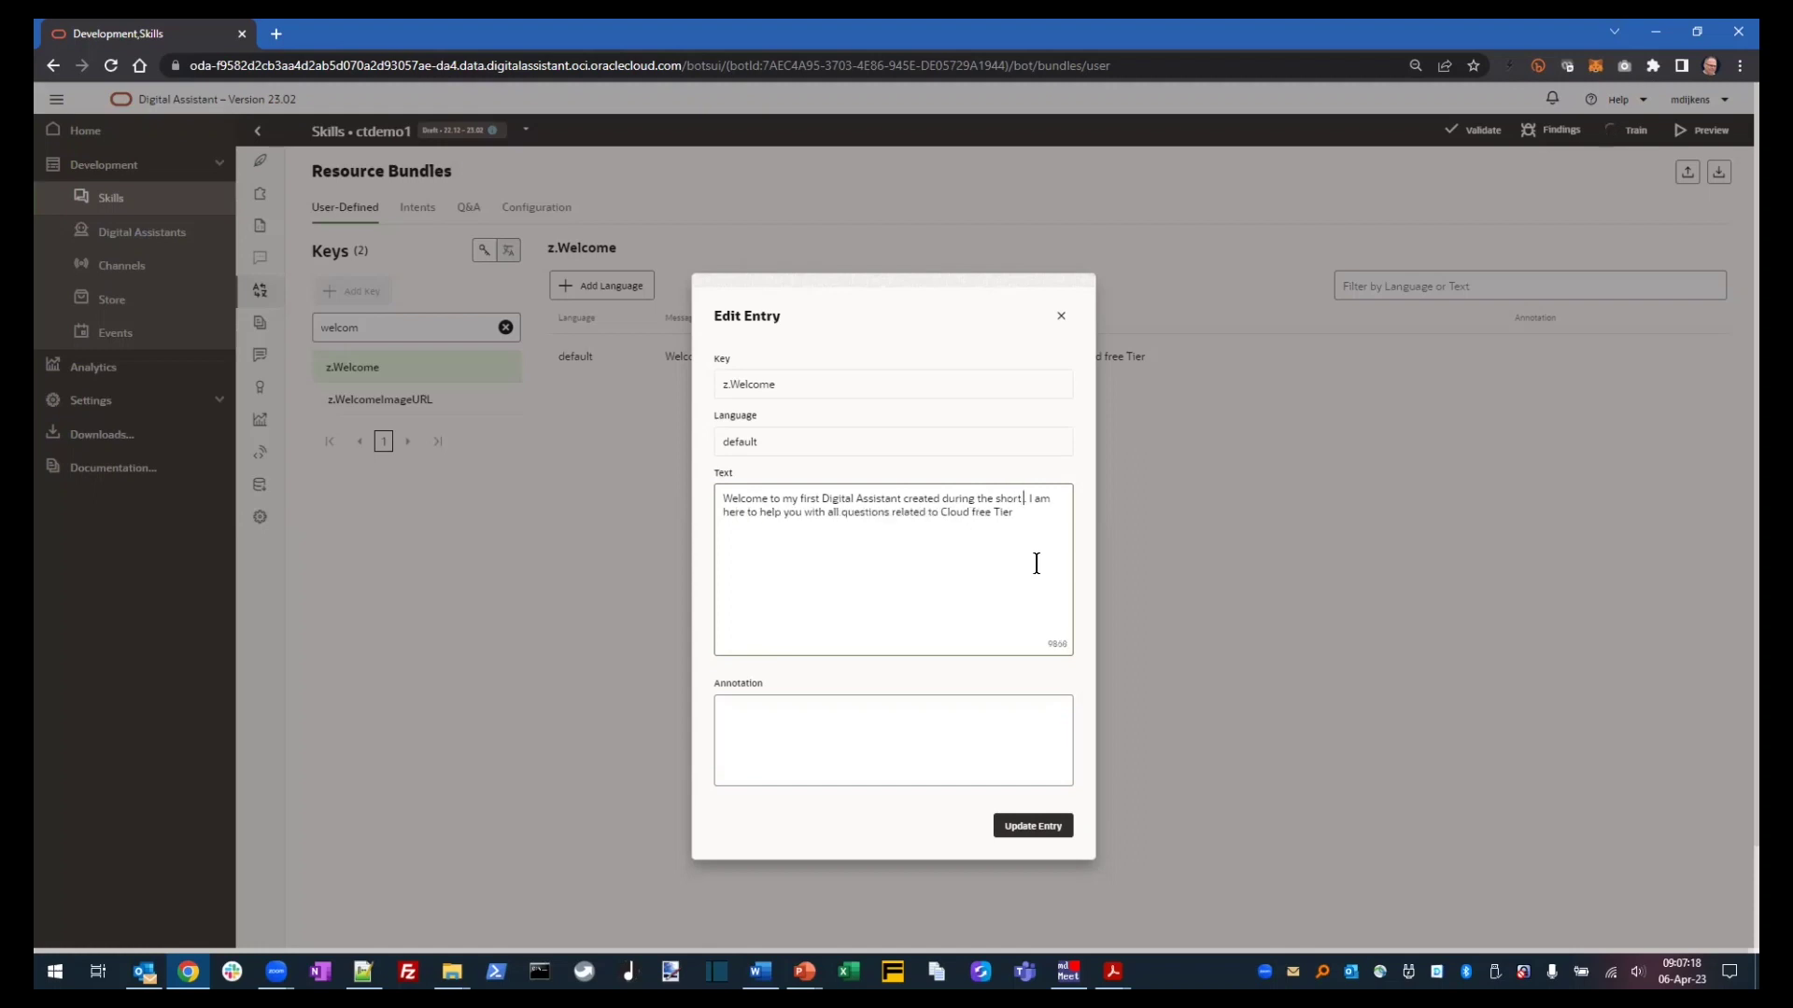
type("training")
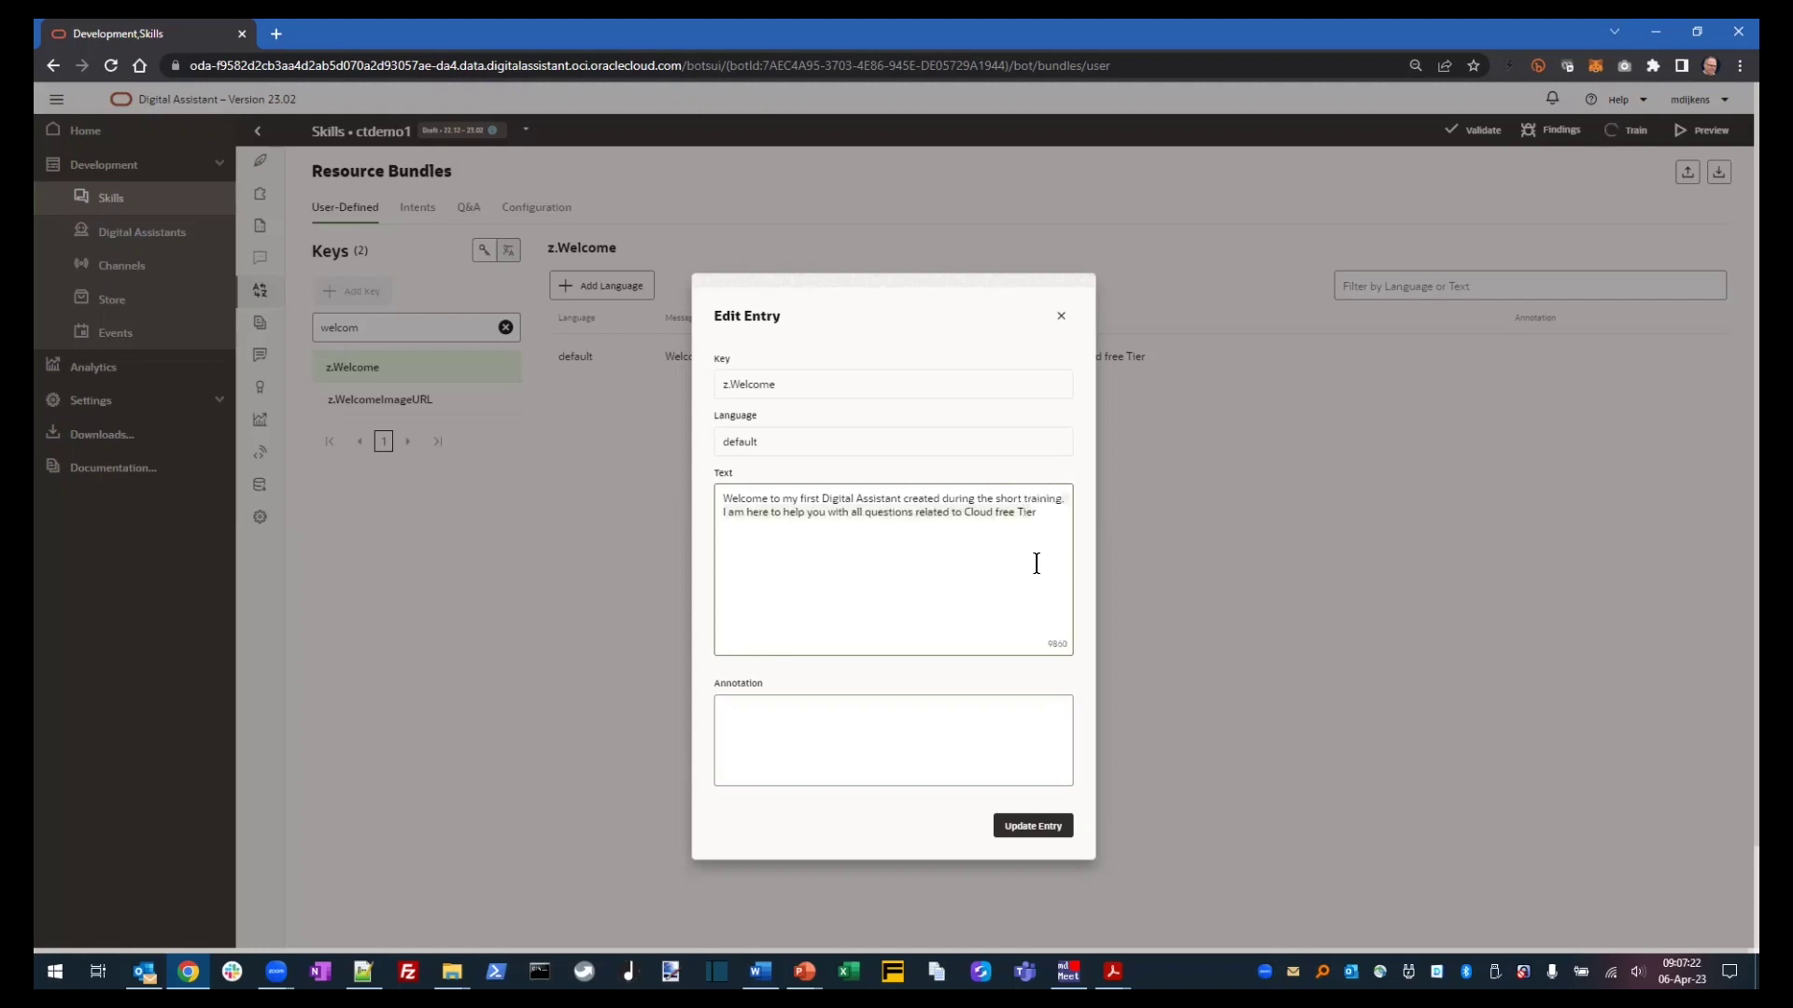
key("Delete")
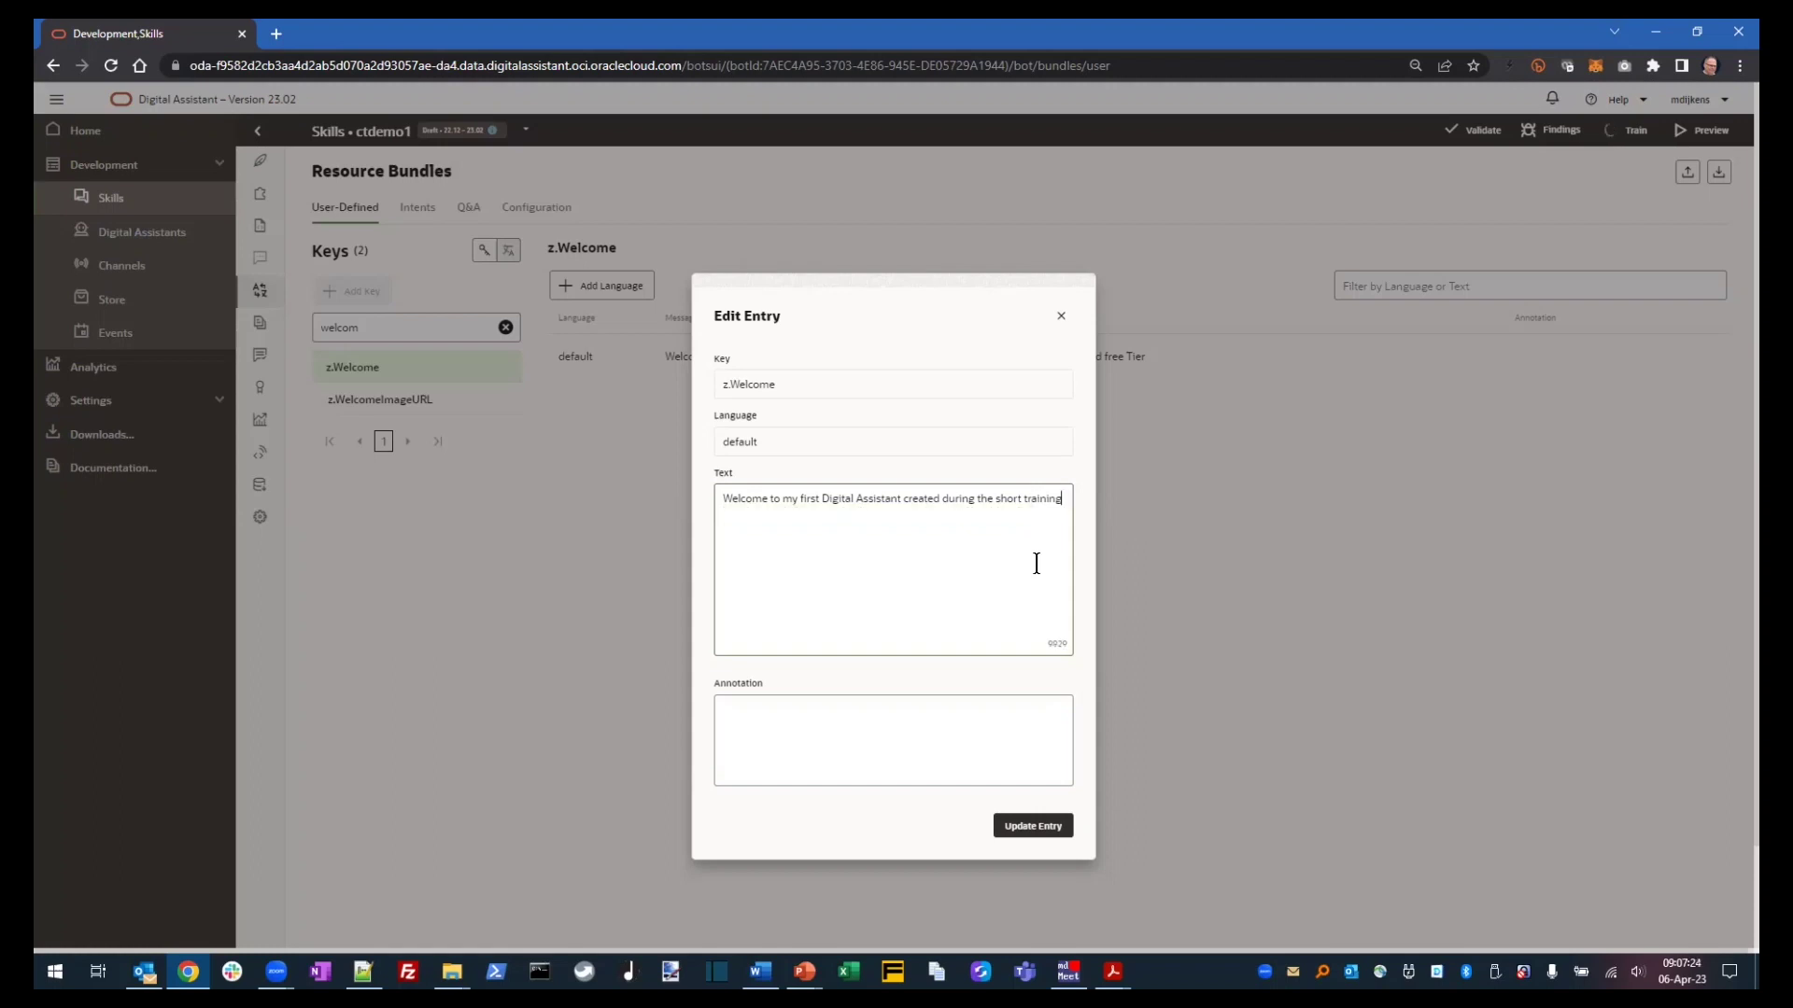
left_click(1033, 826)
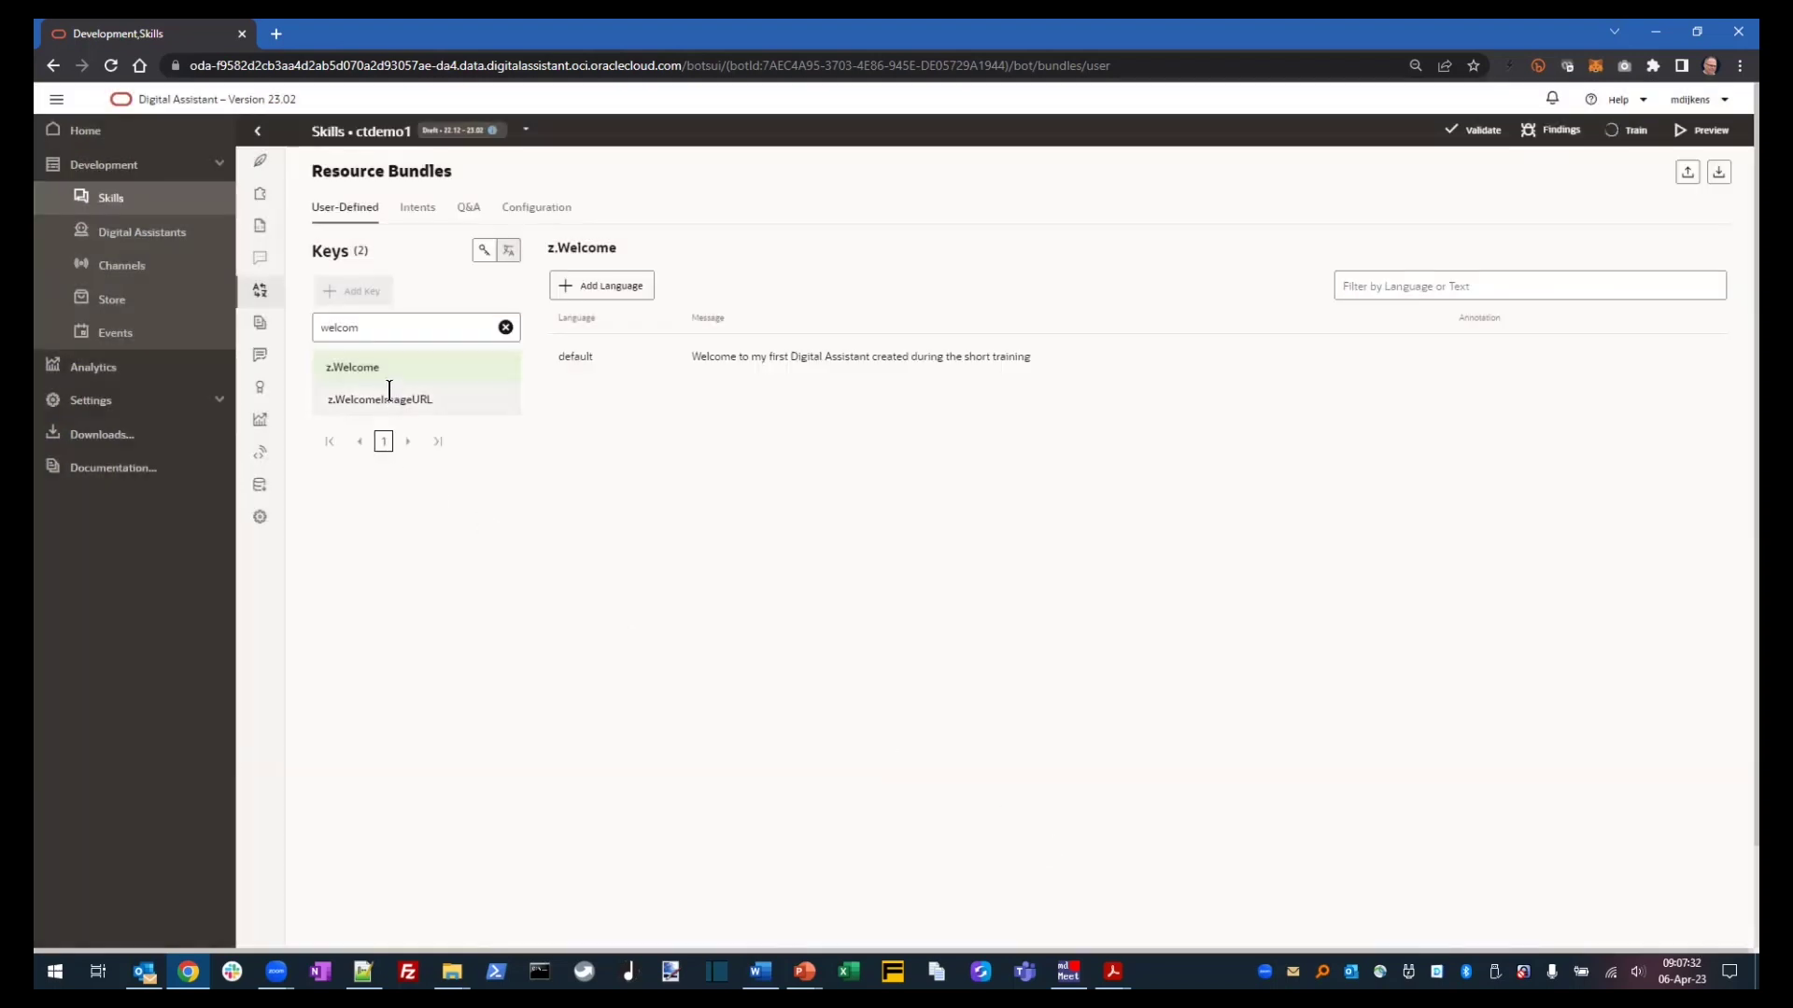
- View the z.WelcomeImageURL entry and read the guide's instructions on the welcome image and previewing the skill
left_click(391, 398)
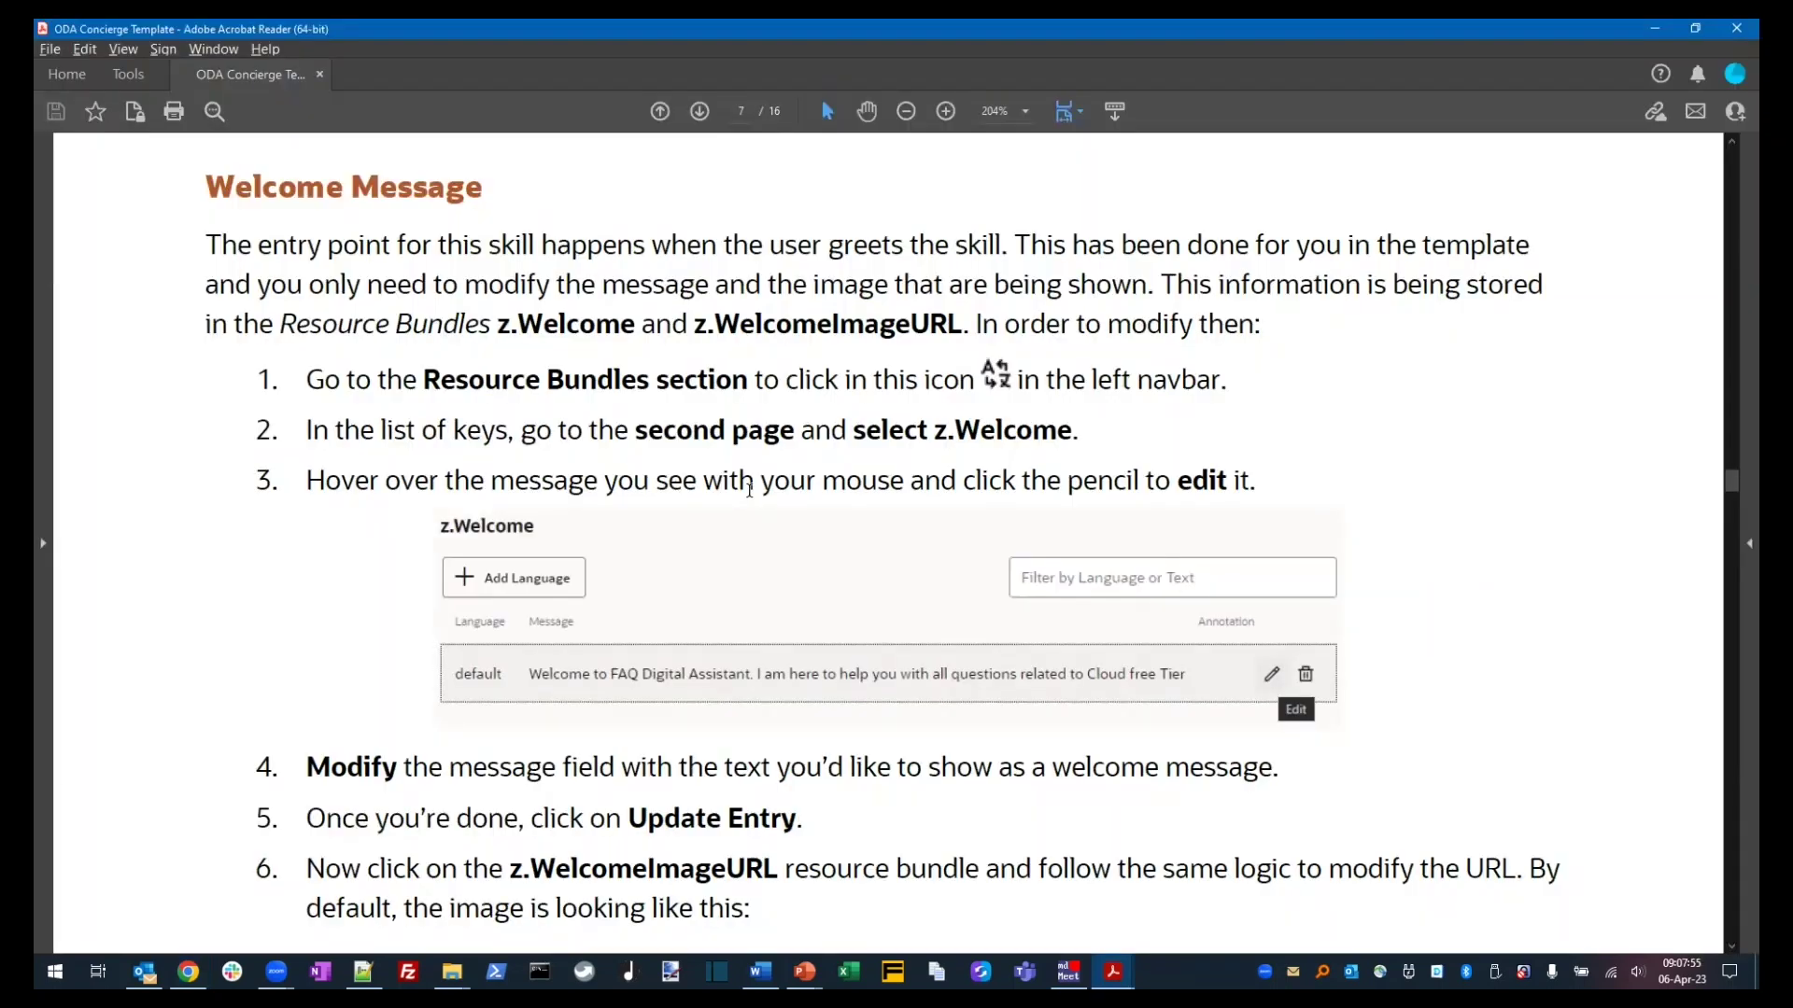
scroll(749, 490, "down", 5)
scroll(749, 490, "down", 10)
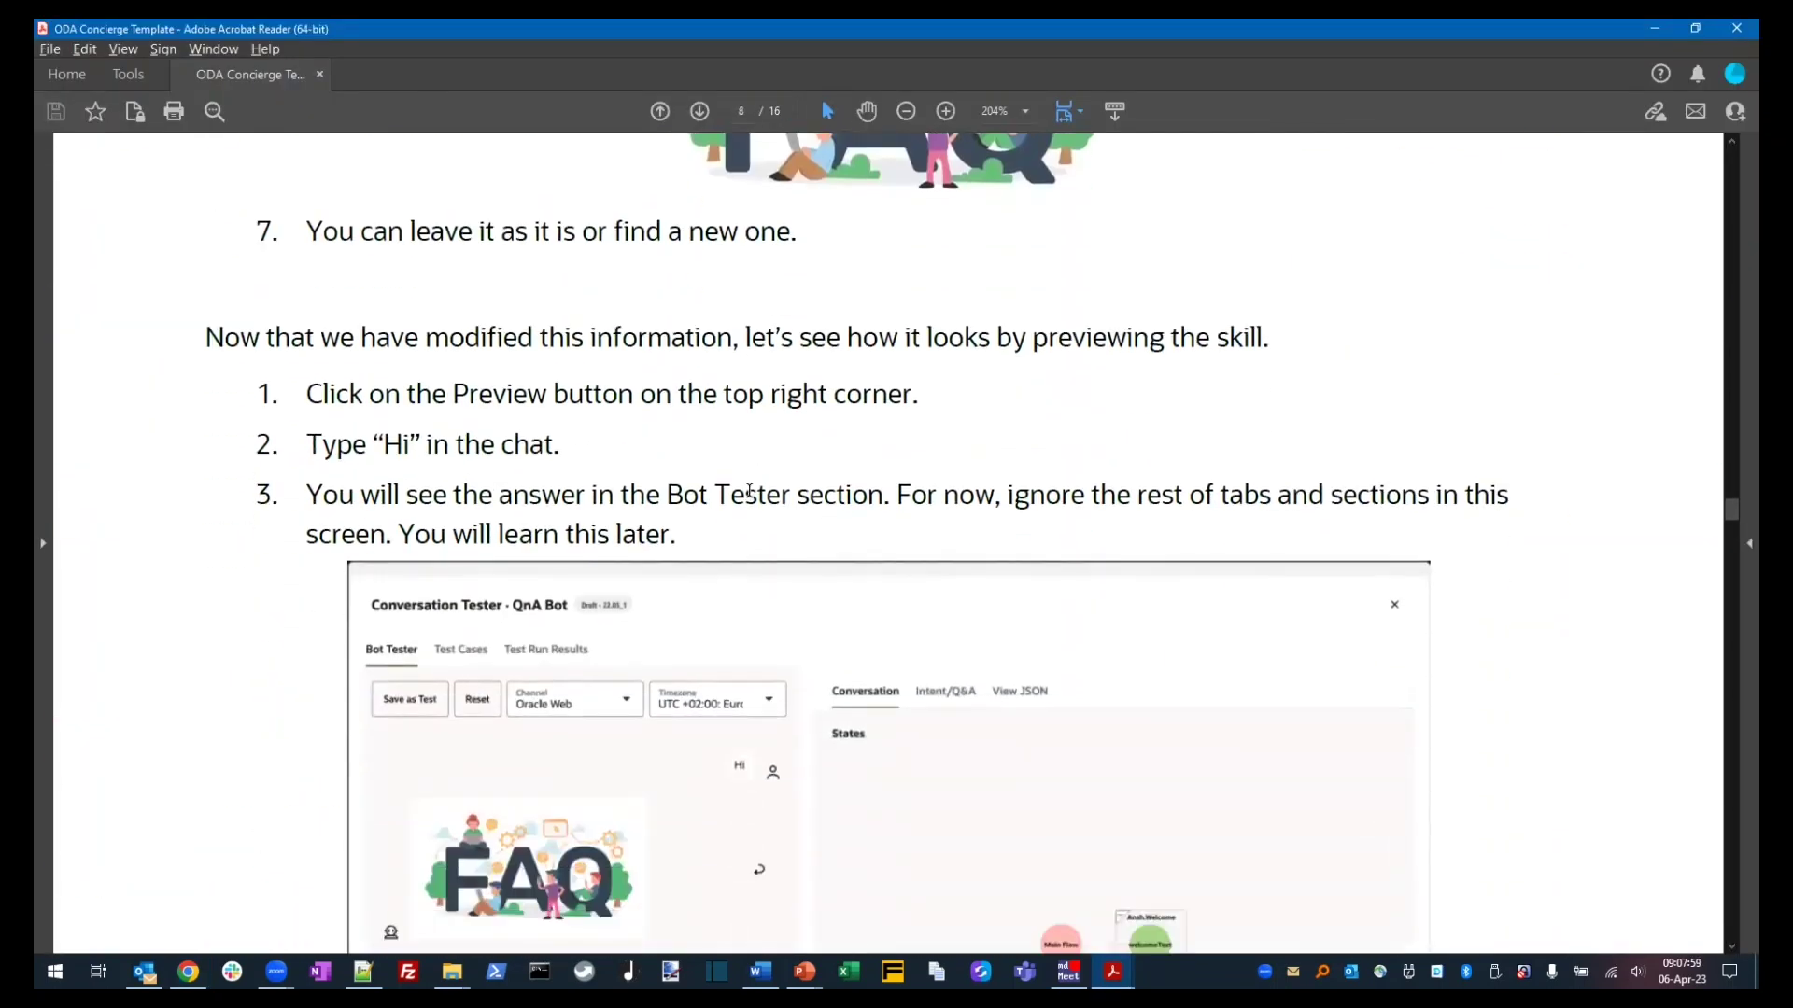
scroll(749, 490, "down", 2)
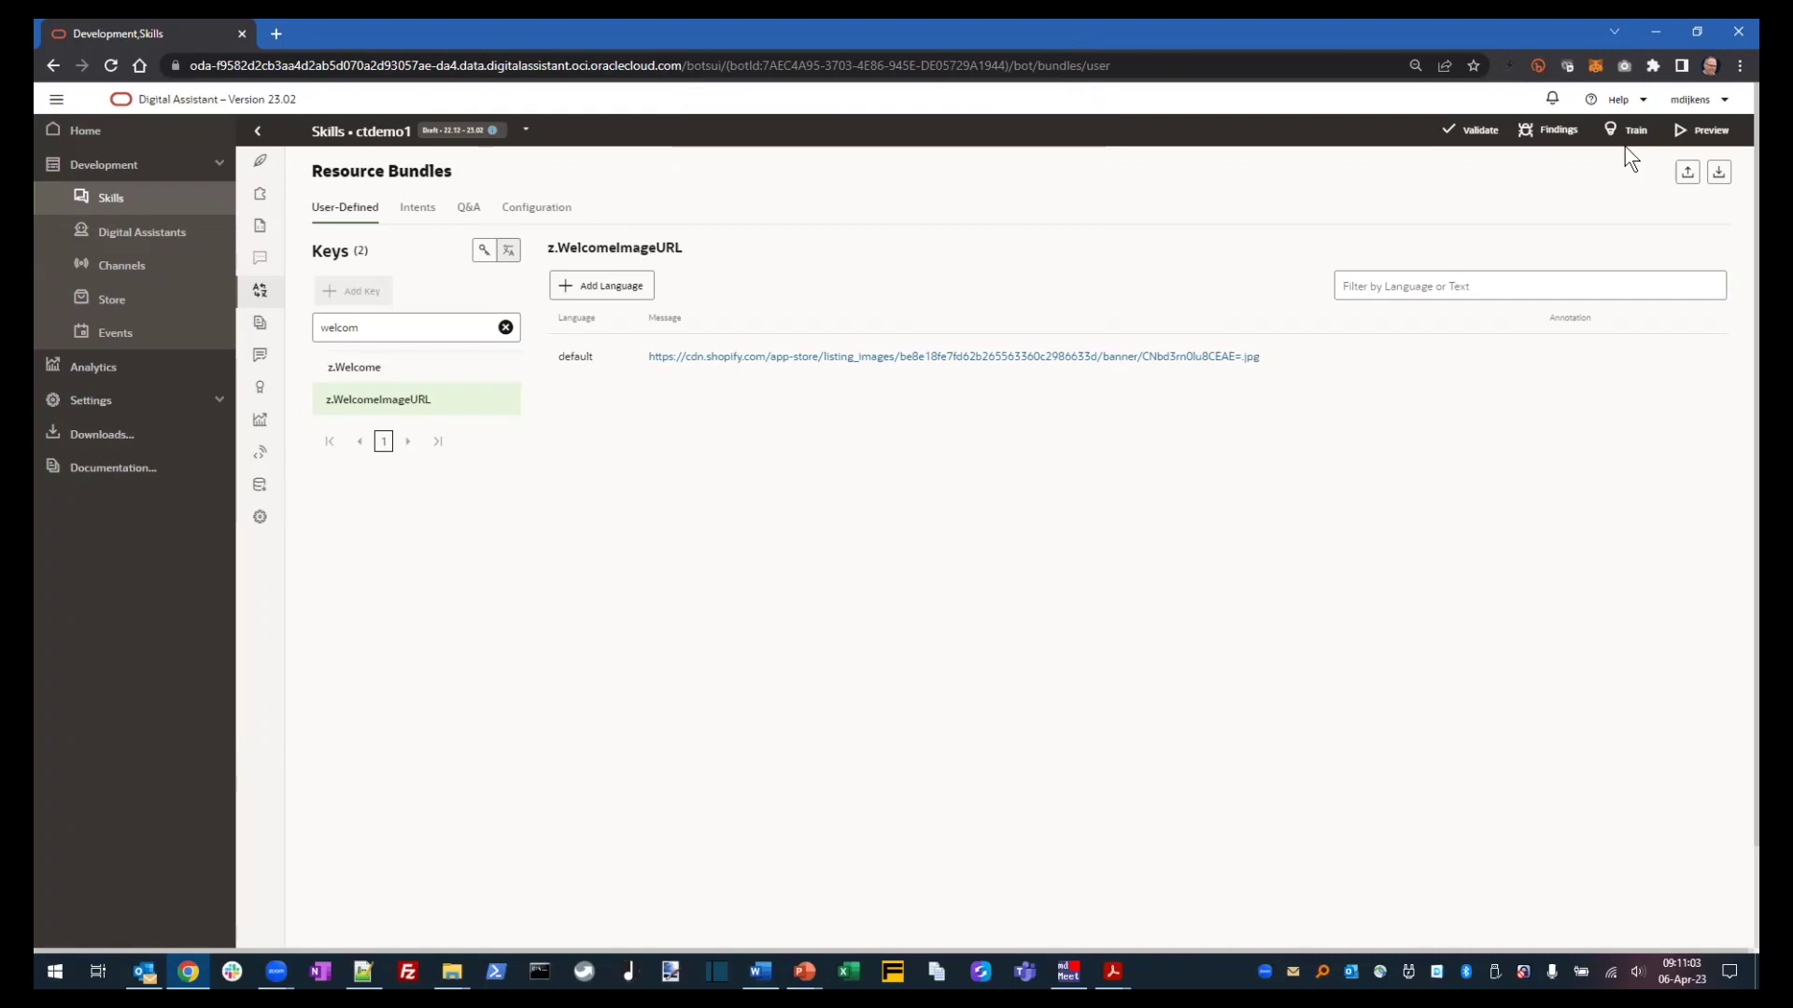
- Preview the ctdemo1 skill in the Conversation Tester and send the message "hi"
left_click(1704, 135)
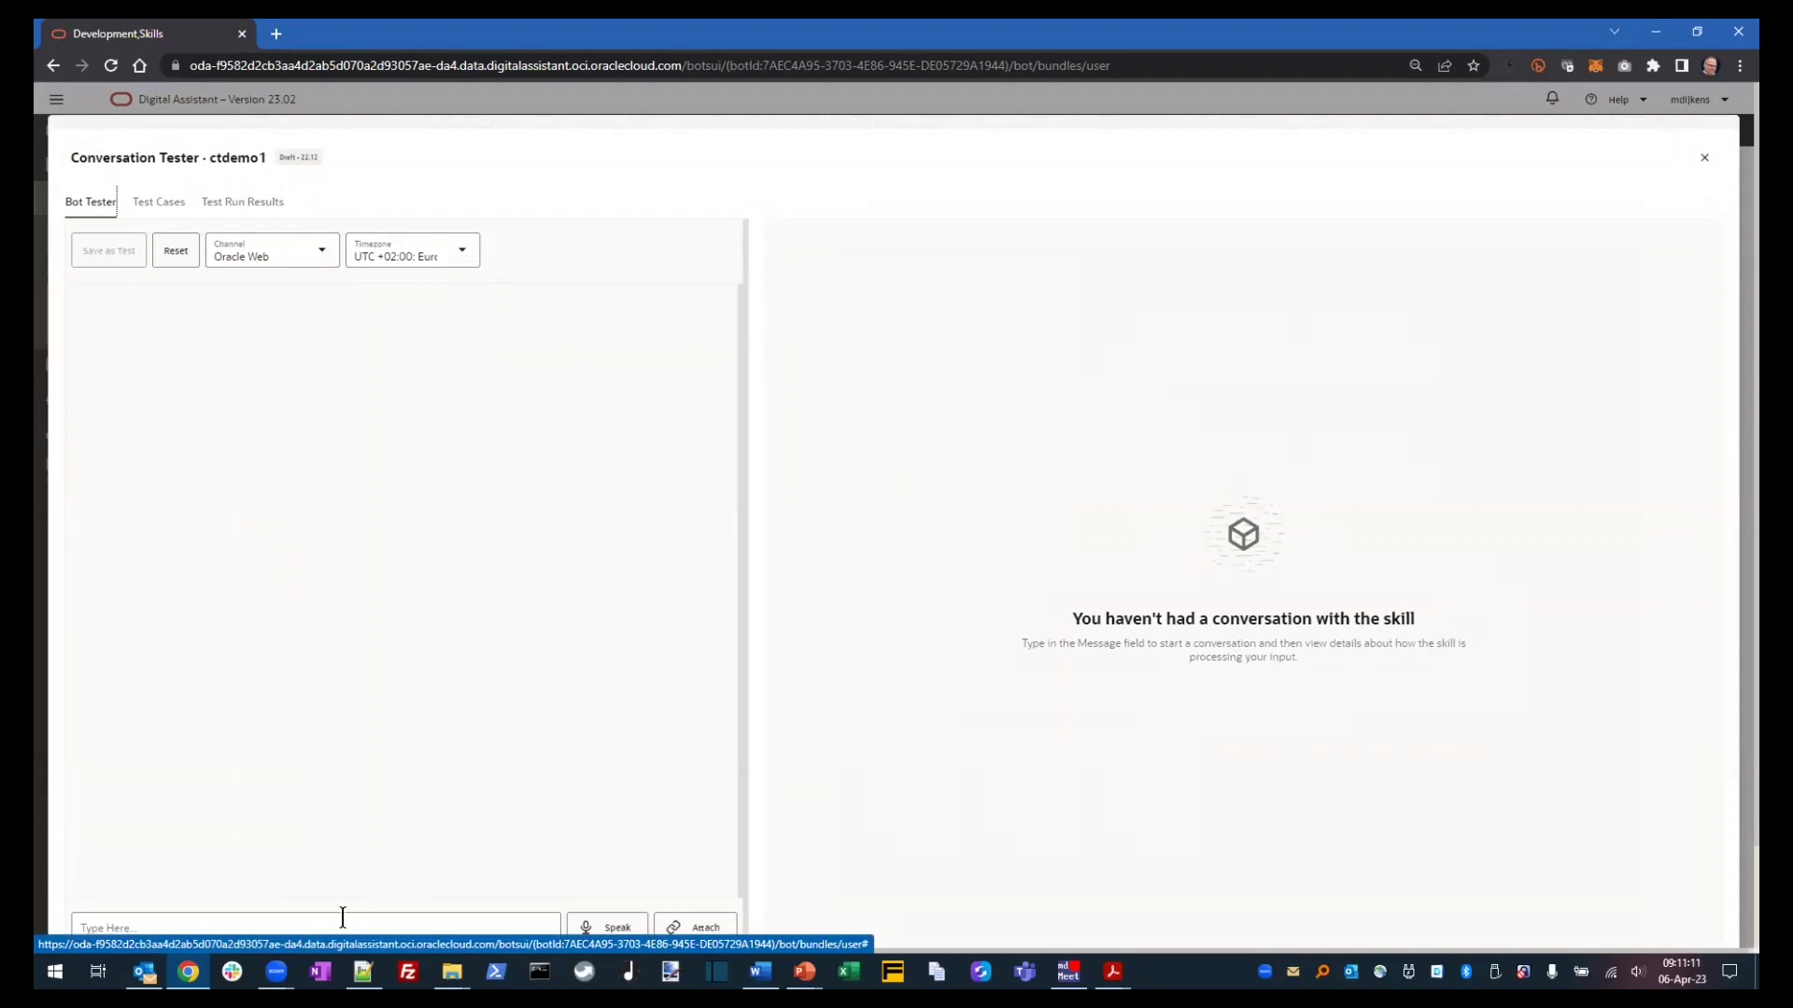
left_click(346, 922)
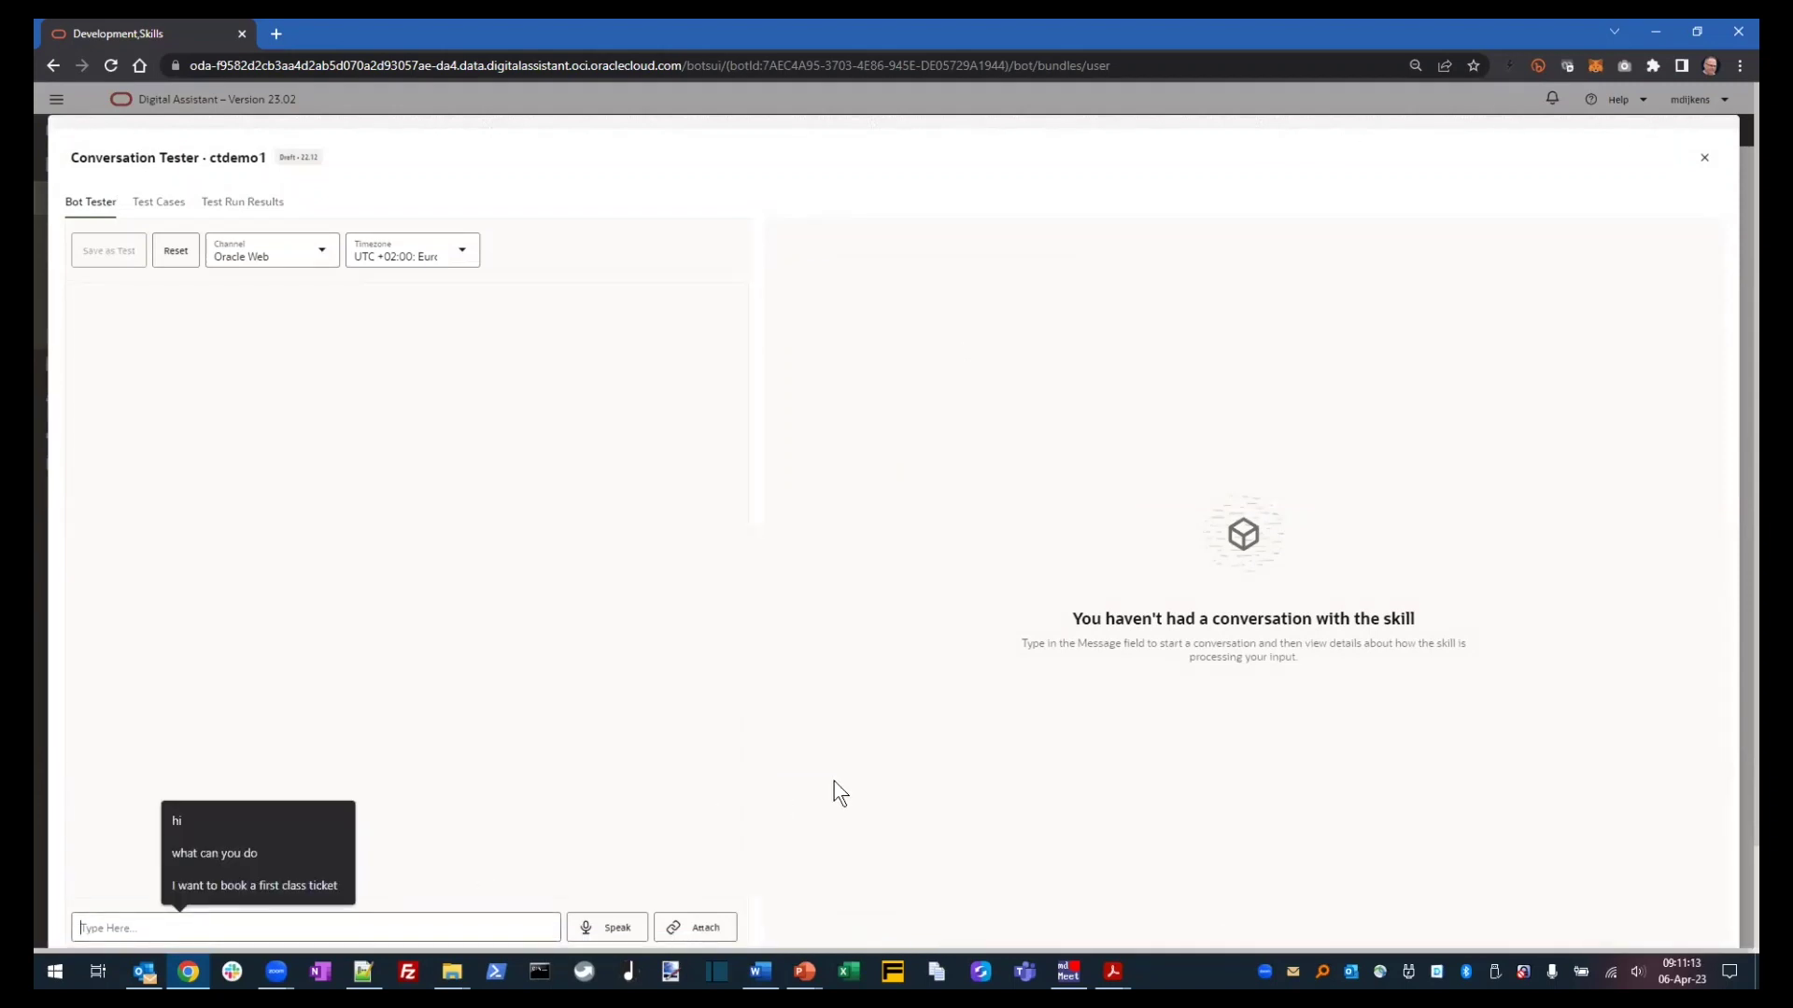
type("h")
key("Return")
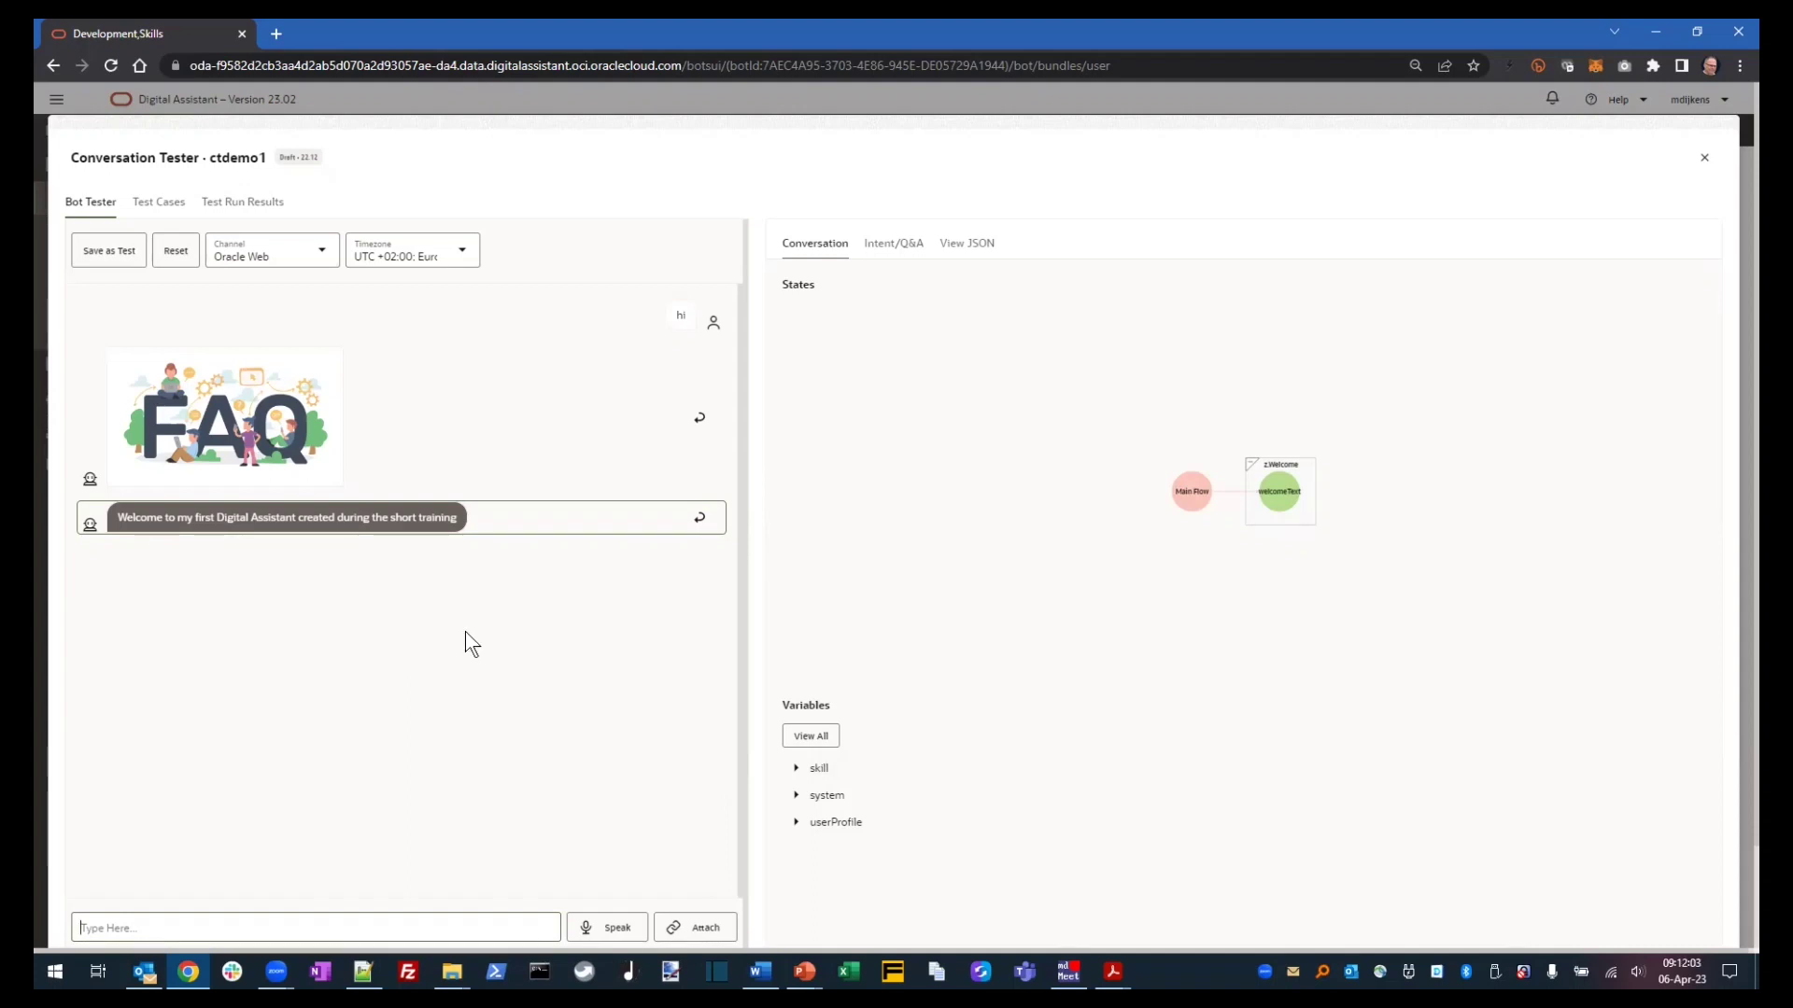
- Check the Sample_QnA.pdf questions, then ask the bot "what is free tier" in the Conversation Tester
key("alt+Tab")
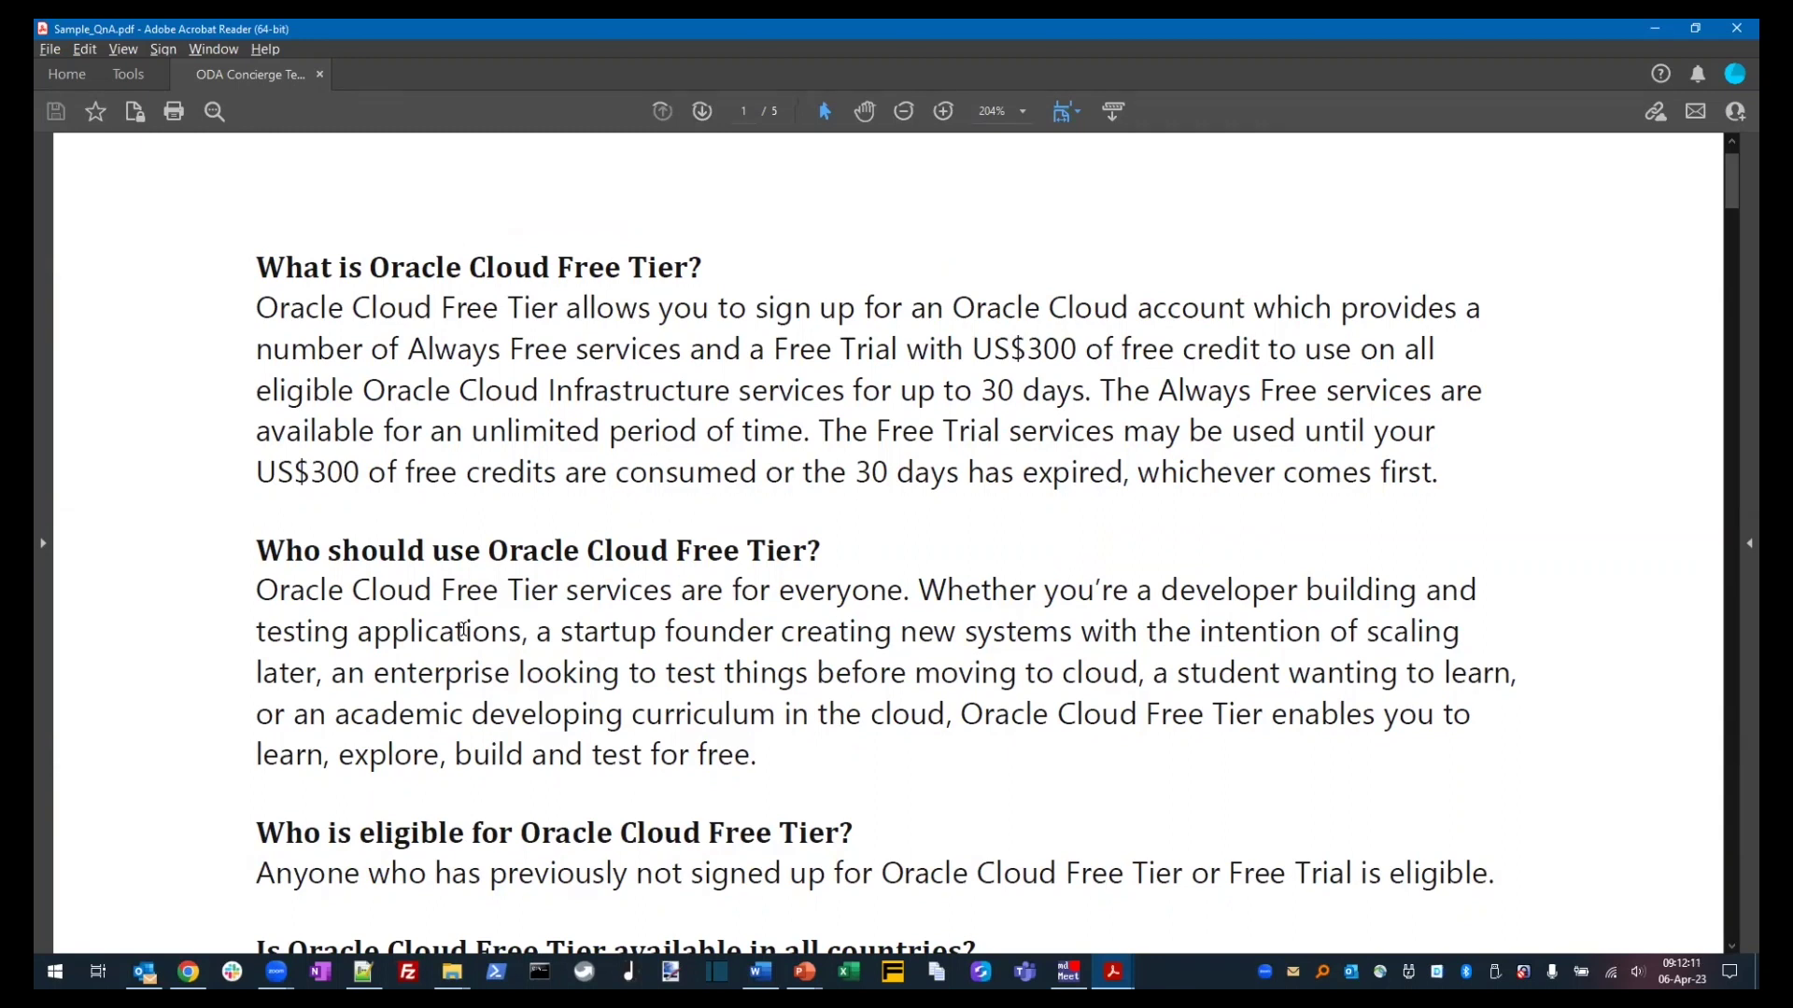
key("alt+Tab")
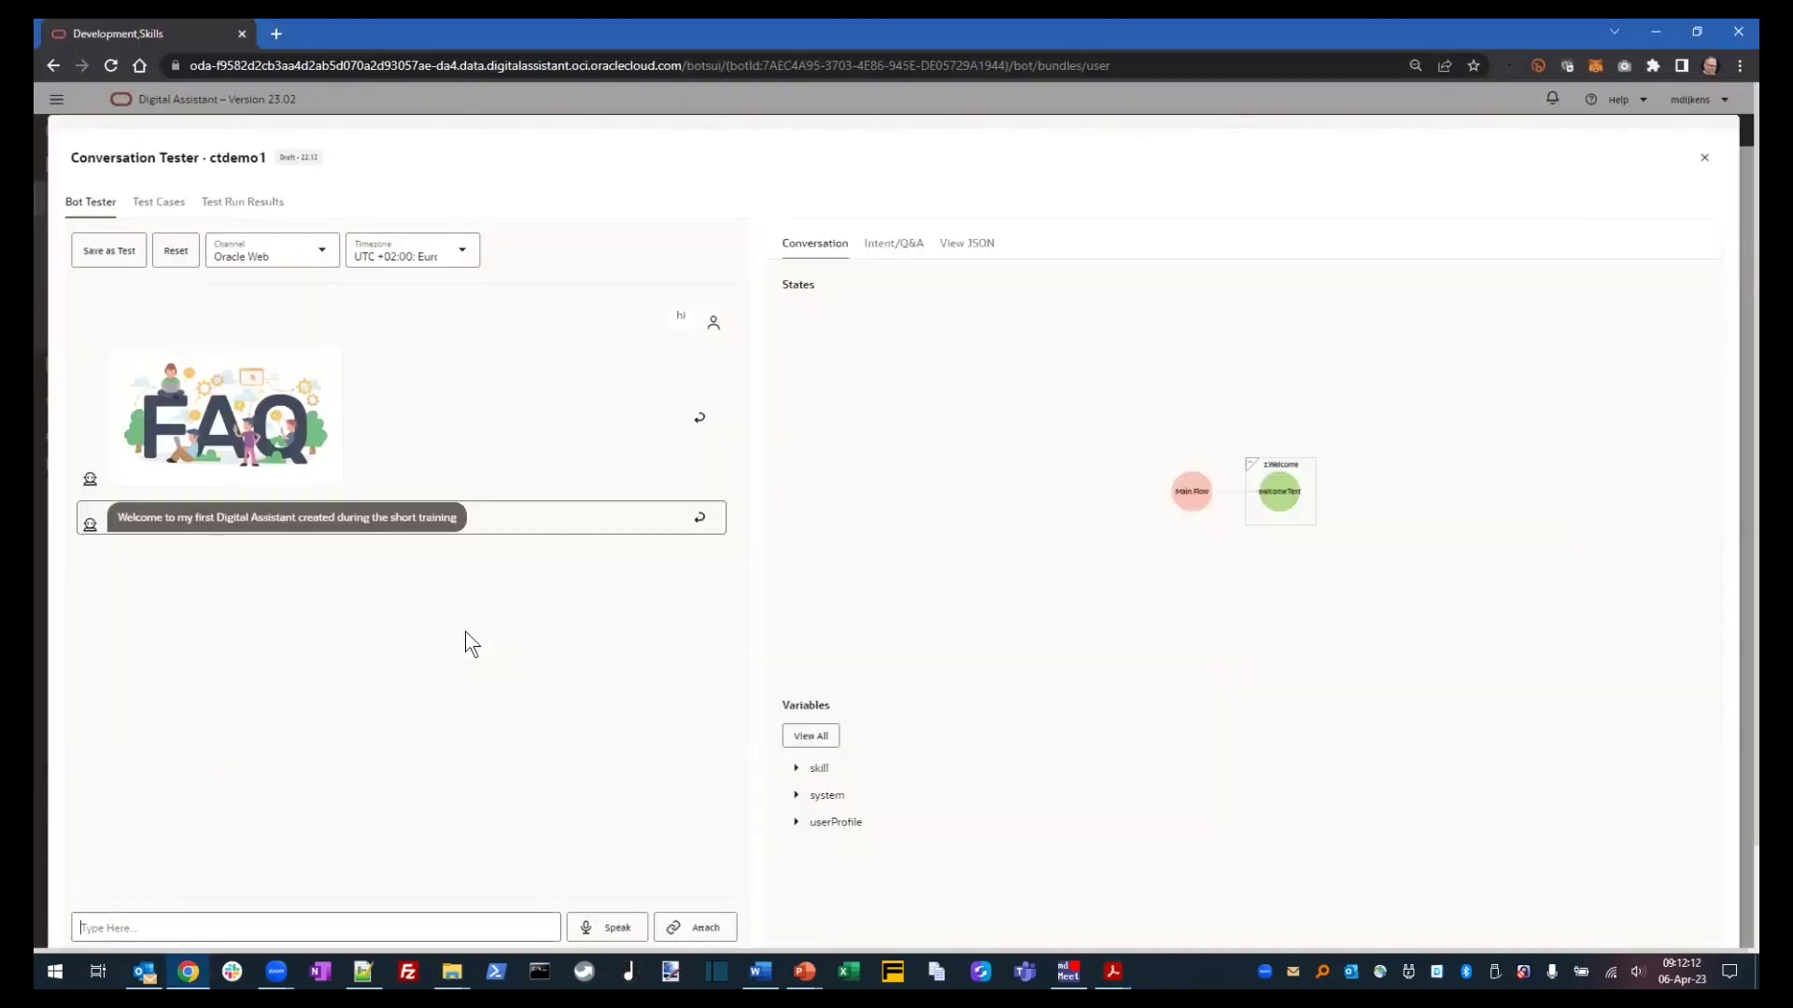
type("what is")
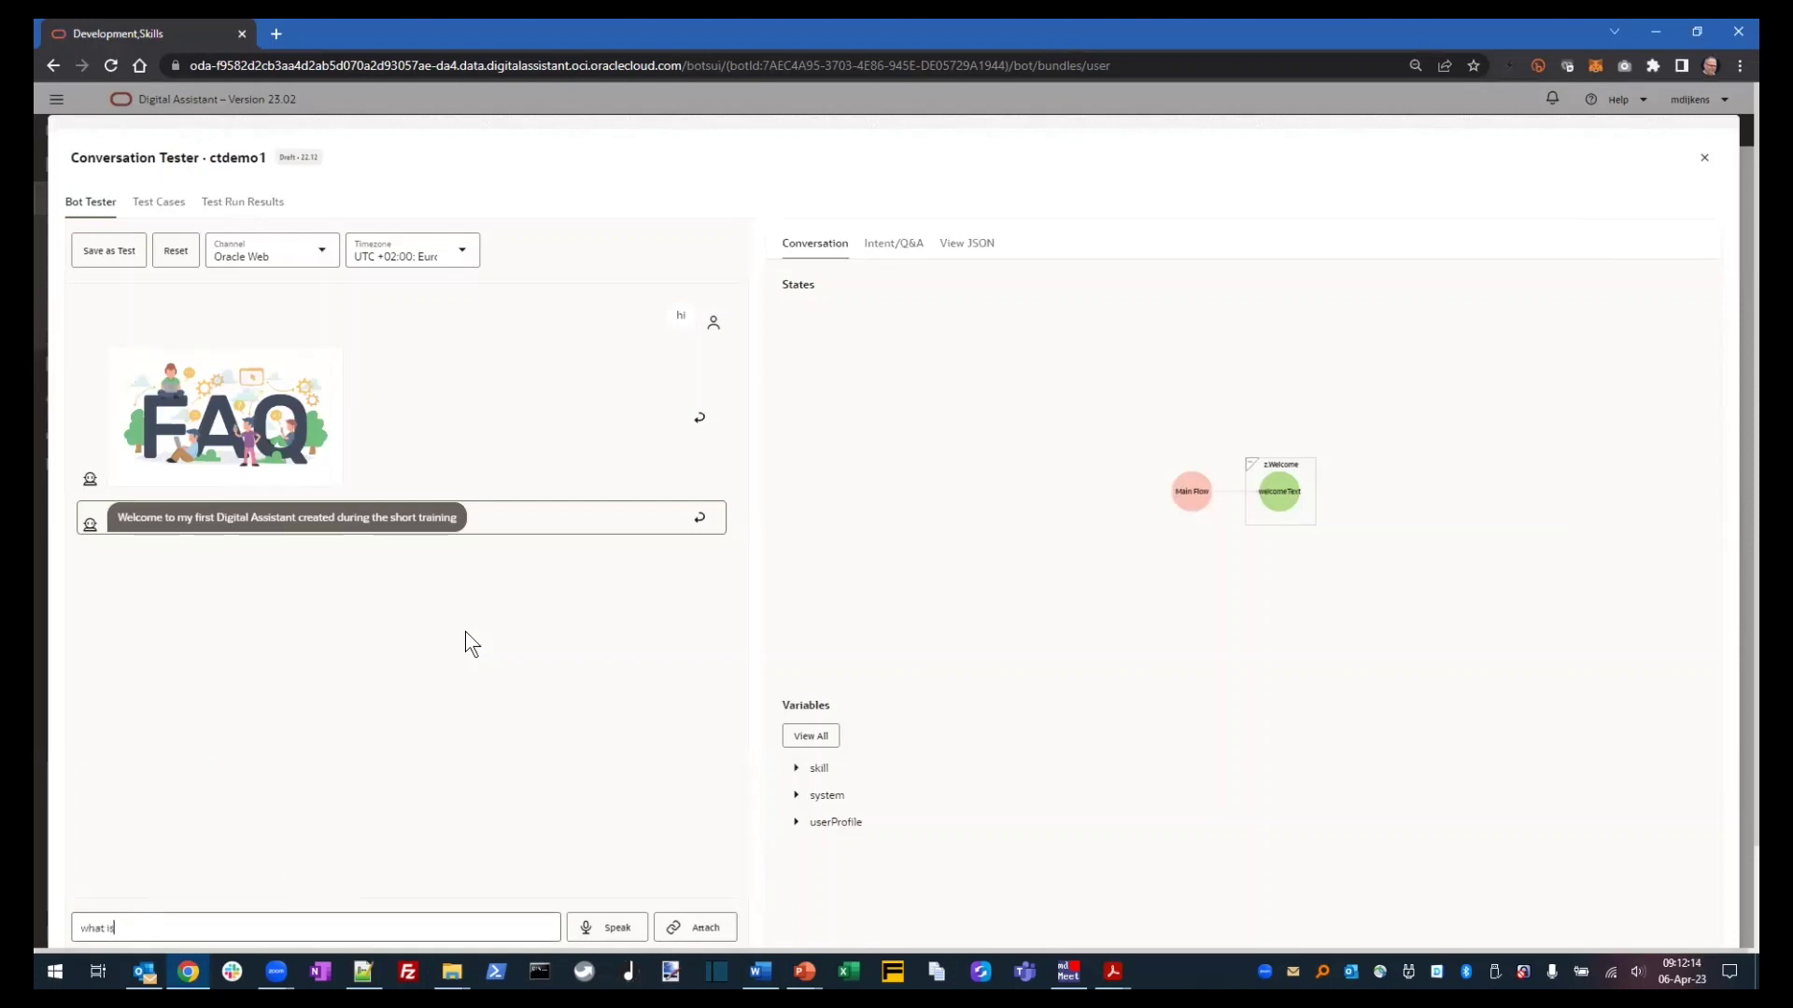
type(" fieet")
key("BackSpace")
type("tier")
key("Return")
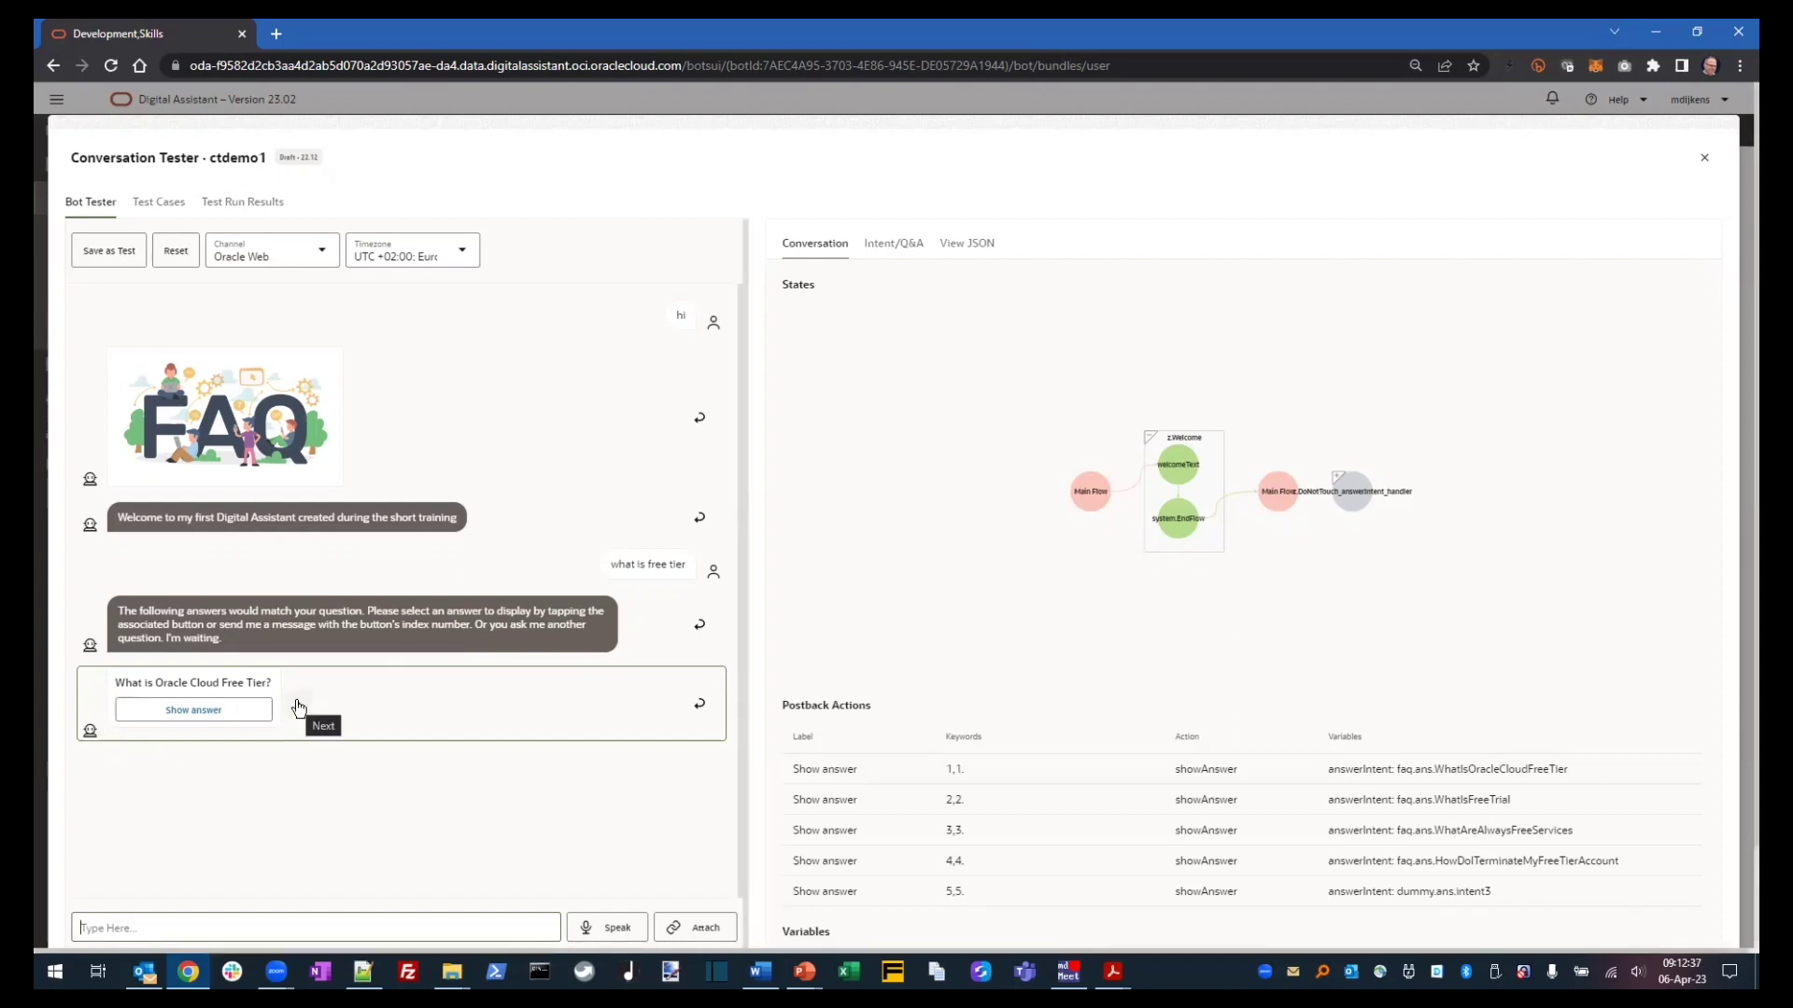
- Browse the suggested answers to "What is Free Trial?", show its answer, and give it thumbs-up feedback
left_click(299, 707)
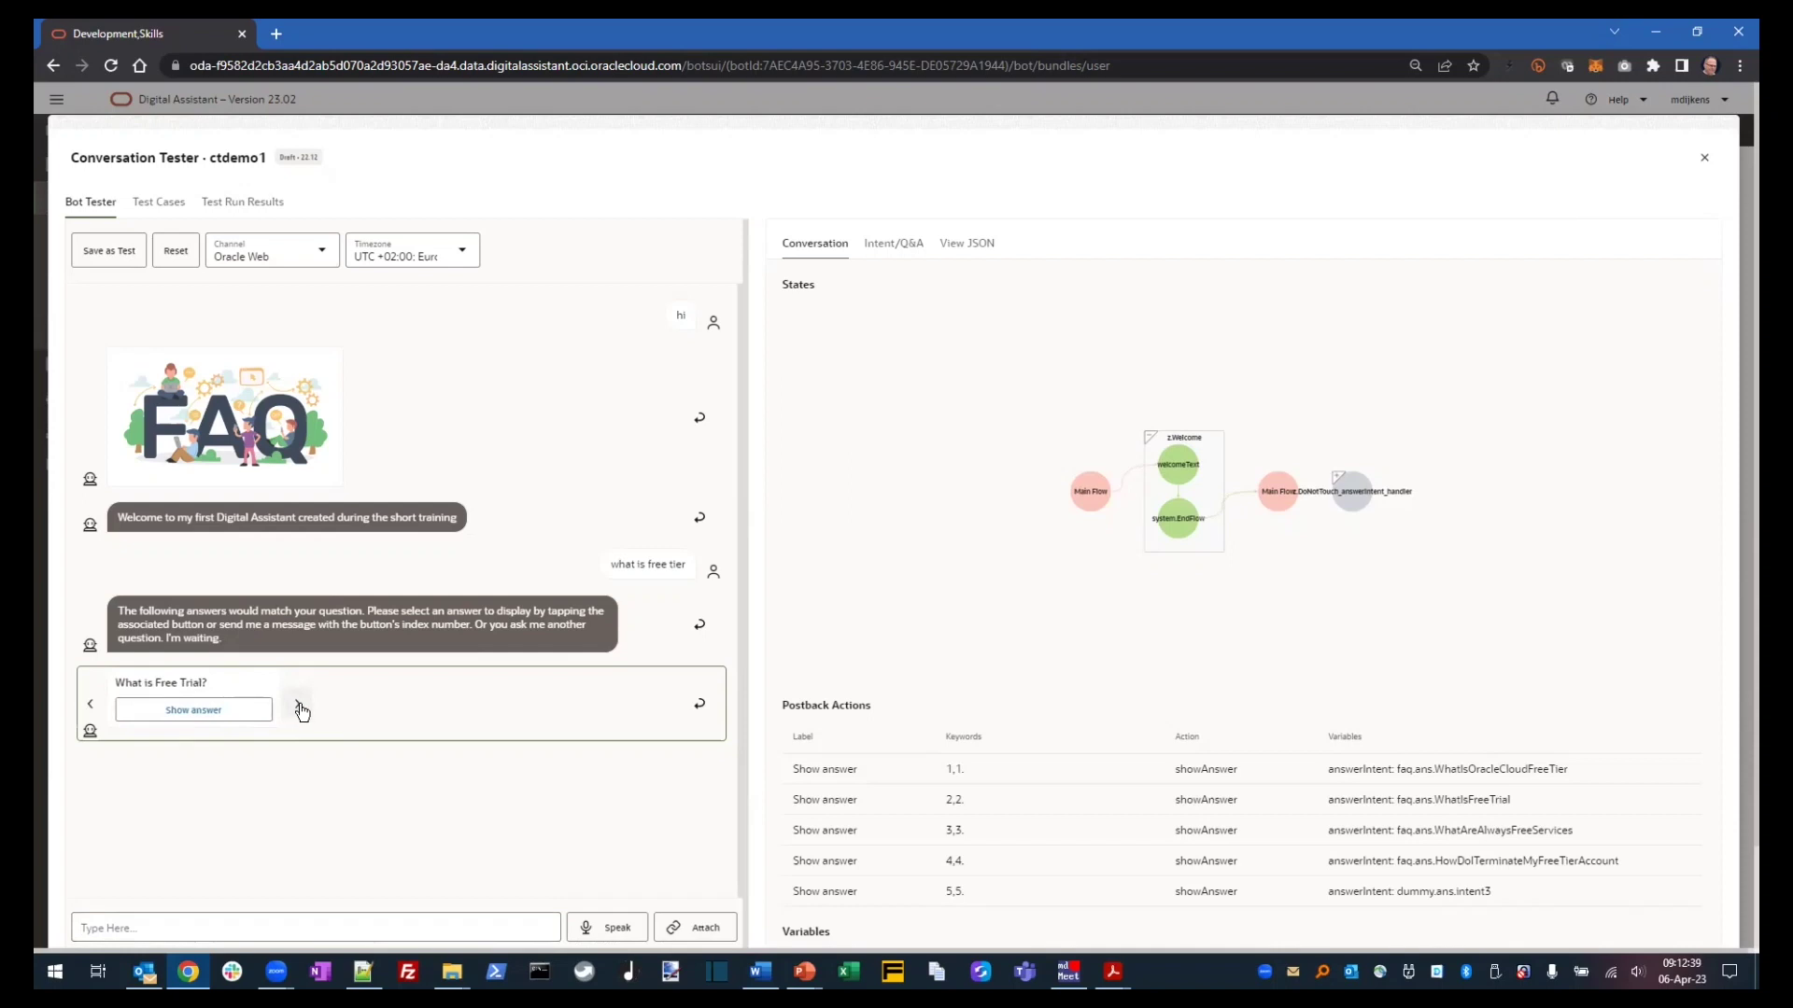
left_click(207, 715)
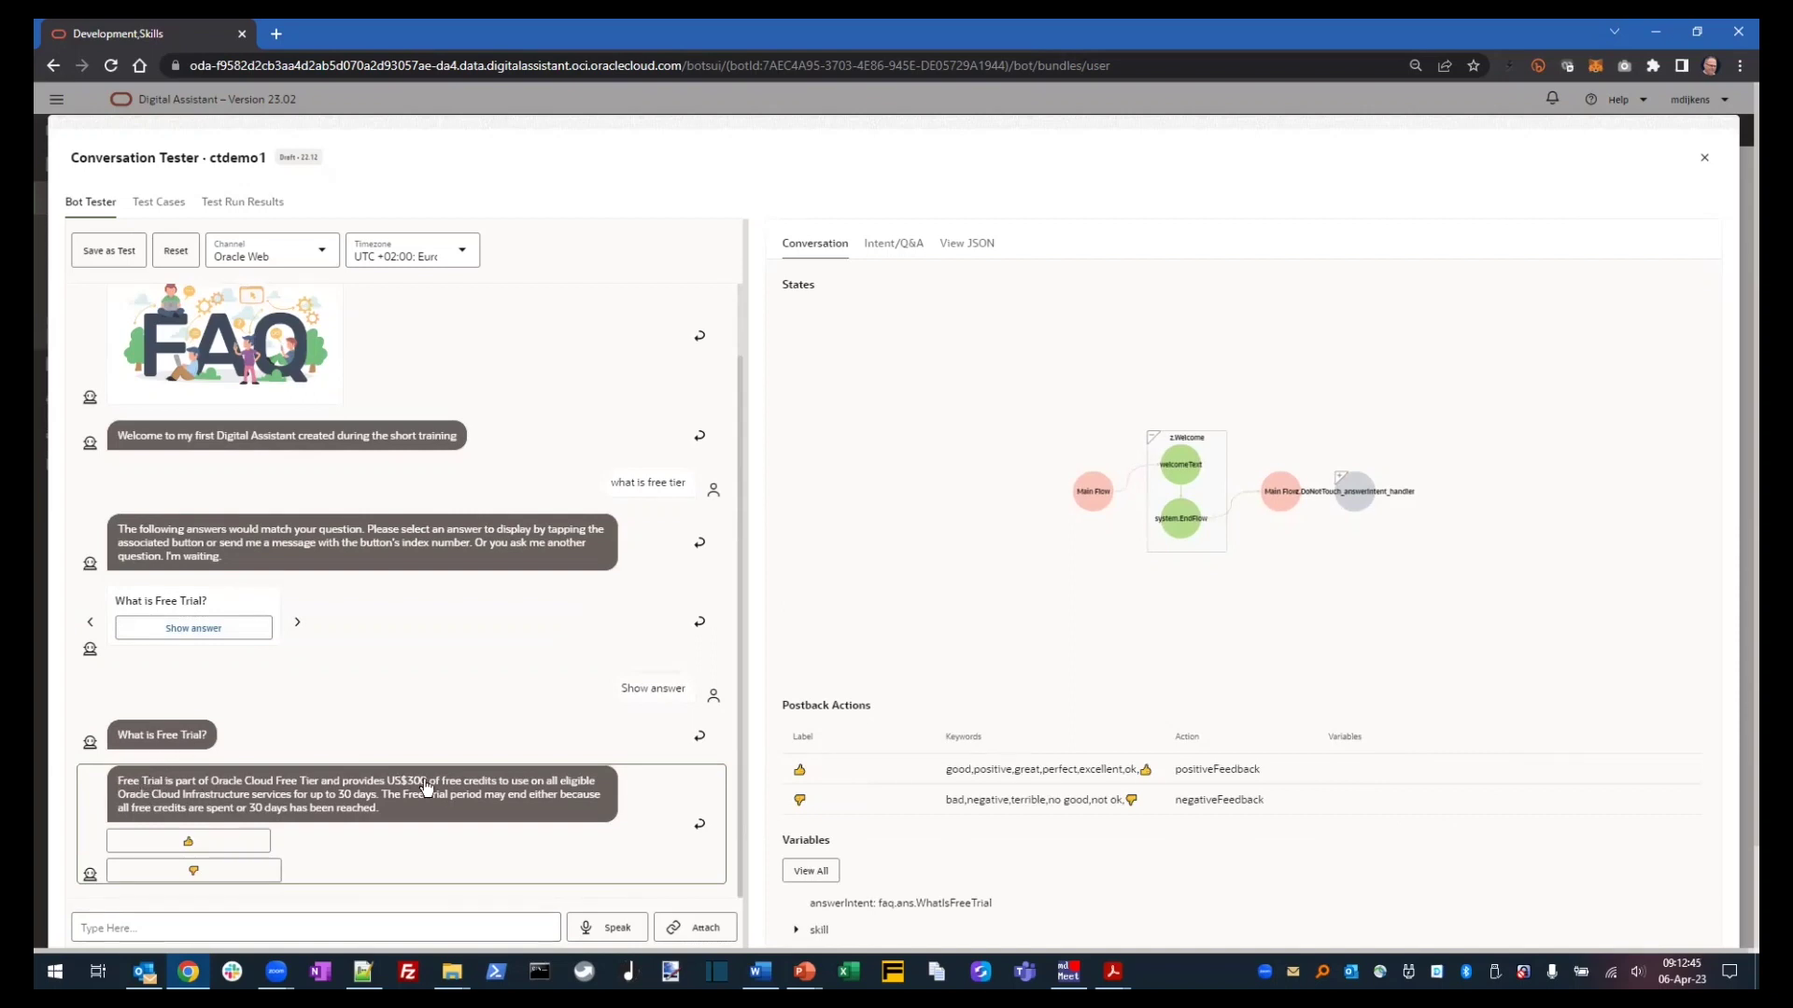
left_click(206, 849)
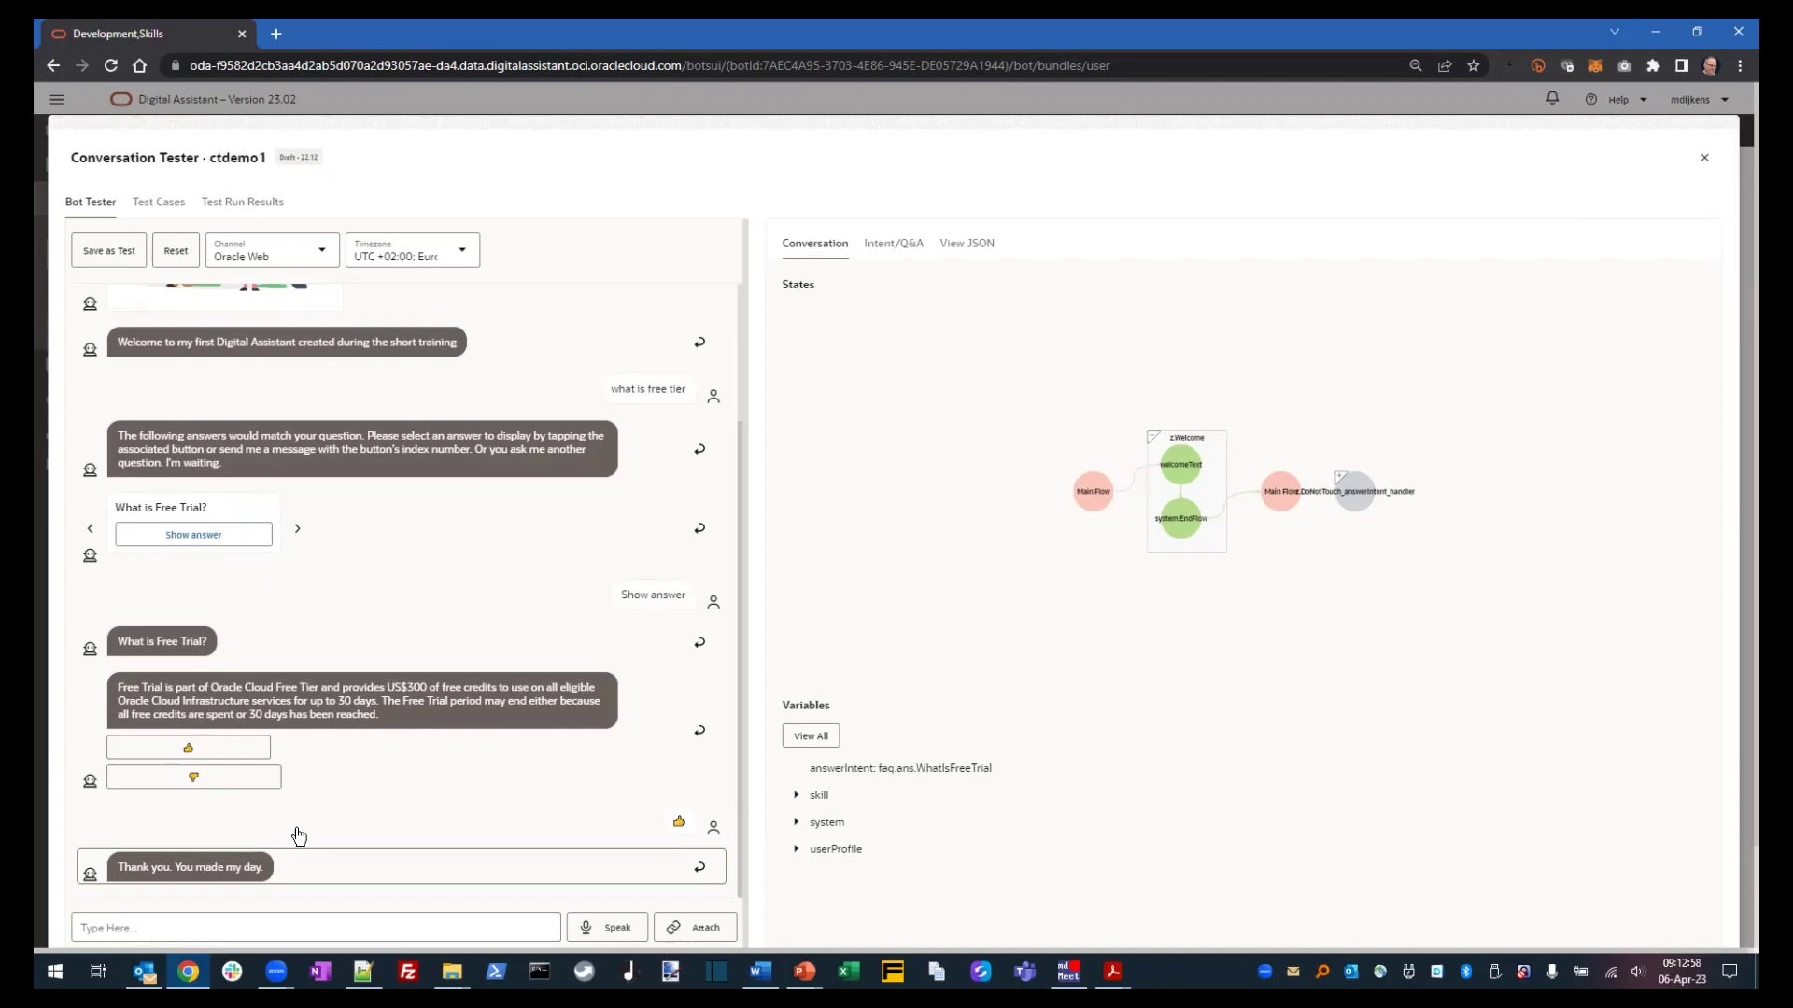
- Ask the bot "who can use it", then rephrase the question as "for who is cloud free tier"
left_click(306, 924)
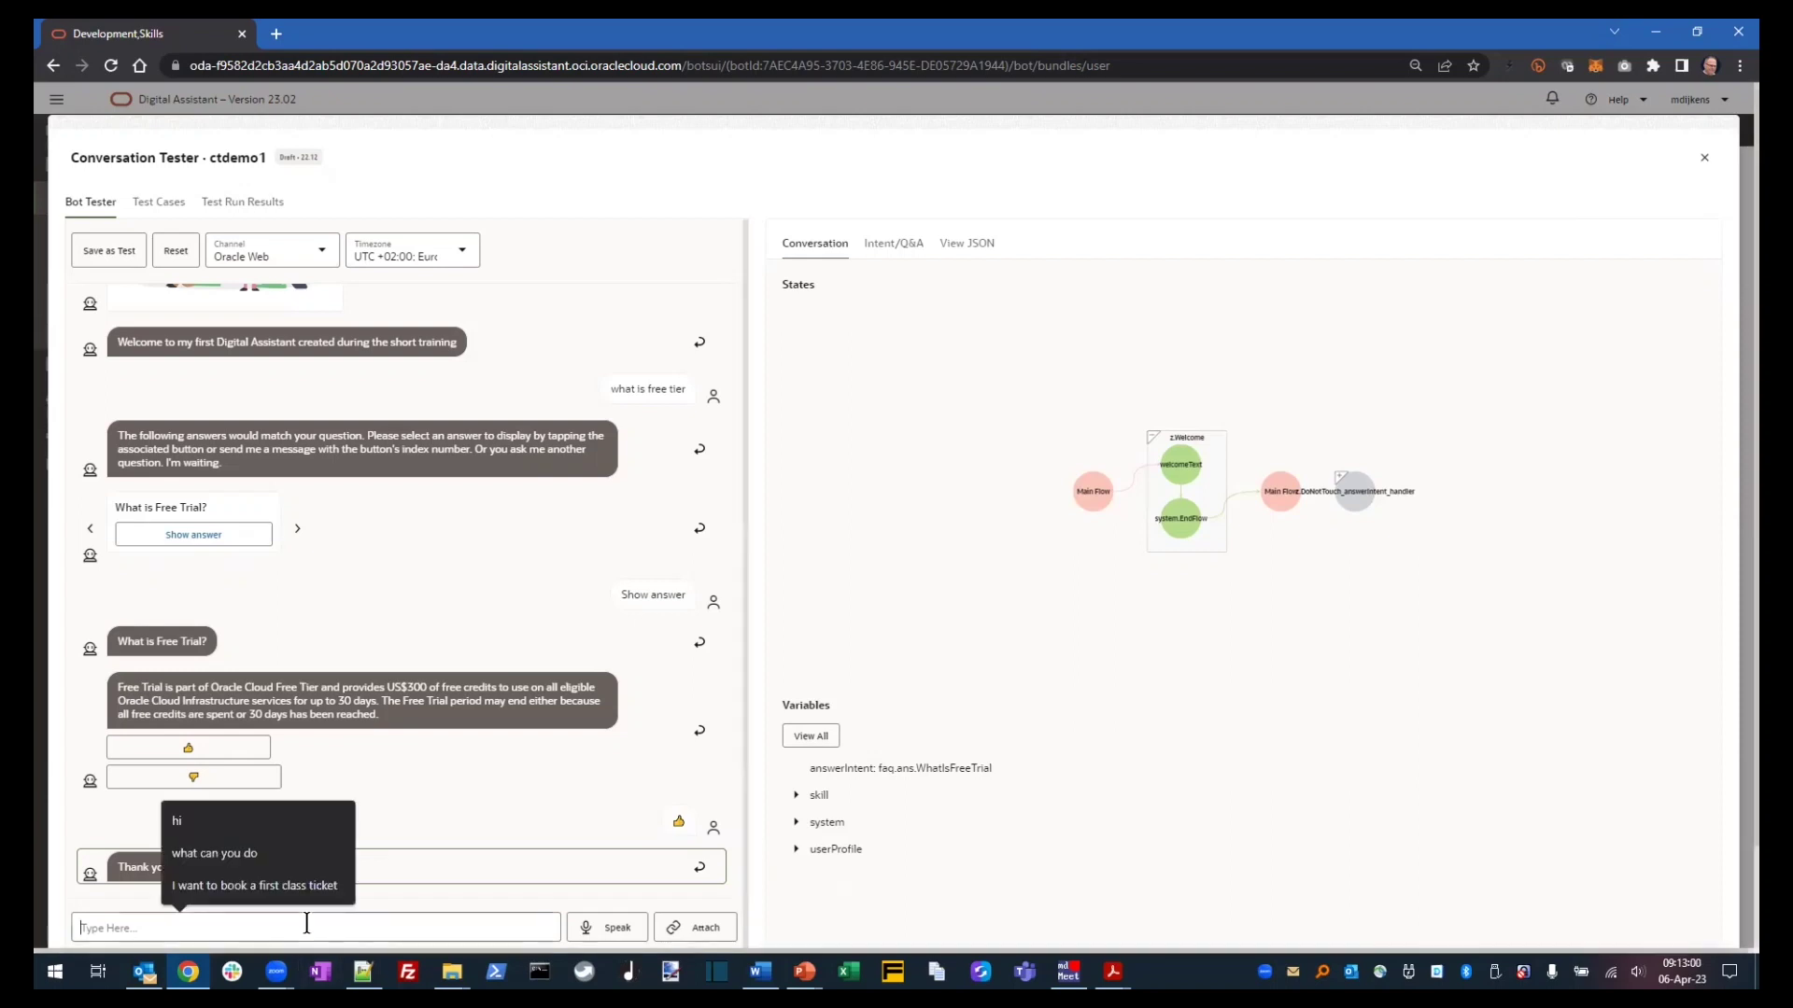
type("who can use it")
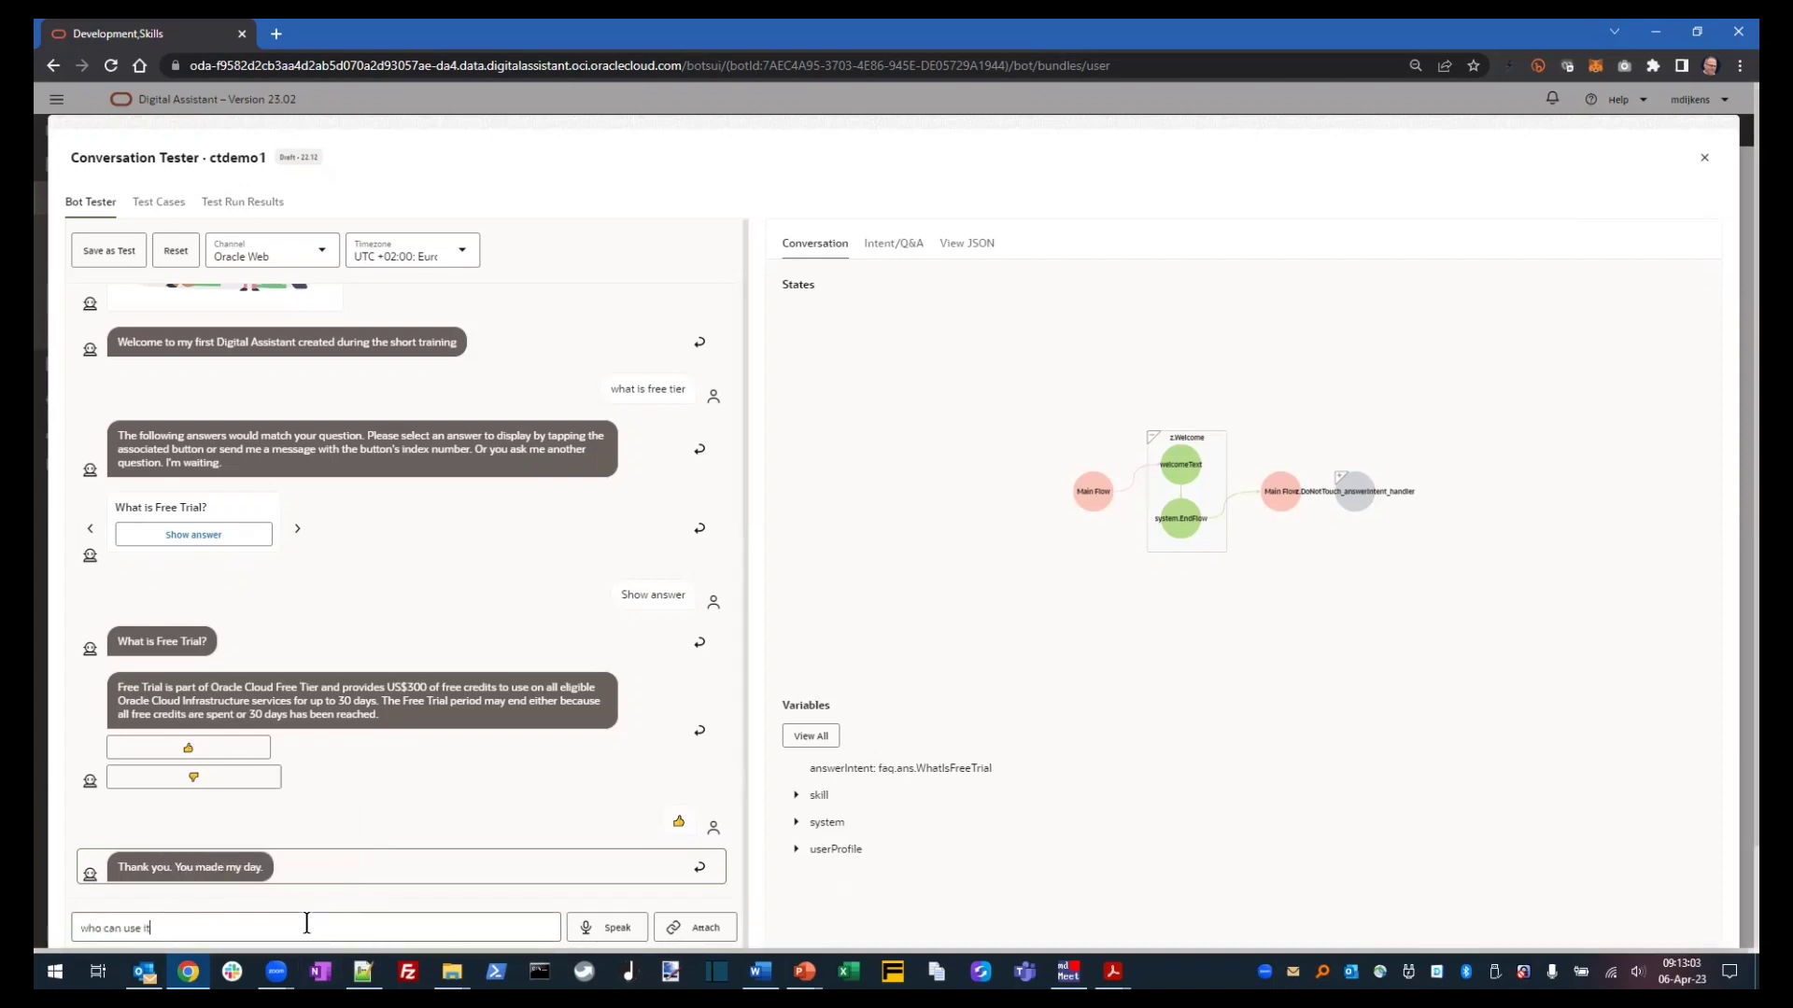
key("Return")
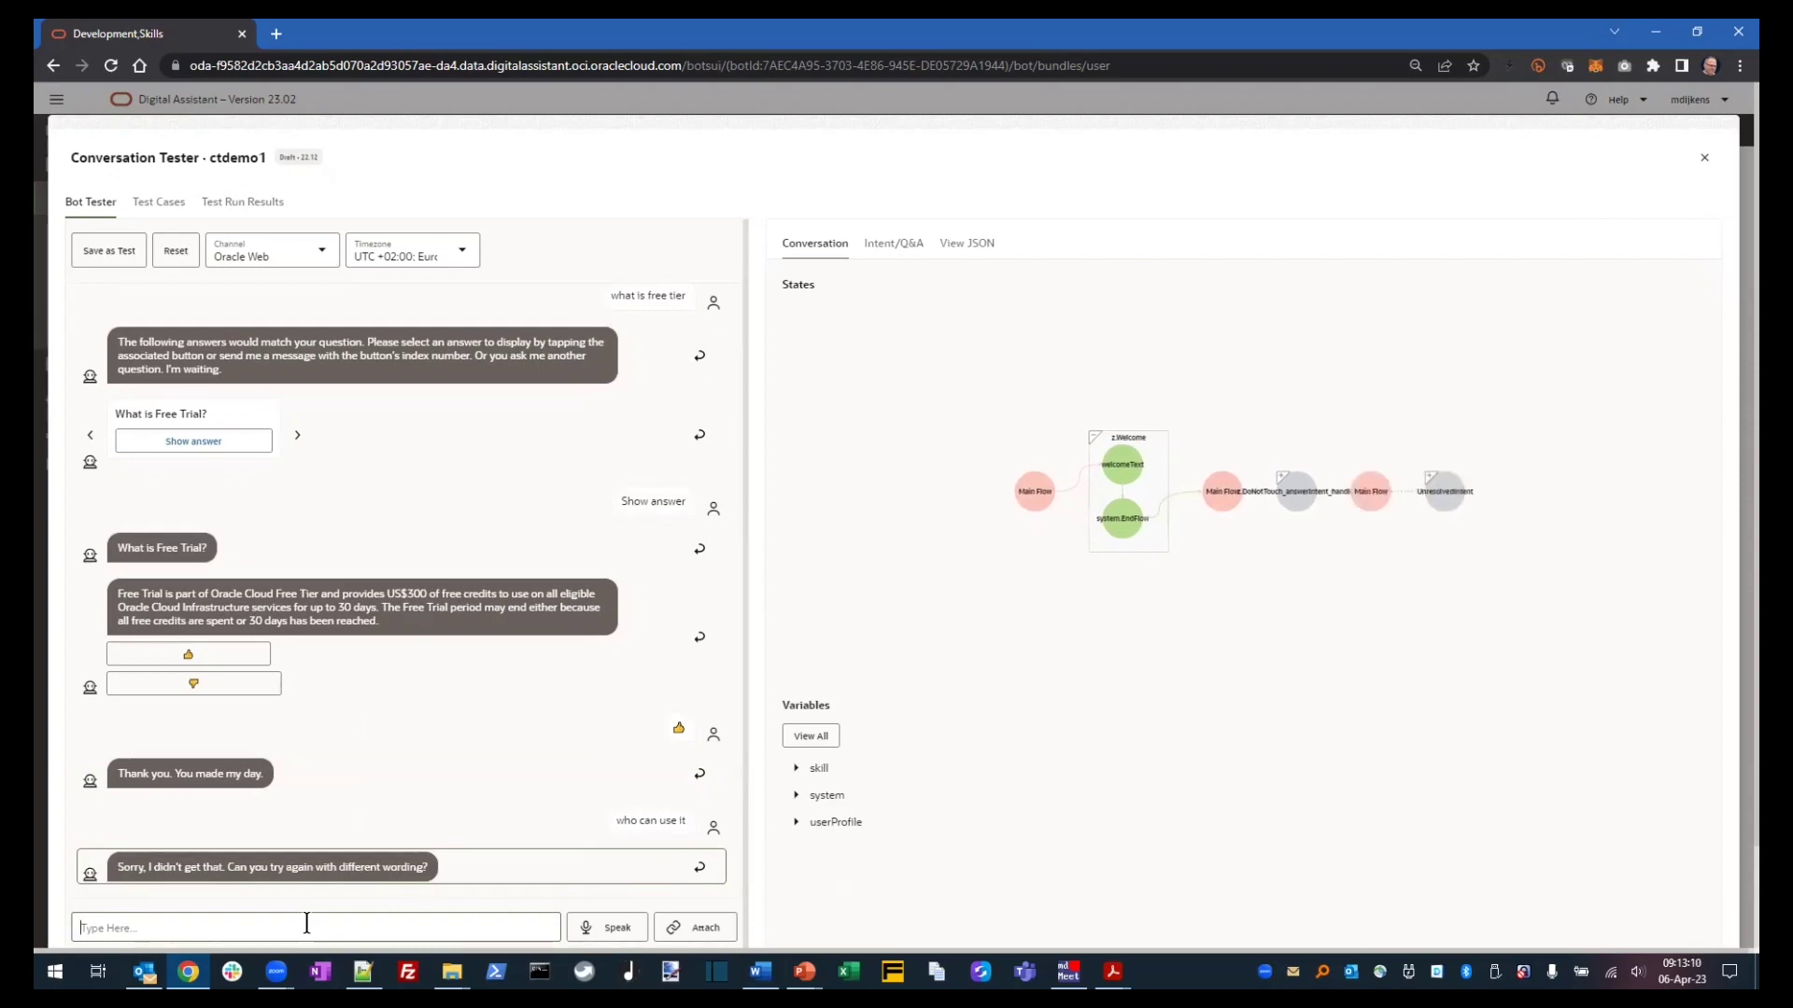
type("for who is cloud free tier")
key("Return")
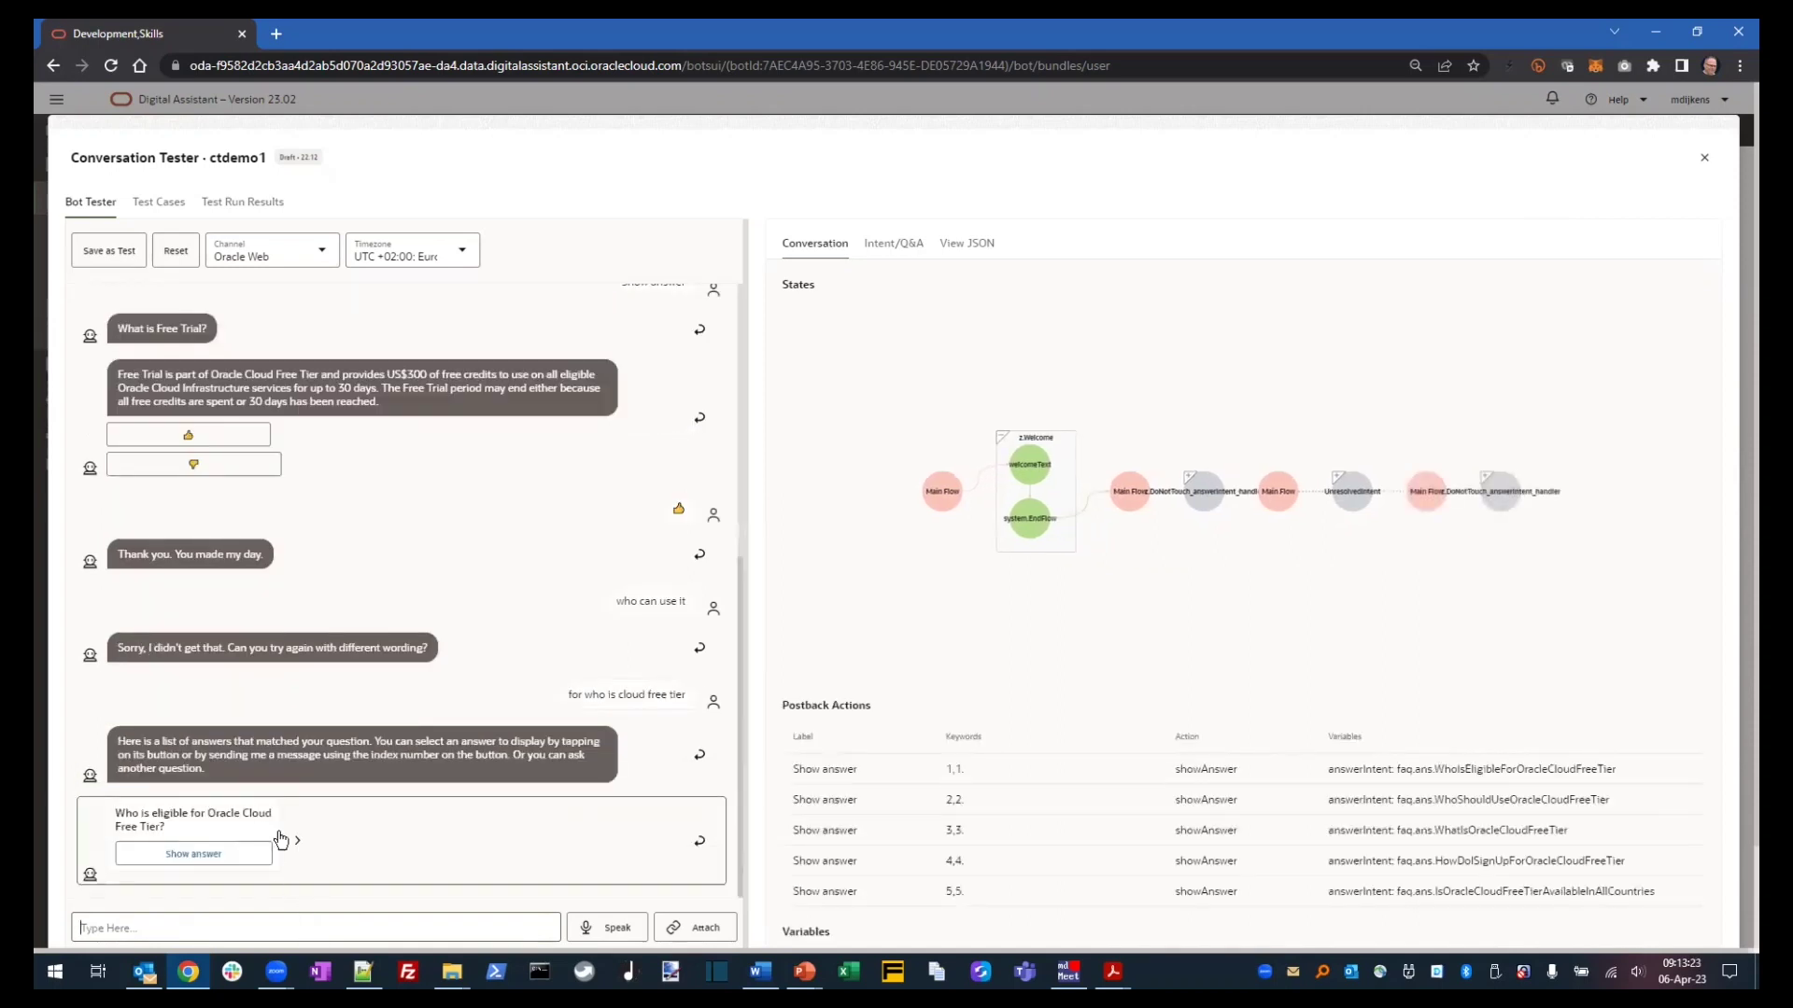
- Show the answer to "Who should use Oracle Cloud Free Tier?", rate it thumbs-up, and close the Conversation Tester
left_click(297, 841)
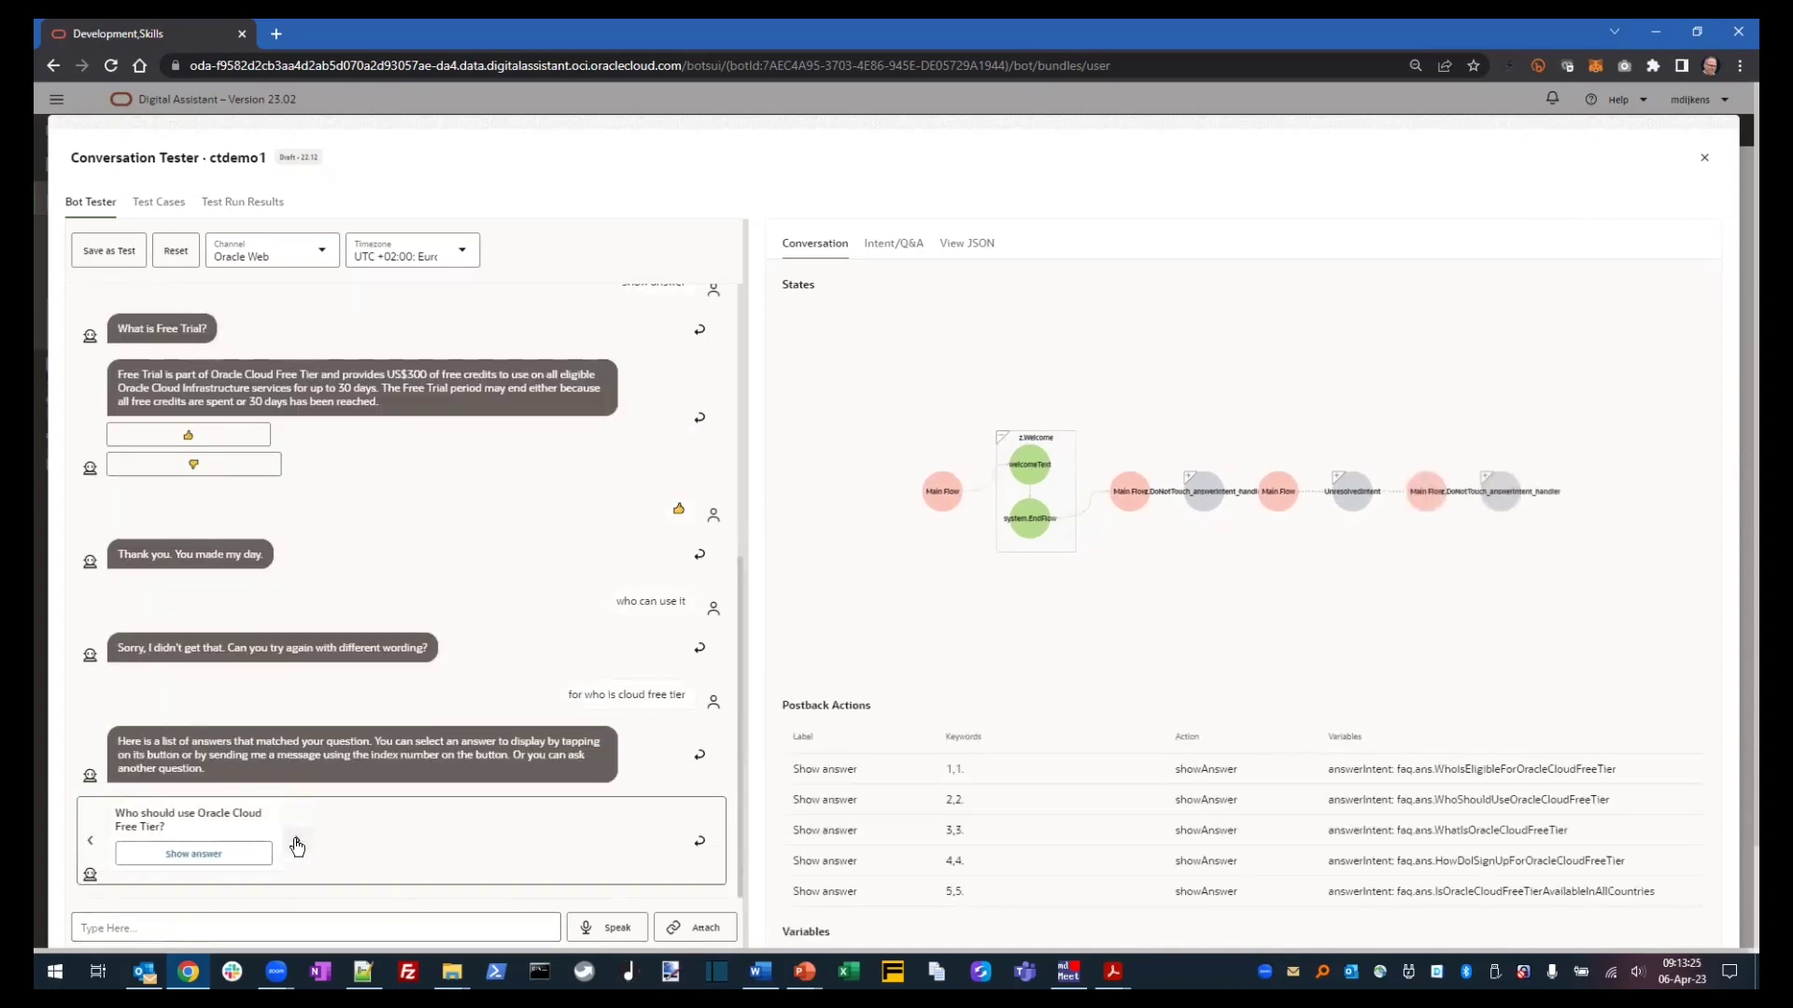
left_click(220, 855)
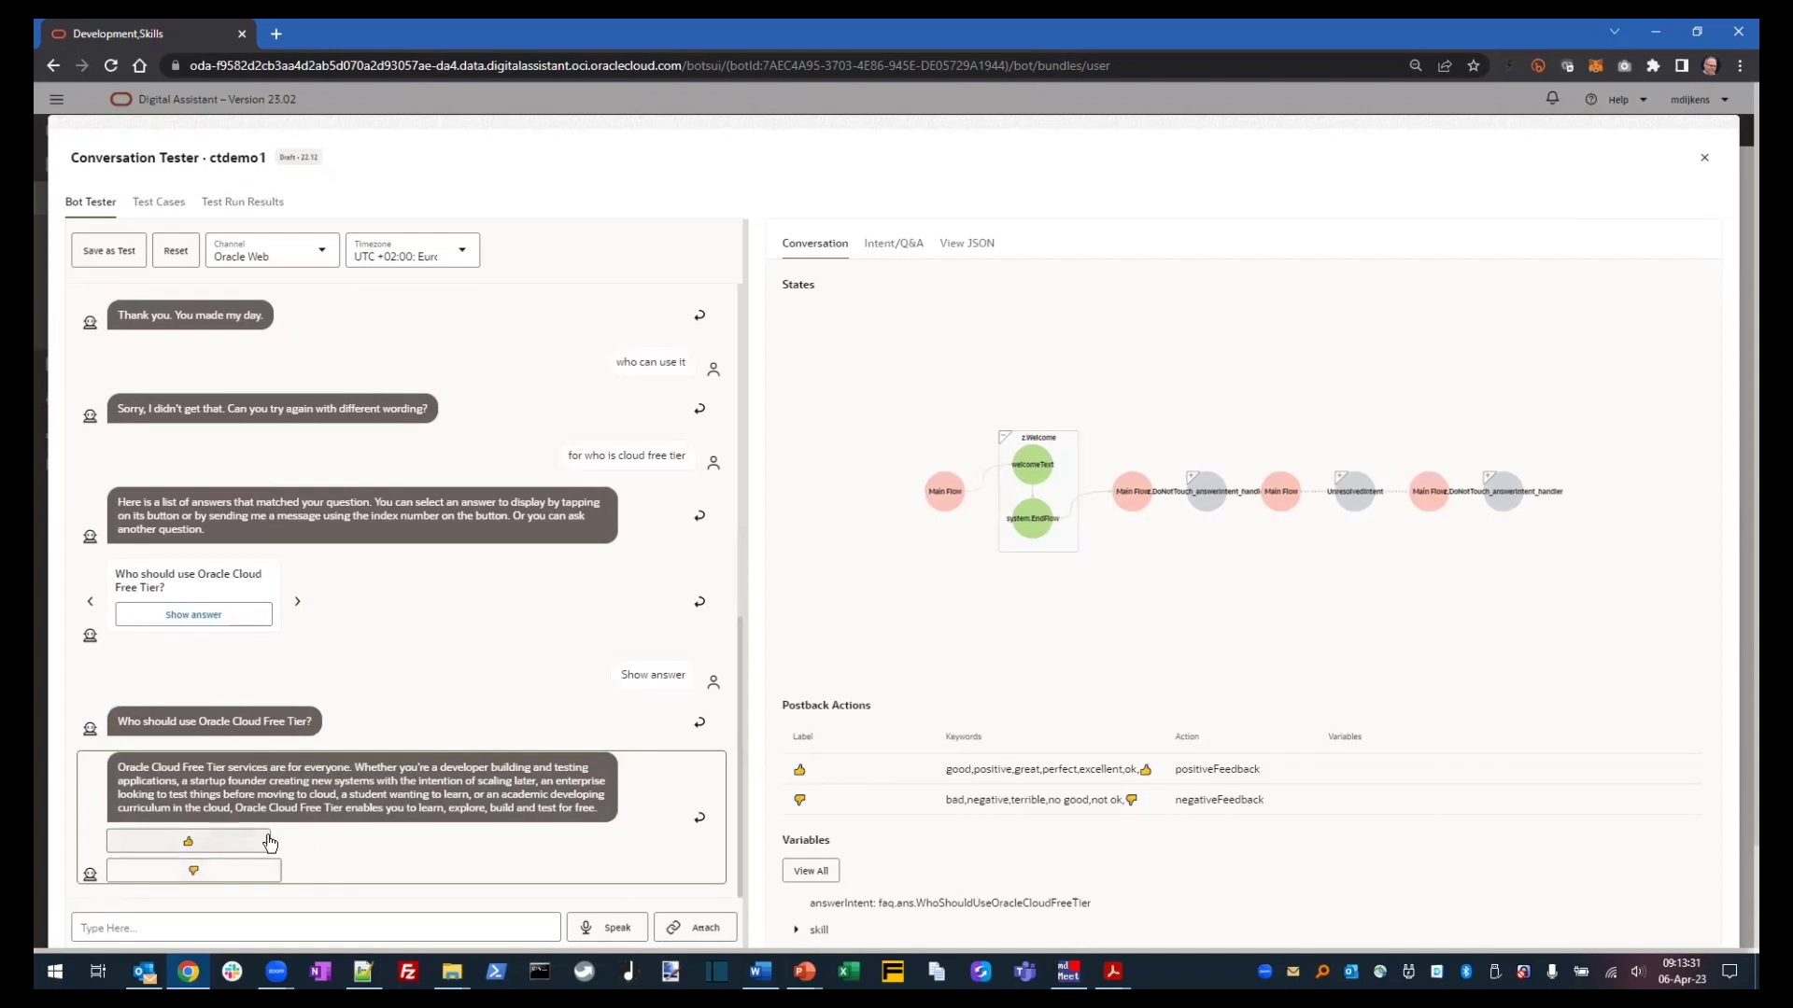
left_click(269, 843)
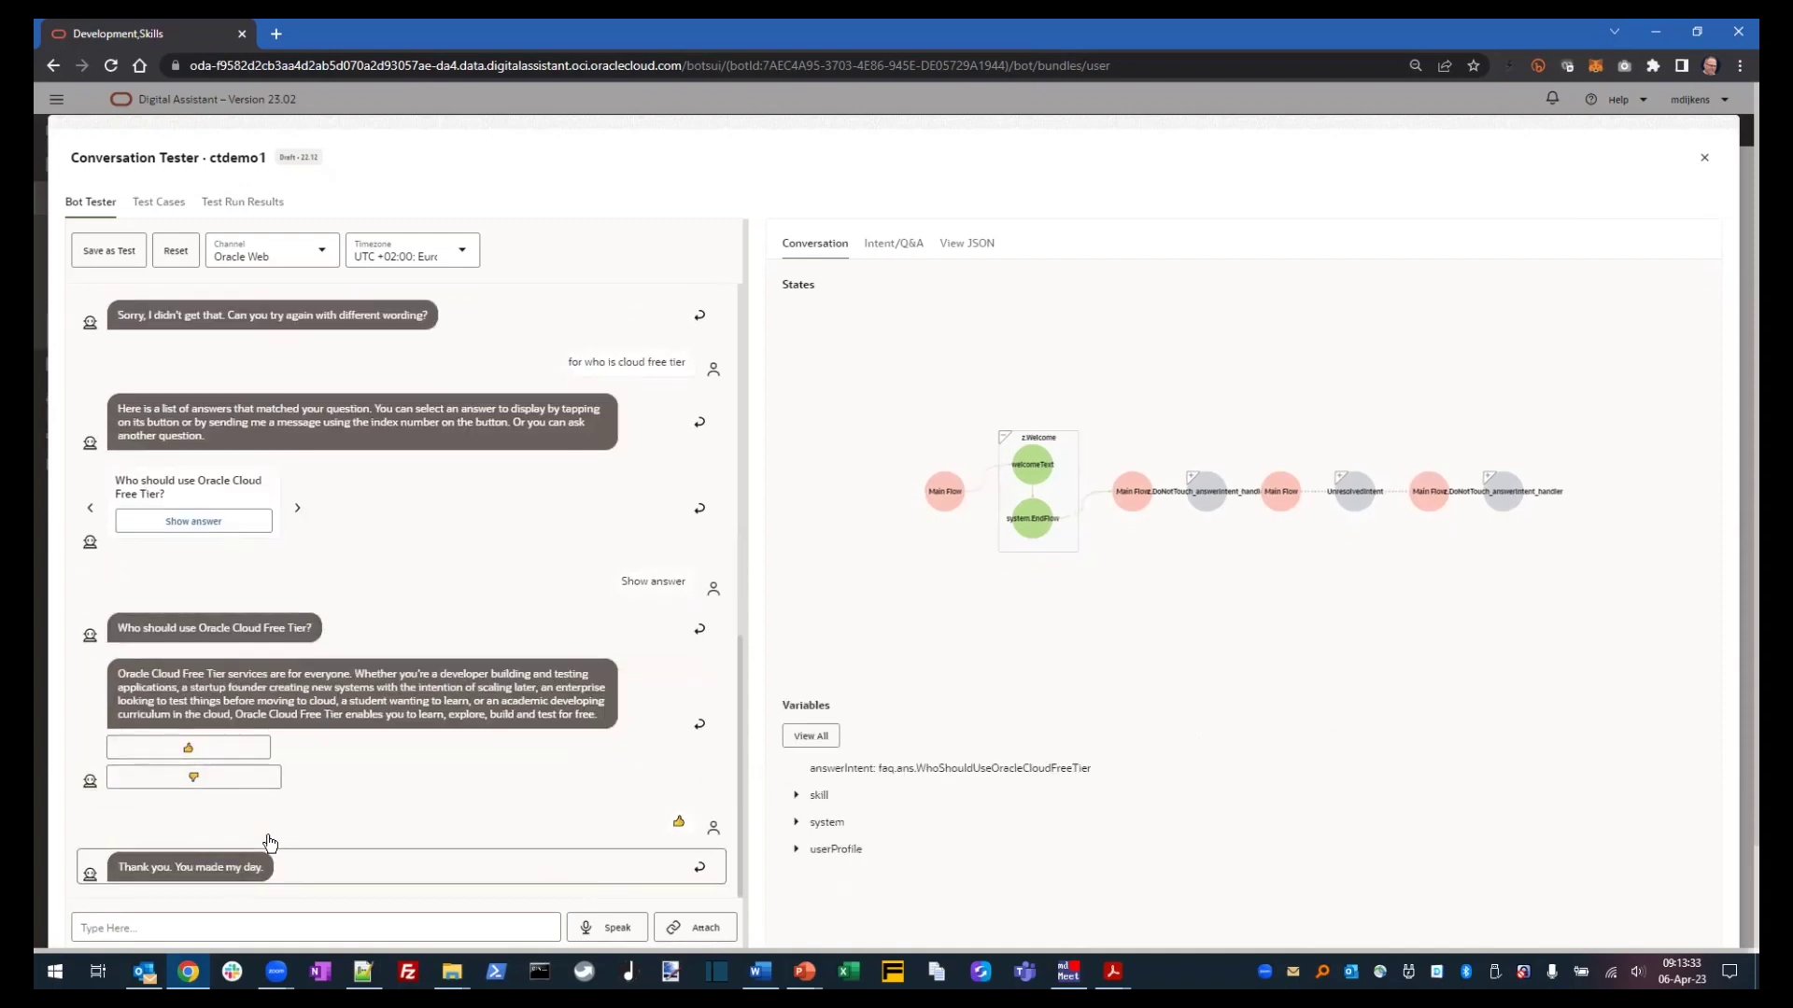
left_click(1702, 166)
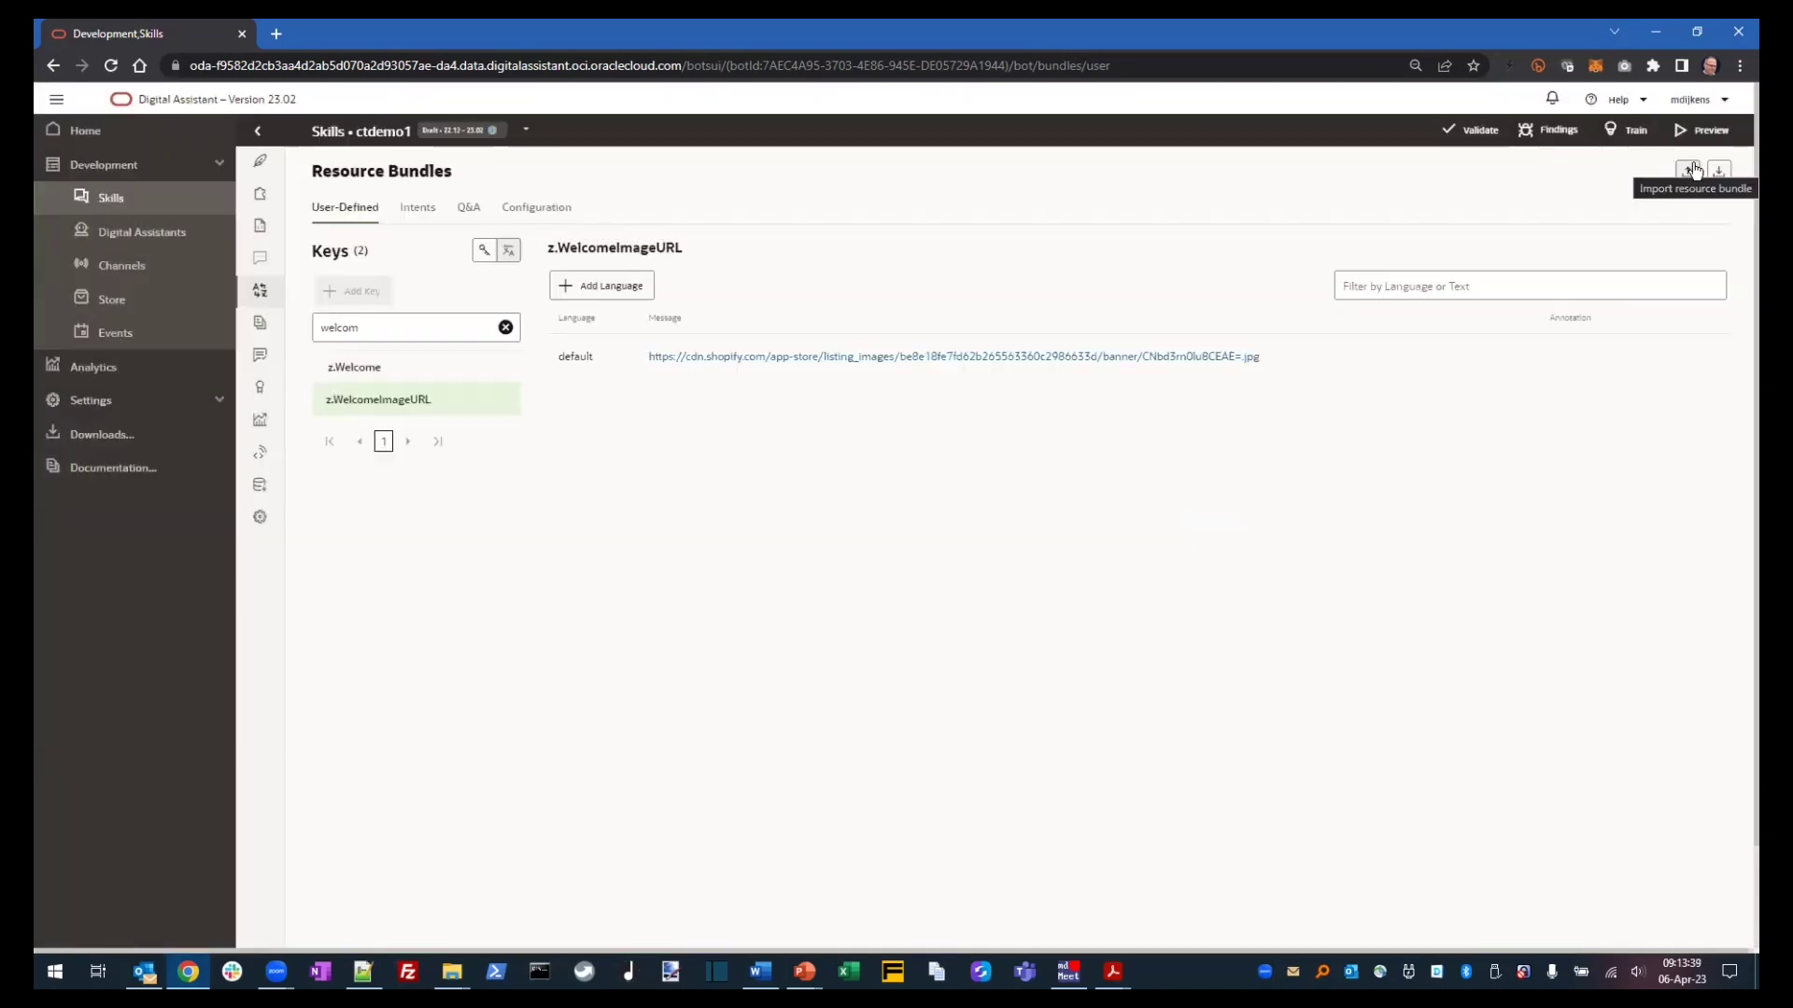
- Read the PDF guide's sections on editing the Unresolved Intent message and modifying the menu through the z.Menu flow
scroll(1674, 244, "down", 10)
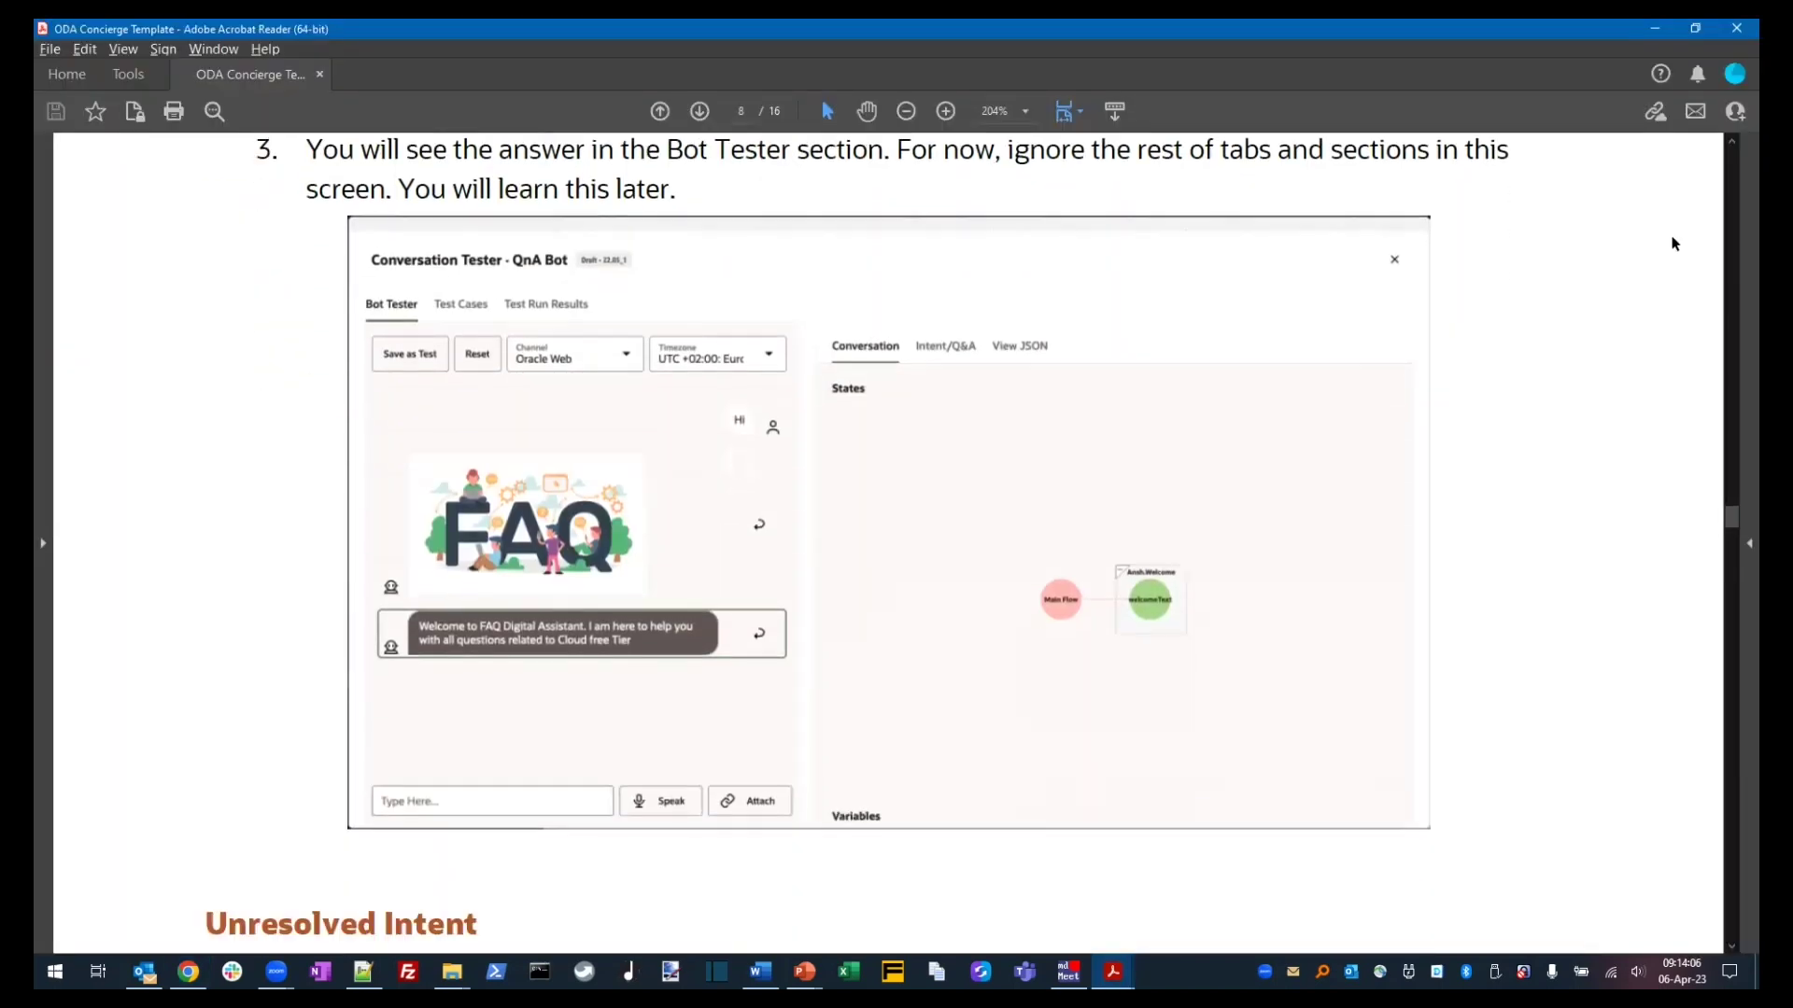
scroll(1674, 244, "down", 7)
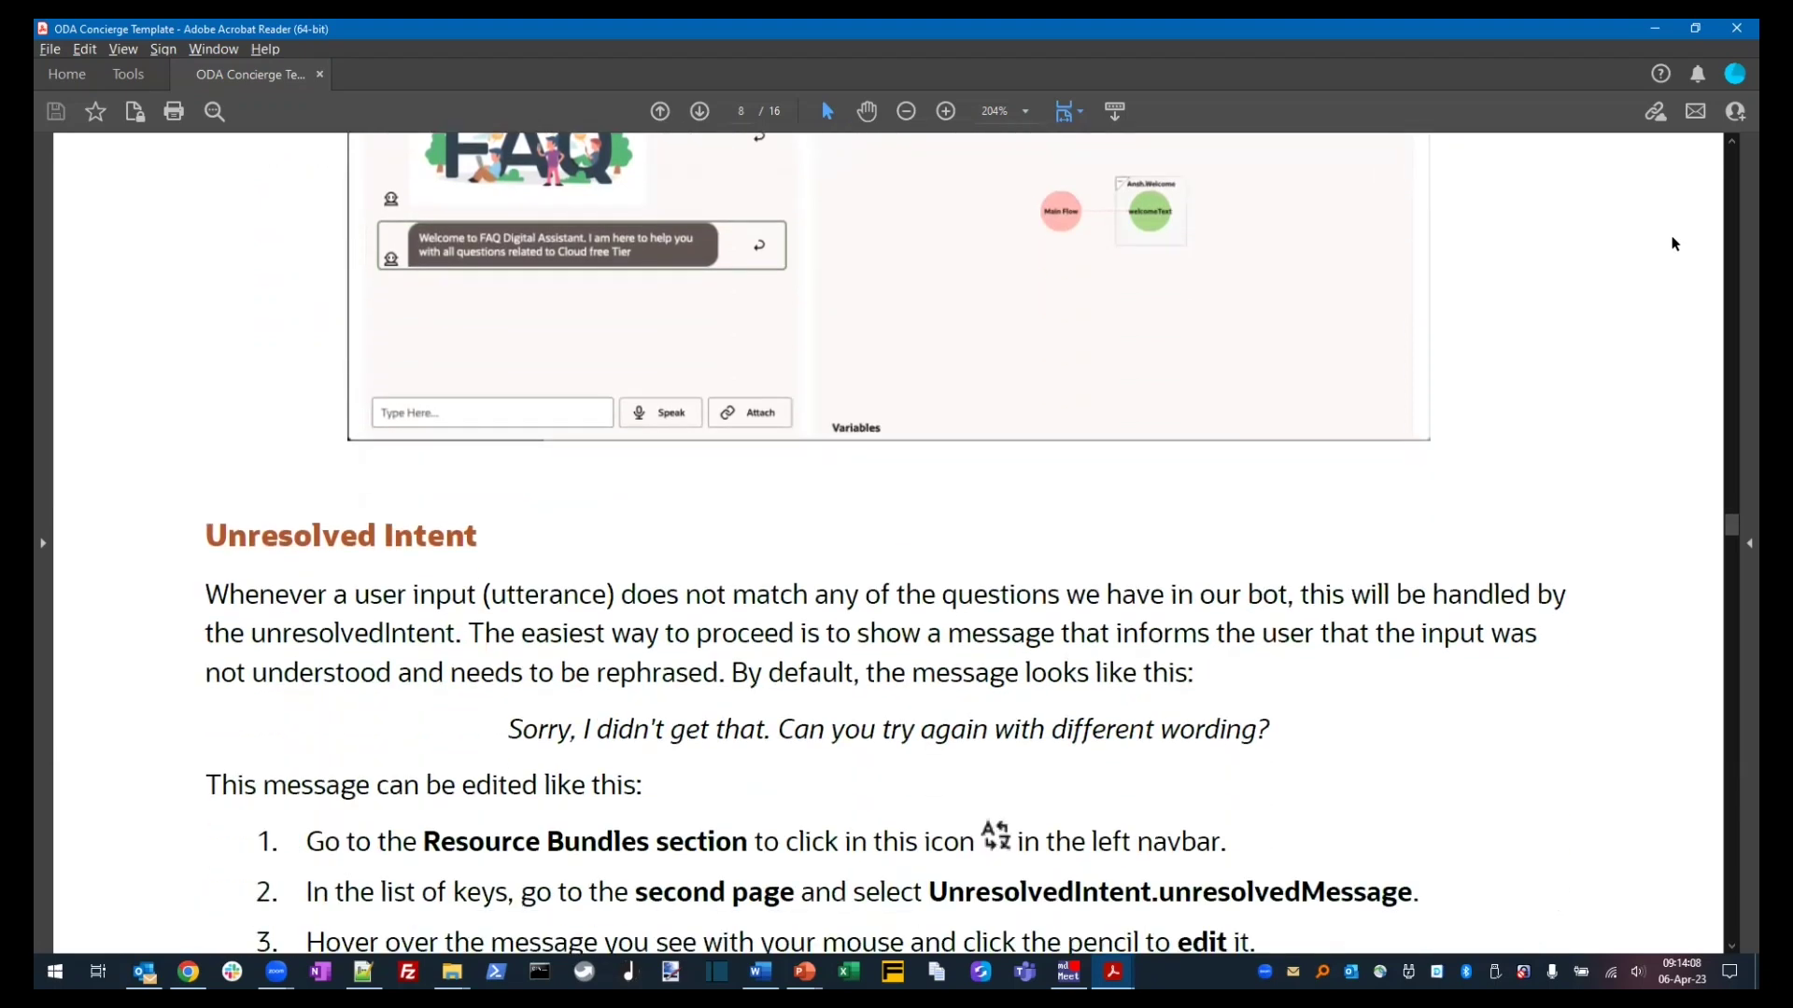
scroll(1674, 244, "down", 2)
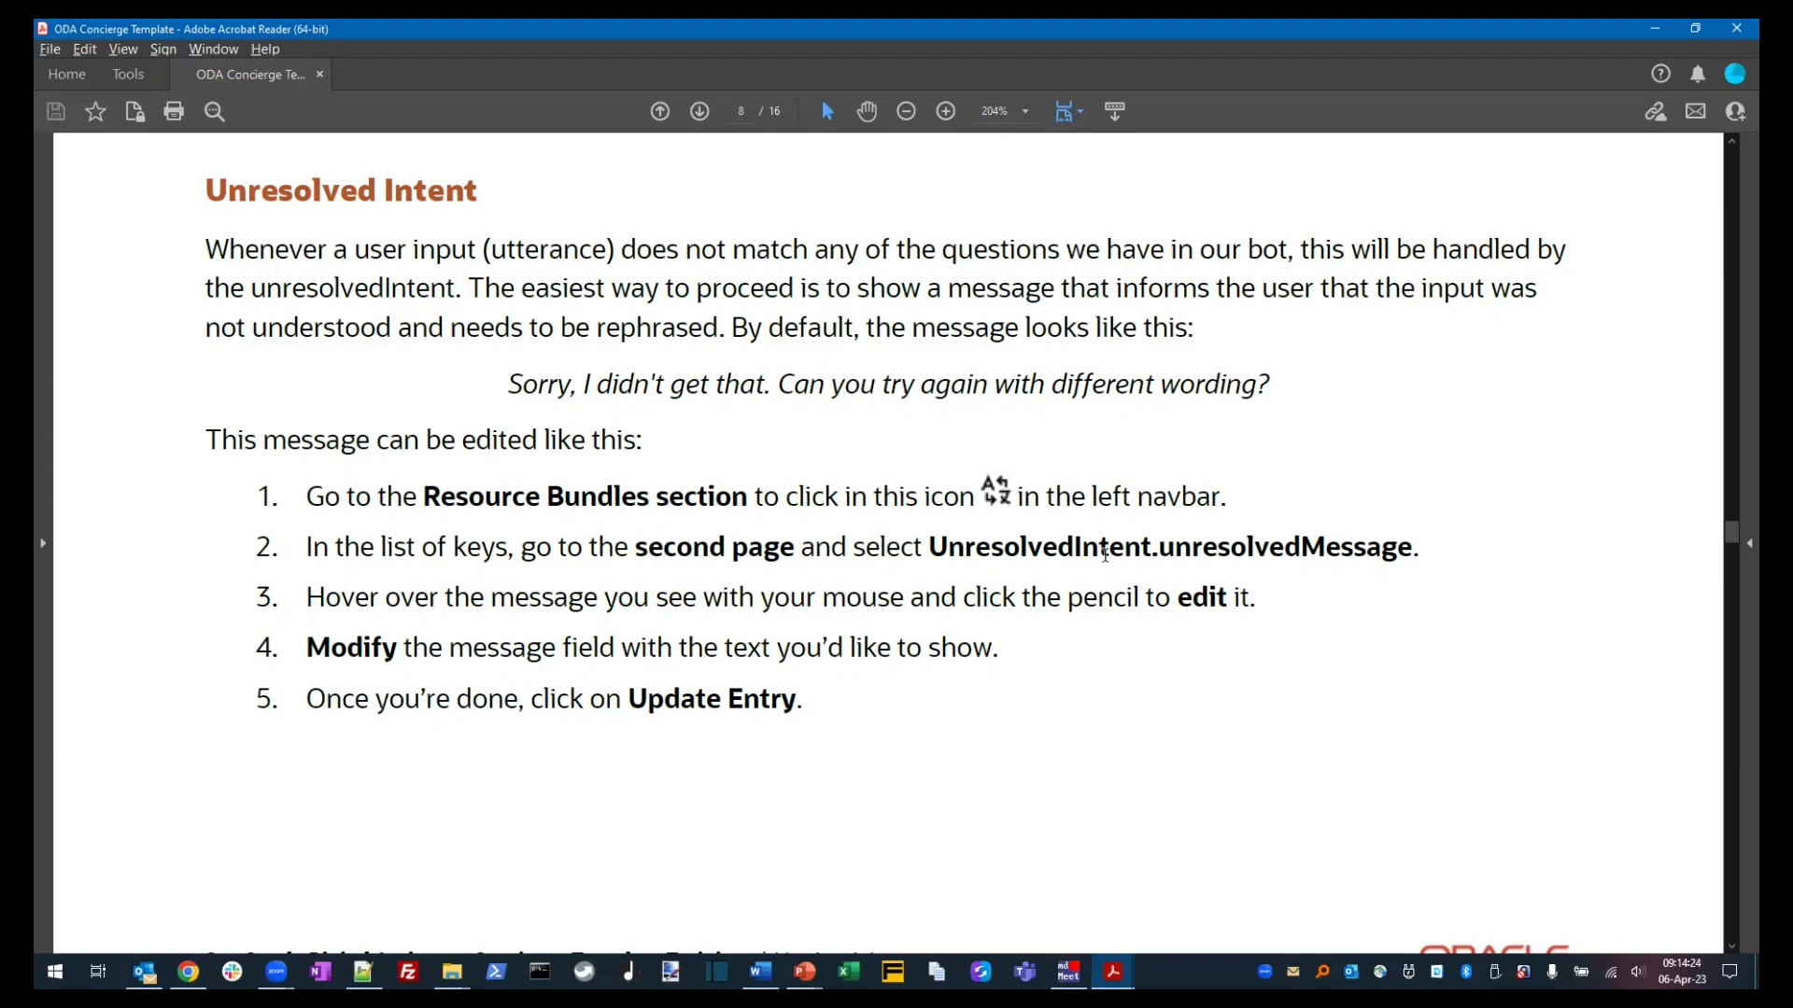
scroll(1380, 553, "down", 3)
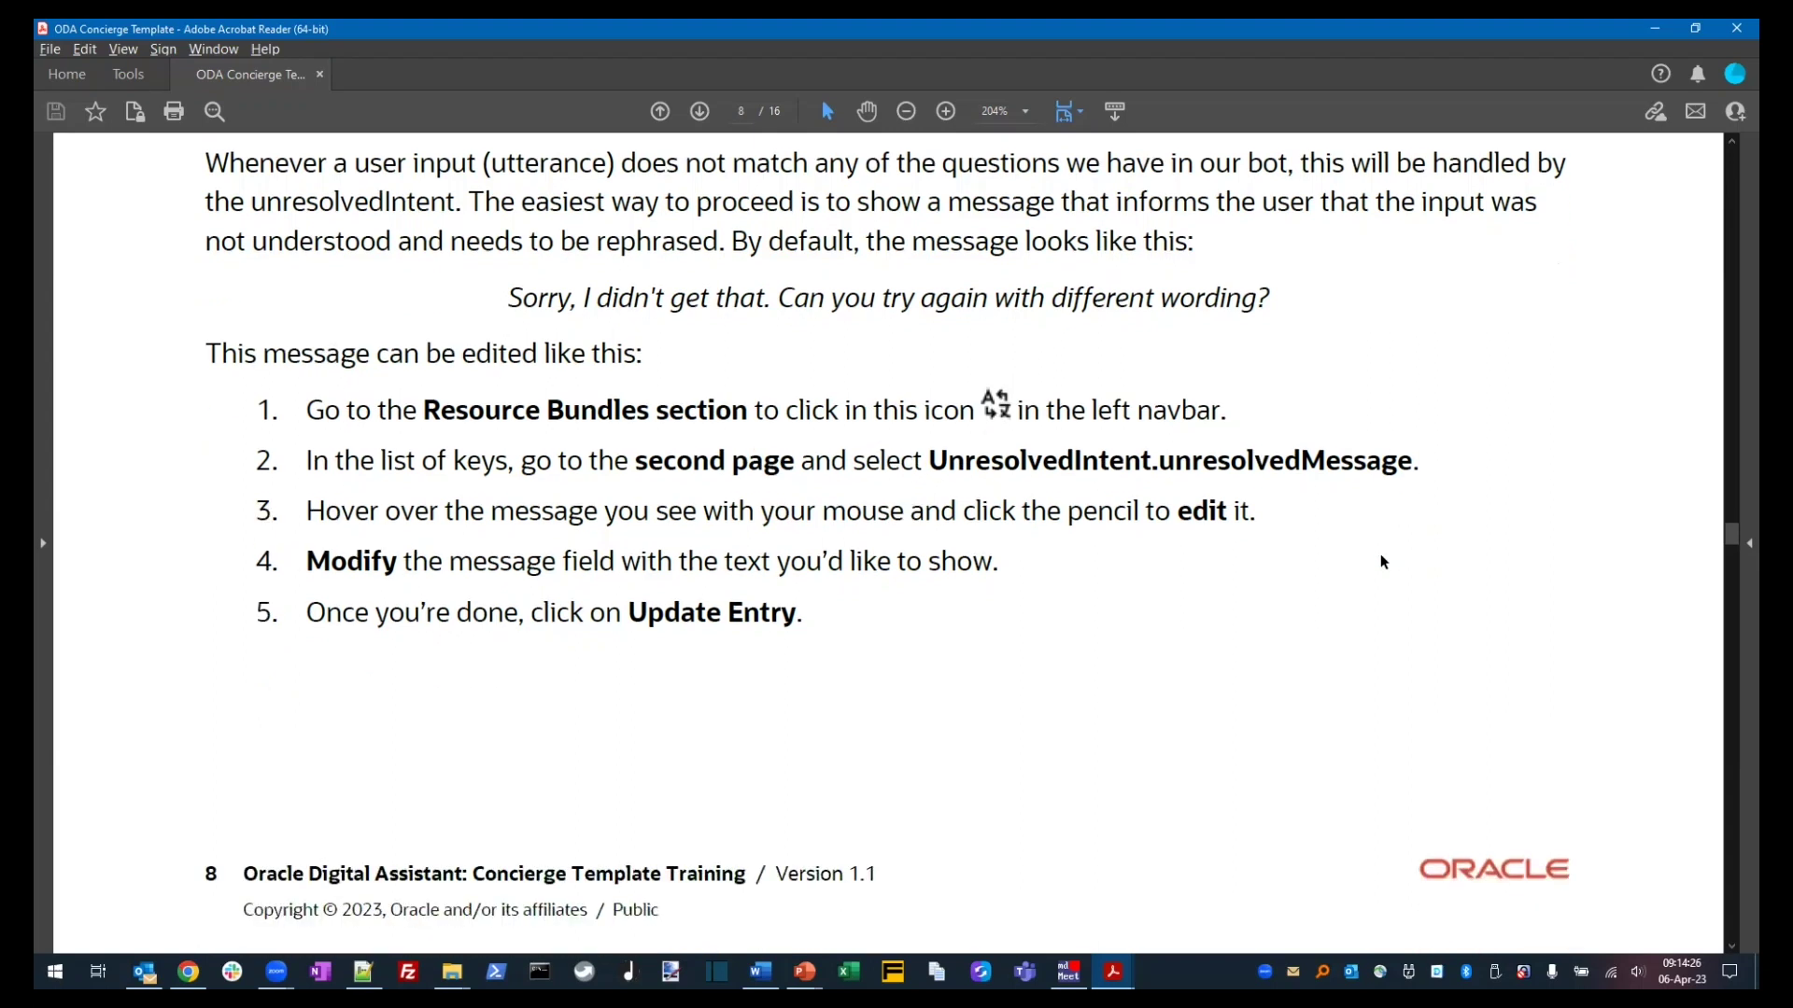
scroll(1380, 560, "down", 8)
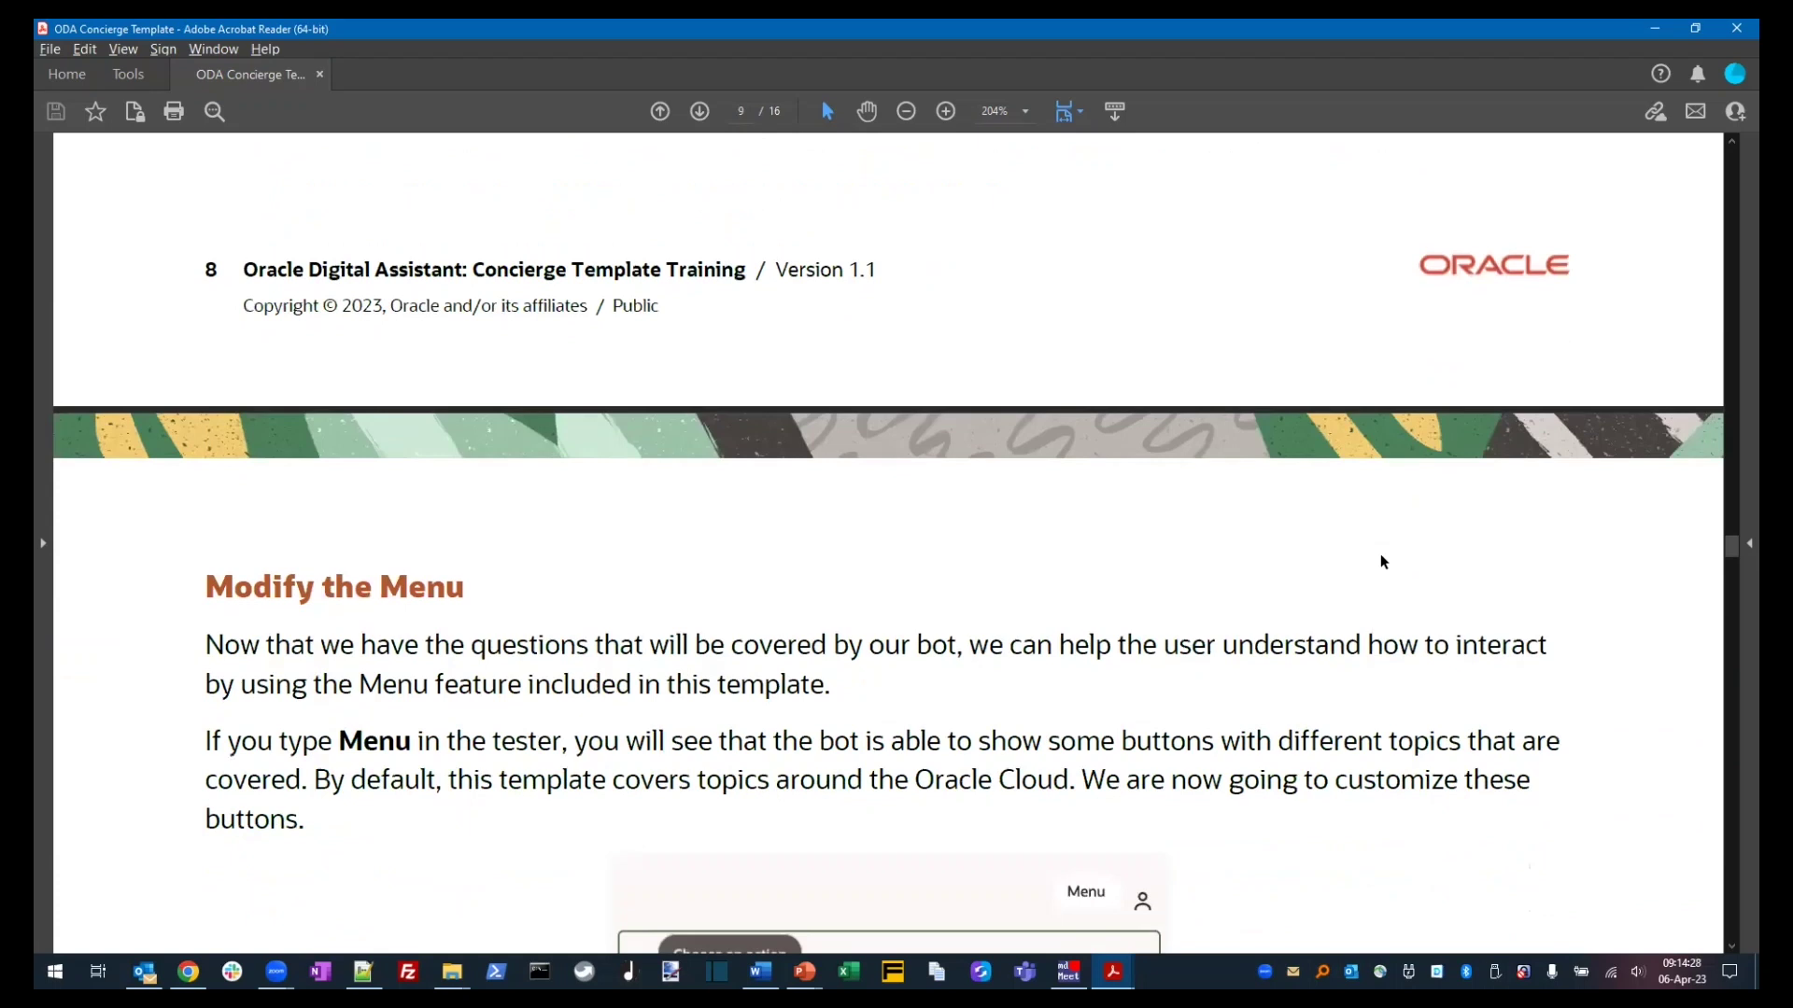
scroll(1380, 555, "down", 4)
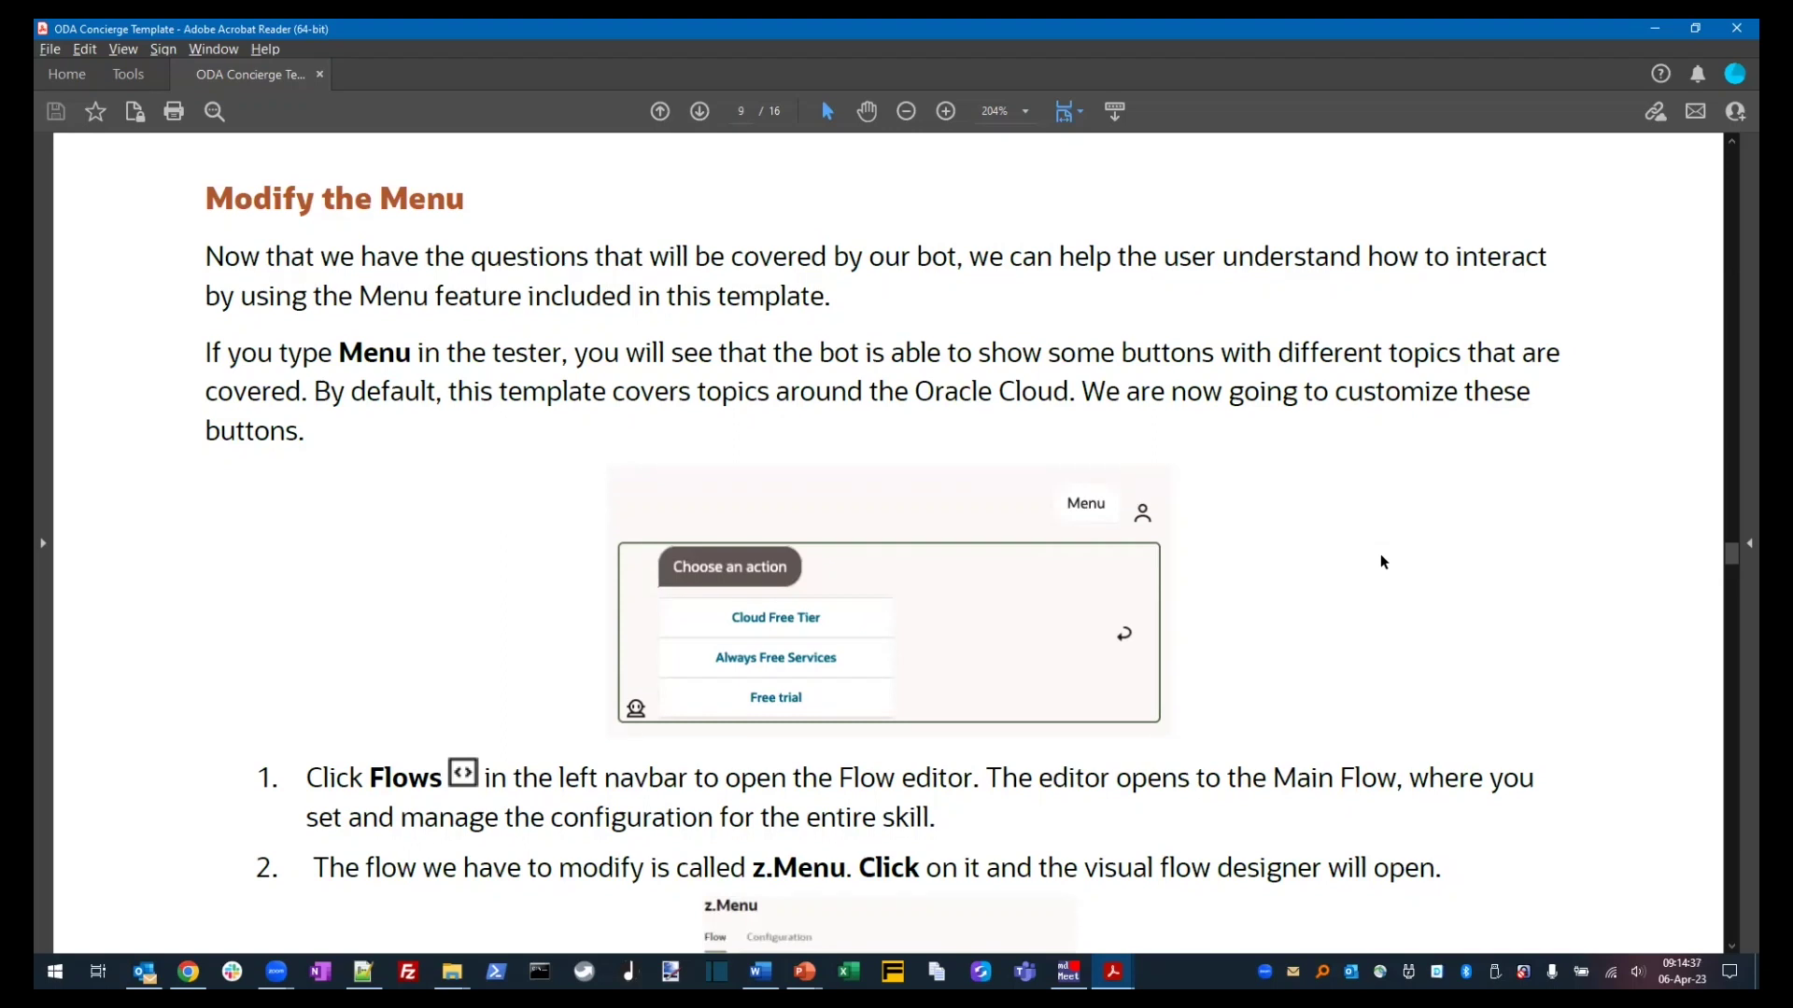
scroll(1383, 561, "down", 1)
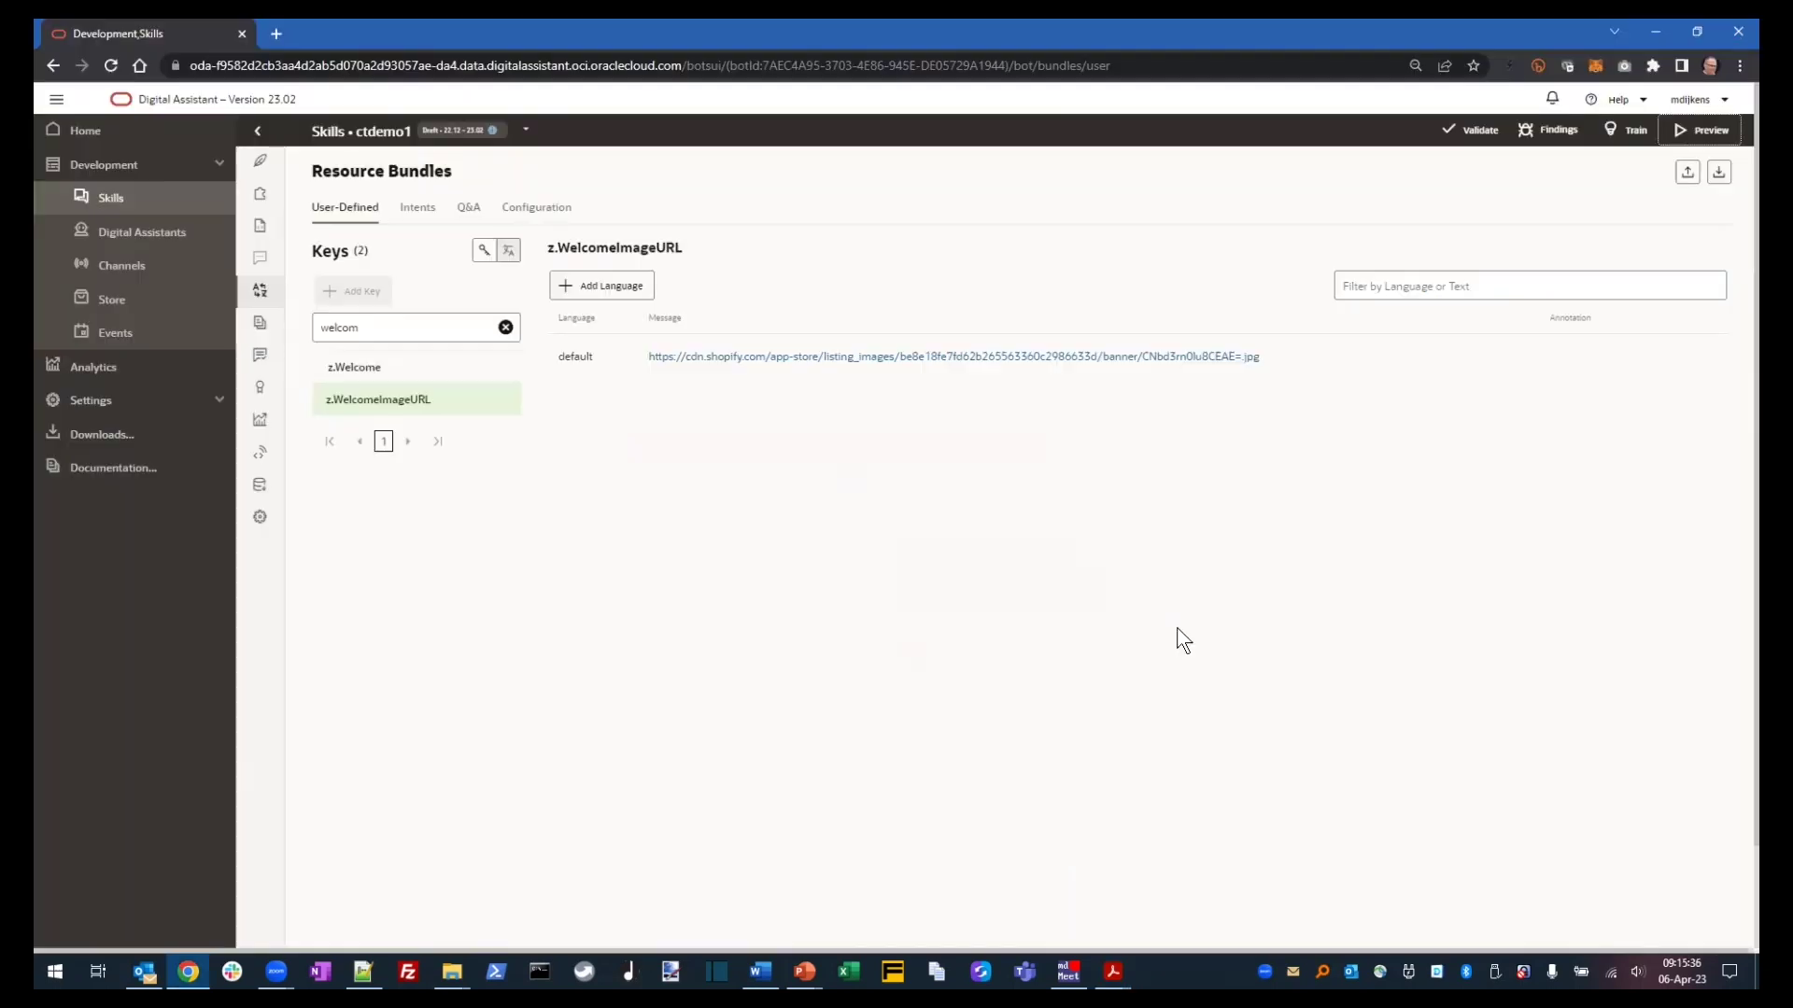
- Filter the skill's intents by "men" and open the z.Menu intent to examine its example utterances
left_click(263, 170)
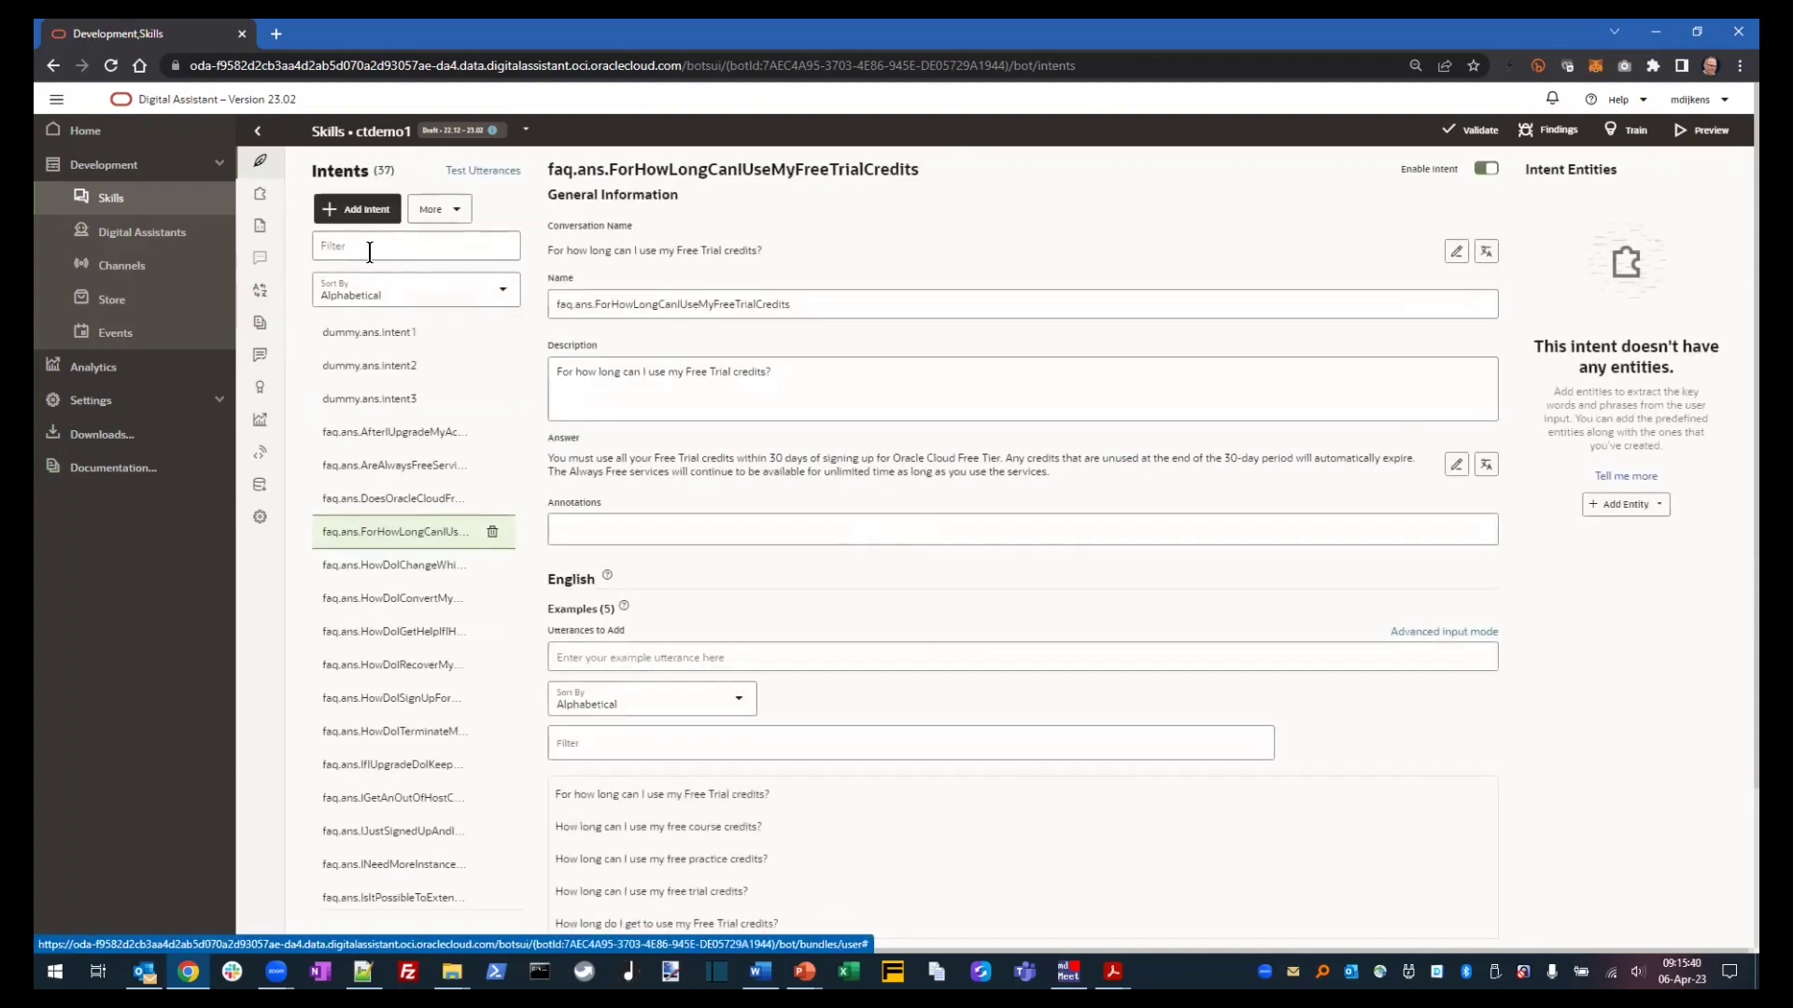
left_click(370, 253)
type("men")
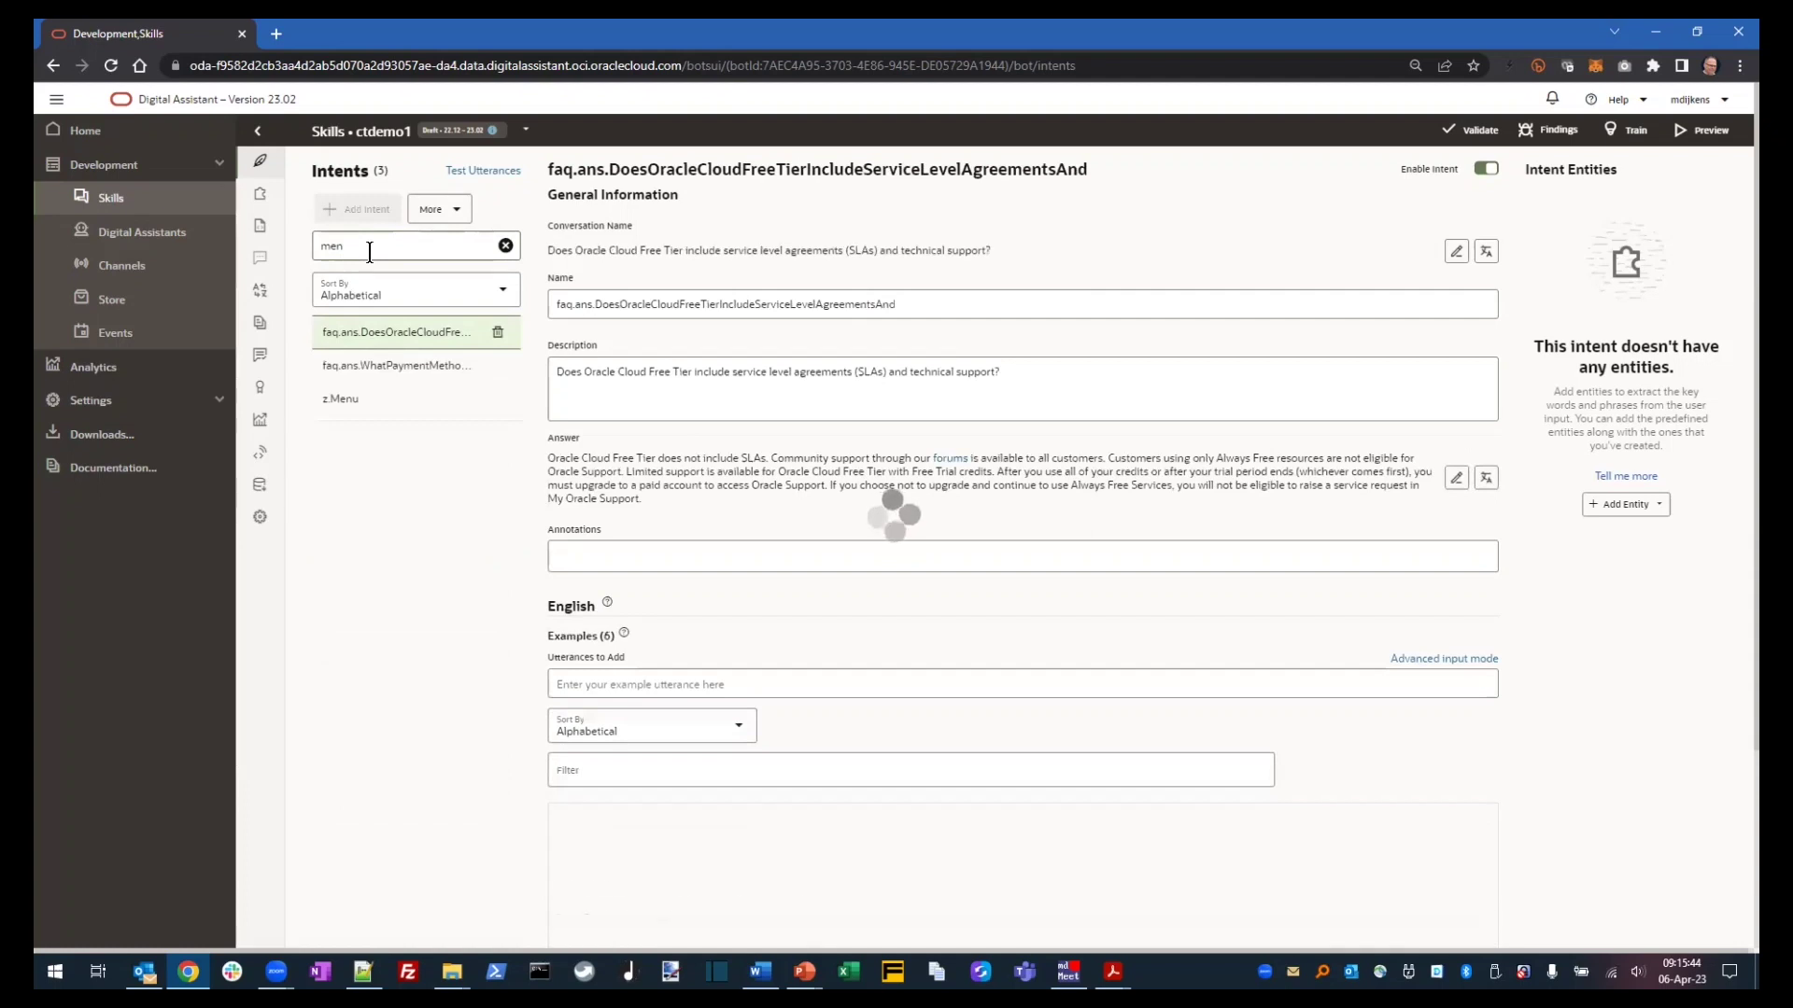
left_click(369, 394)
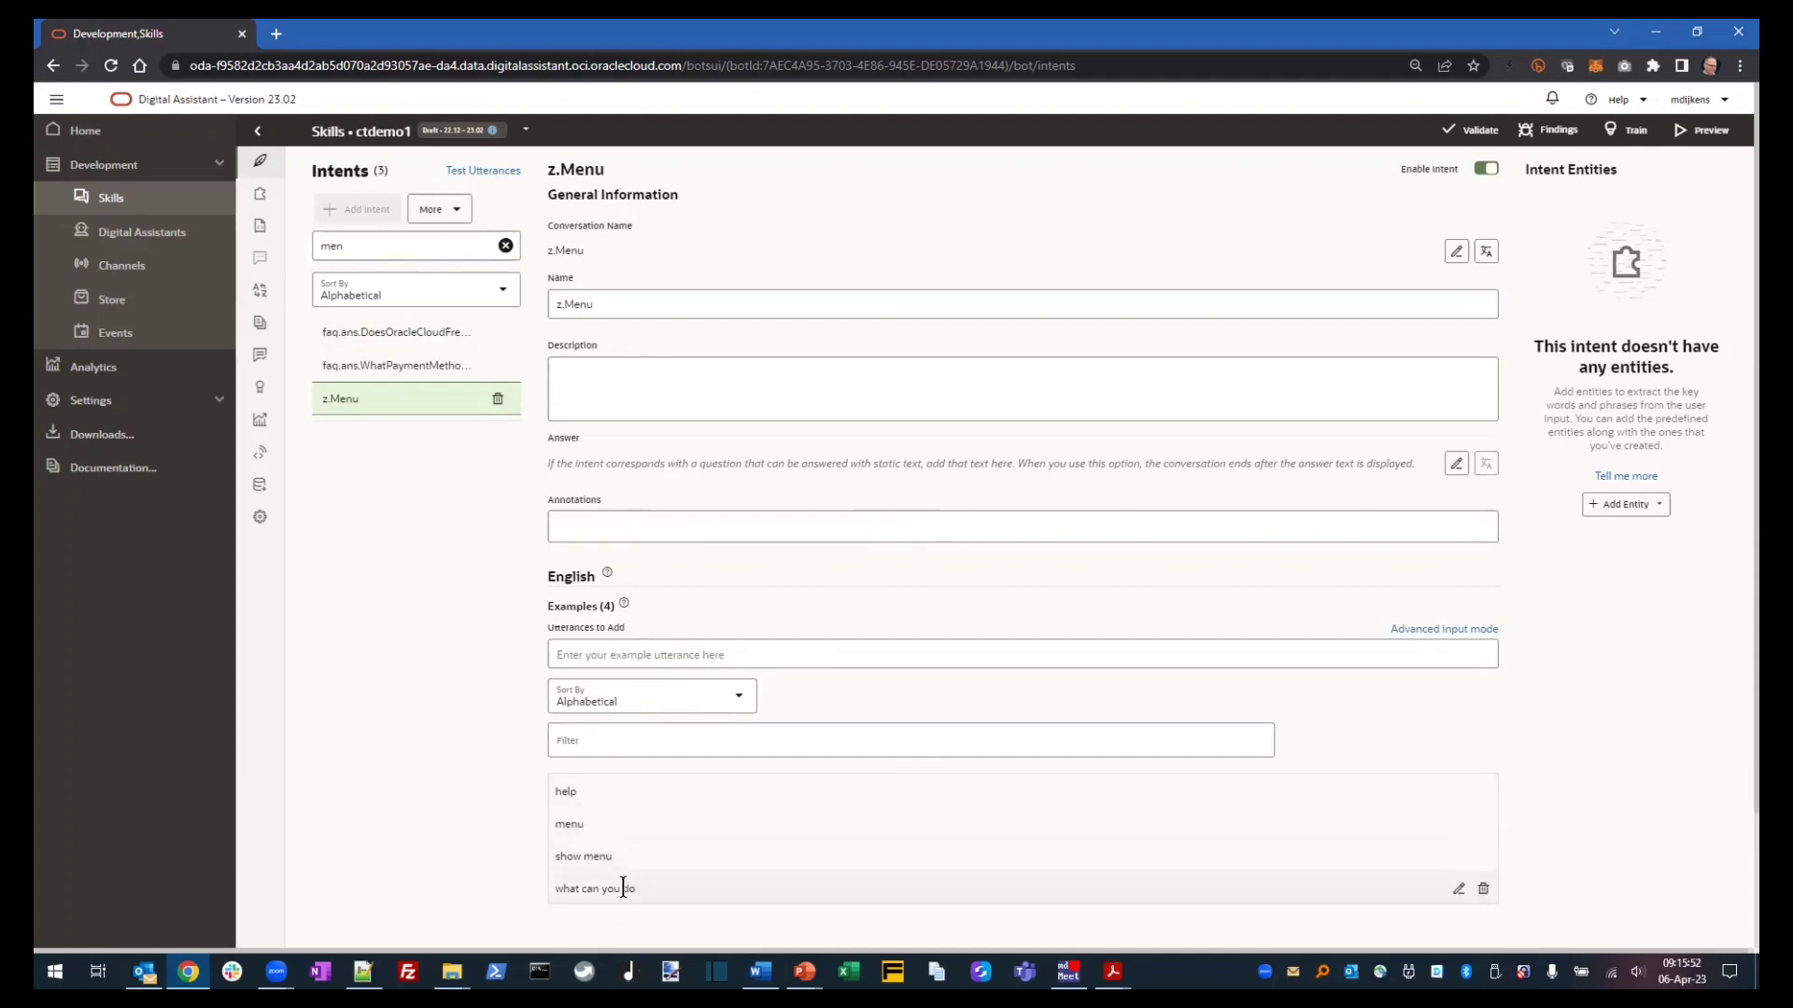
left_click(644, 655)
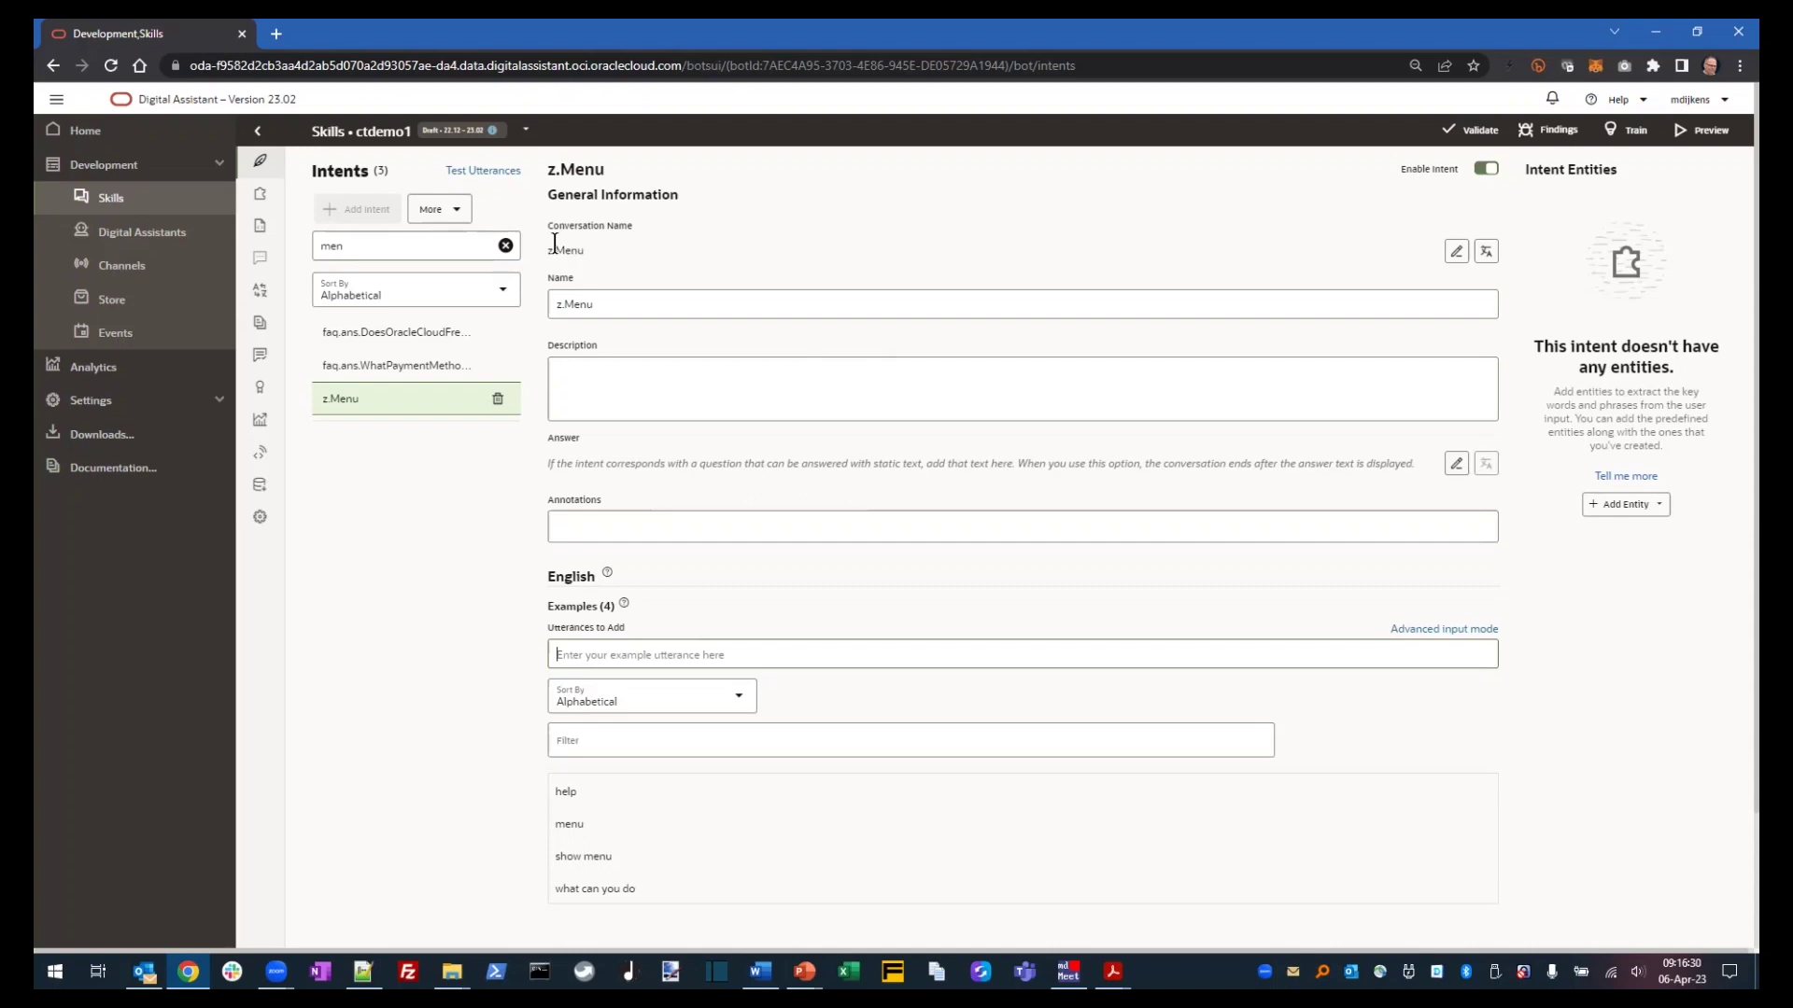
- Clear the intent filter and open the faq.ans.WhoShouldUseOracleCloudFreeTier intent from the full list
left_click(505, 245)
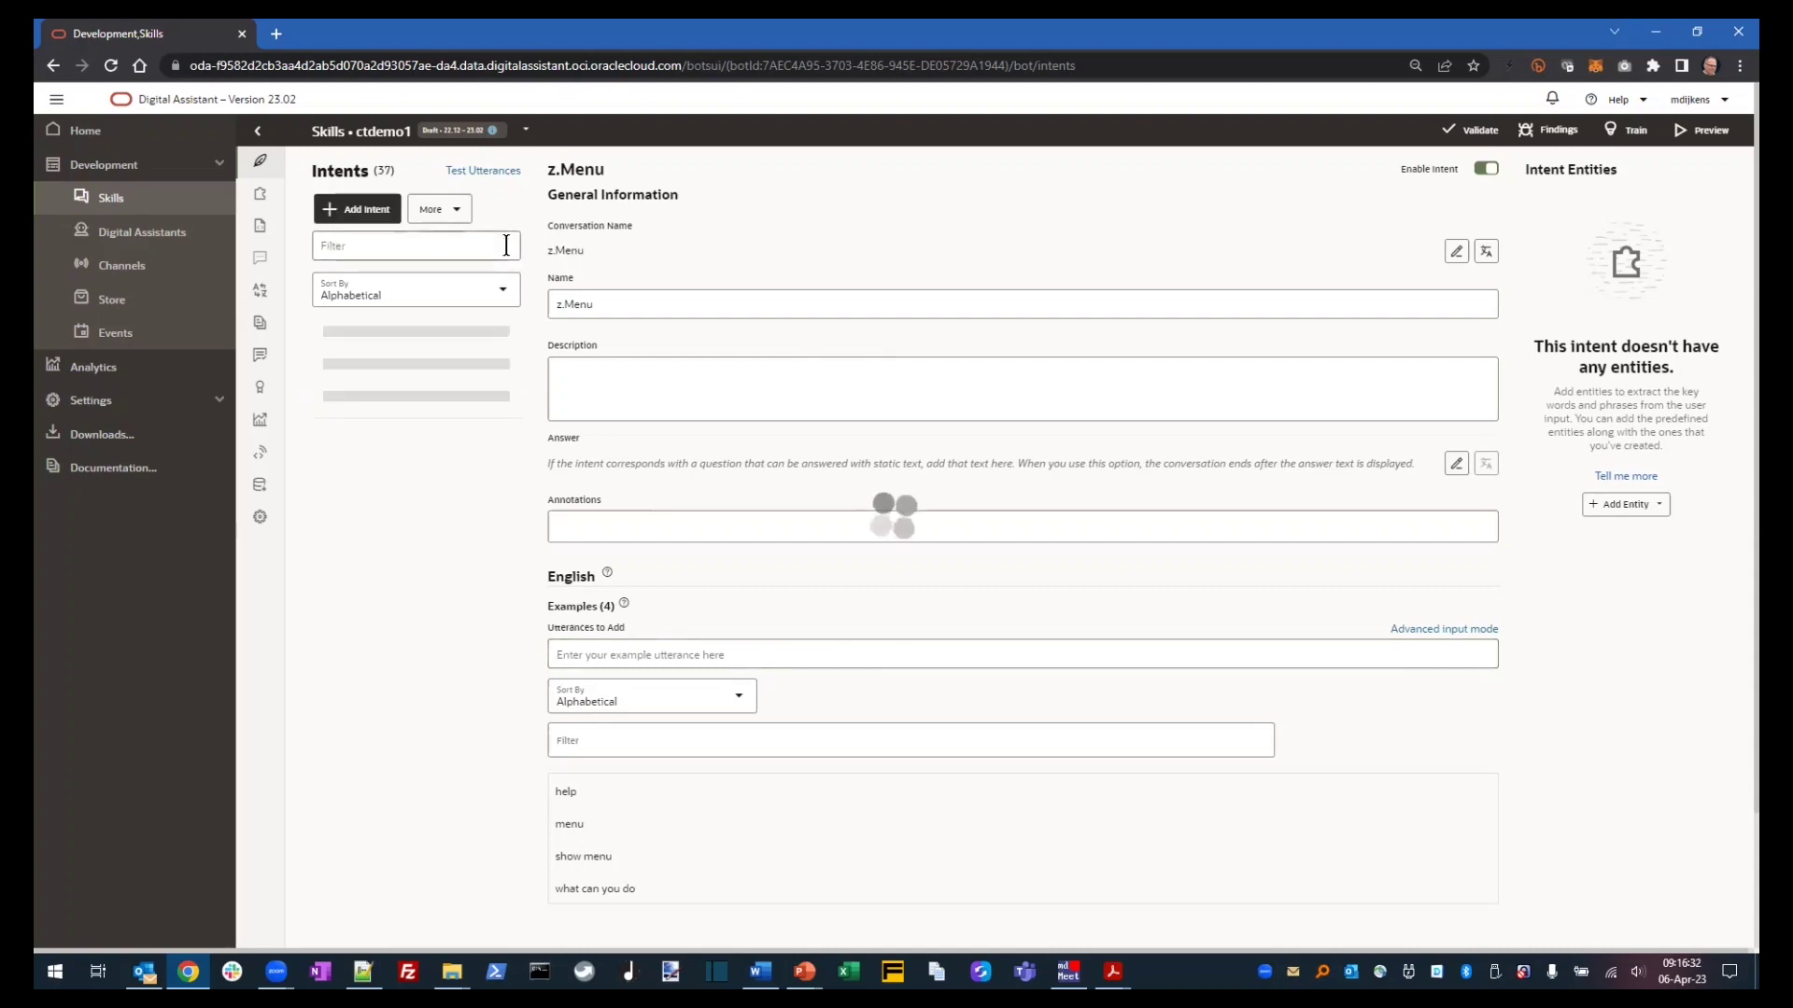
left_click(455, 336)
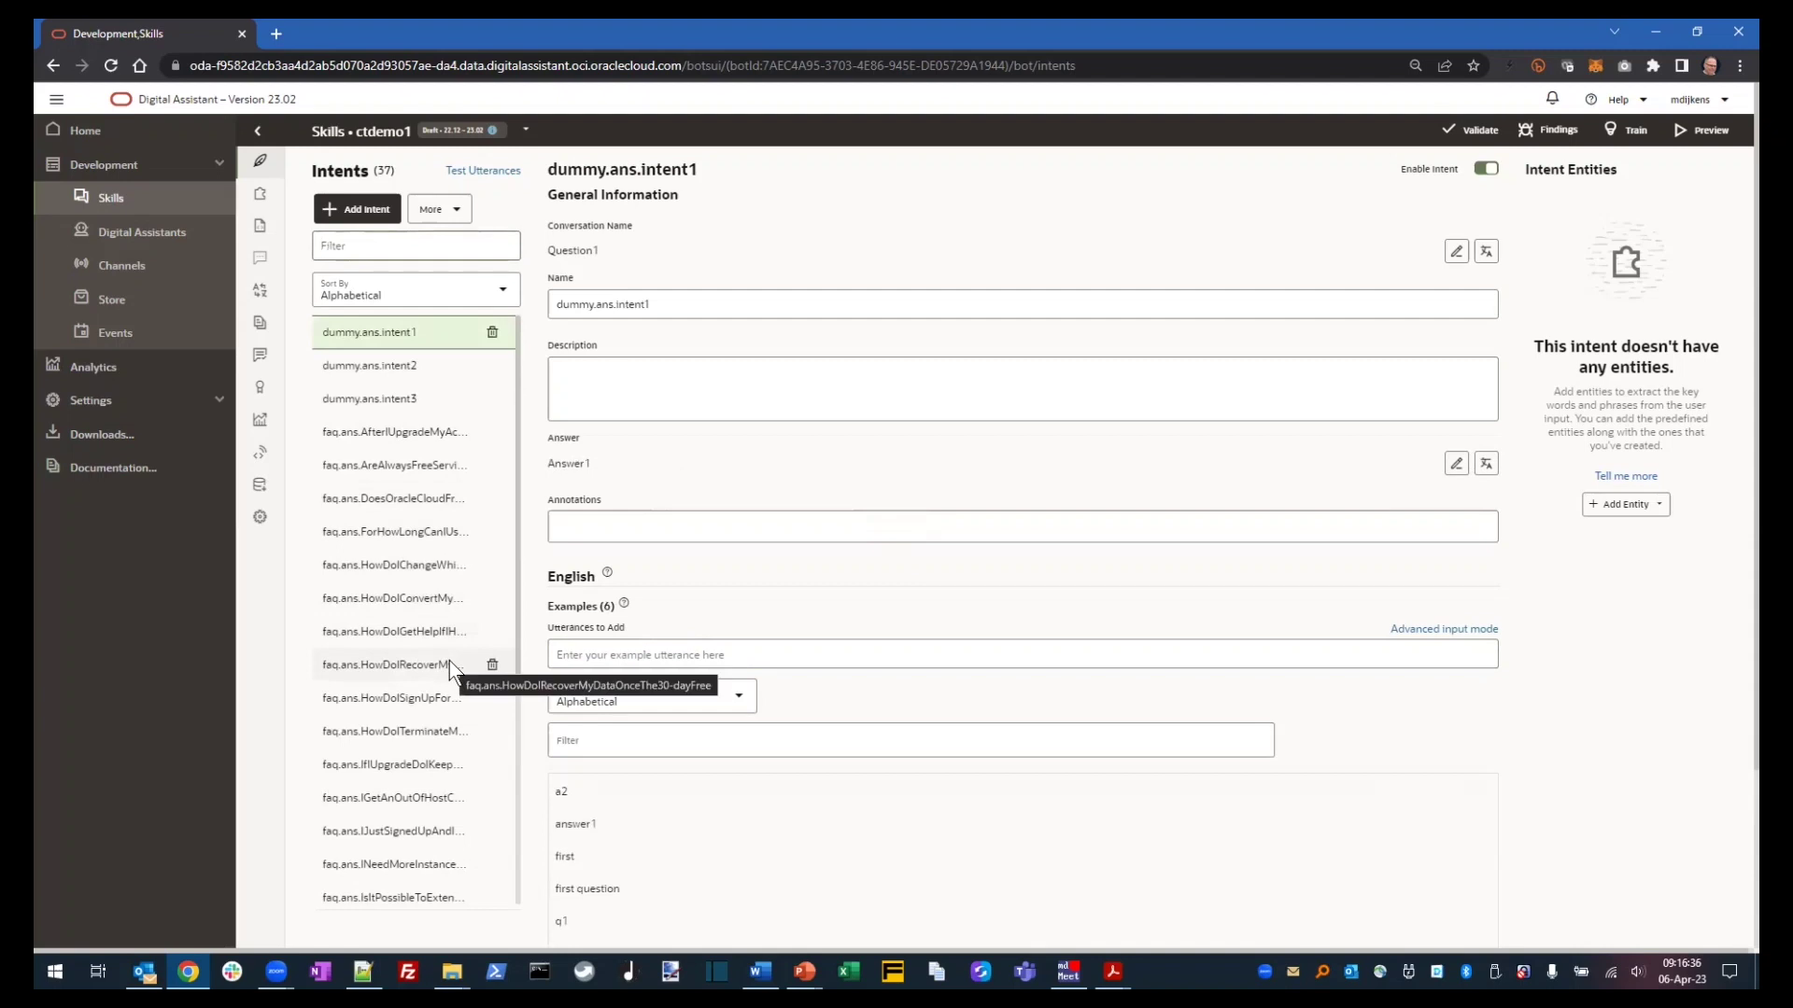
scroll(450, 668, "down", 6)
left_click(429, 759)
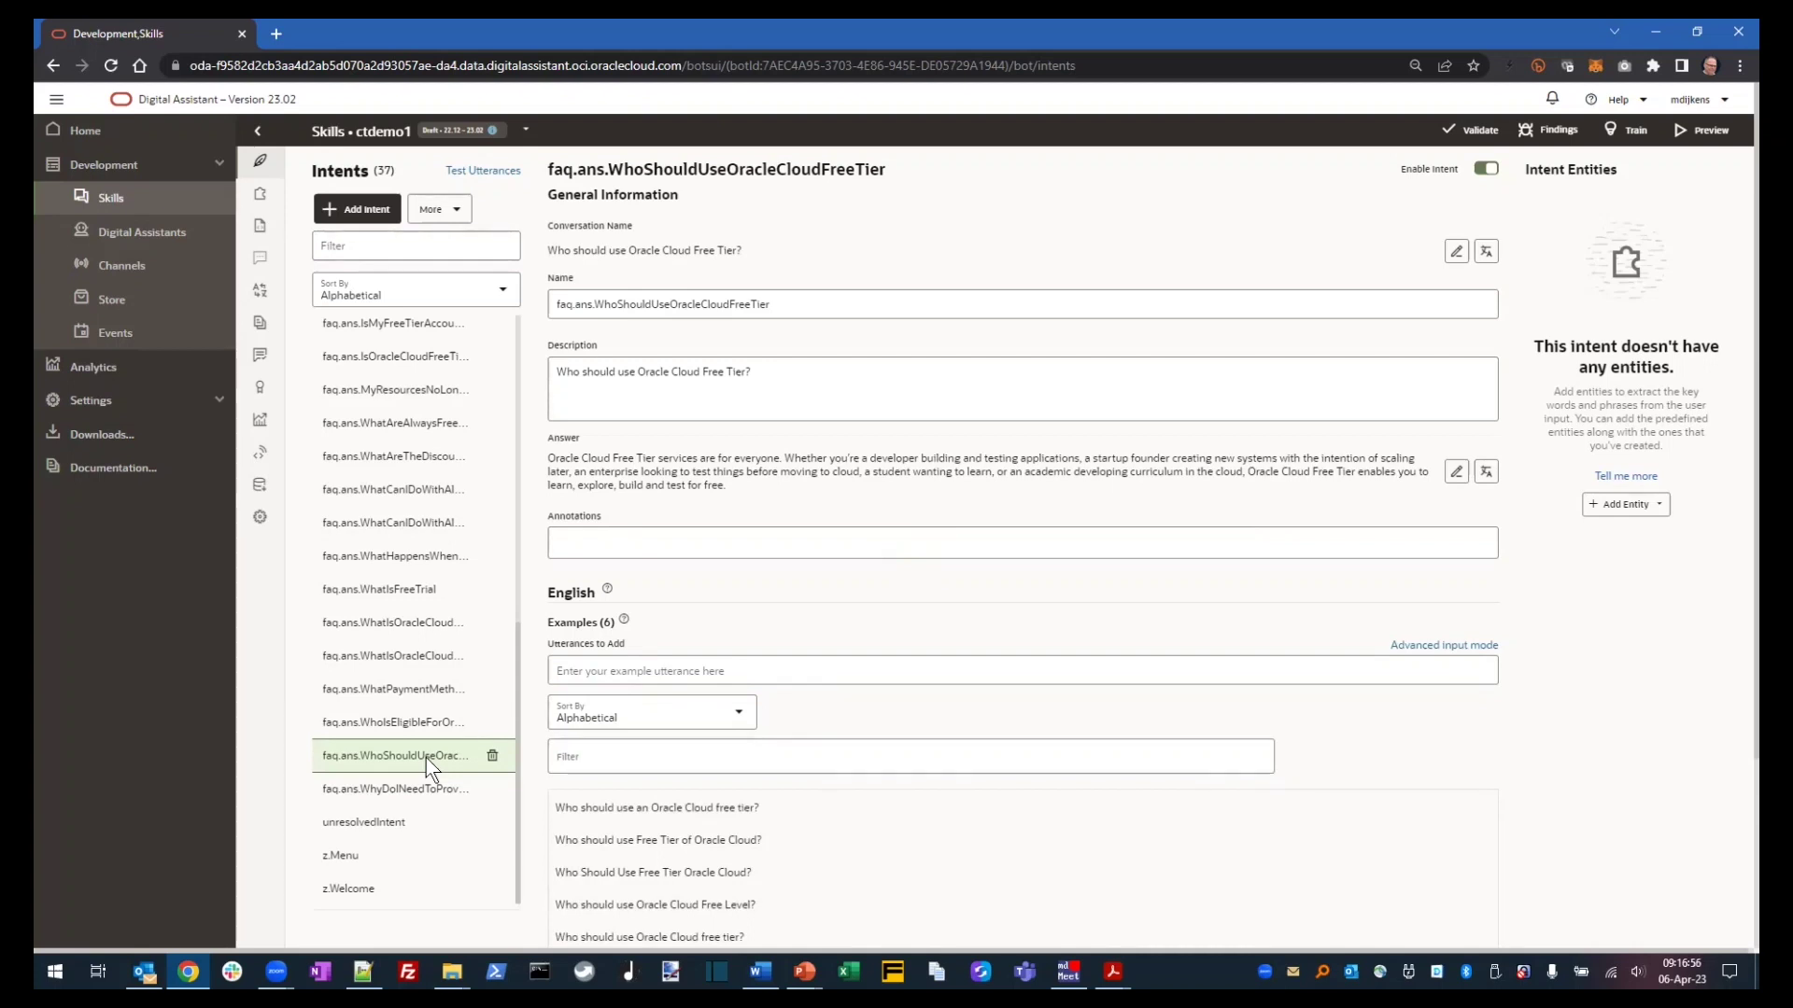
- Copy the intent name faq.ans.WhoShouldUseOracleCloudFreeTier into the empty Notepad++ document, start a new line, and return to the browser
left_click(803, 303)
double_click(666, 304)
right_click(665, 306)
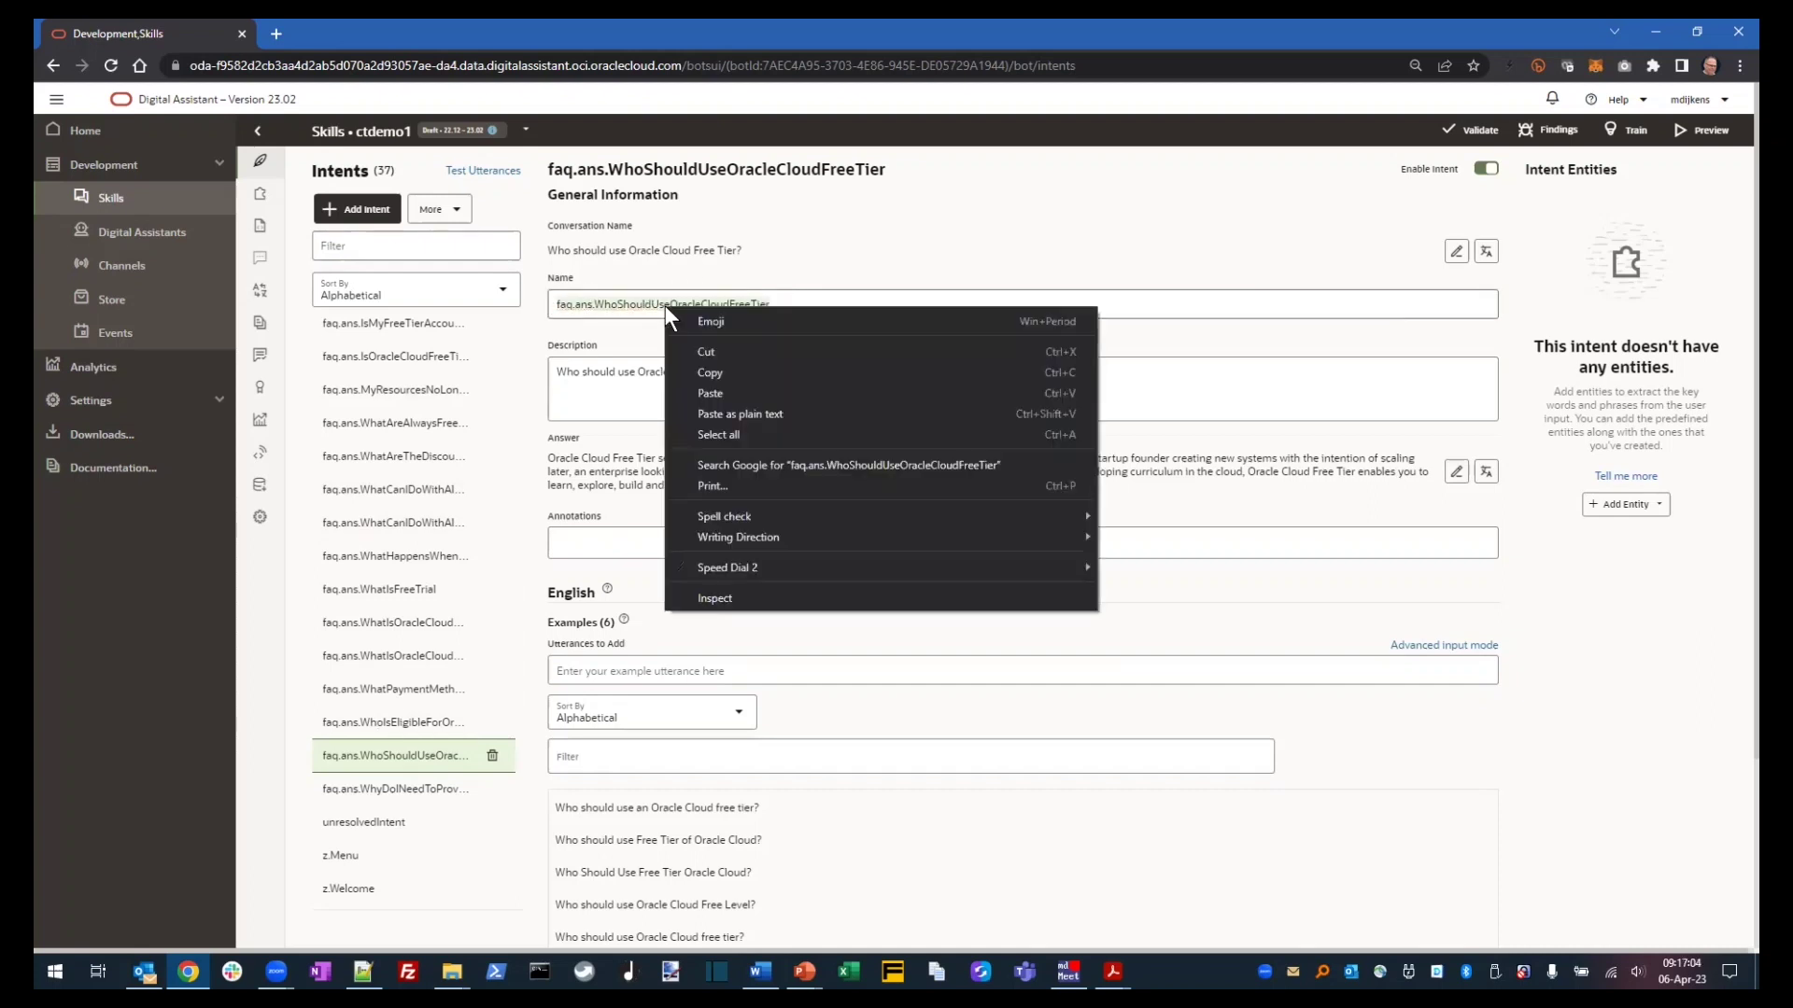
left_click(704, 373)
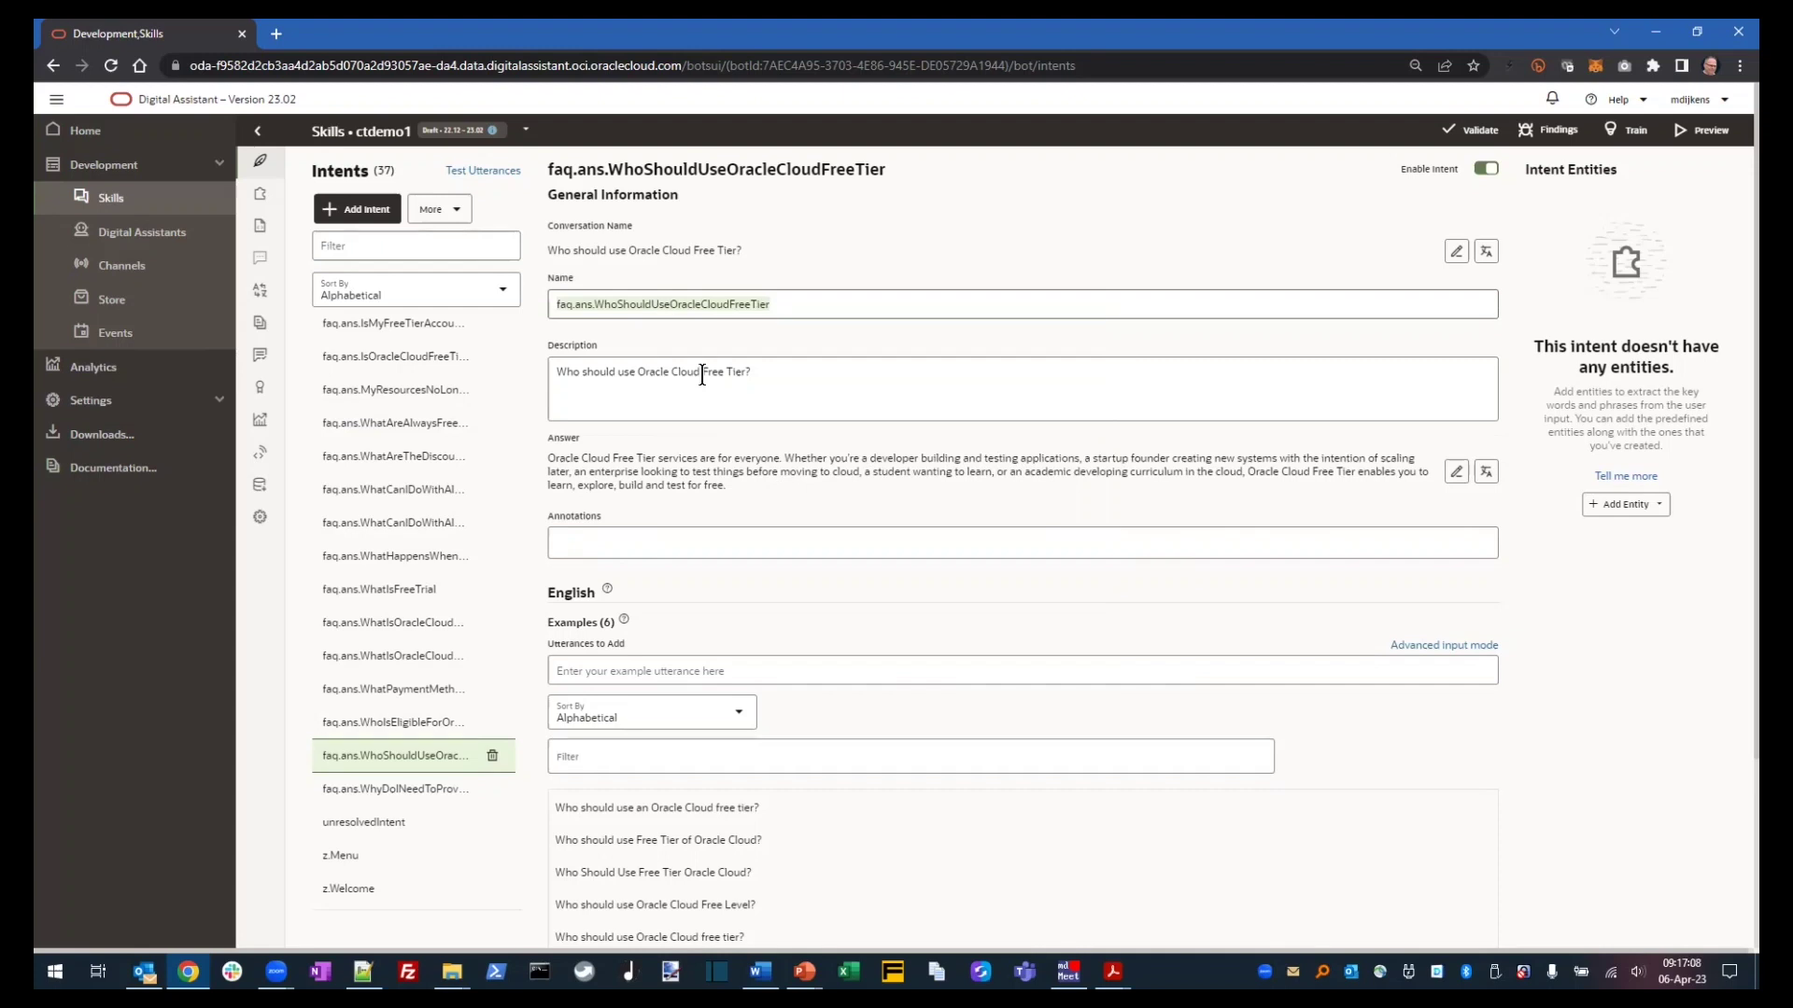
left_click(363, 971)
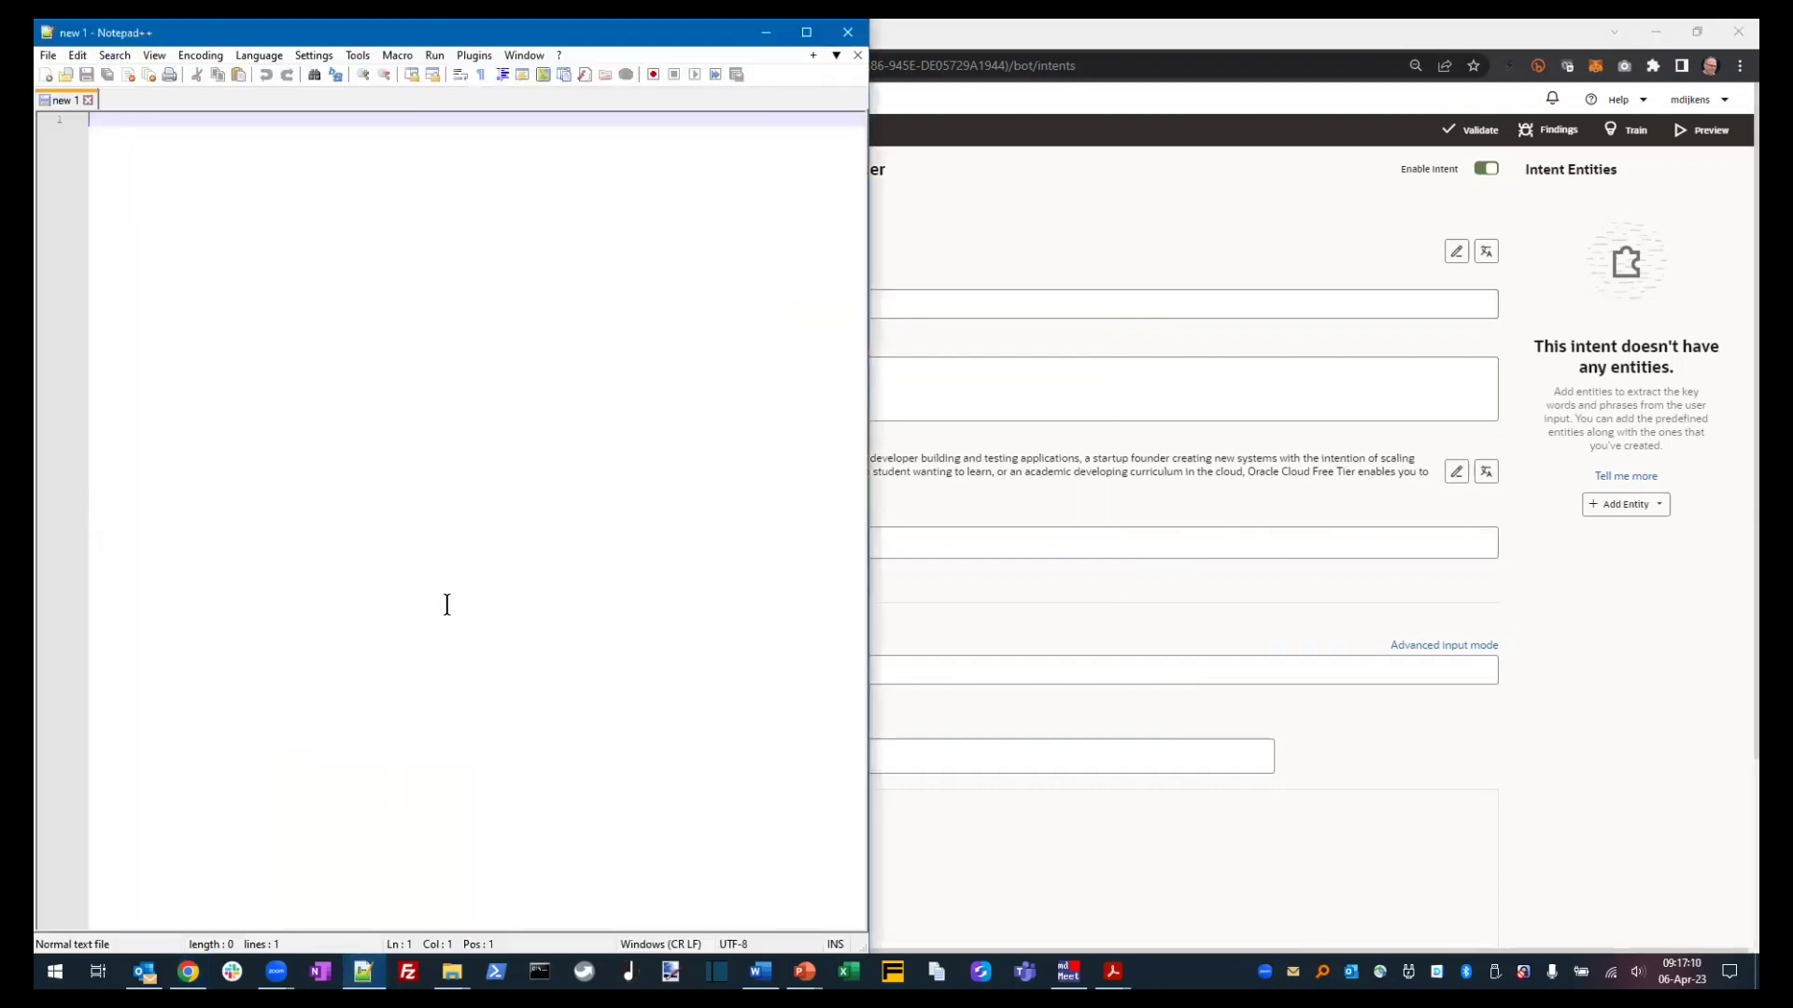
key("ctrl+v")
key("Return")
key("alt+Tab")
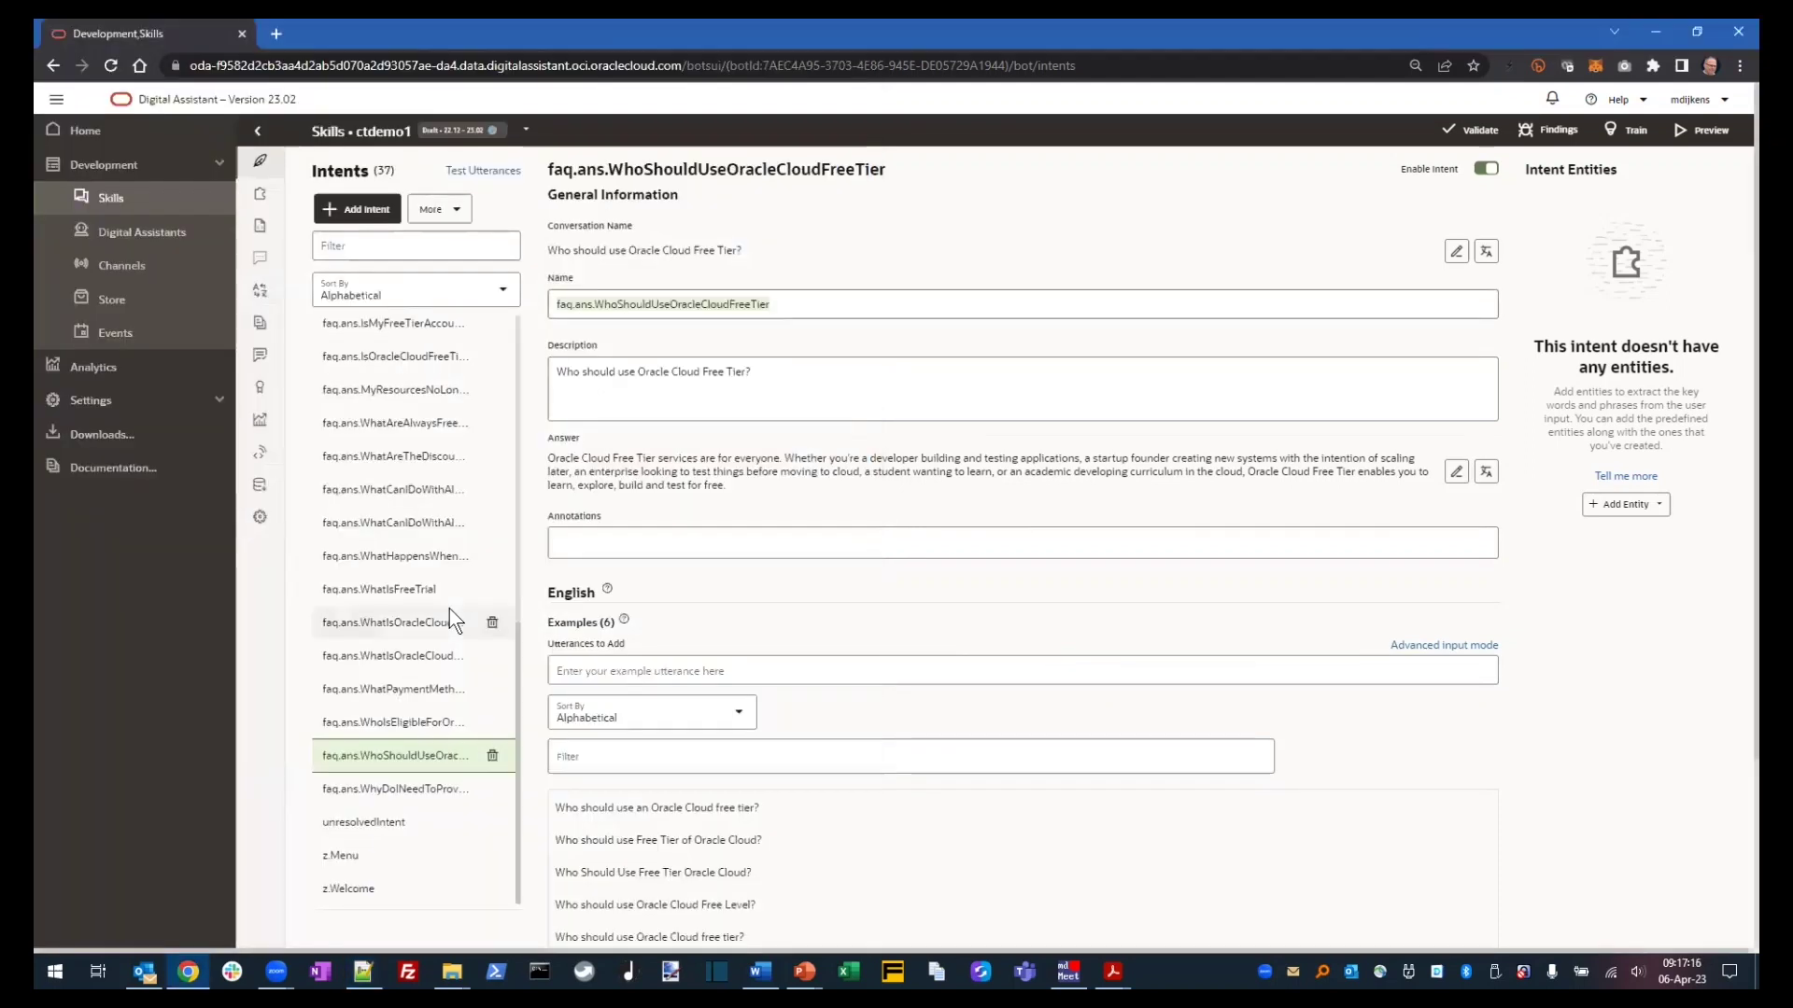
- Add the intent name faq.ans.WhatAreAlwaysFreeServices to the Notepad++ list, then open the faq.ans.WhatPaymentMethodsDoesOracleAccept intent and select its name
left_click(409, 426)
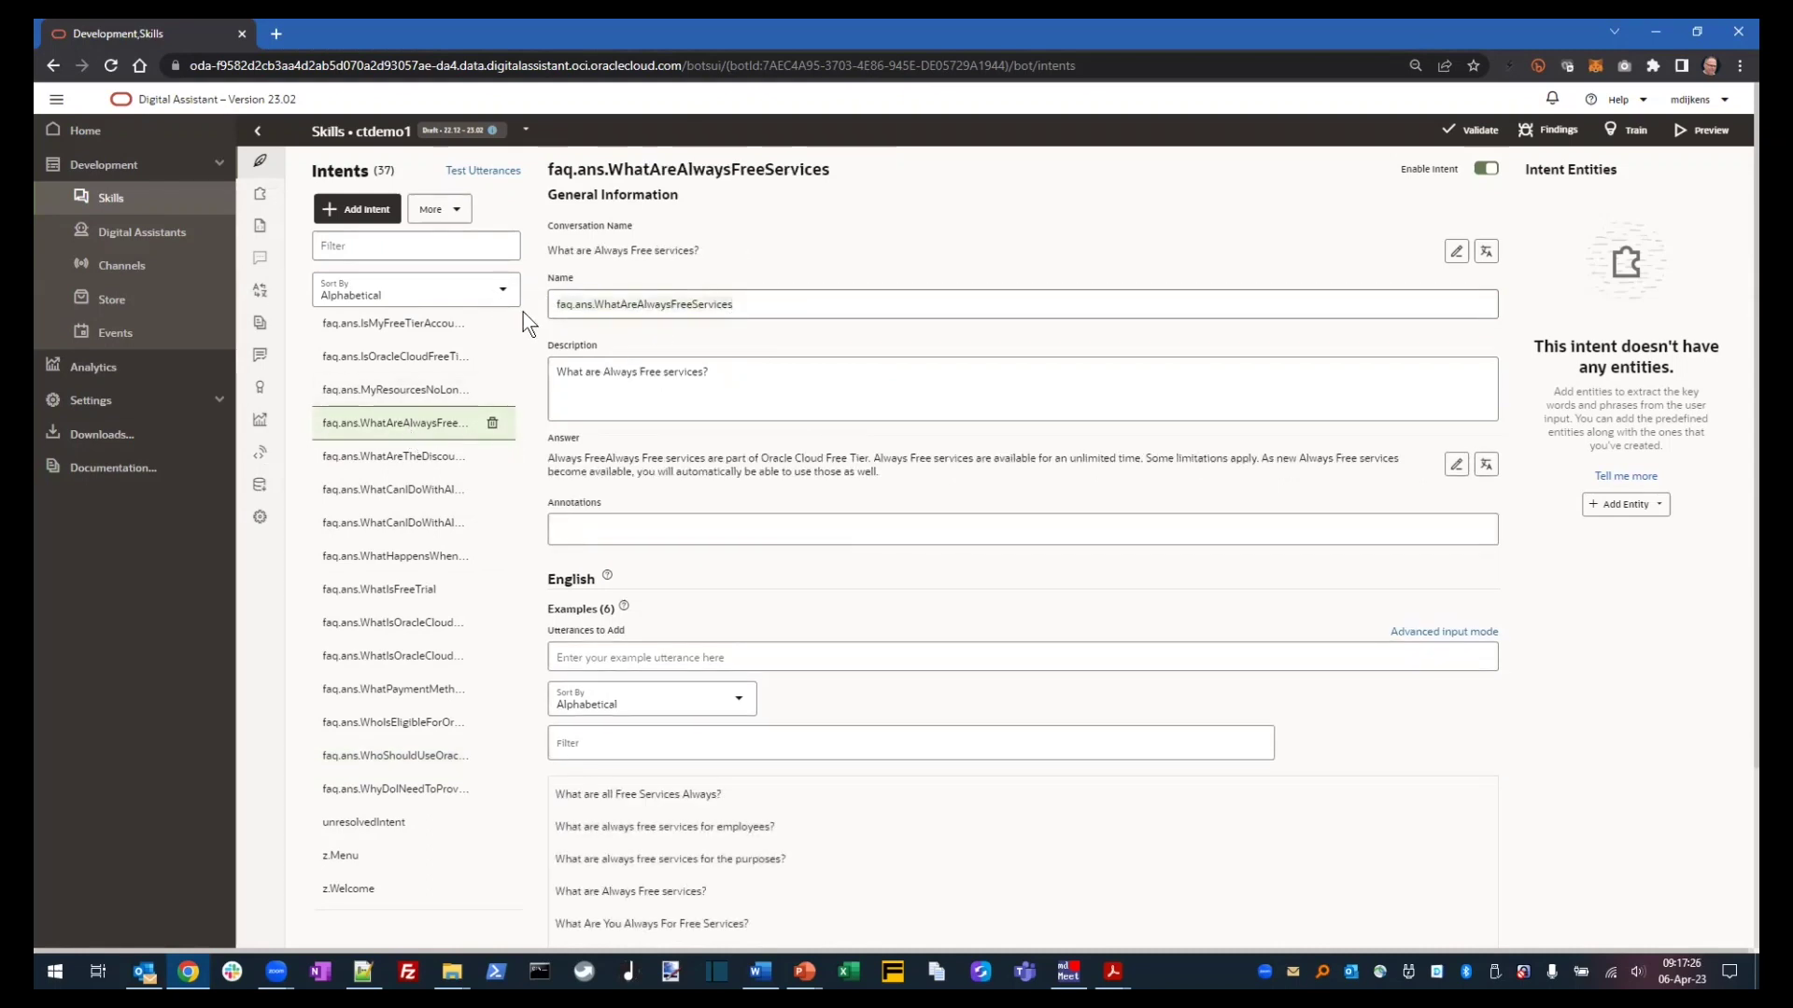
key("alt+Tab")
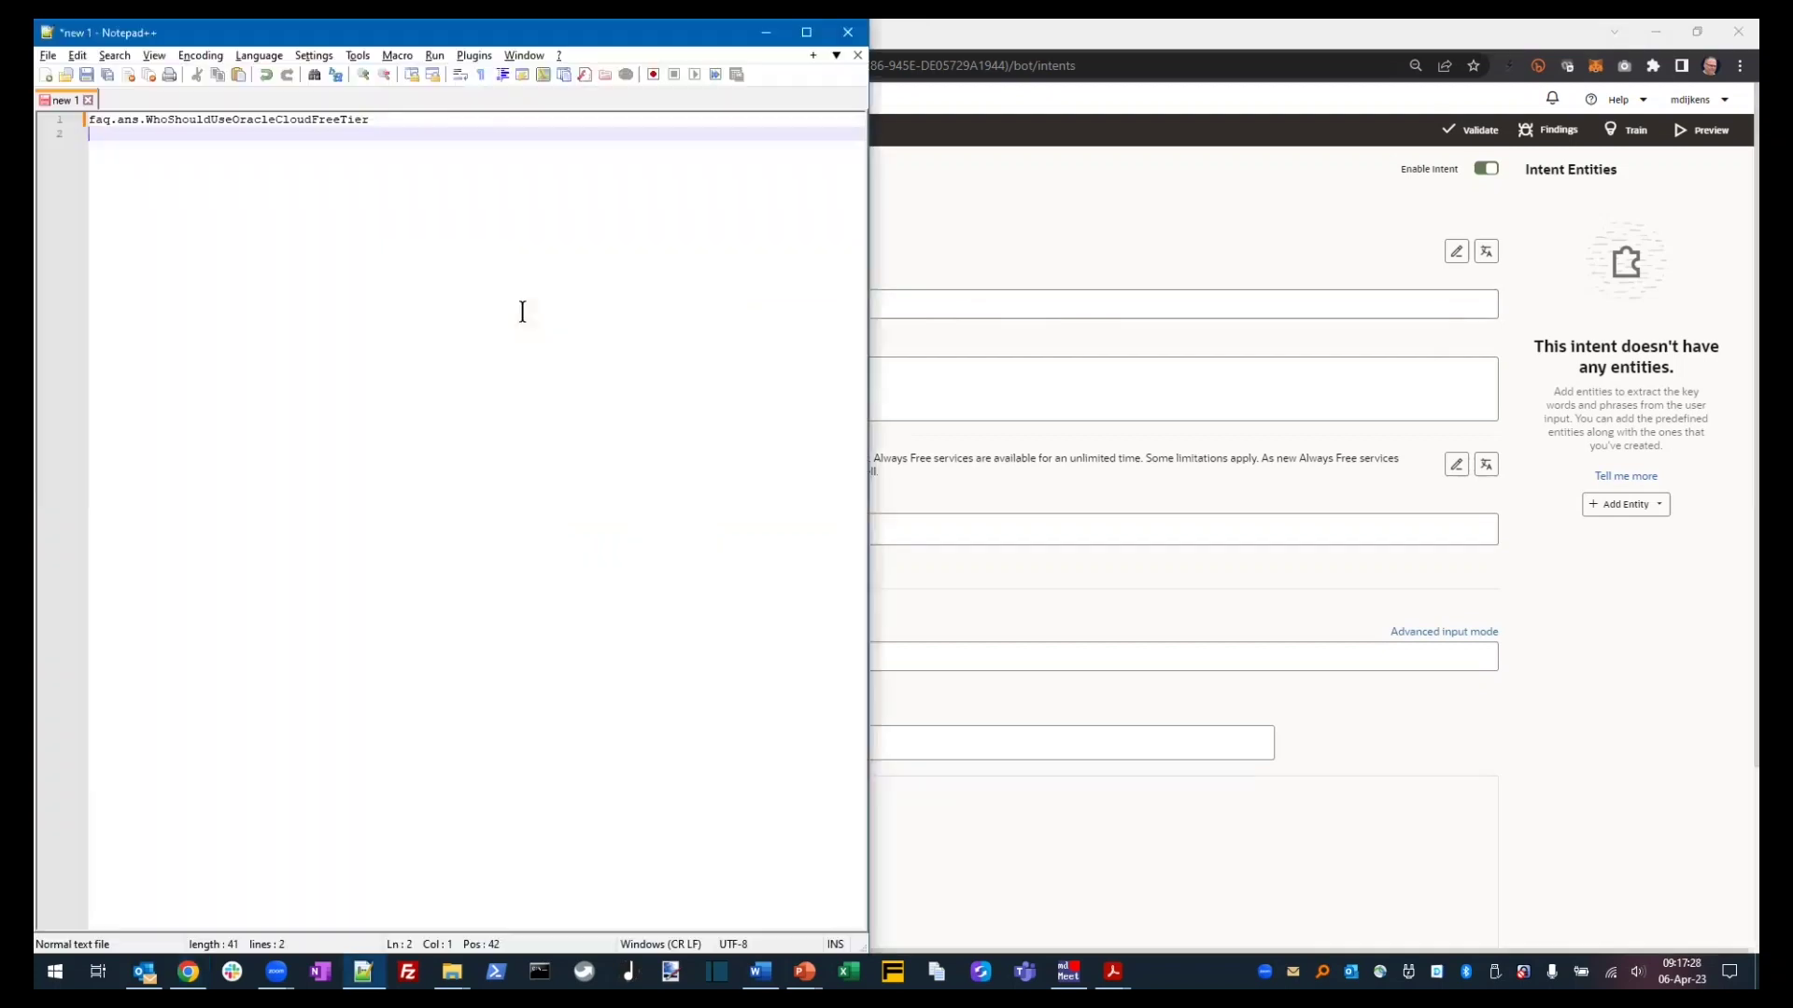
key("ctrl+v")
key("Return")
key("alt+Tab")
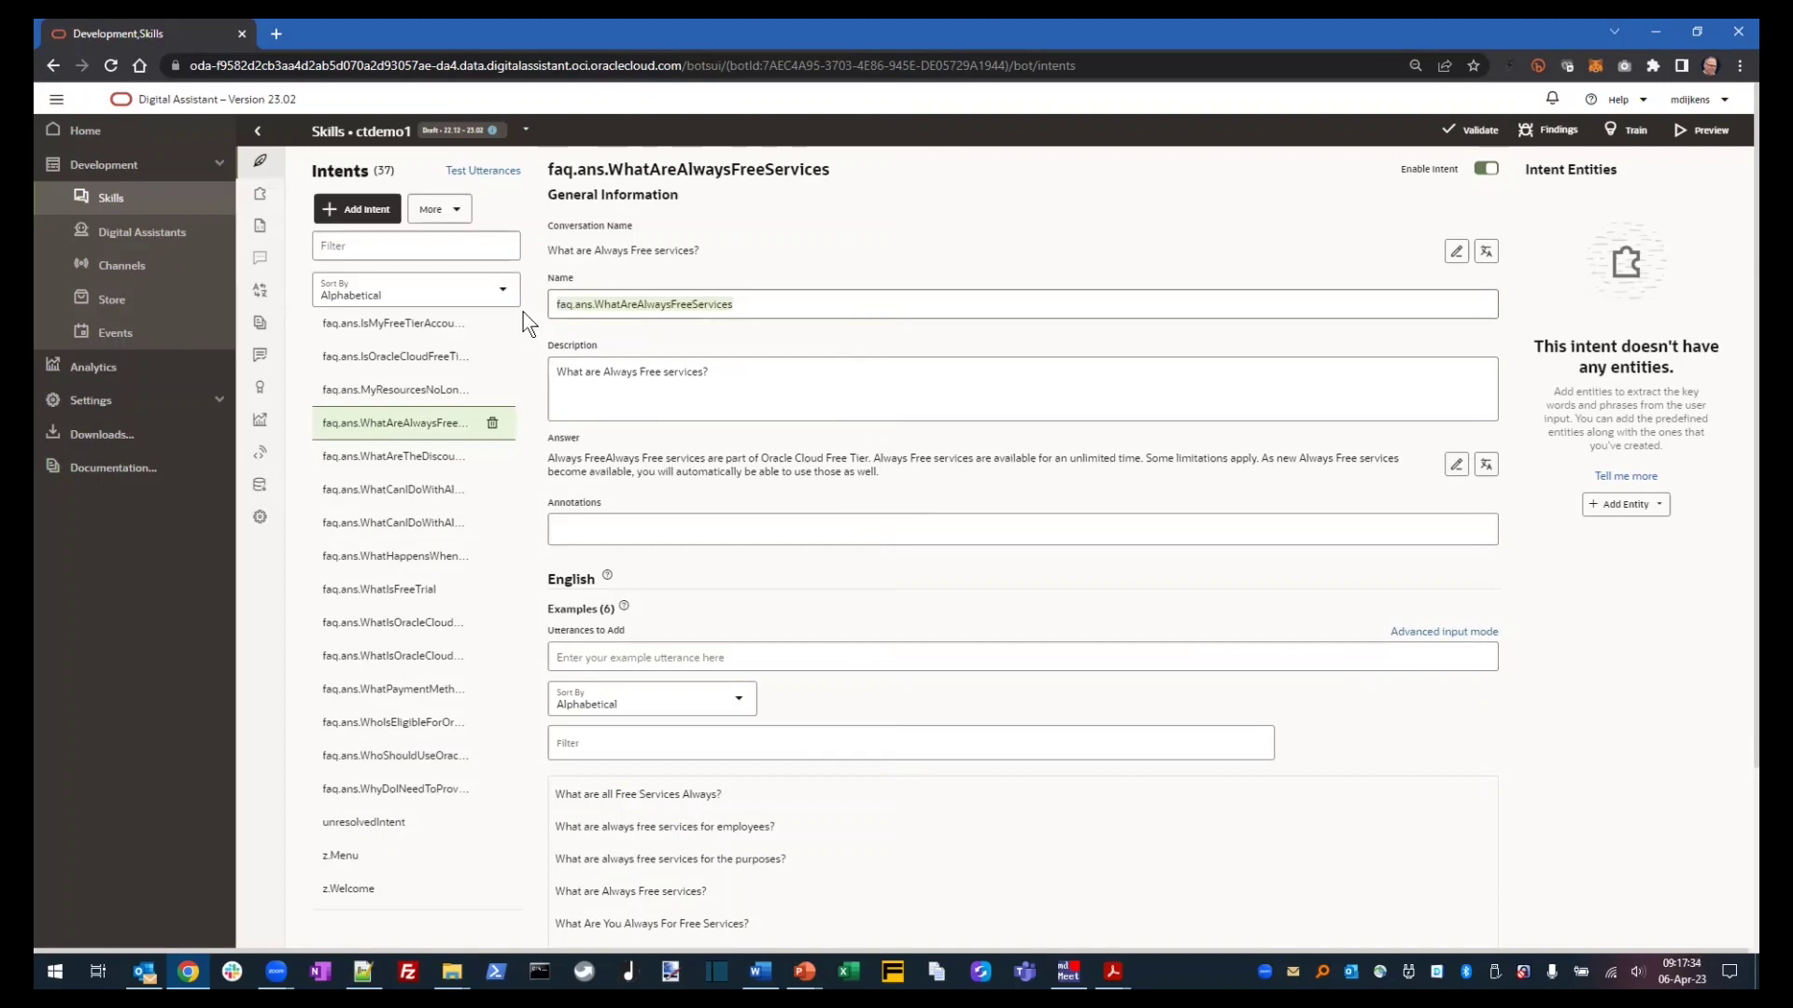
left_click(435, 689)
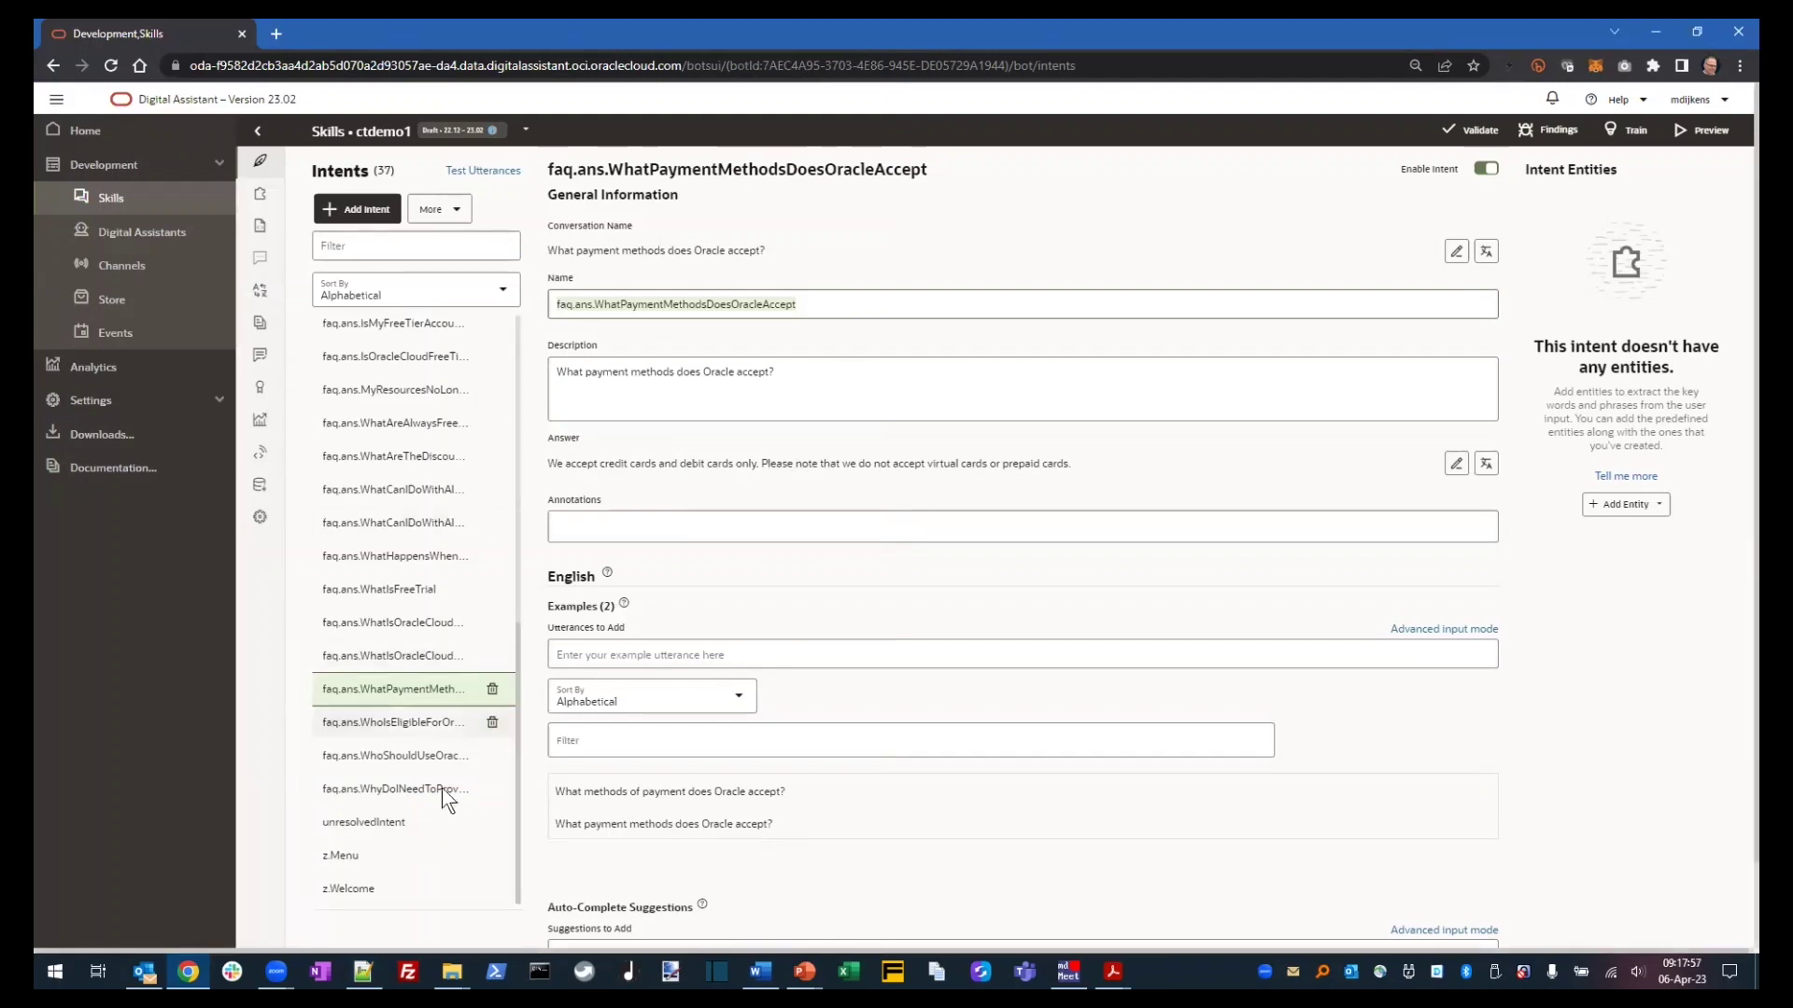
- Review the z.Menu intent, then open the skill's Main Flow in the Flow Designer
left_click(409, 856)
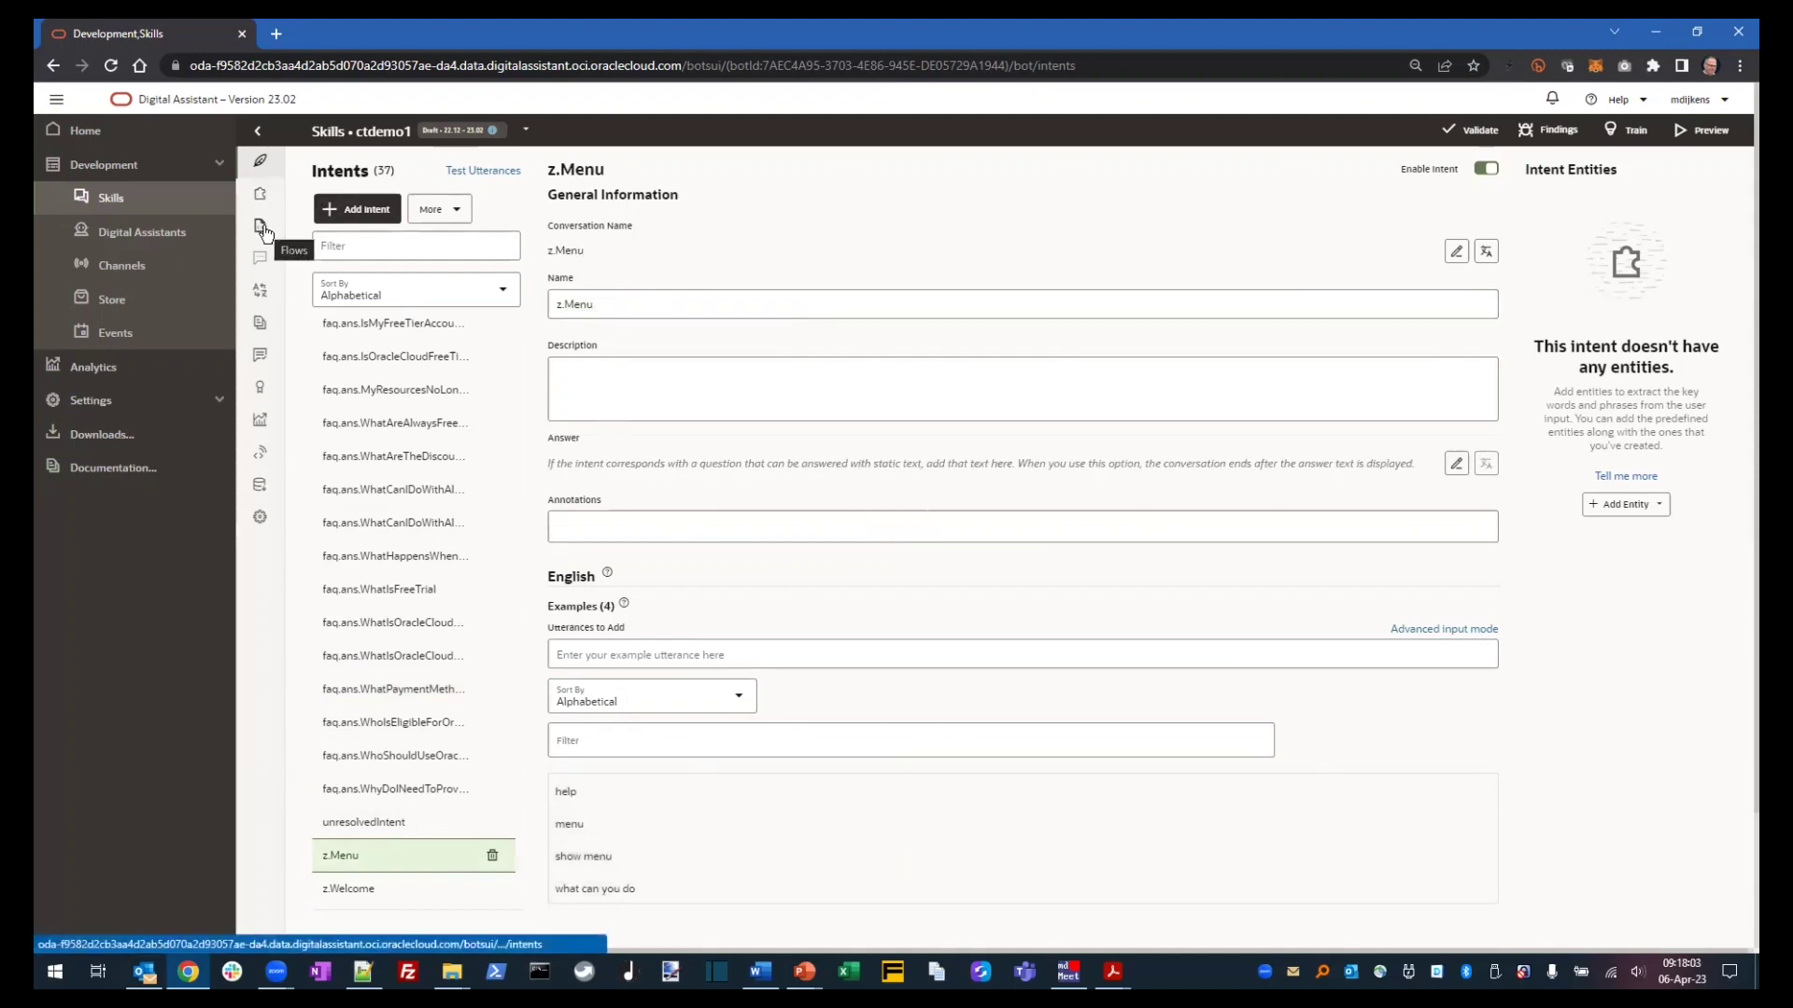
left_click(261, 227)
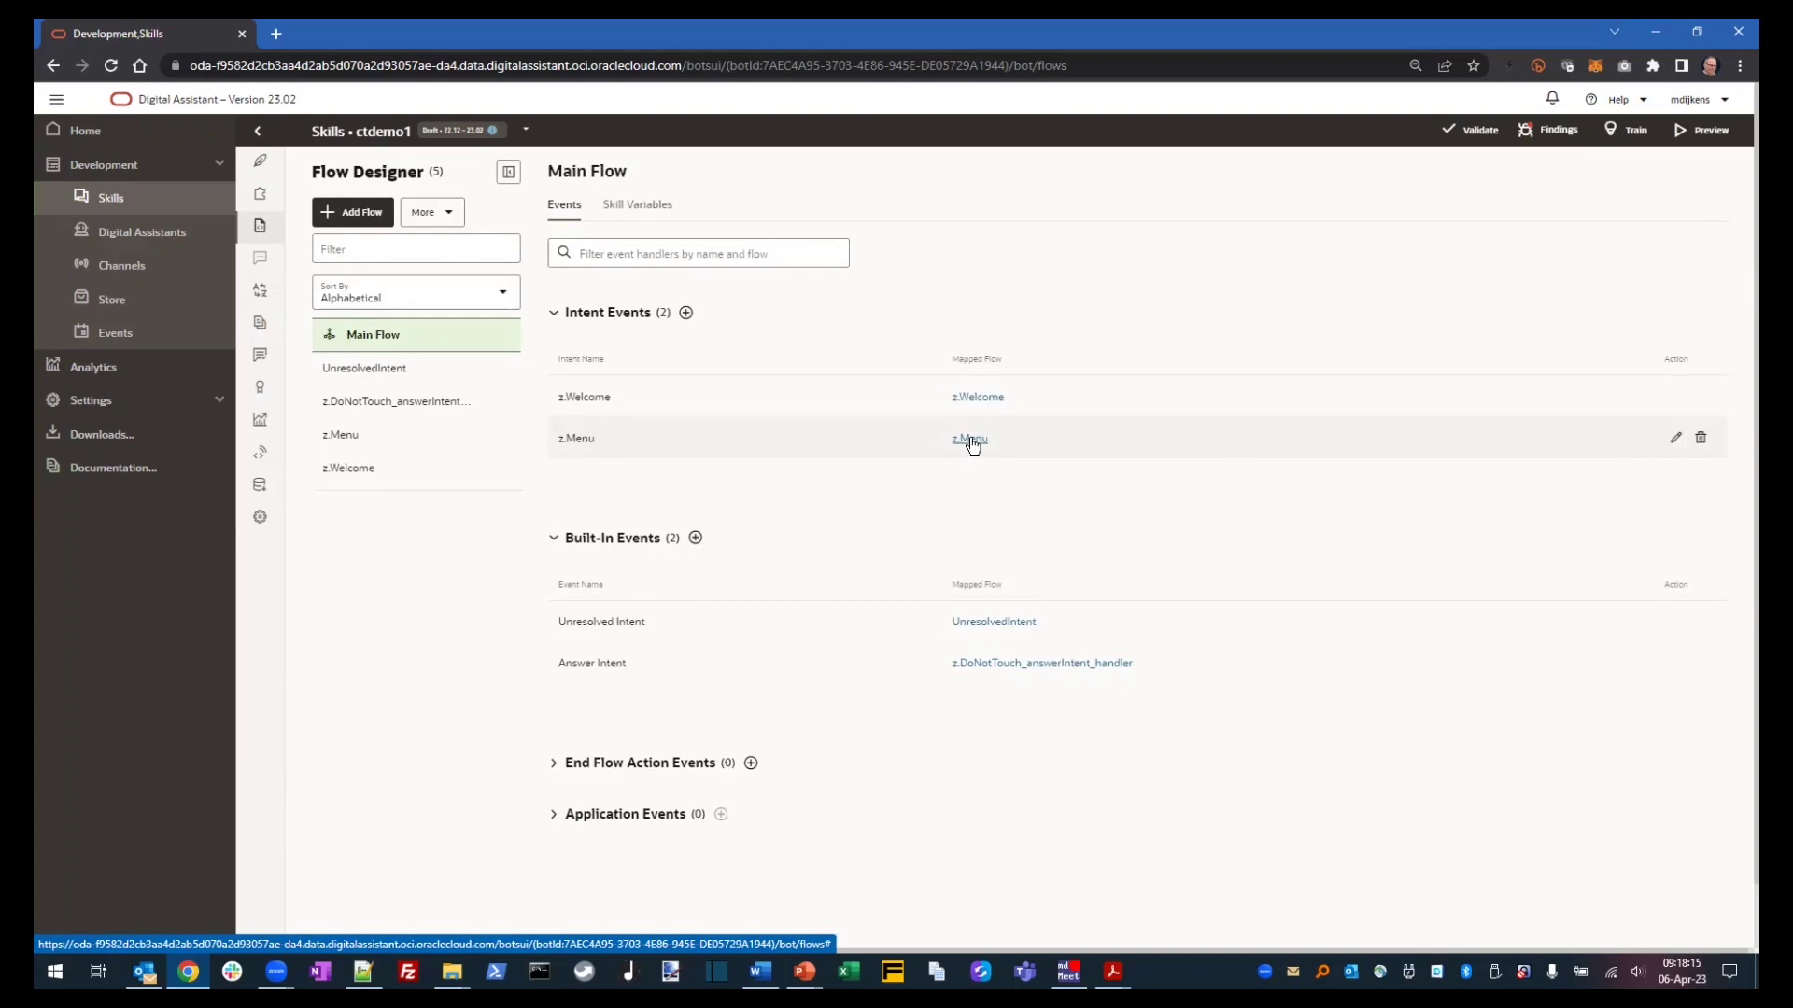
- Open the z.Menu flow and bring up the response items metadata of its Menu common response component for editing
left_click(364, 444)
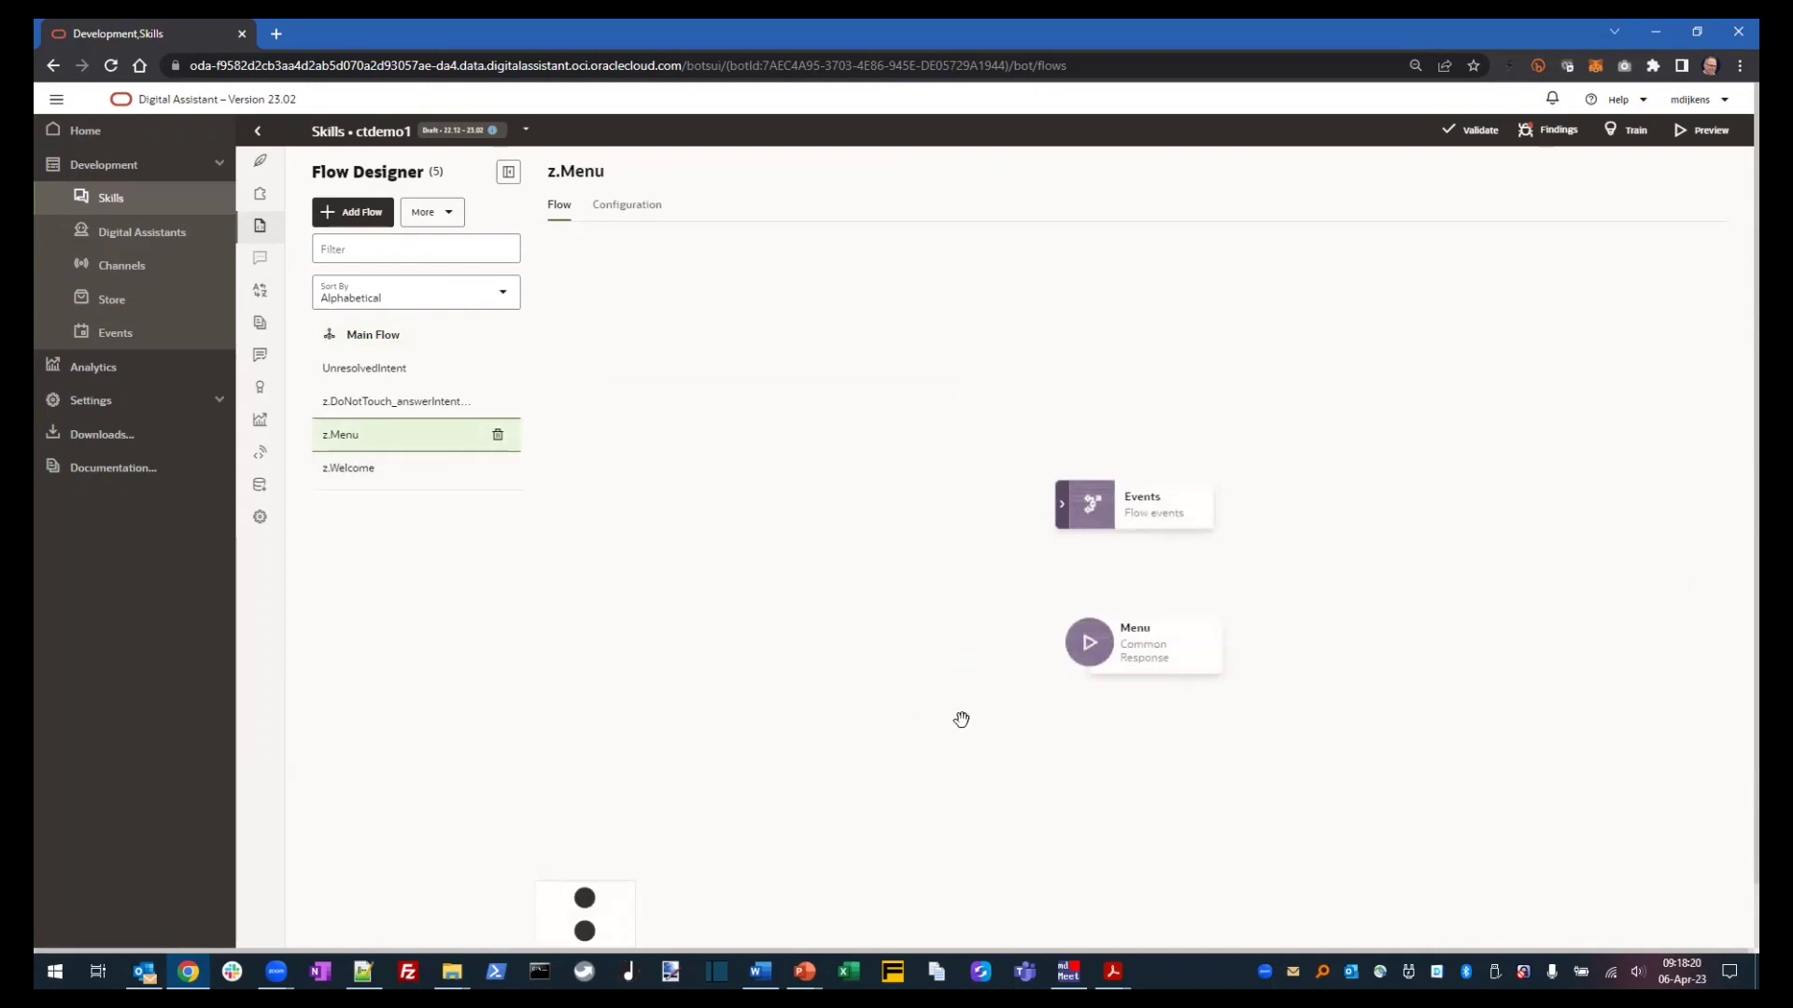
left_click(1158, 656)
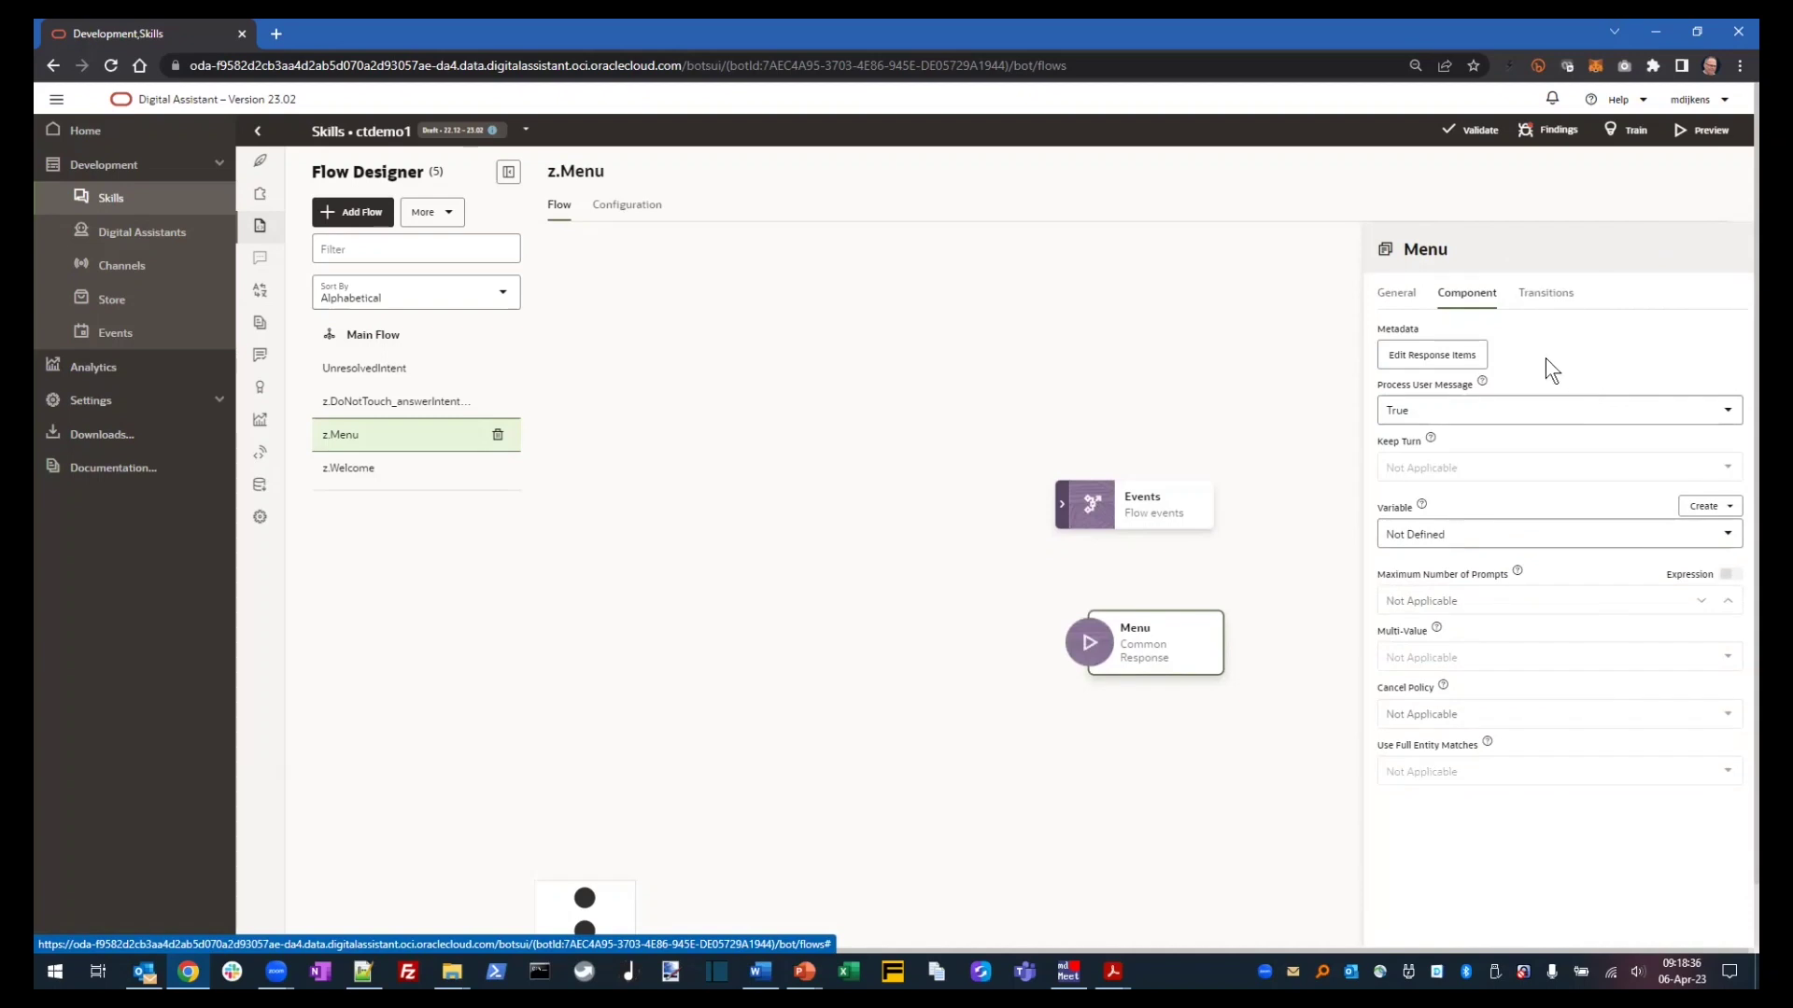
left_click(1459, 357)
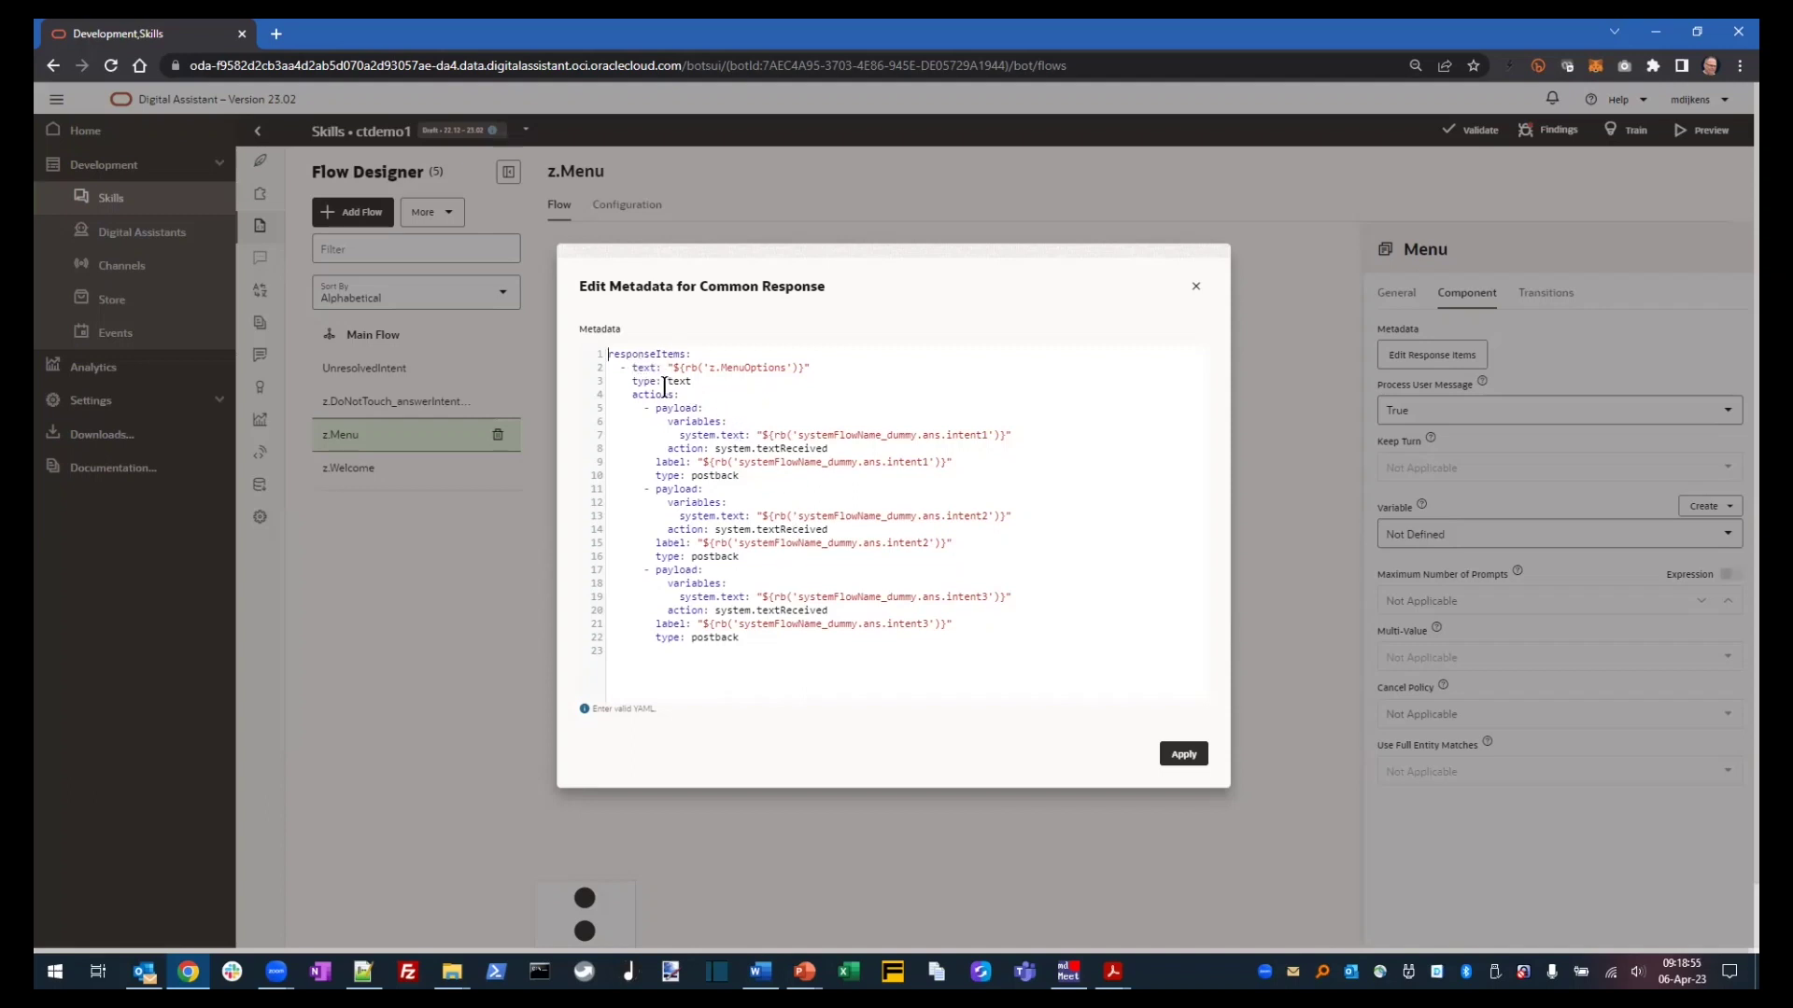
left_click_drag(674, 366, 803, 368)
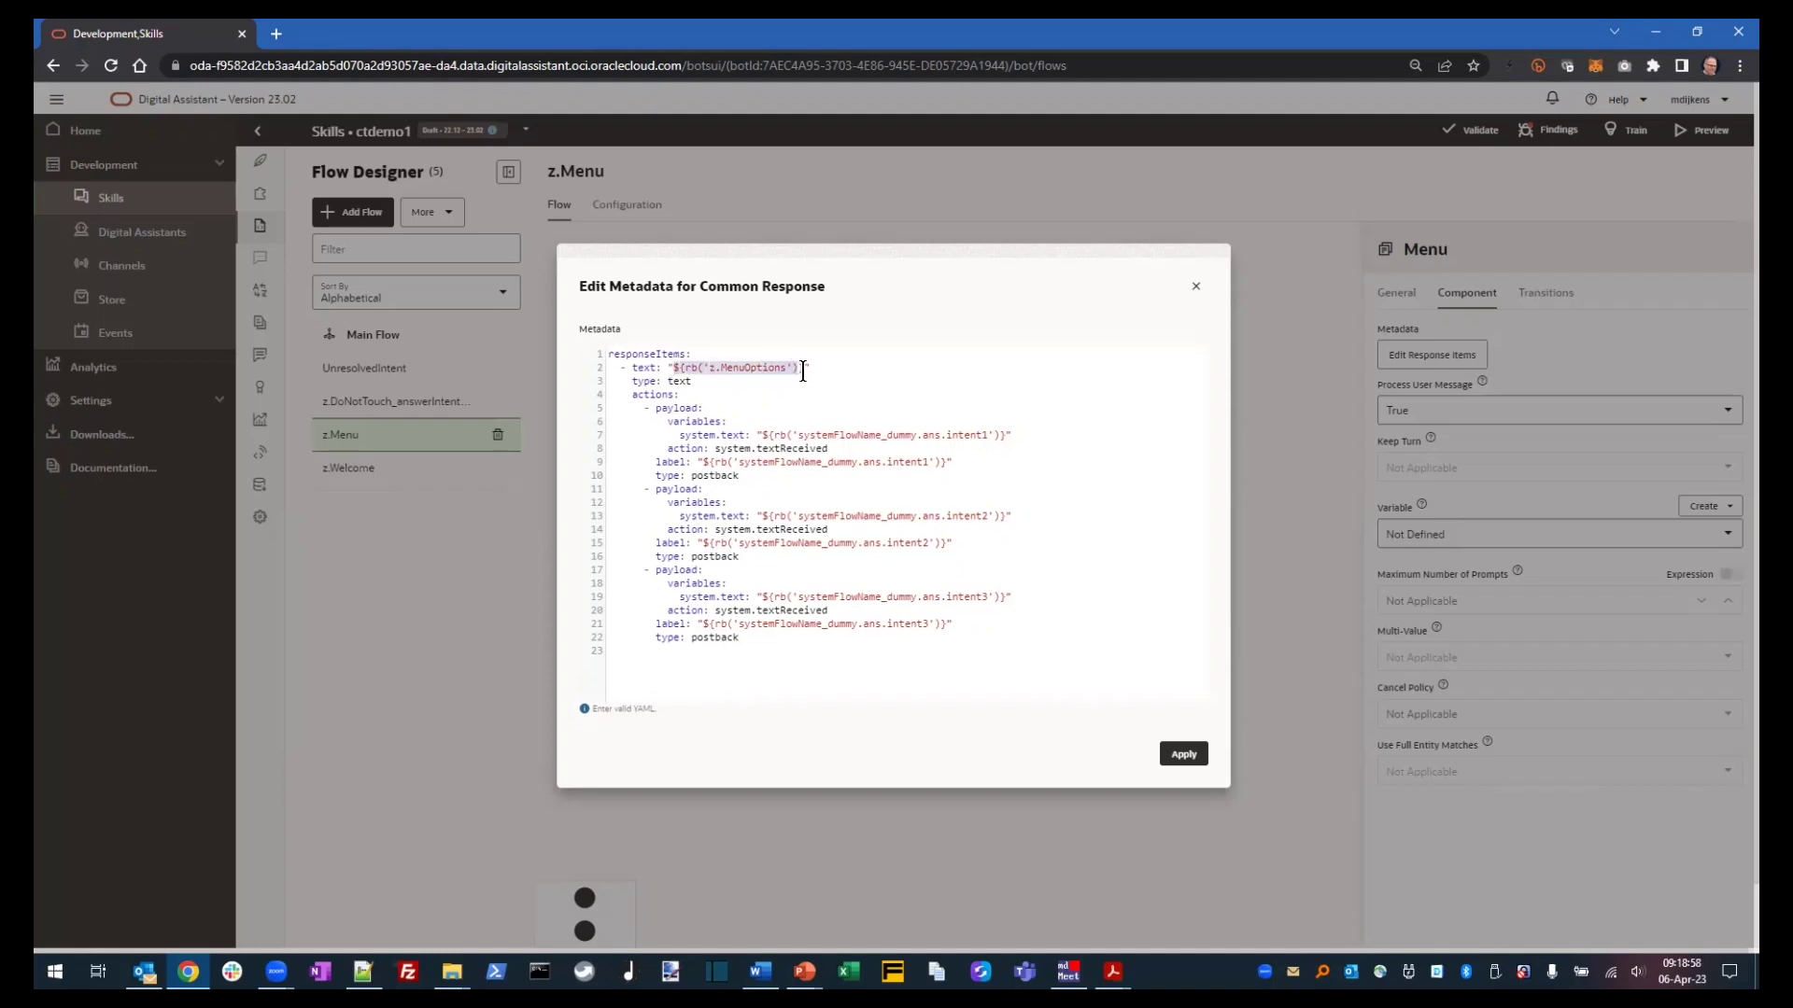
left_click(766, 397)
- Replace dummy.ans.intent1 in the first menu action's label and system.text with faq.ans.WhoShouldUseOracleCloudFreeTier, copied from the Notepad++ list
left_click_drag(827, 463, 928, 462)
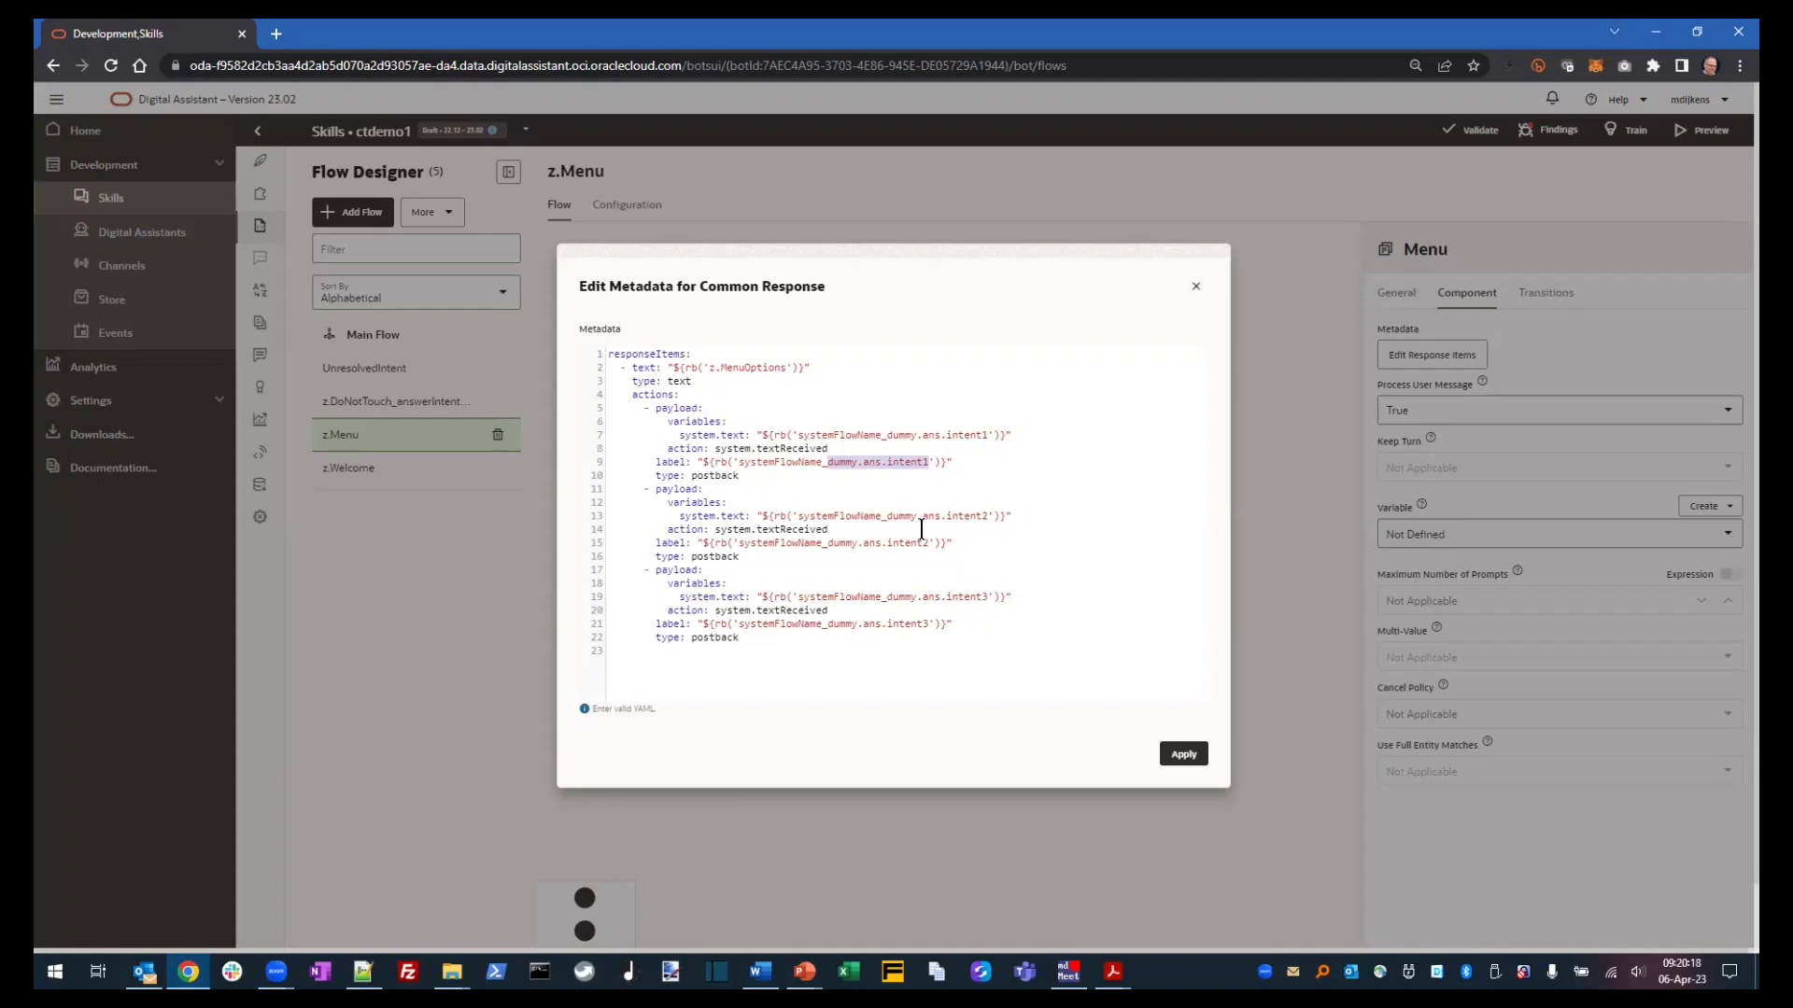
key("alt+Tab")
key("shift+Home")
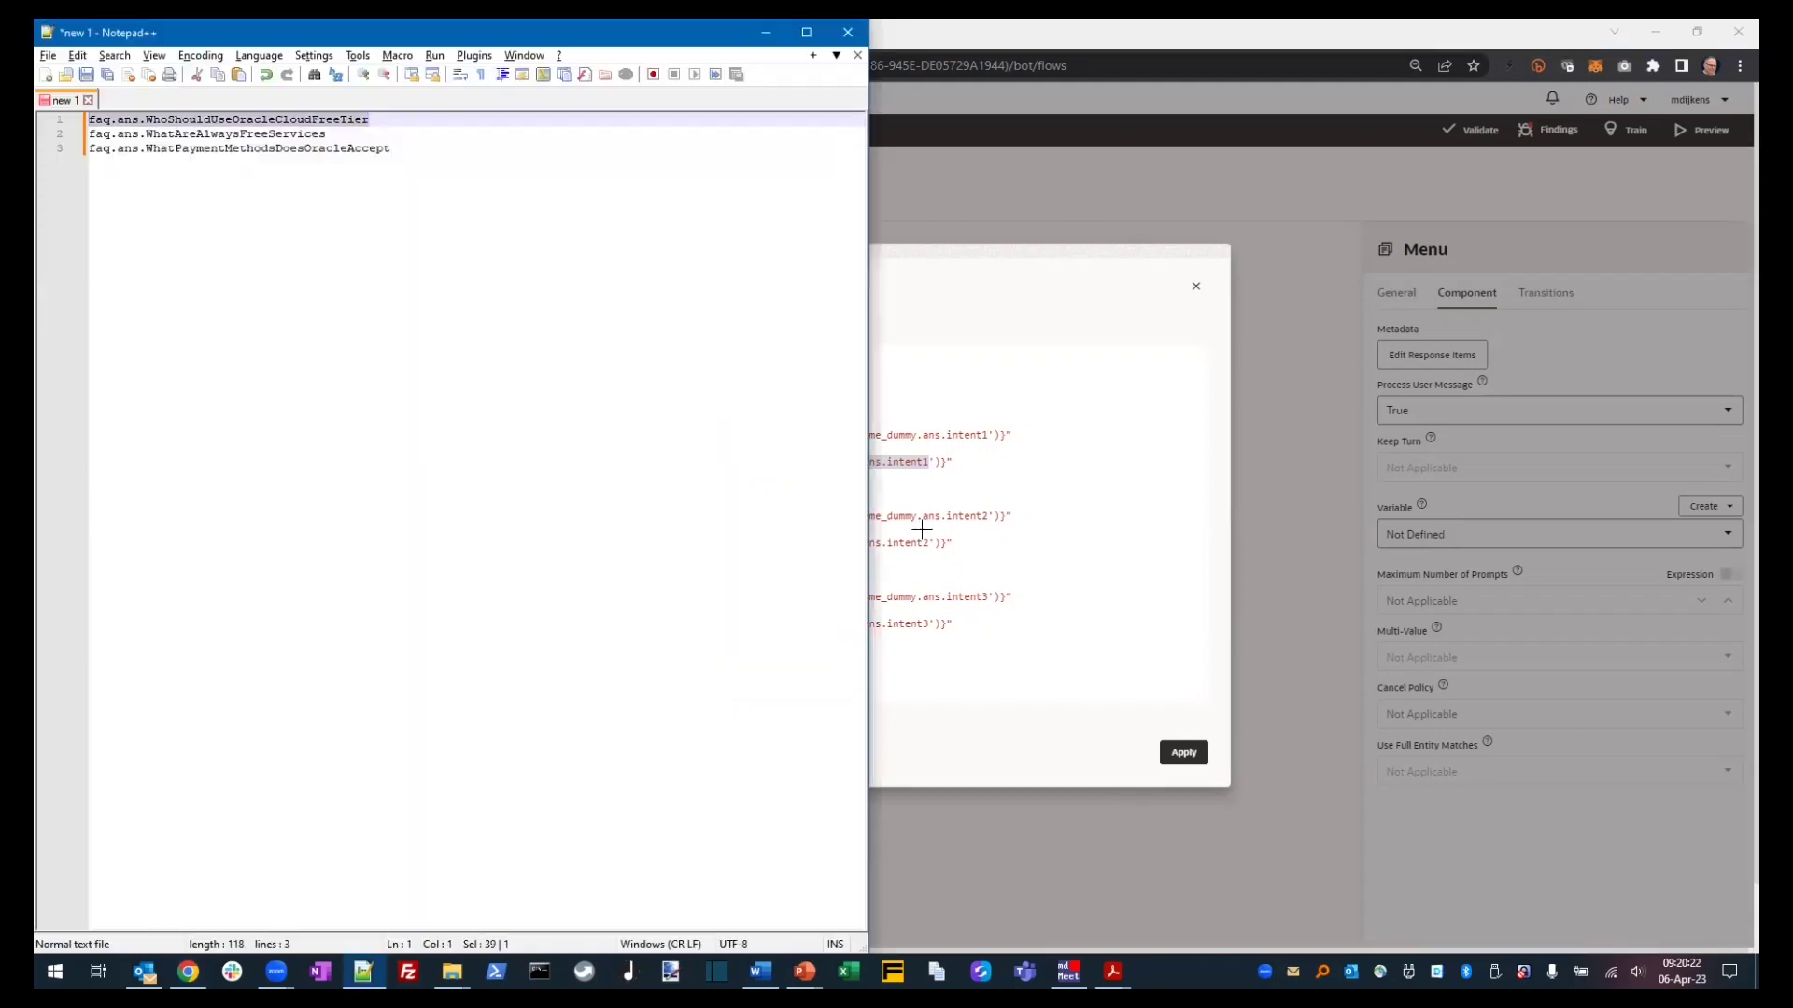
key("ctrl+c")
key("alt+Tab")
key("ctrl+v")
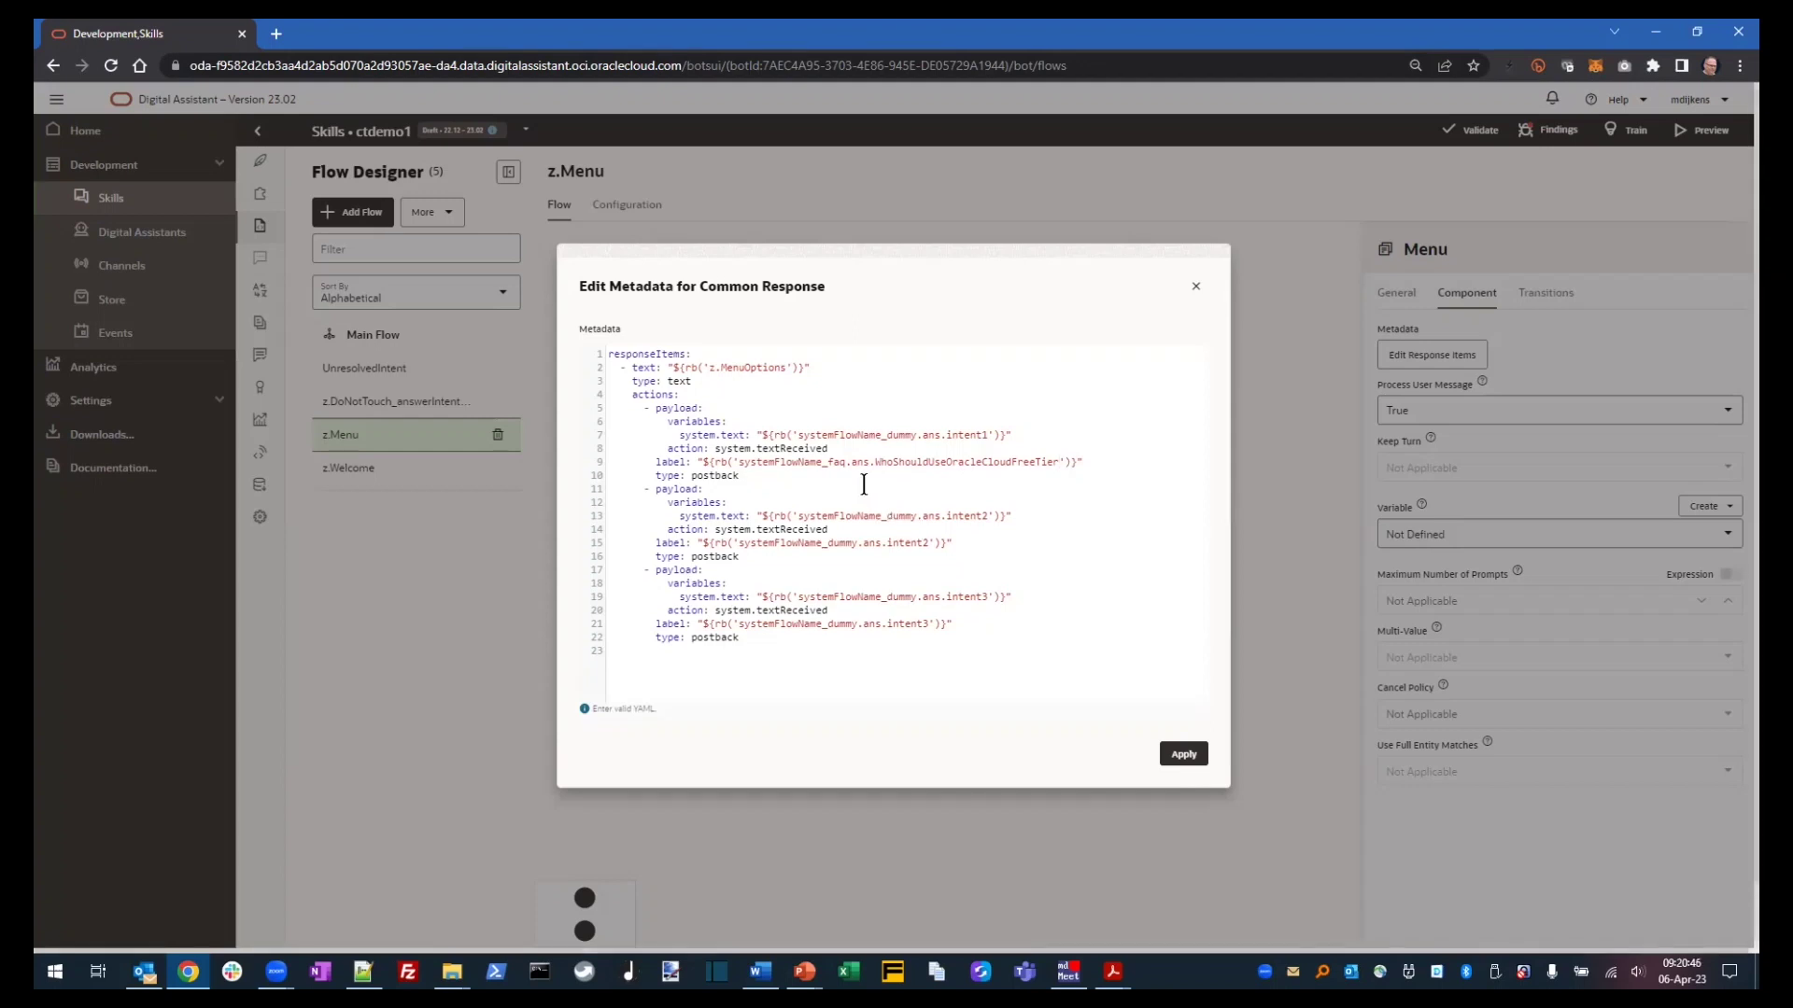
left_click_drag(885, 435, 996, 439)
key("ctrl+v")
- Replace dummy.ans.intent2 in the second menu action's system.text and label with faq.ans.WhatAreAlwaysFreeServices, copied from the Notepad++ list
key("alt+Tab")
key("shift+End")
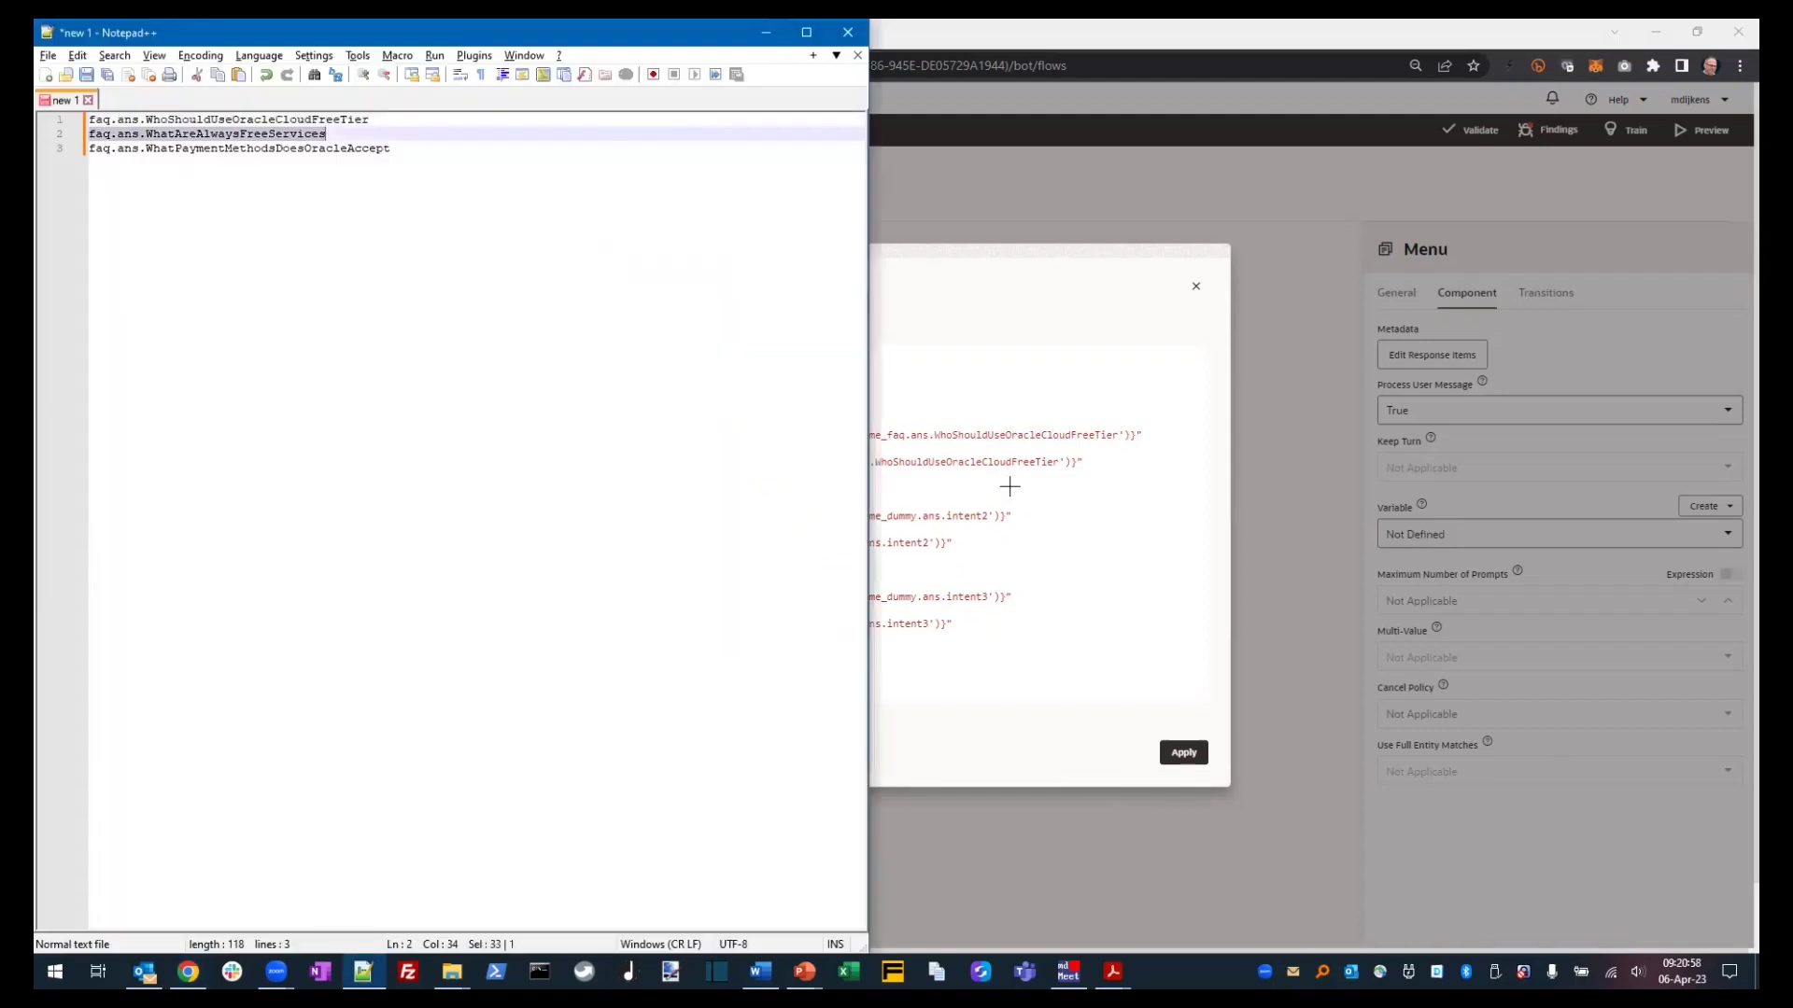
key("alt+Tab")
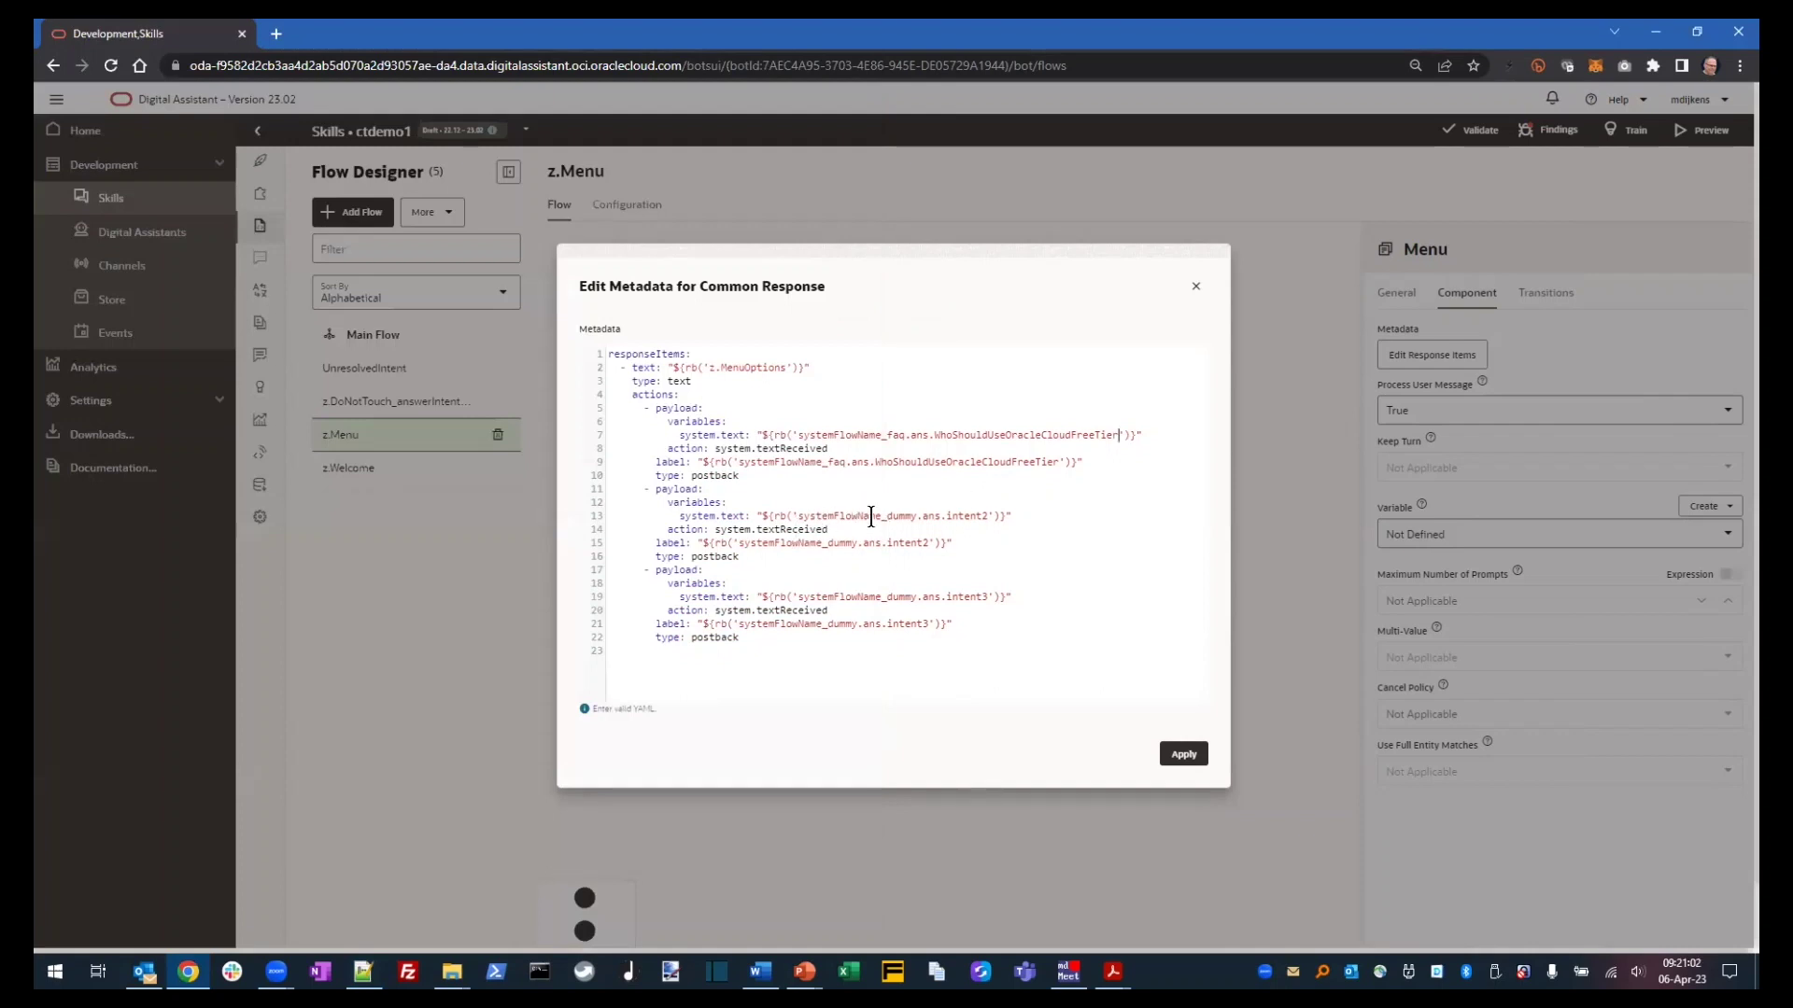
left_click_drag(887, 516, 982, 520)
key("ctrl+v")
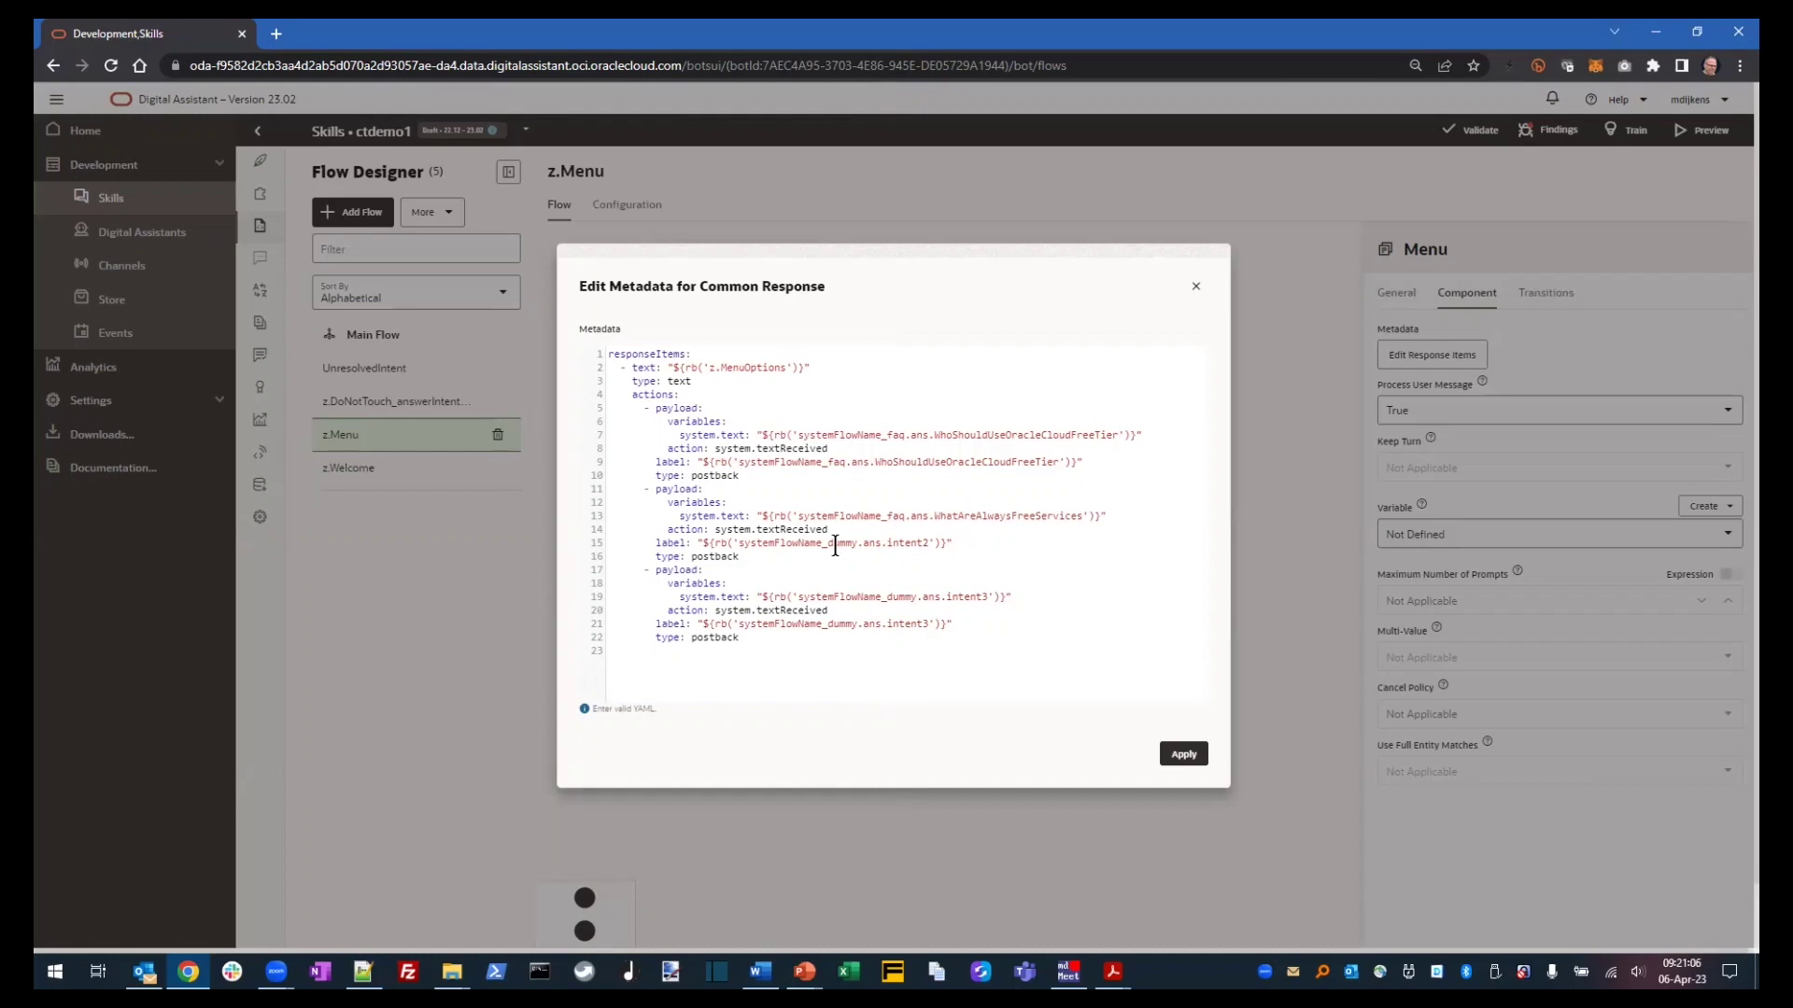
left_click_drag(828, 546, 923, 558)
key("ctrl+v")
- Replace dummy.ans.intent3 in the third menu action's system.text and label with faq.ans.WhatPaymentMethodsDoesOracleAccept from the Notepad++ list, and apply the metadata
key("alt+Tab")
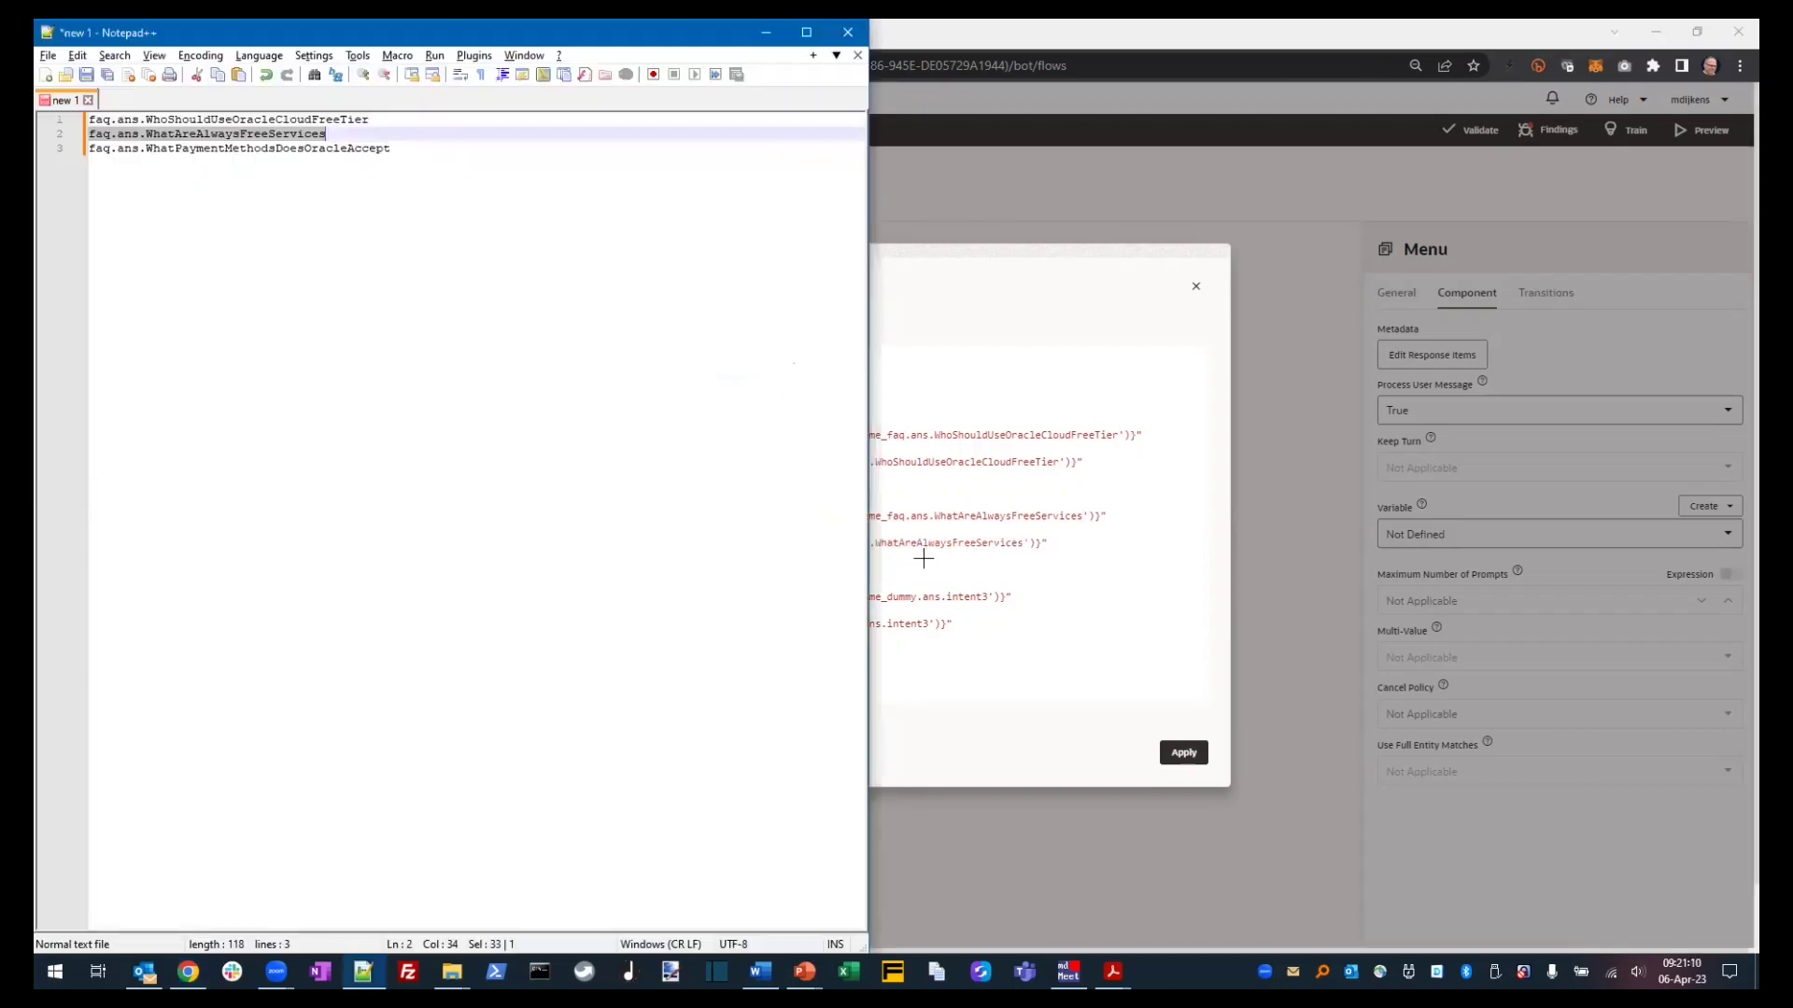
key("Down")
key("Home")
key("shift+End")
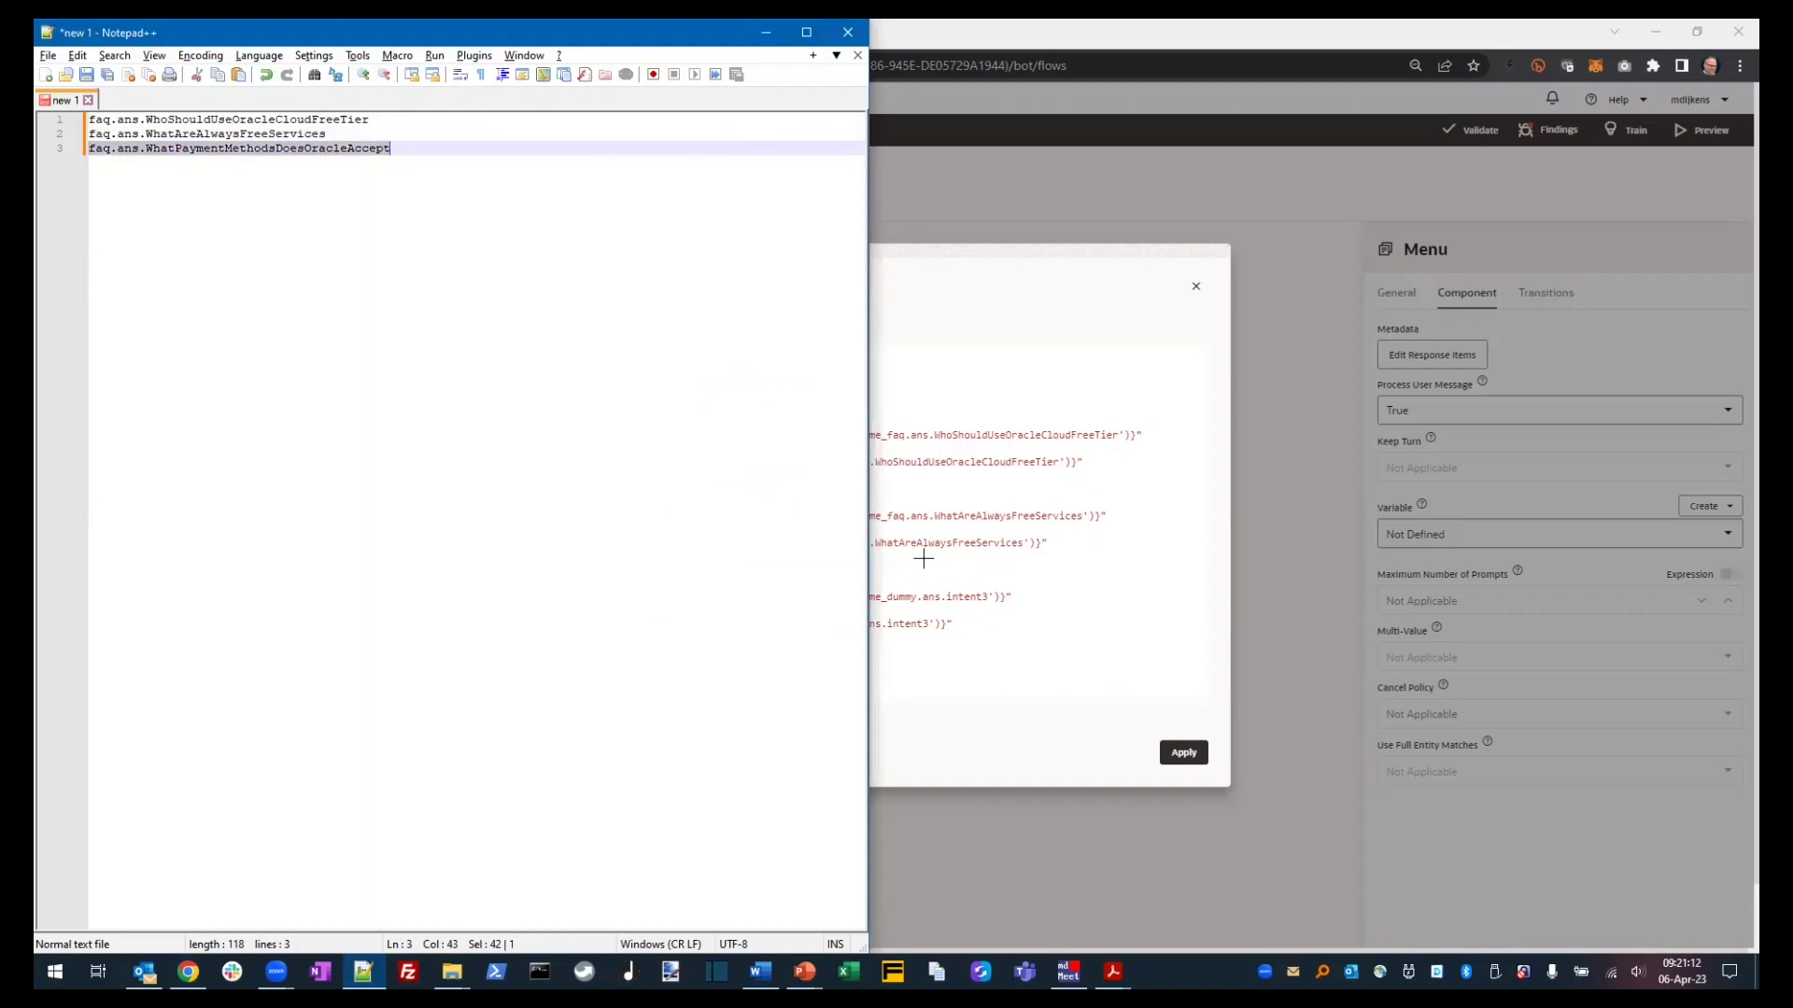
key("alt+Tab")
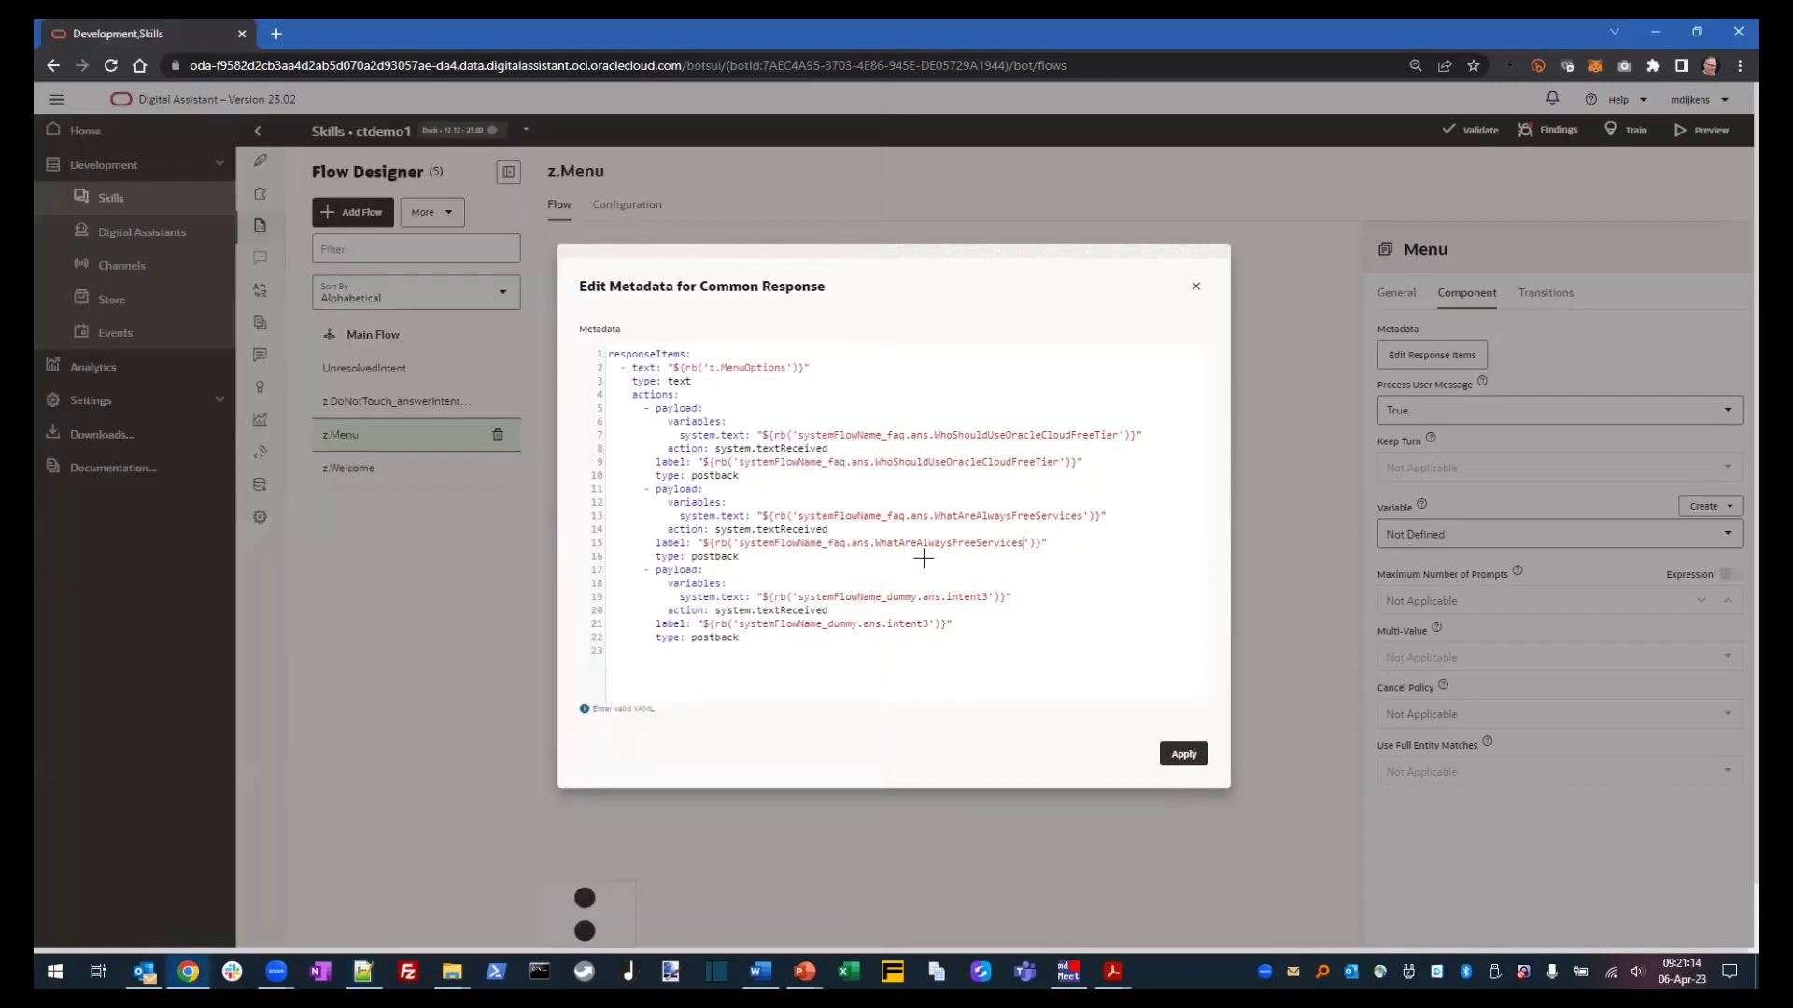
left_click_drag(887, 598, 986, 601)
key("ctrl+v")
left_click_drag(829, 624, 924, 625)
key("ctrl+v")
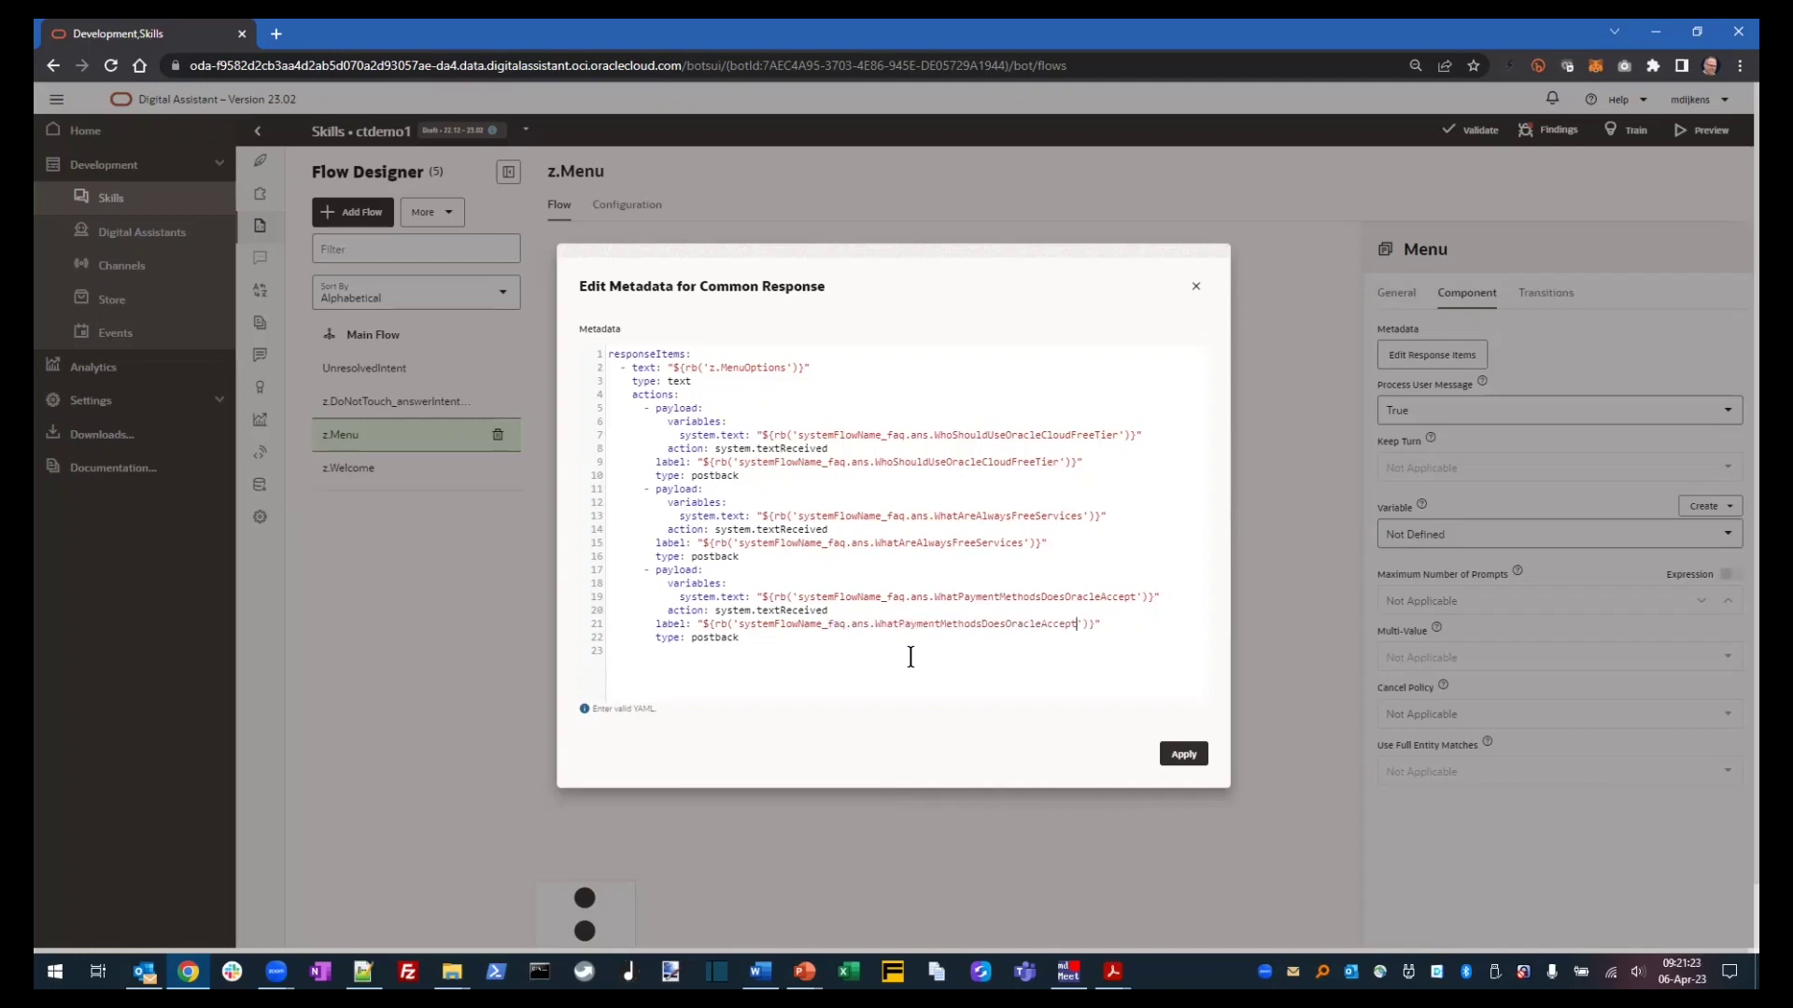
left_click(625, 394)
key("BackSpace")
left_click(1183, 753)
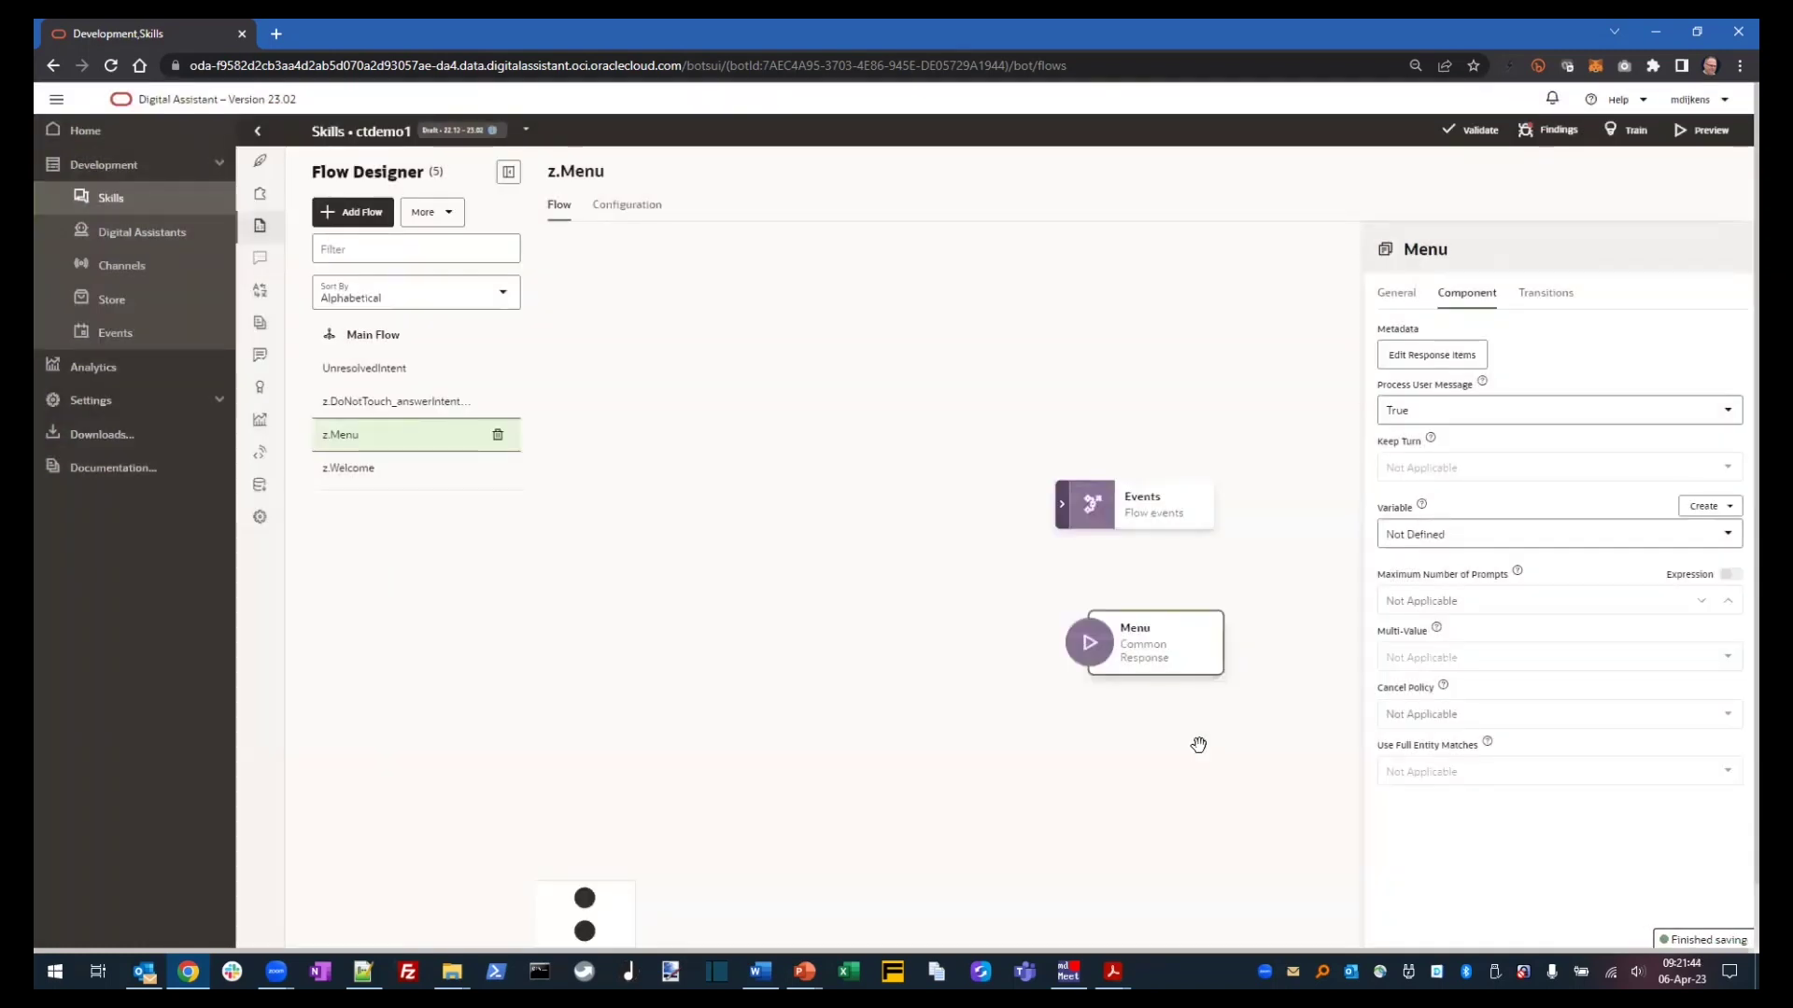
- Preview the skill in the Conversation Tester and send the message "help" to call up the customised menu
left_click(1708, 136)
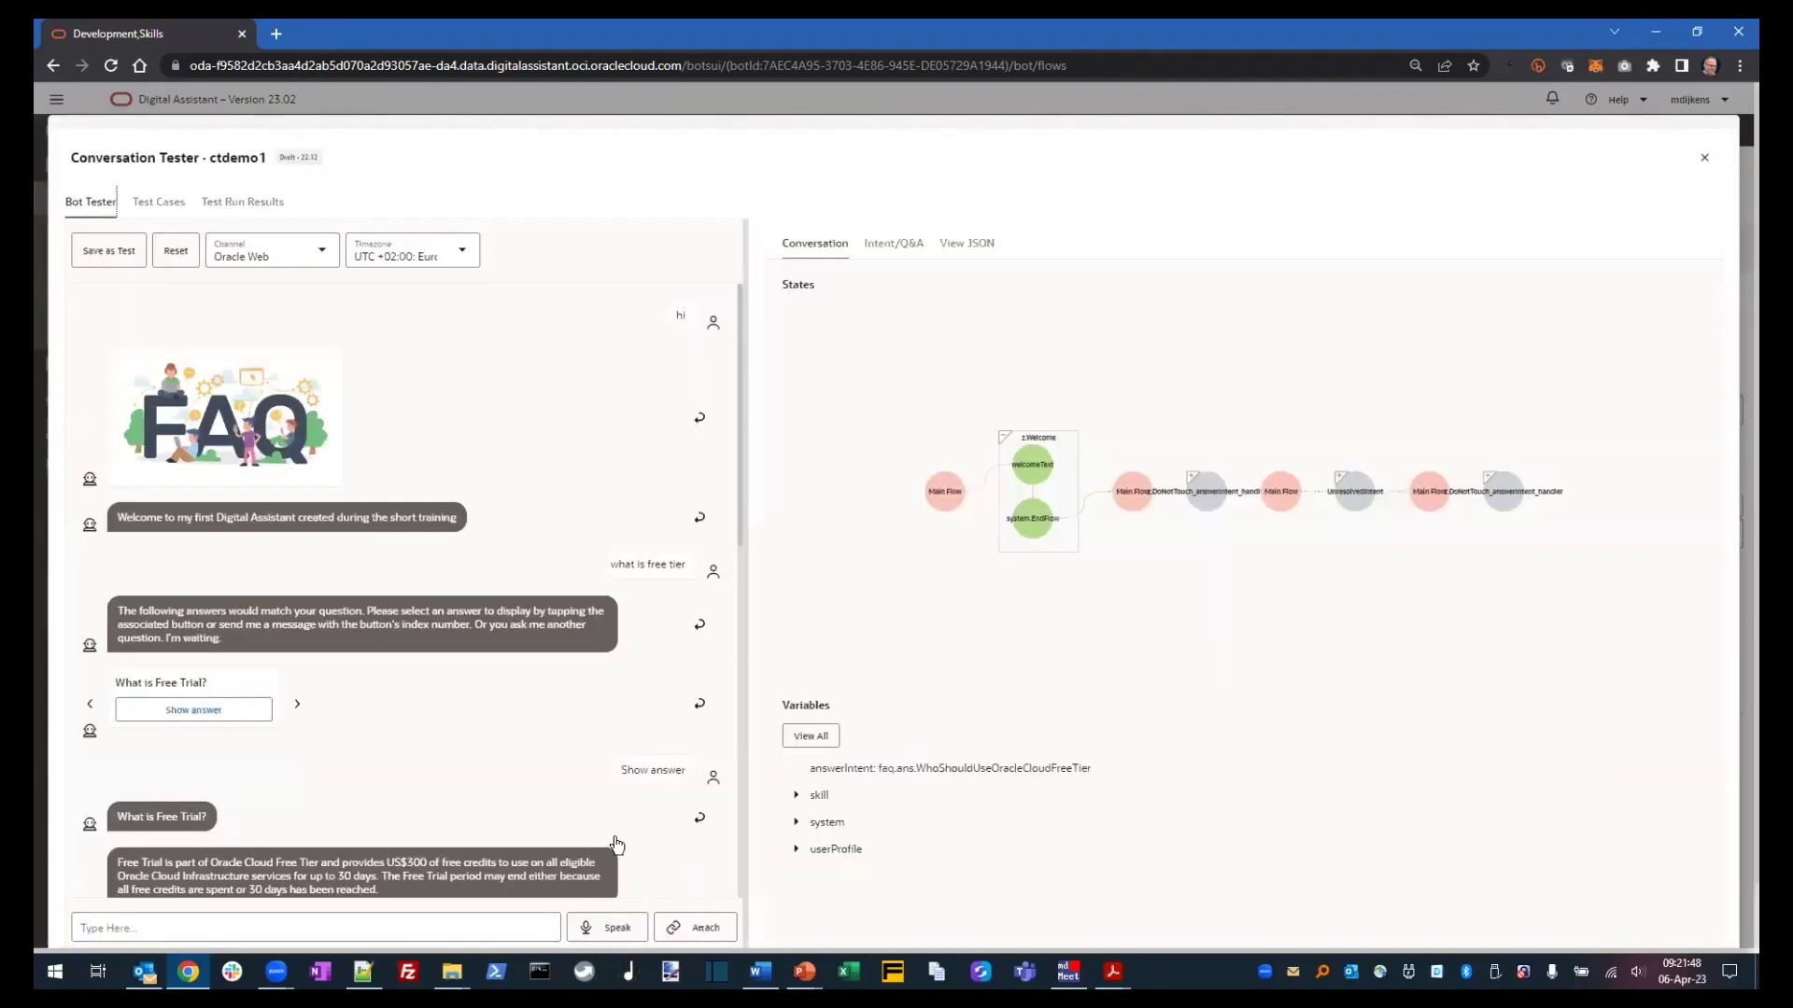
left_click(401, 923)
type("help")
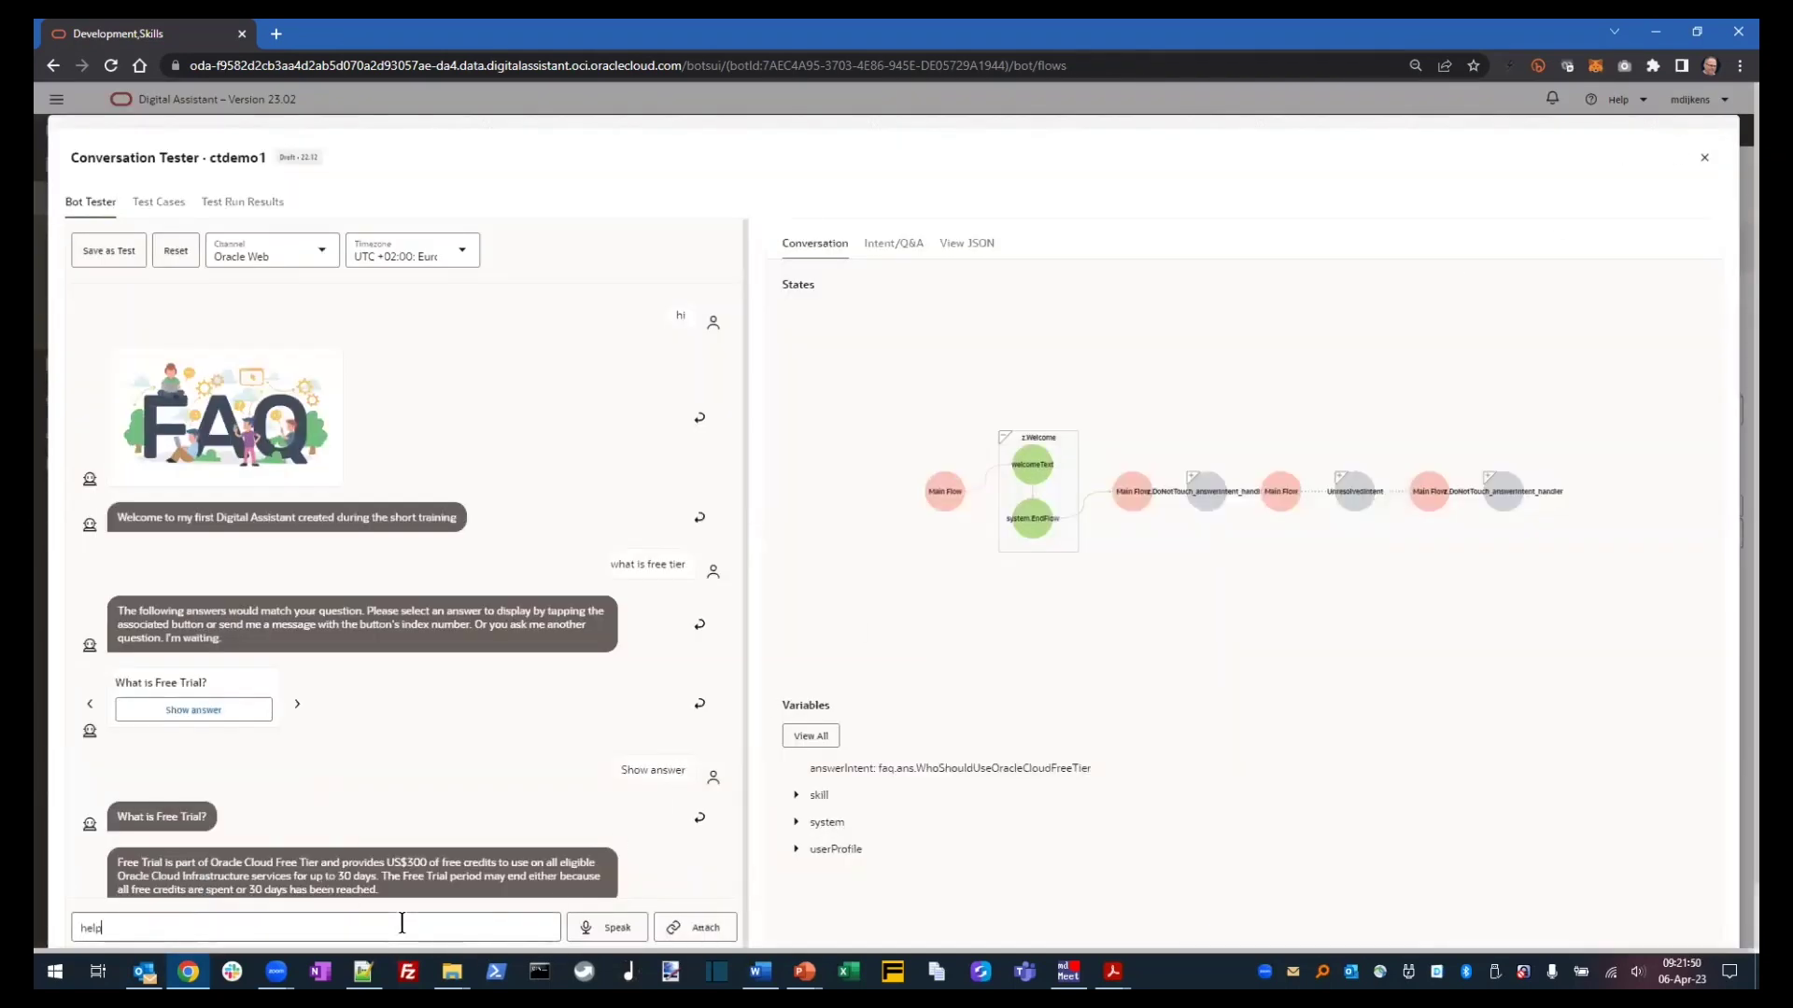
key("Return")
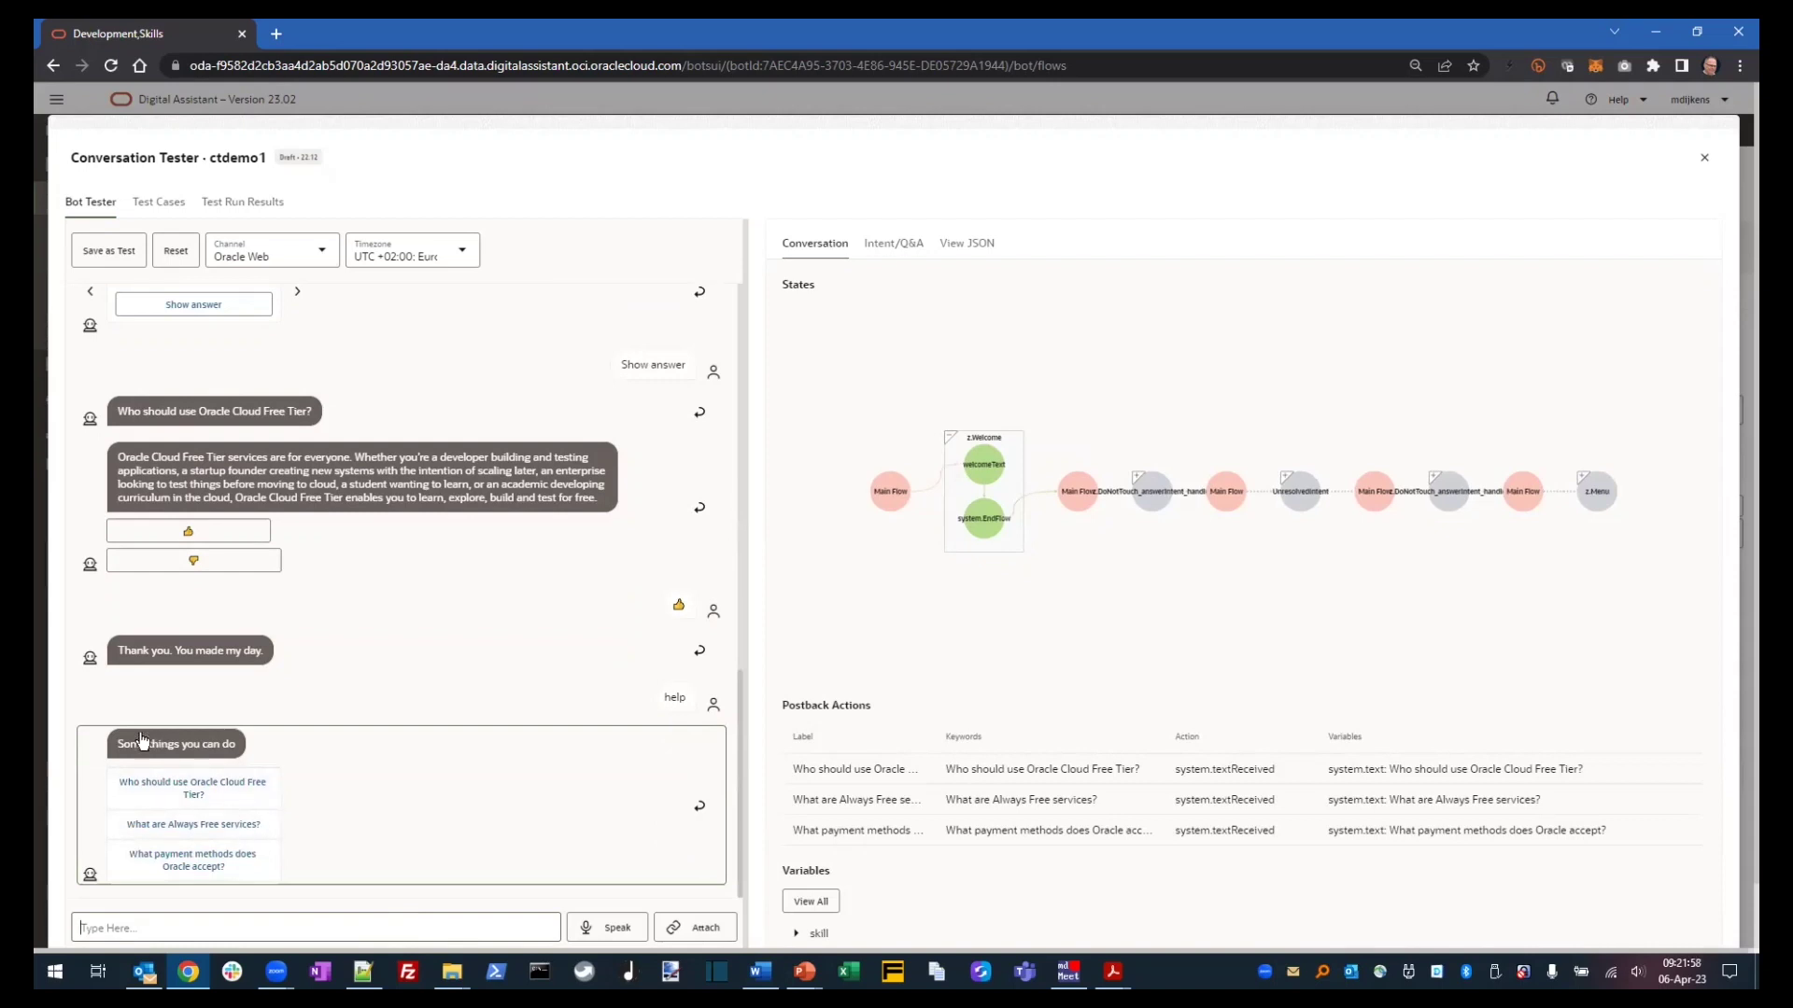
- Choose the menu option "What are Always Free services?", rate its answer with a thumbs up, and close the tester
left_click(220, 826)
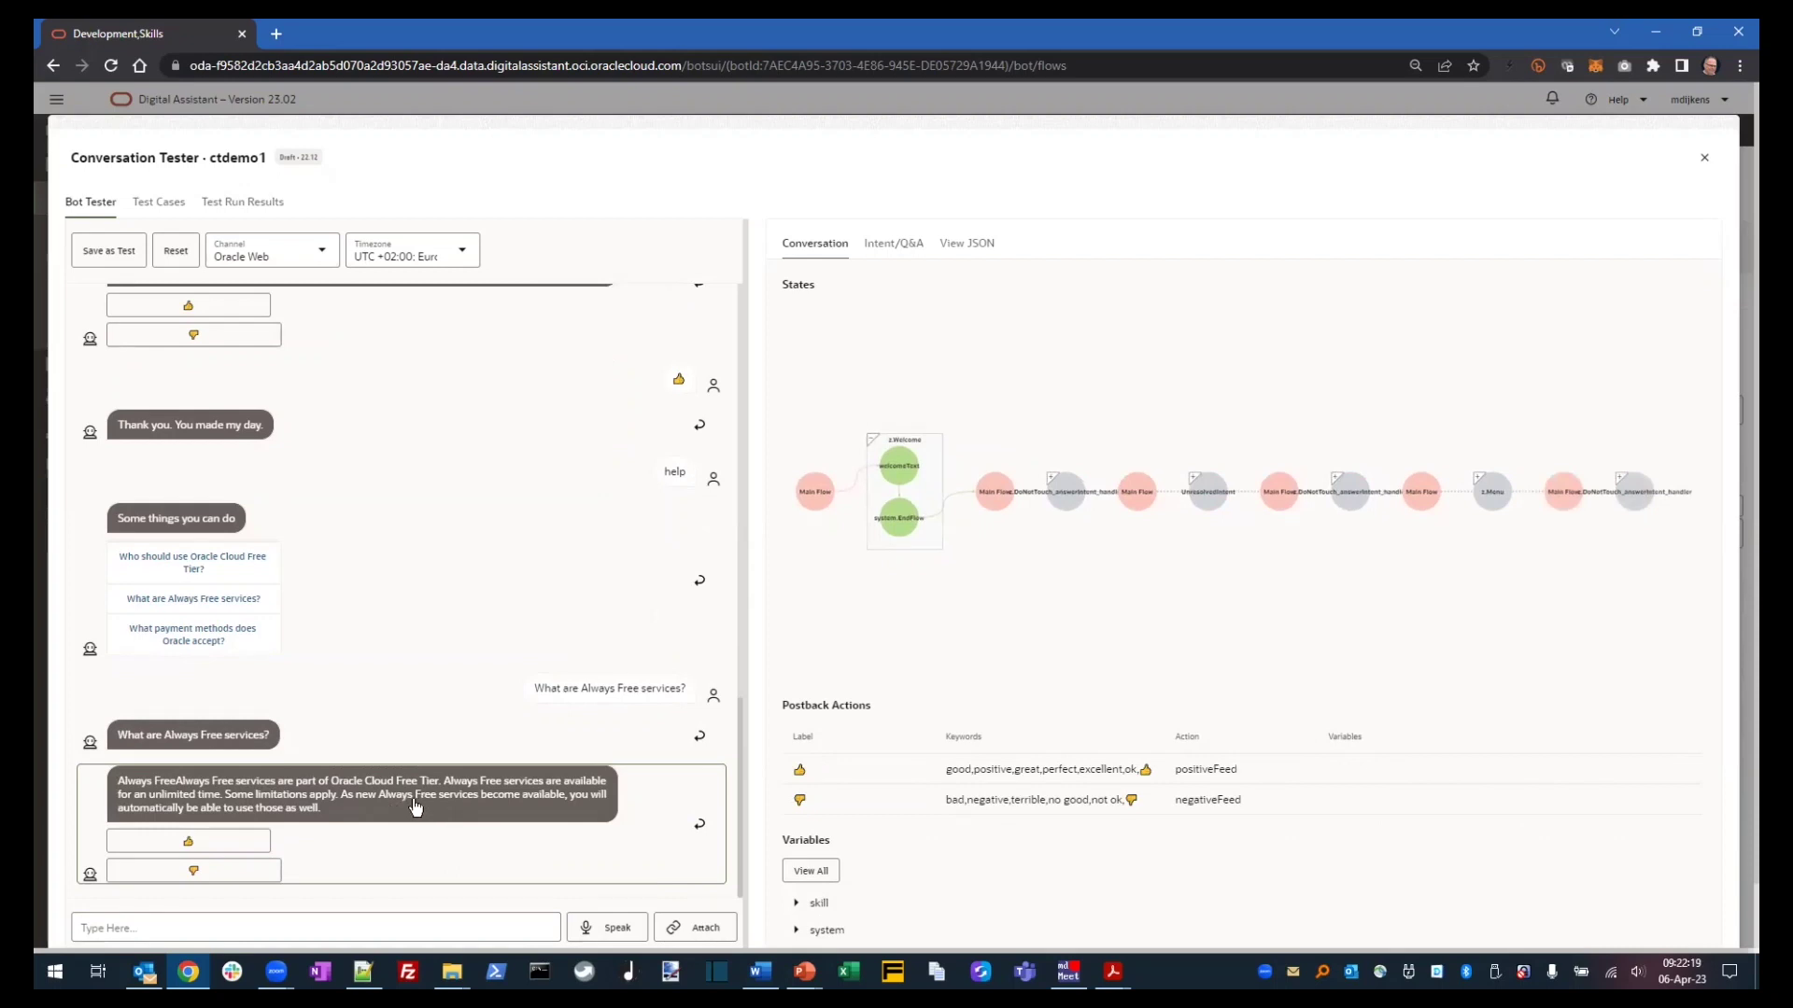
left_click(263, 842)
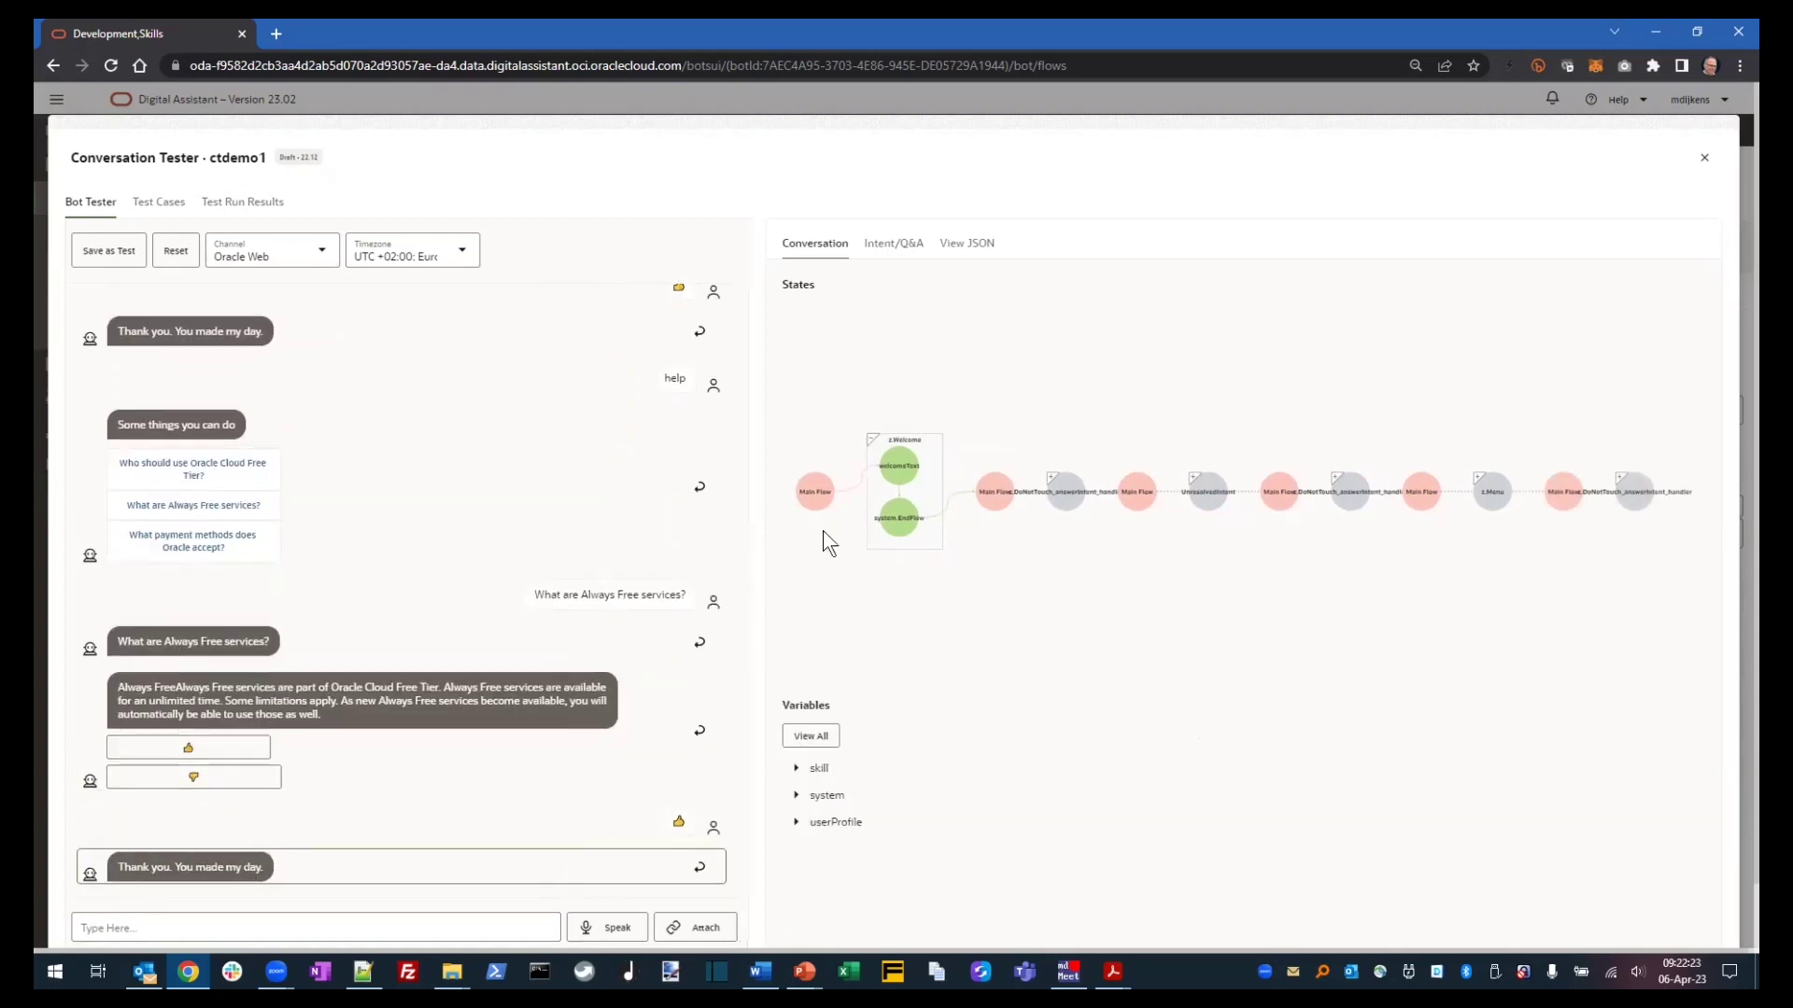
left_click(1706, 162)
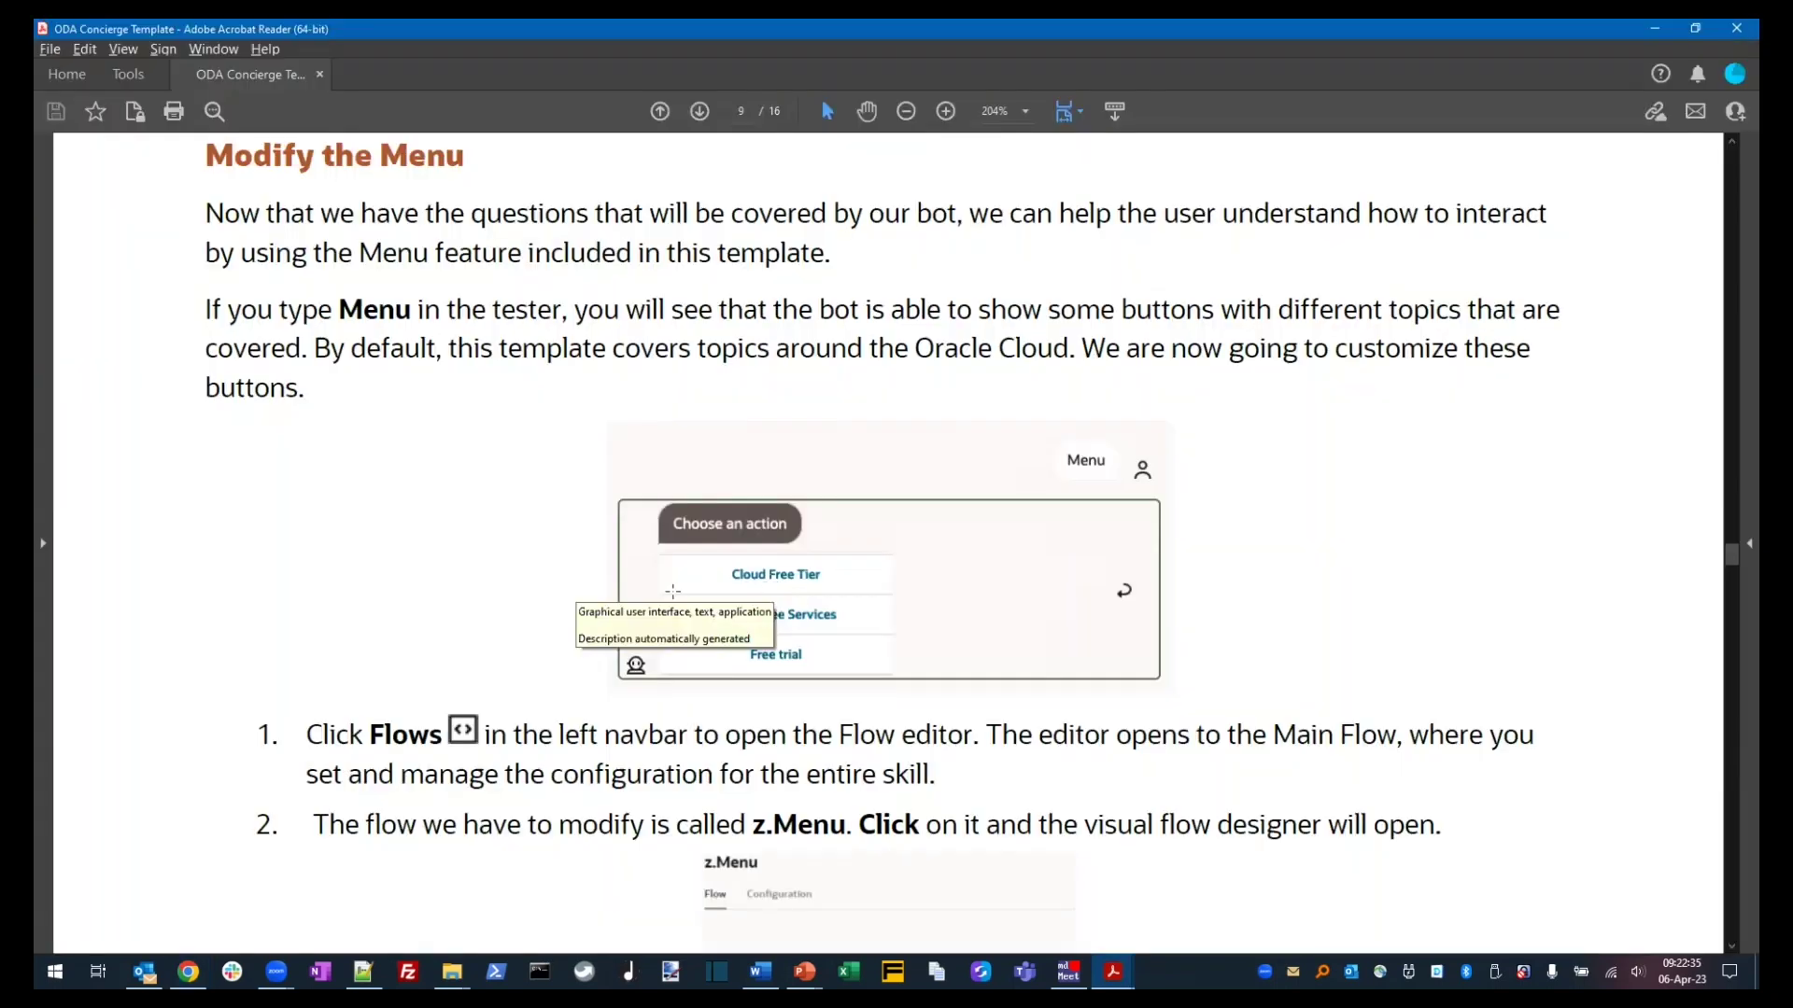
- Read the ODA Concierge Template PDF in Acrobat Reader from the Modify the Menu instructions through the Feedback feature section
scroll(473, 619, "down", 3)
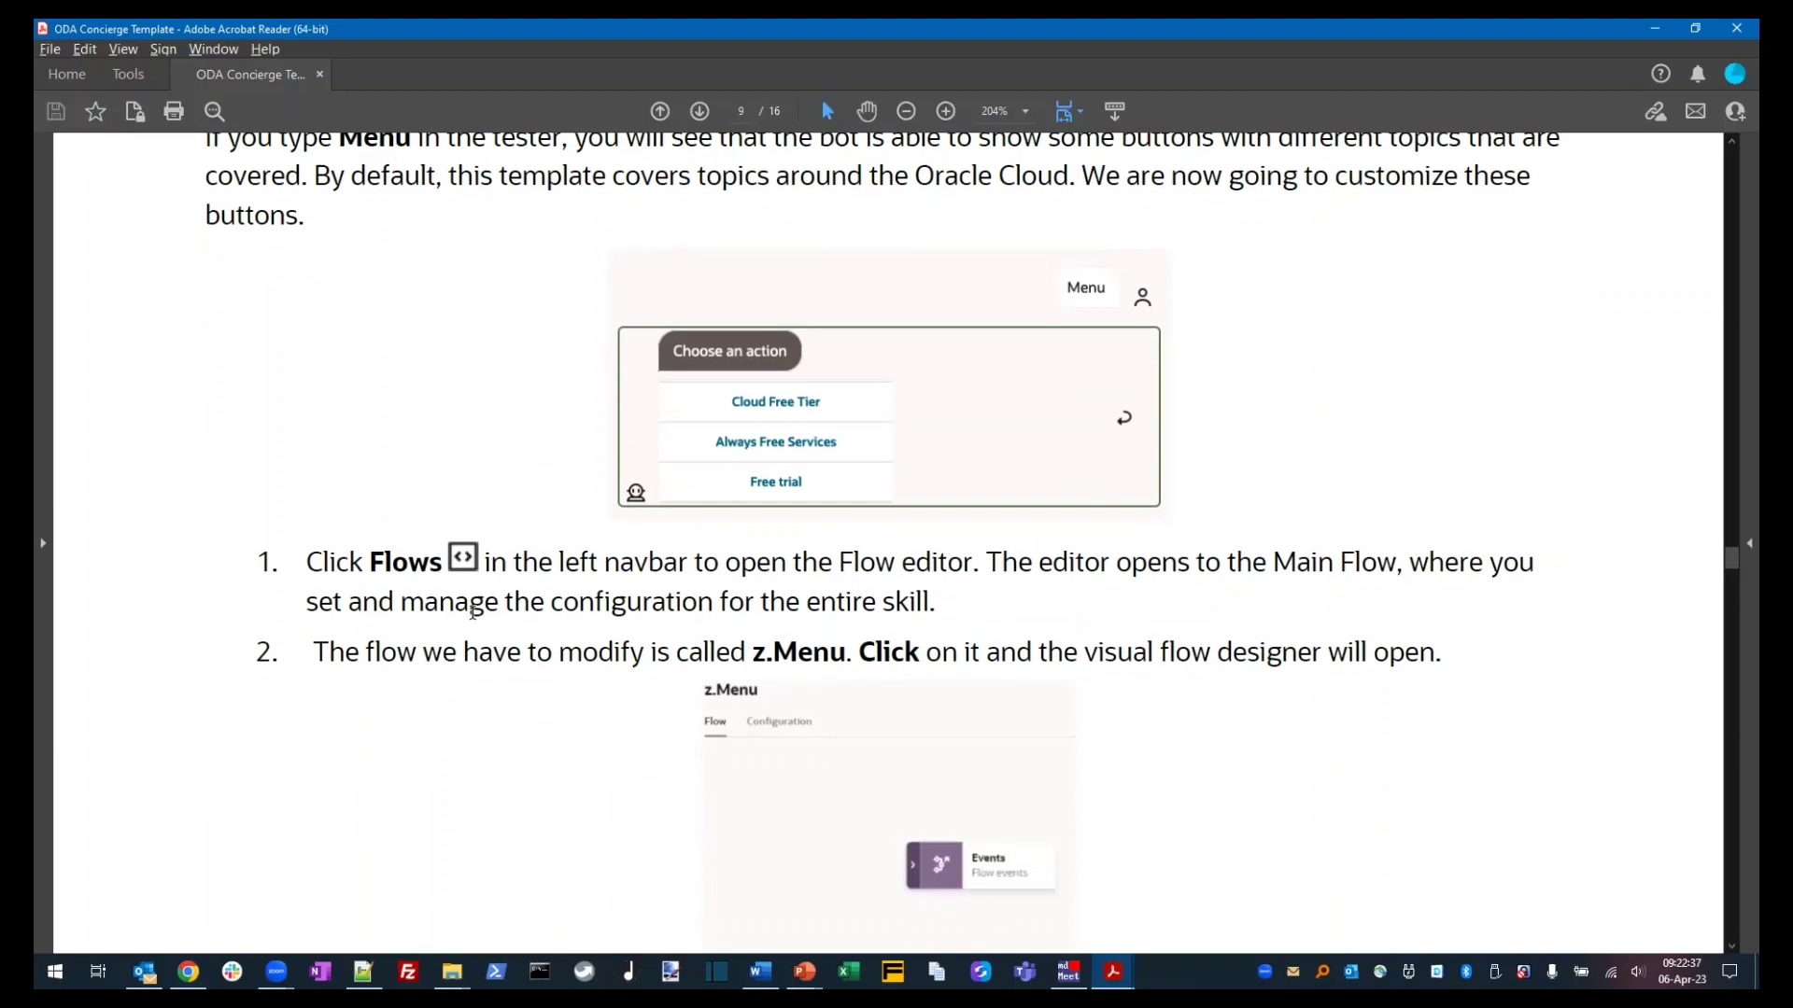
scroll(473, 615, "down", 13)
scroll(473, 619, "down", 5)
scroll(473, 619, "down", 7)
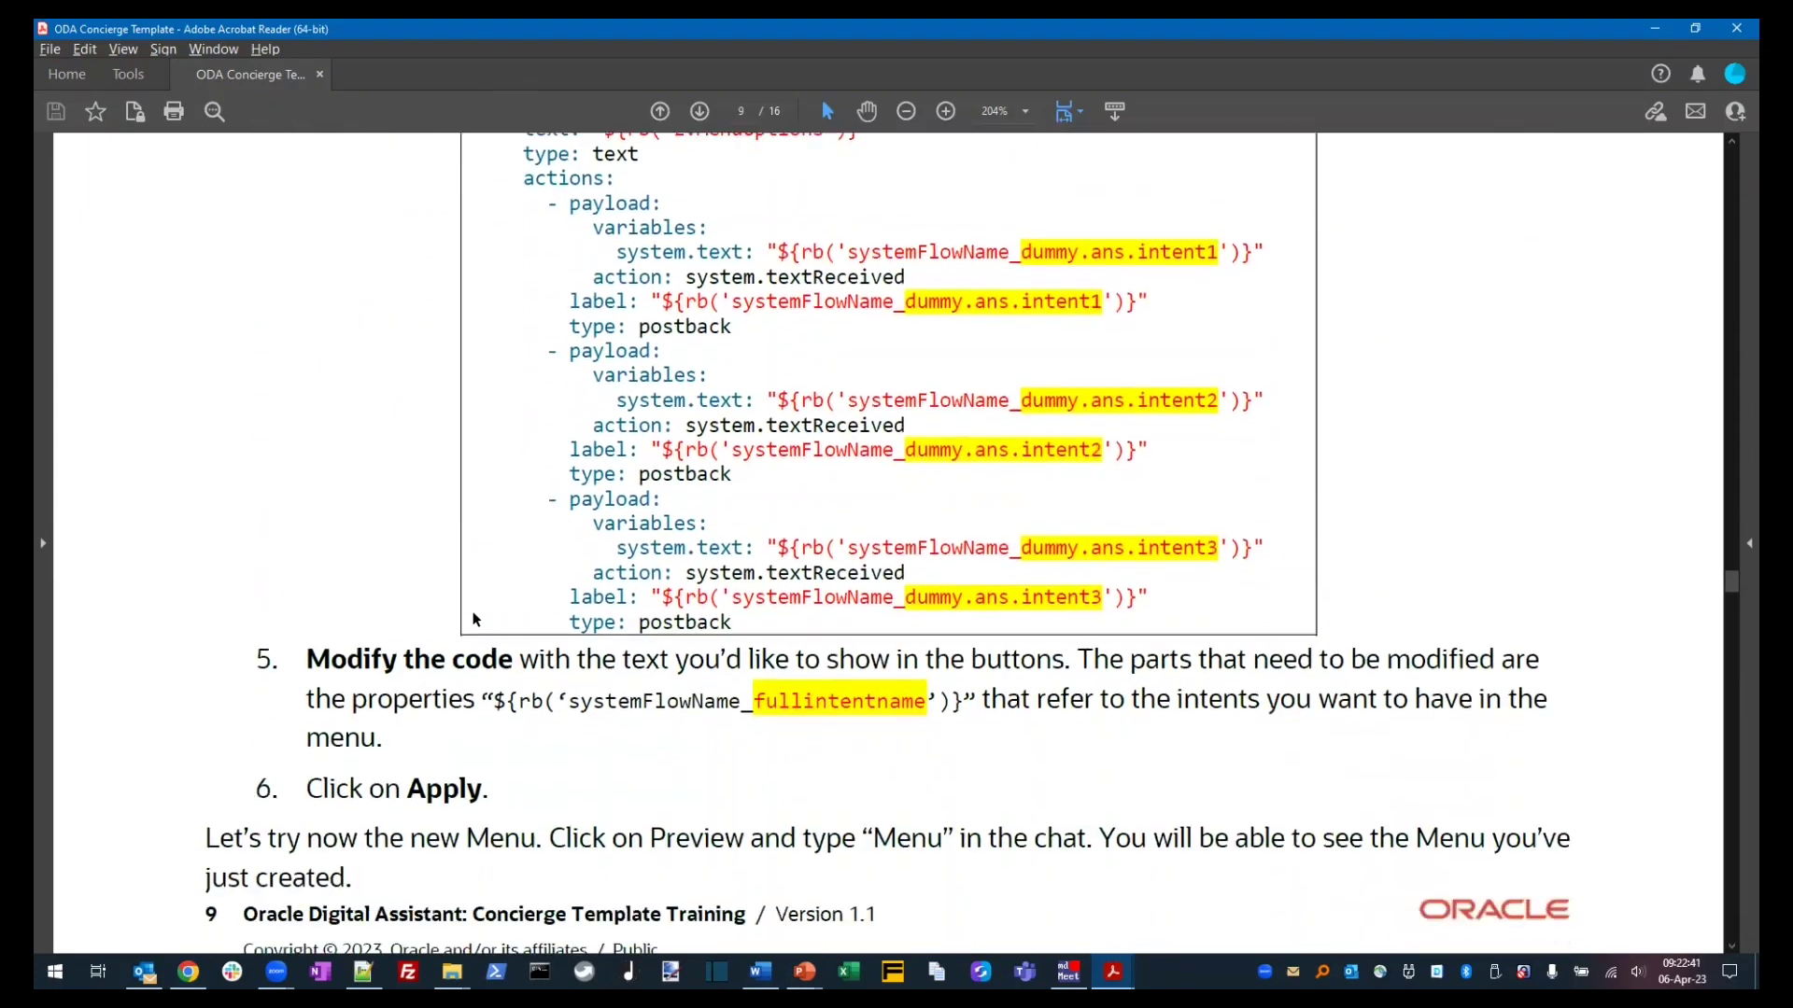
scroll(473, 619, "down", 11)
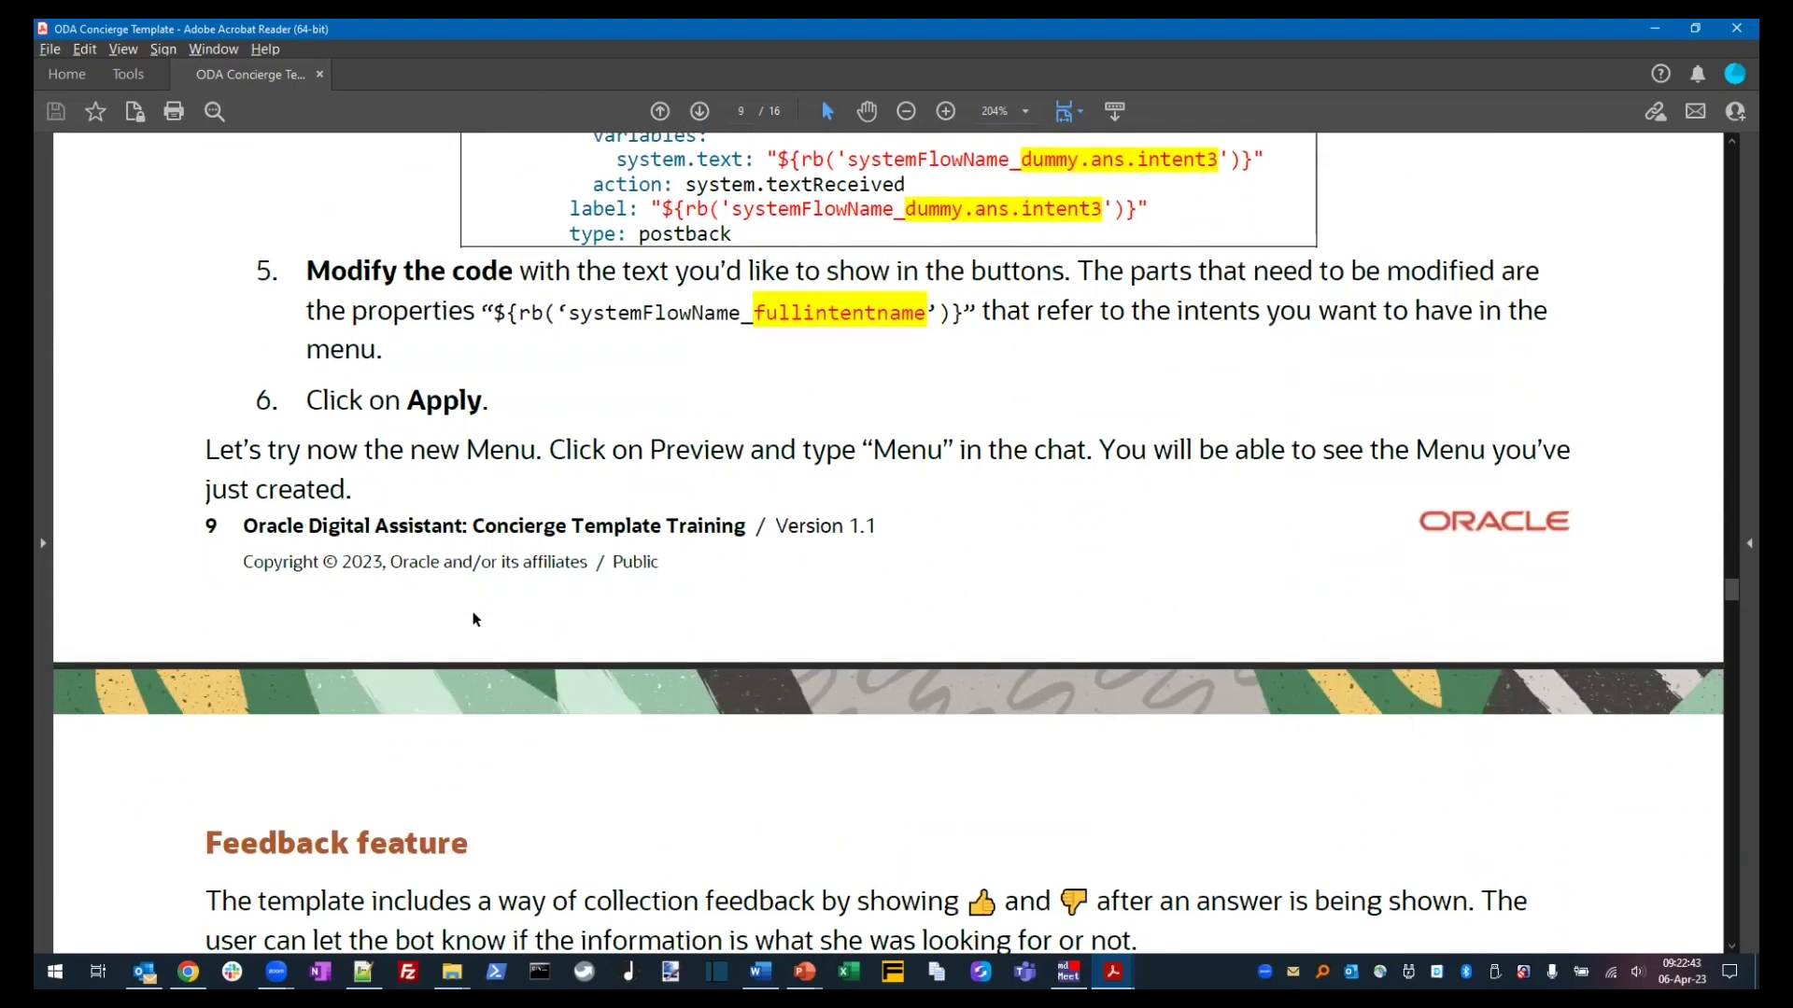
scroll(473, 613, "down", 6)
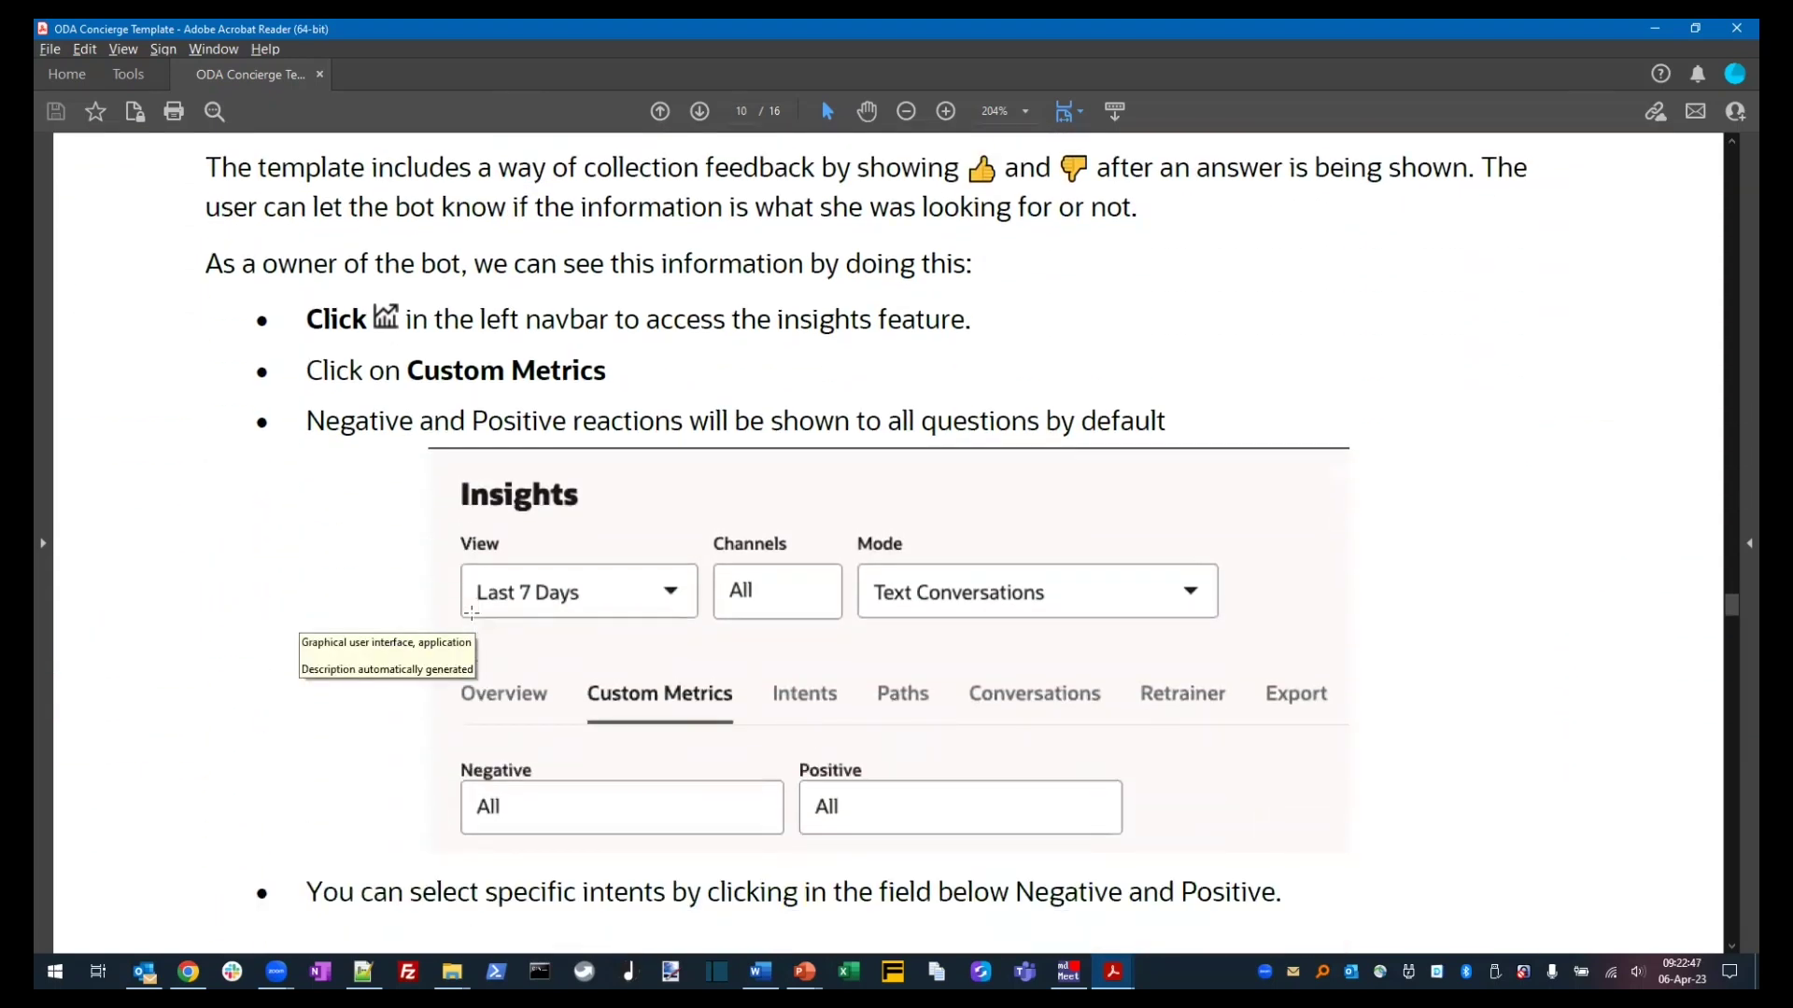
scroll(471, 614, "up", 1)
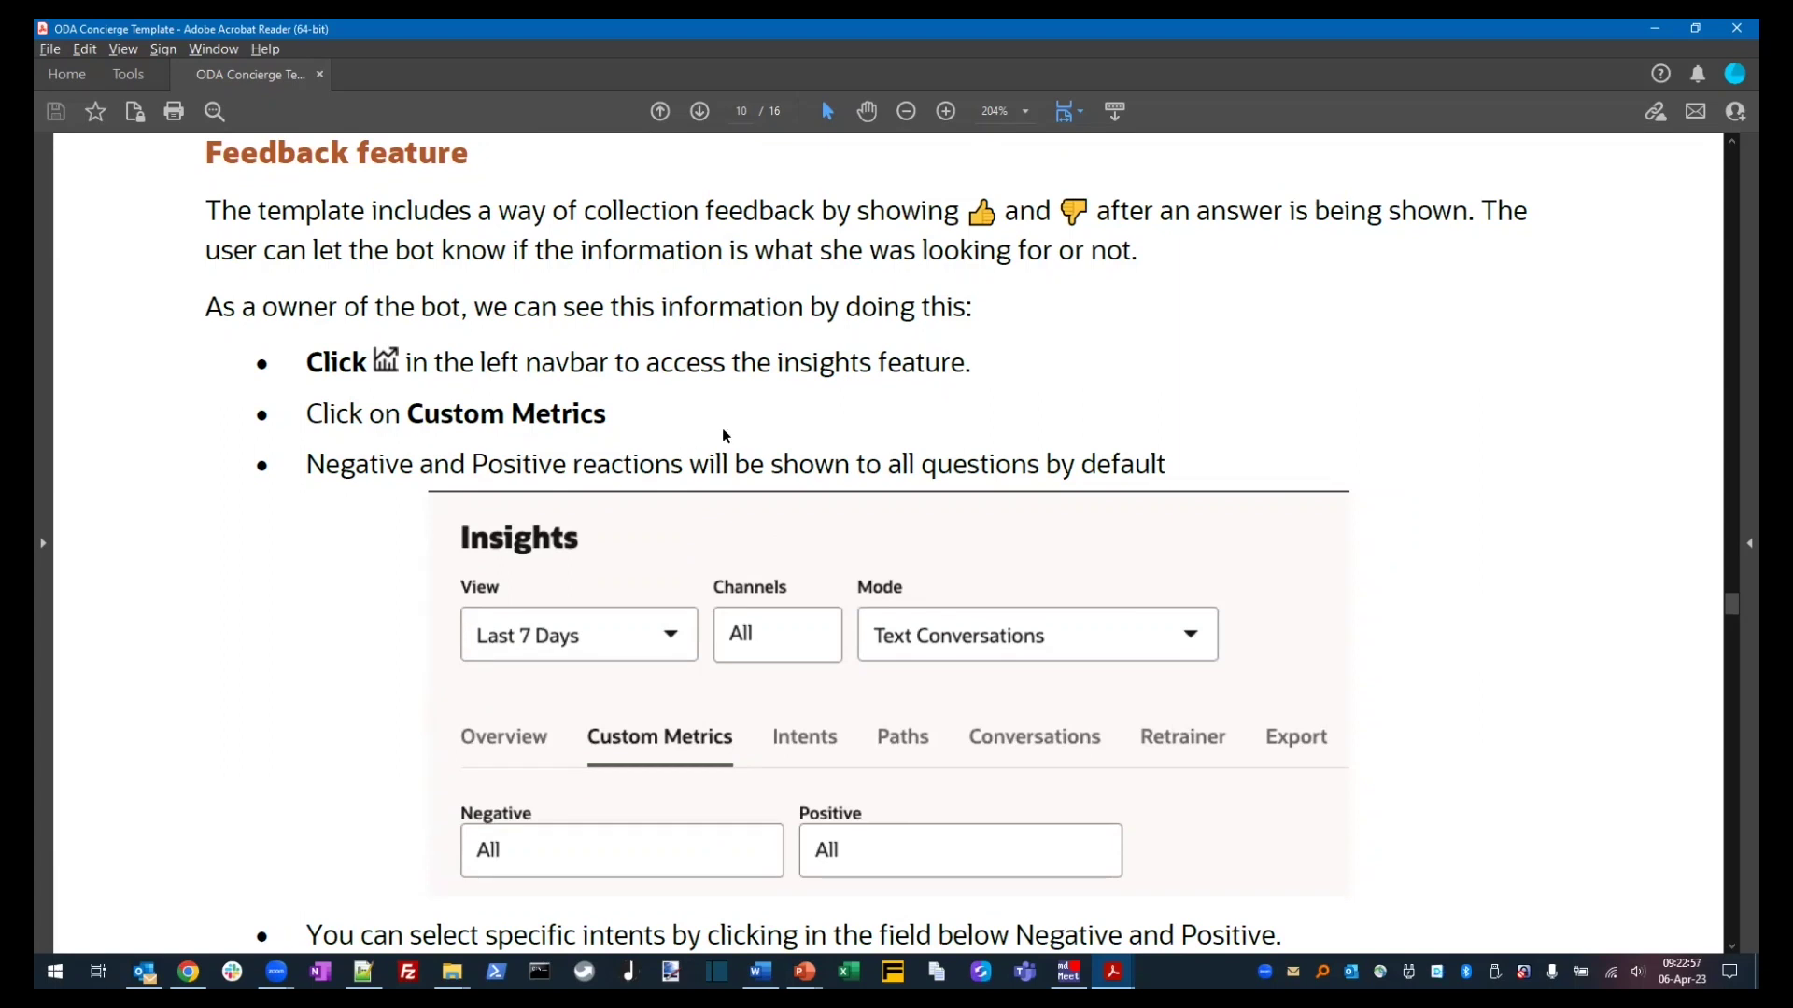
- Return to the browser, open the skill's Insights, and review the overview of conversation trends, intent breakdown, channel usage and language usage
key("alt+Tab")
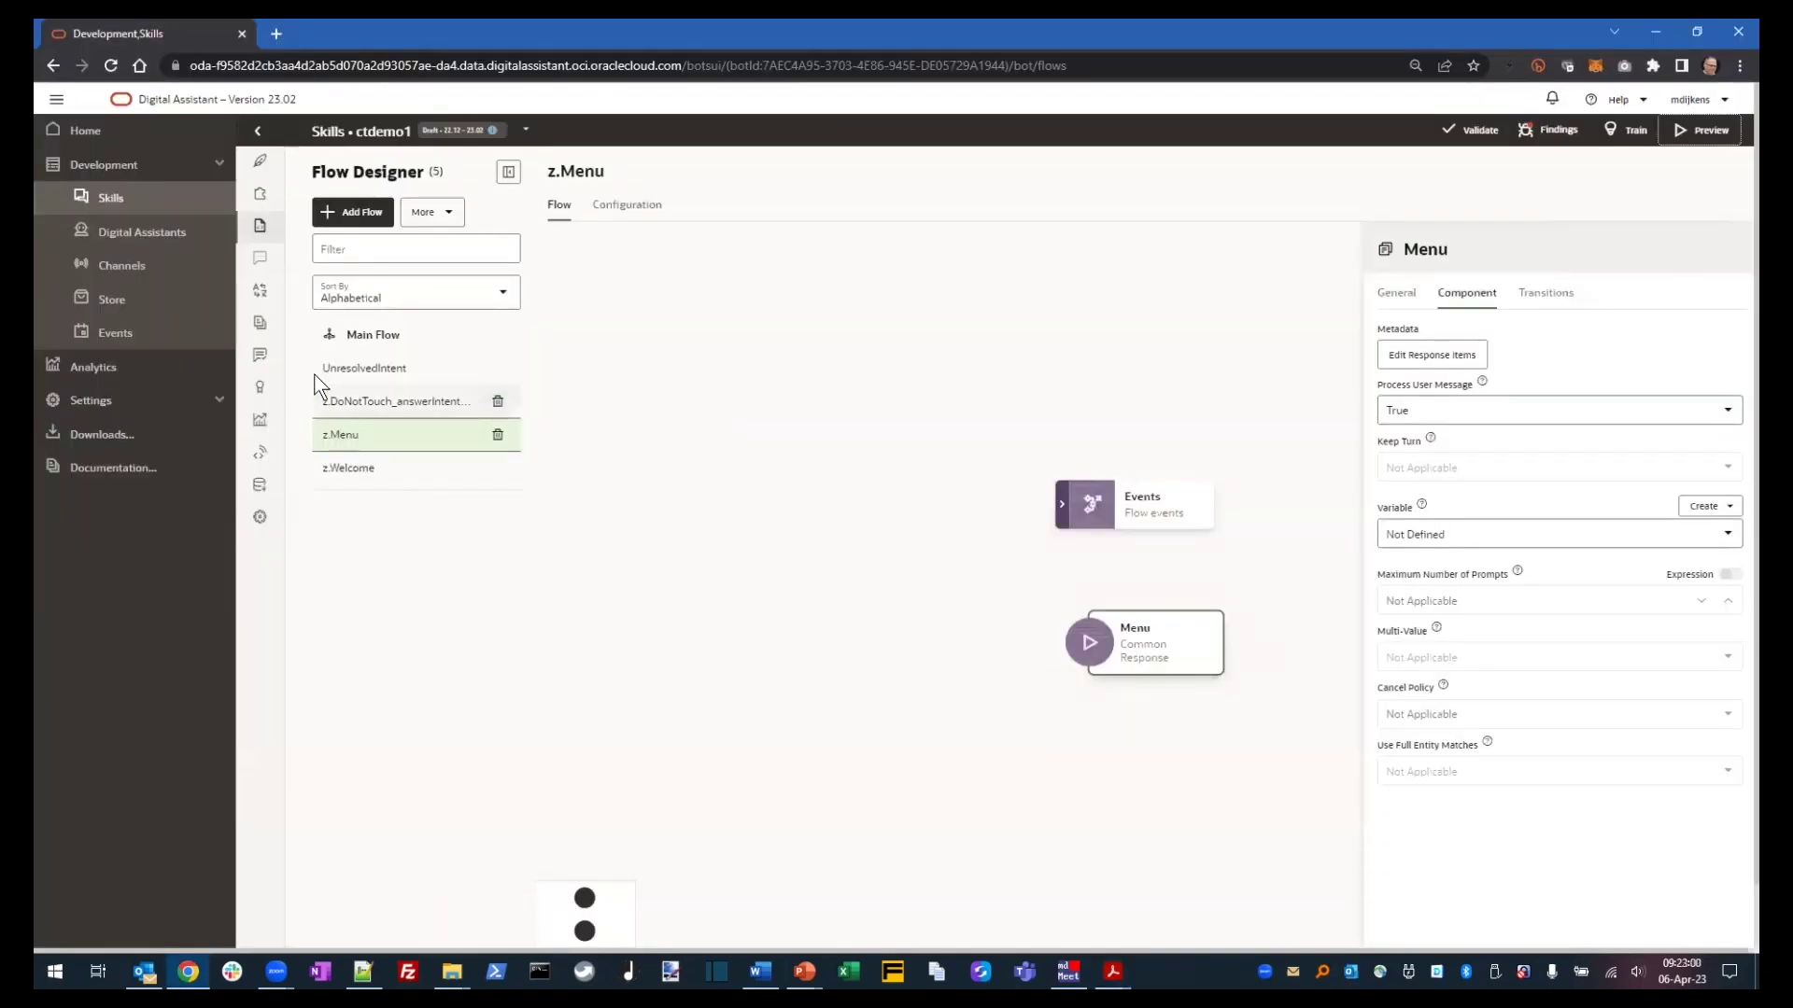
left_click(261, 429)
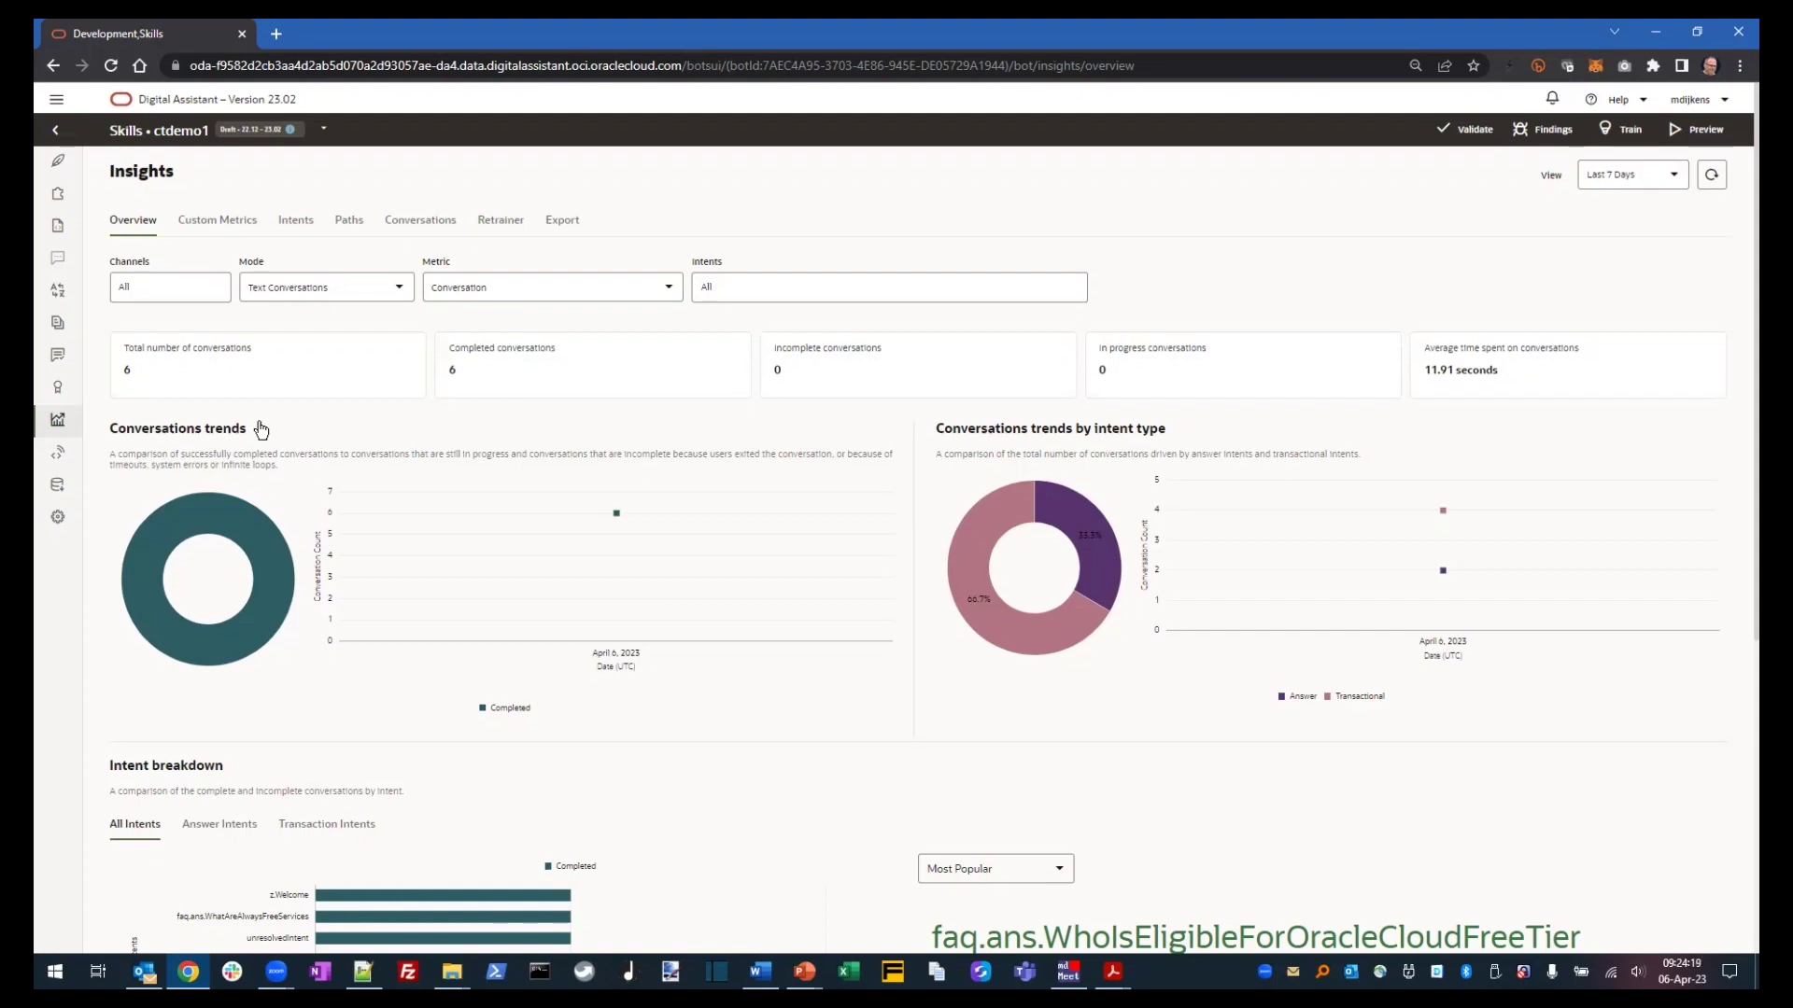
scroll(262, 429, "down", 2)
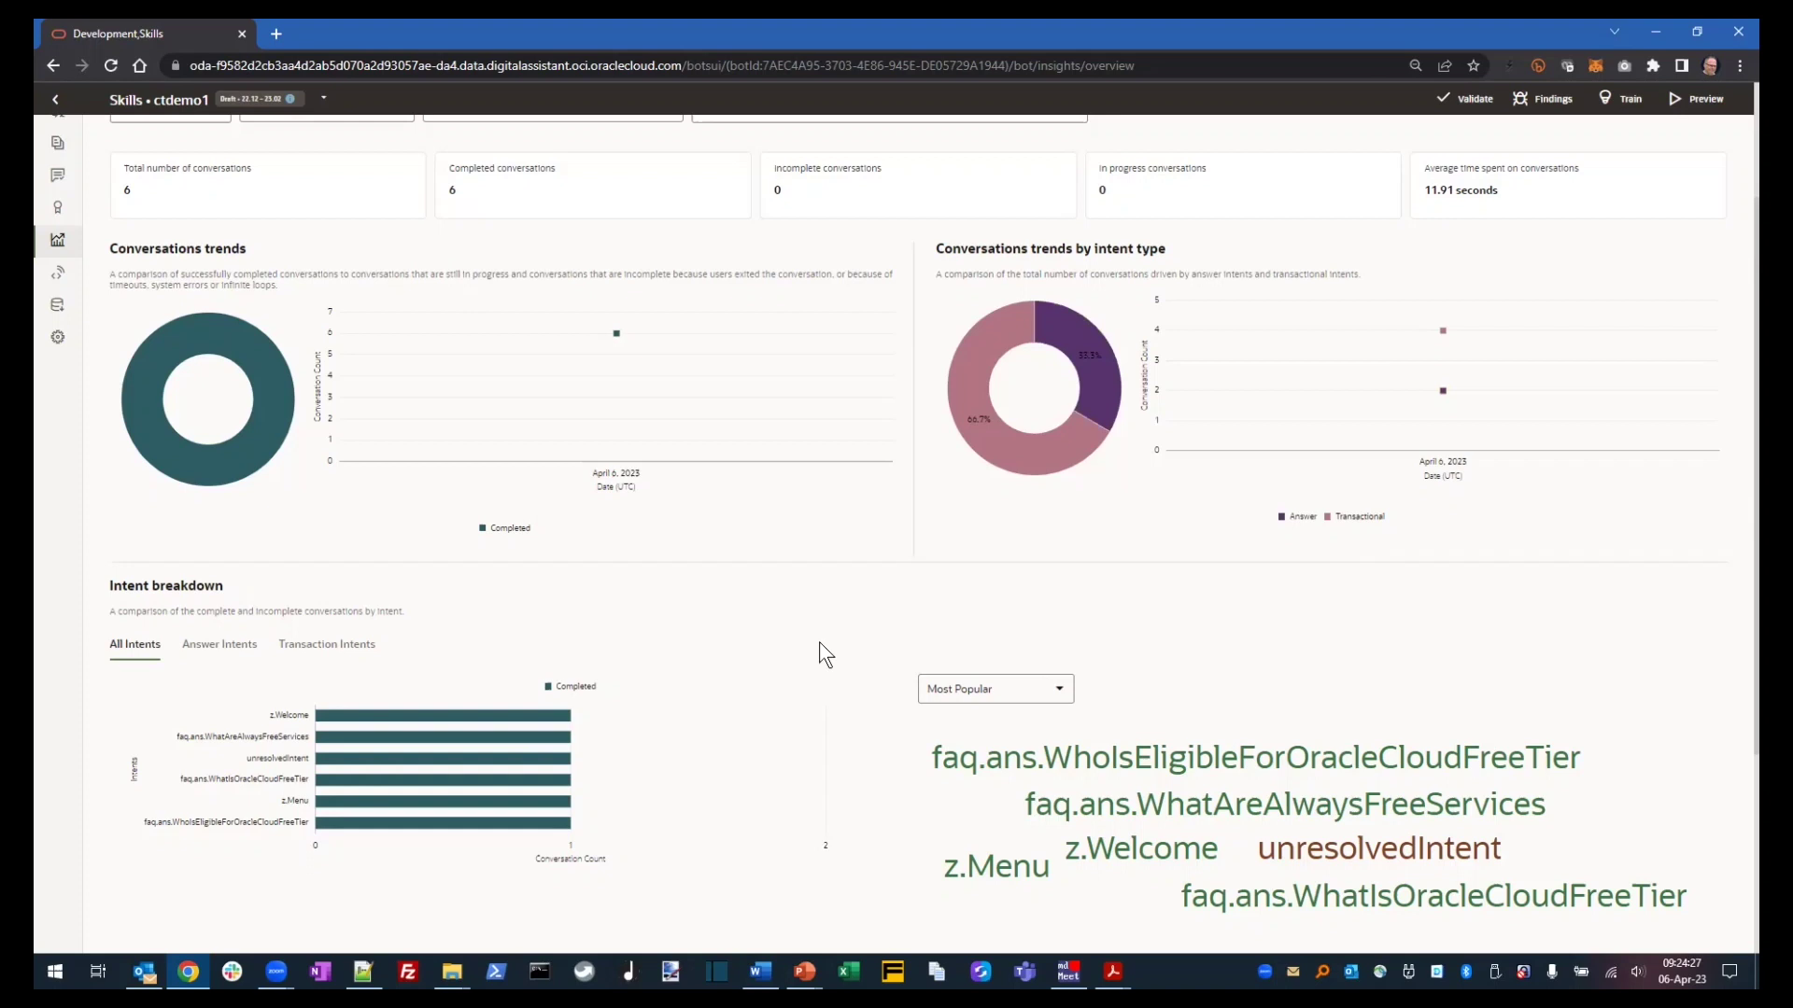
scroll(820, 644, "down", 3)
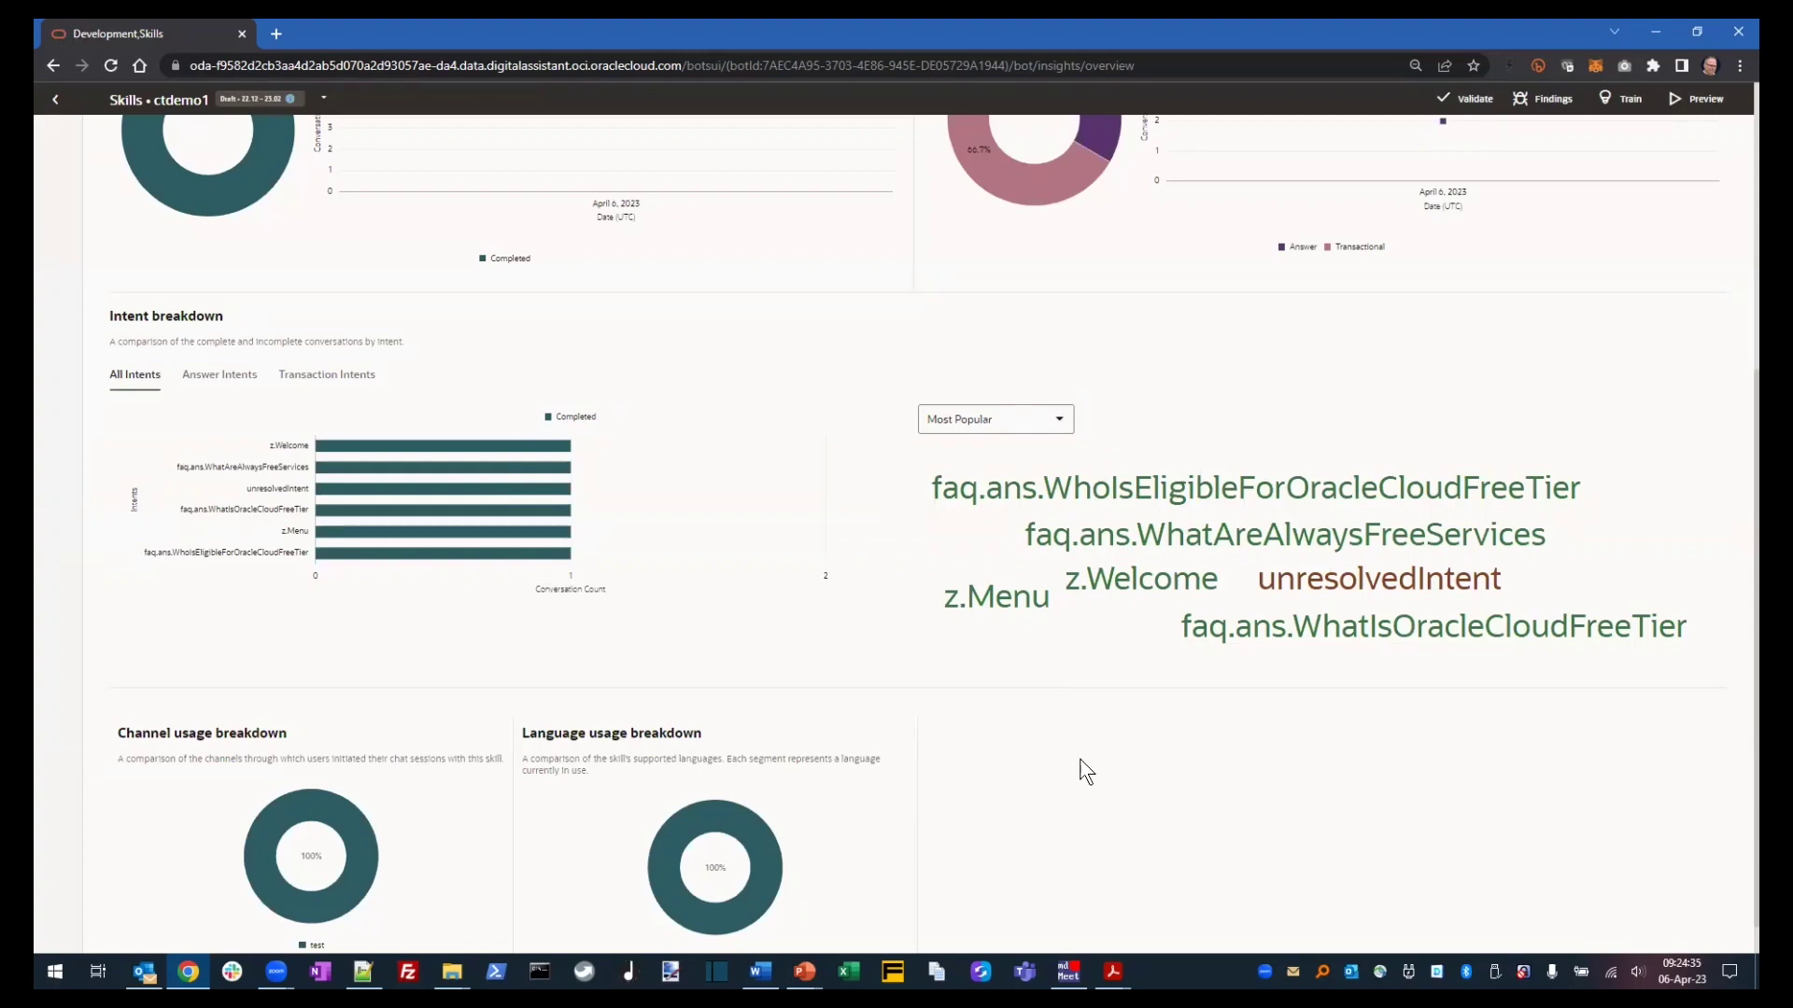
scroll(1086, 772, "down", 1)
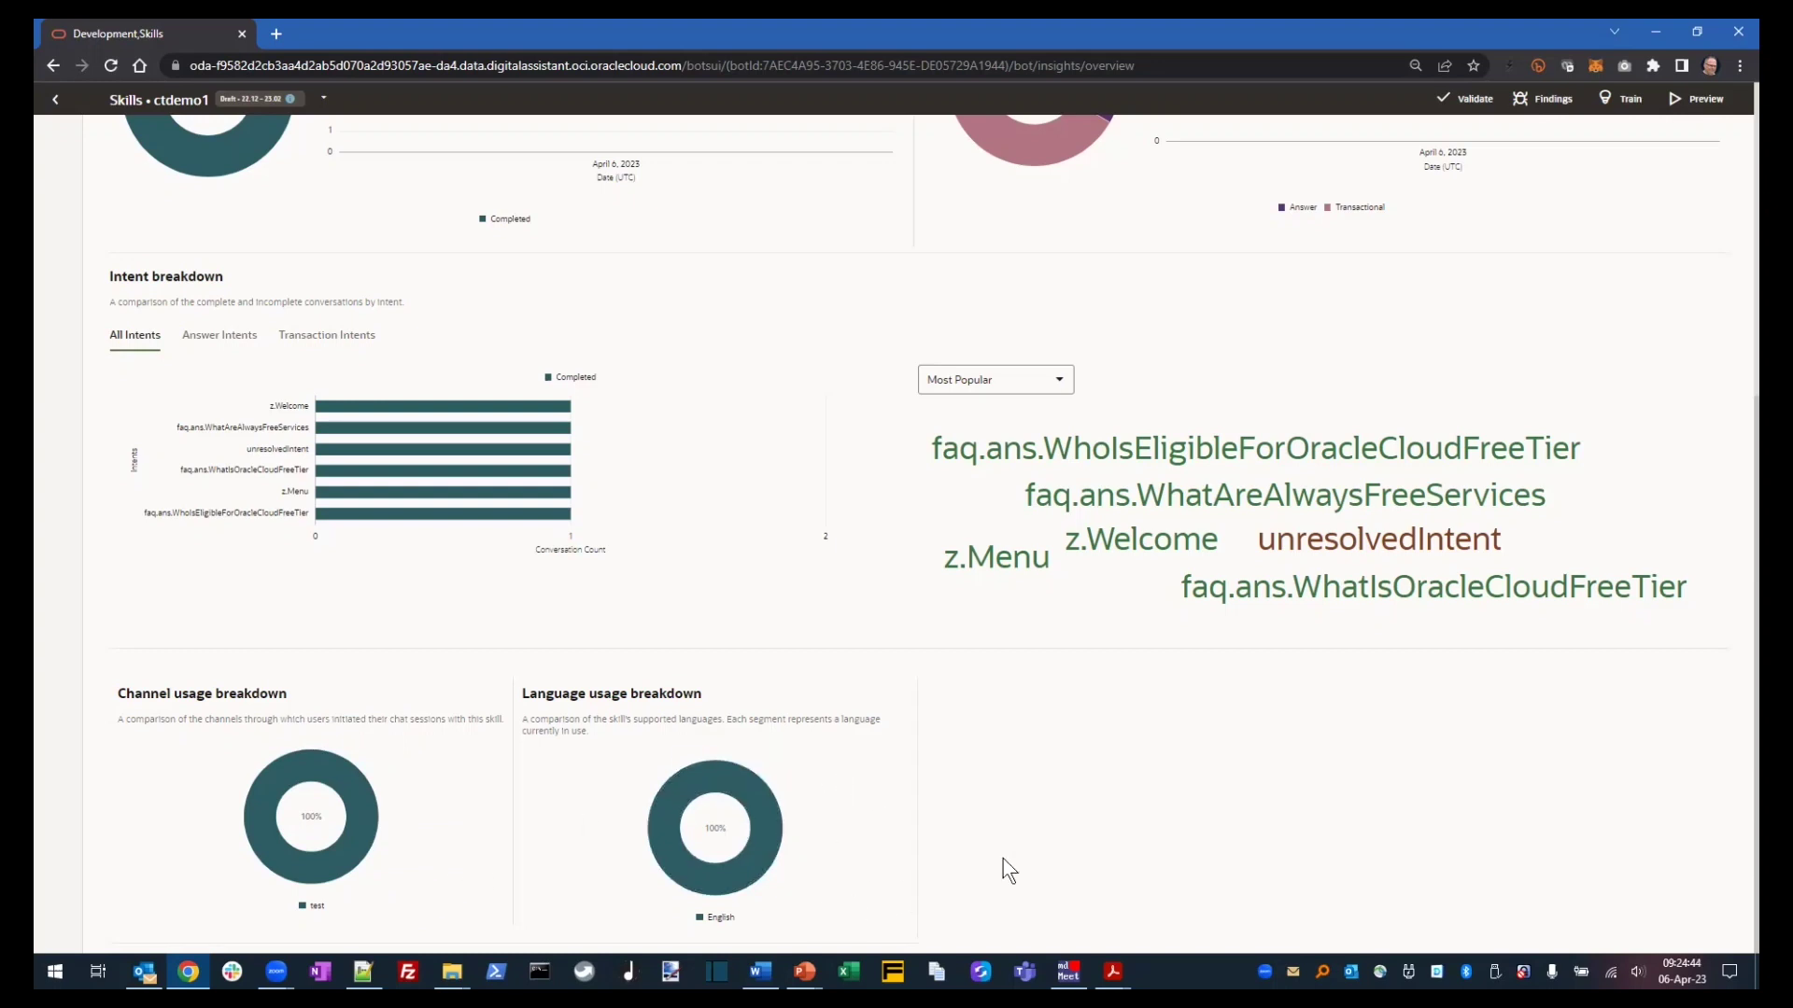
scroll(1153, 816, "up", 5)
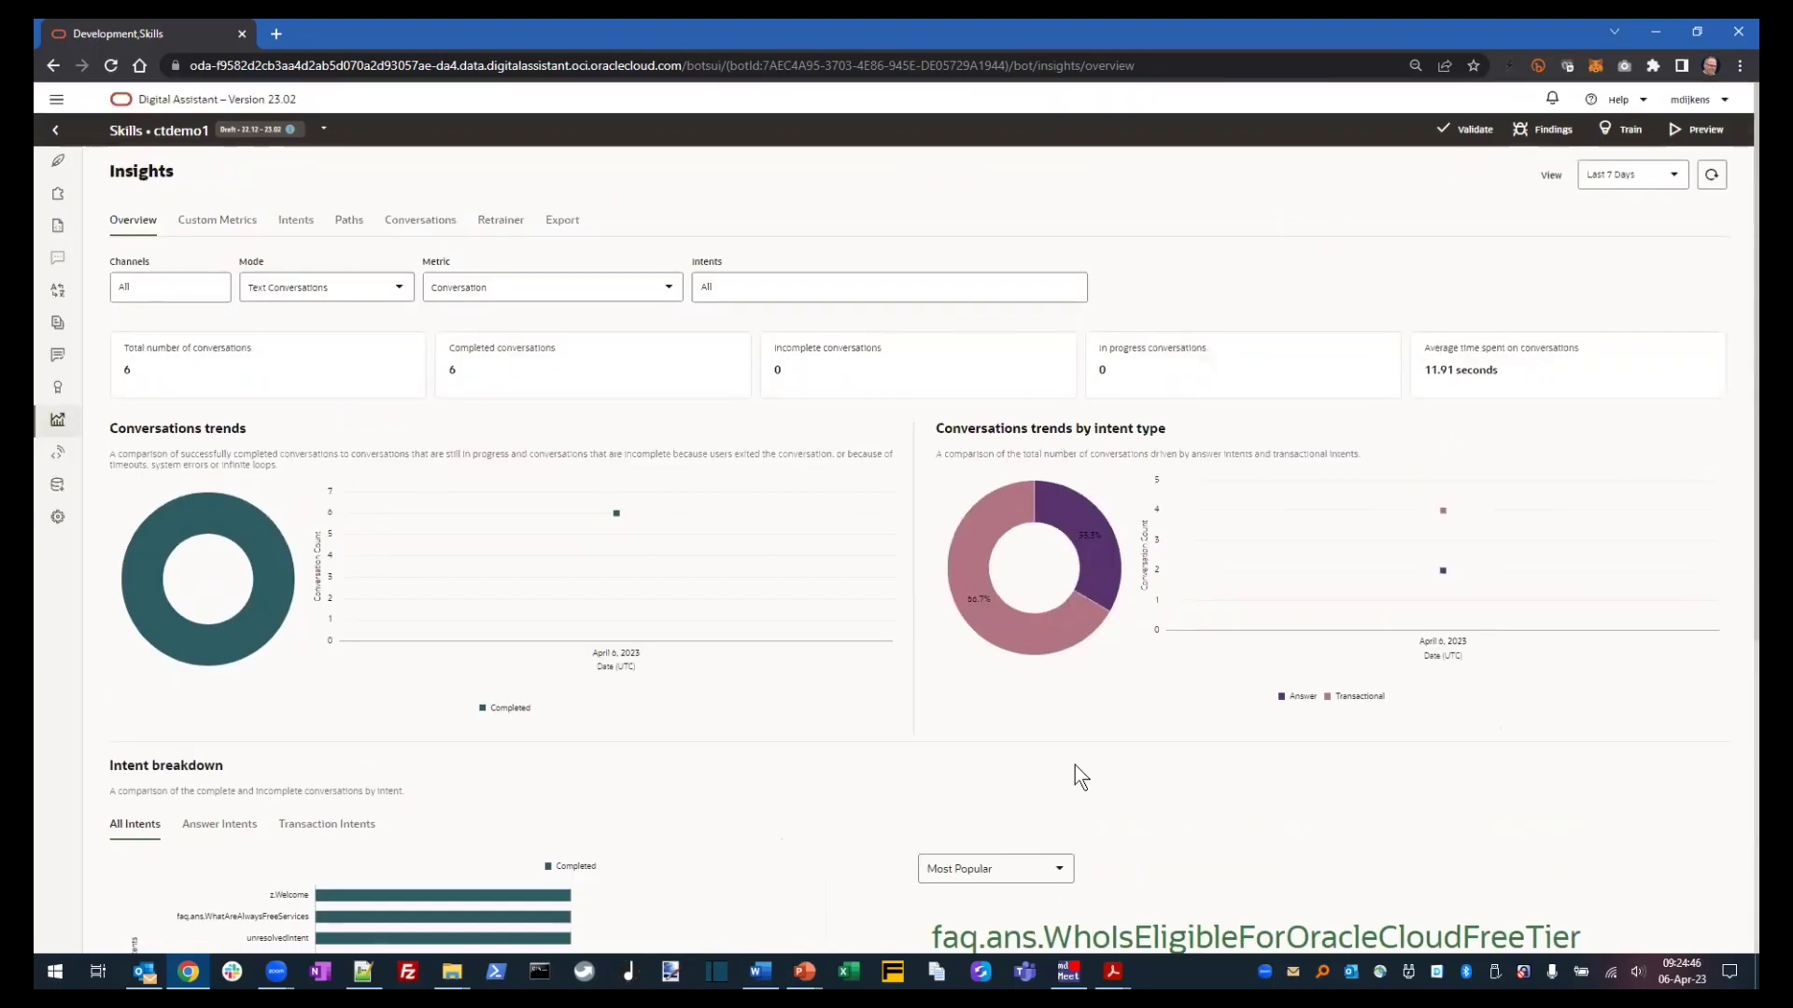
- Examine the positive feedback in the custom metrics, then view the intent insights for z.Menu
left_click(242, 224)
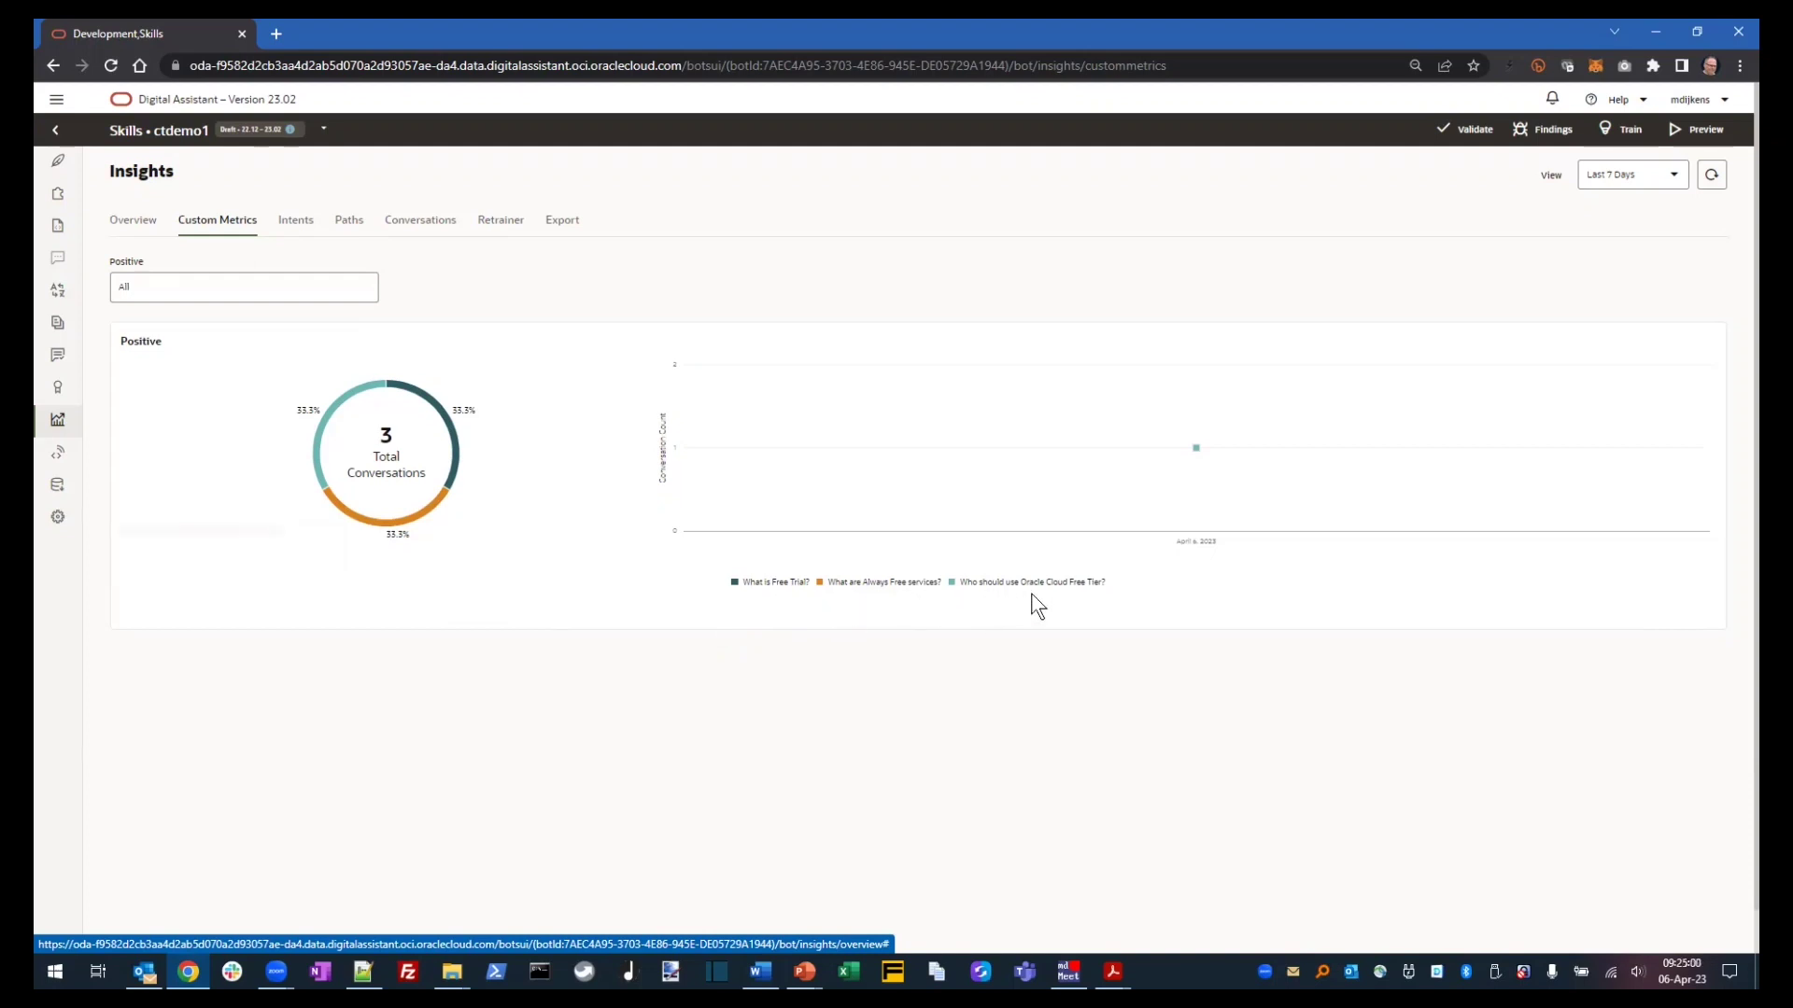
mouse_move(451, 422)
left_click(313, 230)
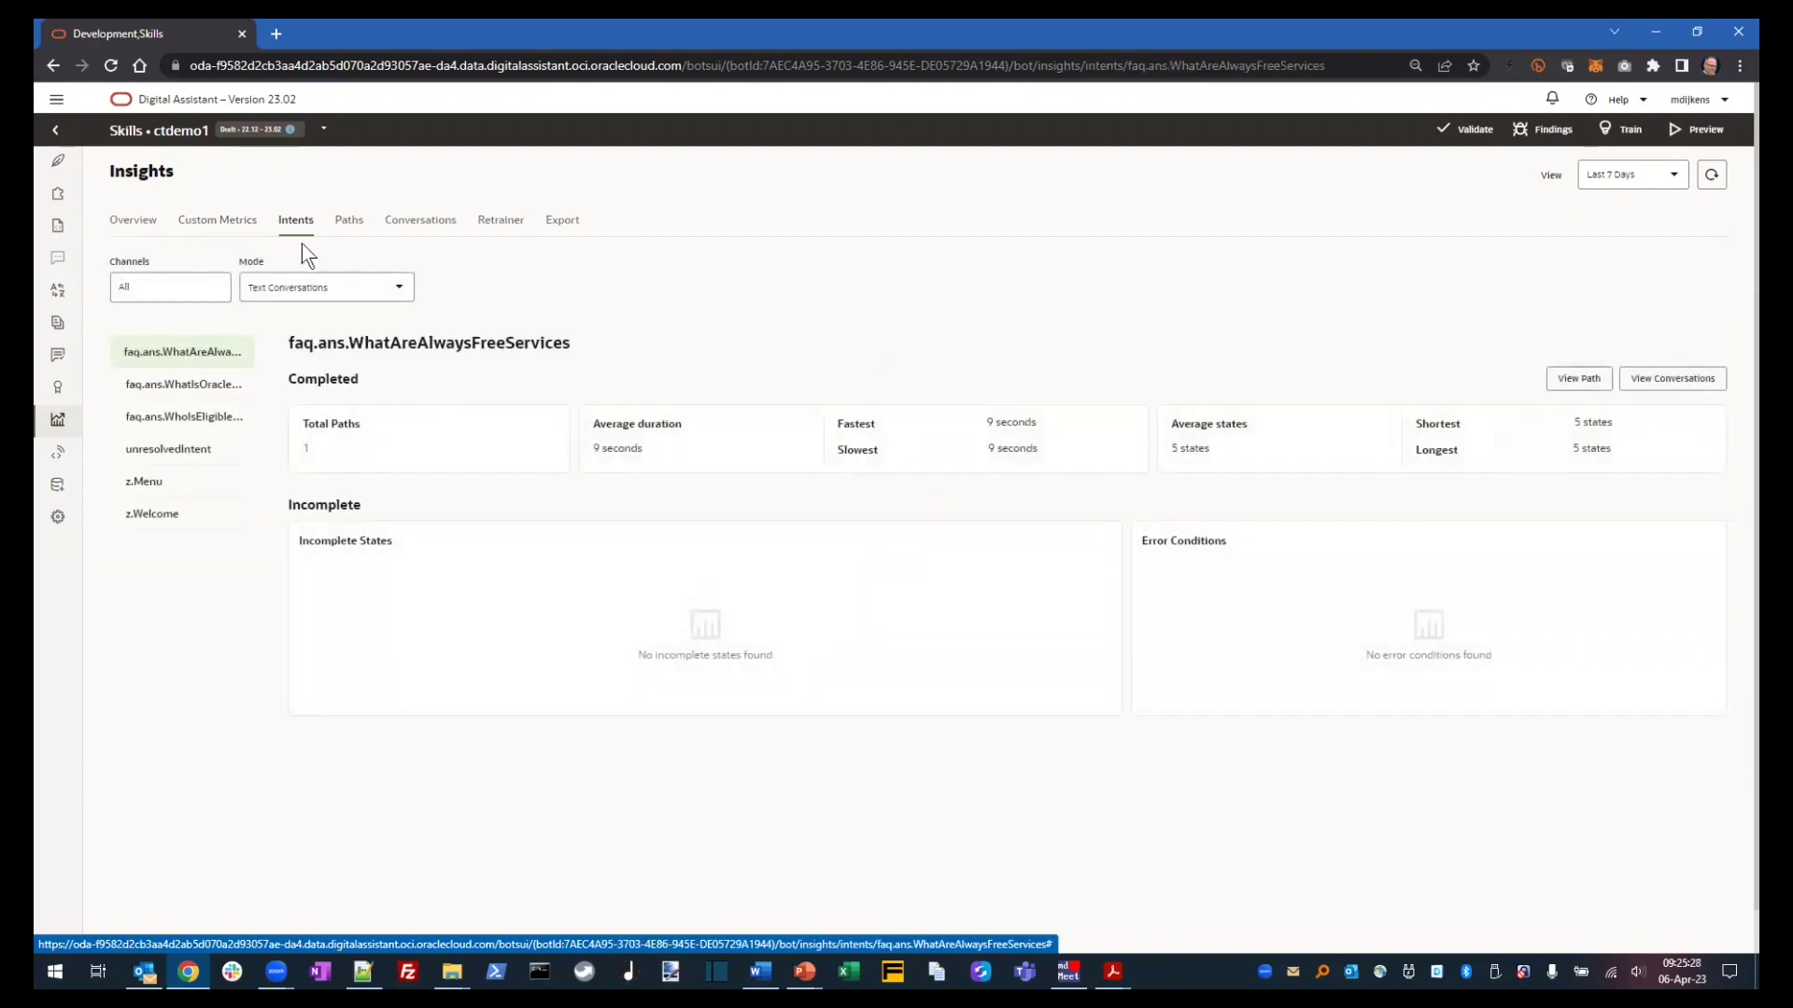
left_click(173, 476)
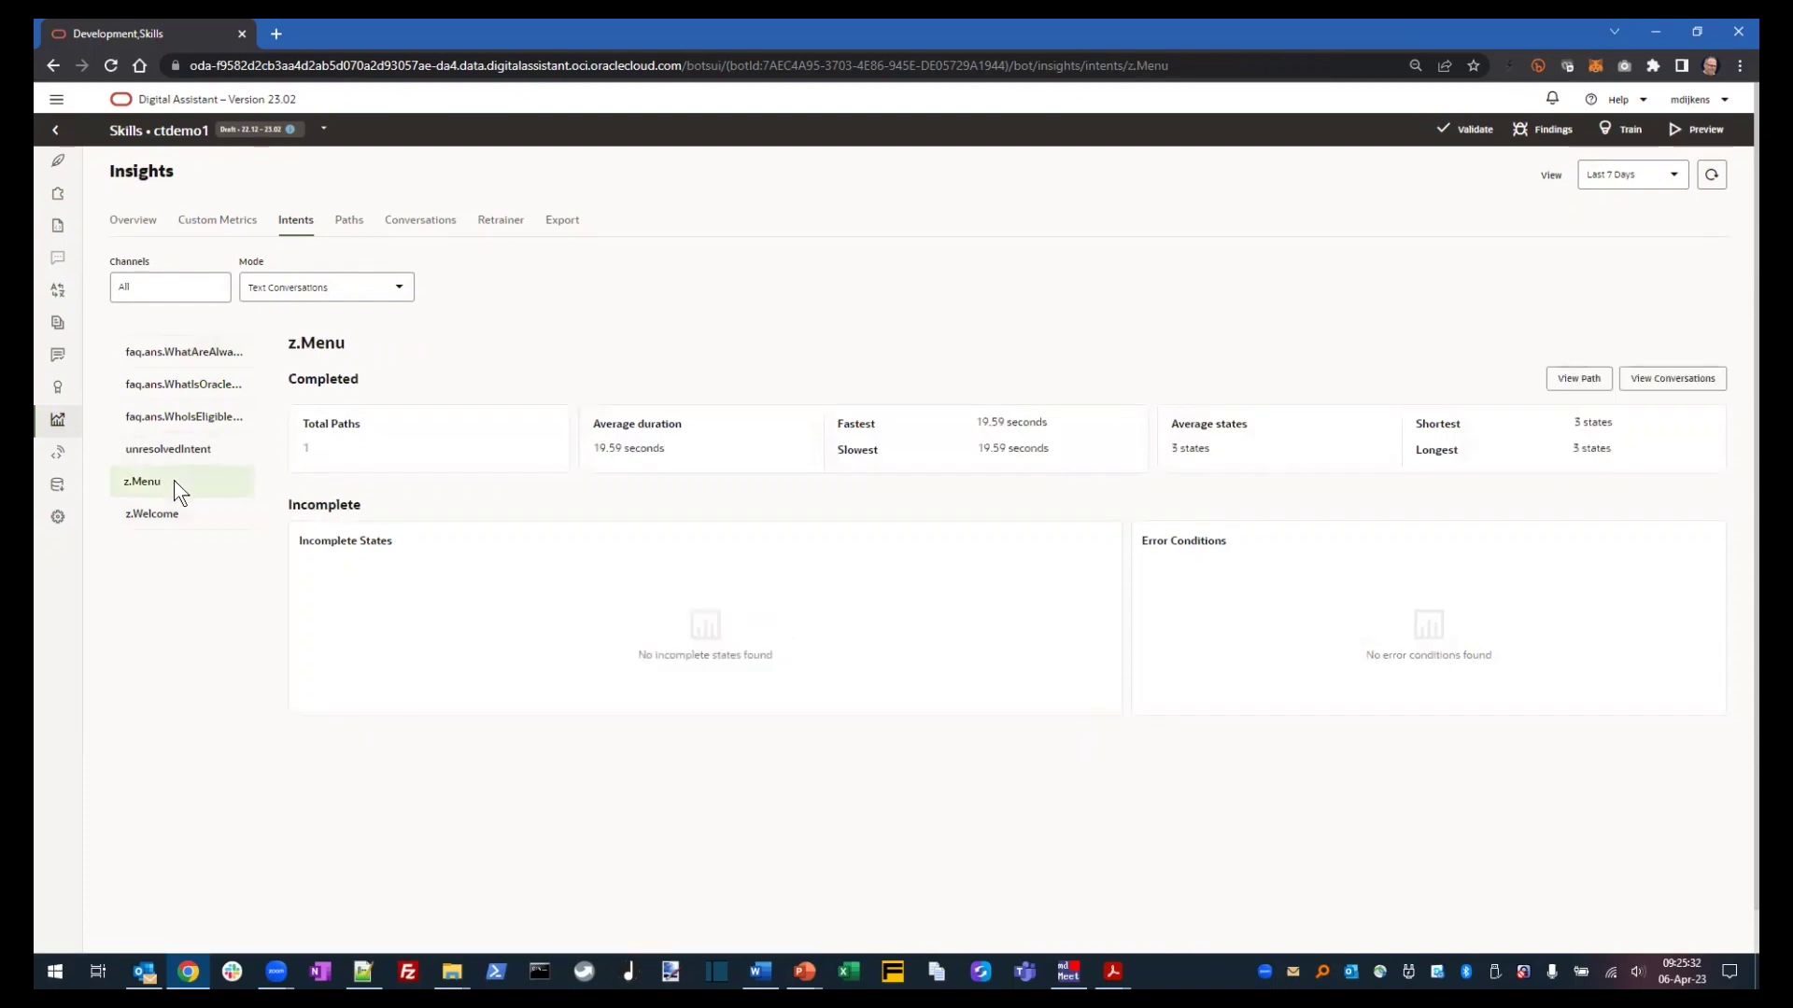
- Review the intent insights for unresolvedIntent and faq.ans.WhoIsEligibleForOracleCloudFreeTier, and view the conversation paths
left_click(191, 447)
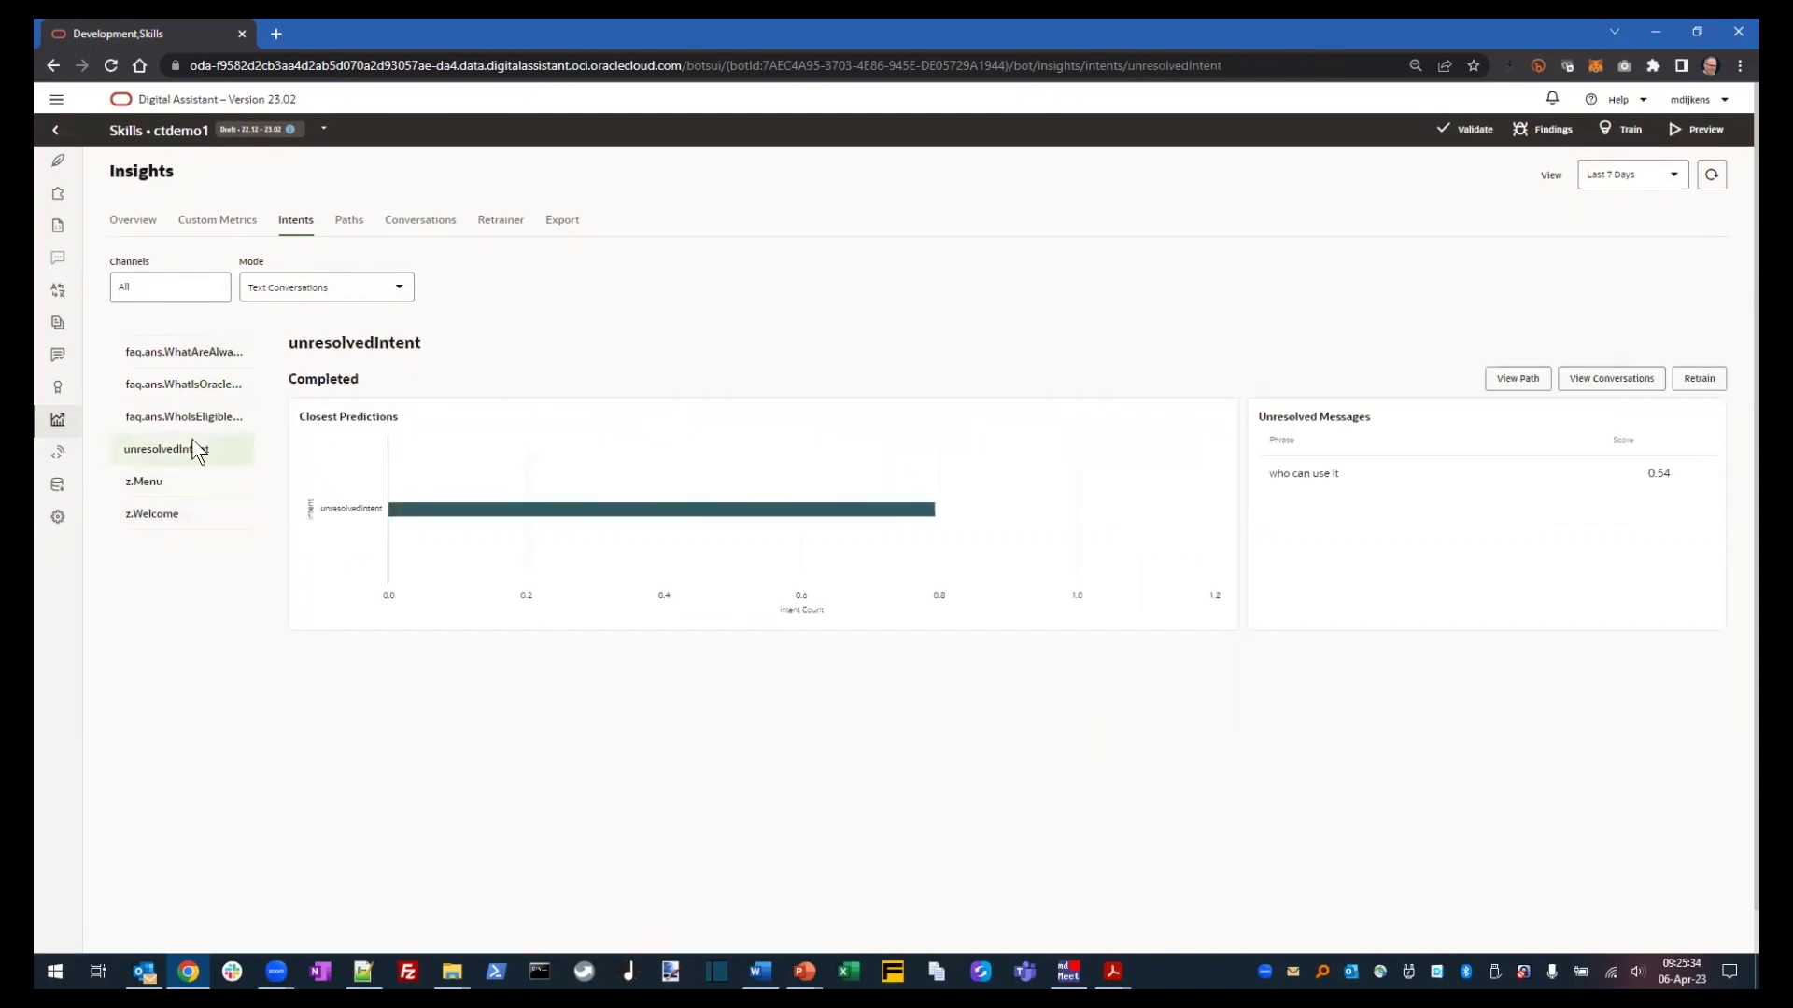
left_click(193, 426)
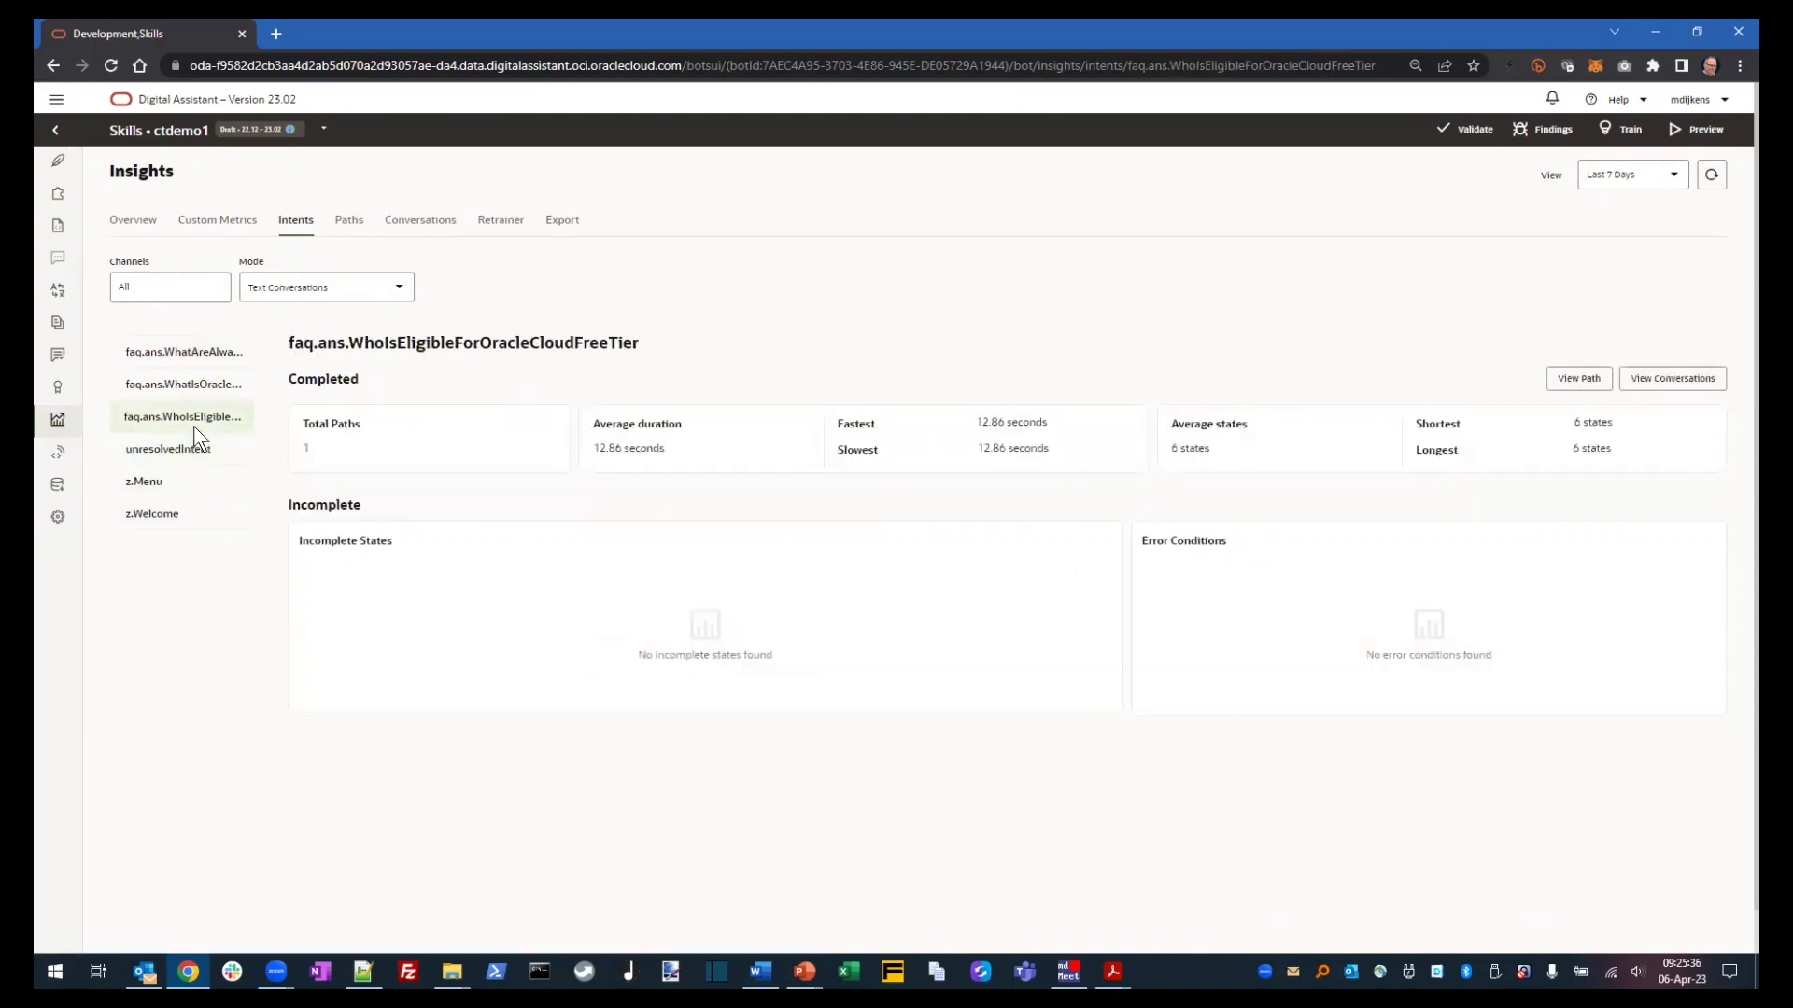
left_click(348, 220)
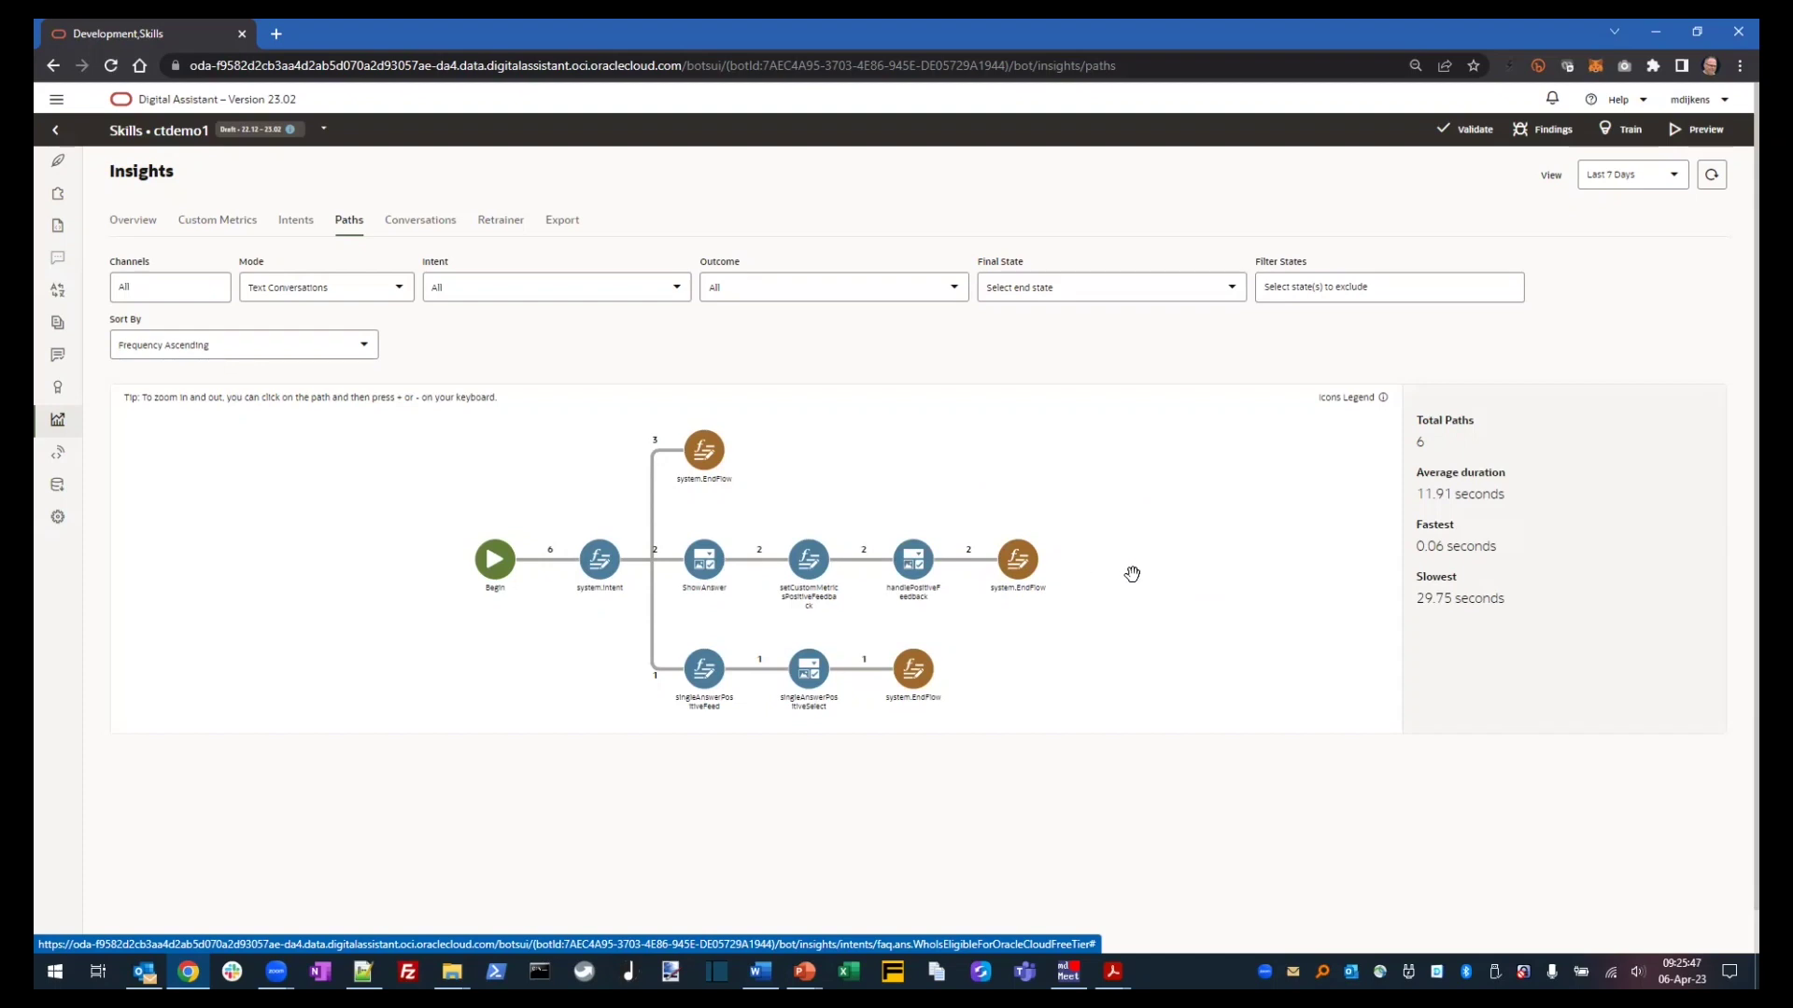
- Review the conversations in Insights, read the full faq.ans.WhatAreAlwaysFreeServices conversation, and close it
left_click(424, 230)
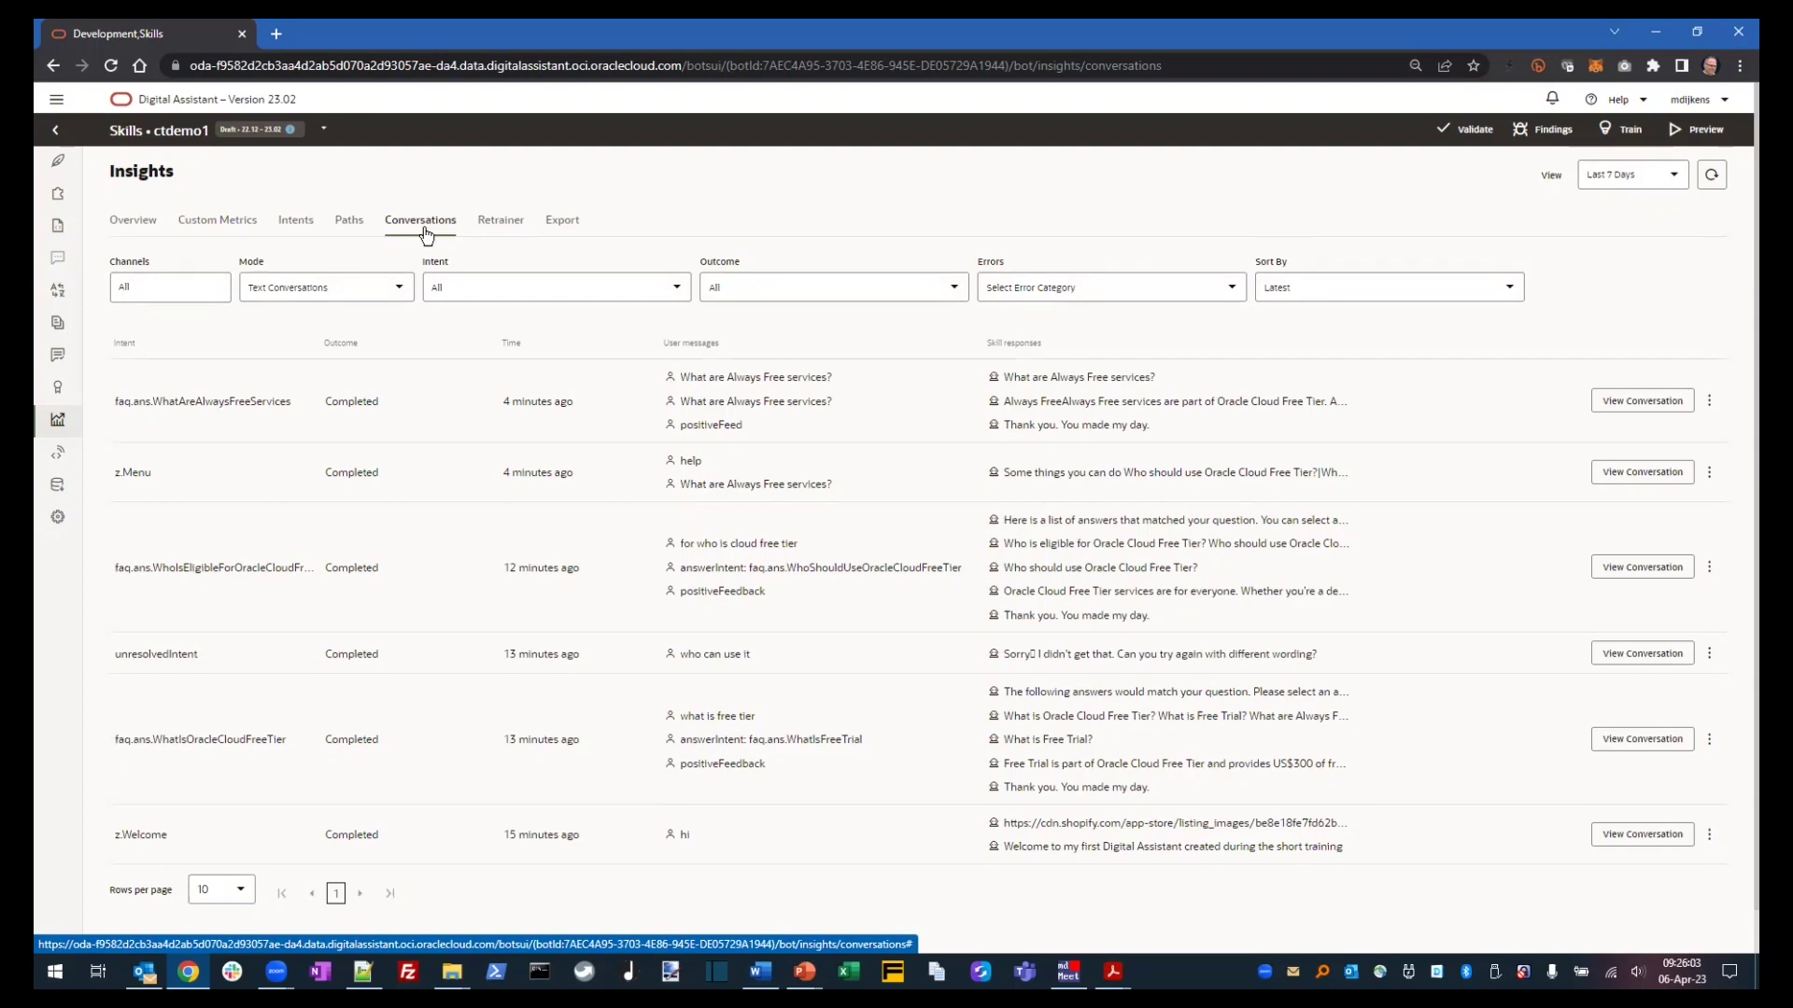
left_click(1609, 399)
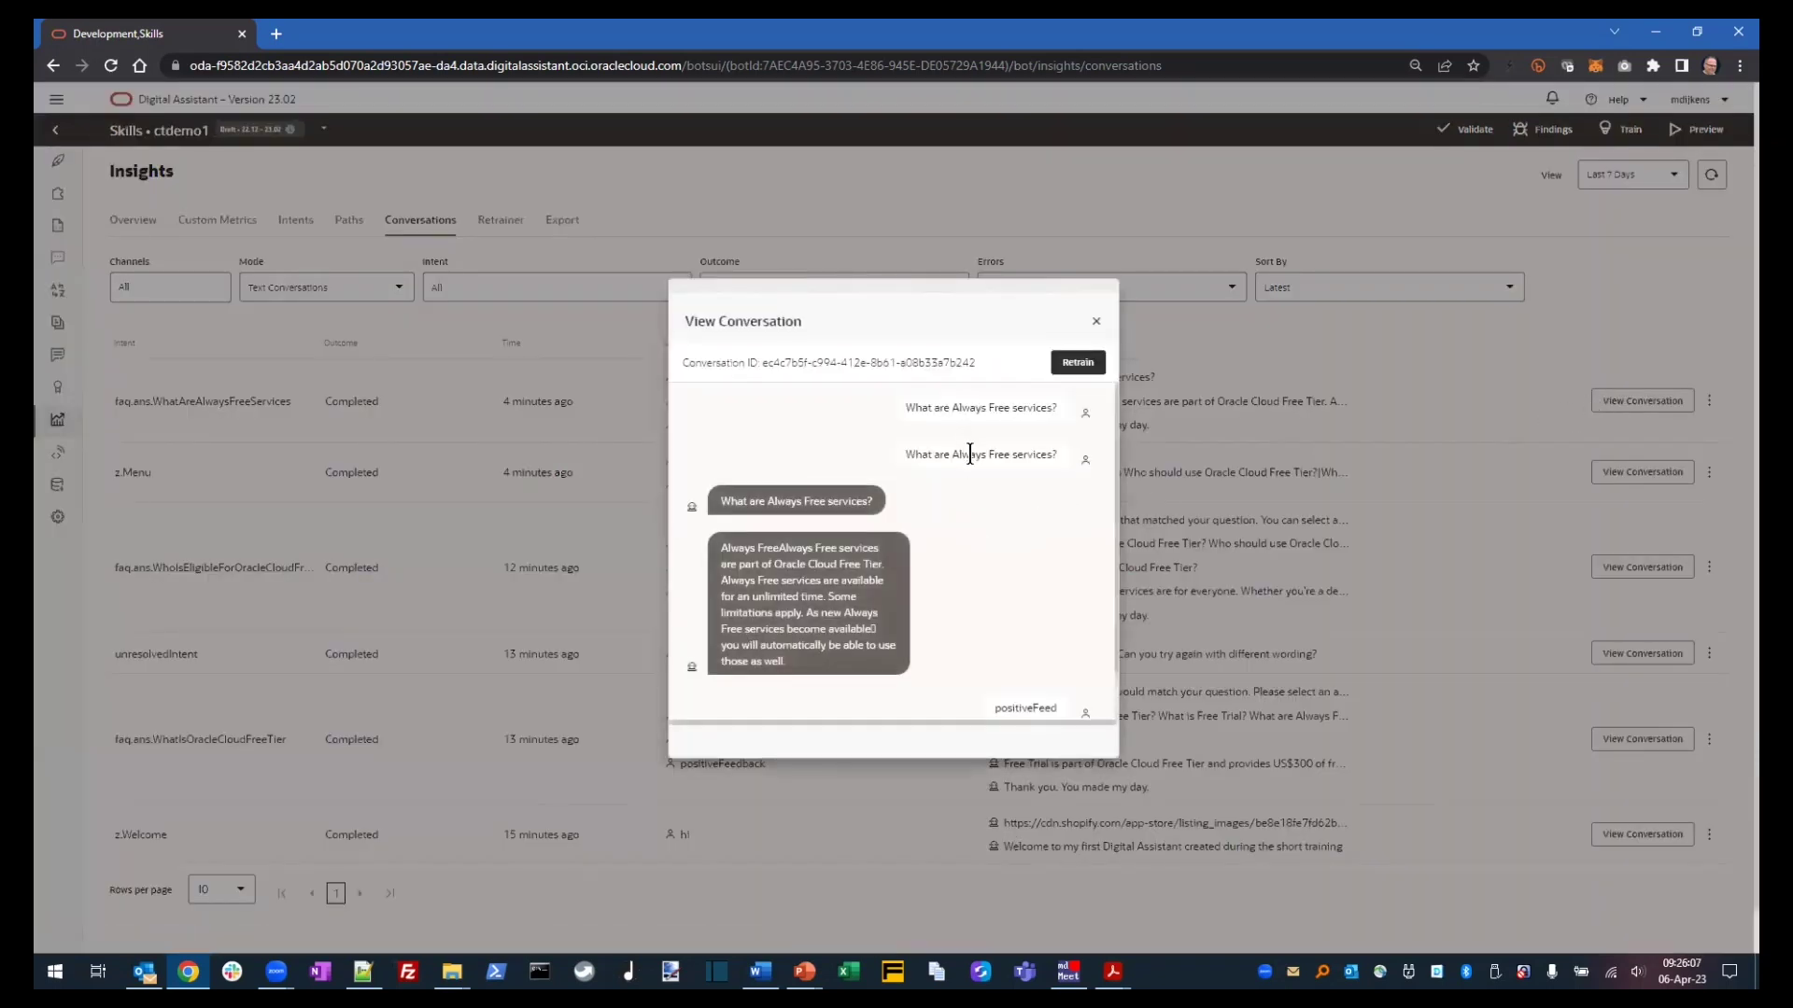
scroll(969, 452, "down", 1)
scroll(972, 455, "up", 1)
left_click(1096, 321)
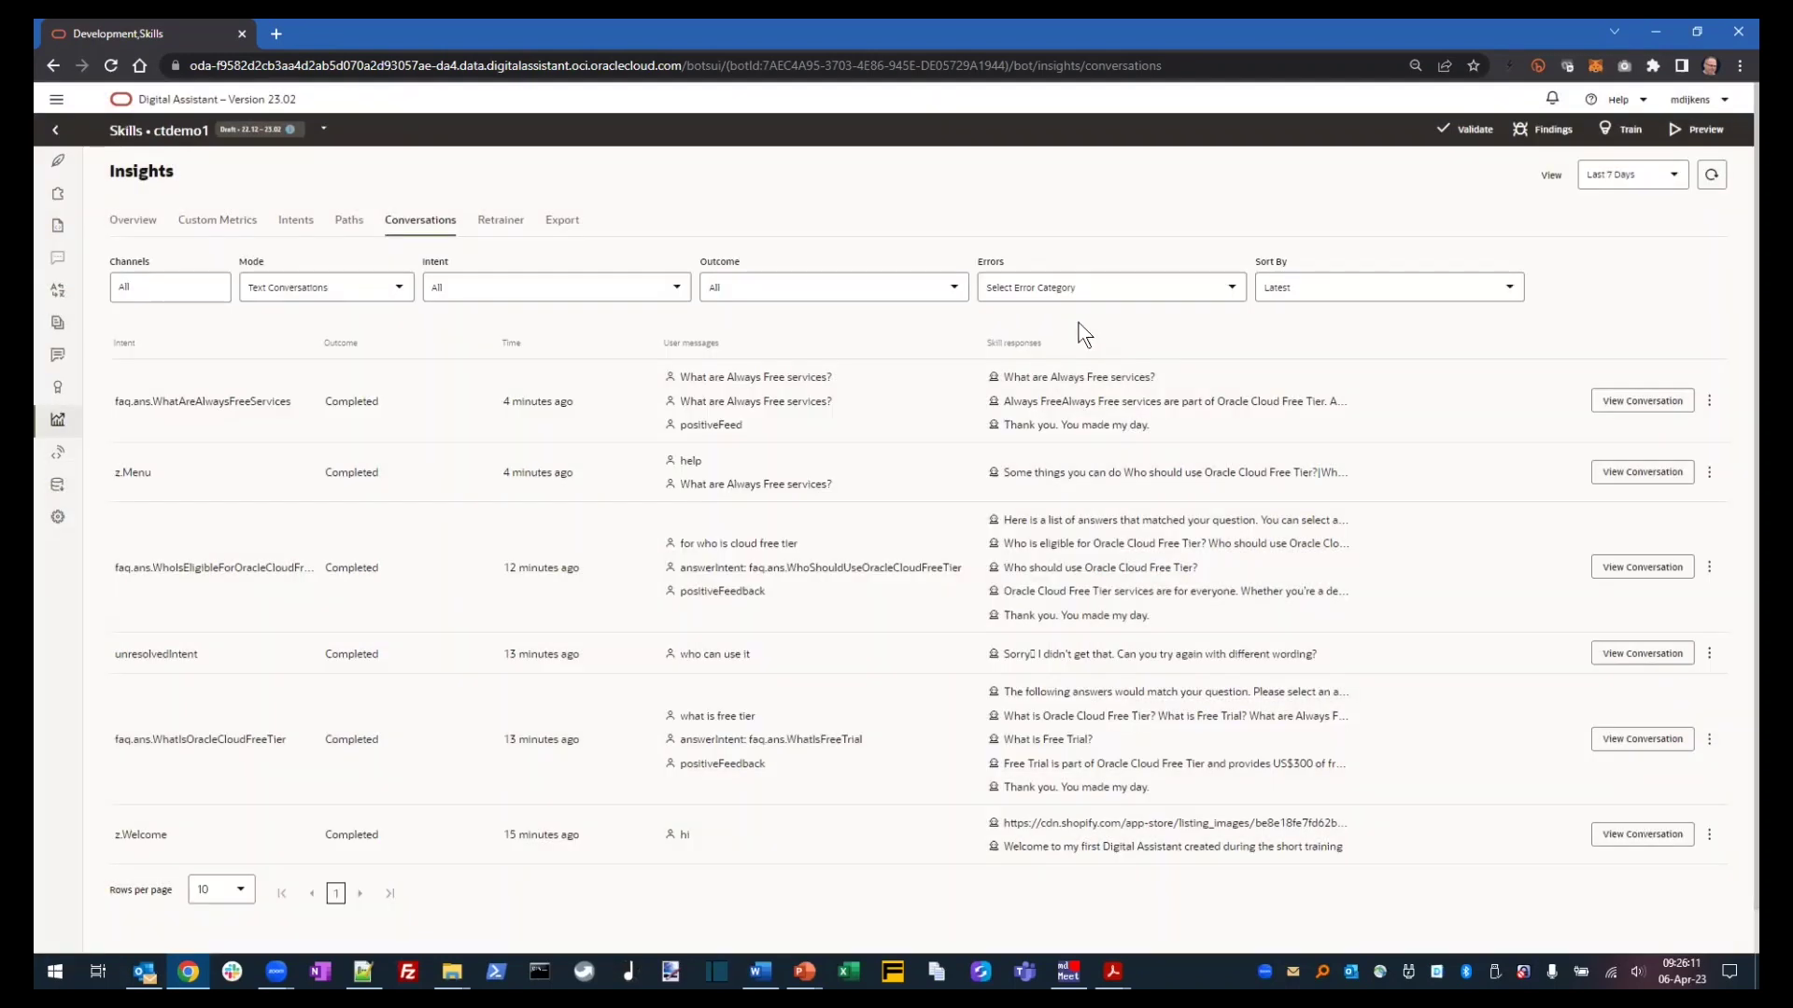
- In the Retrainer, add the unresolved utterance "who can use it" as an example to the intent faq.ans.WhoShouldUseOracleCloudFreeTier
left_click(501, 224)
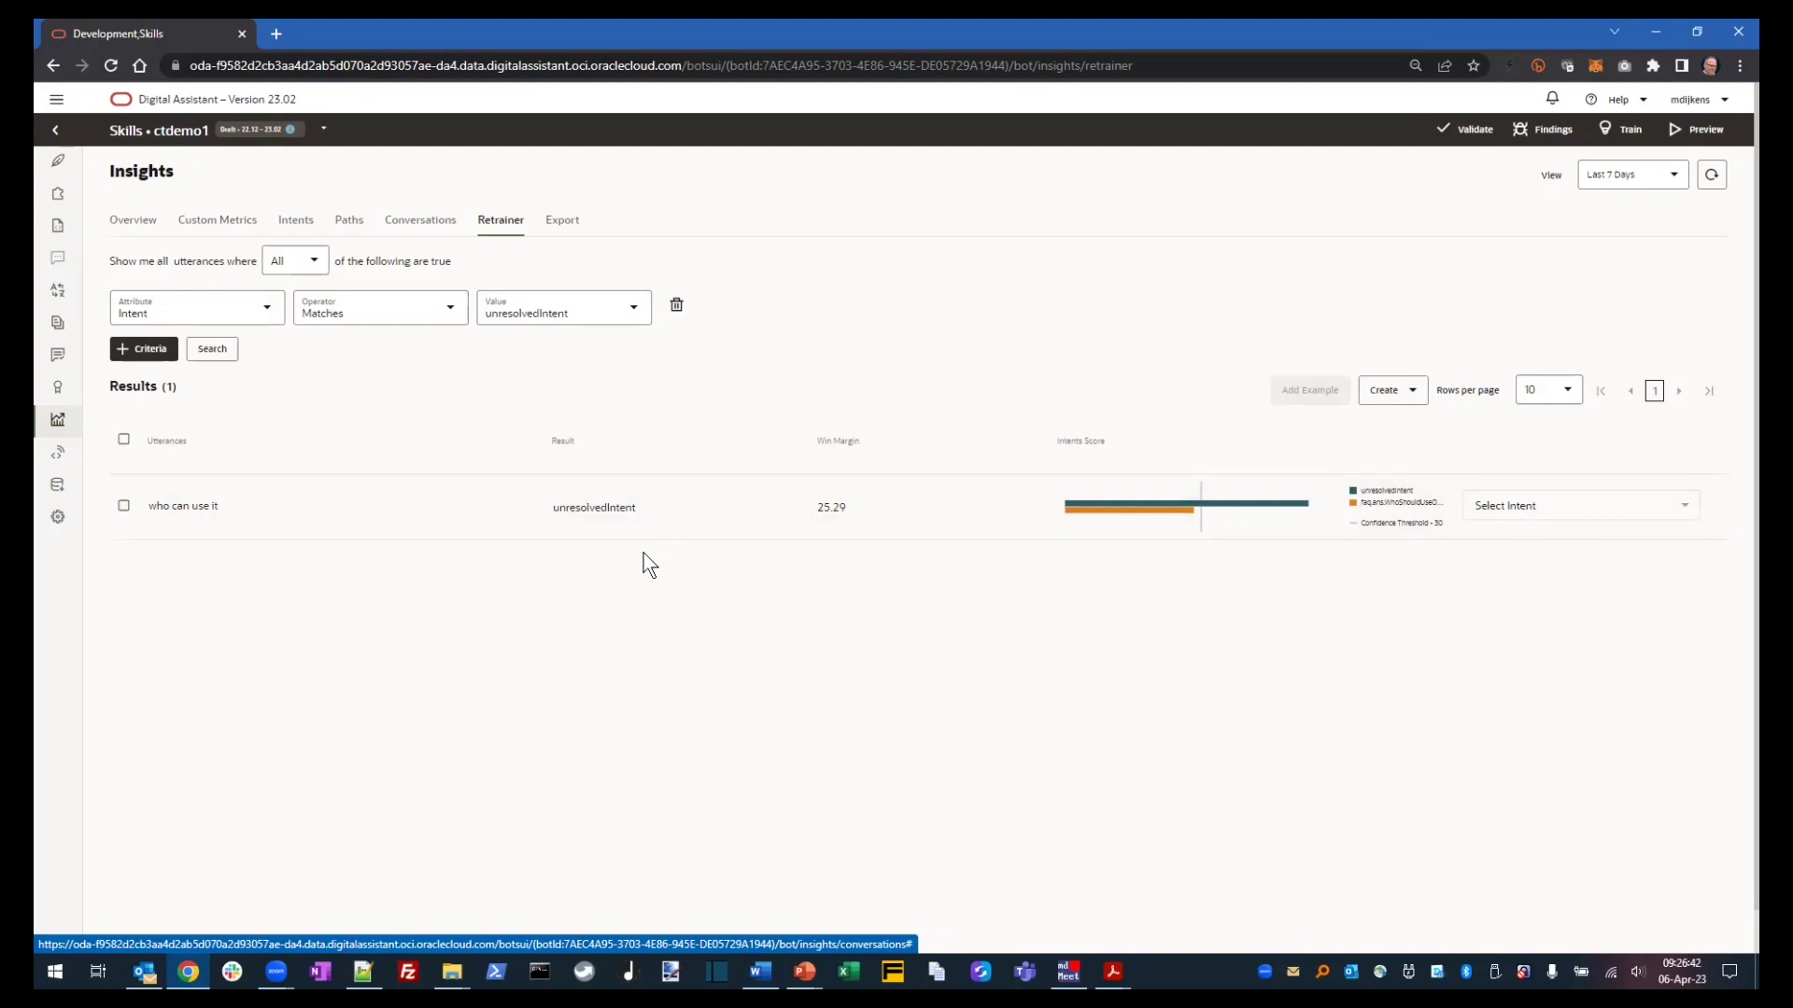
left_click(123, 506)
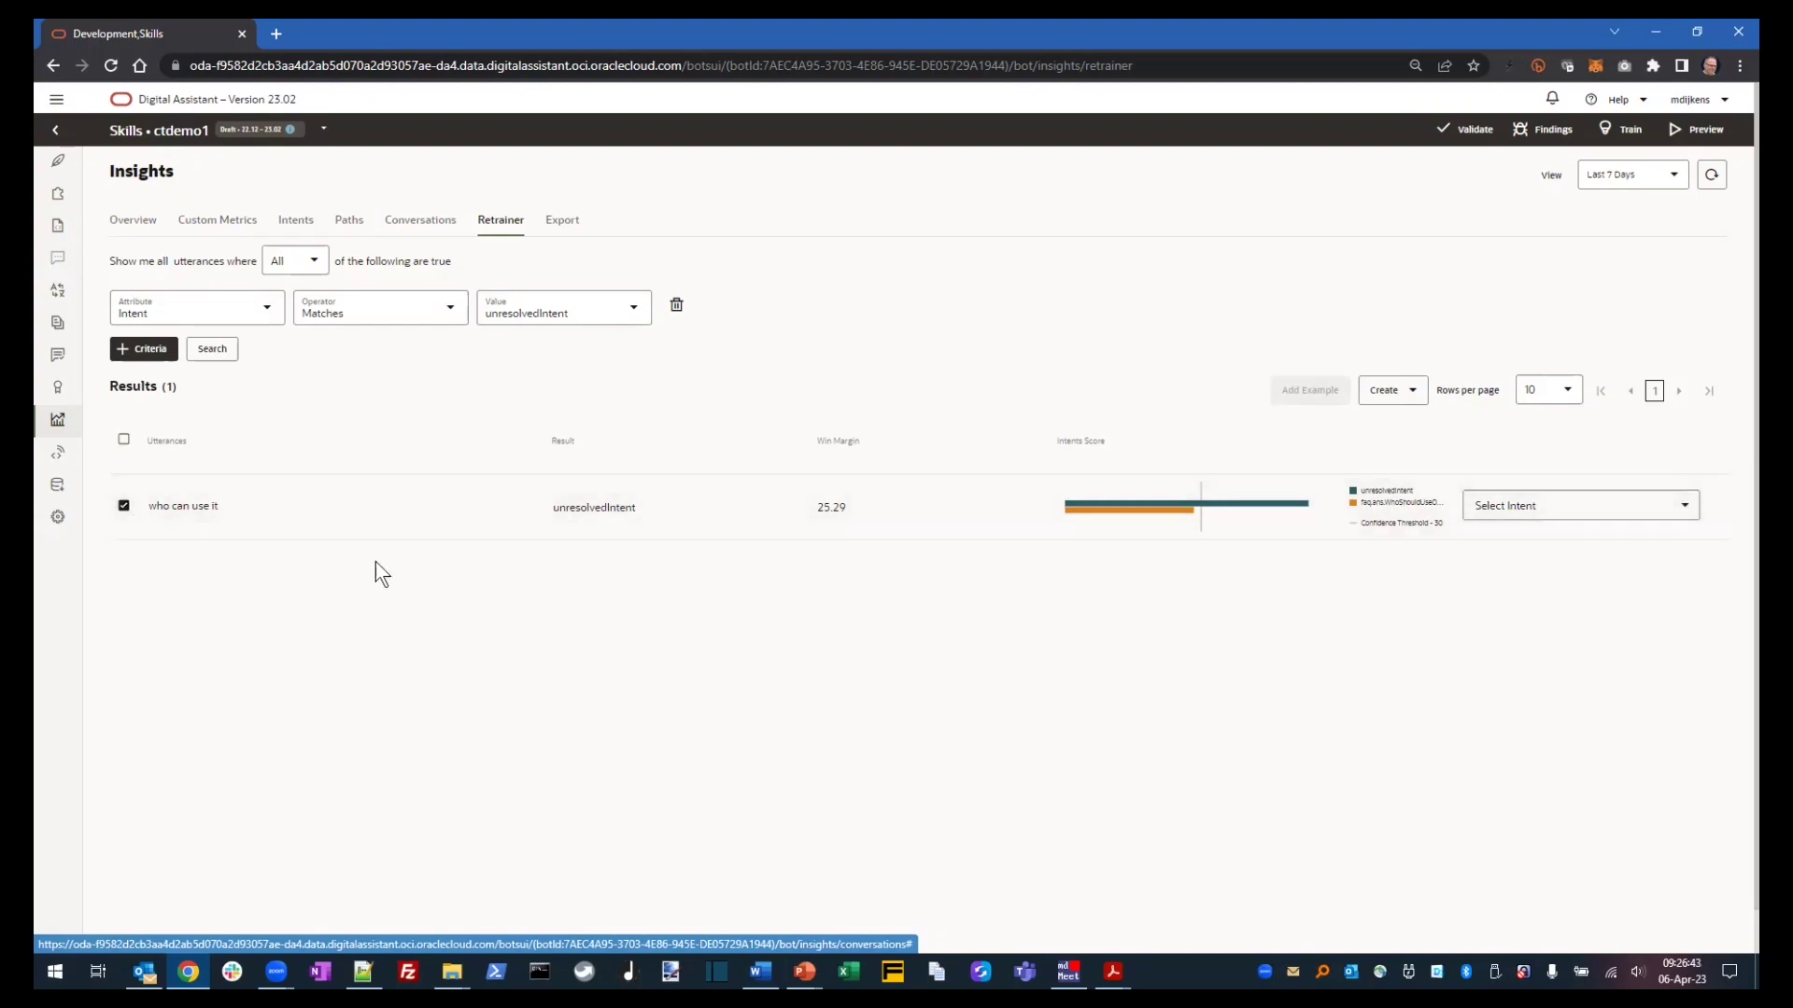
left_click(1681, 507)
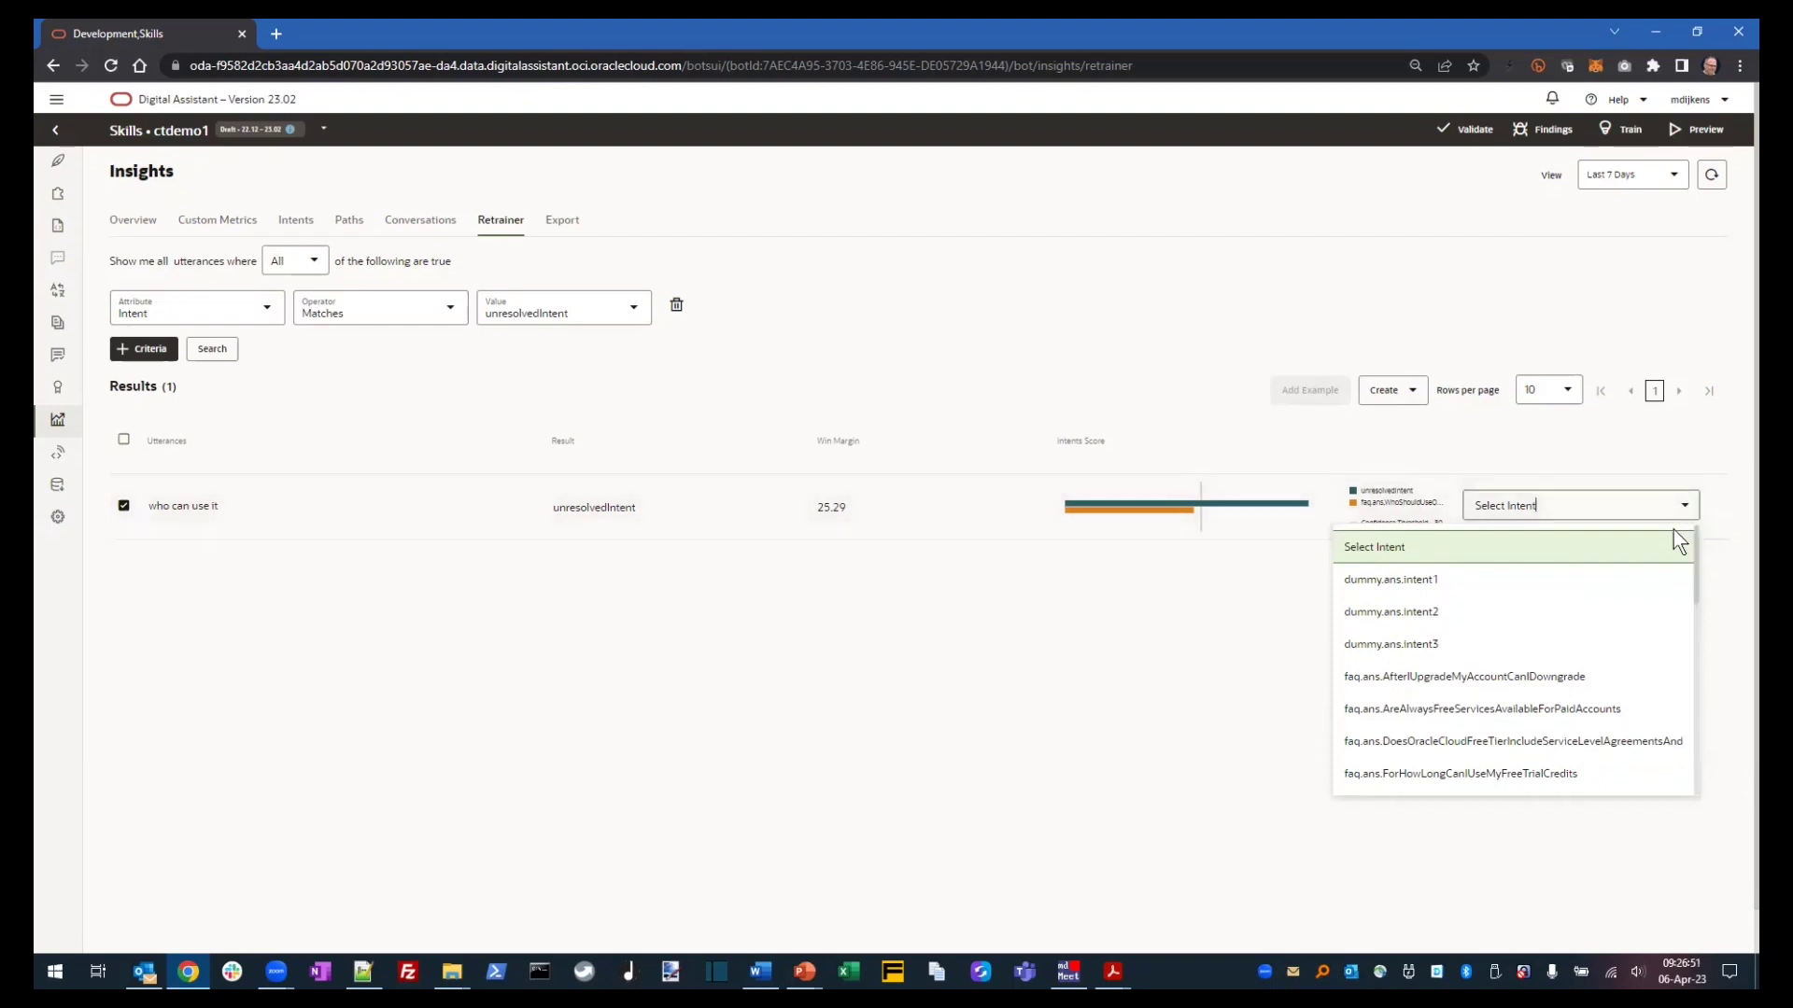
scroll(1649, 612, "down", 10)
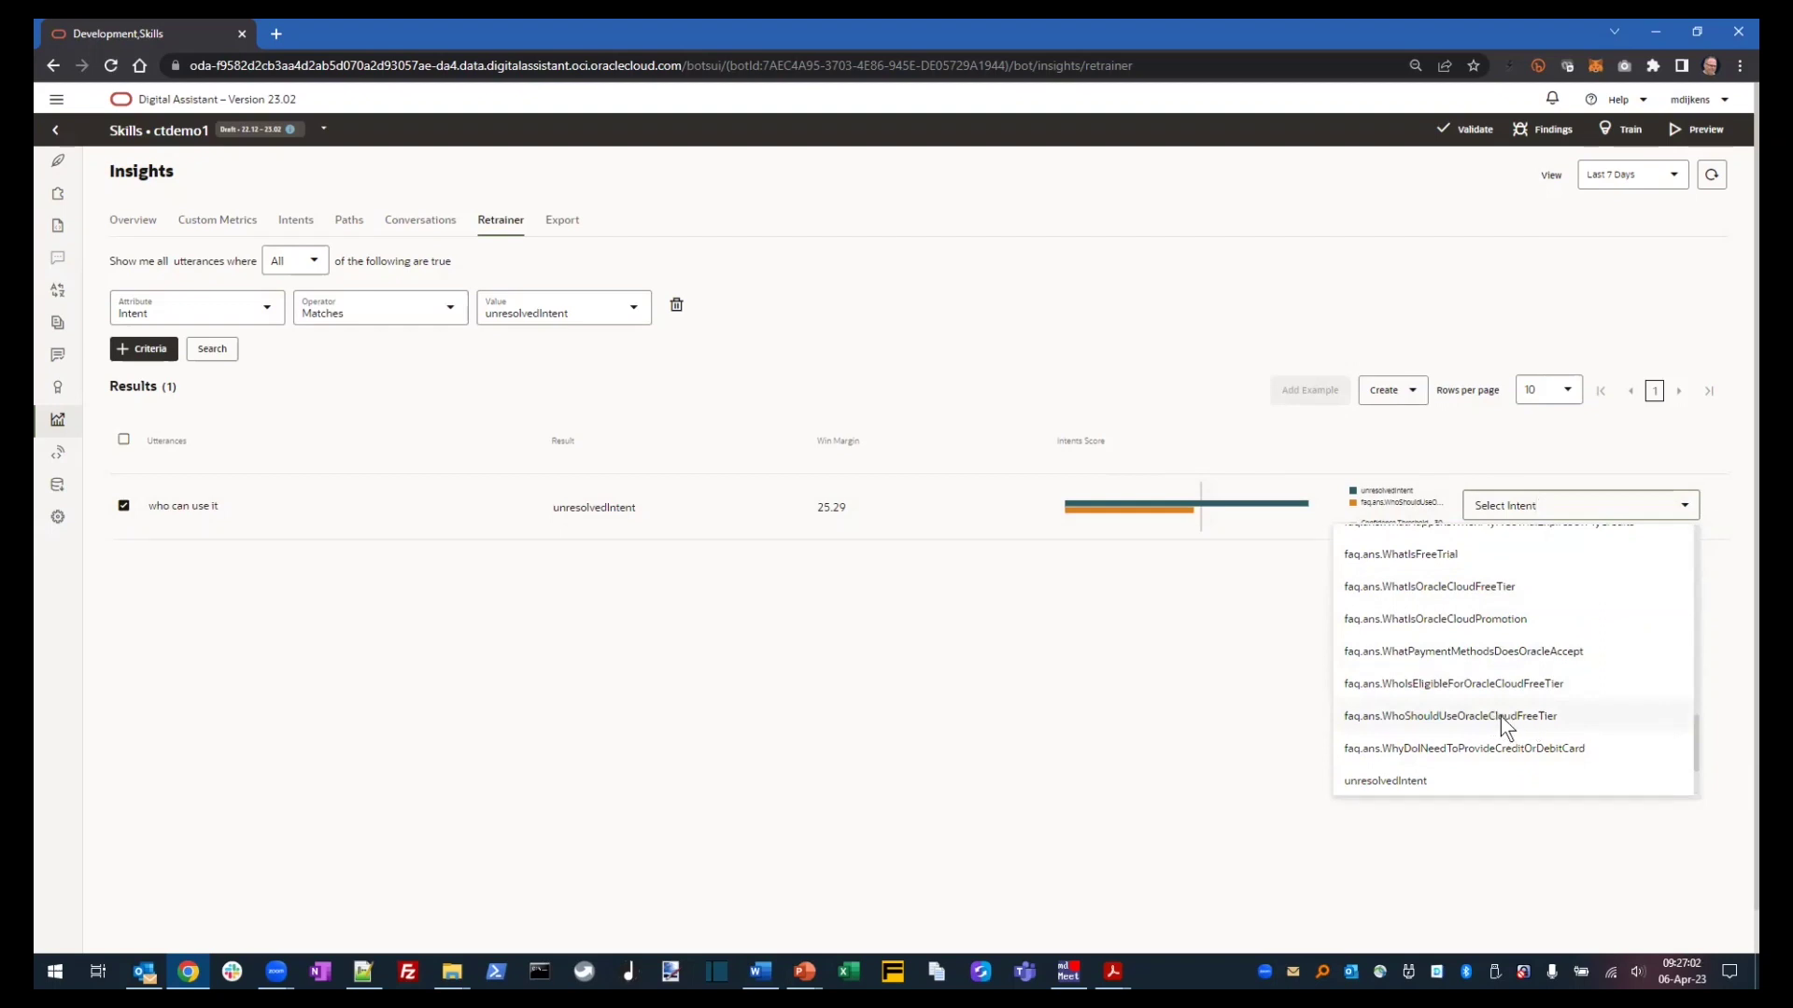
left_click(1550, 717)
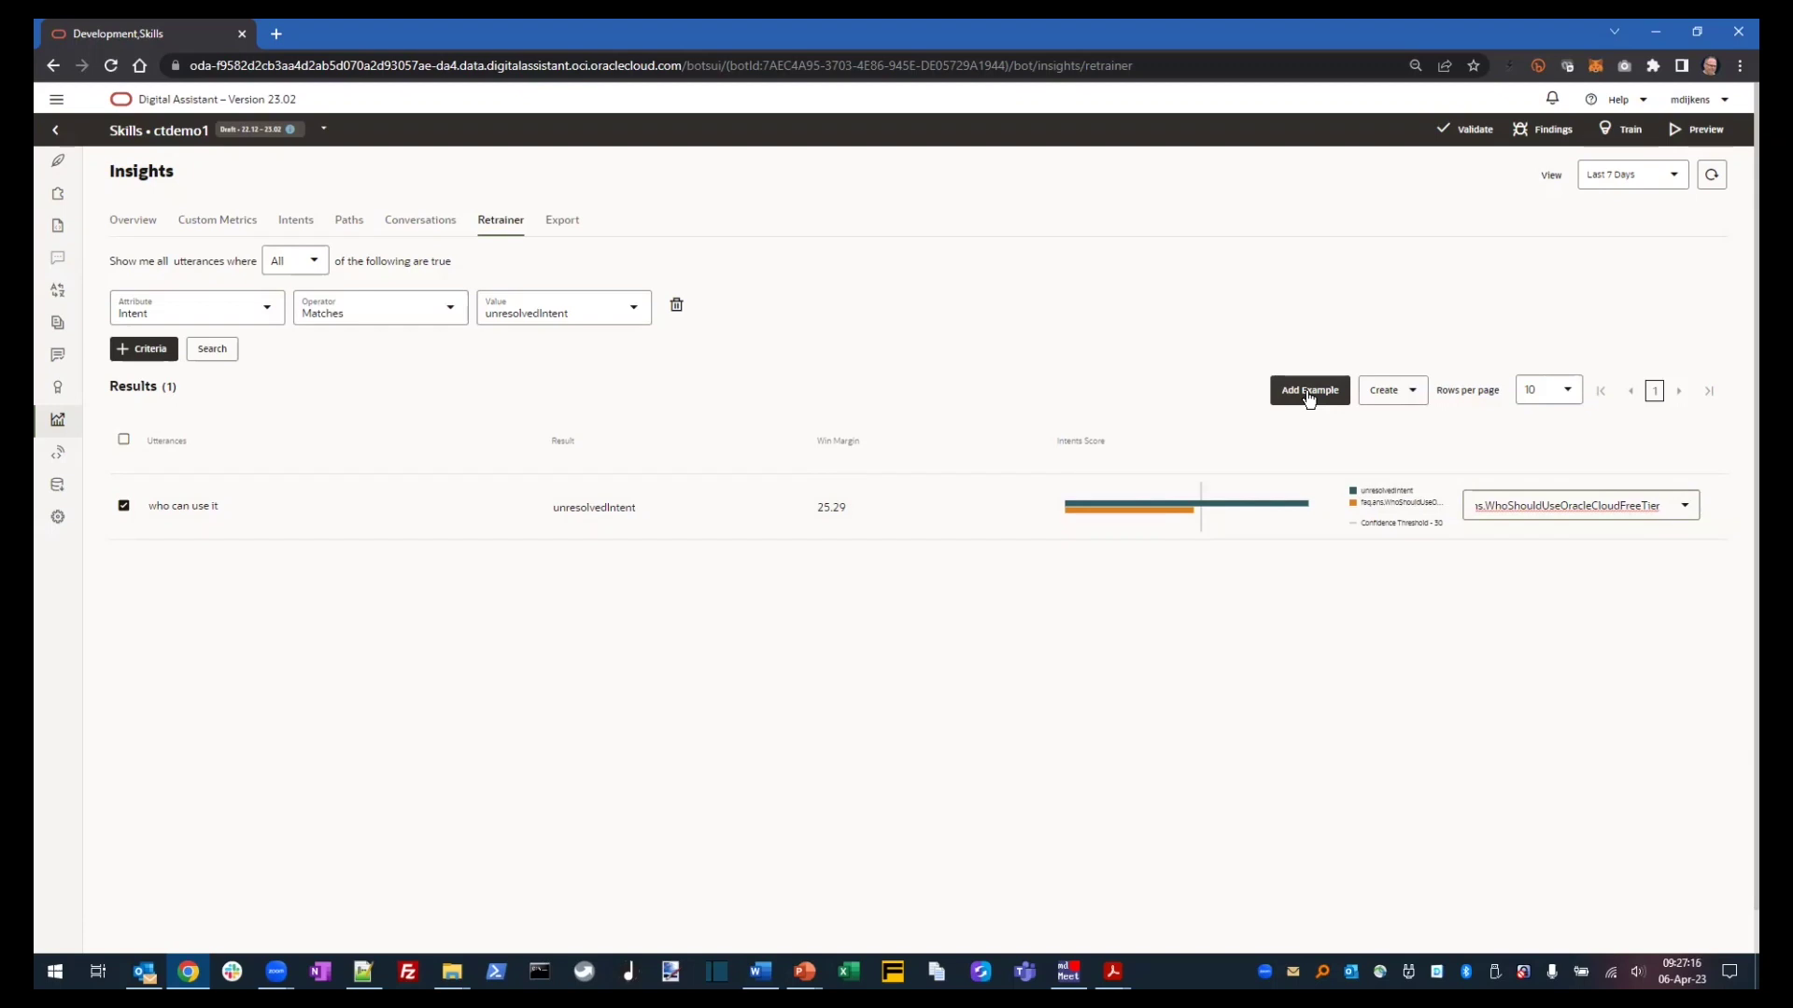
left_click(1308, 392)
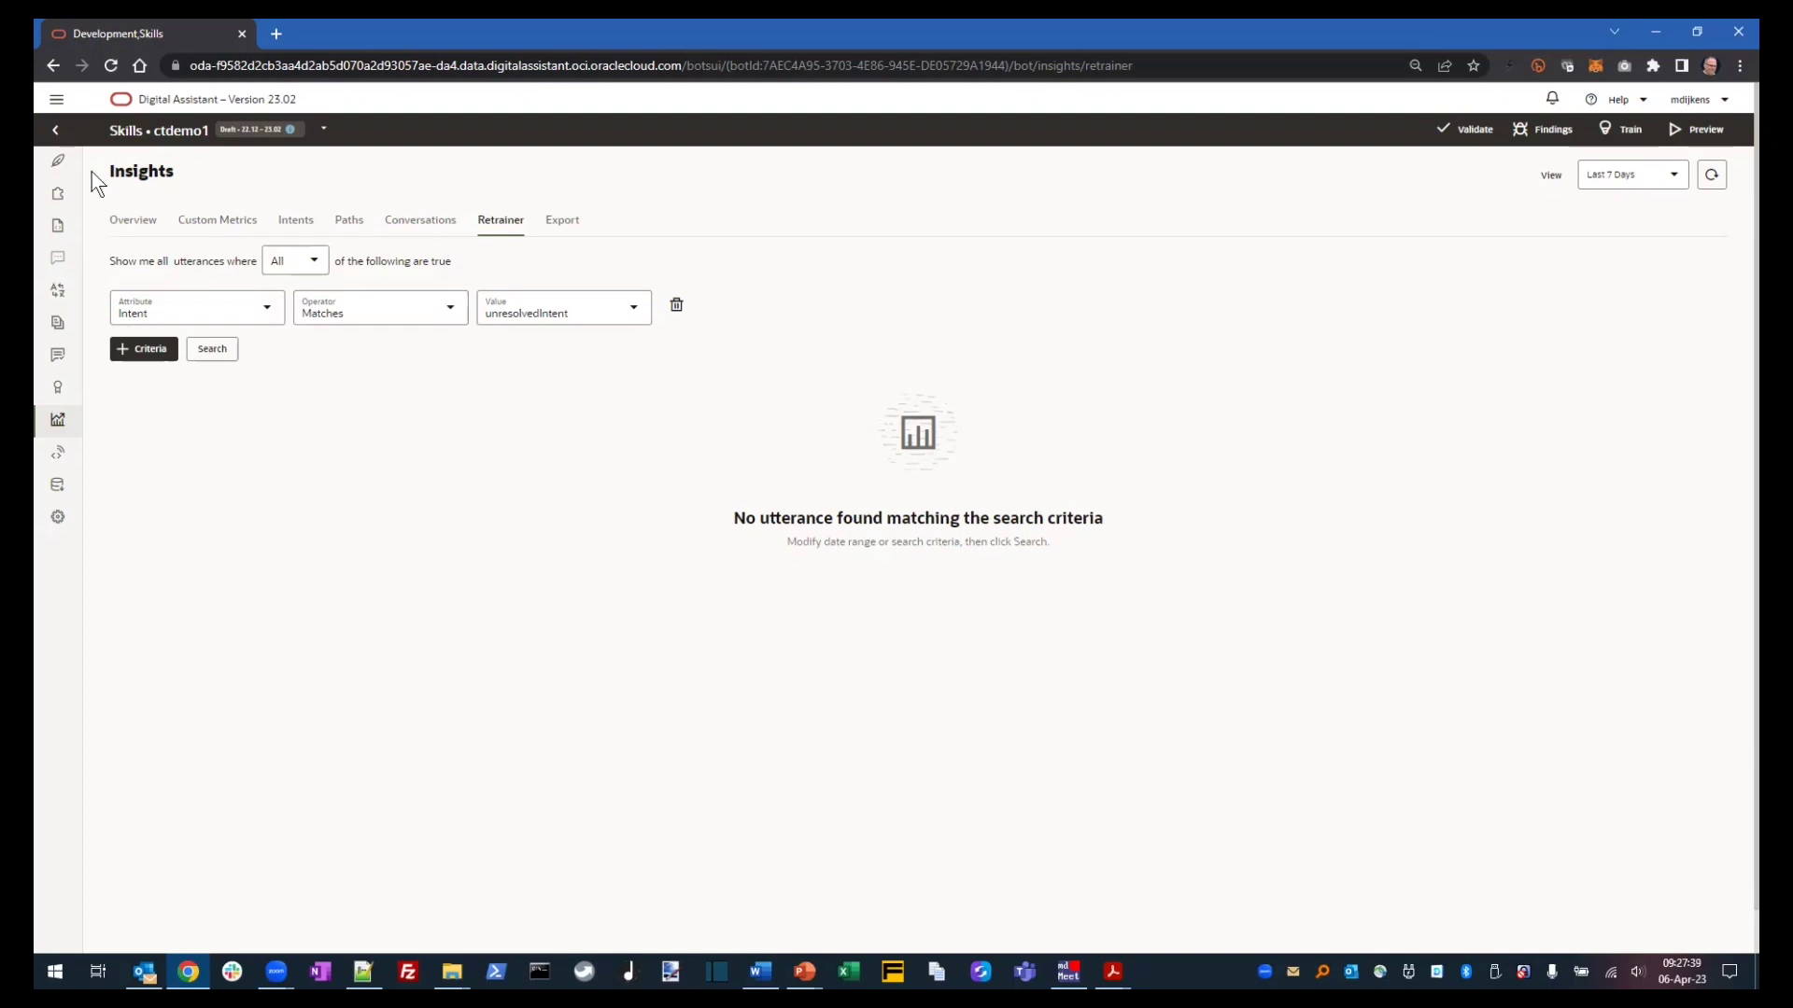
- Check the examples of the intent faq.ans.WhoShouldUseOracleCloudFreeTier and retrain the skill with Trainer Tm
left_click(64, 162)
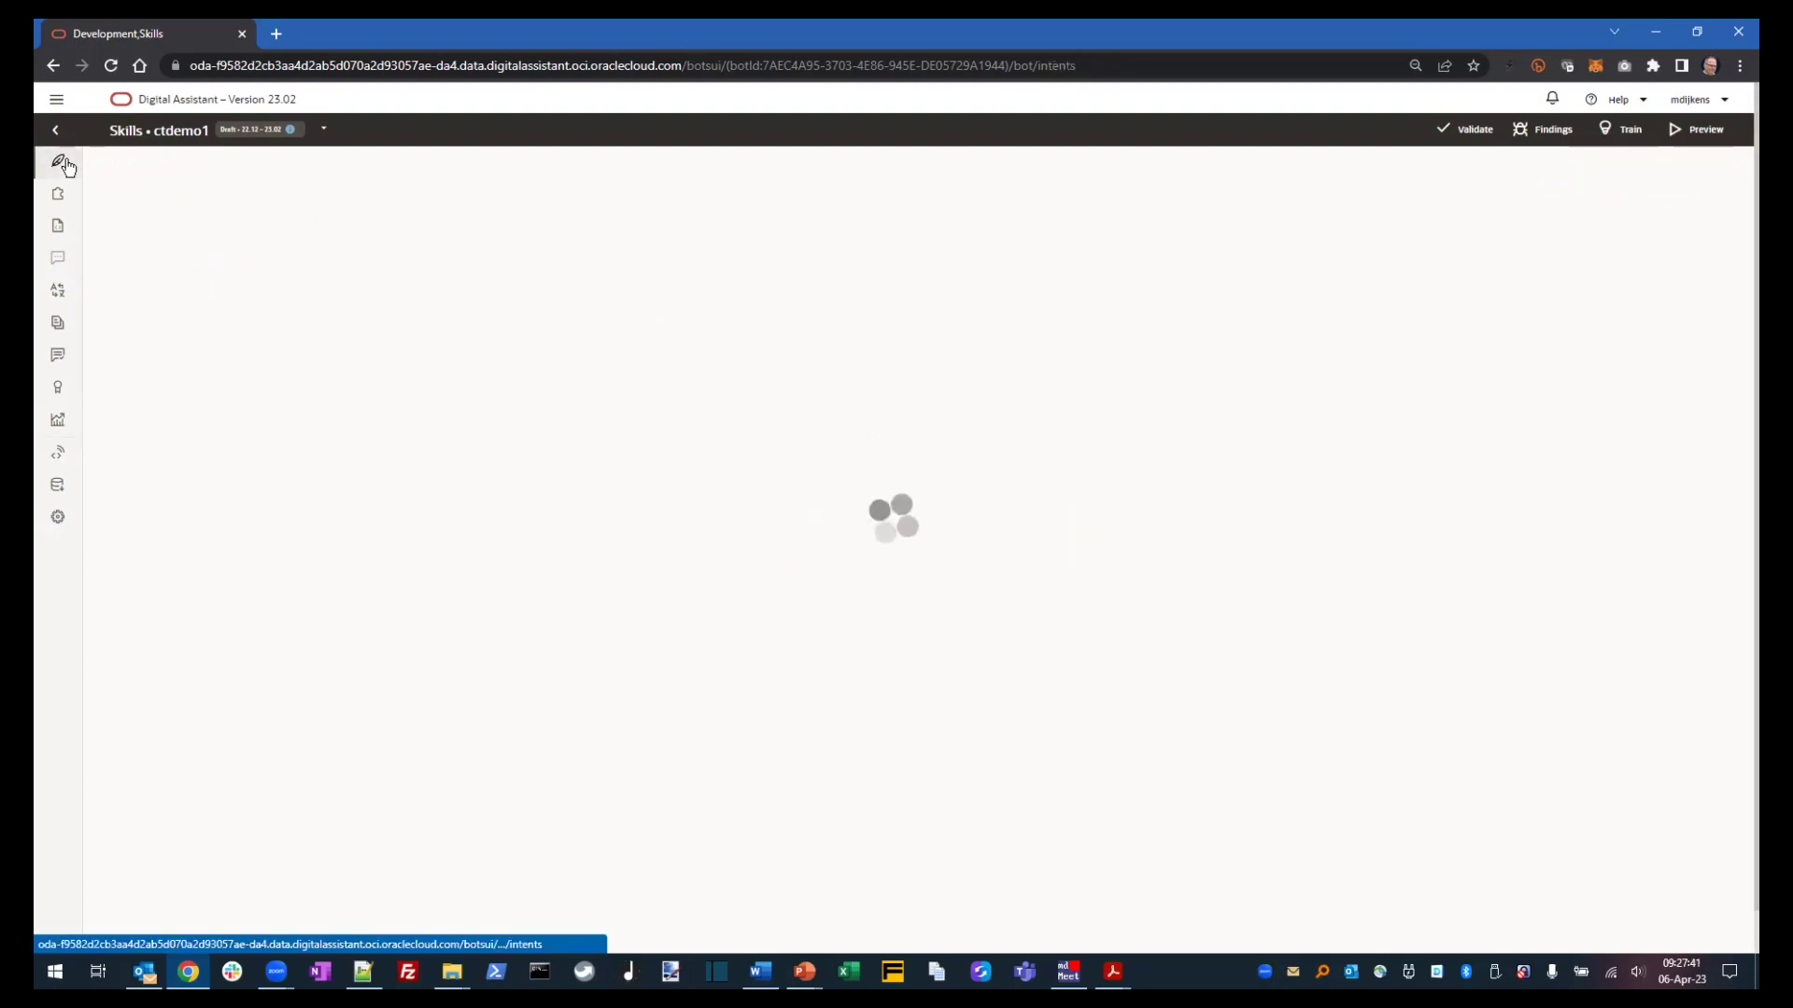
scroll(159, 556, "down", 4)
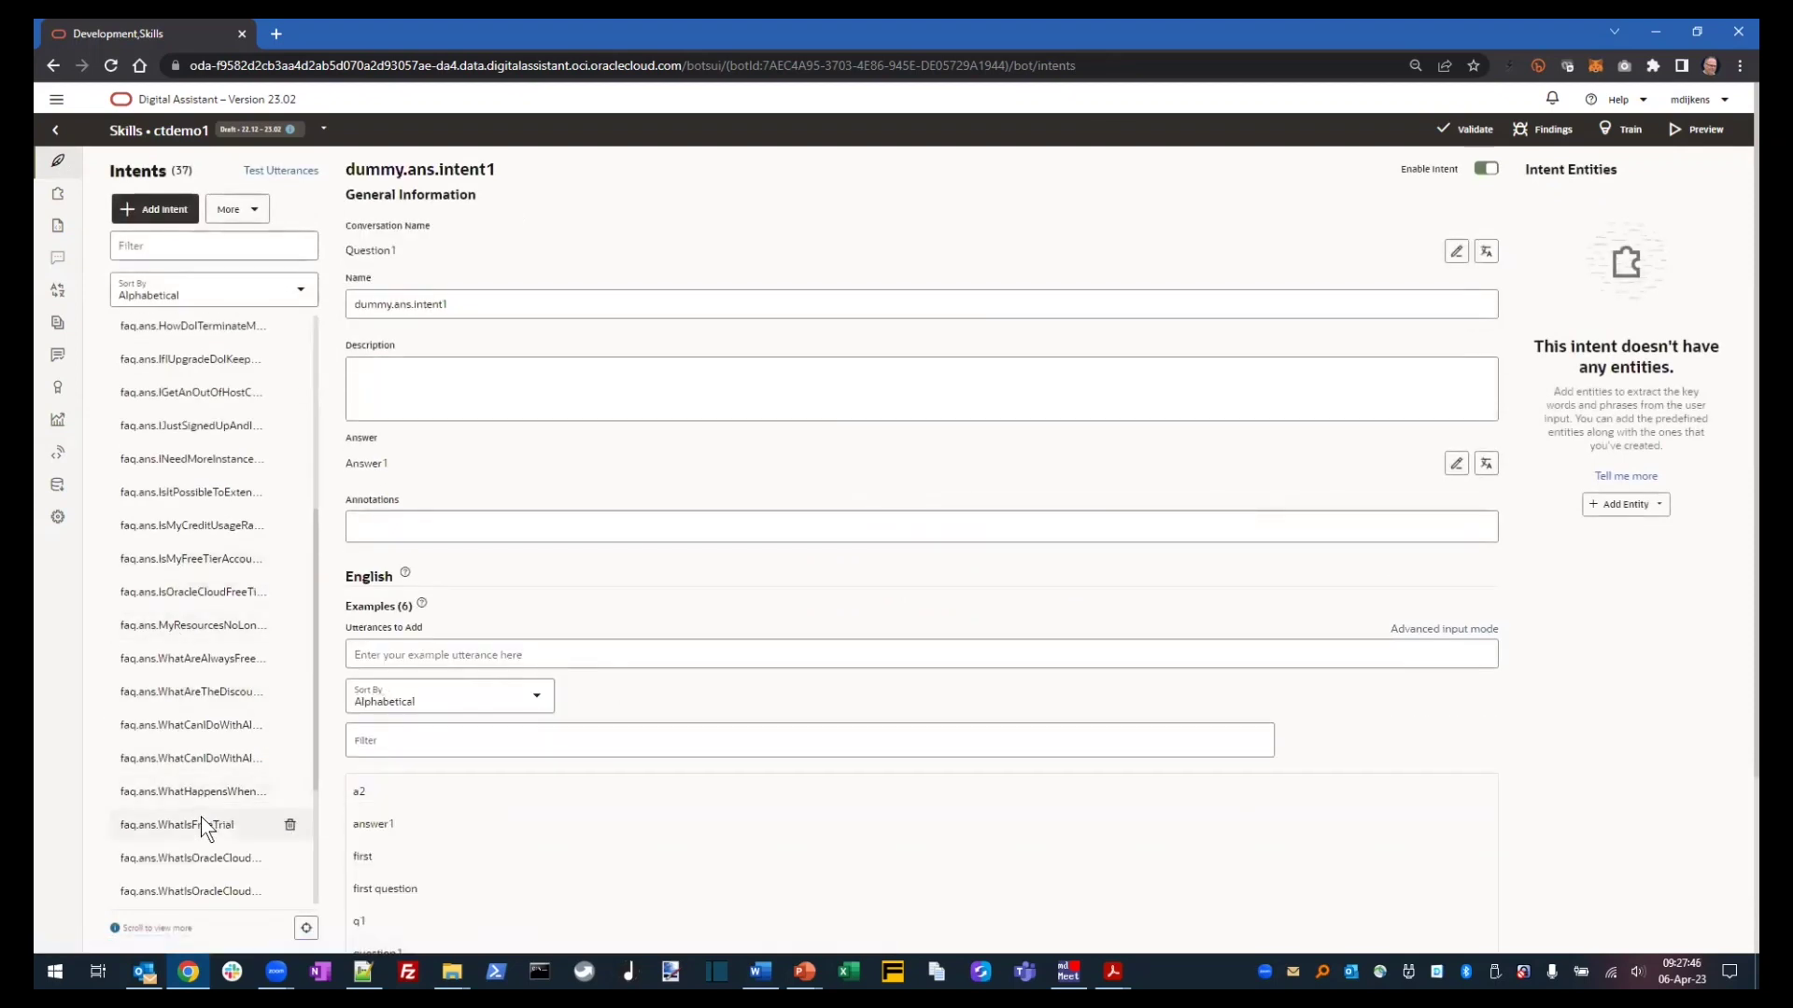
scroll(200, 816, "down", 2)
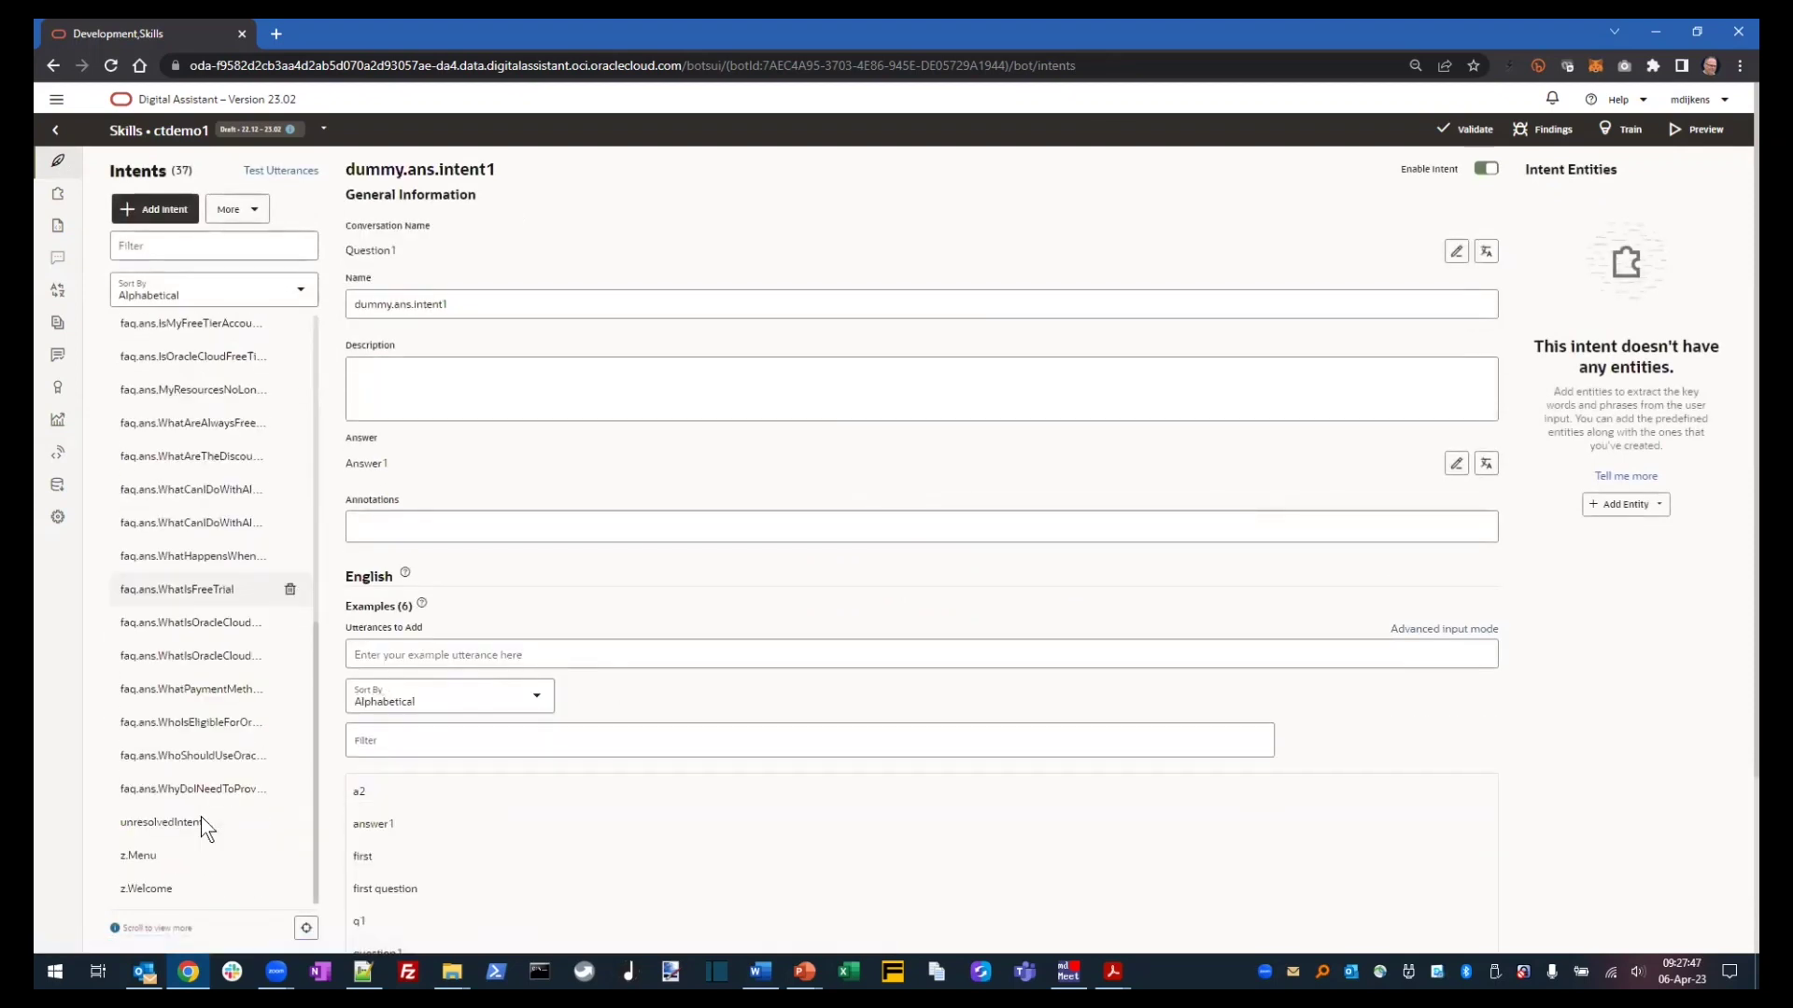
left_click(204, 752)
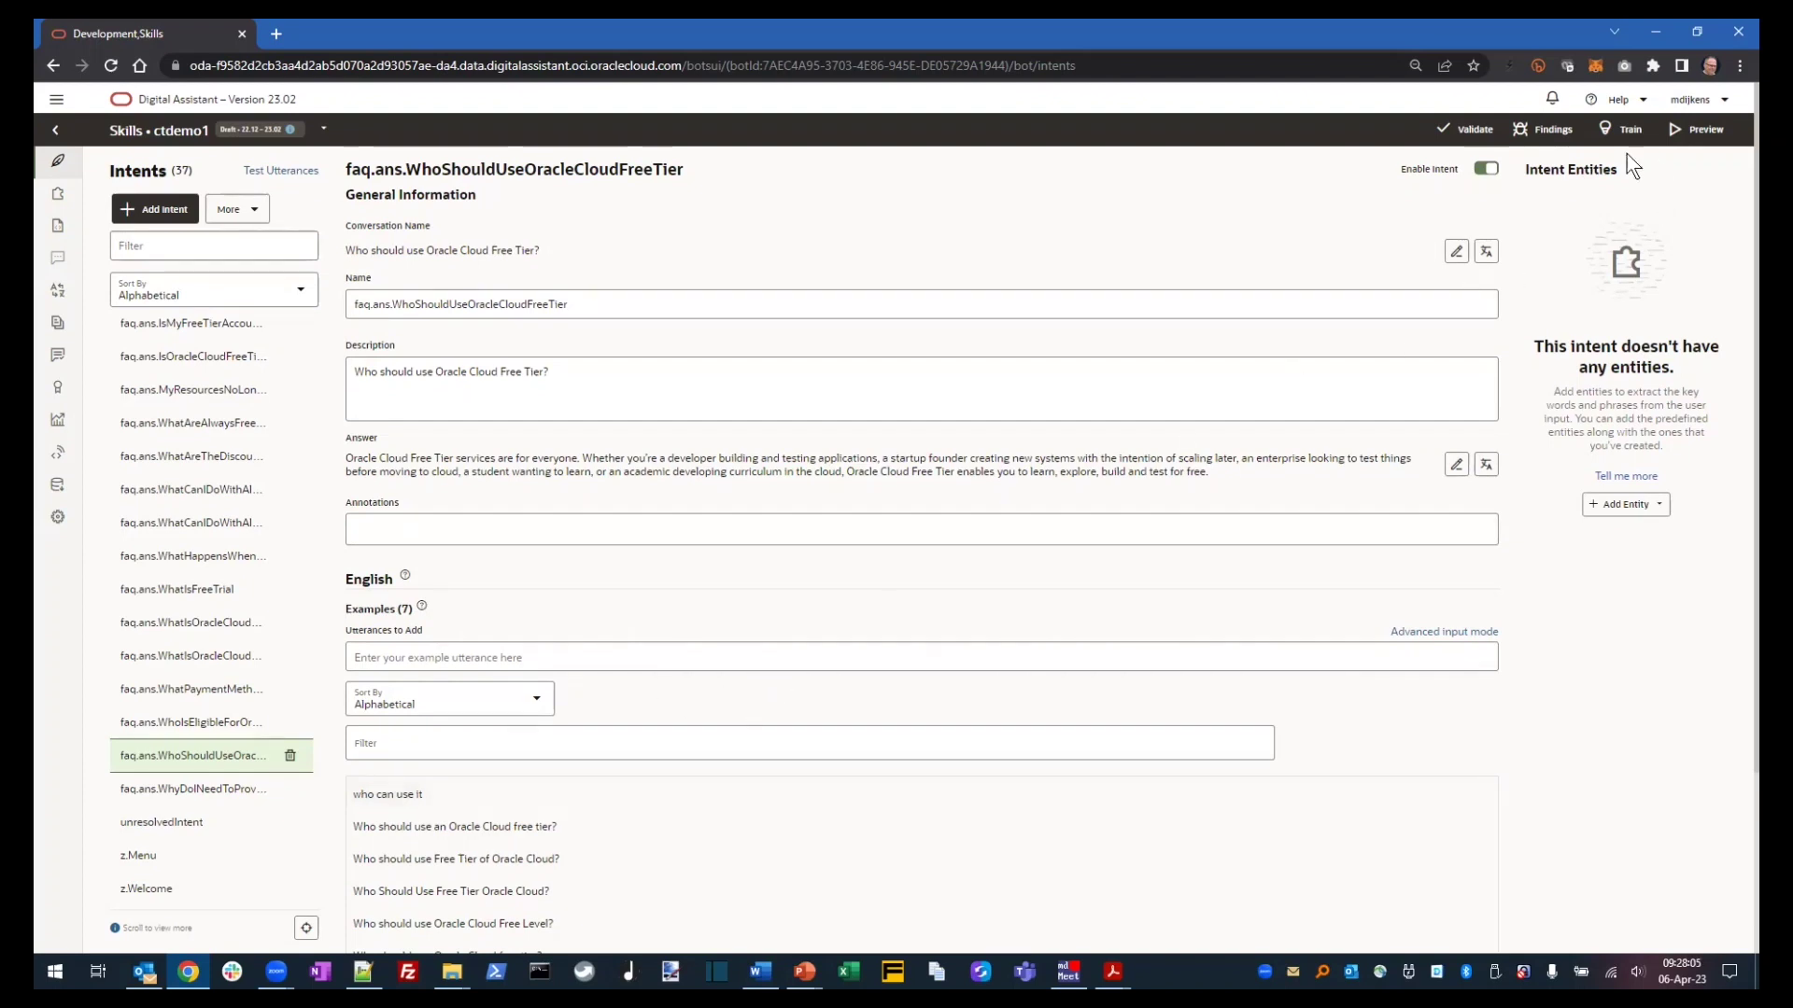
left_click(1625, 129)
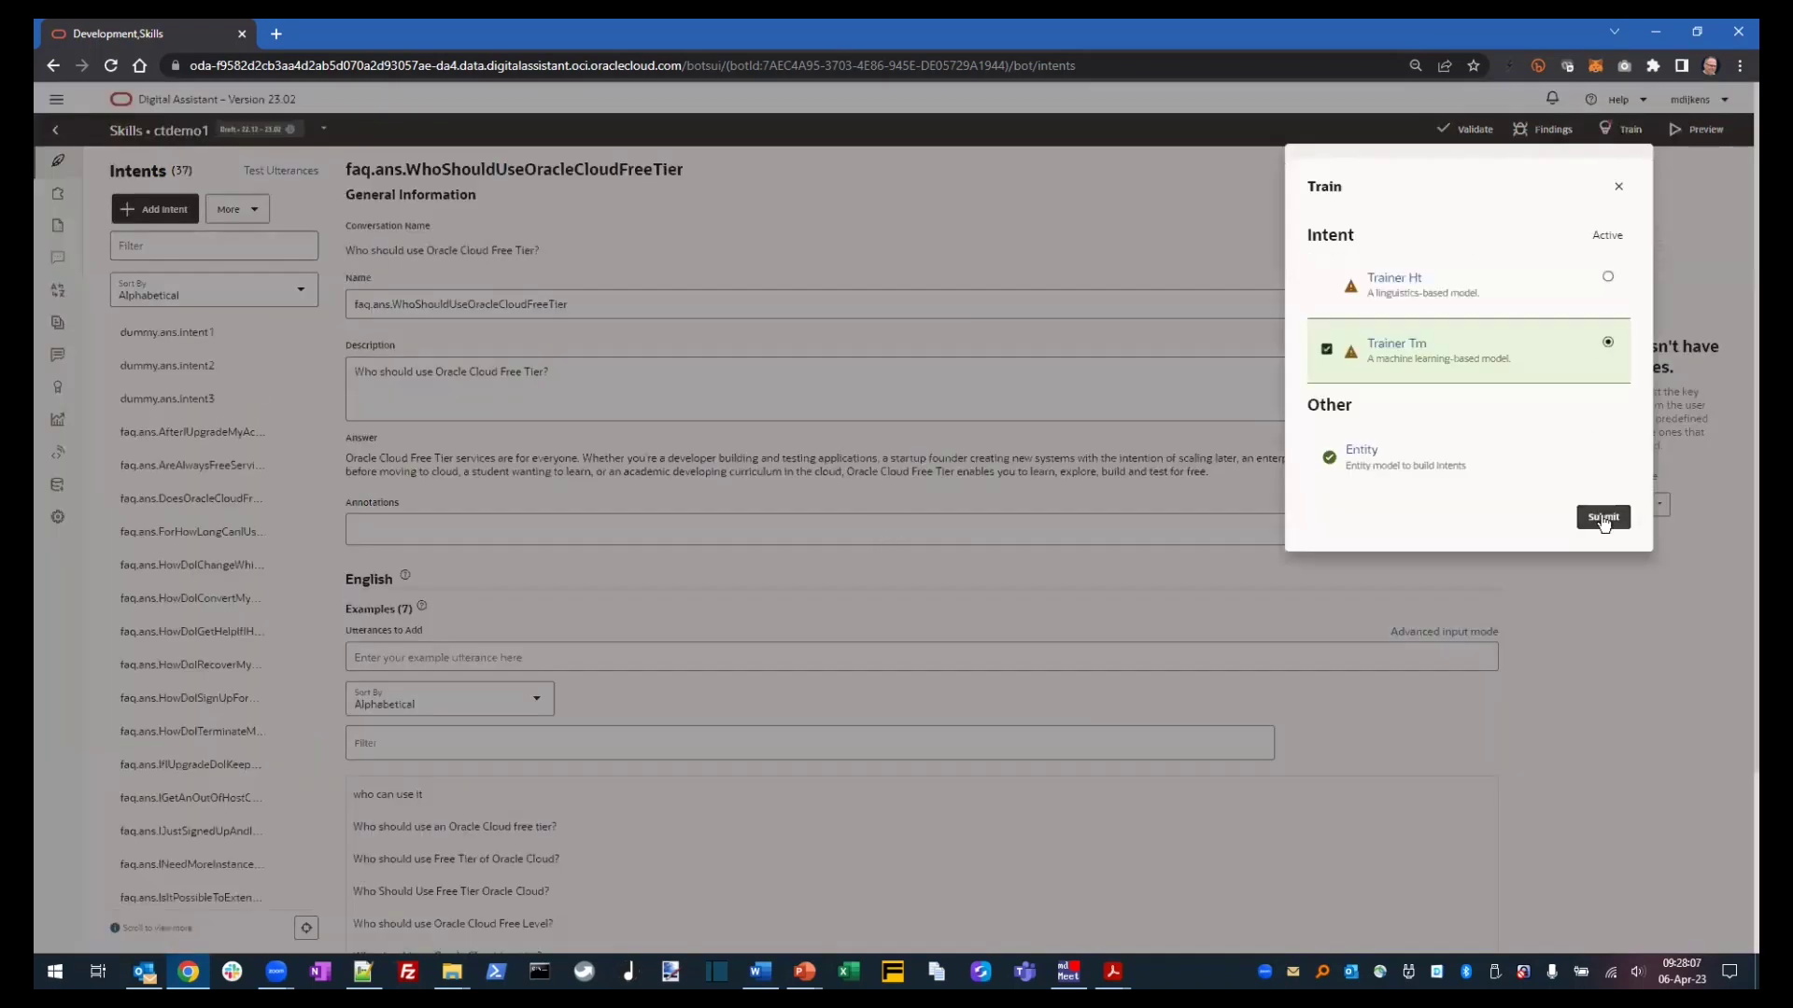
left_click(1603, 519)
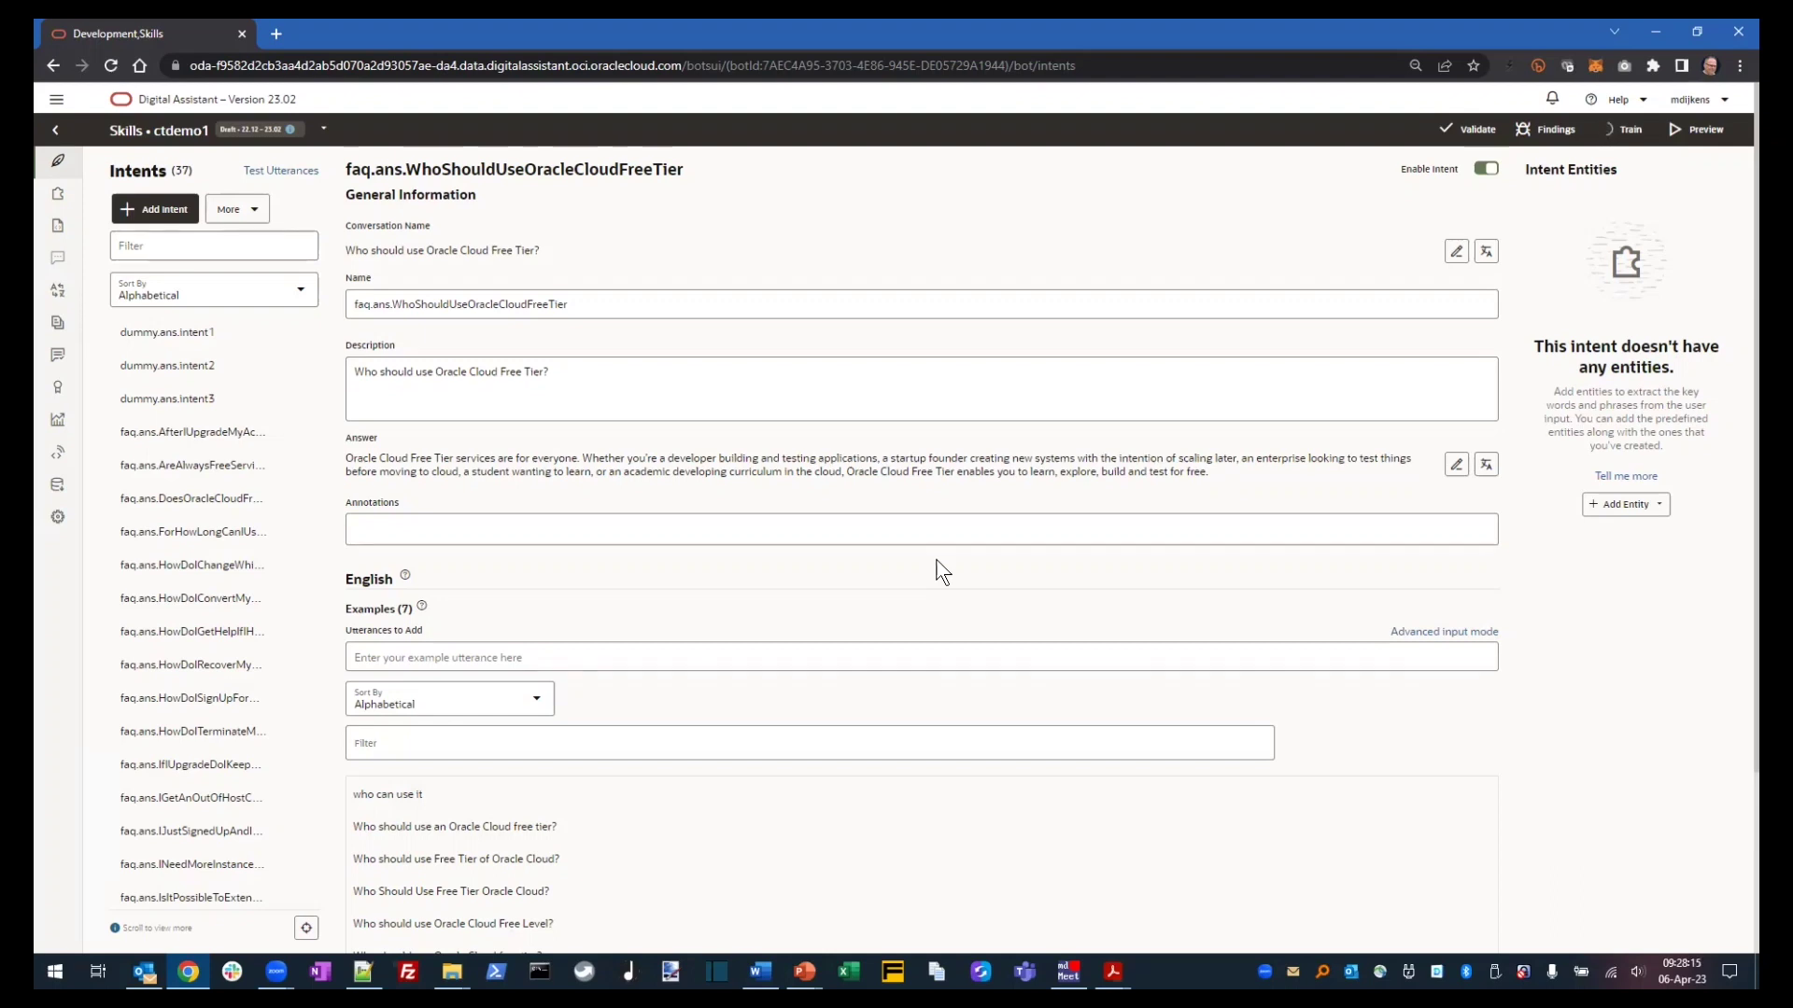
- Switch to the ODA Concierge Template PDF in Acrobat Reader and read from the Feedback feature through creating answer intents out of unresolved utterances
key("alt+Tab")
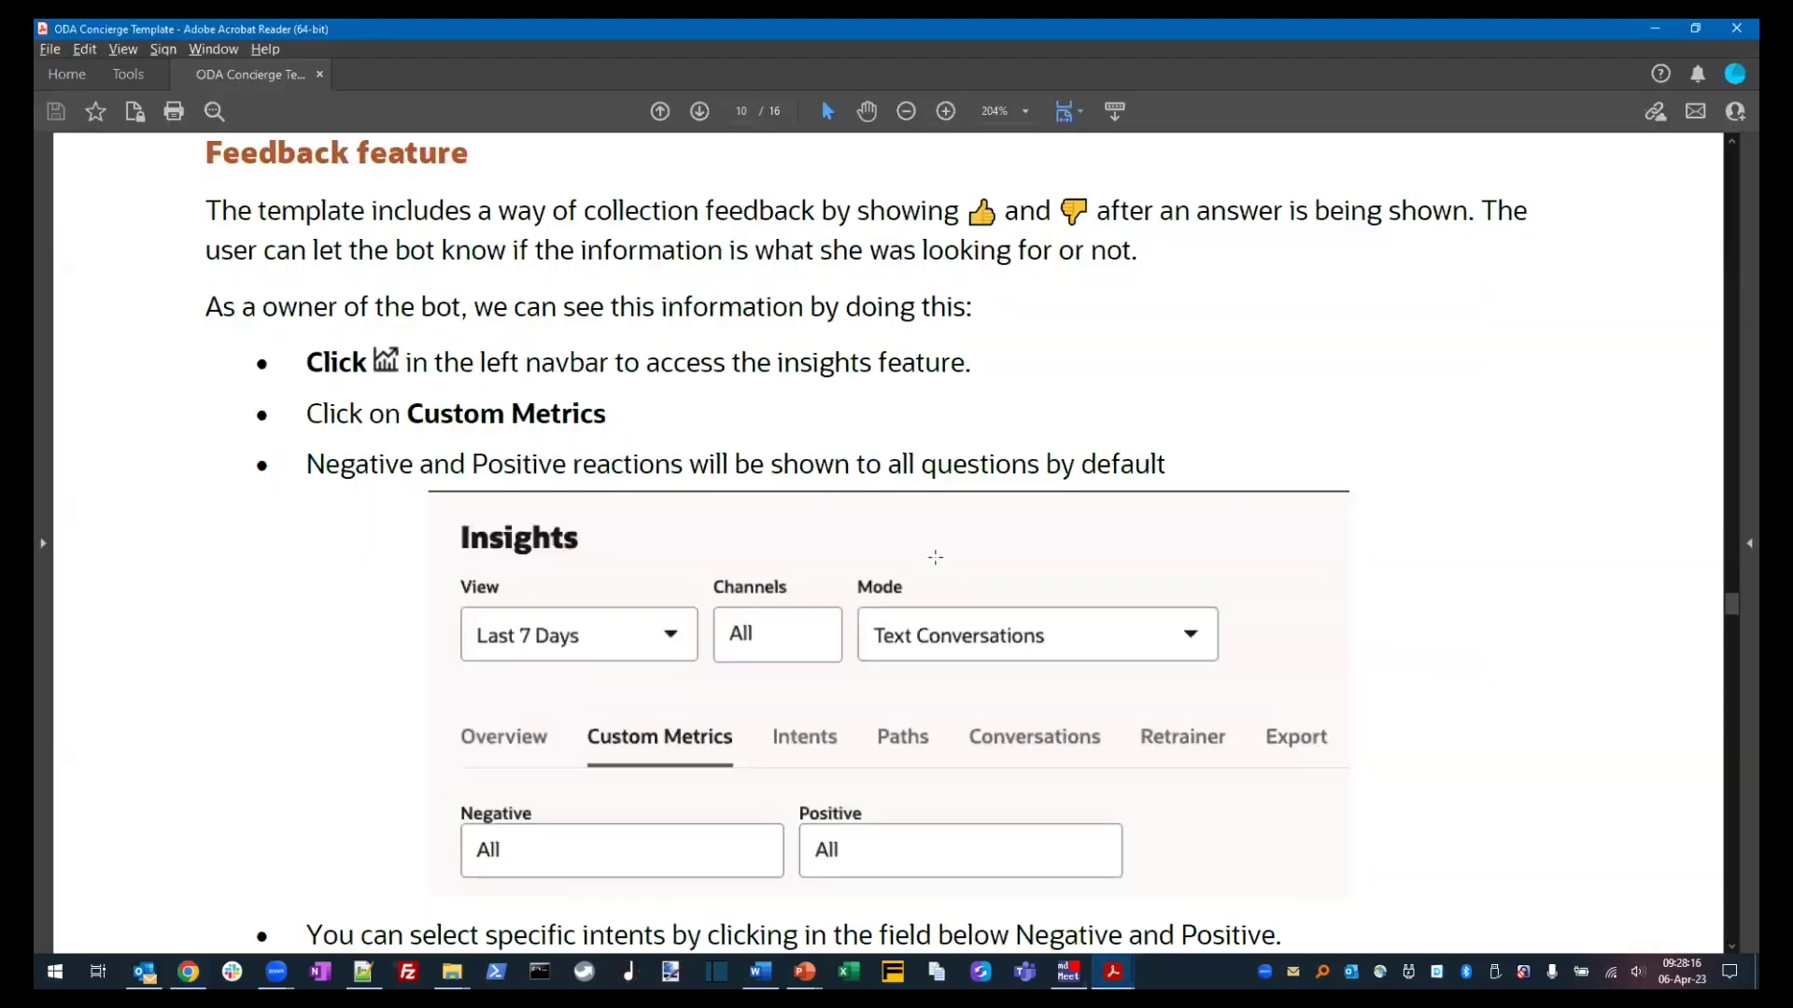
scroll(936, 558, "down", 5)
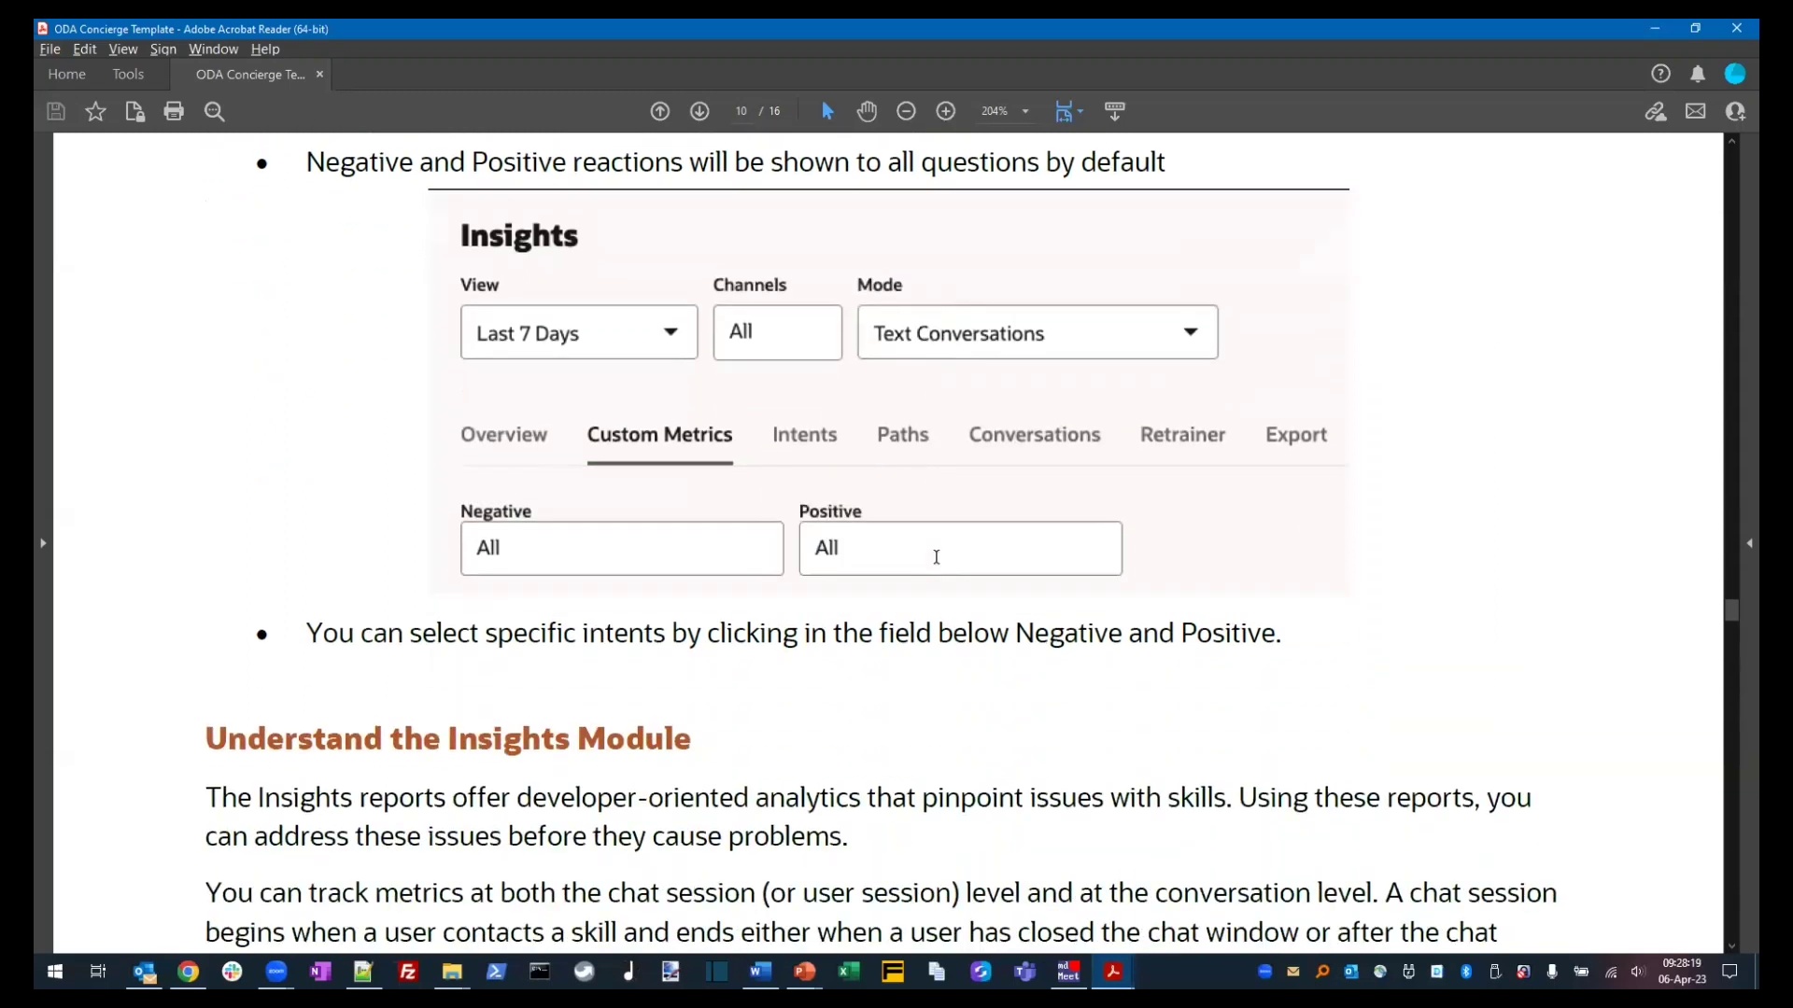
scroll(935, 557, "down", 10)
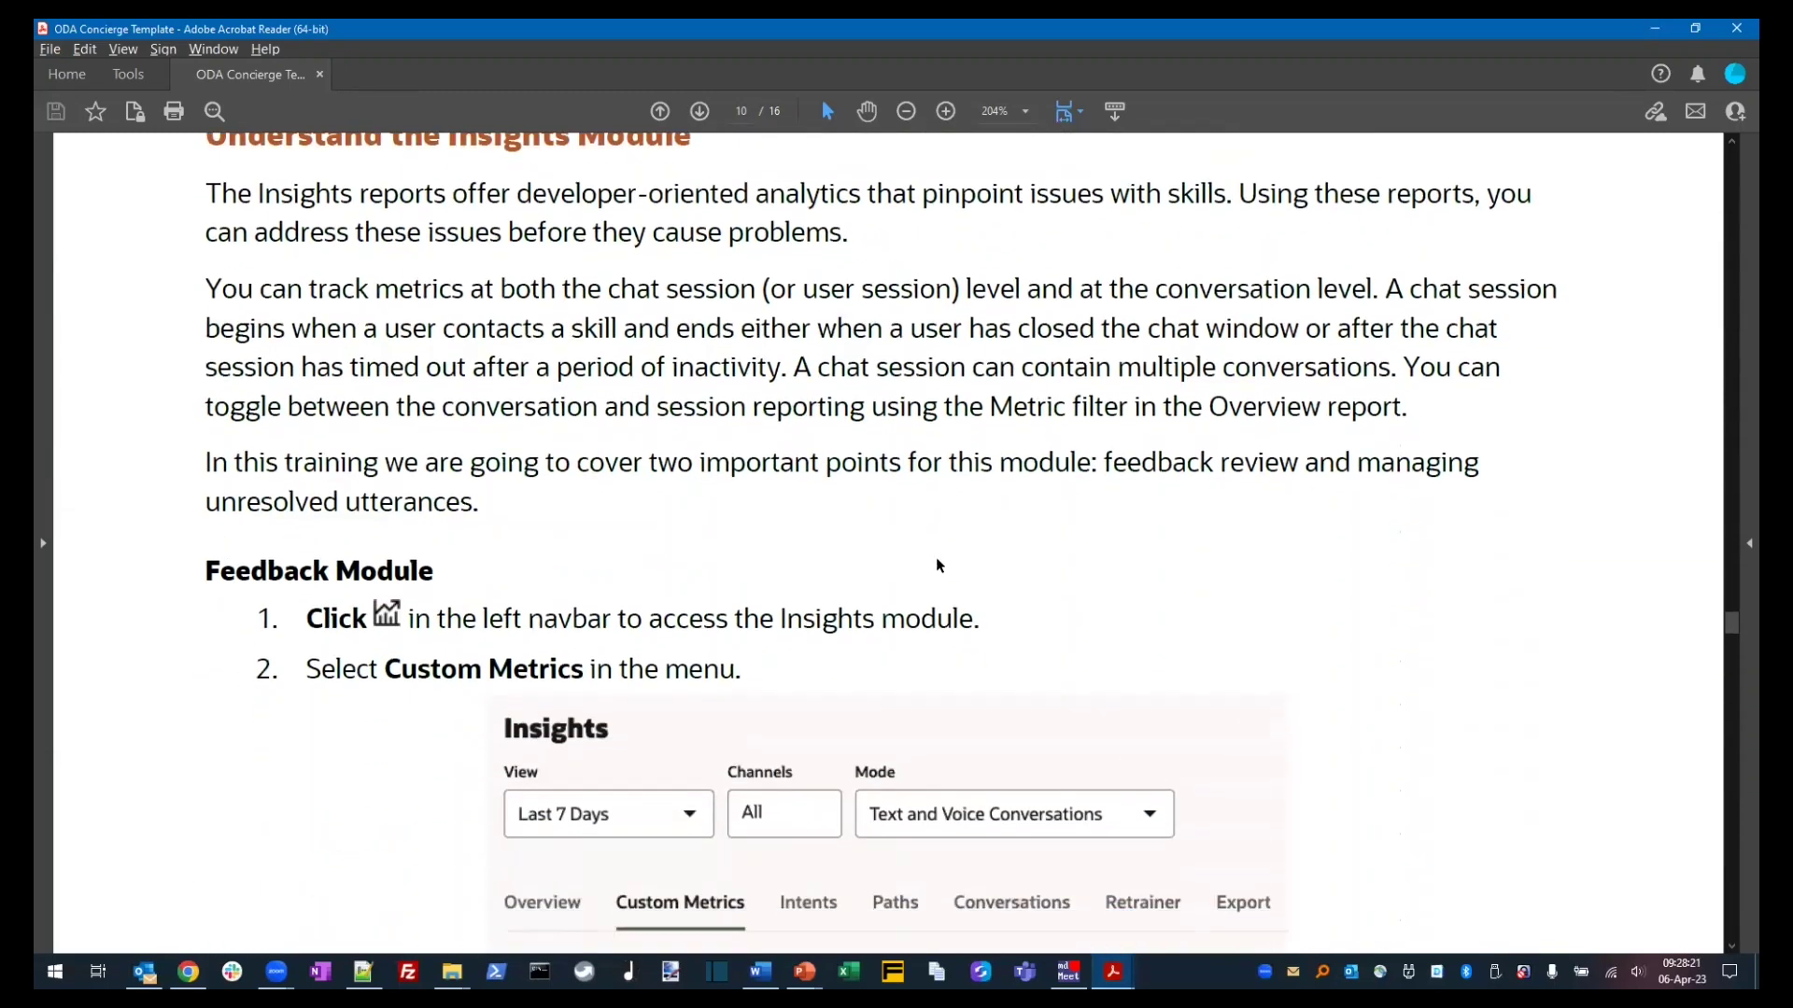
scroll(936, 557, "down", 9)
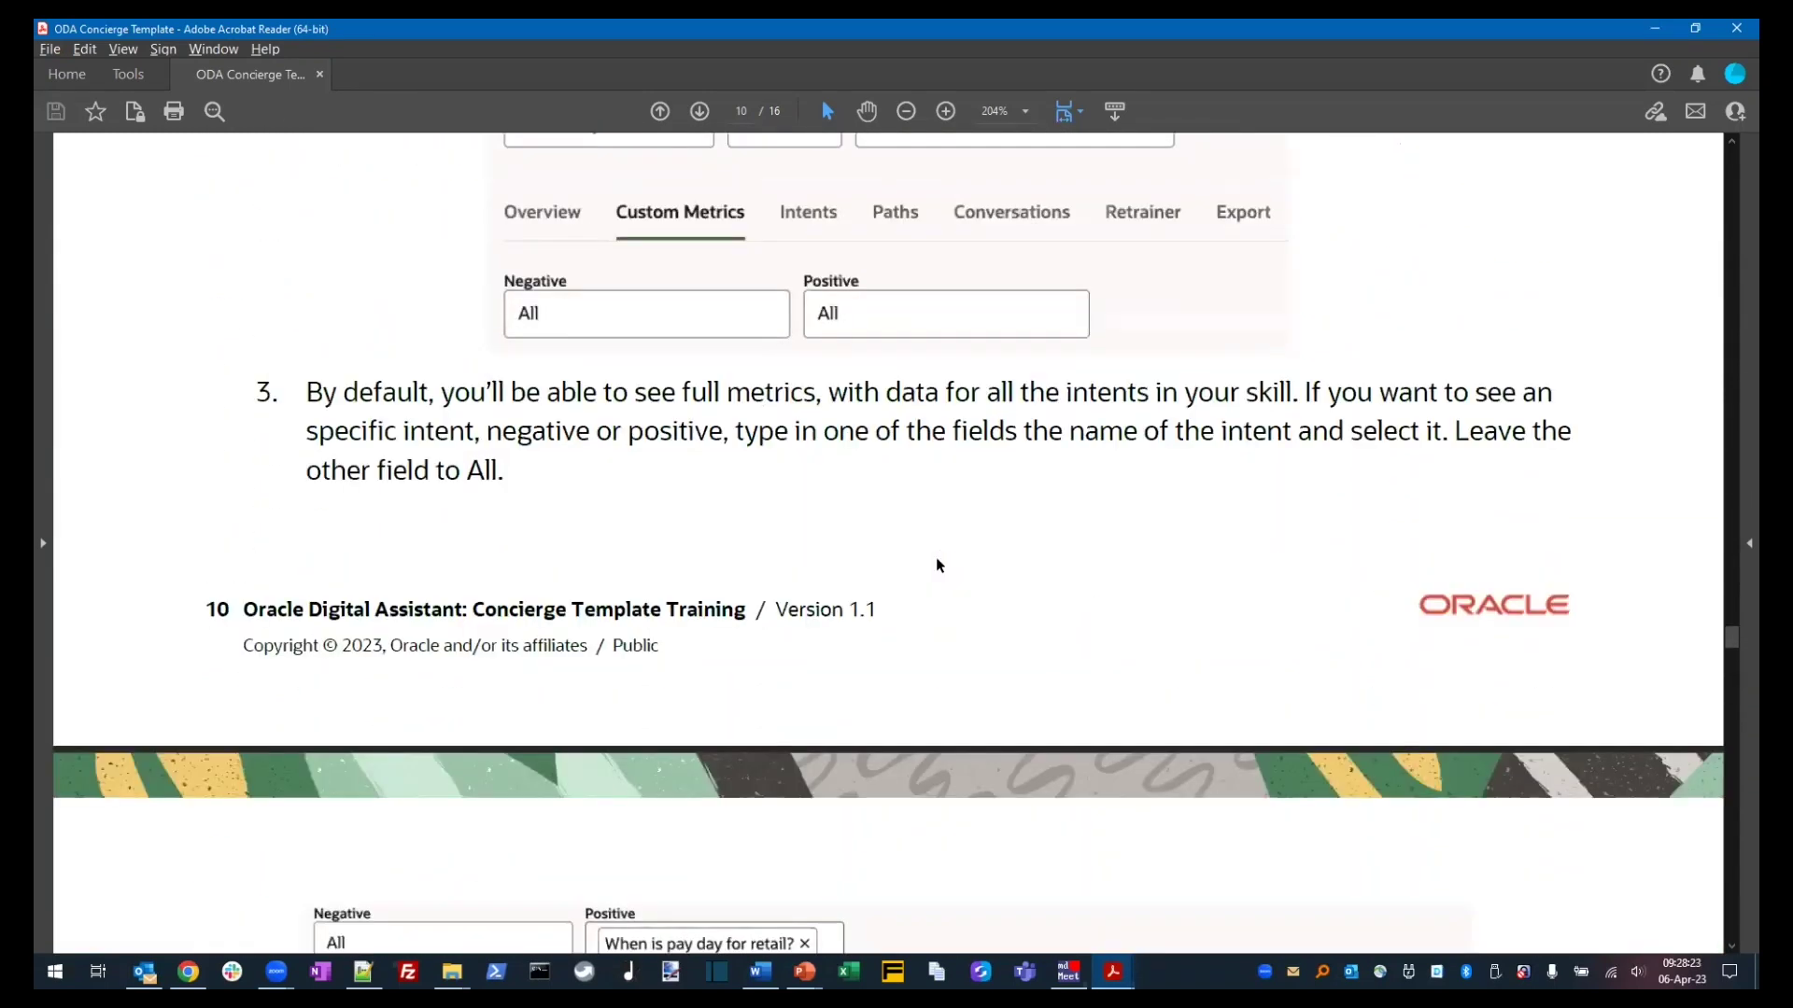
scroll(936, 557, "down", 18)
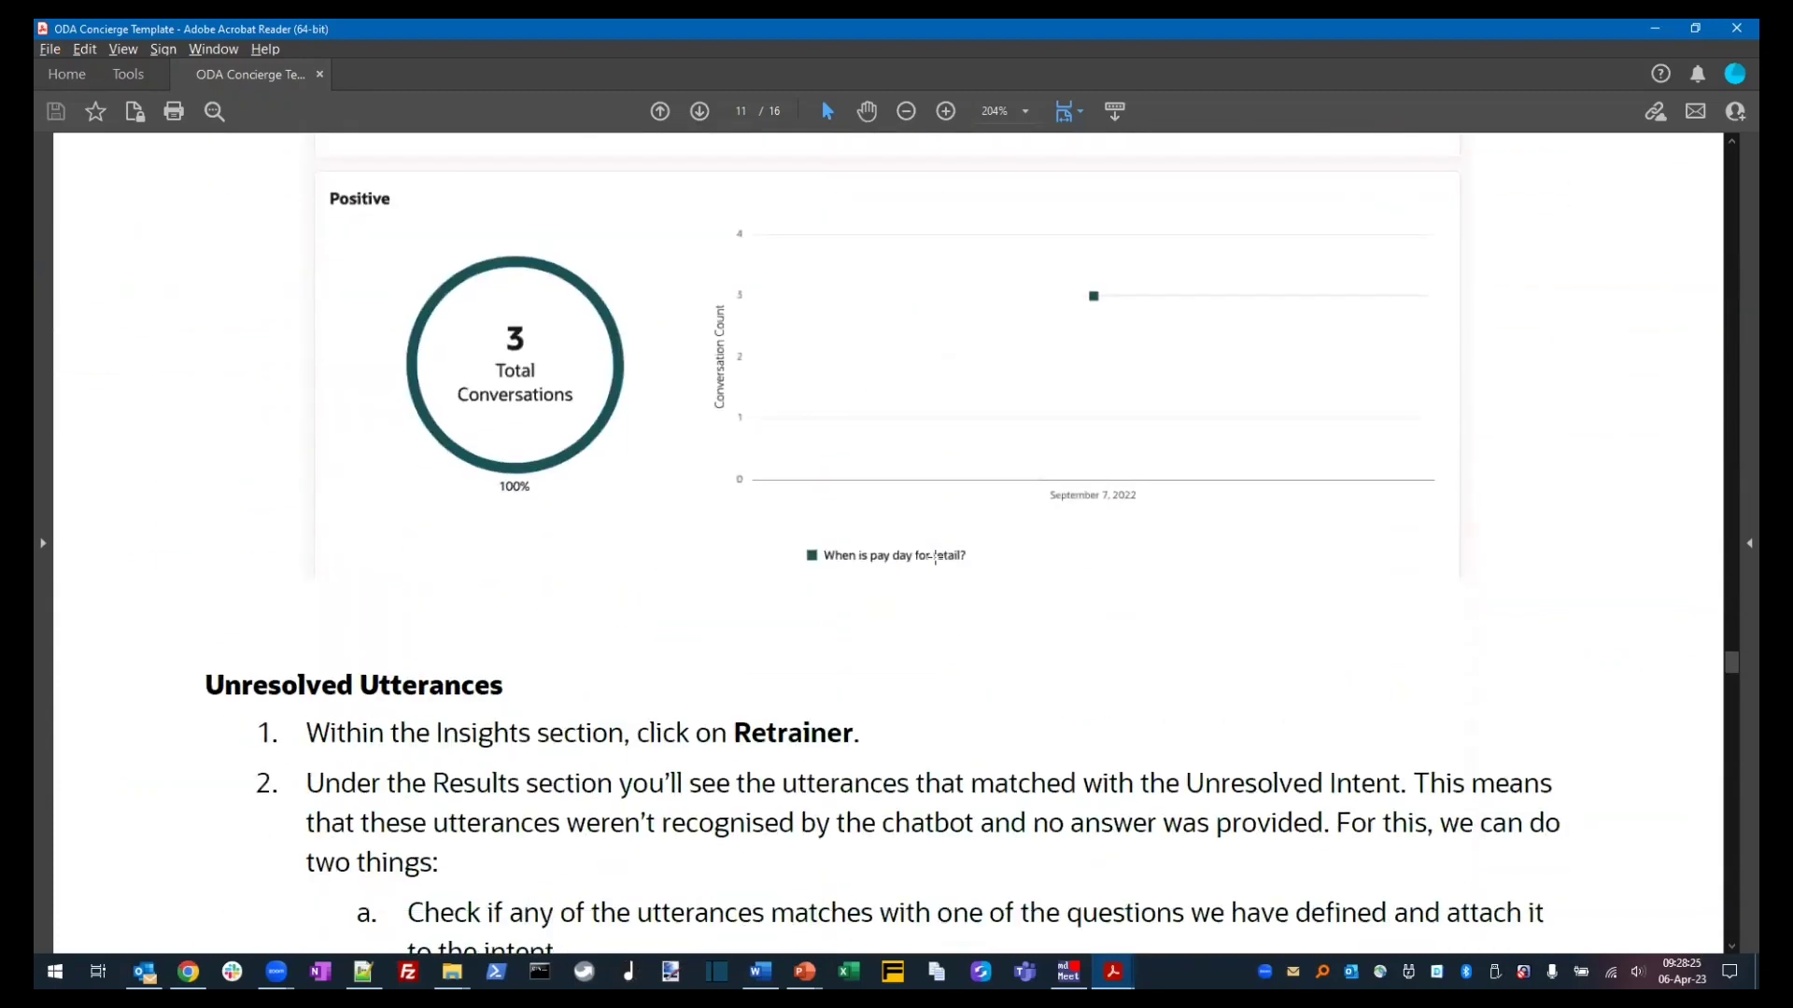
scroll(935, 556, "down", 5)
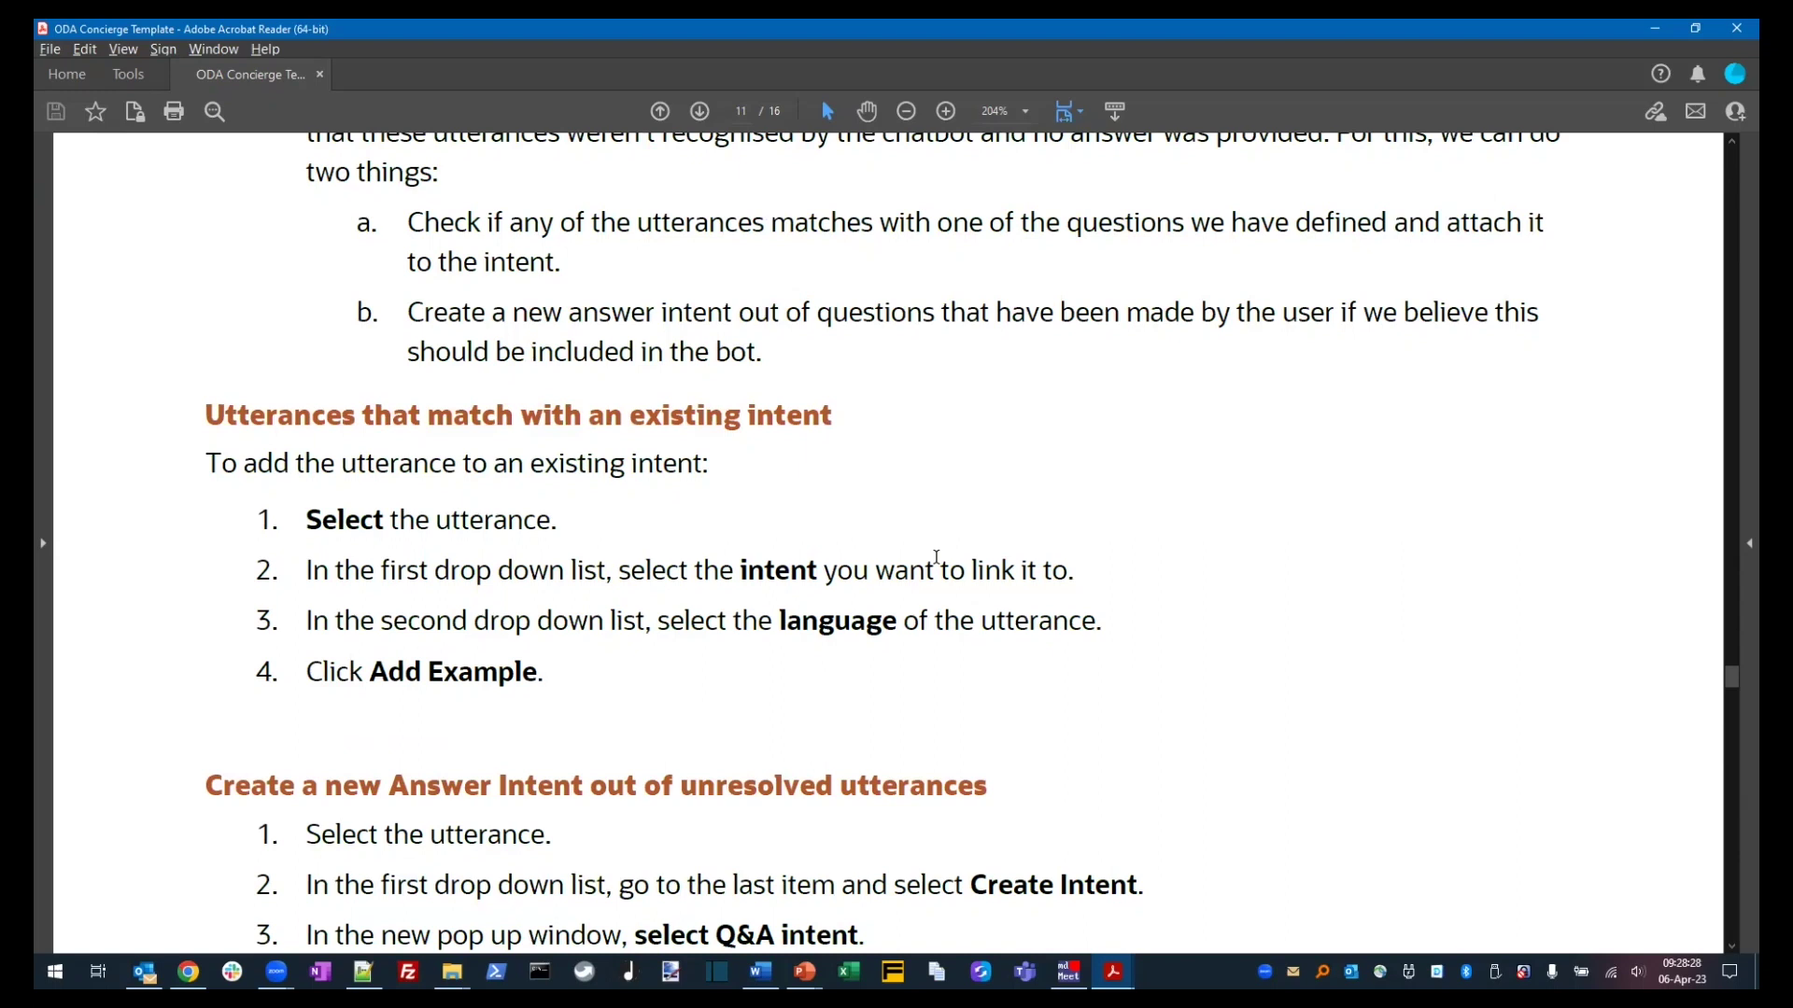
scroll(947, 555, "down", 2)
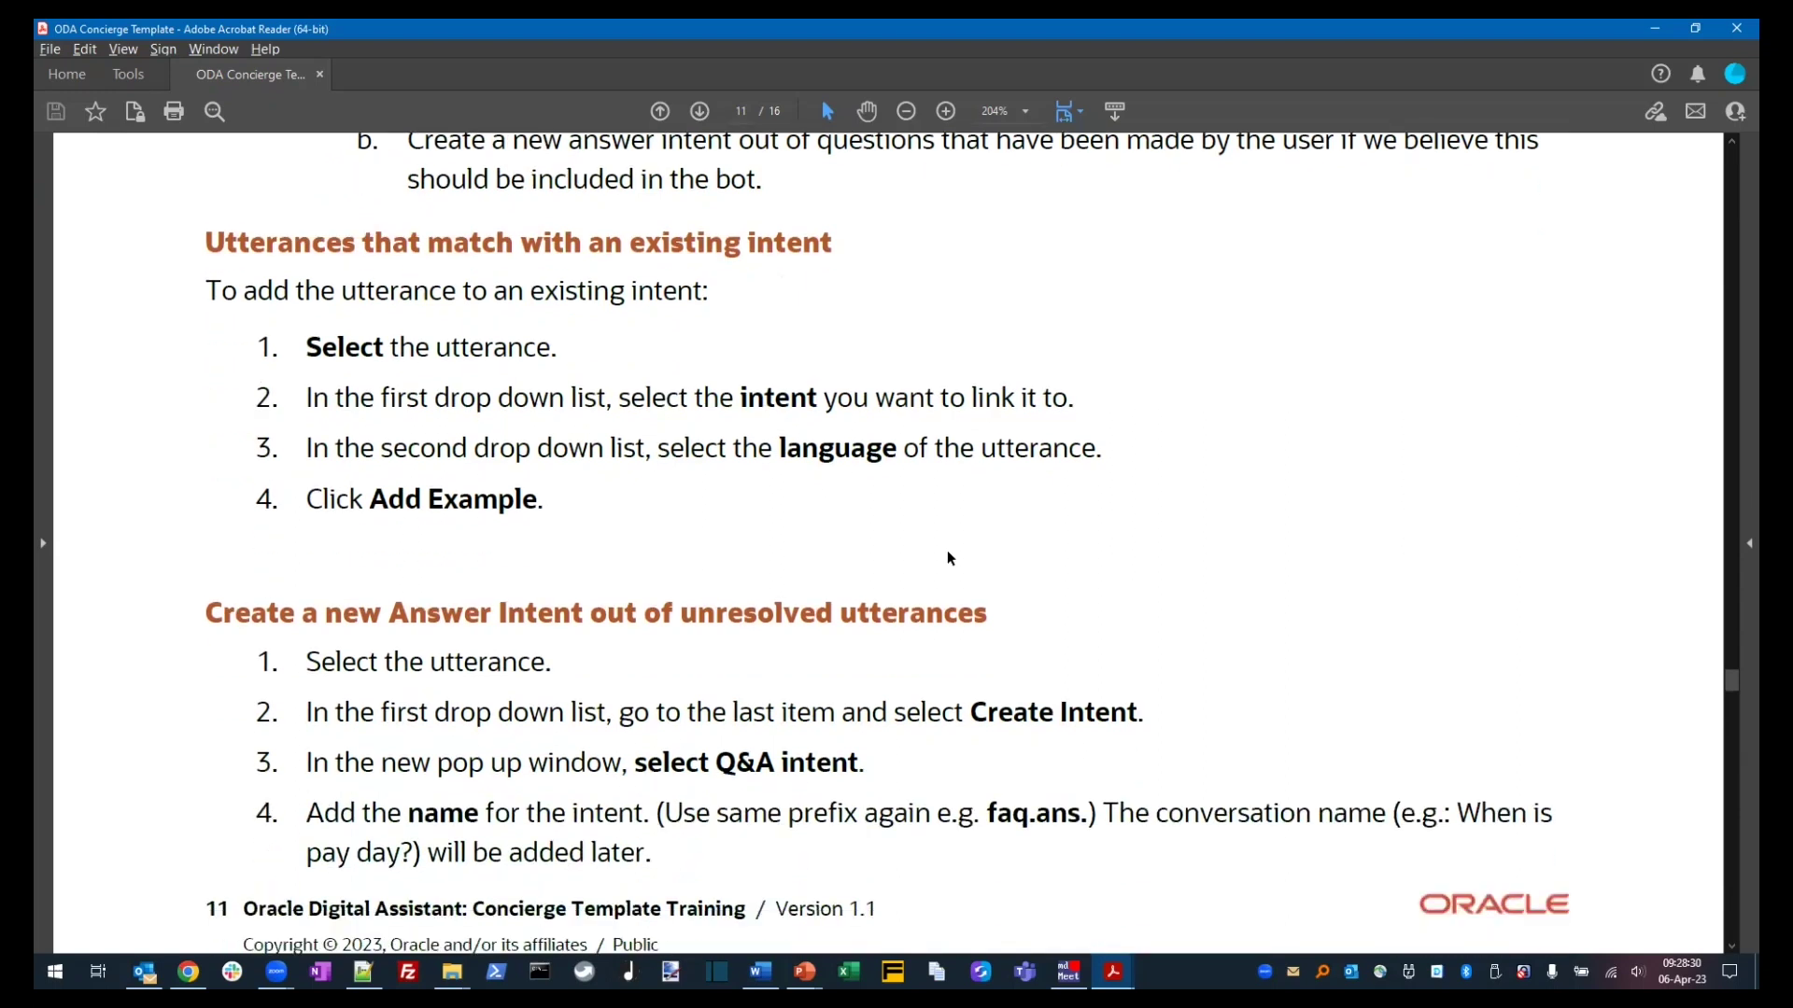
scroll(947, 557, "down", 2)
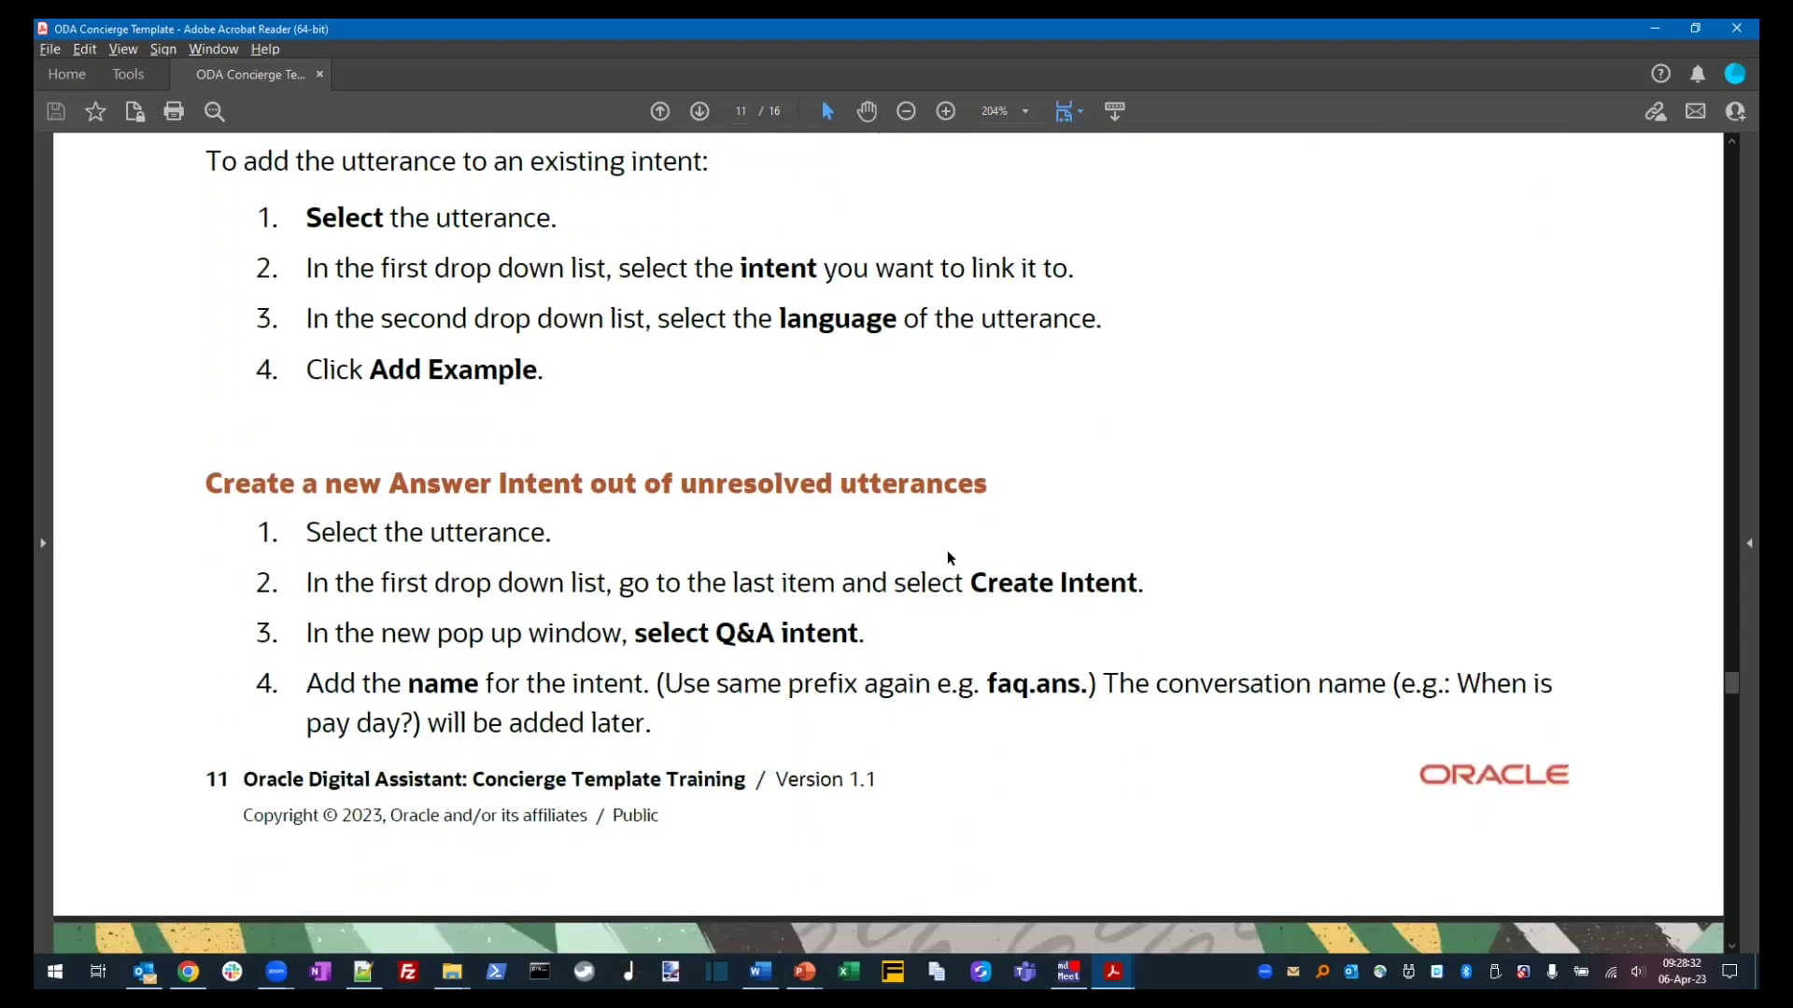
scroll(948, 557, "down", 11)
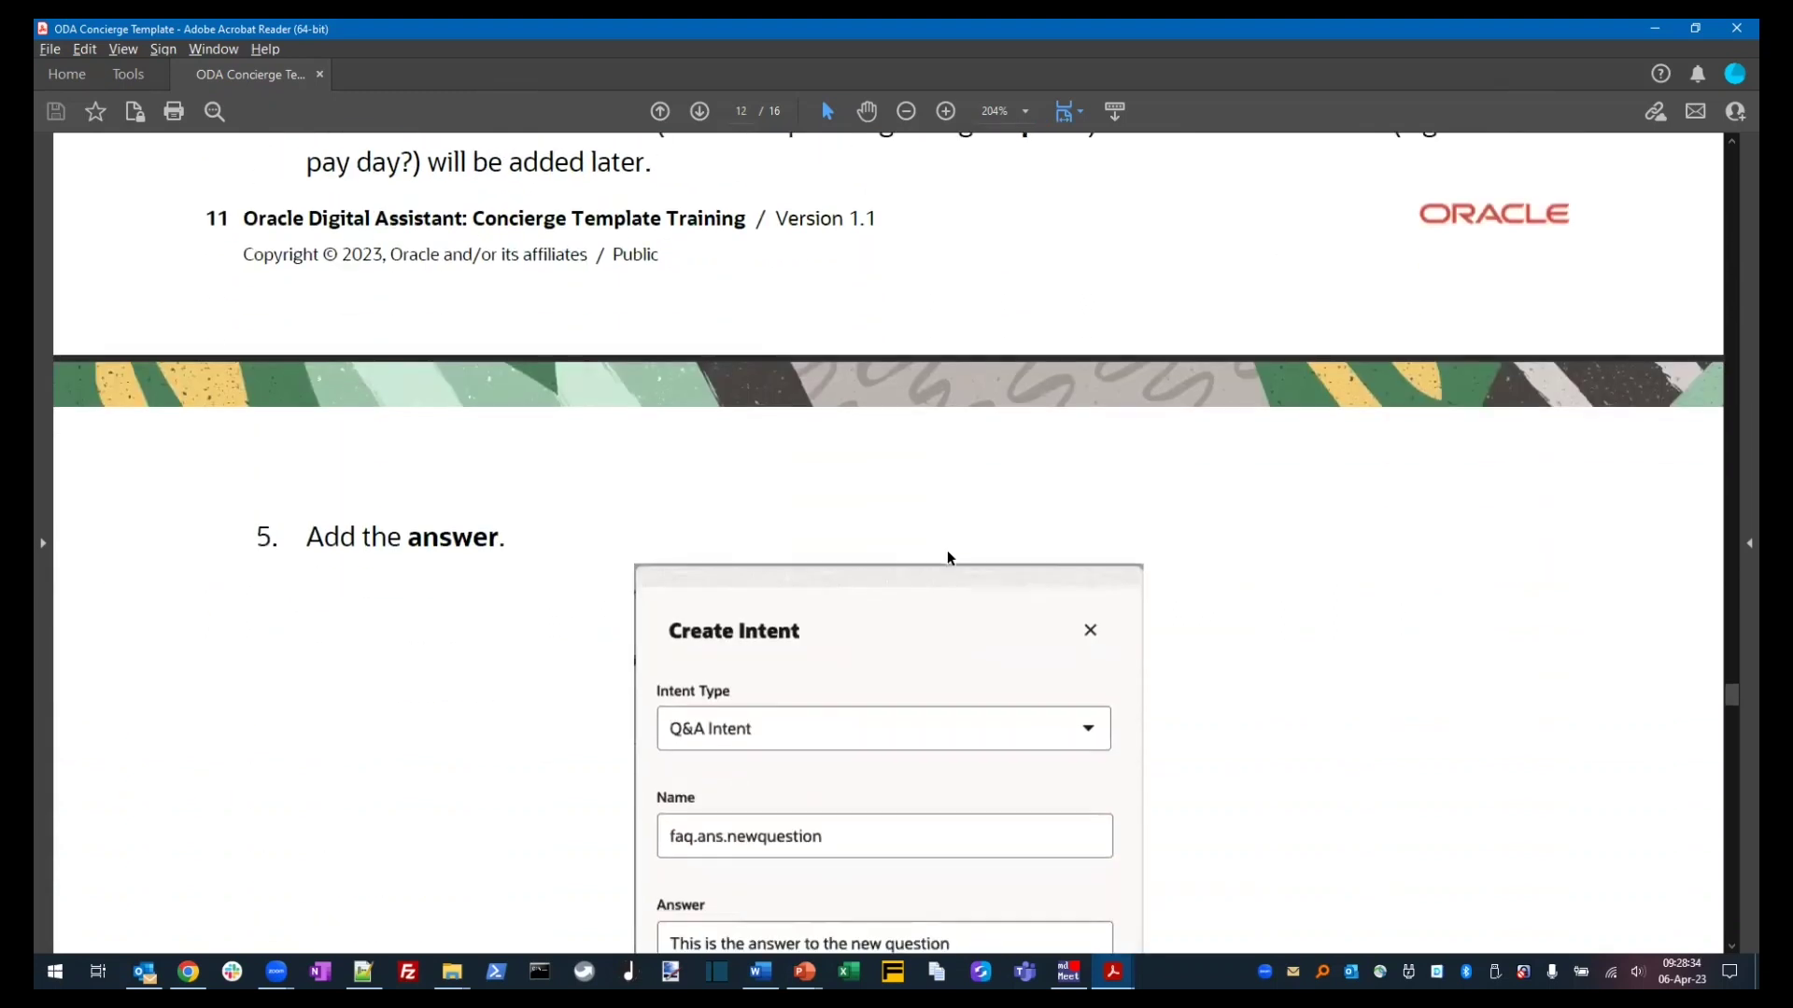
- Read the PDF's Conditional Answers instructions and the section on other parameters defined in the template
scroll(946, 552, "down", 11)
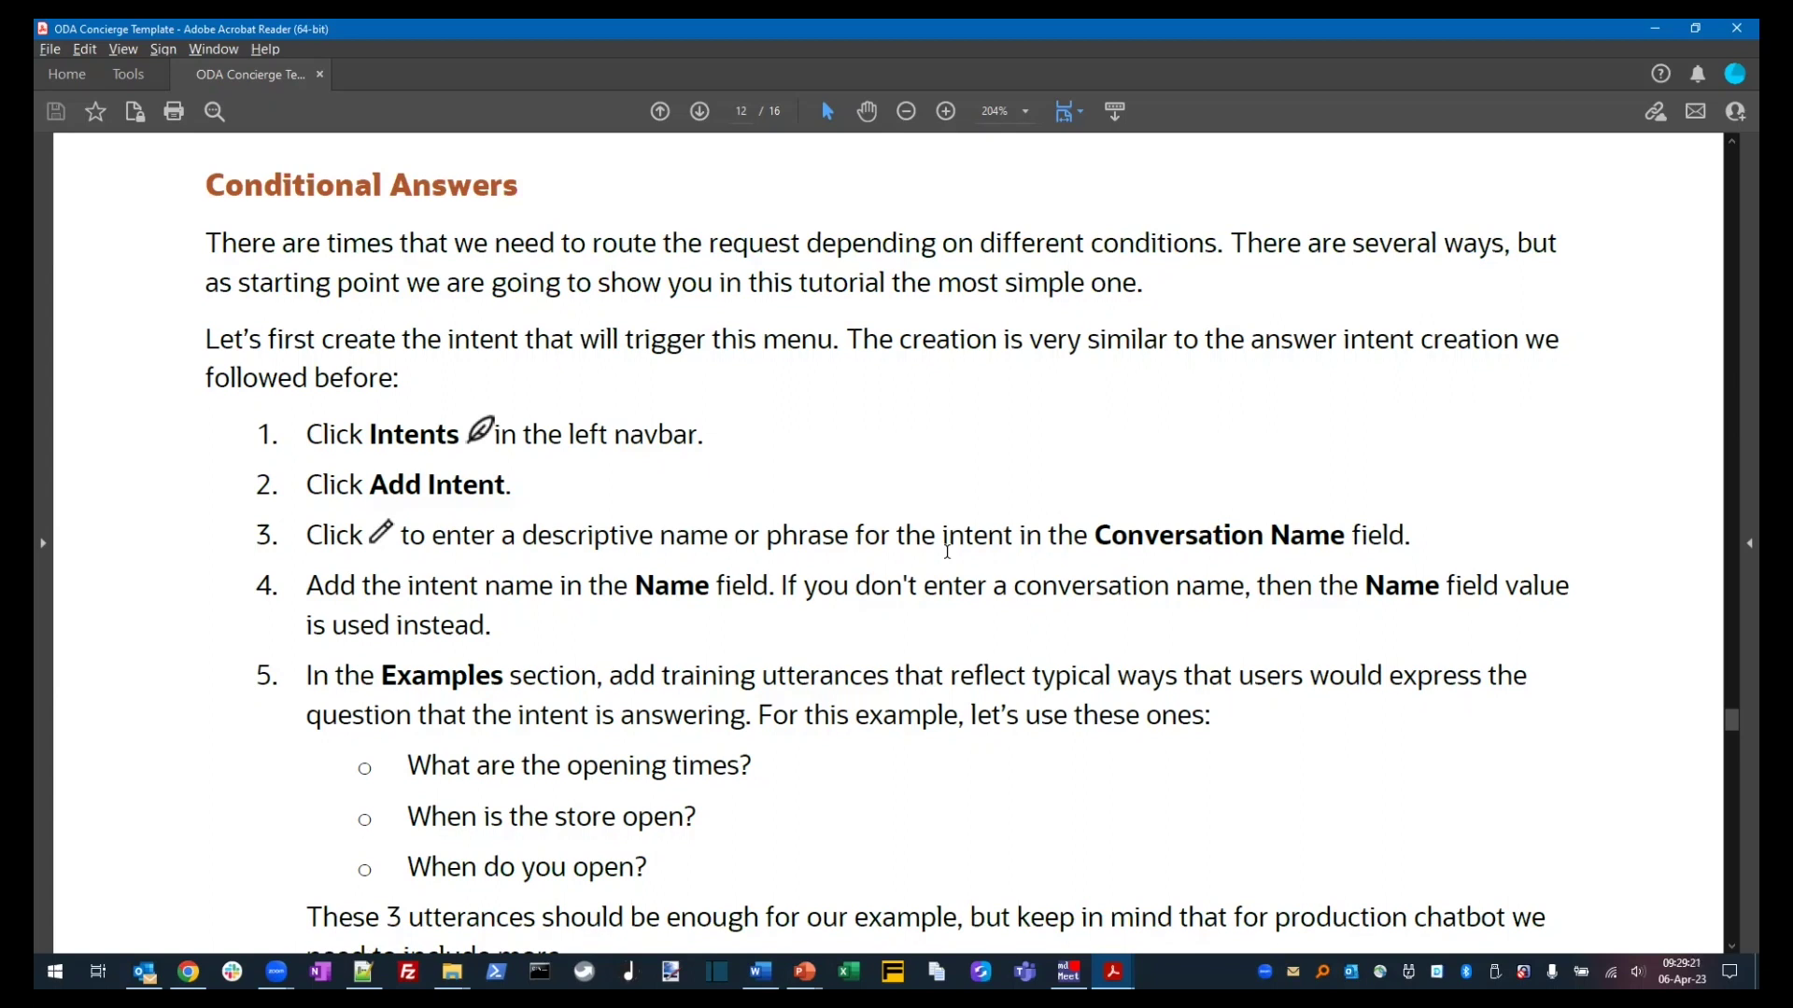
scroll(947, 551, "down", 1)
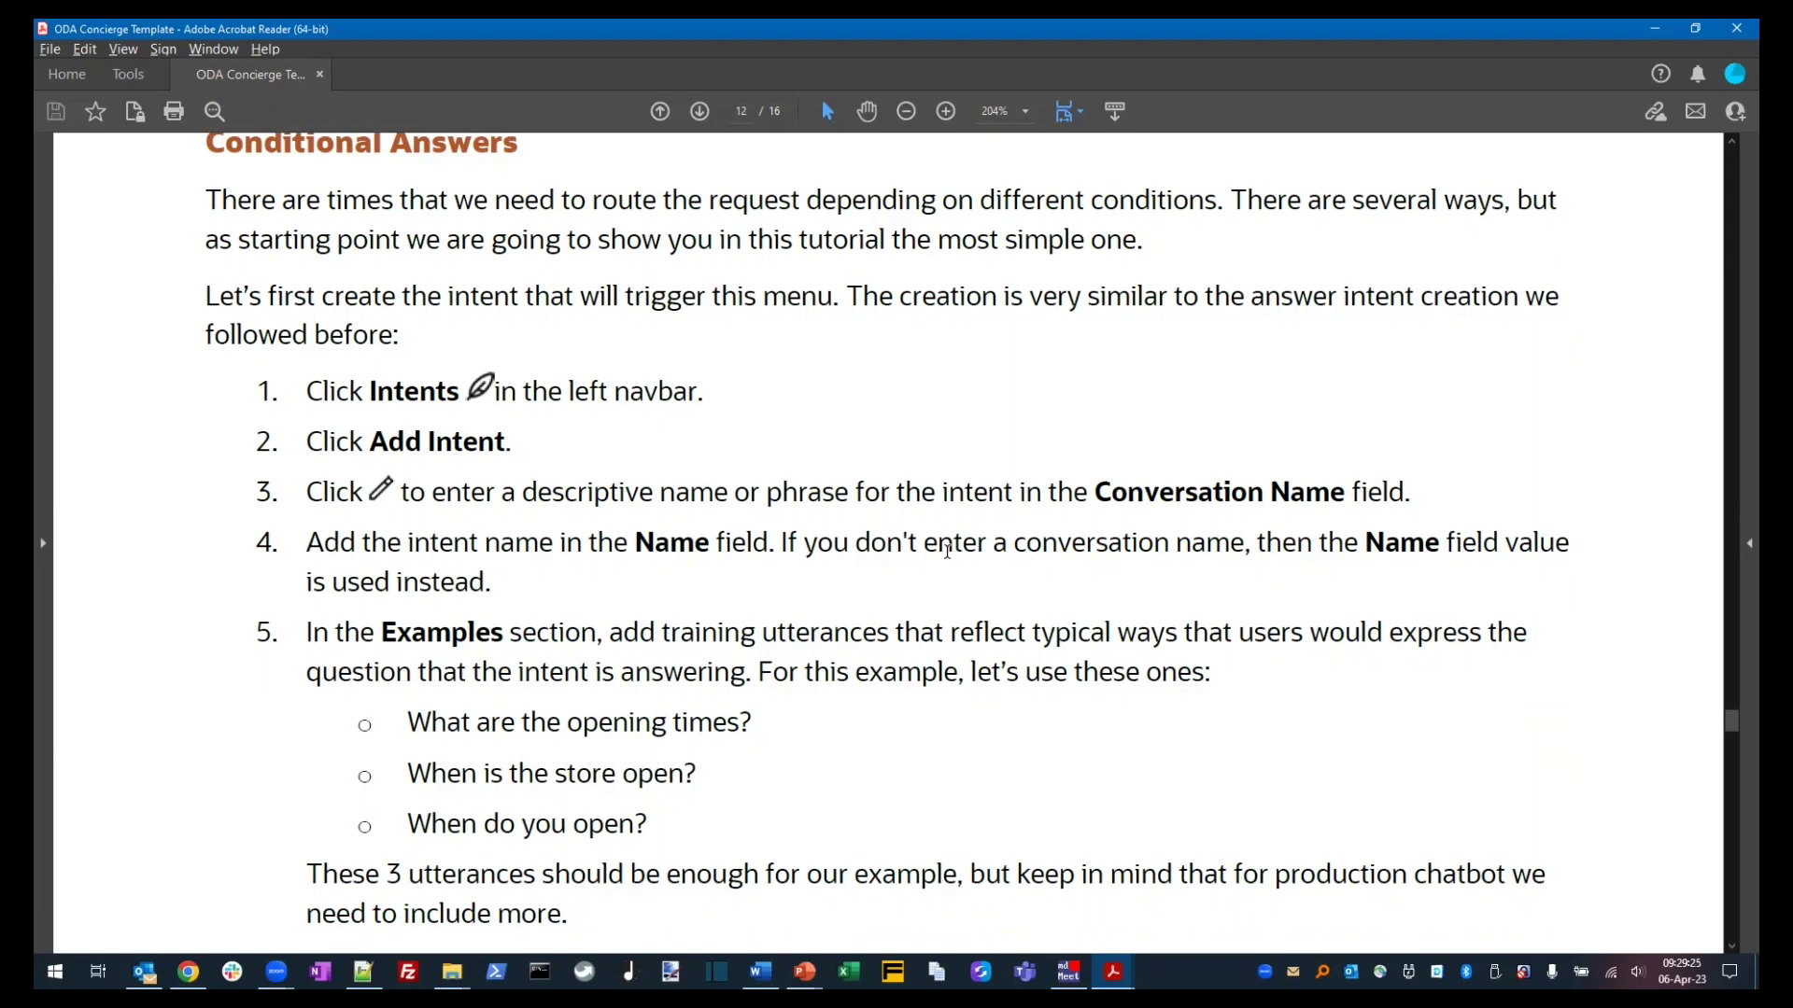
scroll(947, 551, "down", 12)
scroll(947, 551, "down", 2)
scroll(946, 551, "down", 11)
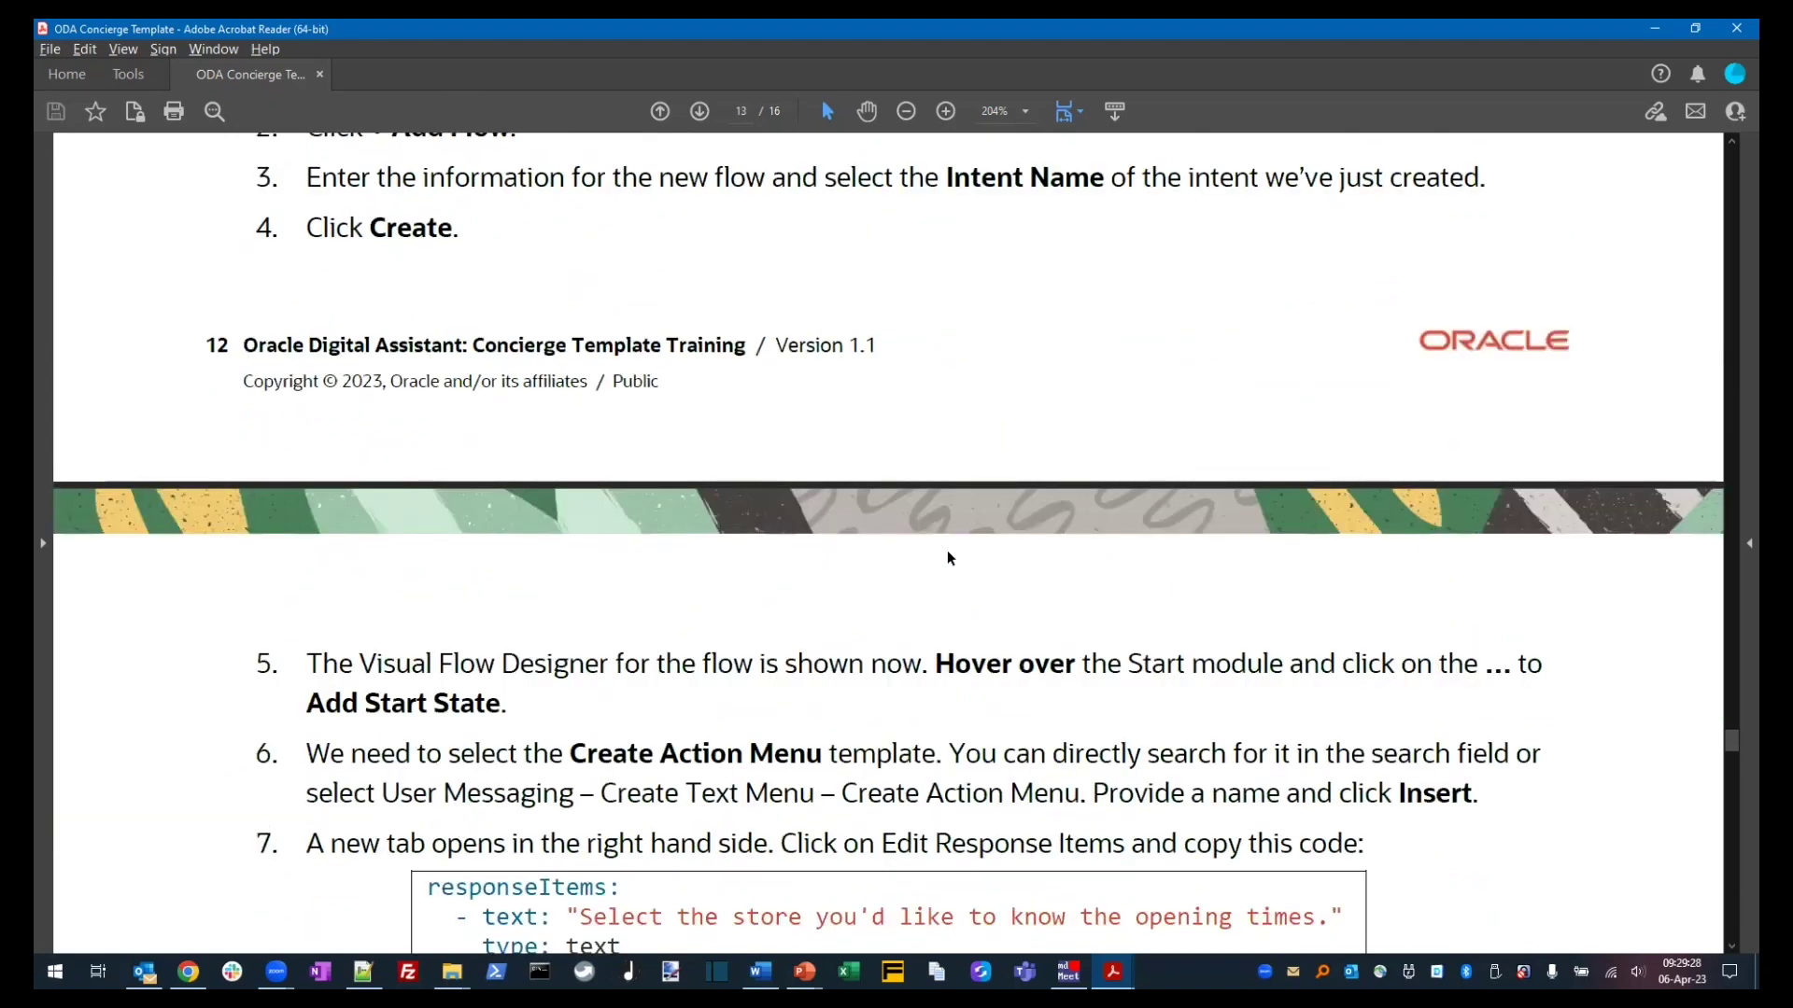
scroll(947, 551, "down", 13)
scroll(947, 557, "down", 13)
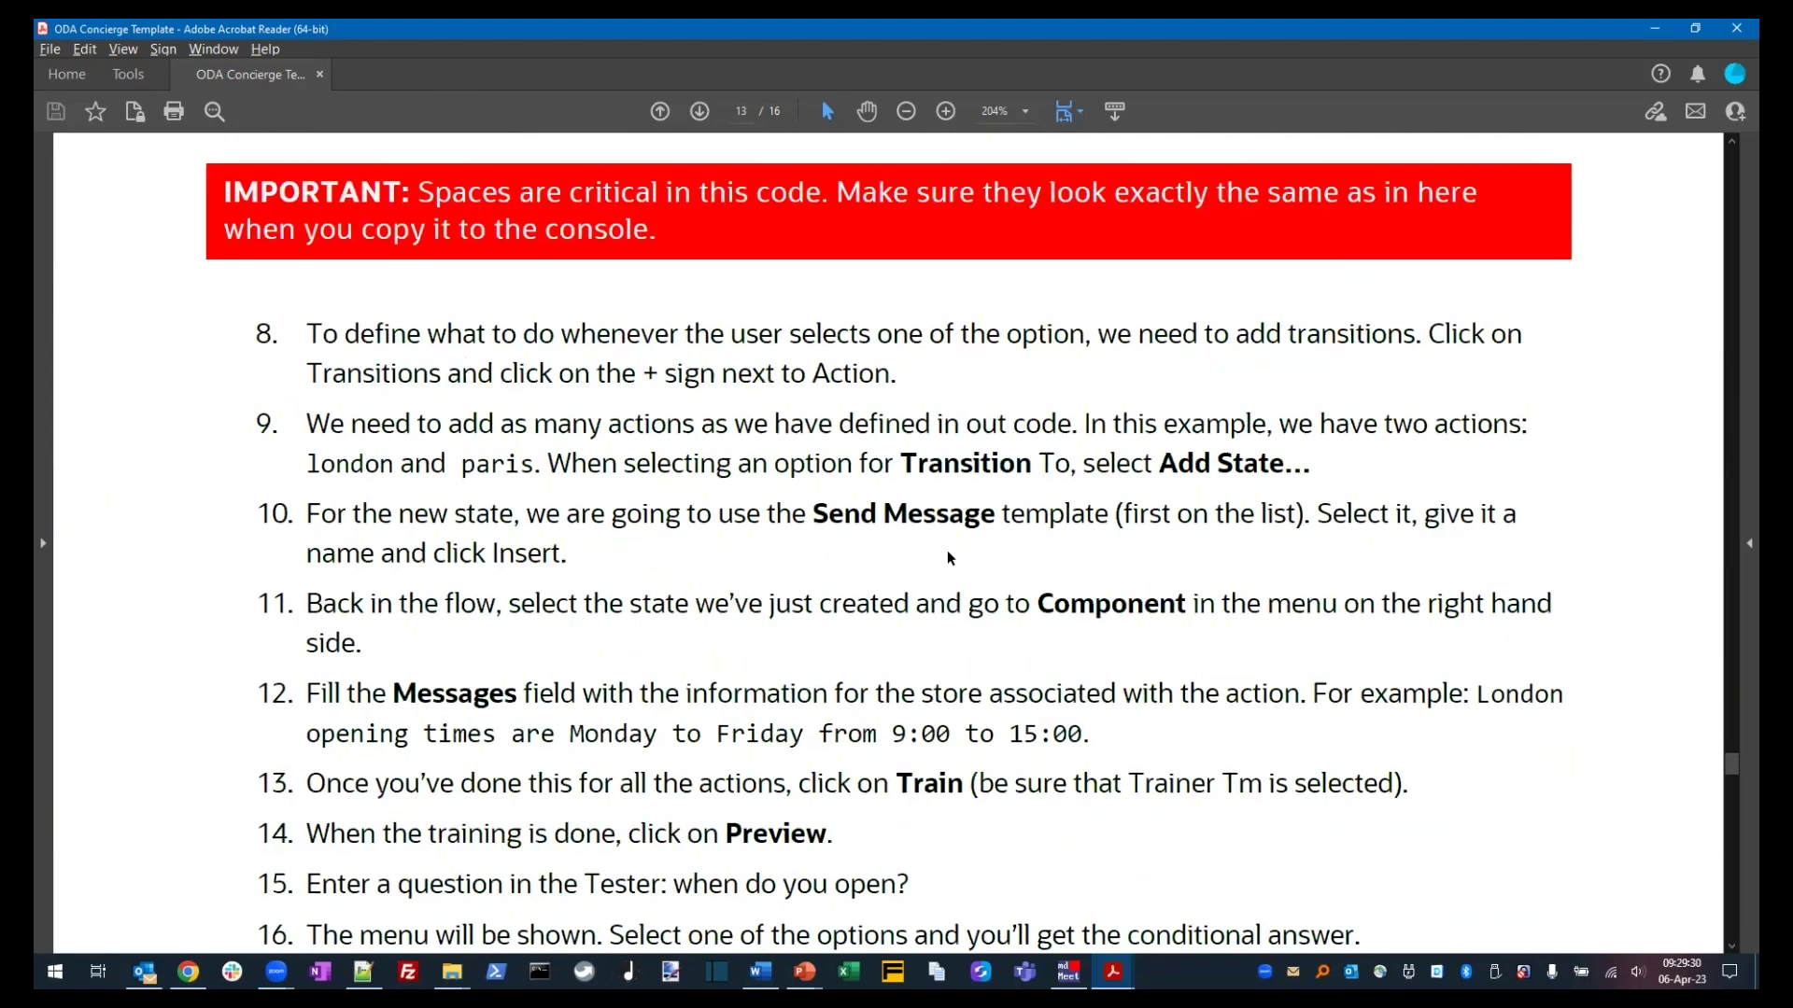
scroll(946, 552, "down", 20)
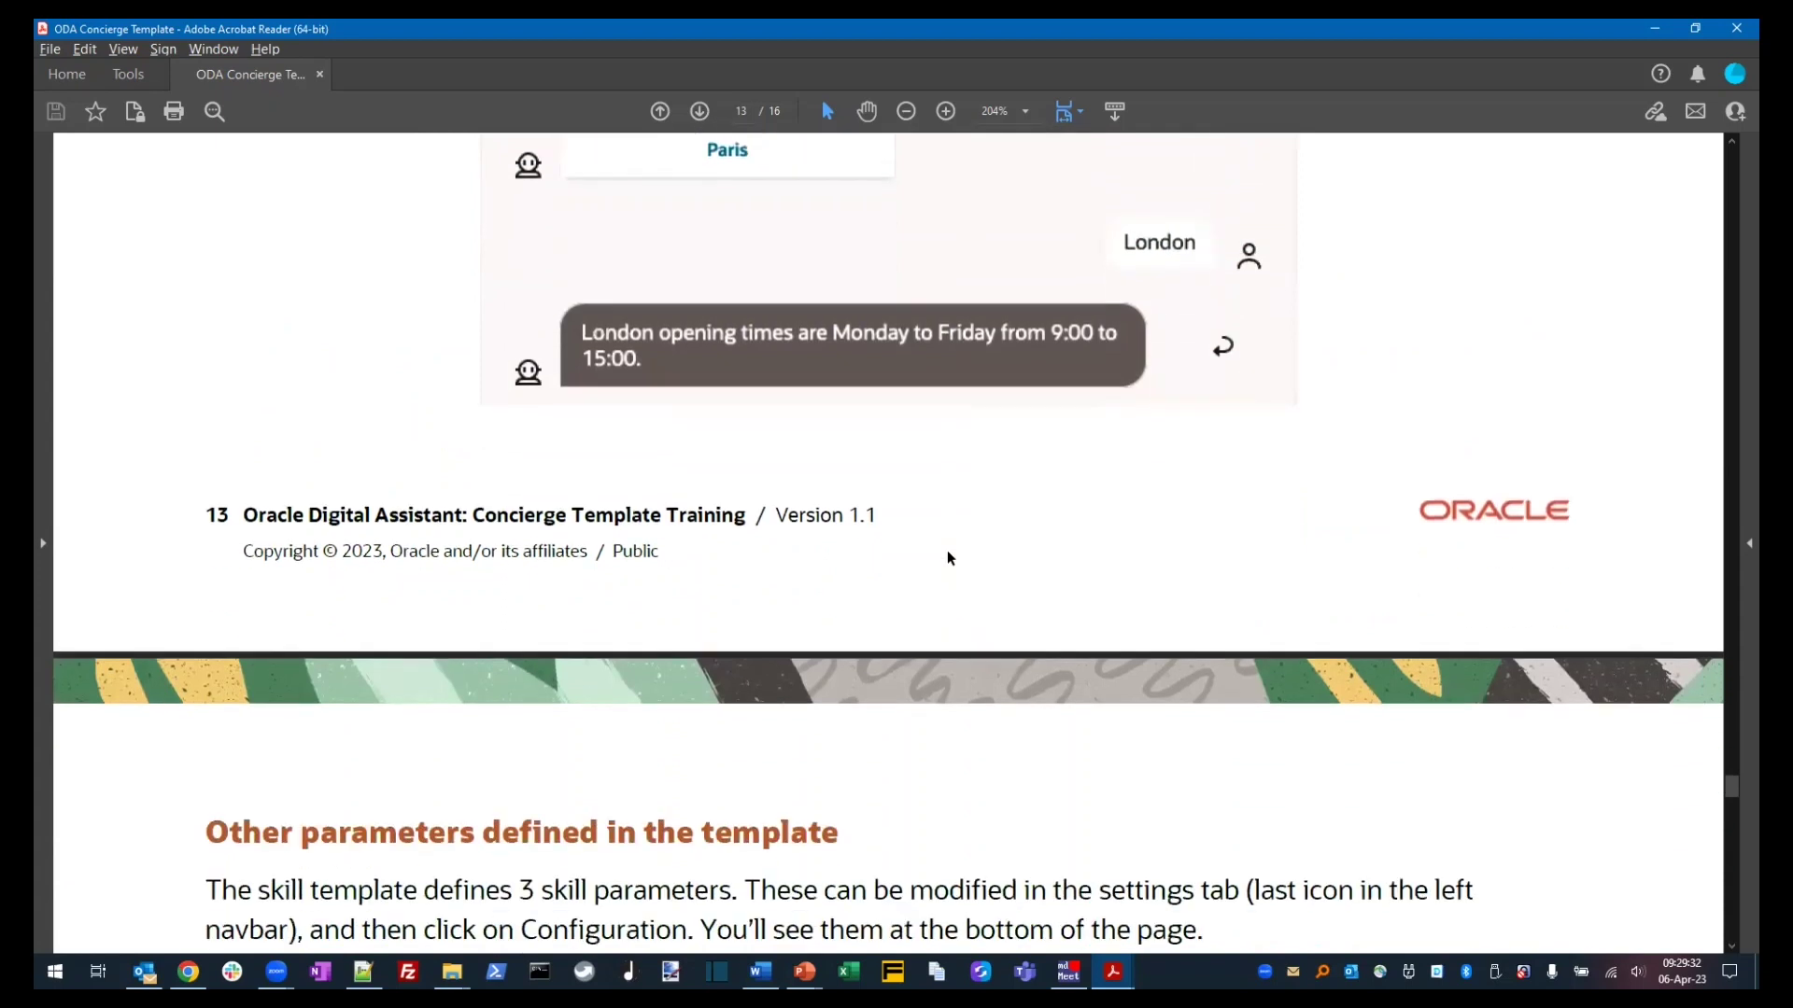
scroll(946, 551, "down", 8)
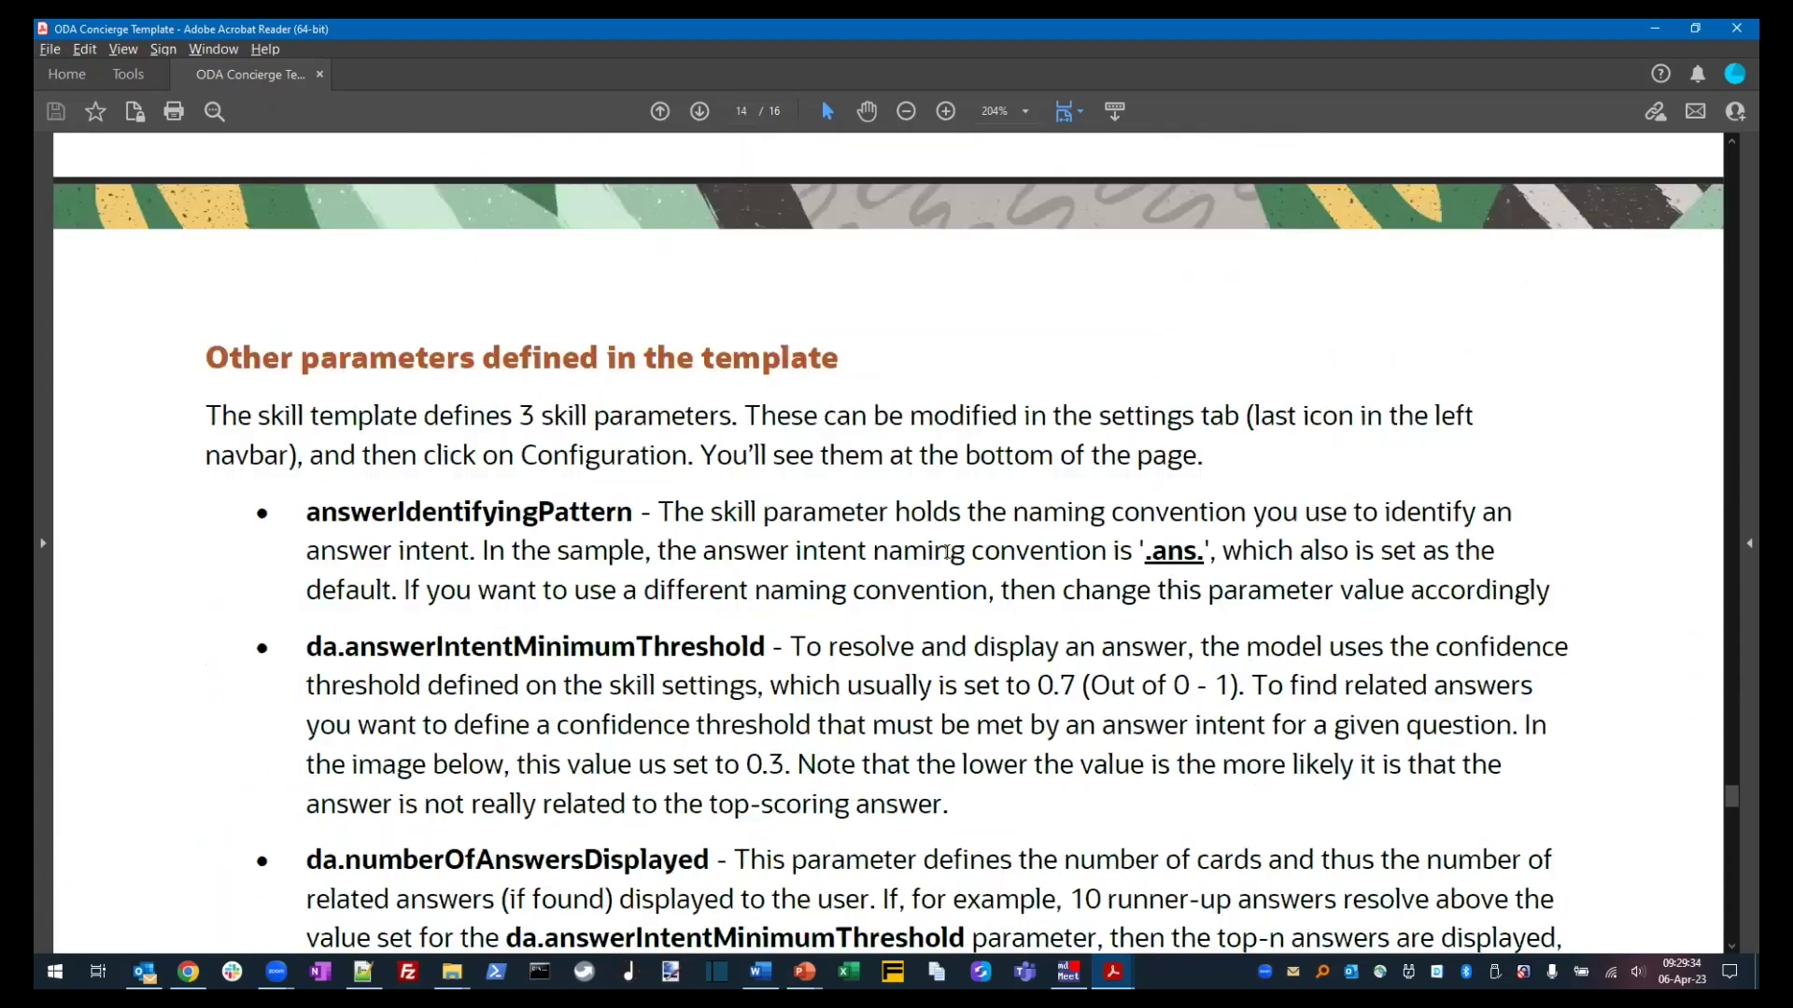
scroll(947, 552, "down", 1)
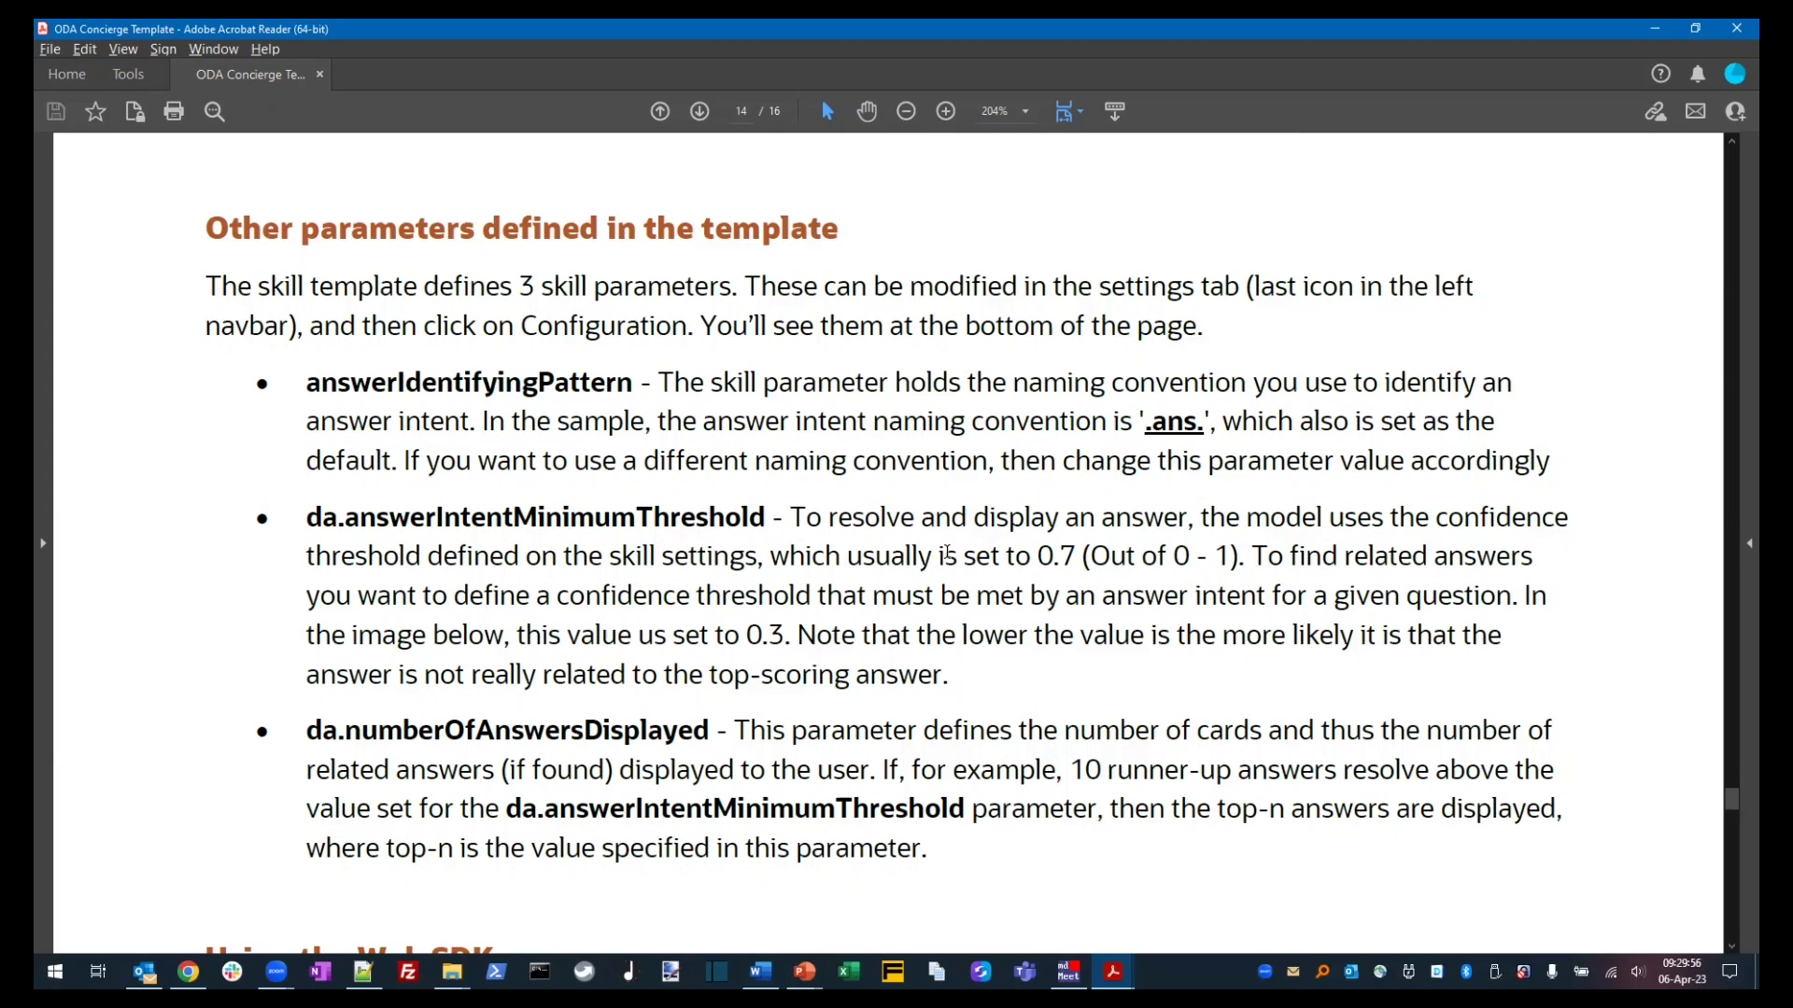
- Switch to Chrome and review the custom parameters in the configuration settings of the skill ctdemo1
key("alt+Tab")
left_click(57, 519)
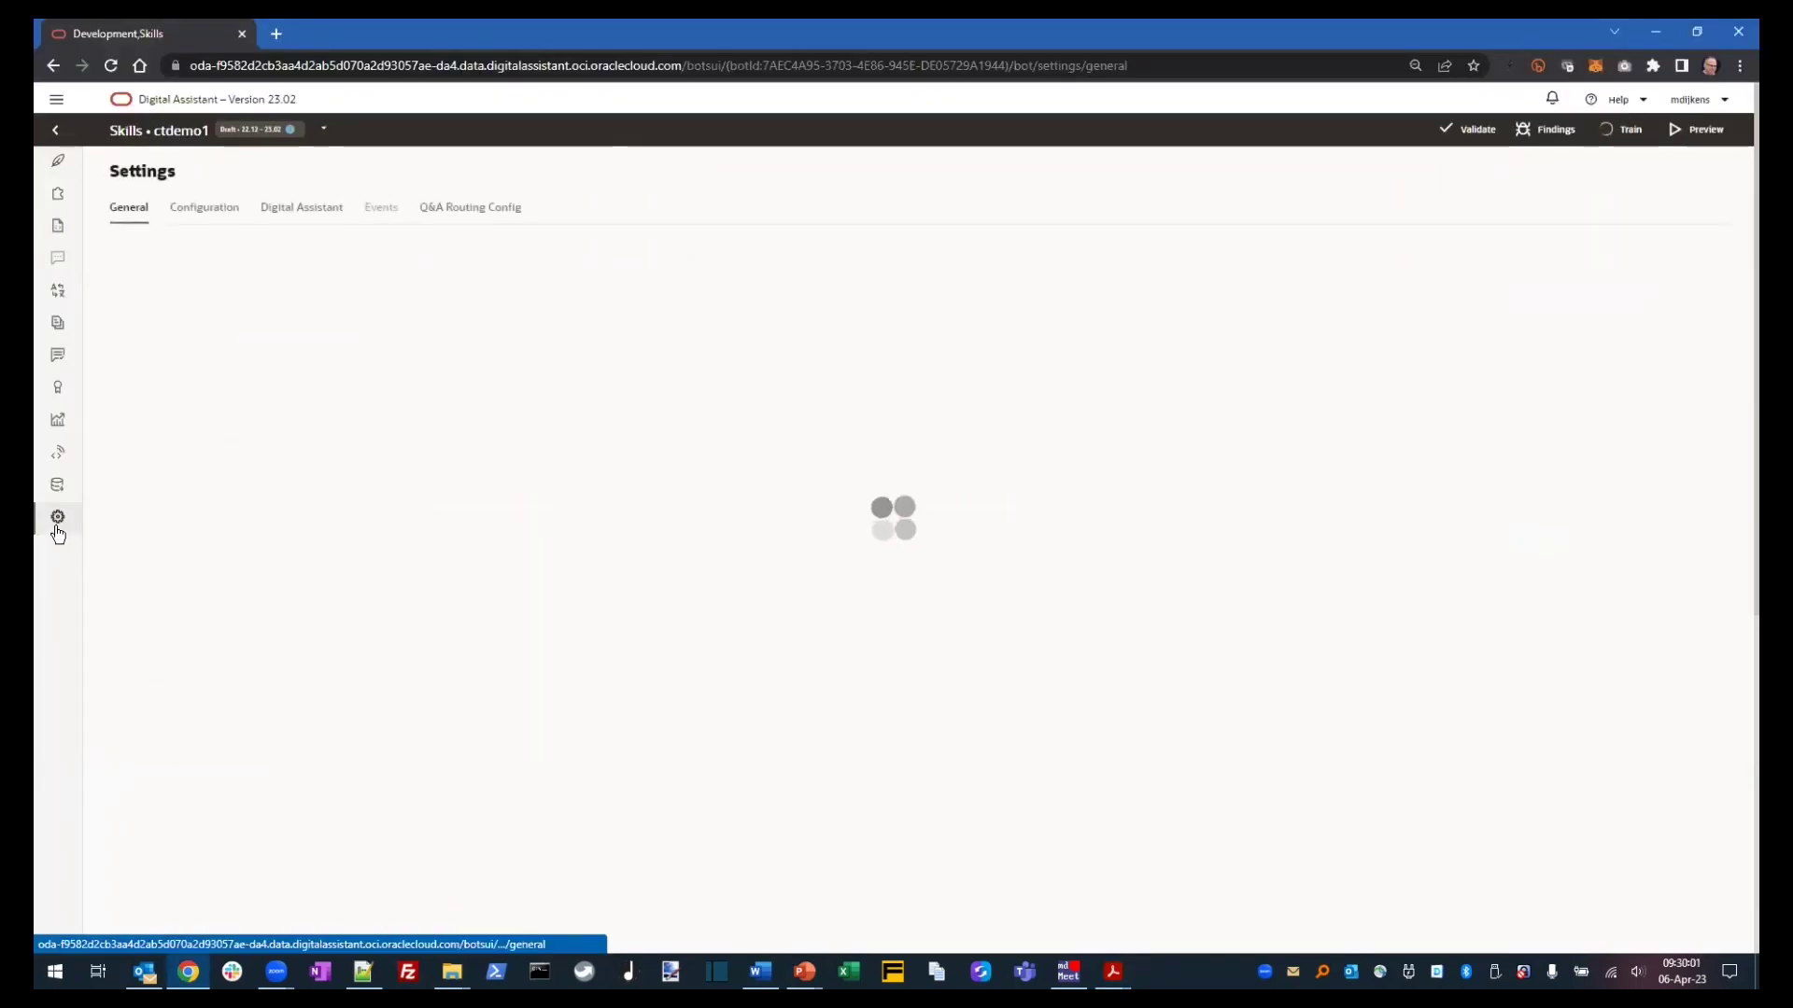
left_click(205, 207)
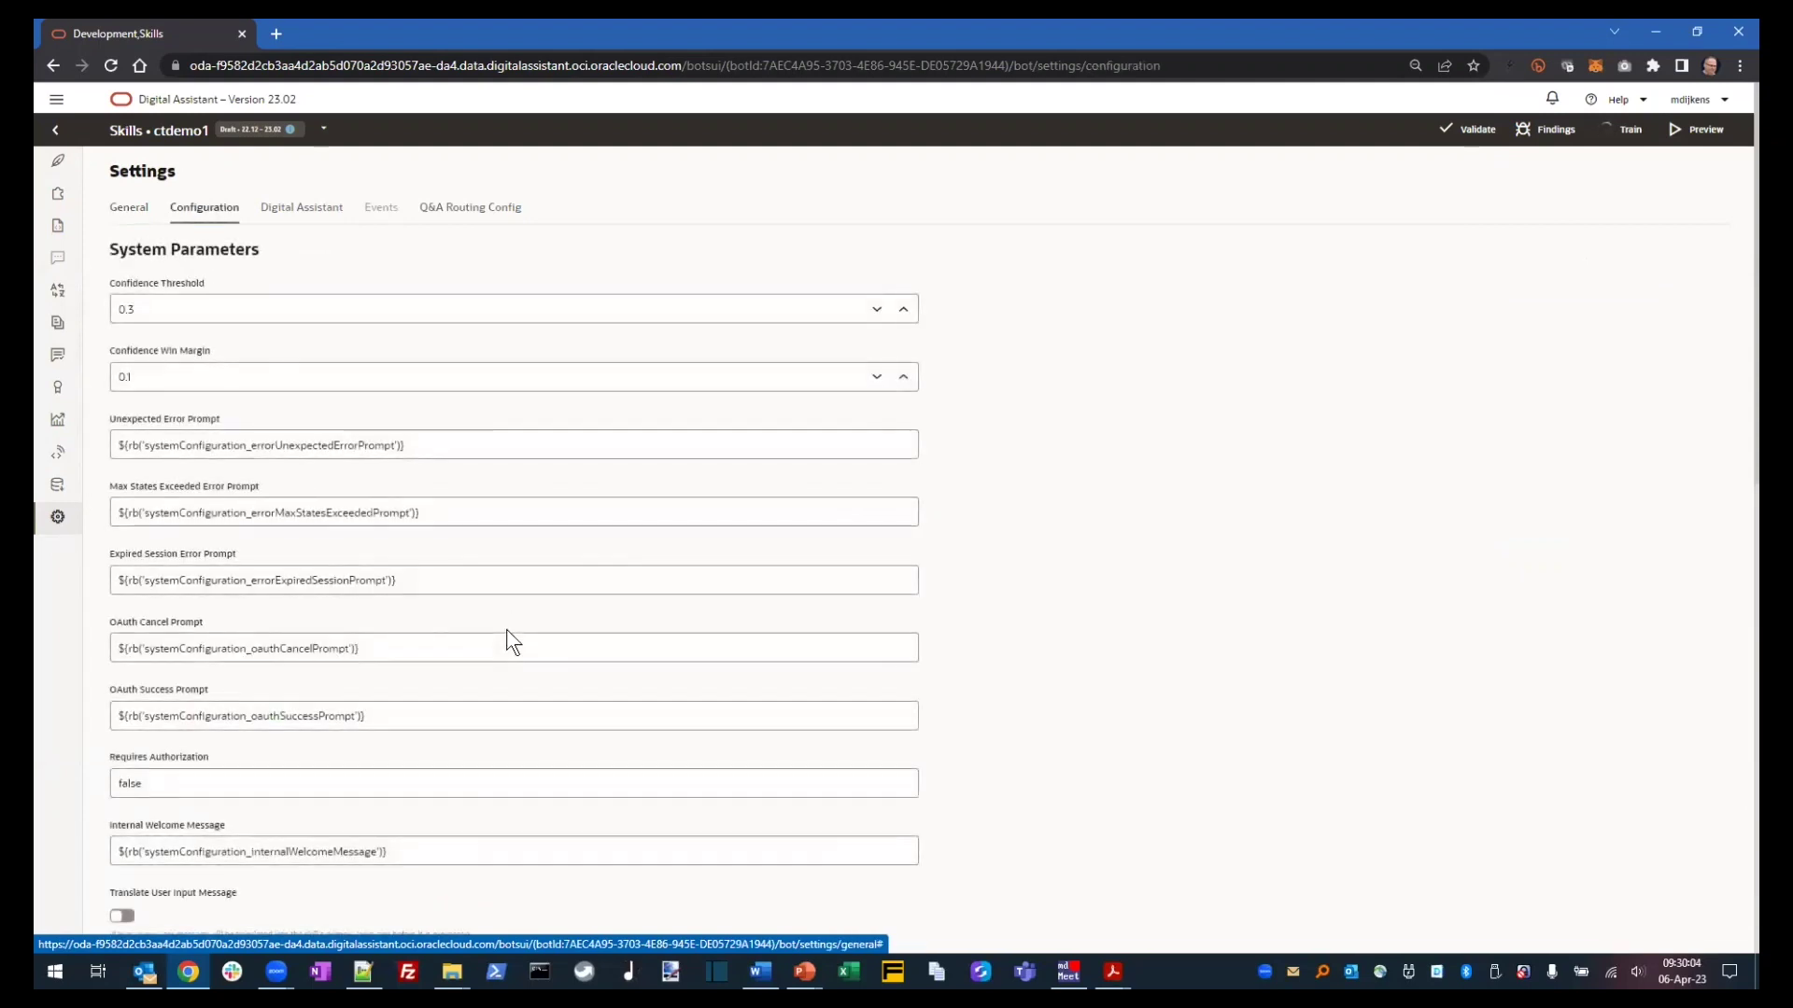
scroll(512, 642, "down", 10)
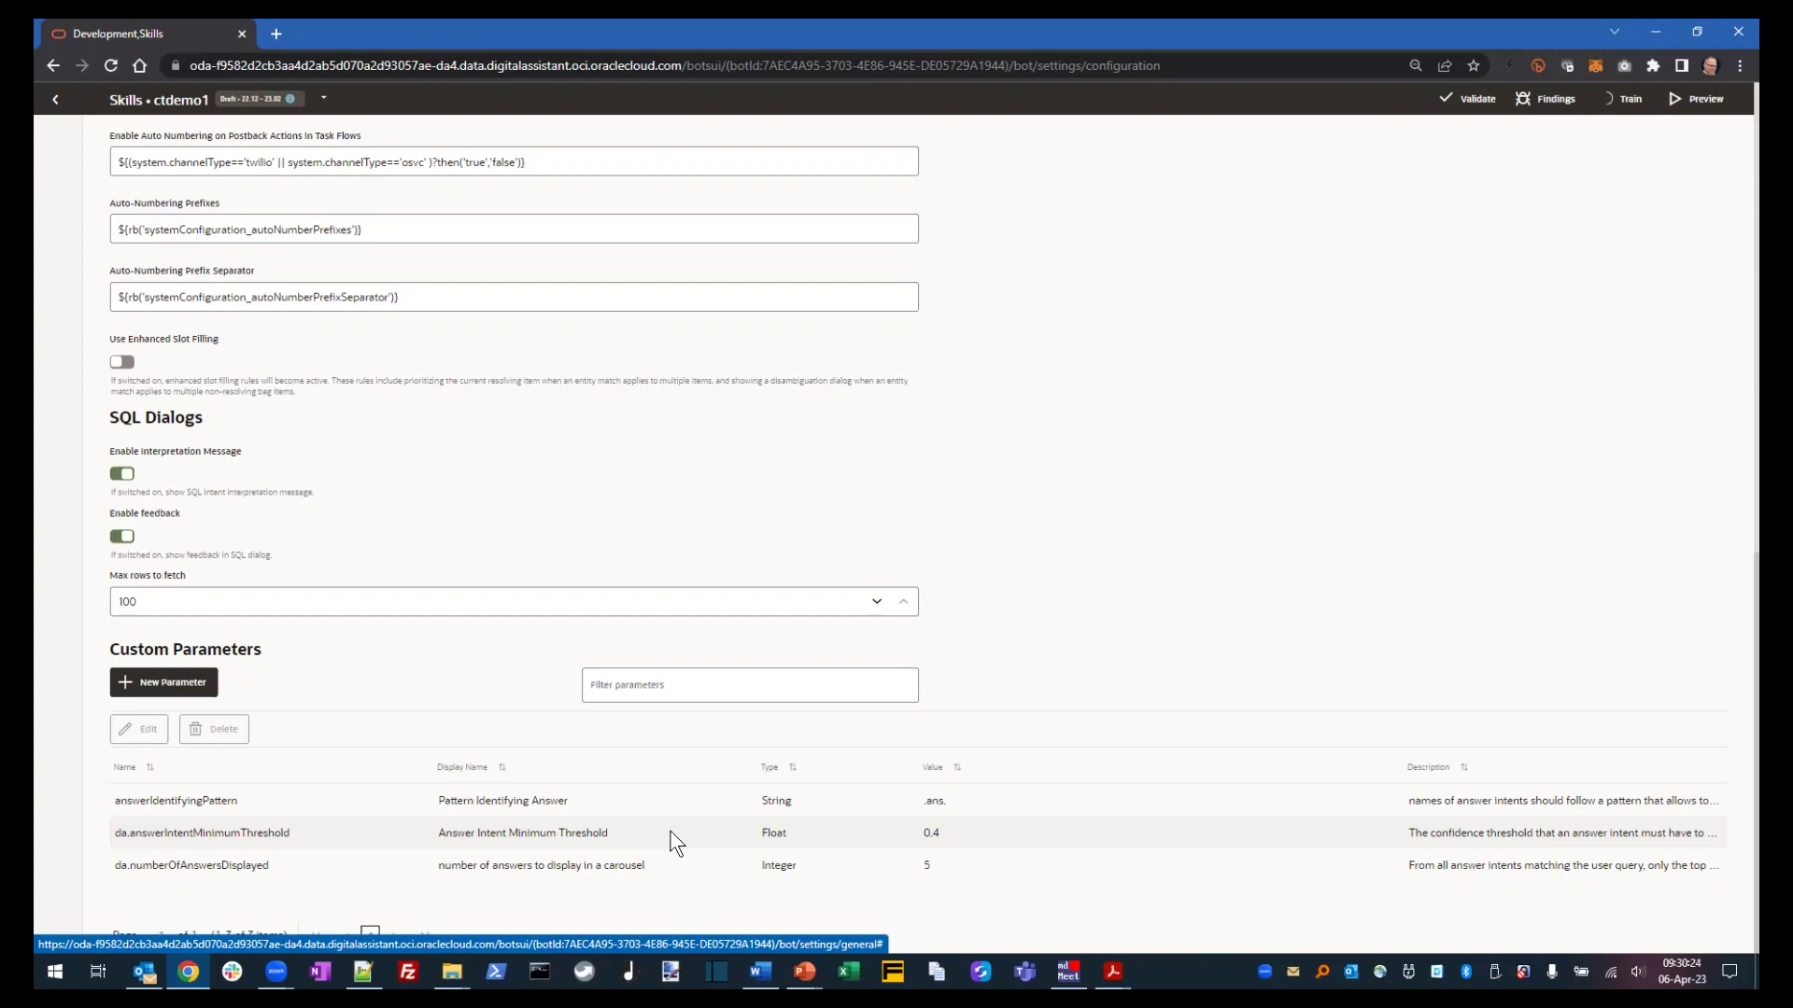
- Read the PDF's Using the Web SDK section and open the Channels page of Oracle Digital Assistant
key("alt+Tab")
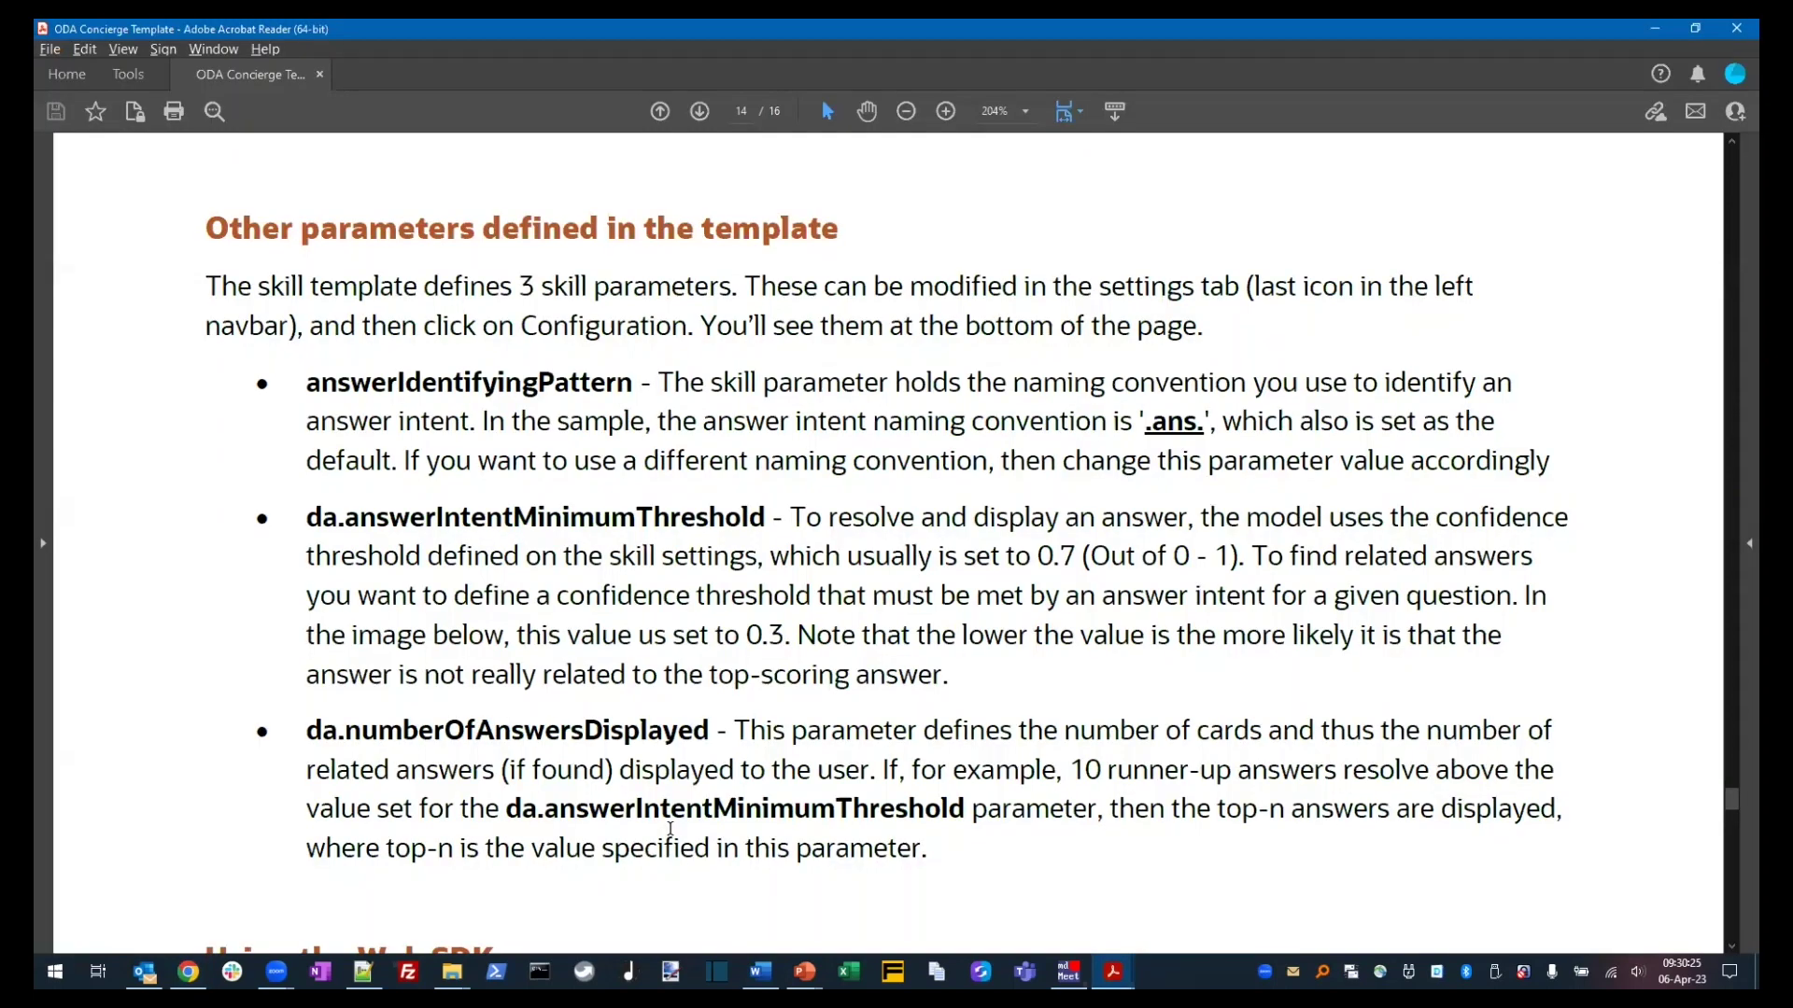
scroll(669, 829, "down", 10)
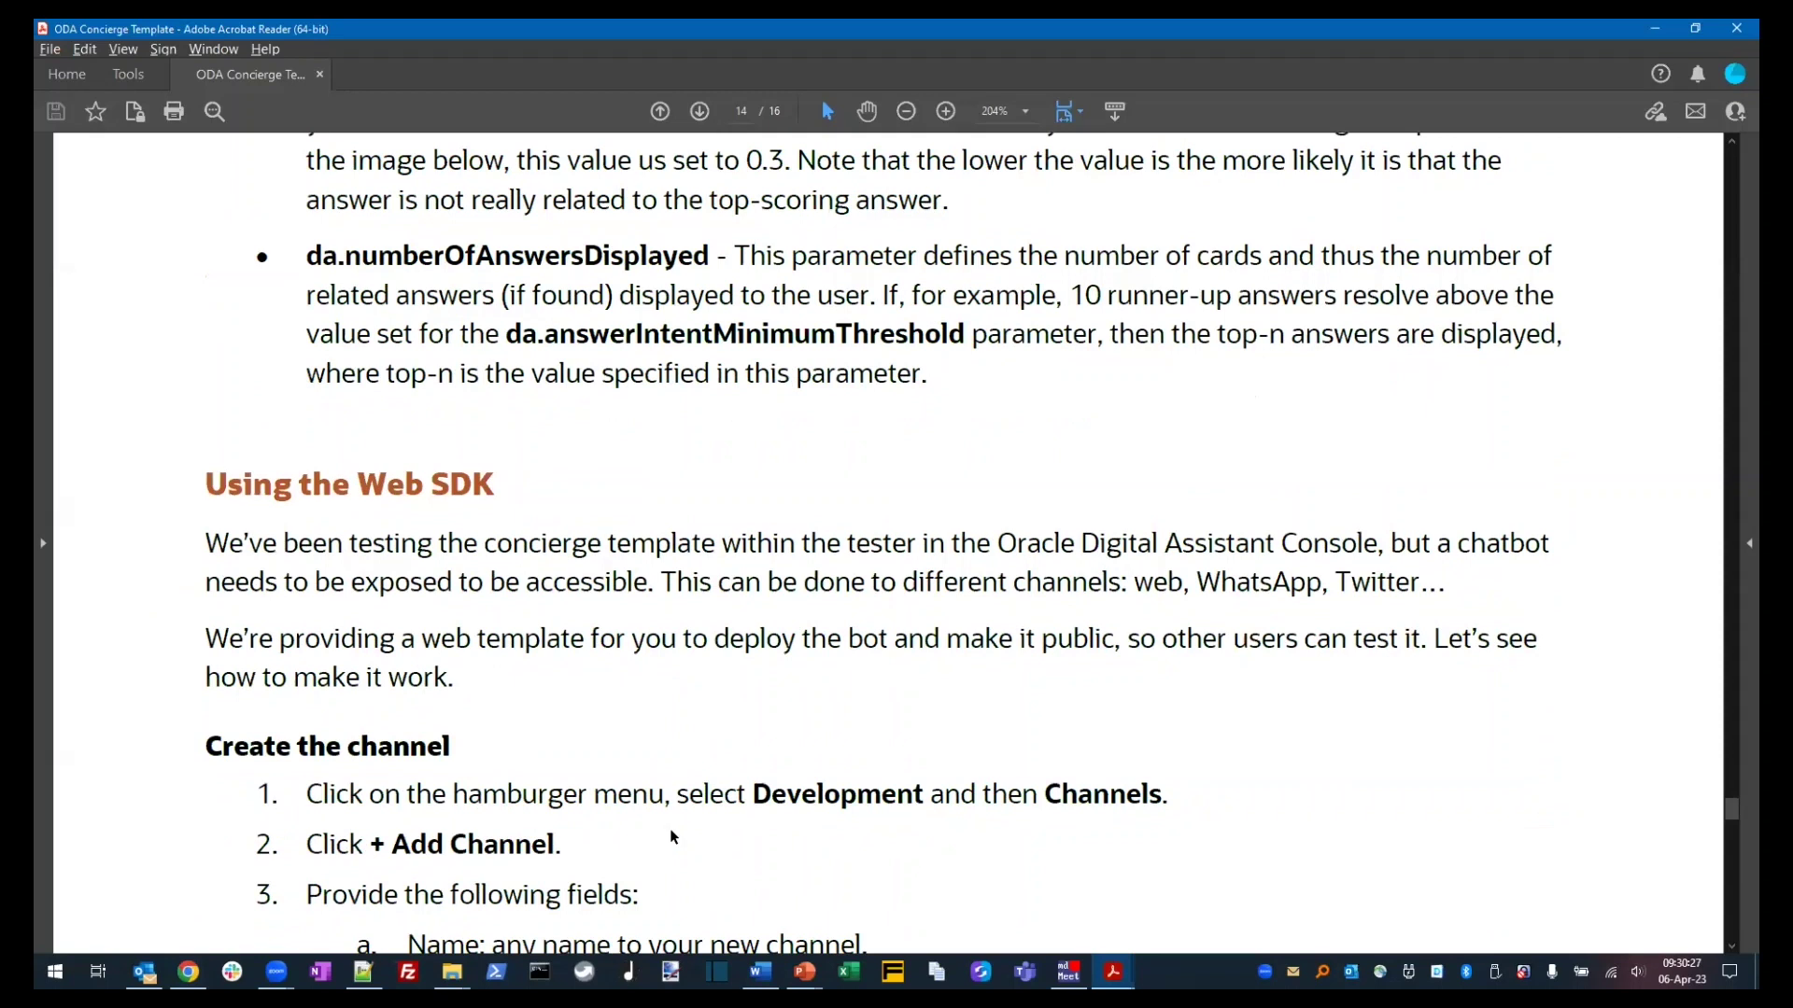
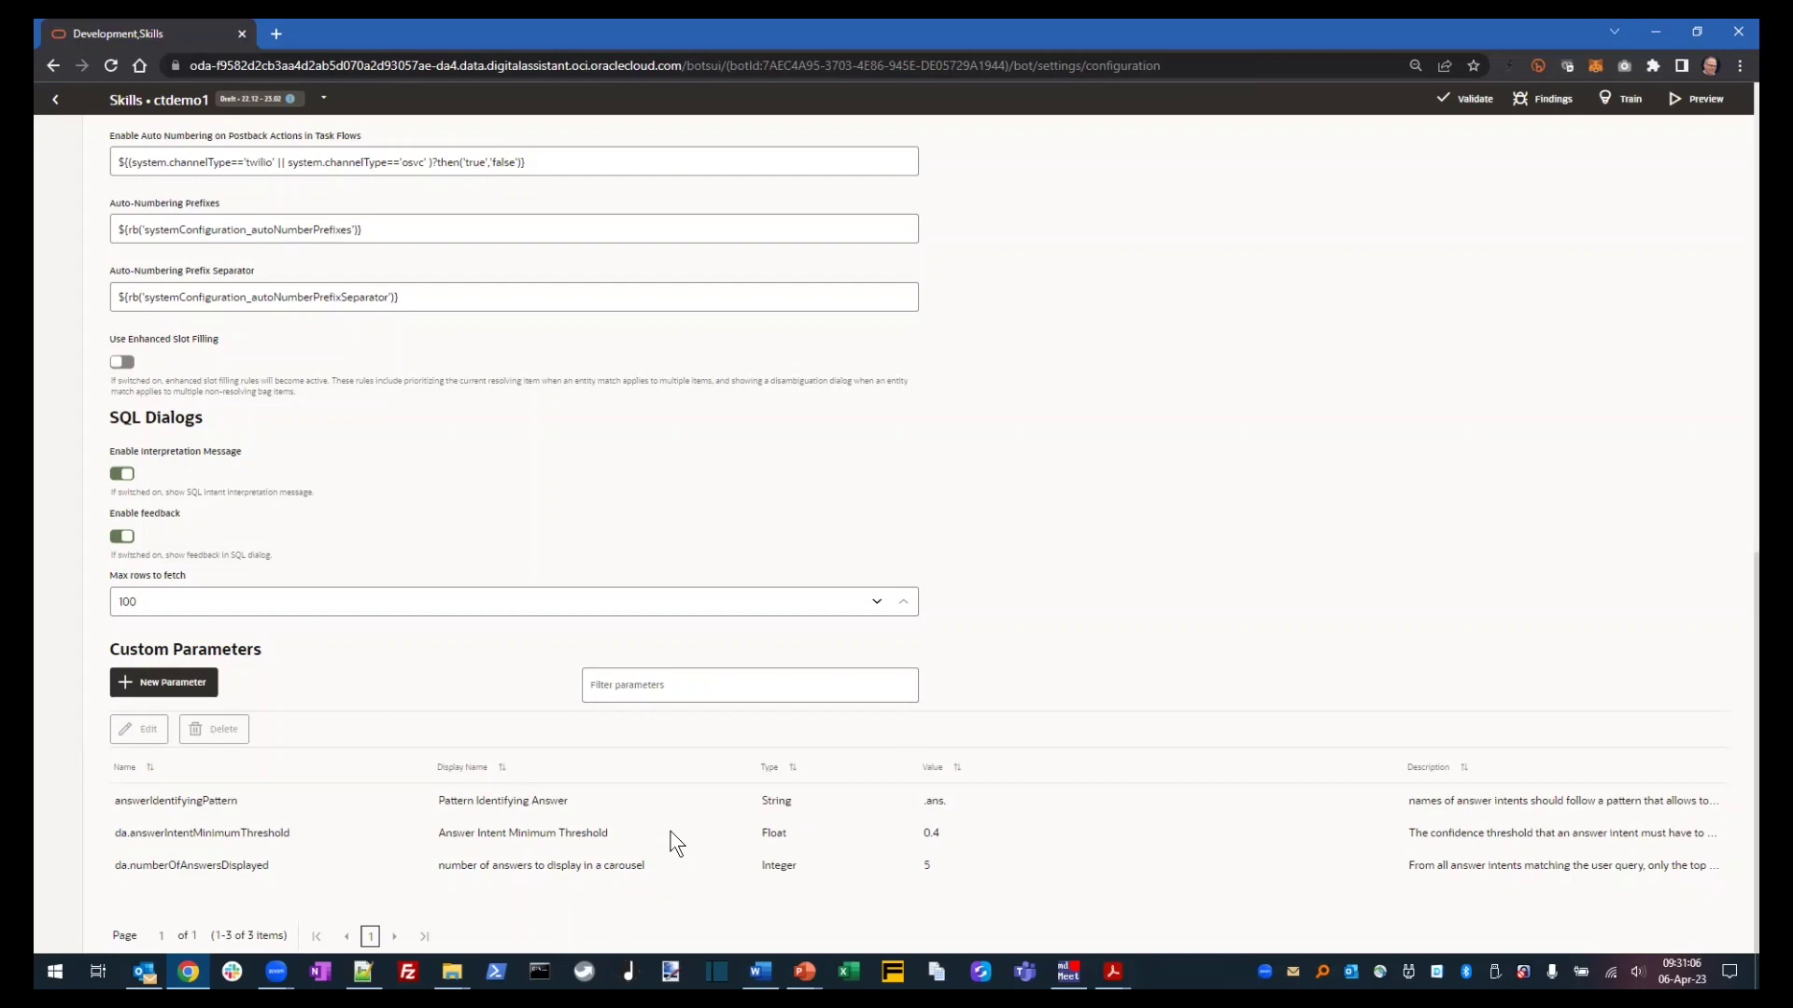
scroll(669, 831, "up", 15)
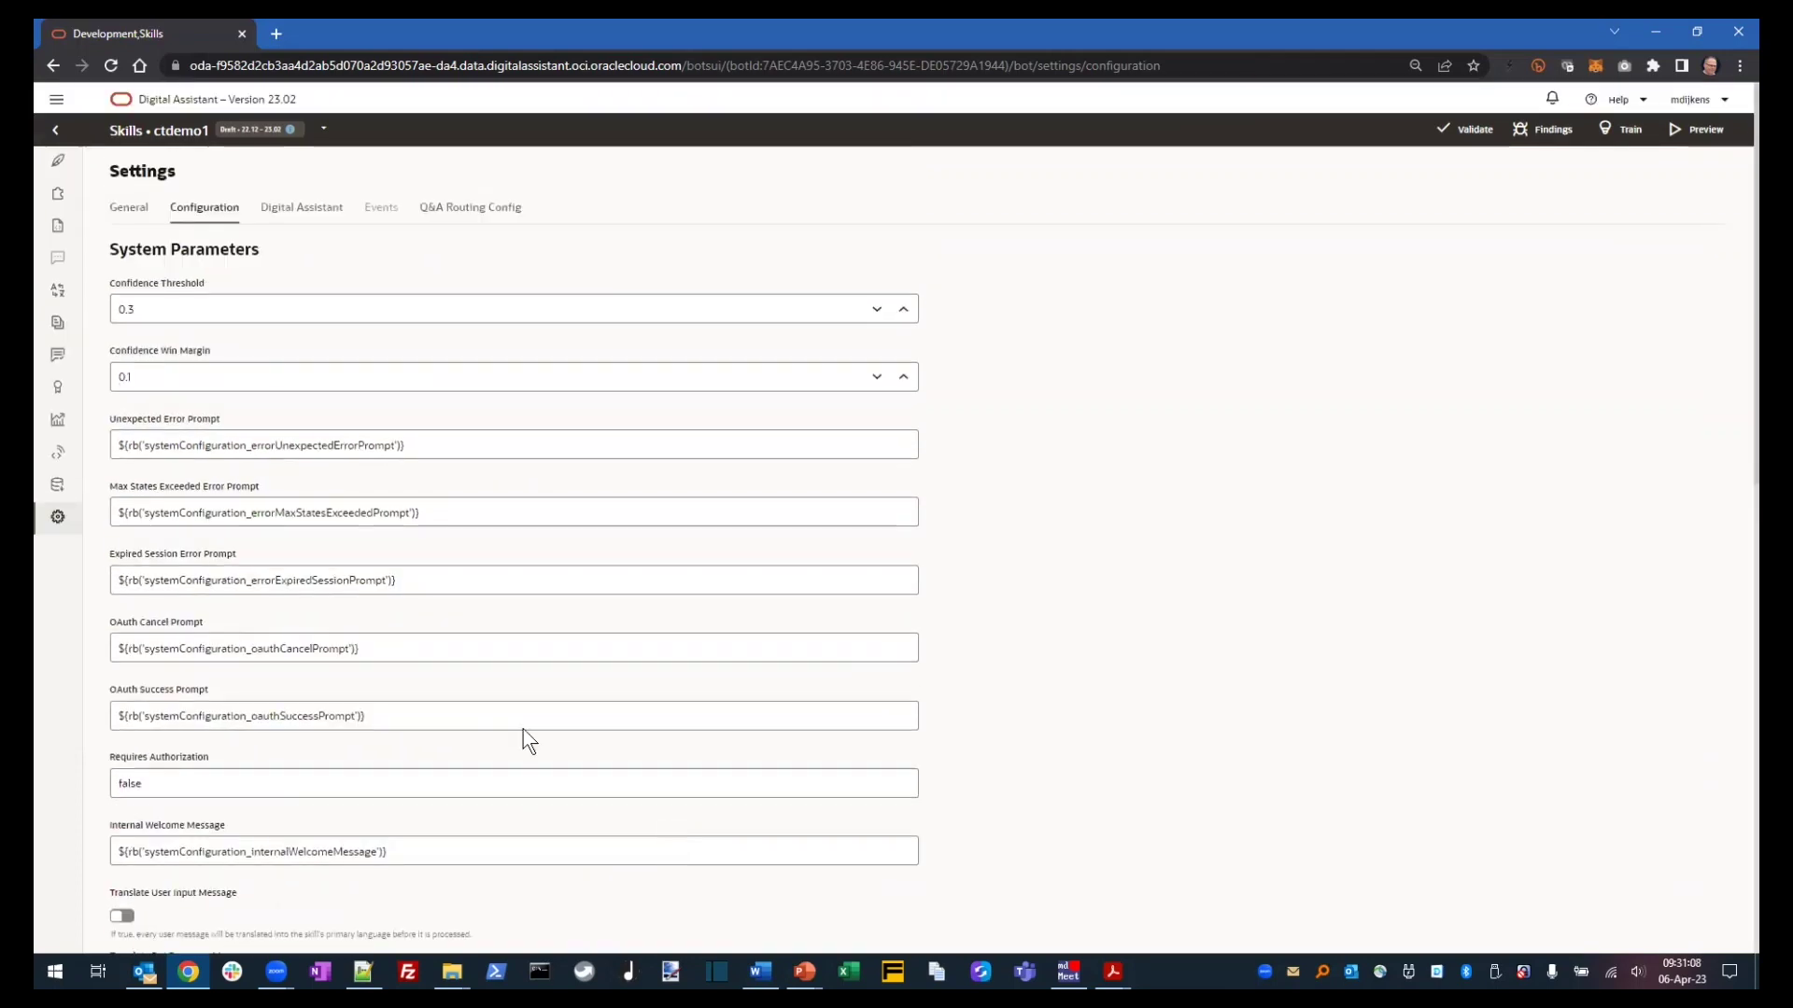
left_click(57, 99)
left_click(137, 264)
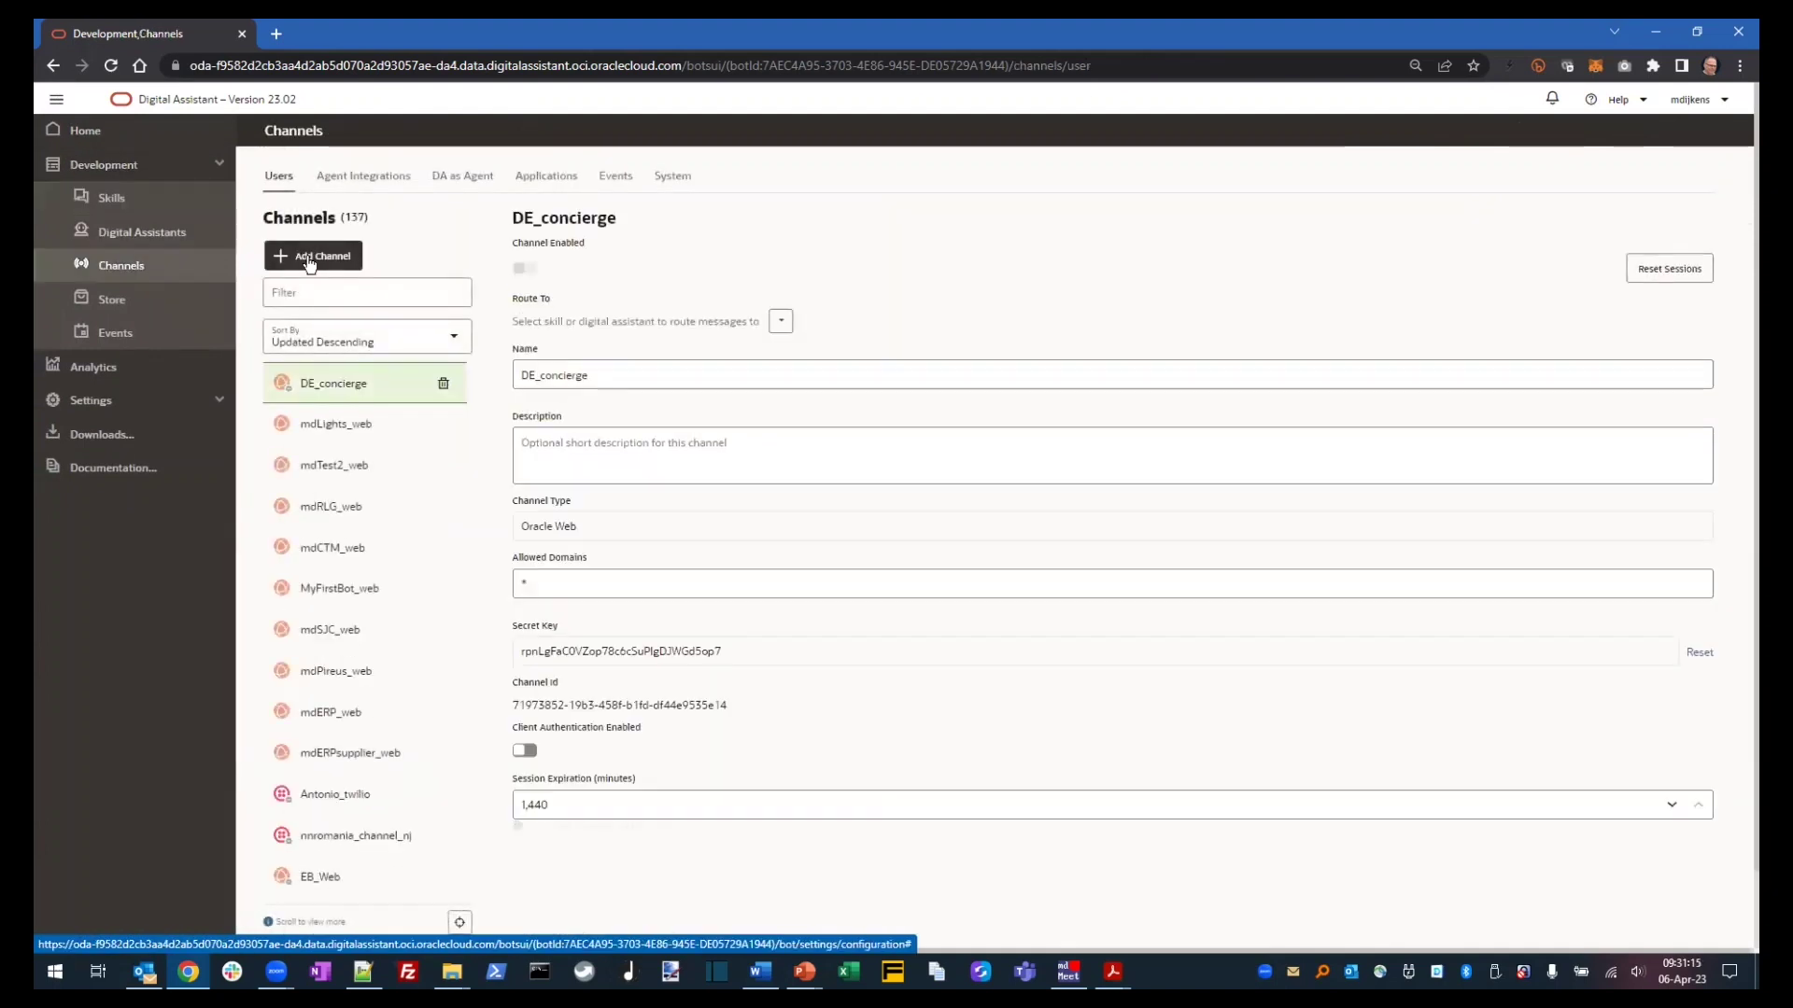
- Start a new user channel named democt_web with channel type Oracle Web and allowed domains set to *
left_click(307, 256)
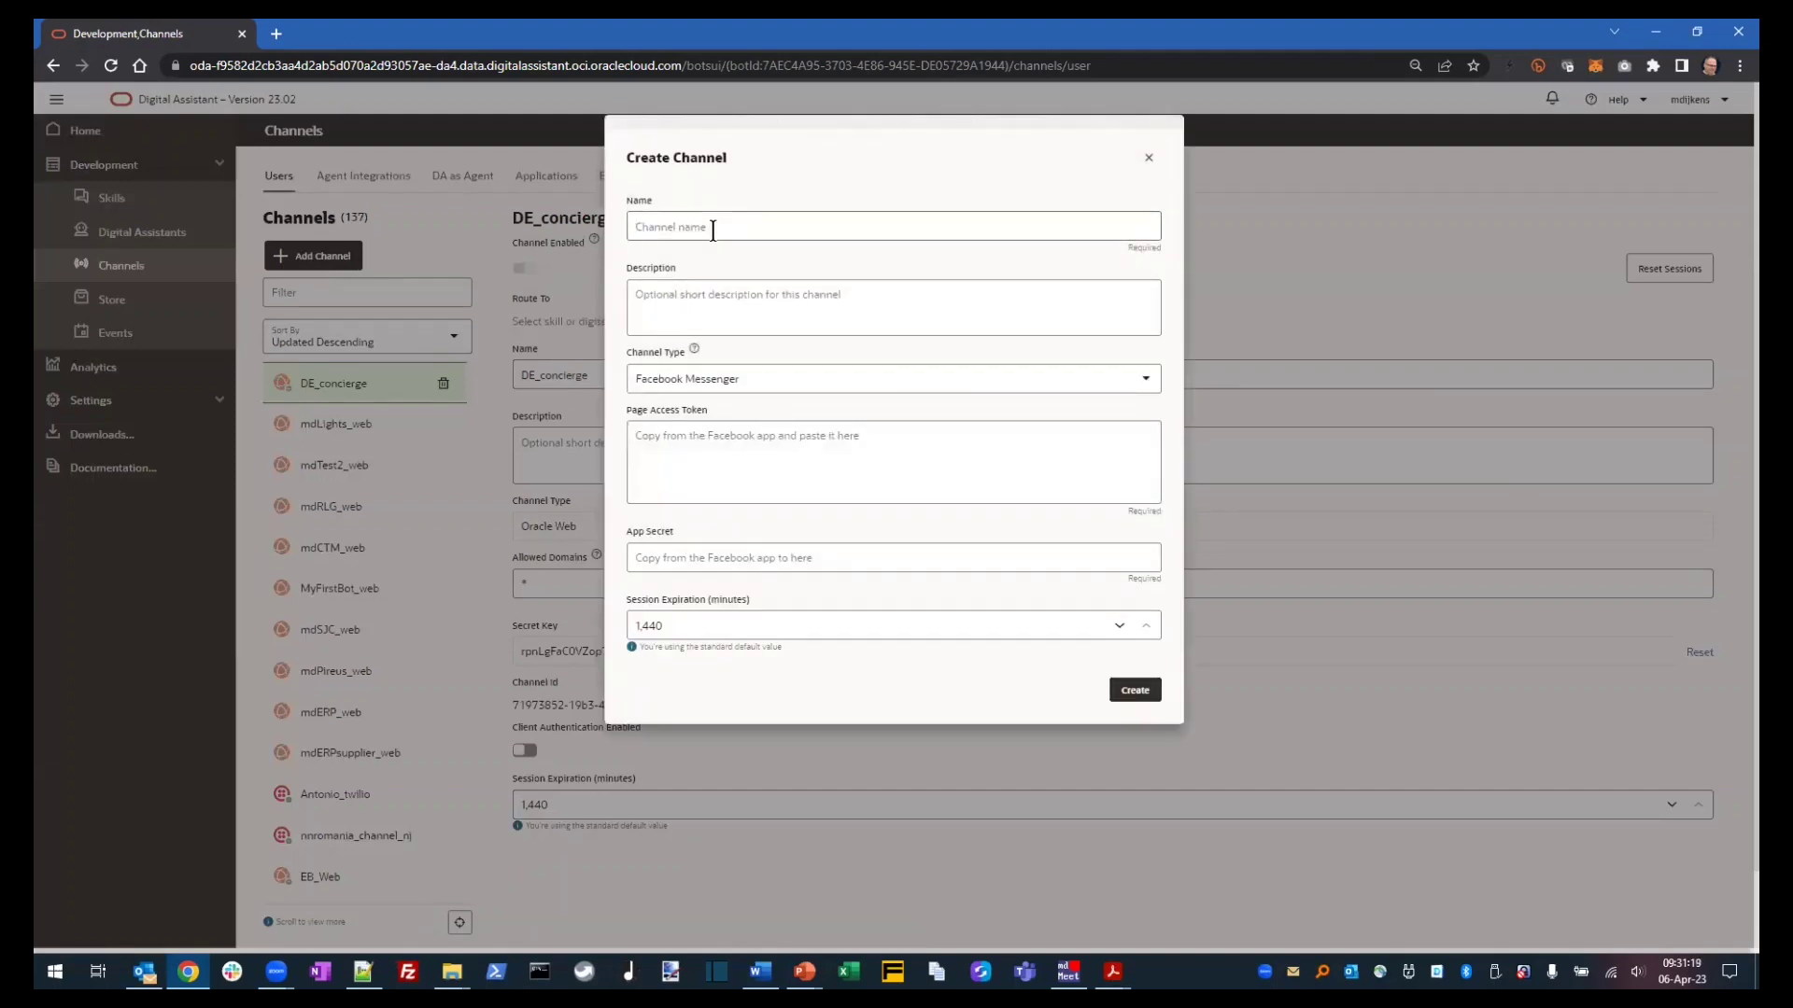
type("democt_web")
left_click(747, 378)
scroll(775, 495, "down", 1)
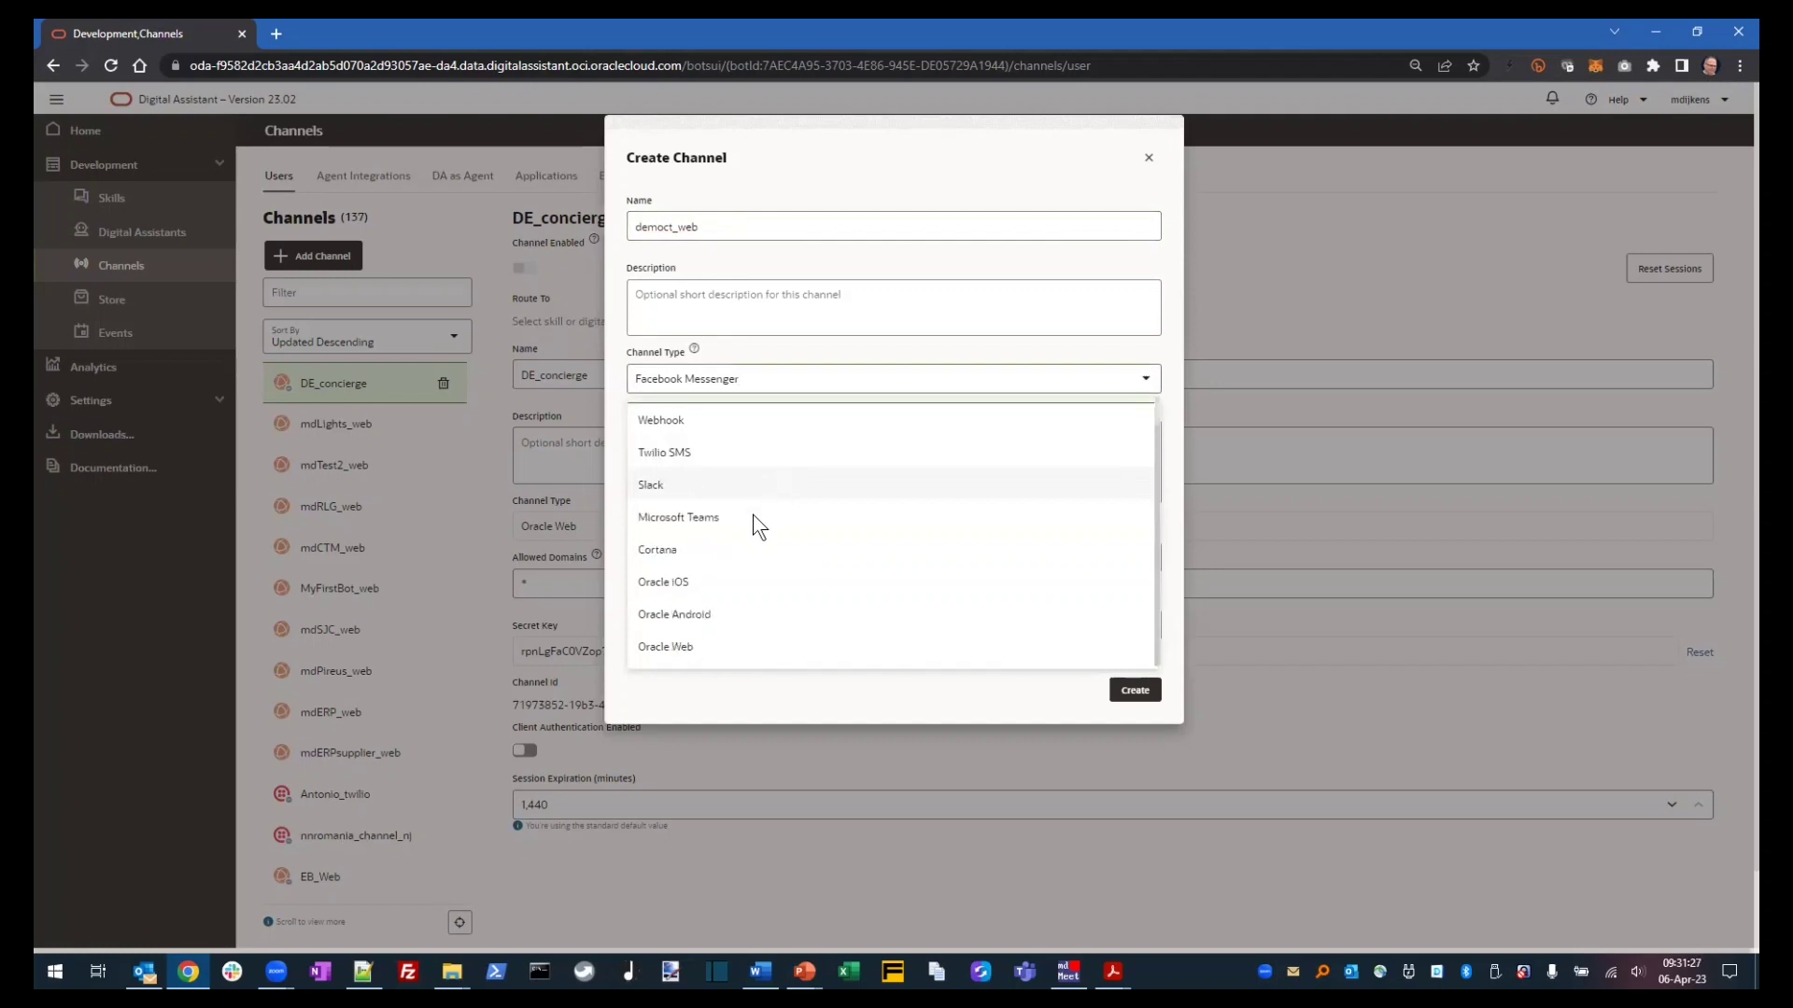
left_click(681, 648)
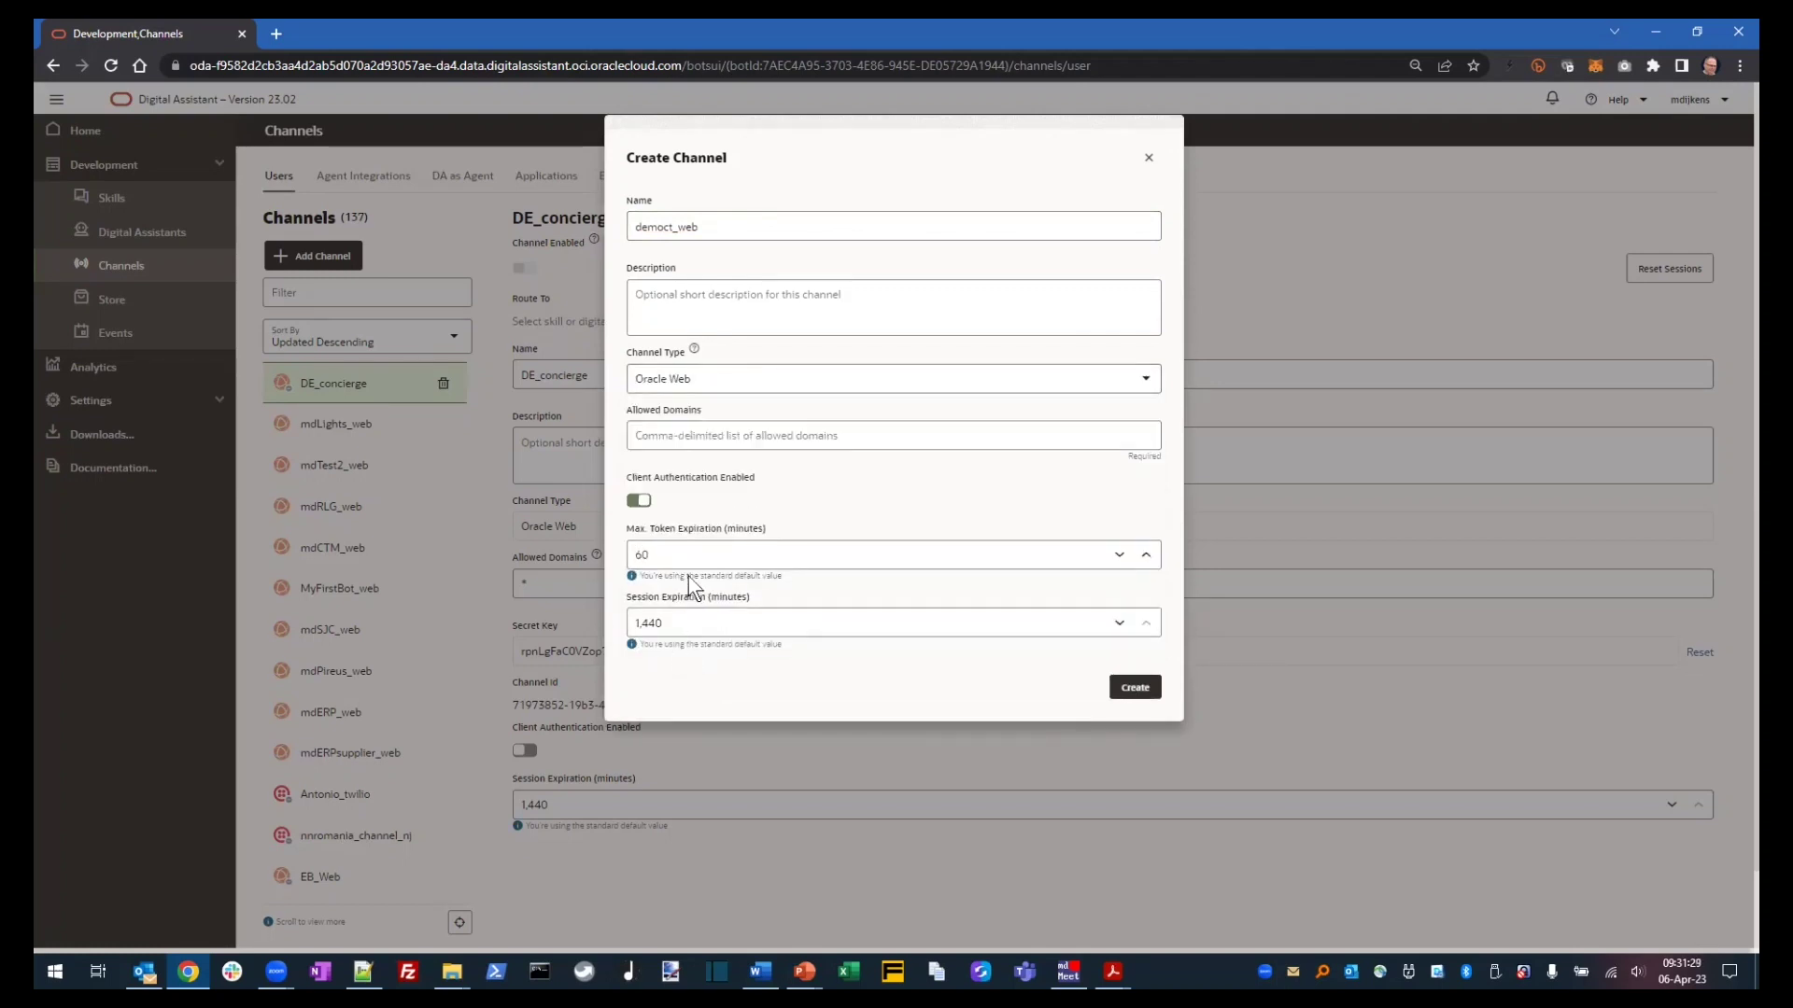
left_click(711, 435)
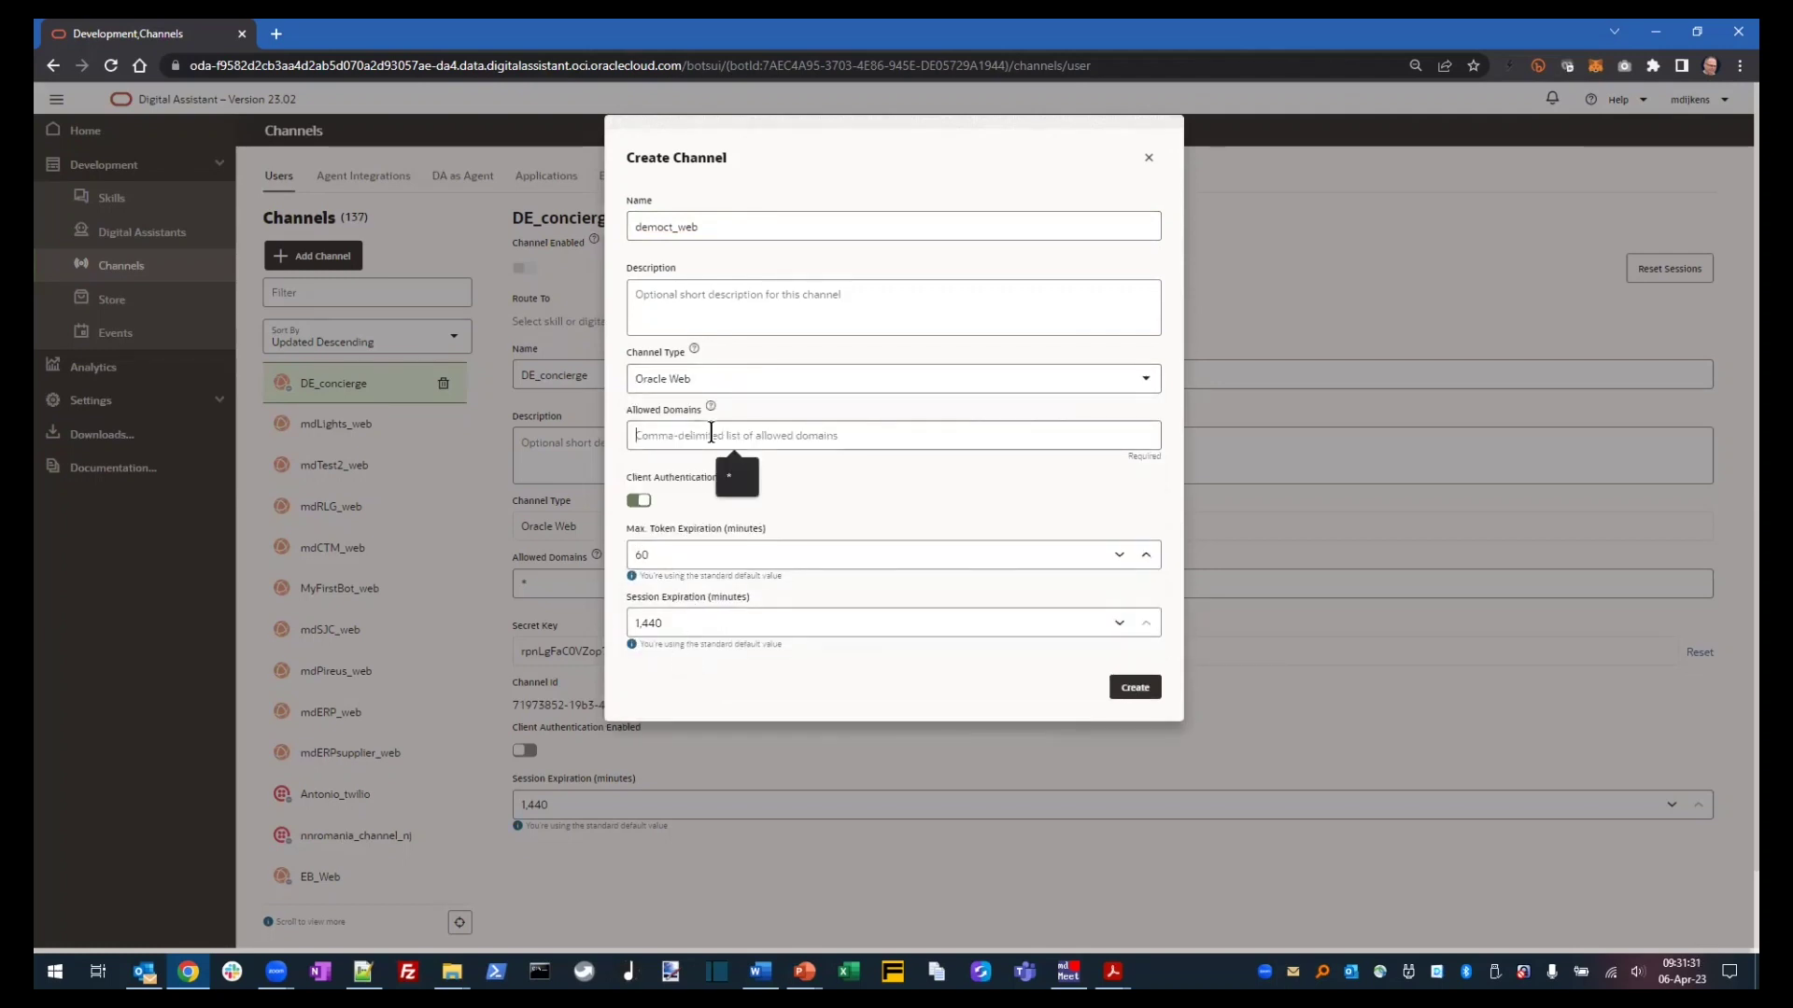
type("*")
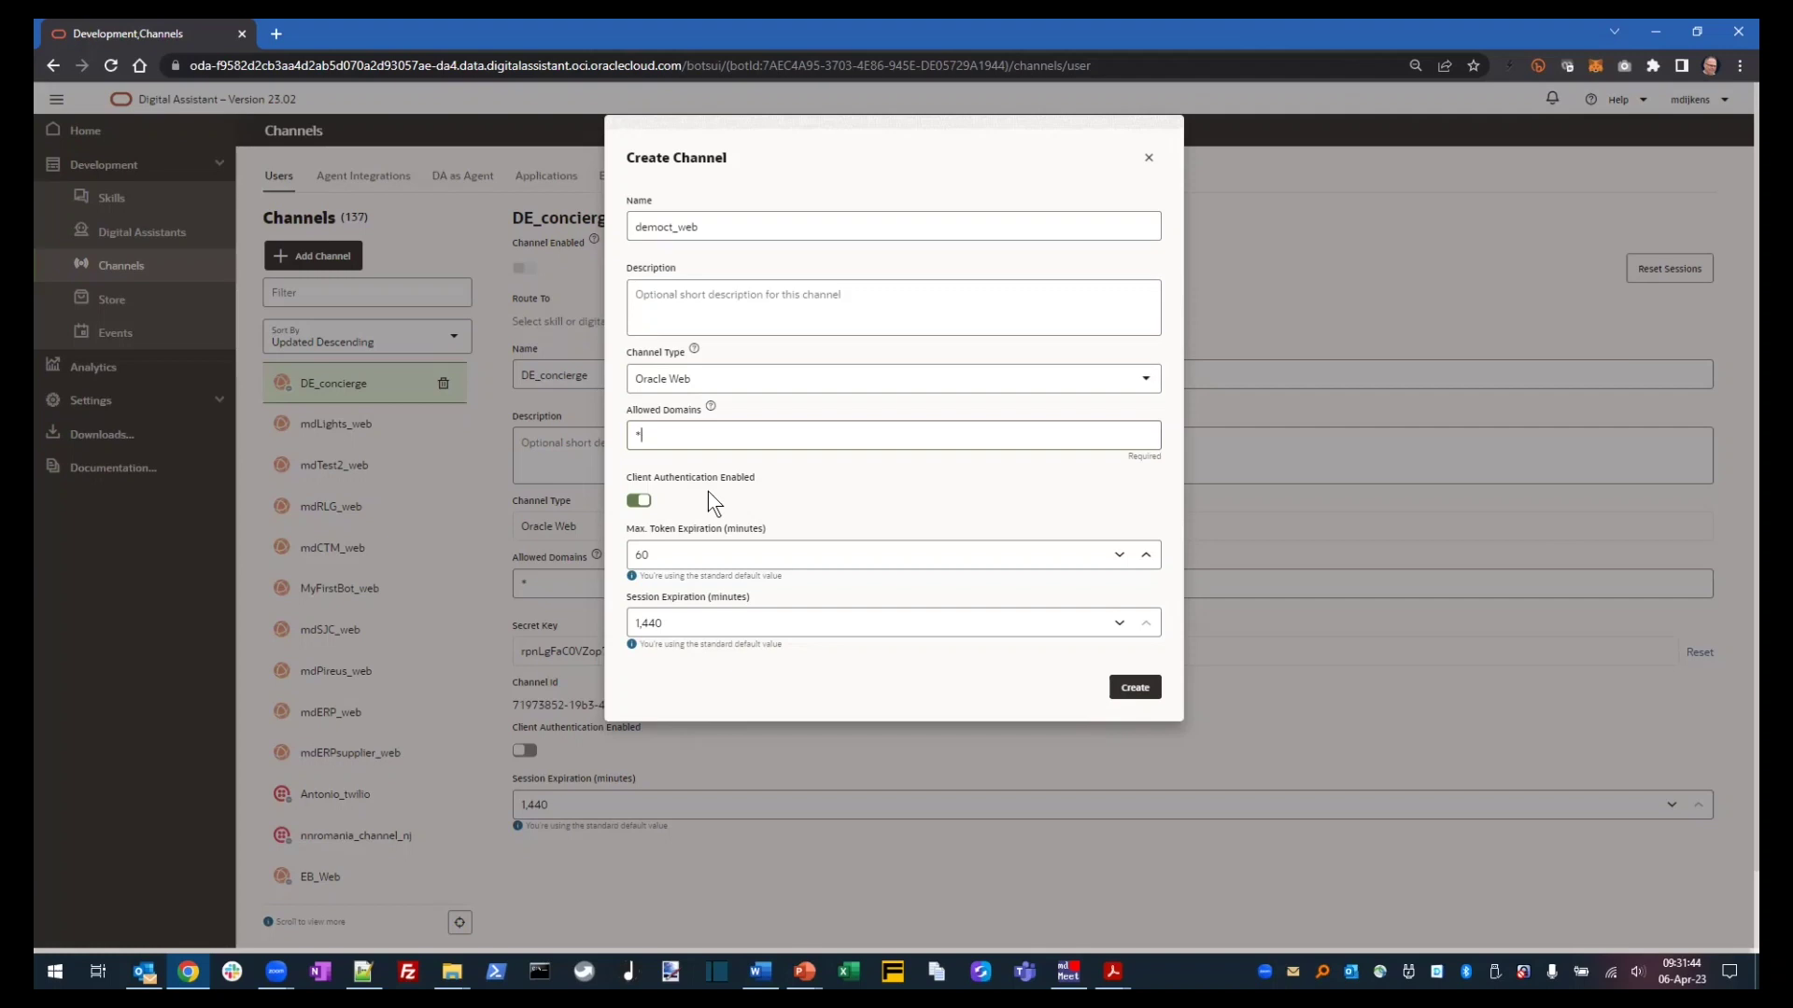
key("BackSpace")
type("yourwebsite.com")
key("ctrl+a")
type("*")
- Disable client authentication, set the session expiration to 60 minutes and create the channel
left_click(637, 501)
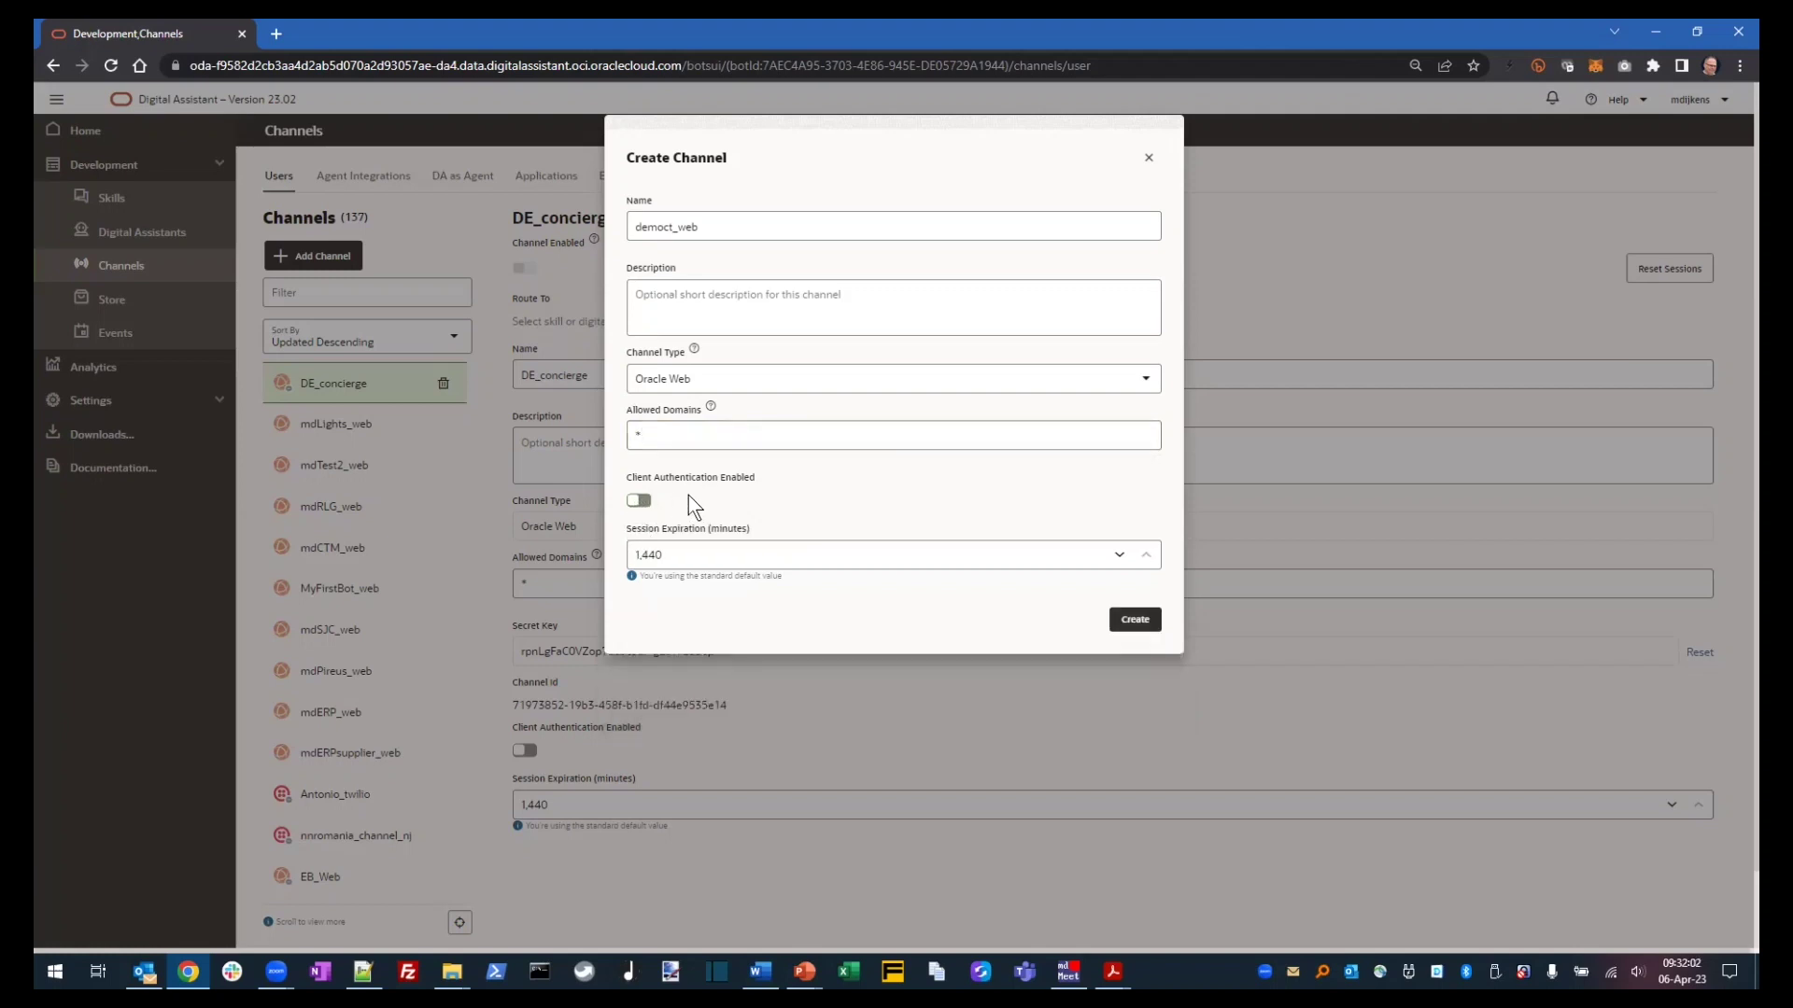
double_click(689, 556)
type("60")
left_click(1134, 621)
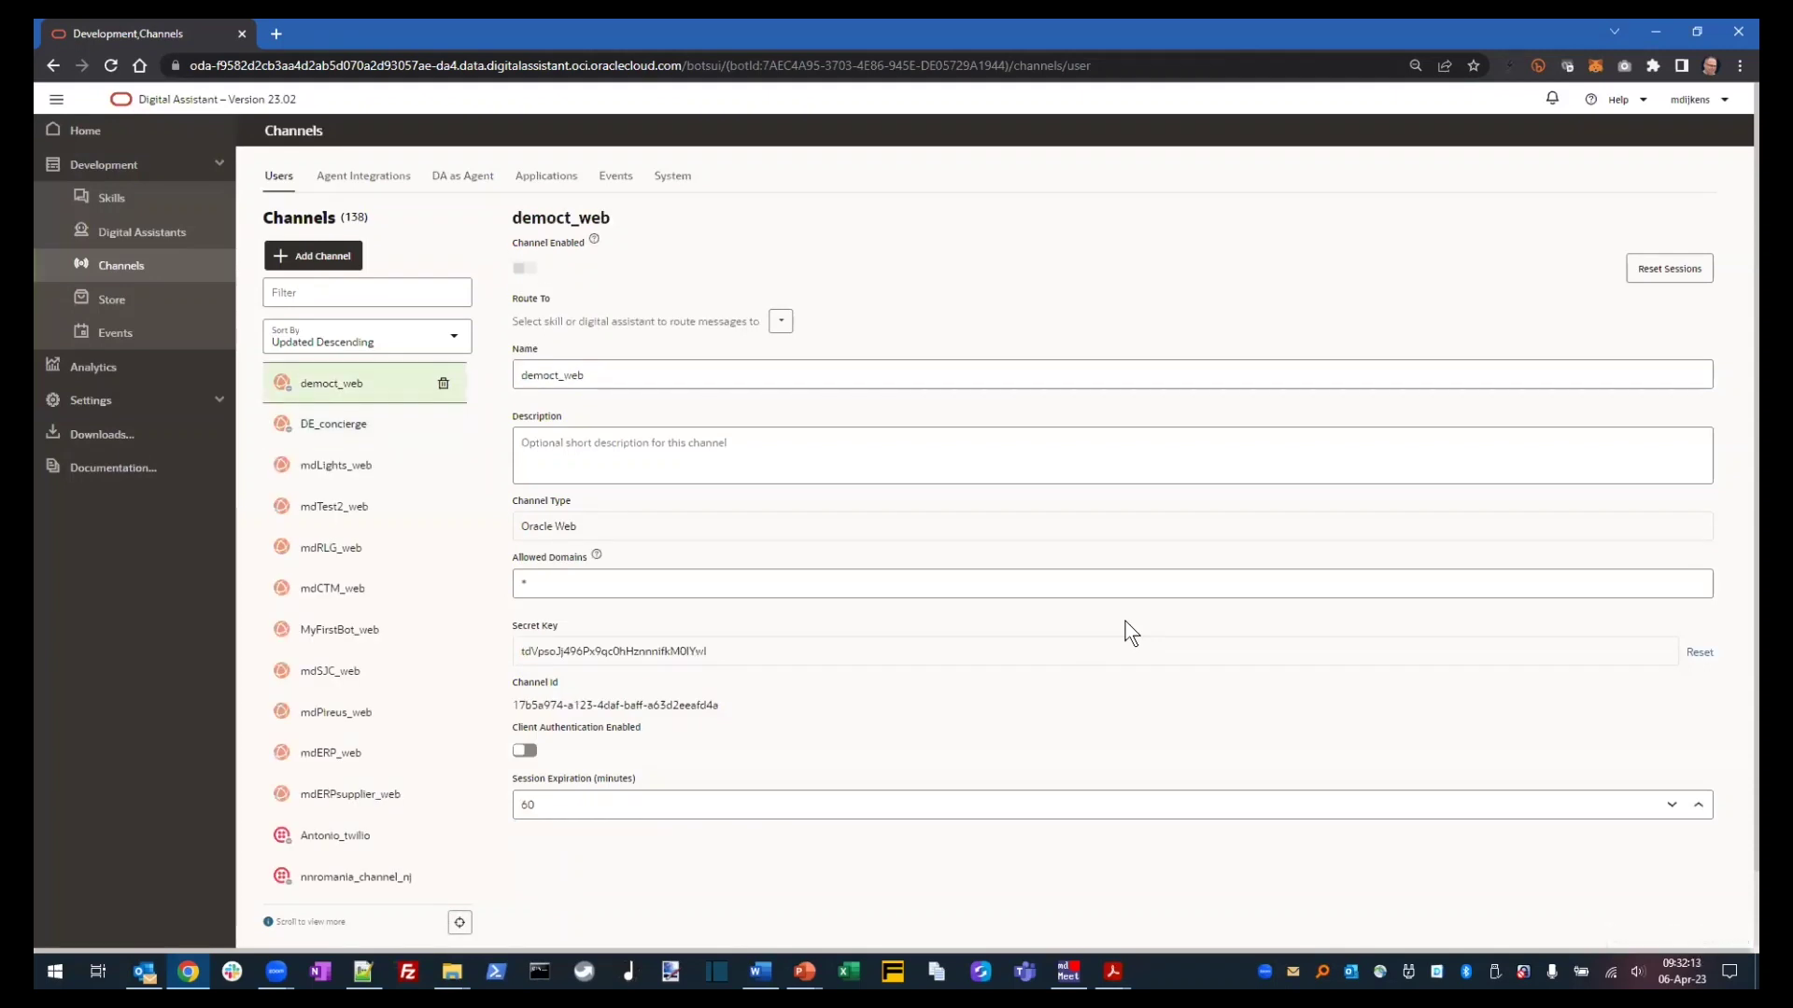
- Route the democt_web channel to the skill ctdemo1 and enable the channel
left_click(780, 322)
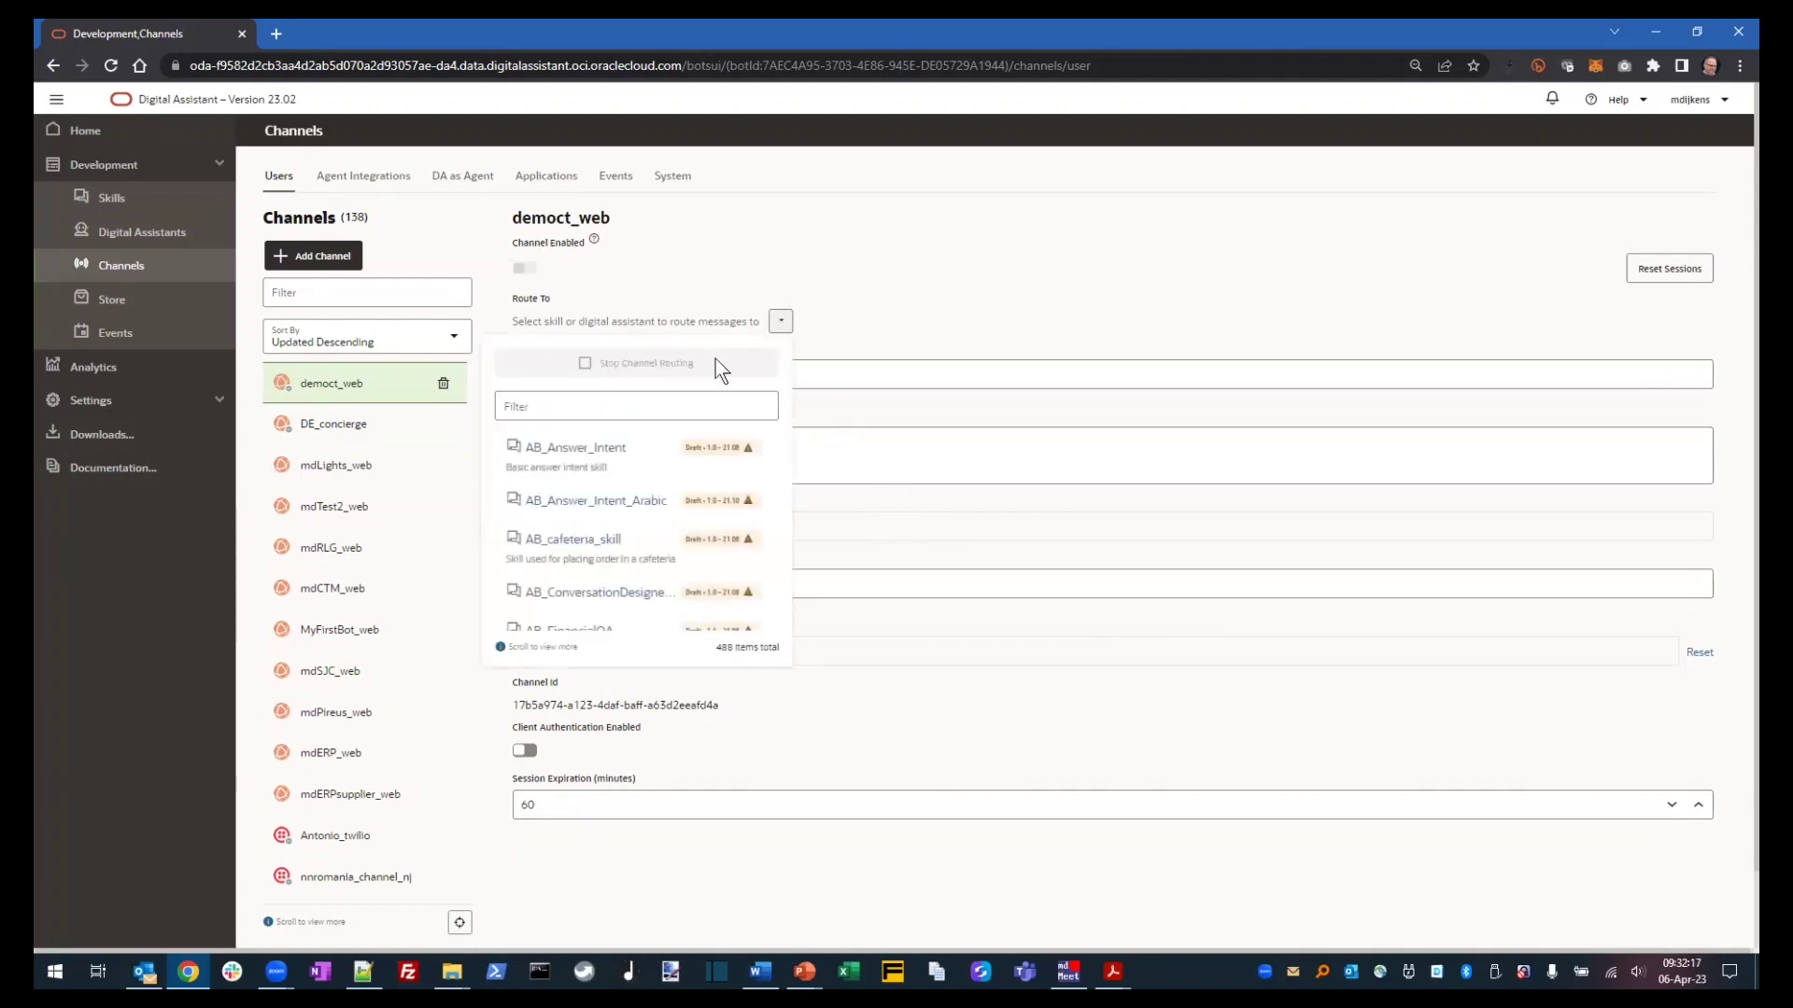
left_click(669, 403)
type("demo")
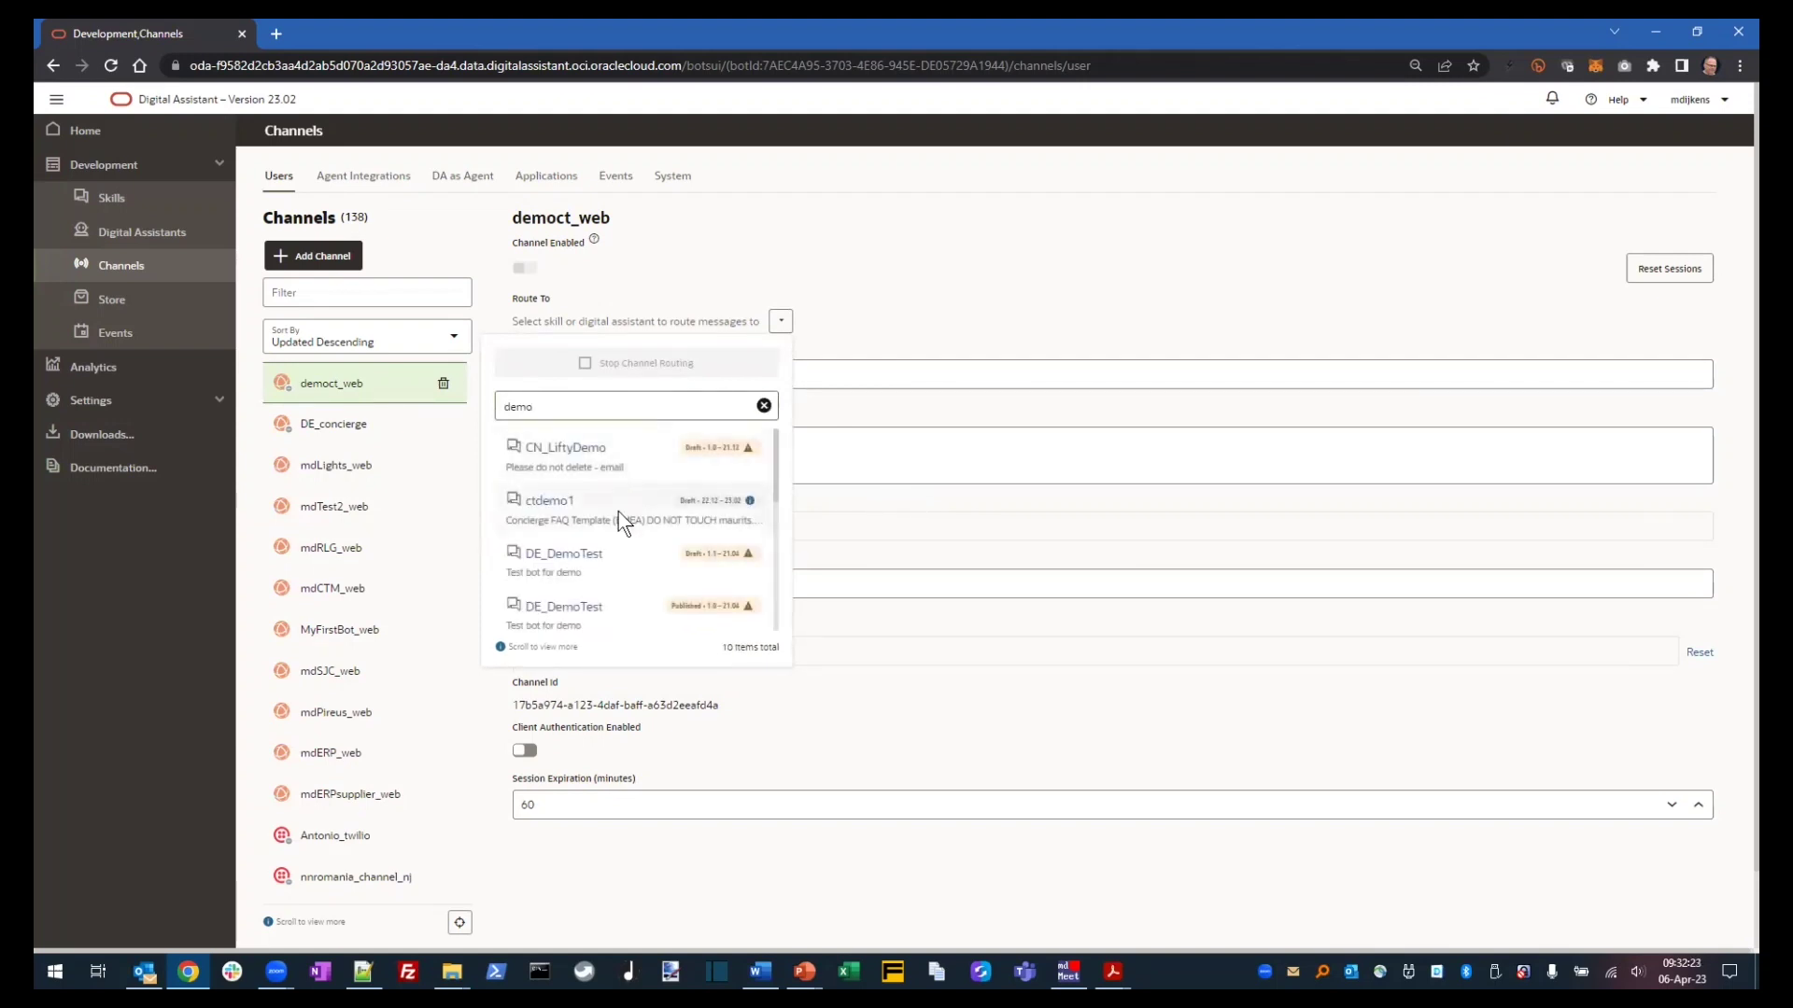
left_click(590, 506)
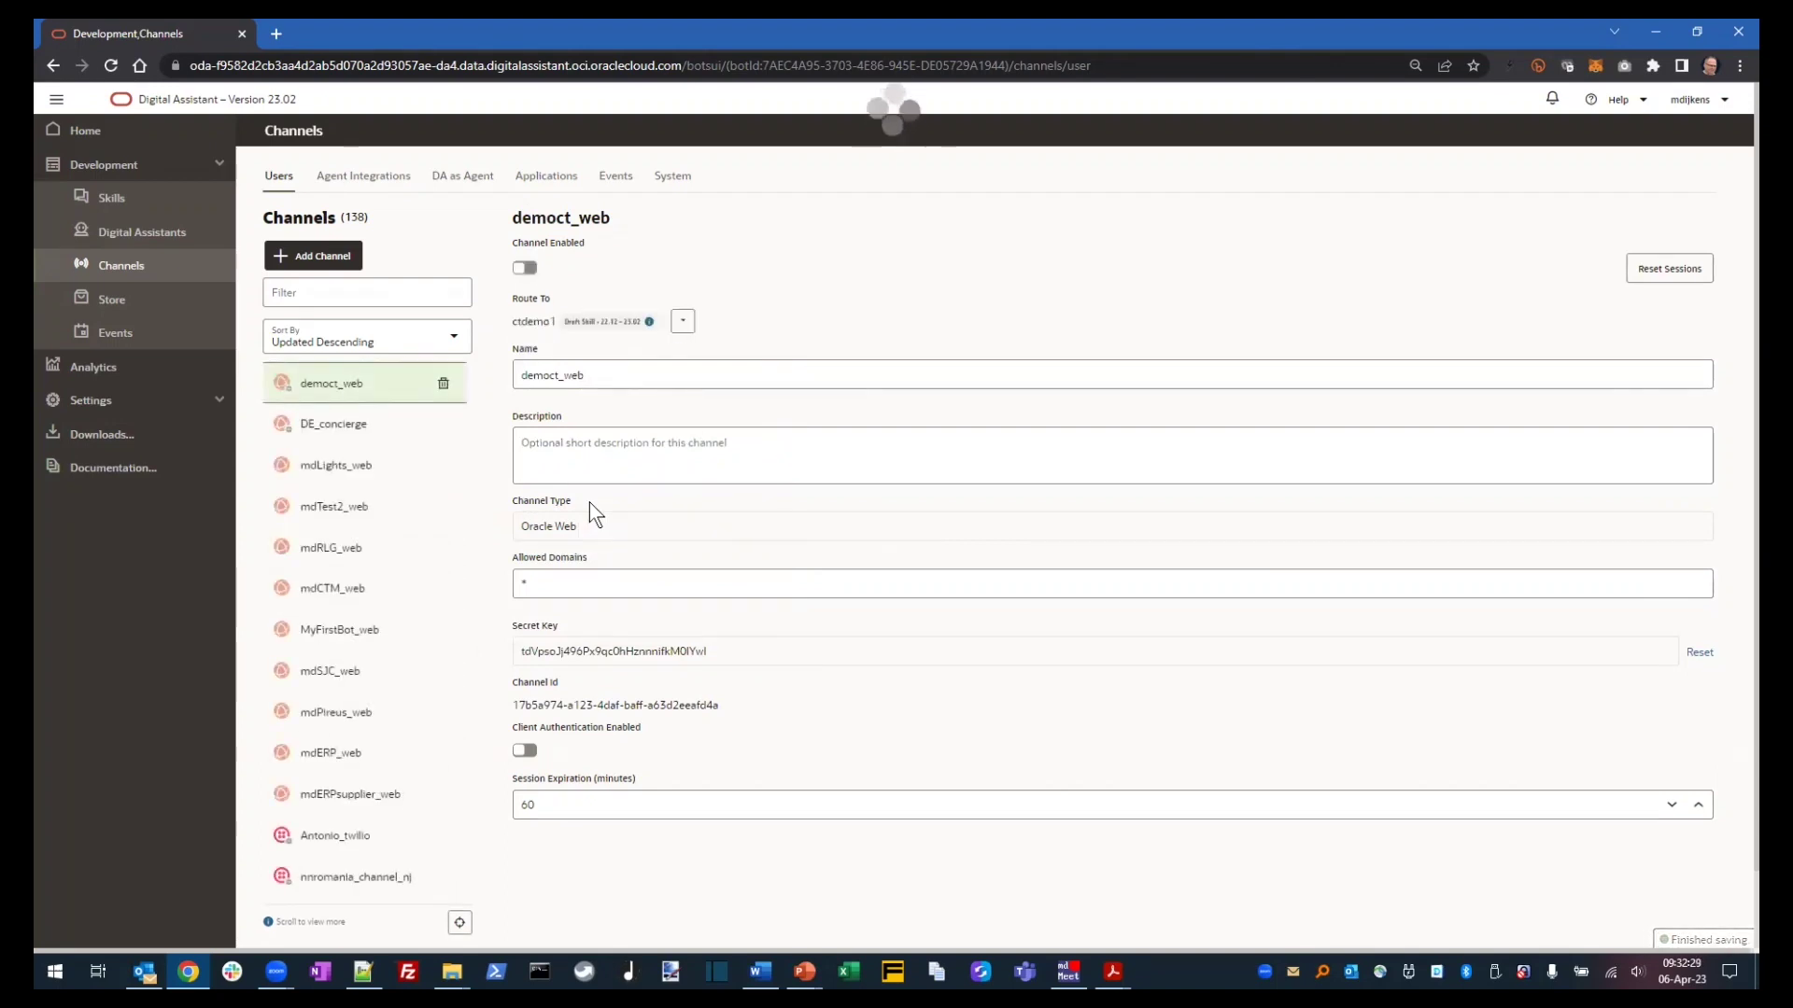
left_click(524, 268)
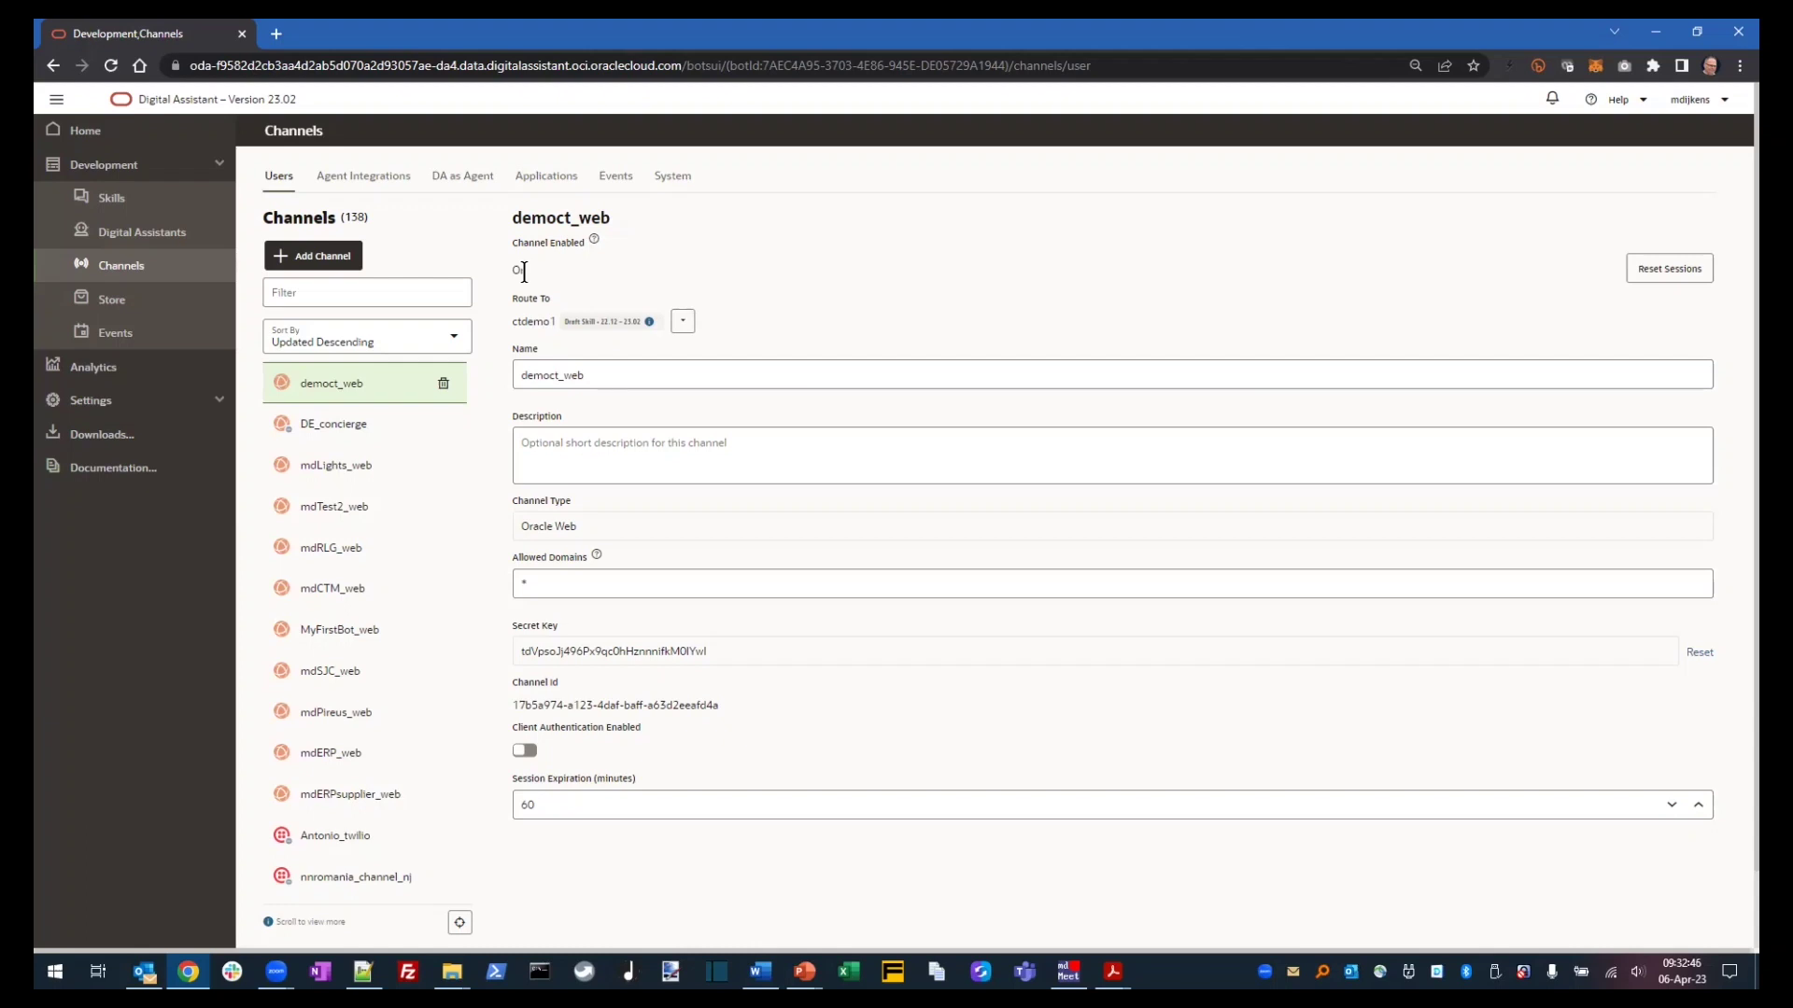
- Copy the channel ID of democt_web and paste it below the intent names in the Notepad++ note
left_click_drag(514, 707, 737, 702)
right_click(714, 704)
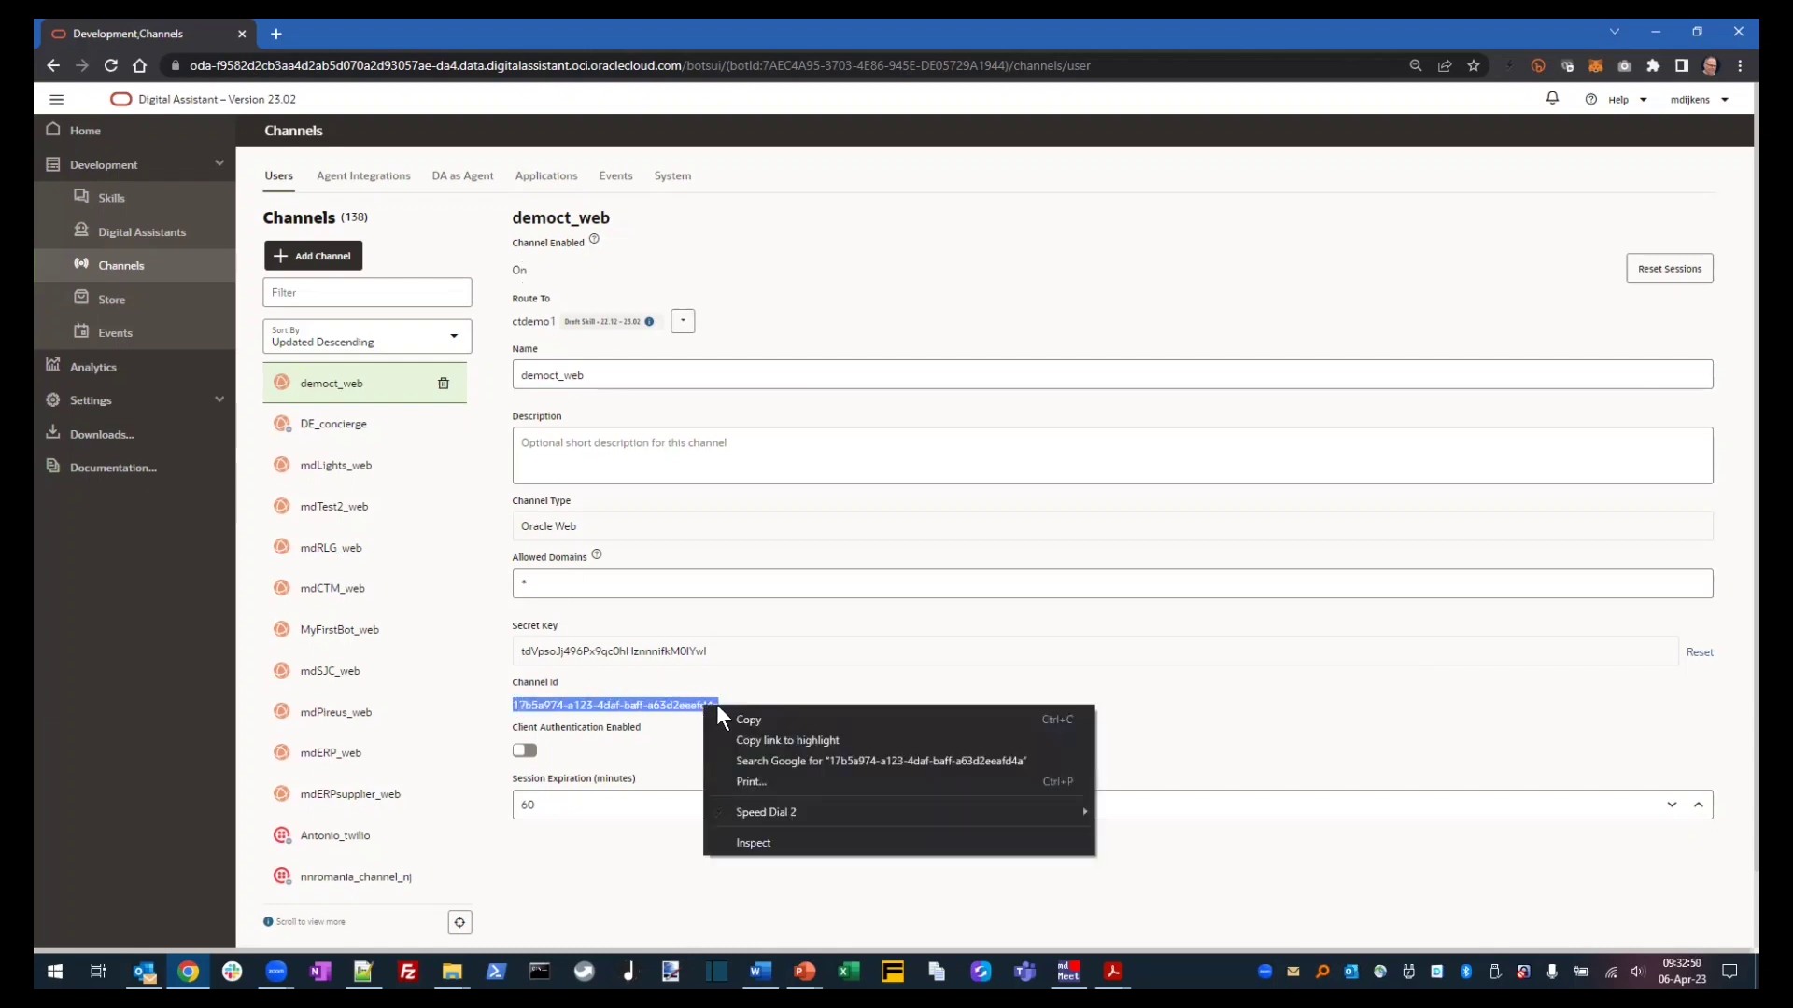
left_click(757, 717)
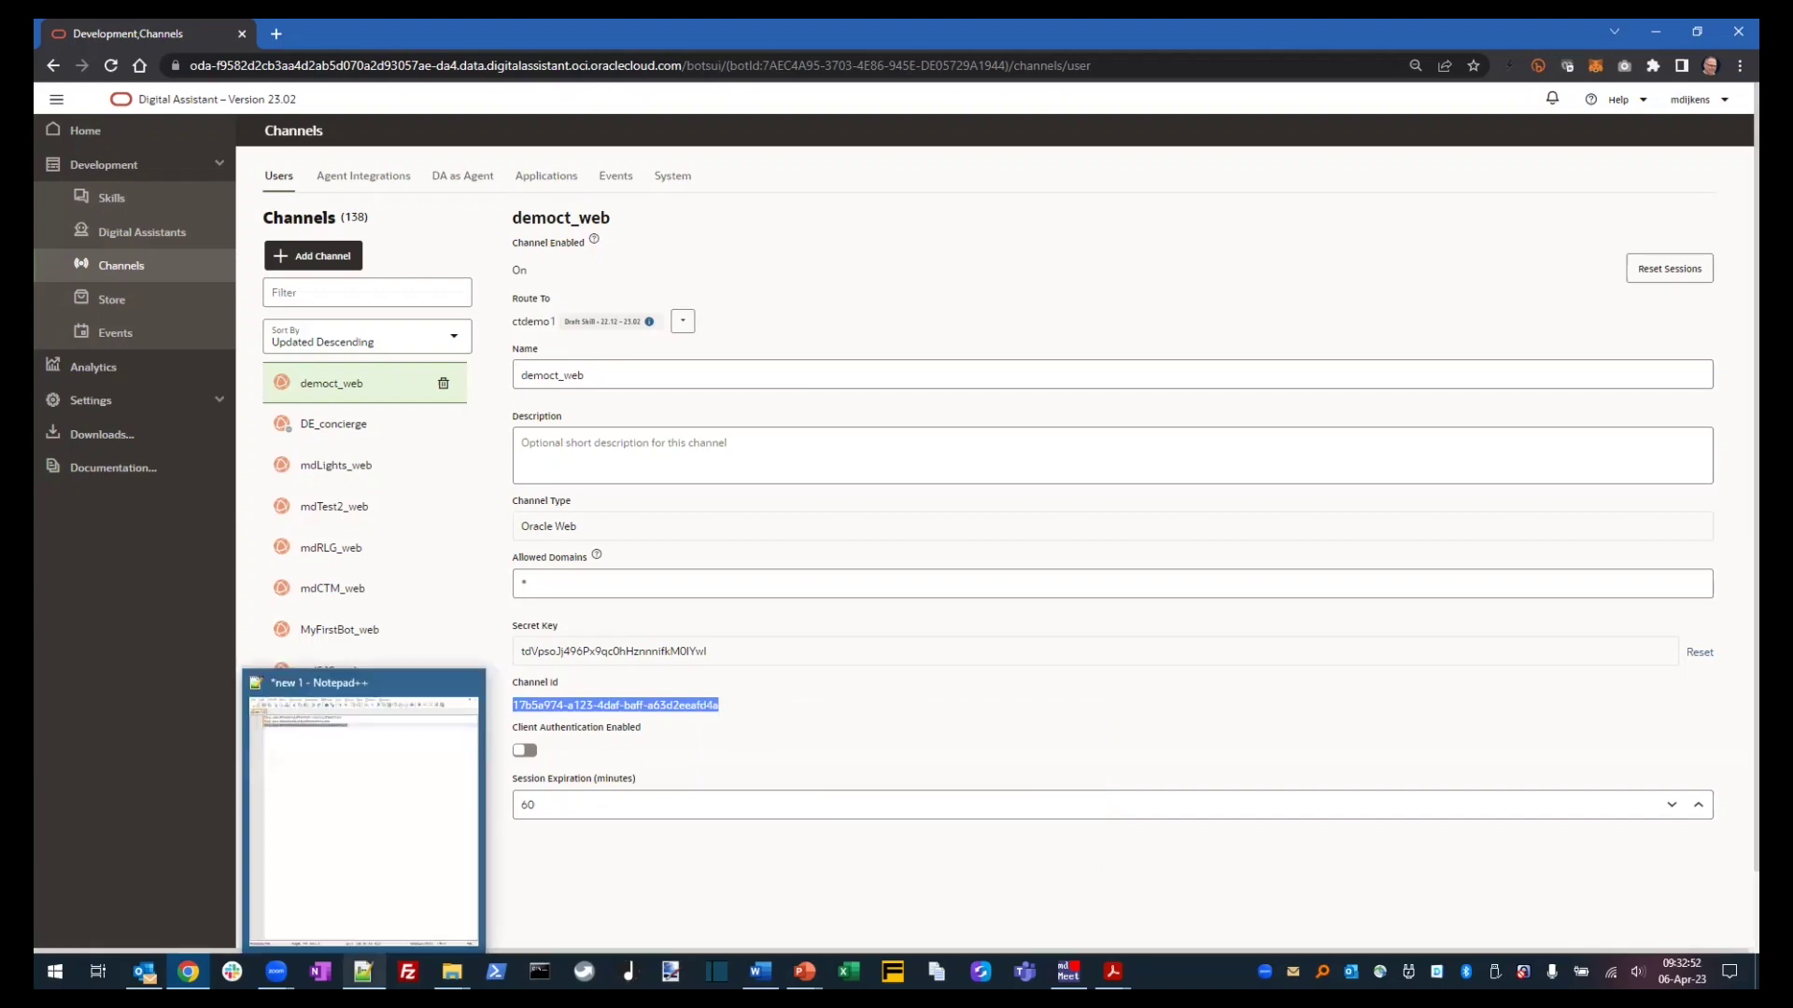
left_click(363, 972)
key("End")
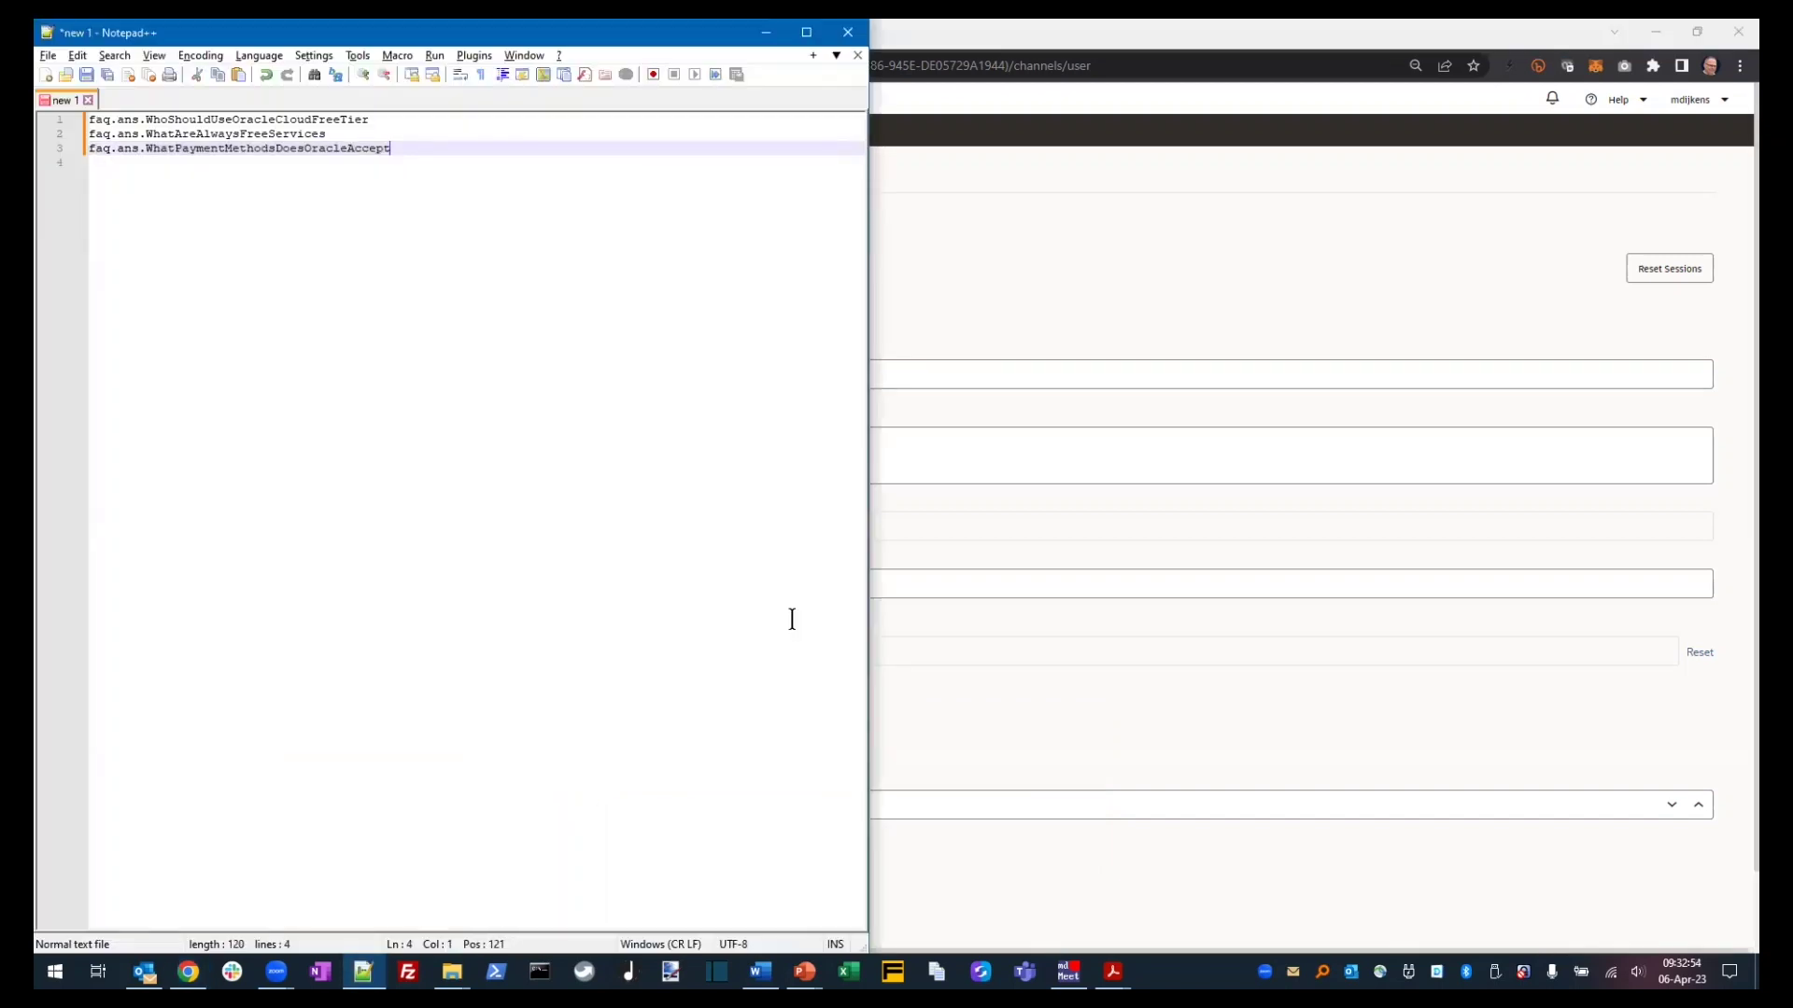
key("Return")
key("Return")
key("ctrl+v")
key("Return")
- Copy the Digital Assistant page address from Chrome under the channel ID in the note and delete everything after oraclecloud.com/
key("alt+Tab")
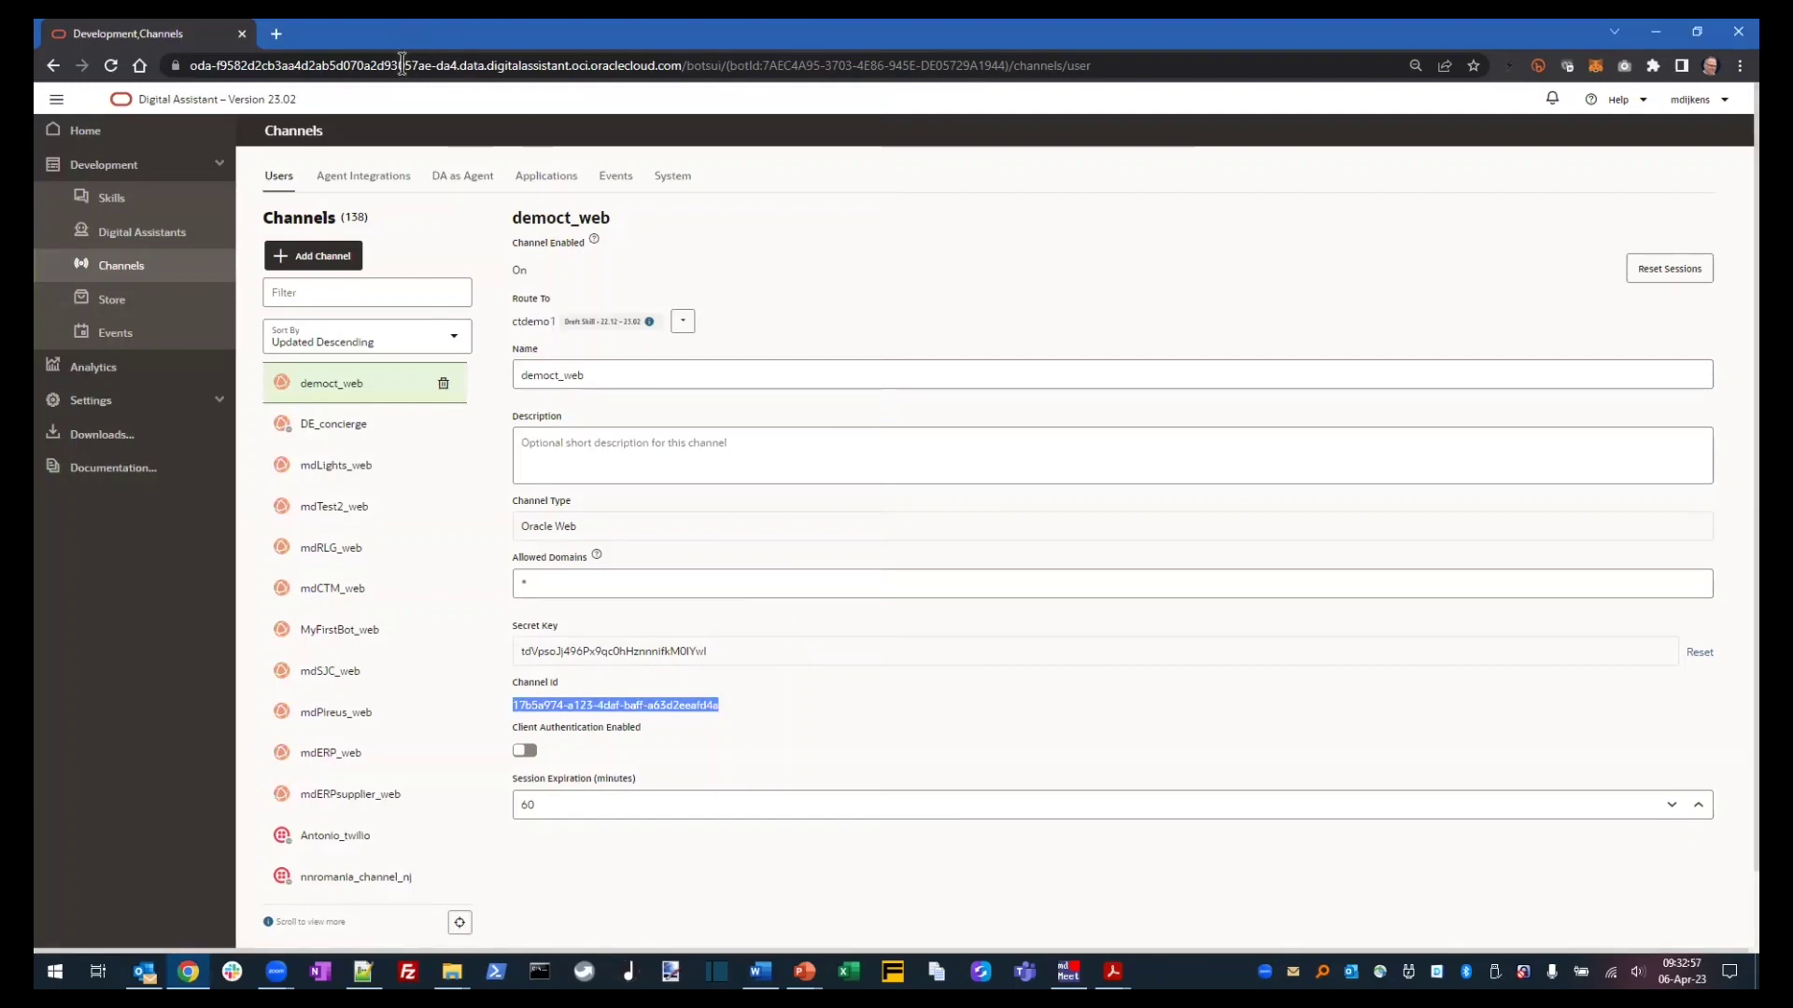
left_click(266, 67)
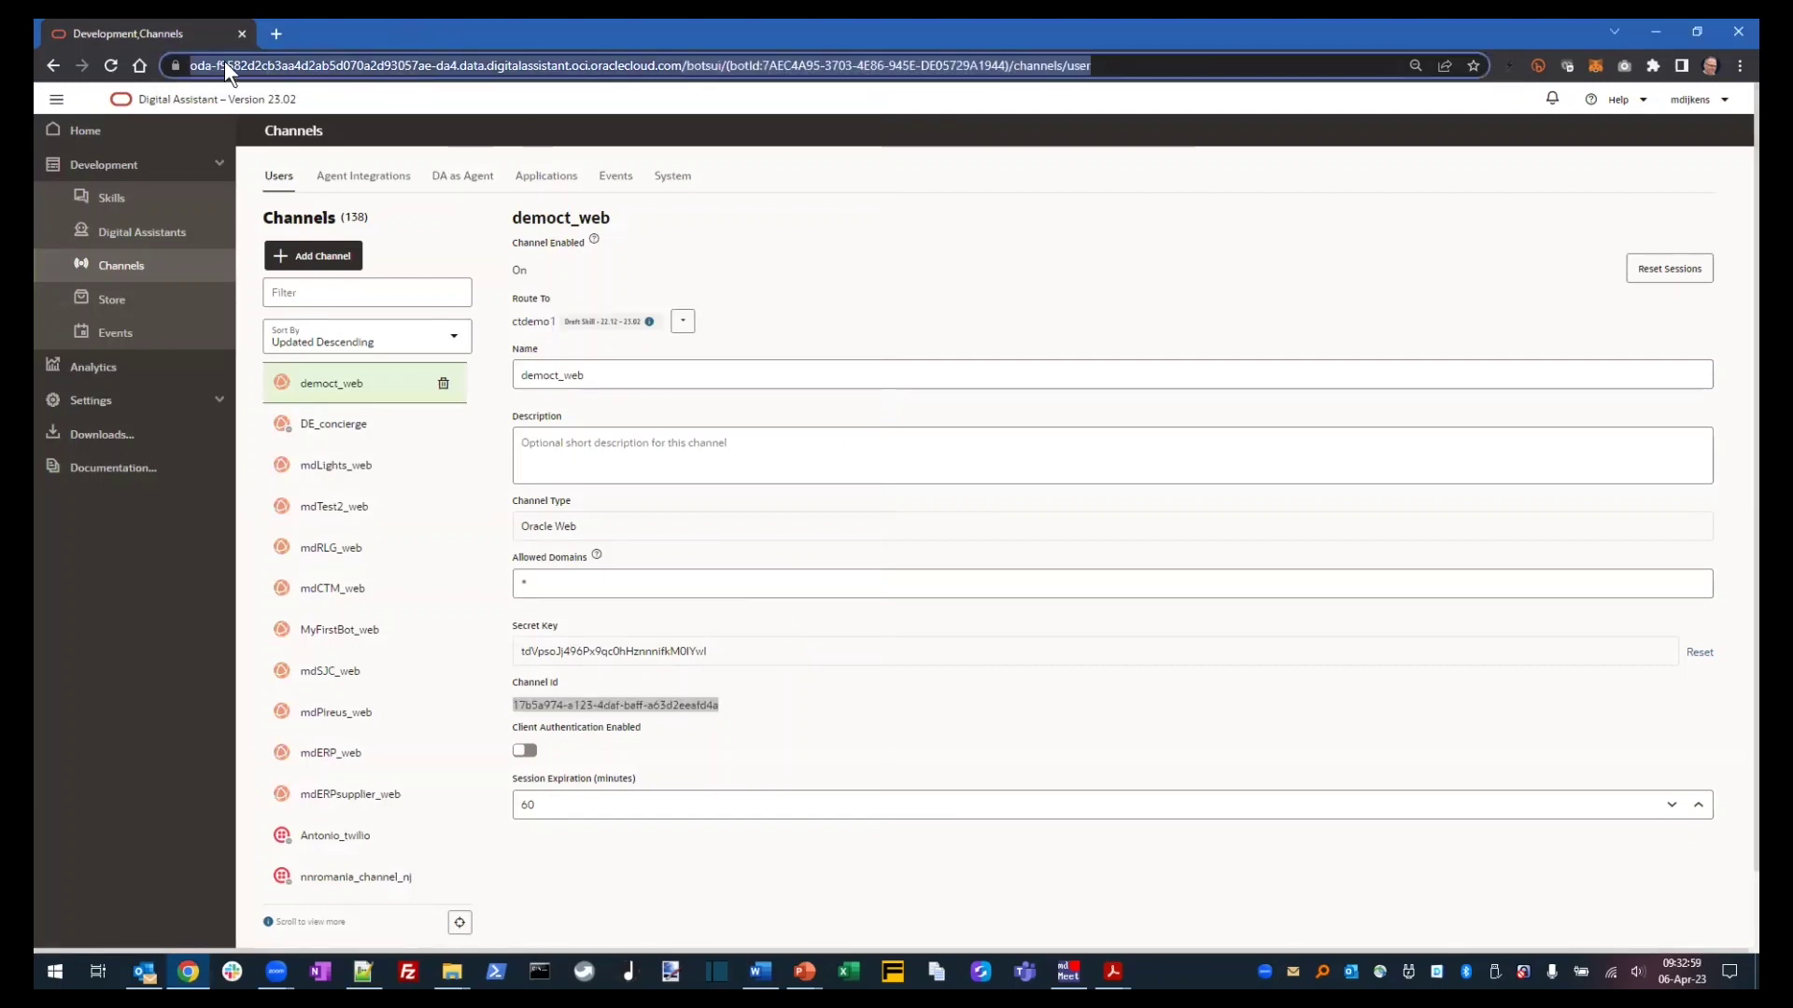
key("alt+Tab")
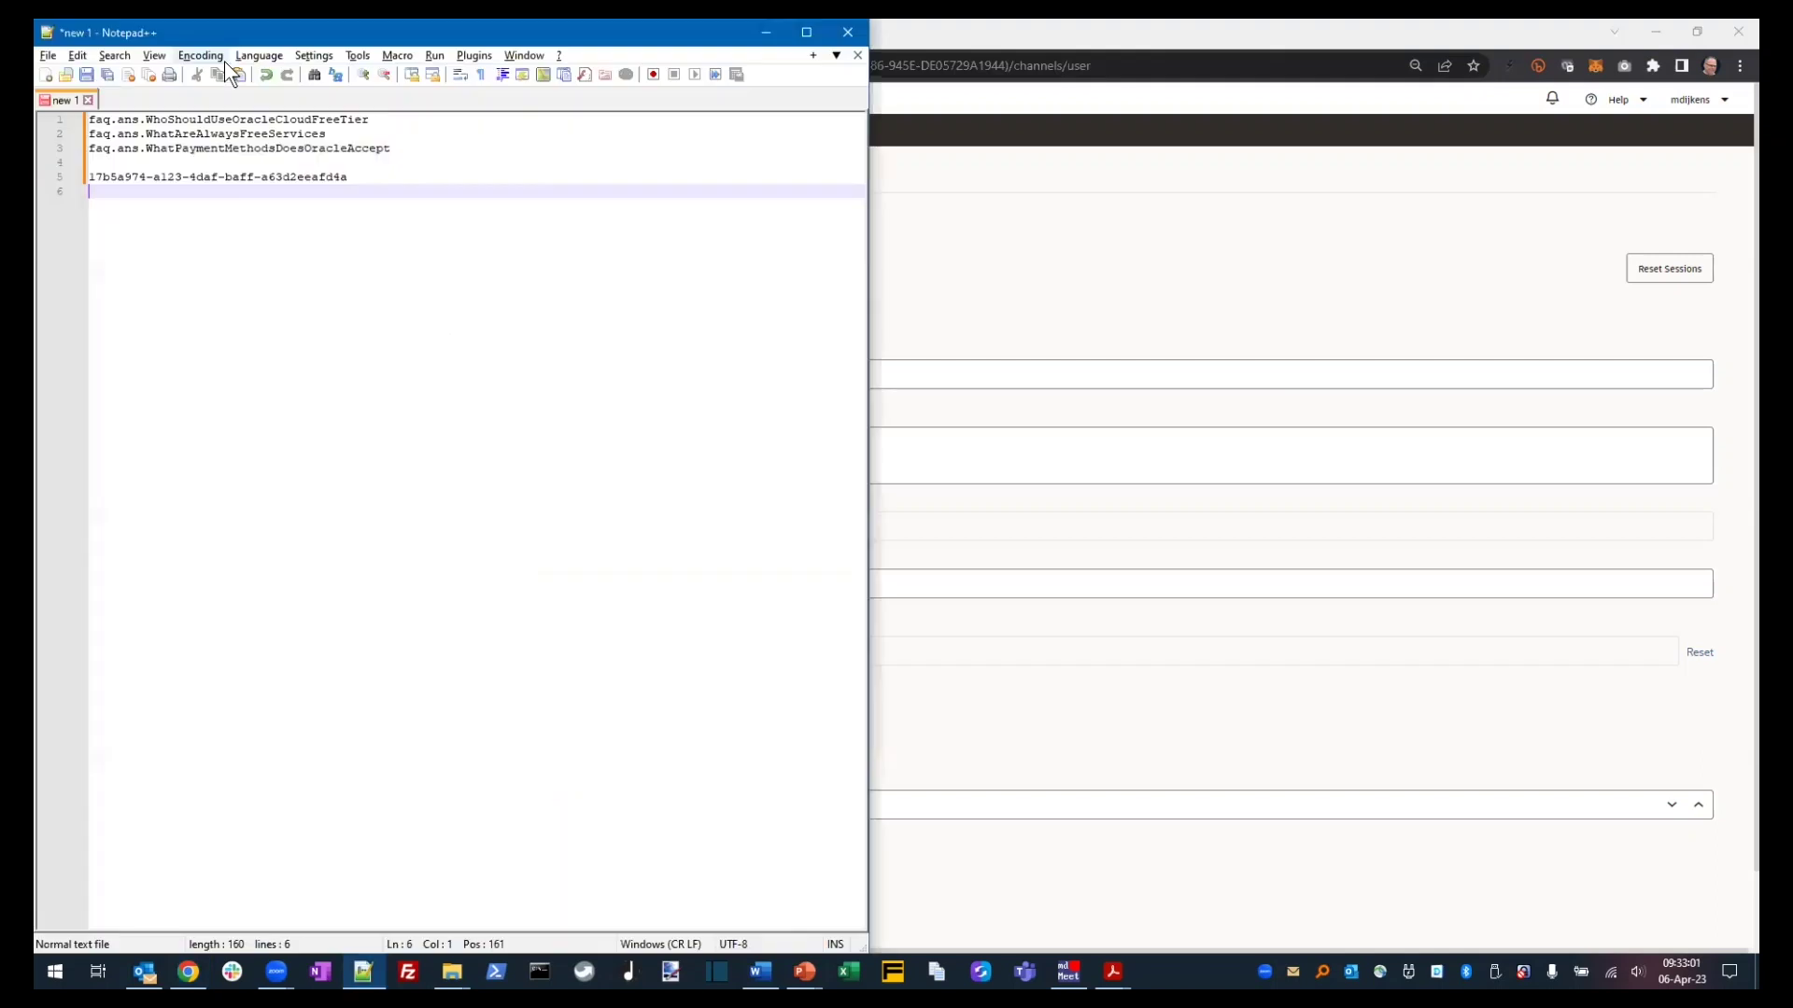
key("ctrl+v")
key("shift+Left")
key("shift+Left")
key("shift+Left")
key("shift+Left")
key("shift+Left")
key("shift+Left")
key("shift+Left")
key("shift+Left")
key("shift+Left")
key("shift+Left")
key("shift+Left")
key("shift+Left")
key("shift+Left")
key("shift+Left")
key("shift+Left")
key("shift+Left")
key("shift+Left")
key("shift+Left")
key("shift+Left")
key("shift+Left")
key("shift+Left")
key("shift+Left")
key("shift+Left")
key("shift+Left")
key("shift+Left")
key("shift+Left")
key("shift+Left")
key("shift+Left")
key("shift+Left")
key("shift+Left")
key("shift+Left")
key("shift+Left")
key("shift+Left")
key("shift+Left")
key("shift+Left")
key("shift+Left")
key("shift+Left")
key("shift+Left")
key("shift+Left")
key("shift+Left")
key("BackSpace")
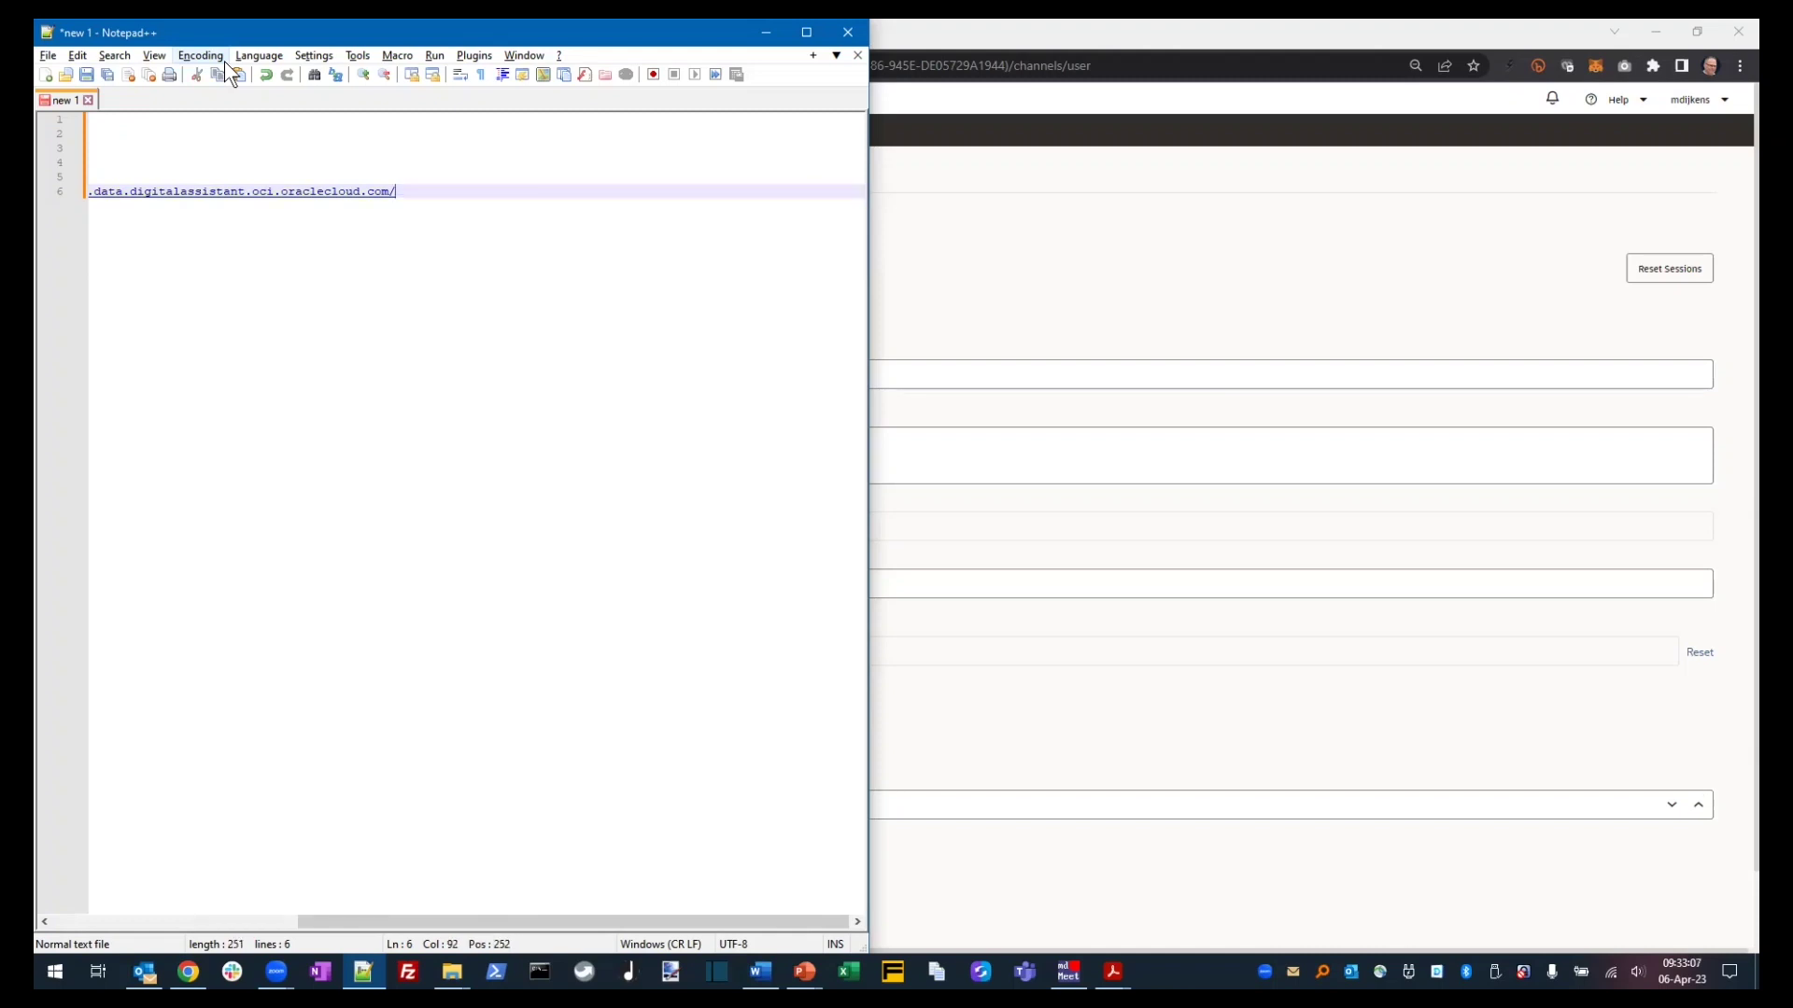
key("Home")
key("Delete")
key("Delete")
key("Delete")
key("Delete")
key("Delete")
key("Delete")
key("Delete")
key("Delete")
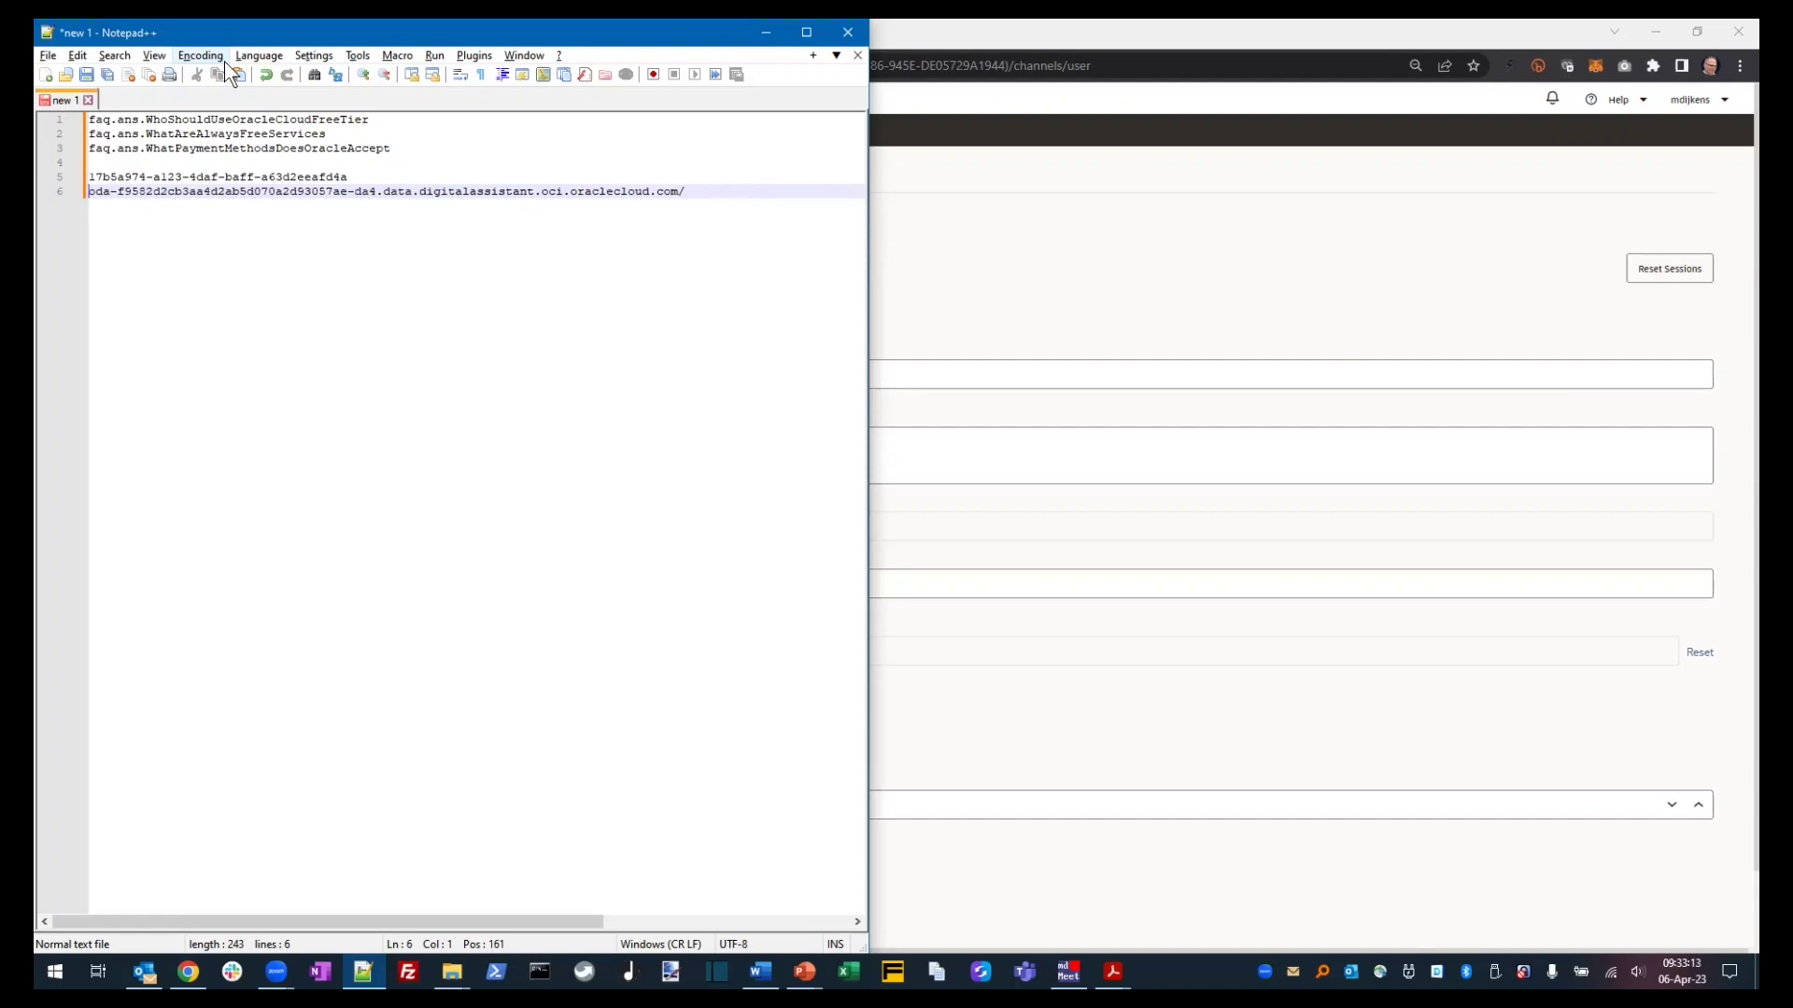
key("Up")
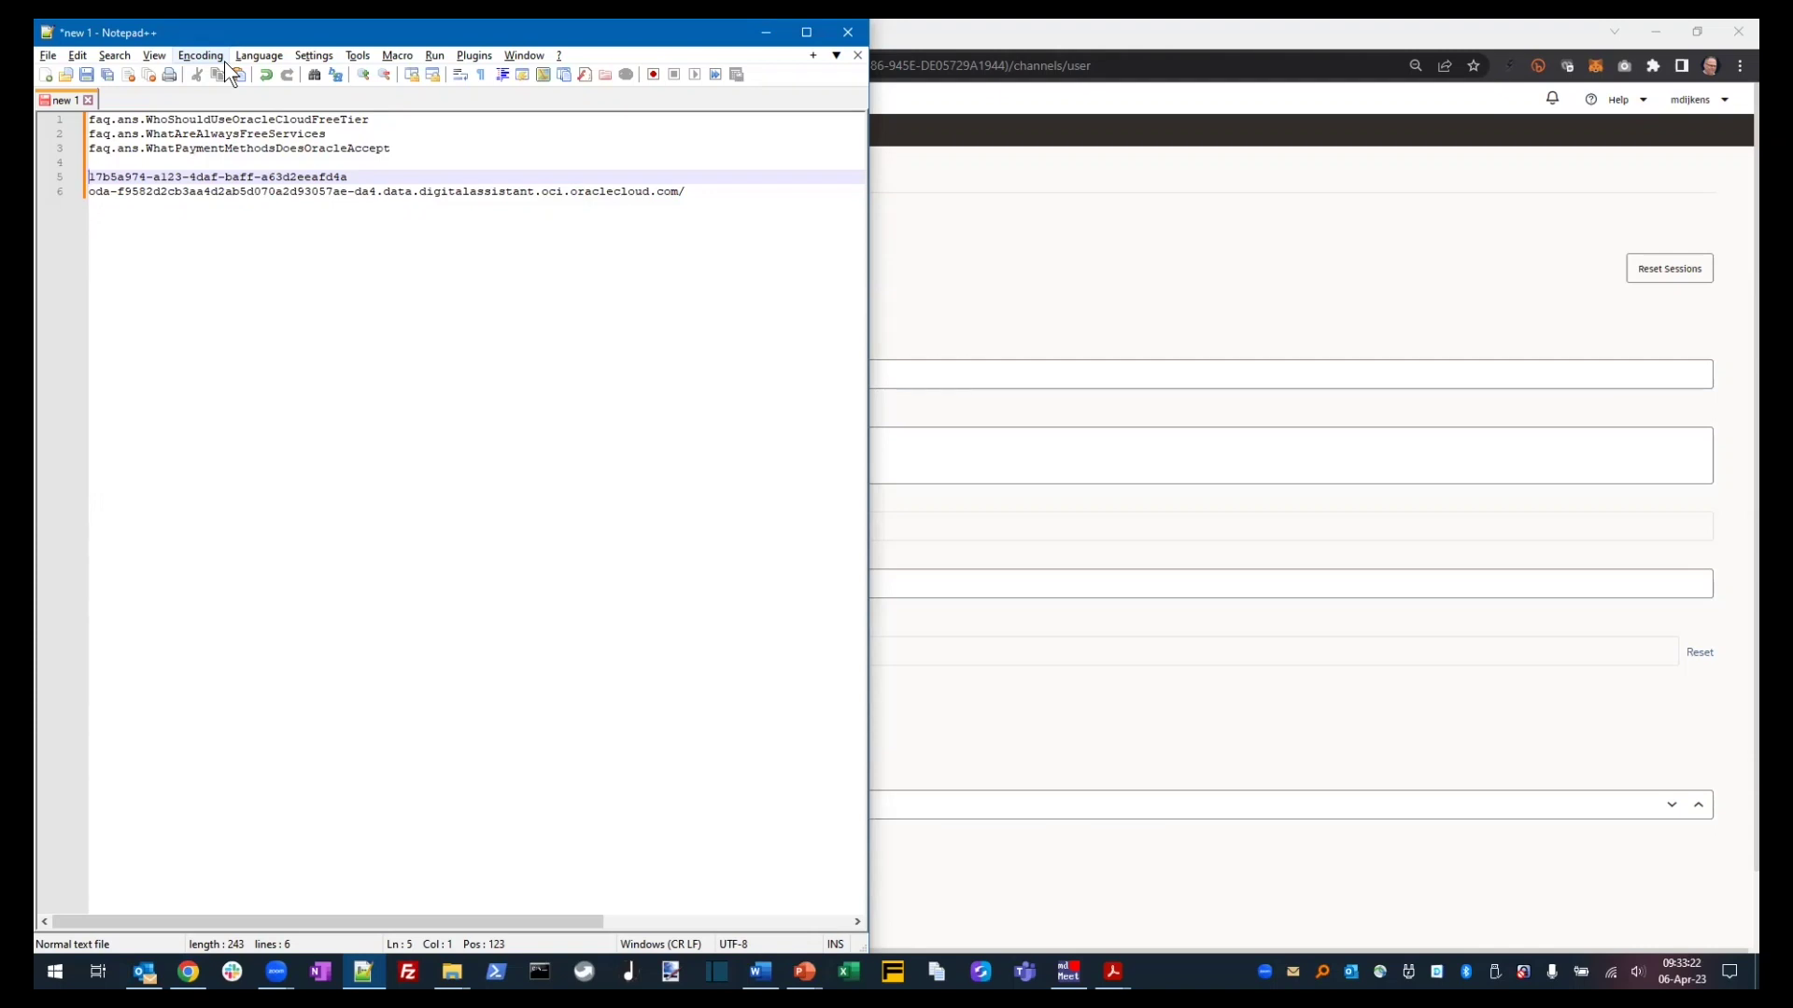
- Switch to File Explorer, extract web.zip in the ConciergeTemplate folder to a web folder and open its index.html
key("alt+Tab")
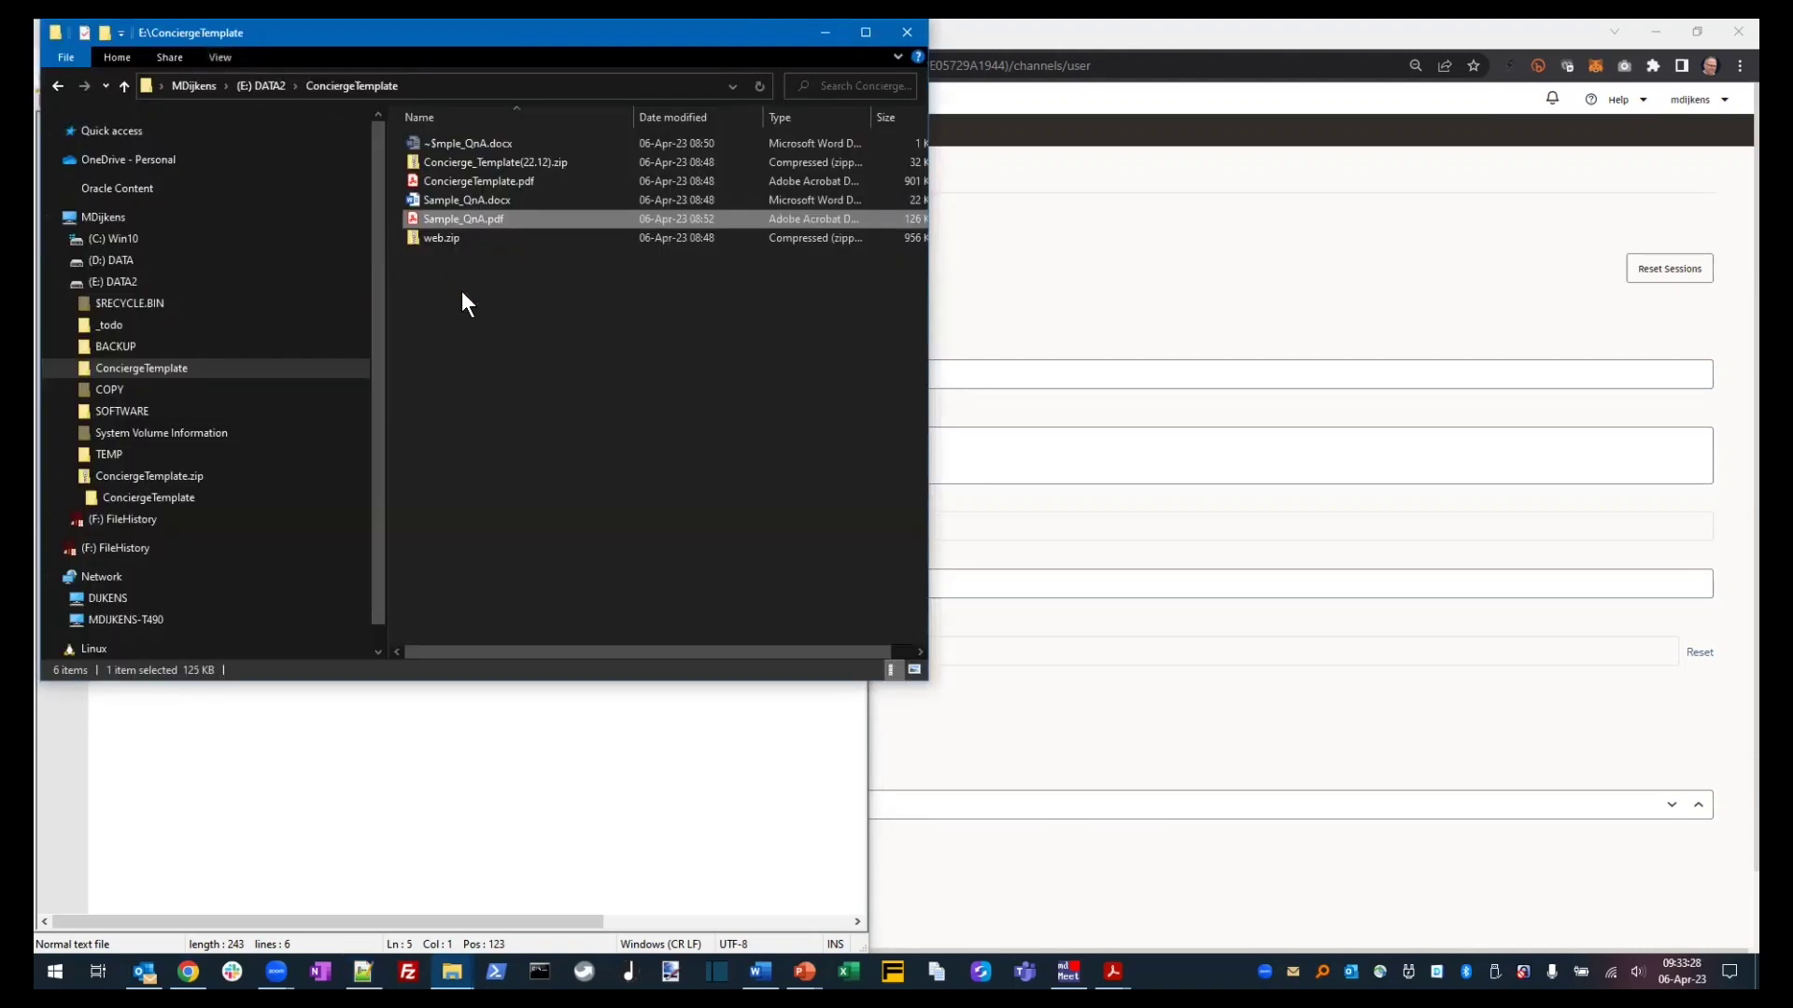
right_click(446, 241)
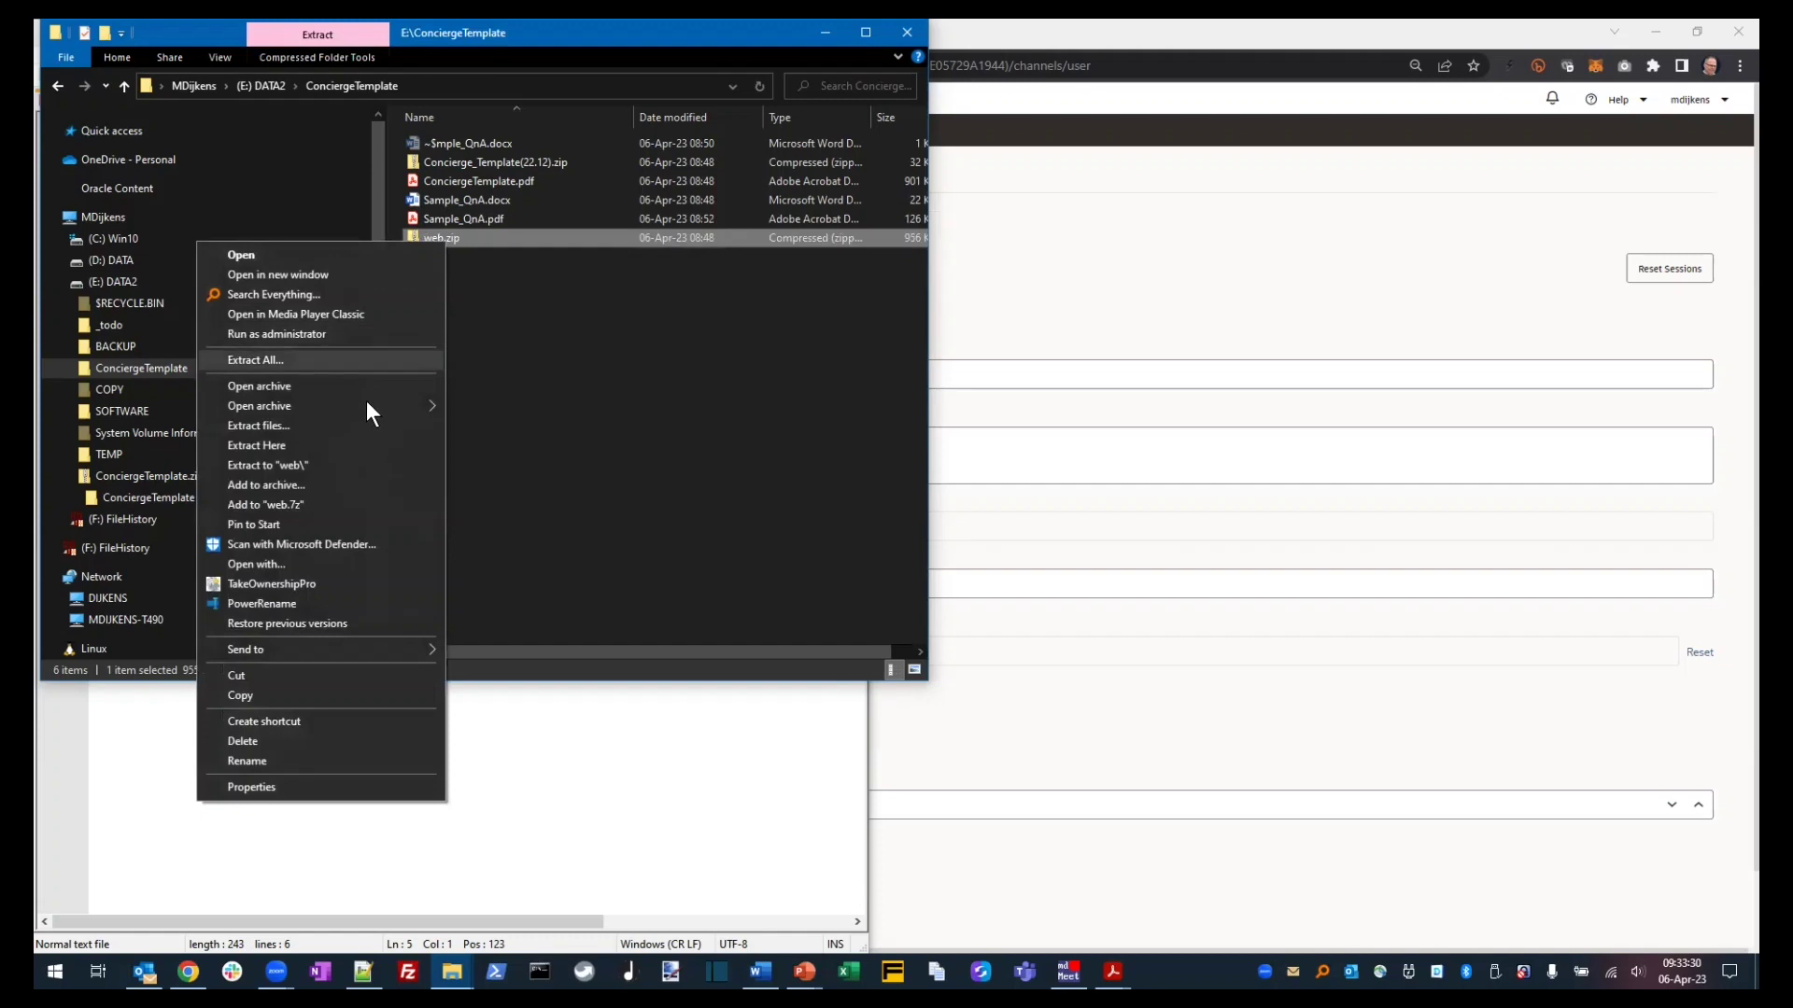
left_click(358, 464)
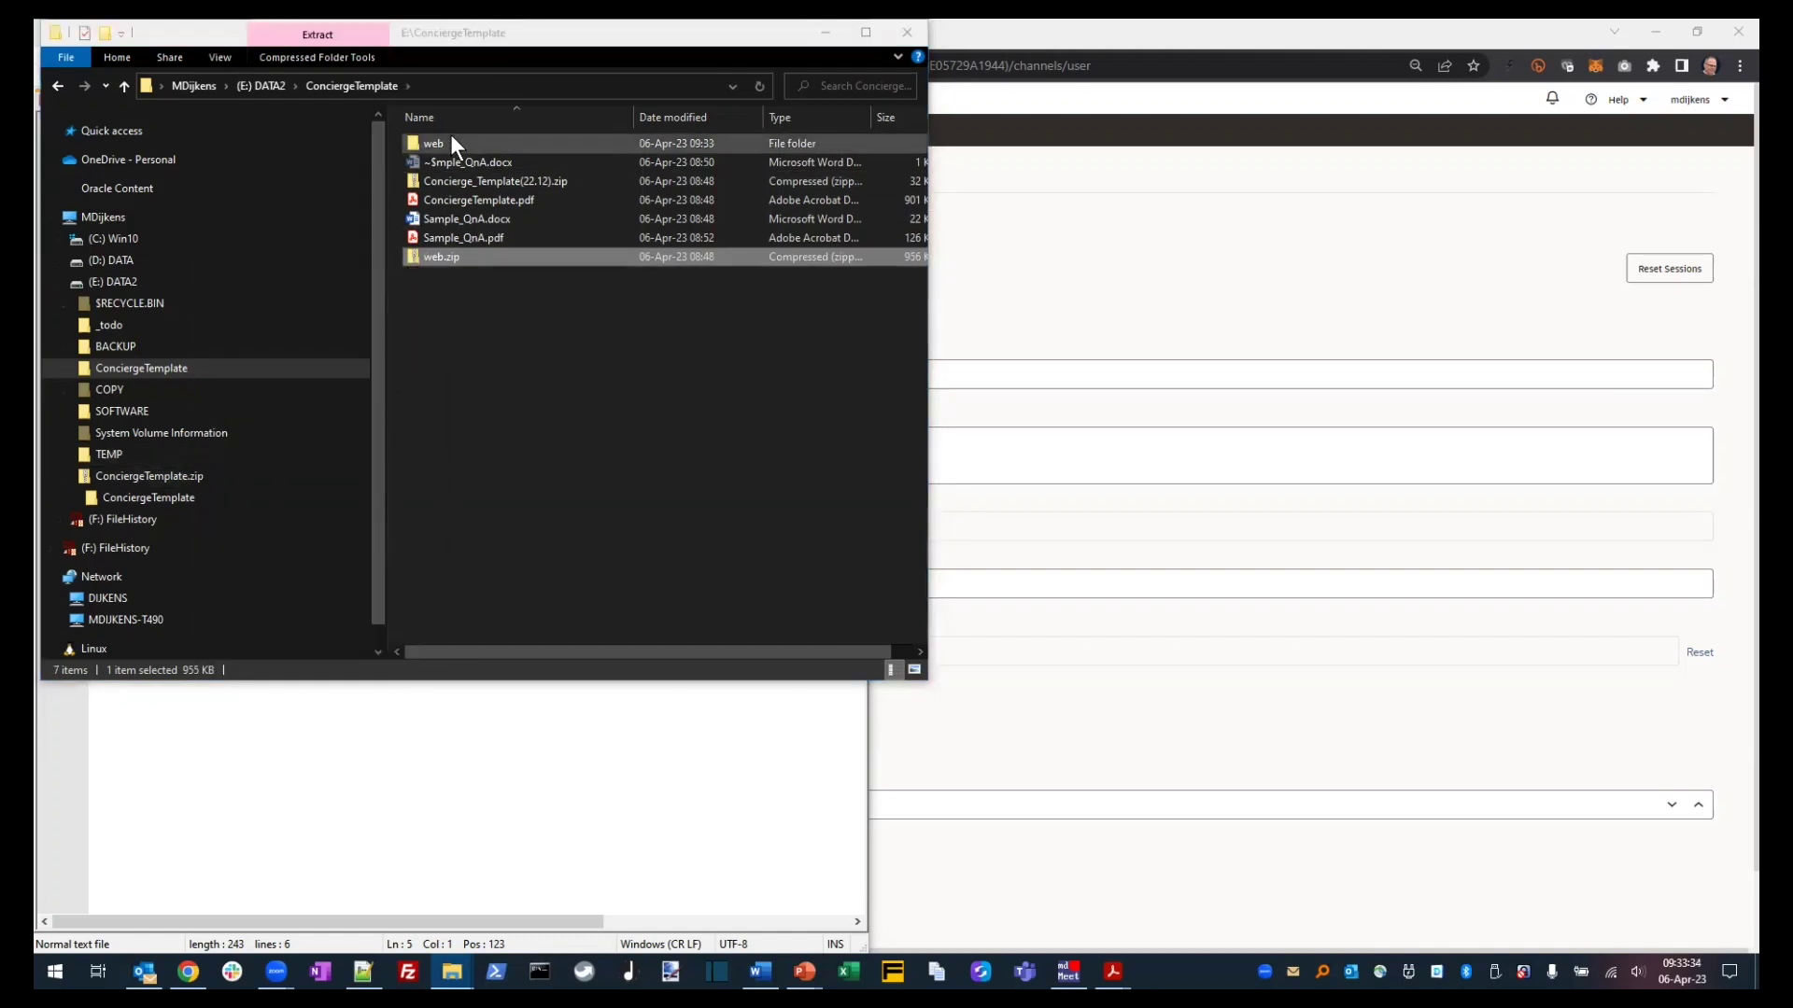
double_click(450, 140)
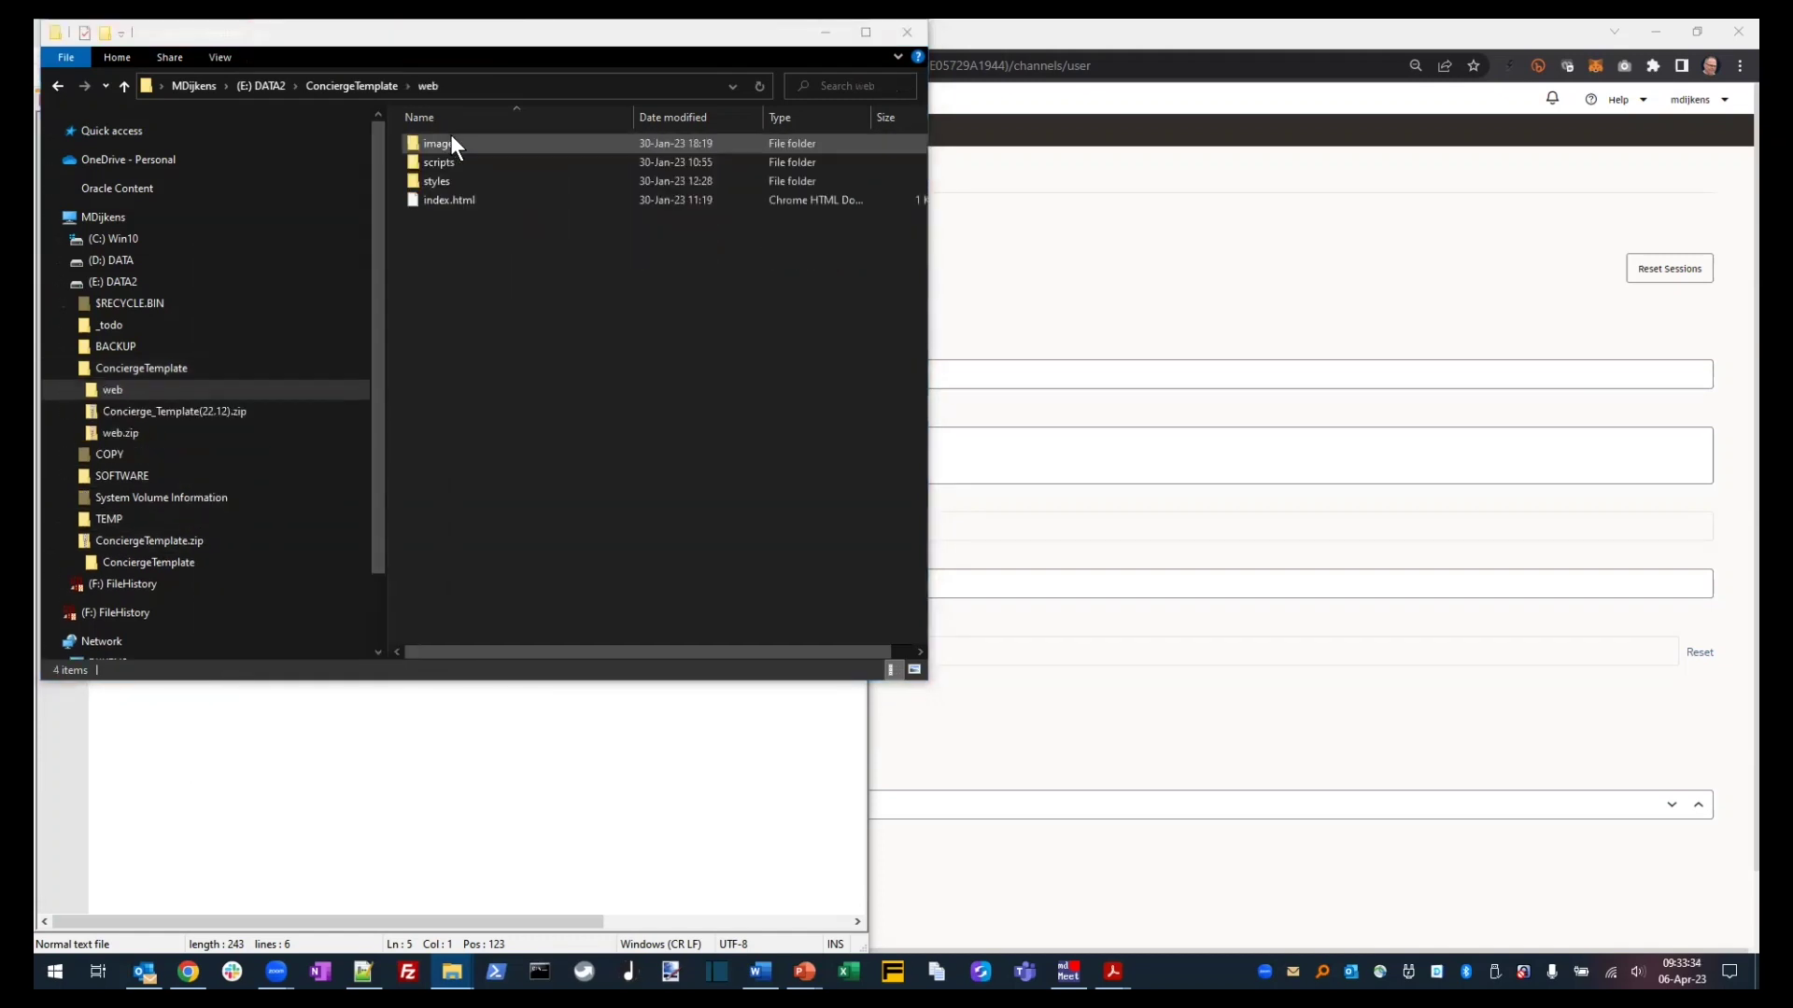
double_click(457, 199)
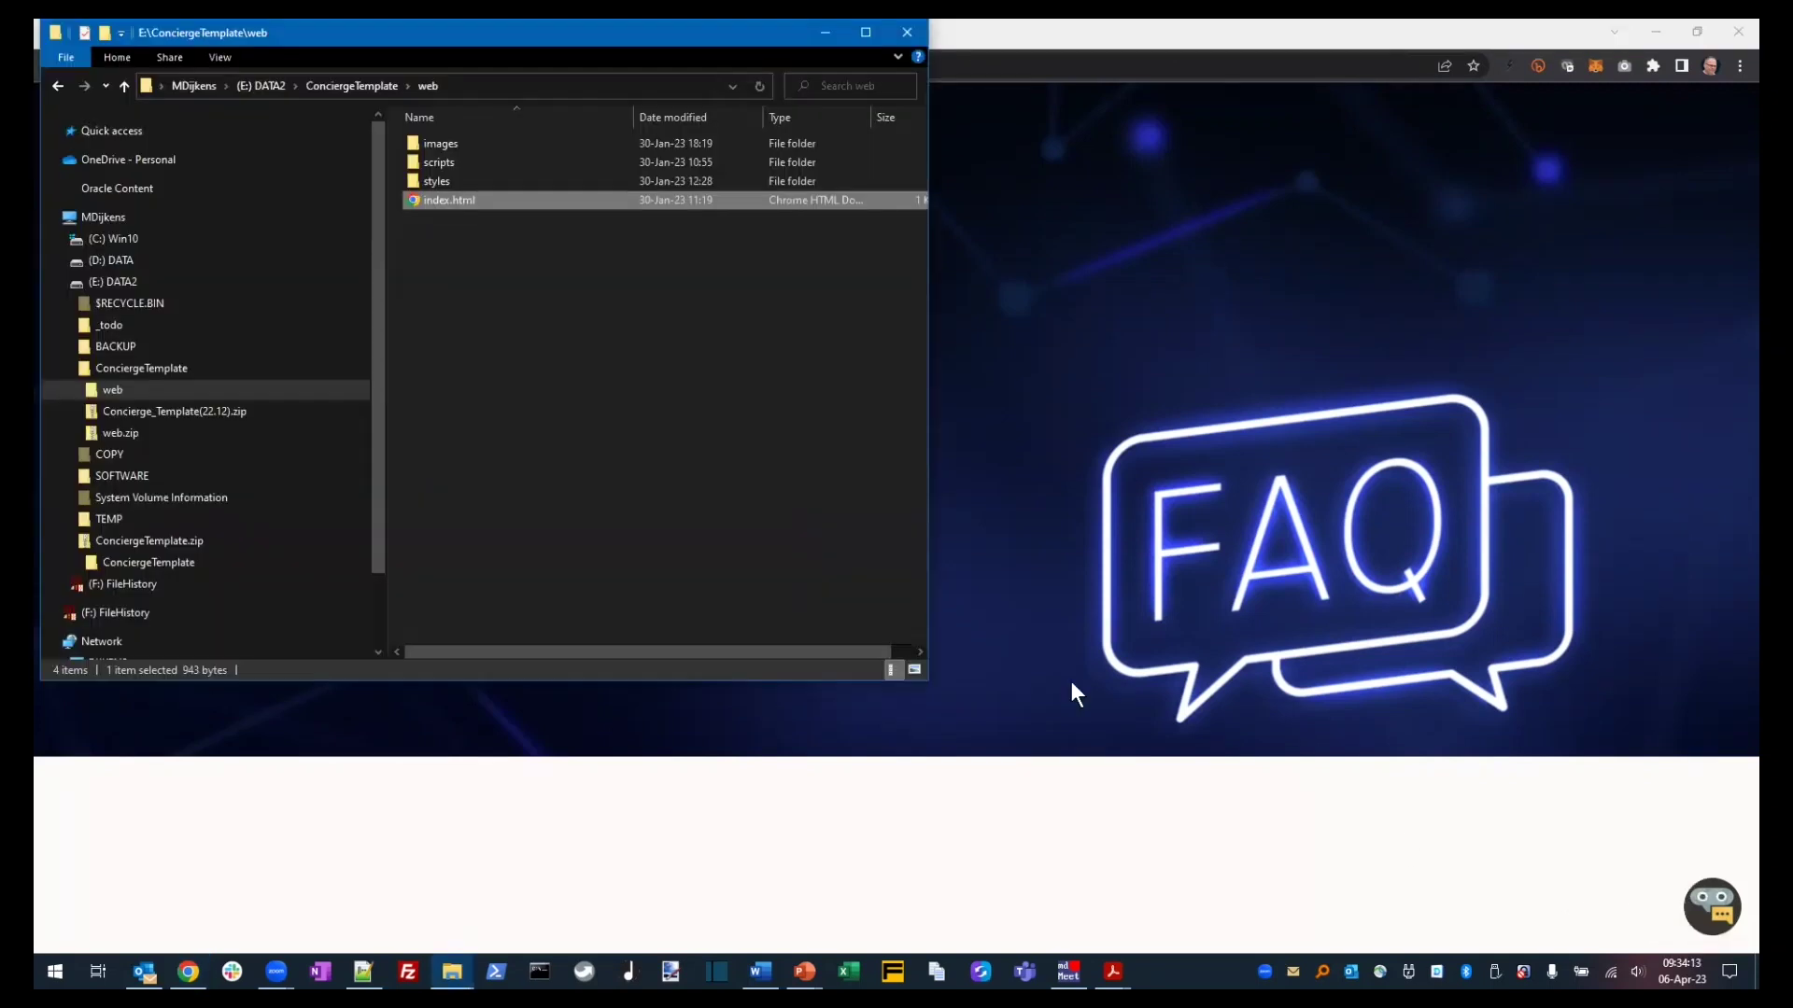
- Open concierge.js from the web page's scripts folder in Notepad++
double_click(463, 164)
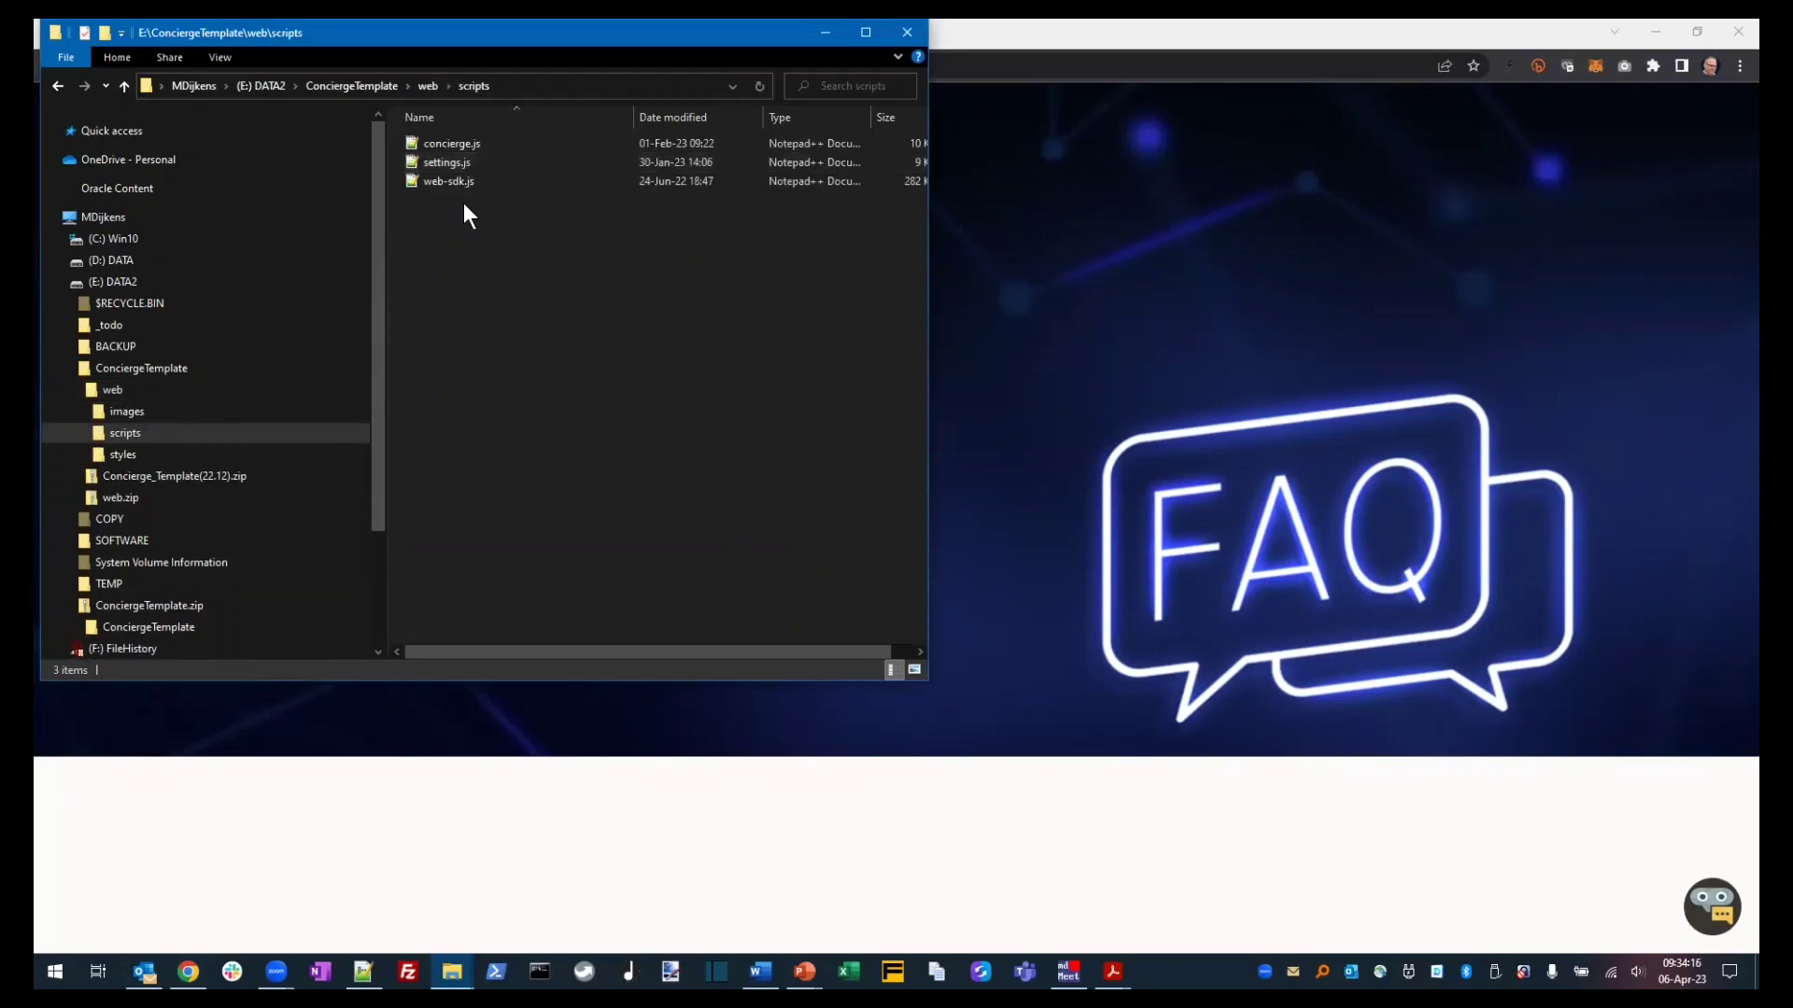
left_click(454, 146)
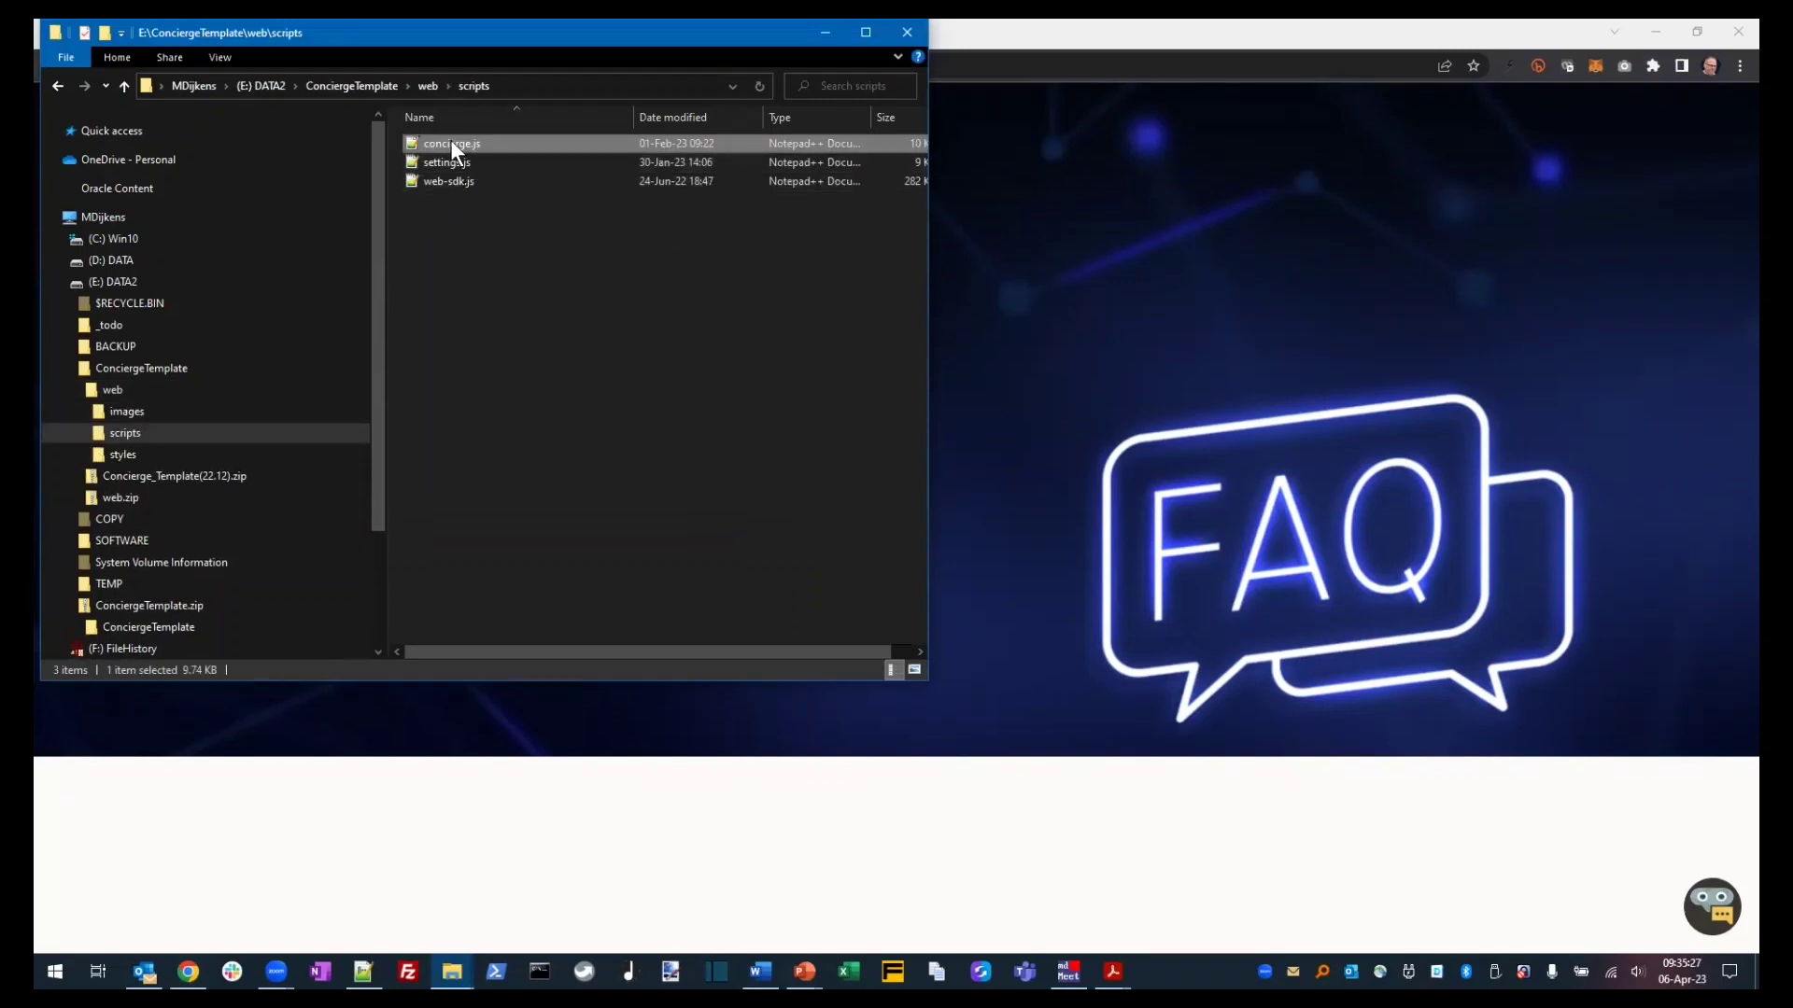
right_click(450, 140)
mouse_move(407, 325)
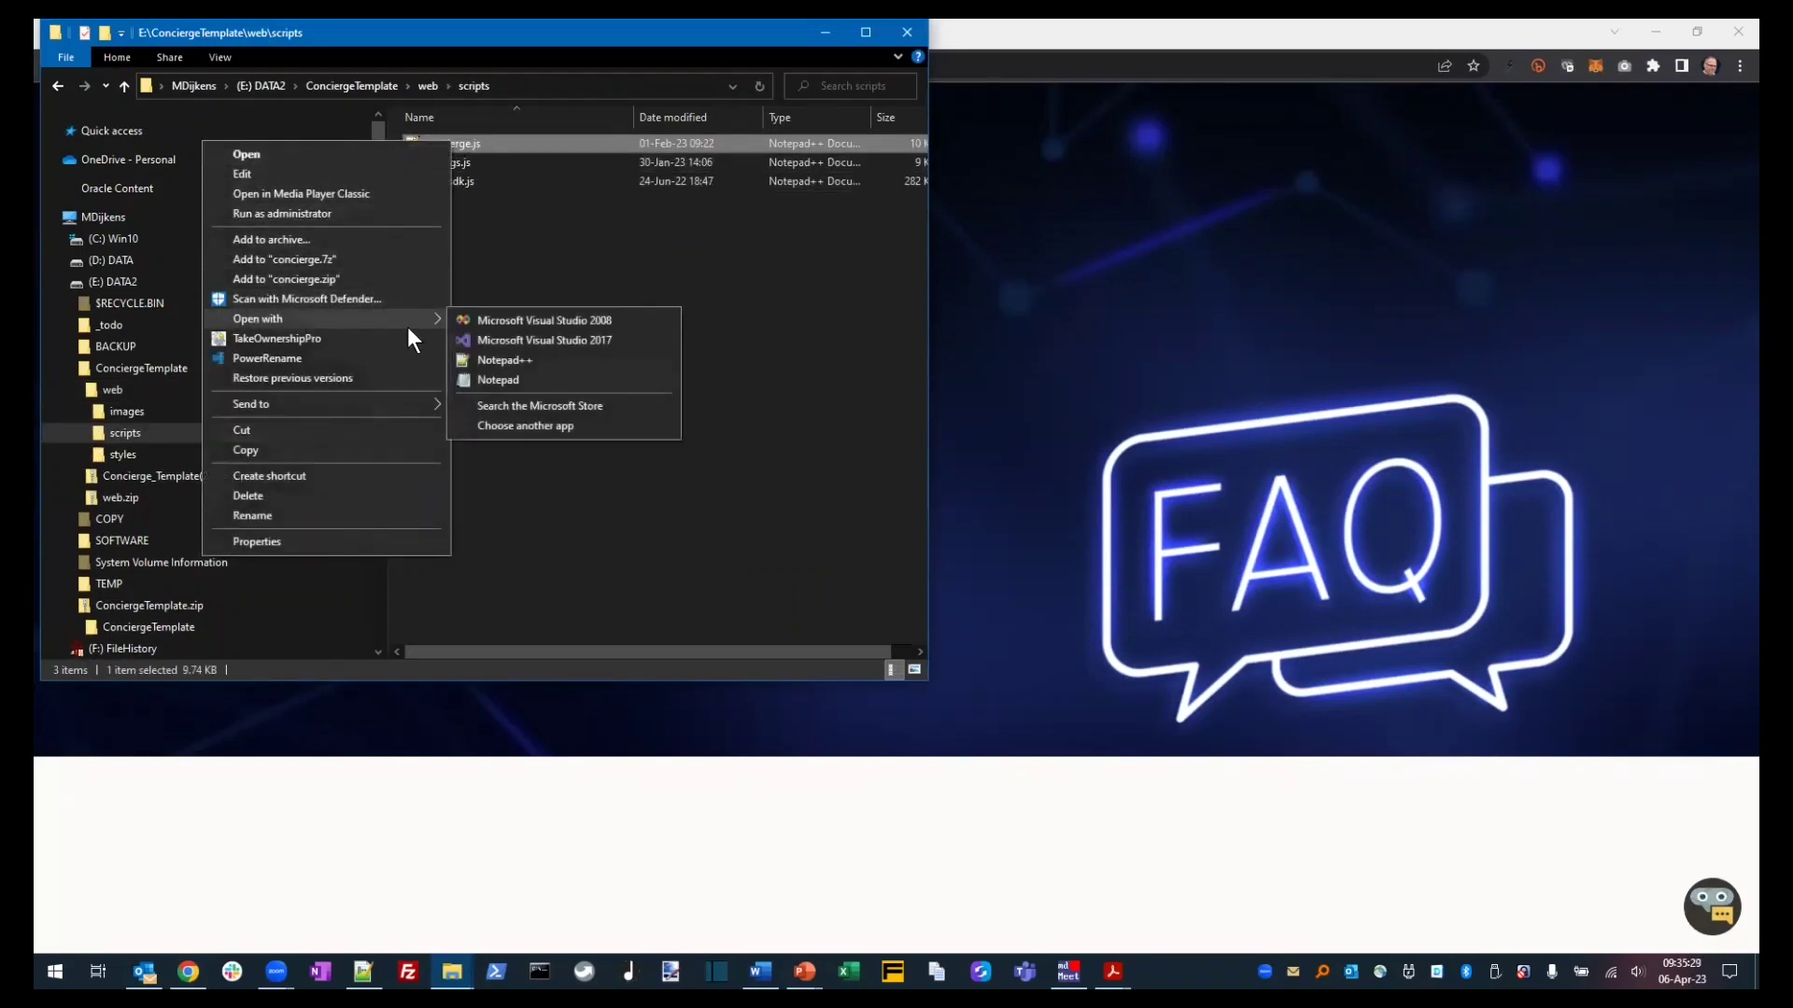
left_click(519, 362)
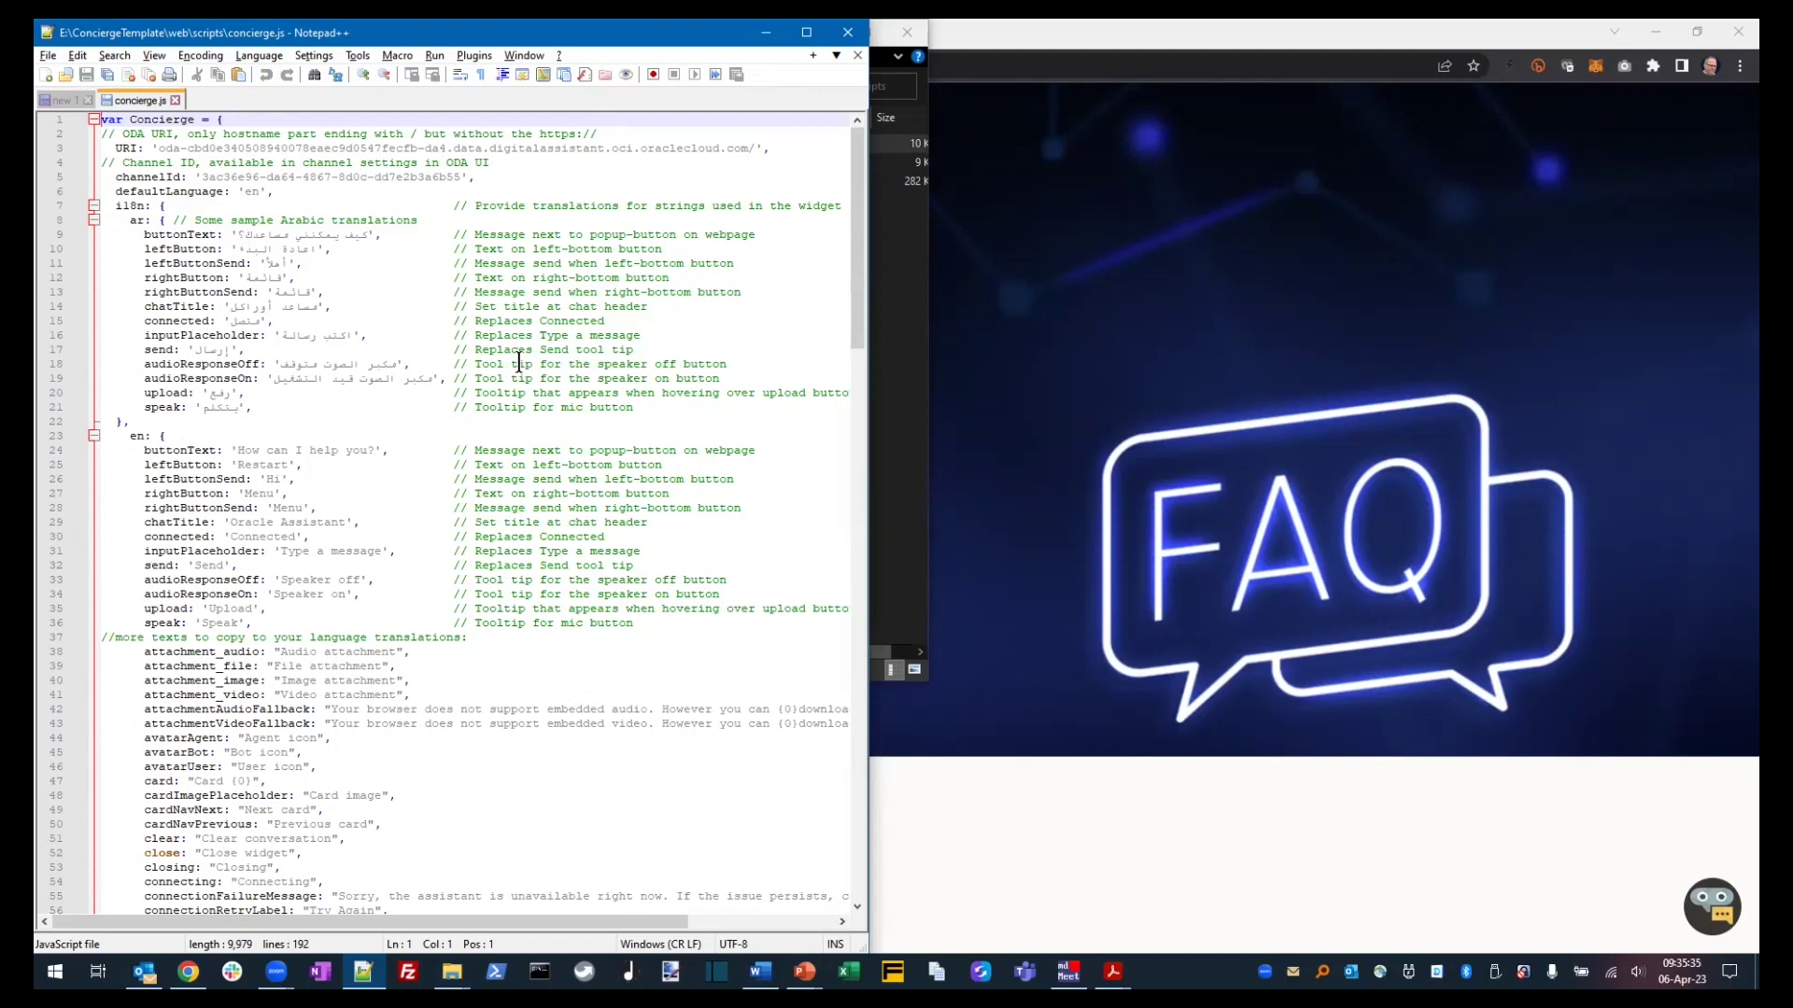
- Replace the URI value in concierge.js with the Digital Assistant hostname copied from the new 1 note
left_click_drag(159, 148, 754, 146)
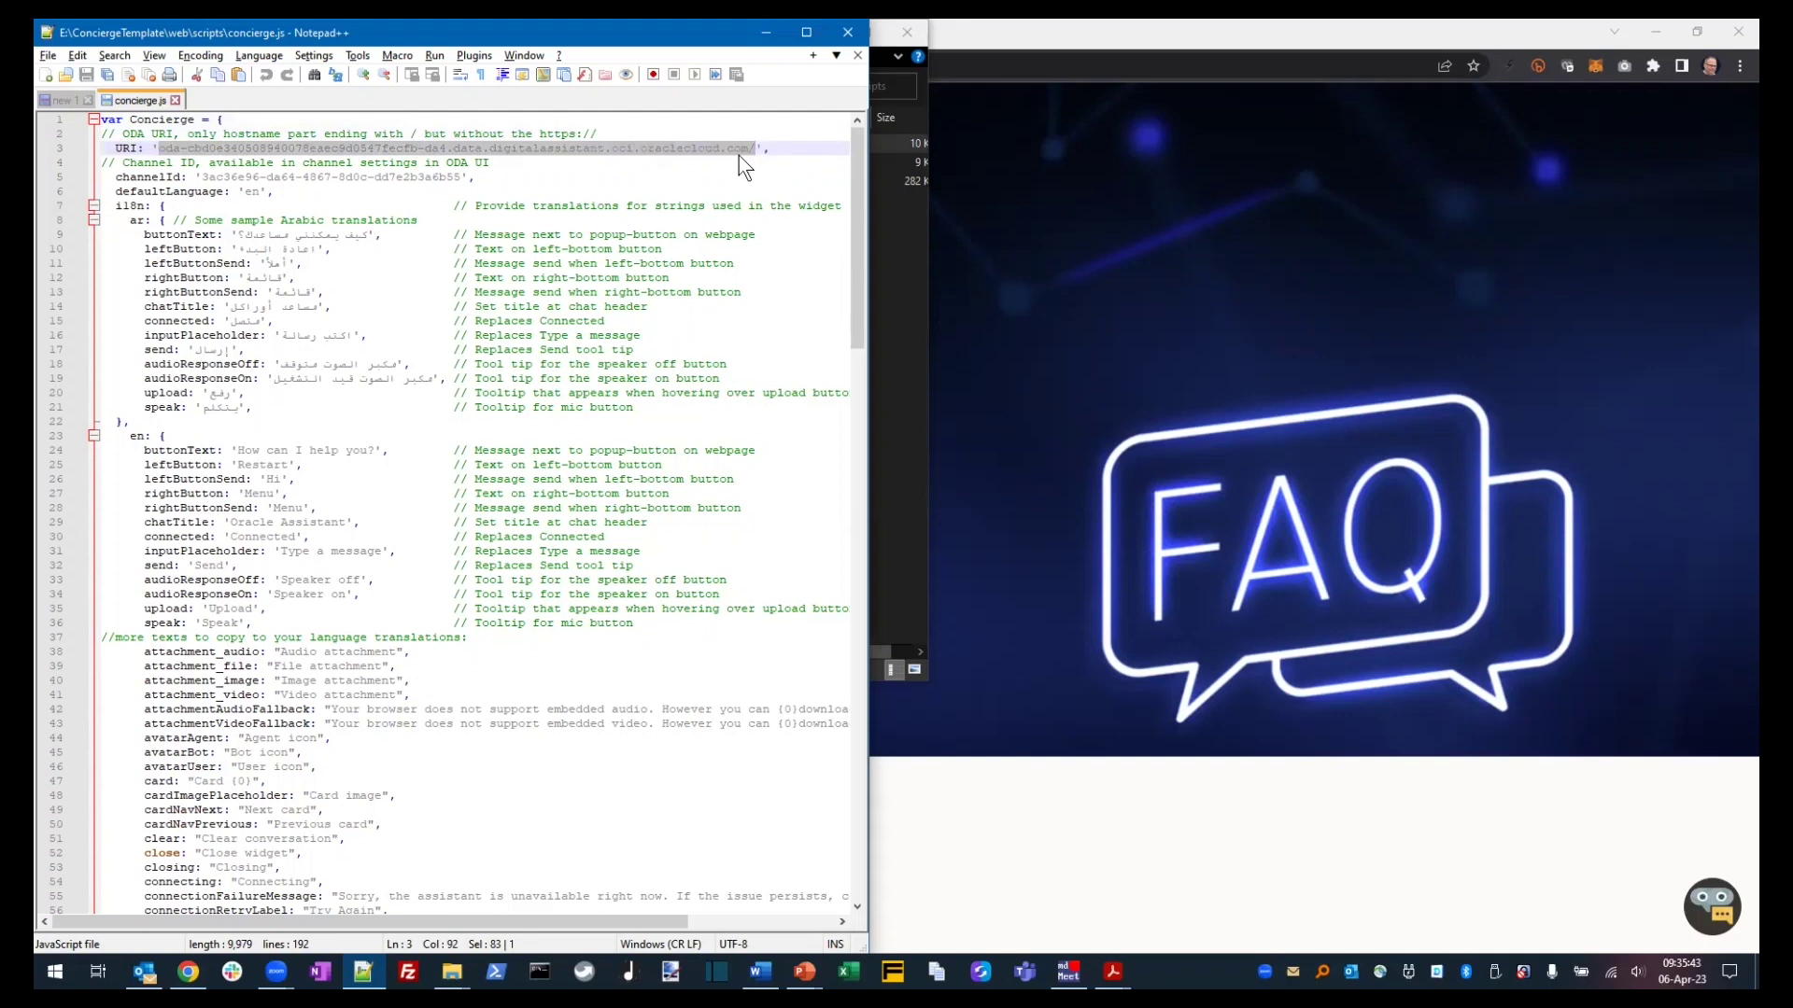
key("ctrl+Tab")
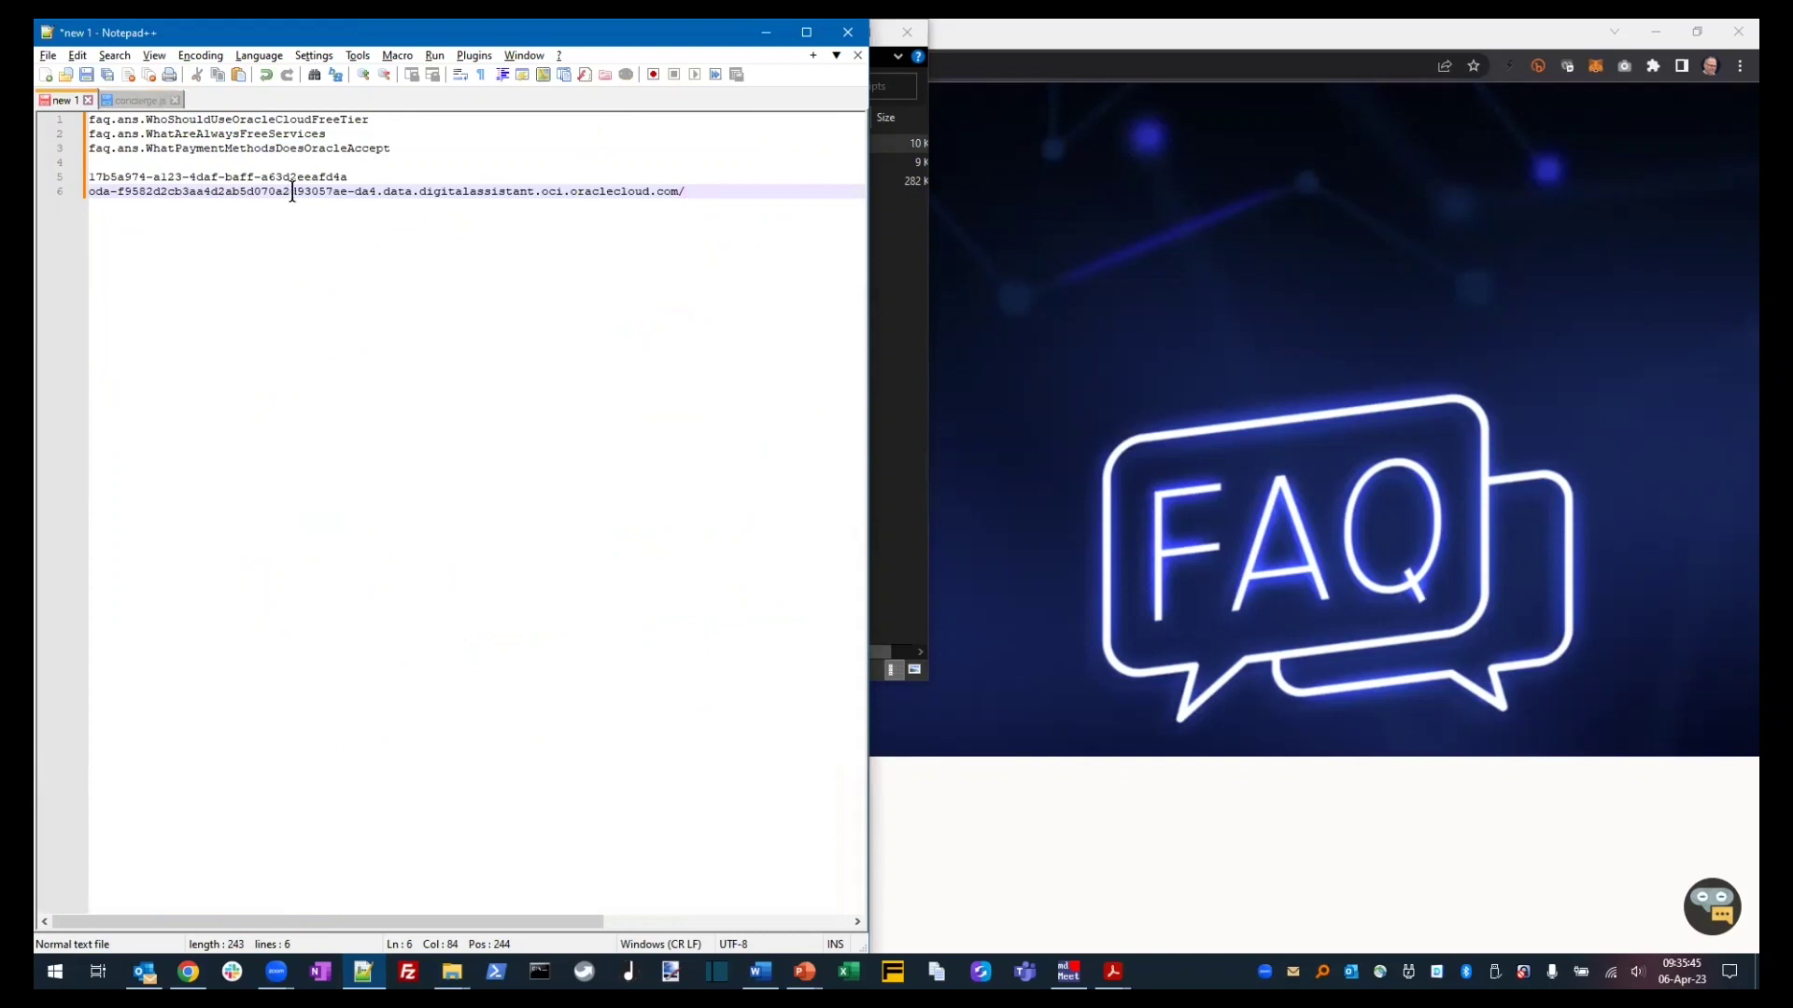
left_click_drag(745, 193, 78, 192)
key("ctrl+c")
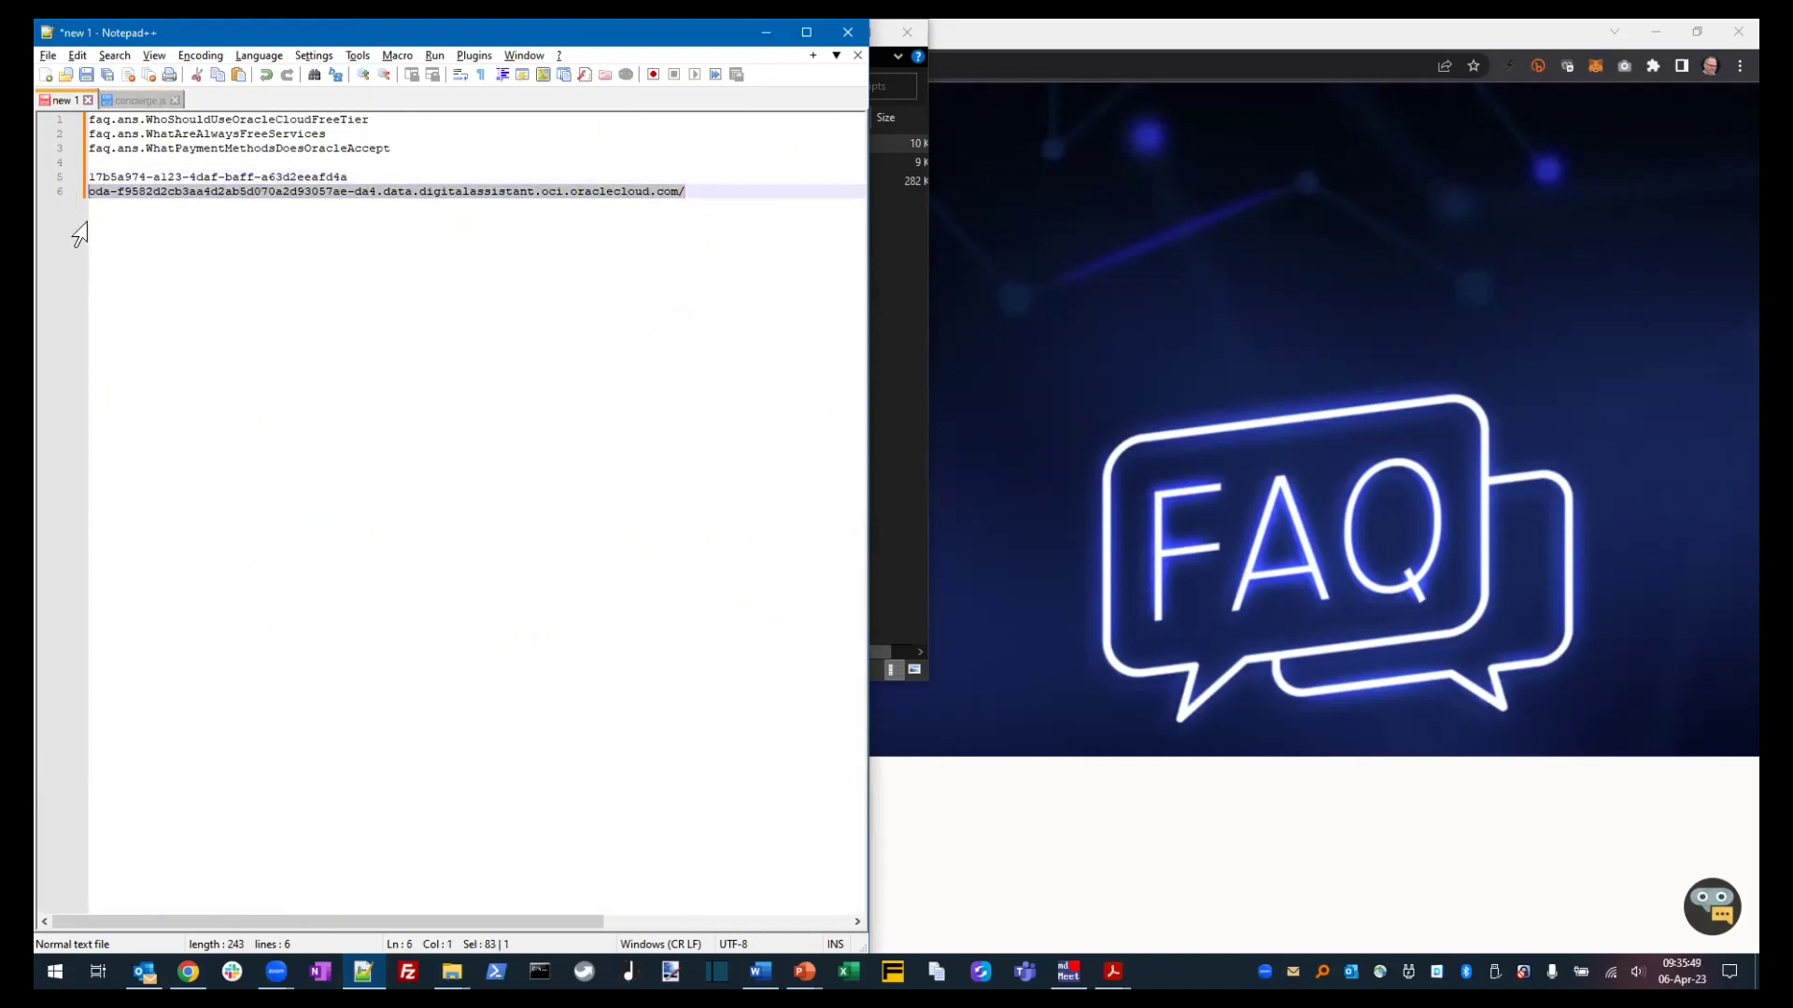
key("ctrl+Tab")
key("ctrl+v")
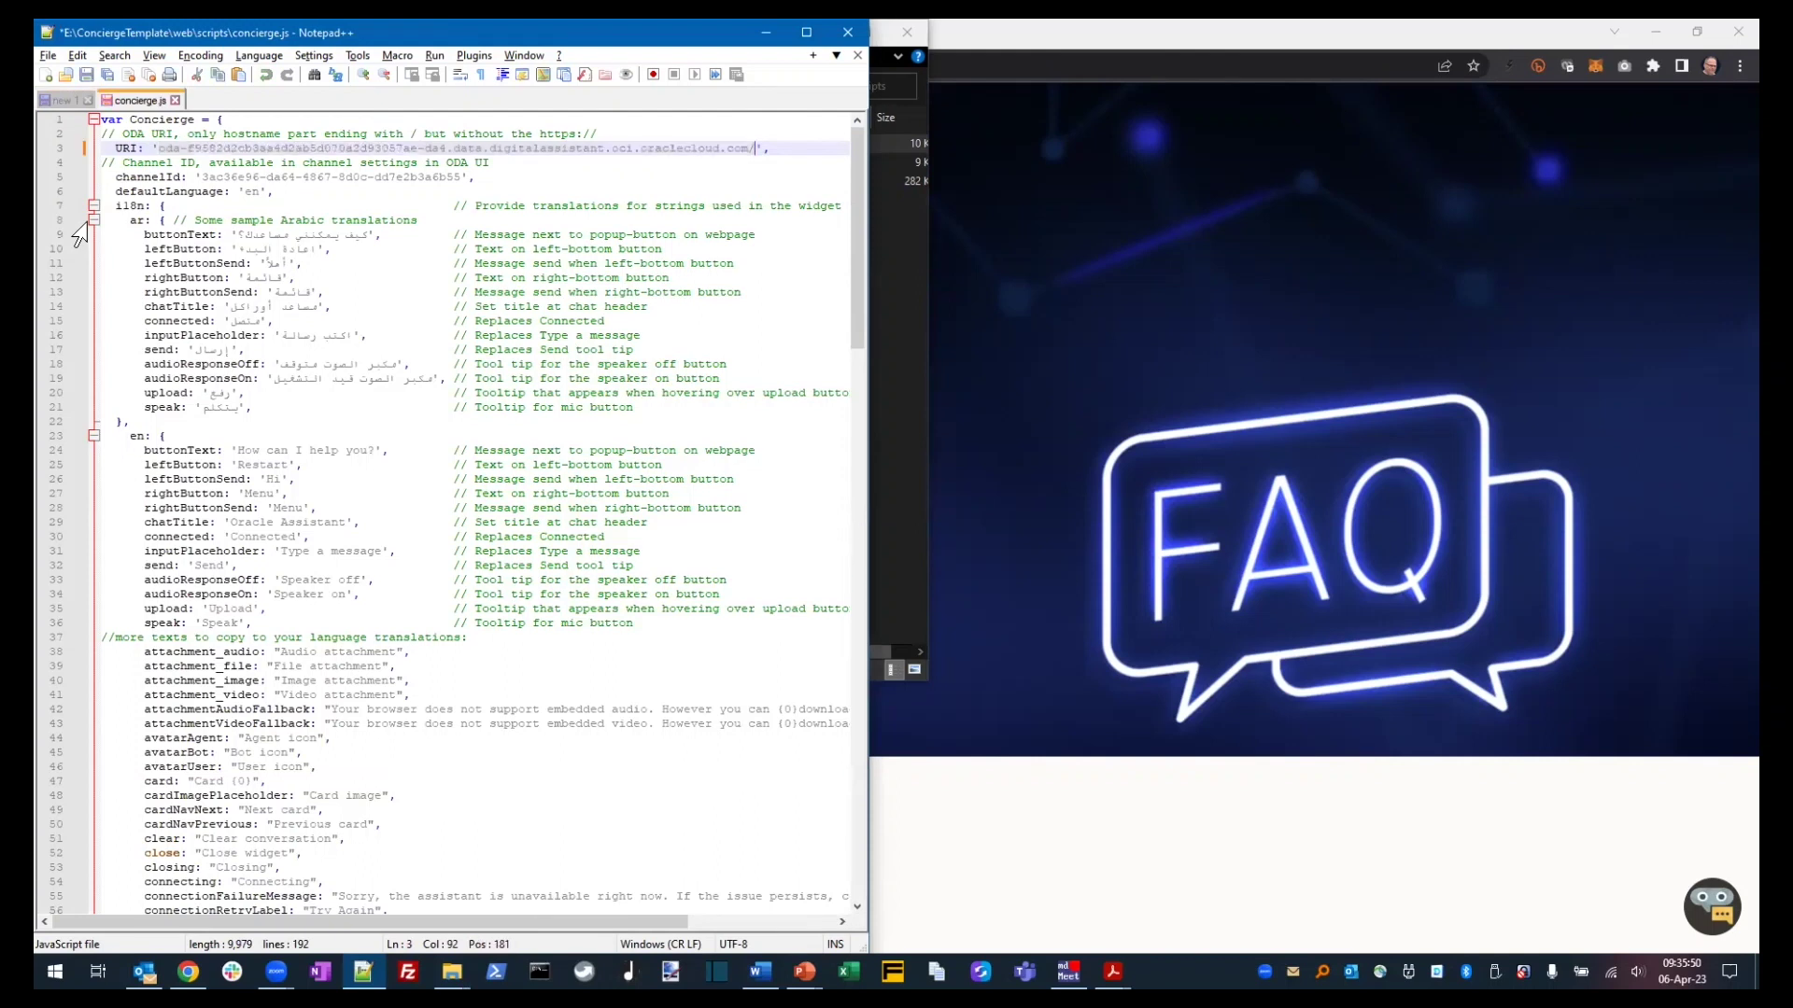
- Replace the channelId value in concierge.js with the channel ID copied from the new 1 note
left_click_drag(201, 177, 462, 177)
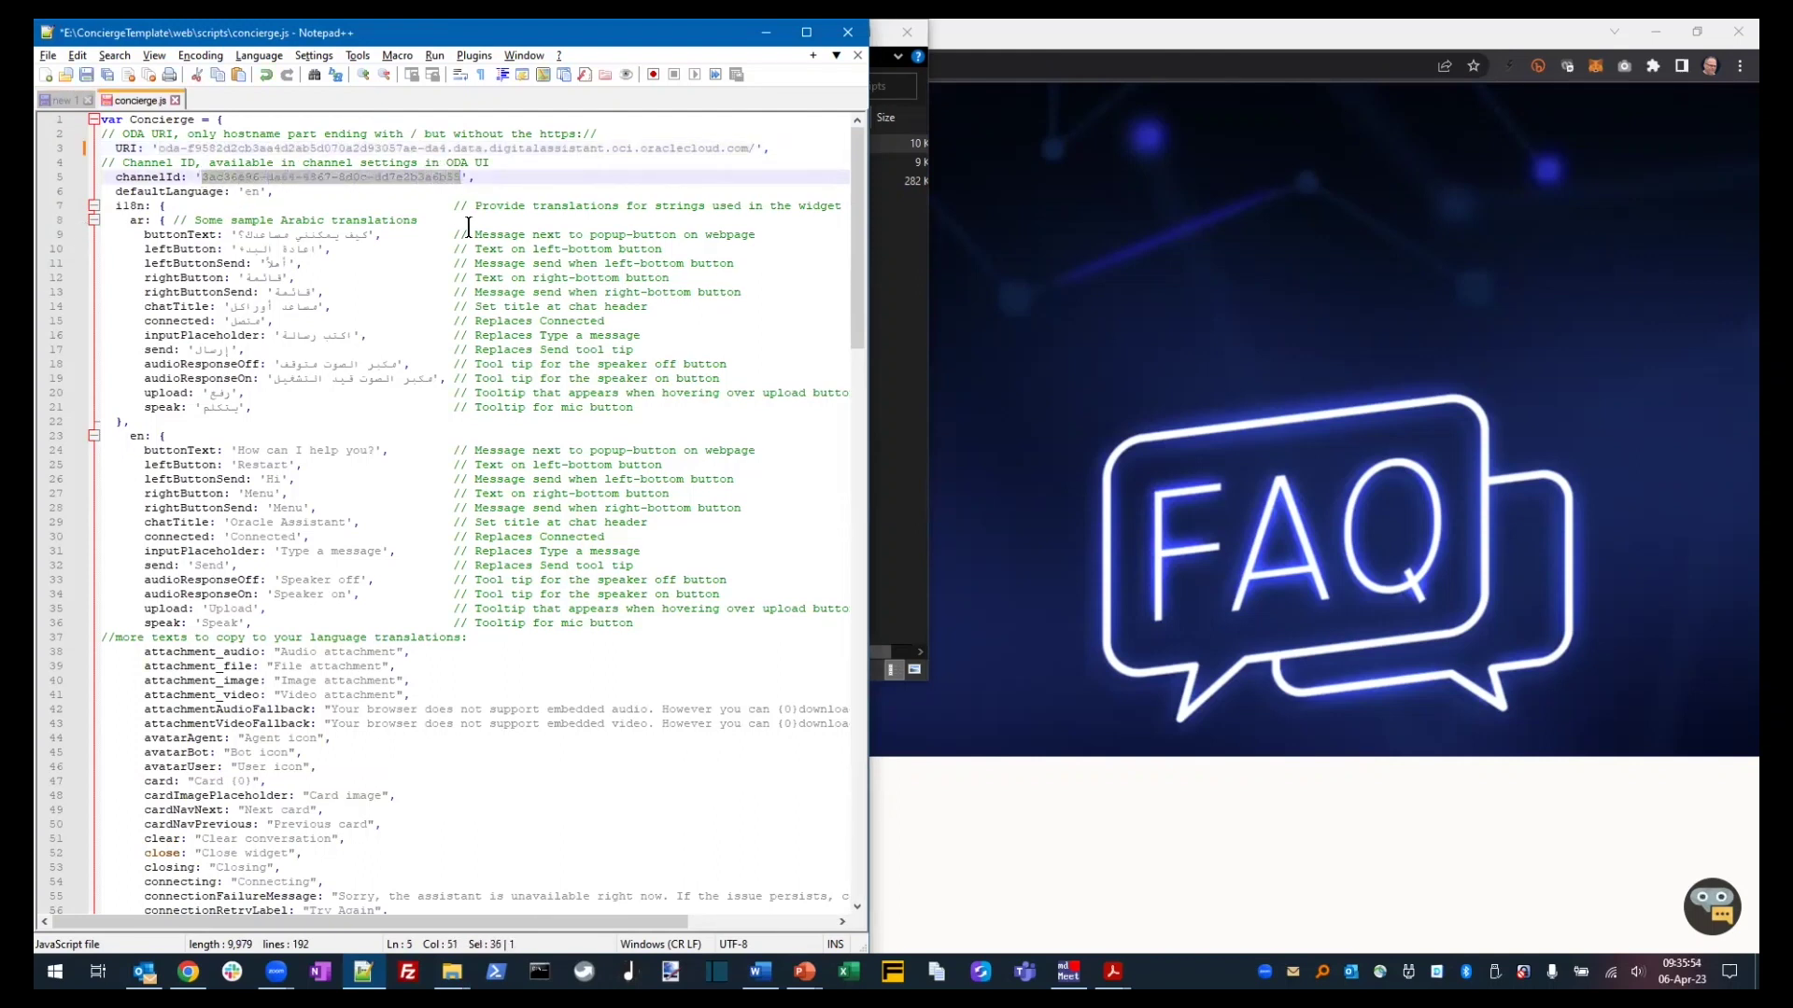
key("Delete")
key("ctrl+Tab")
left_click_drag(383, 177, 82, 177)
key("ctrl+c")
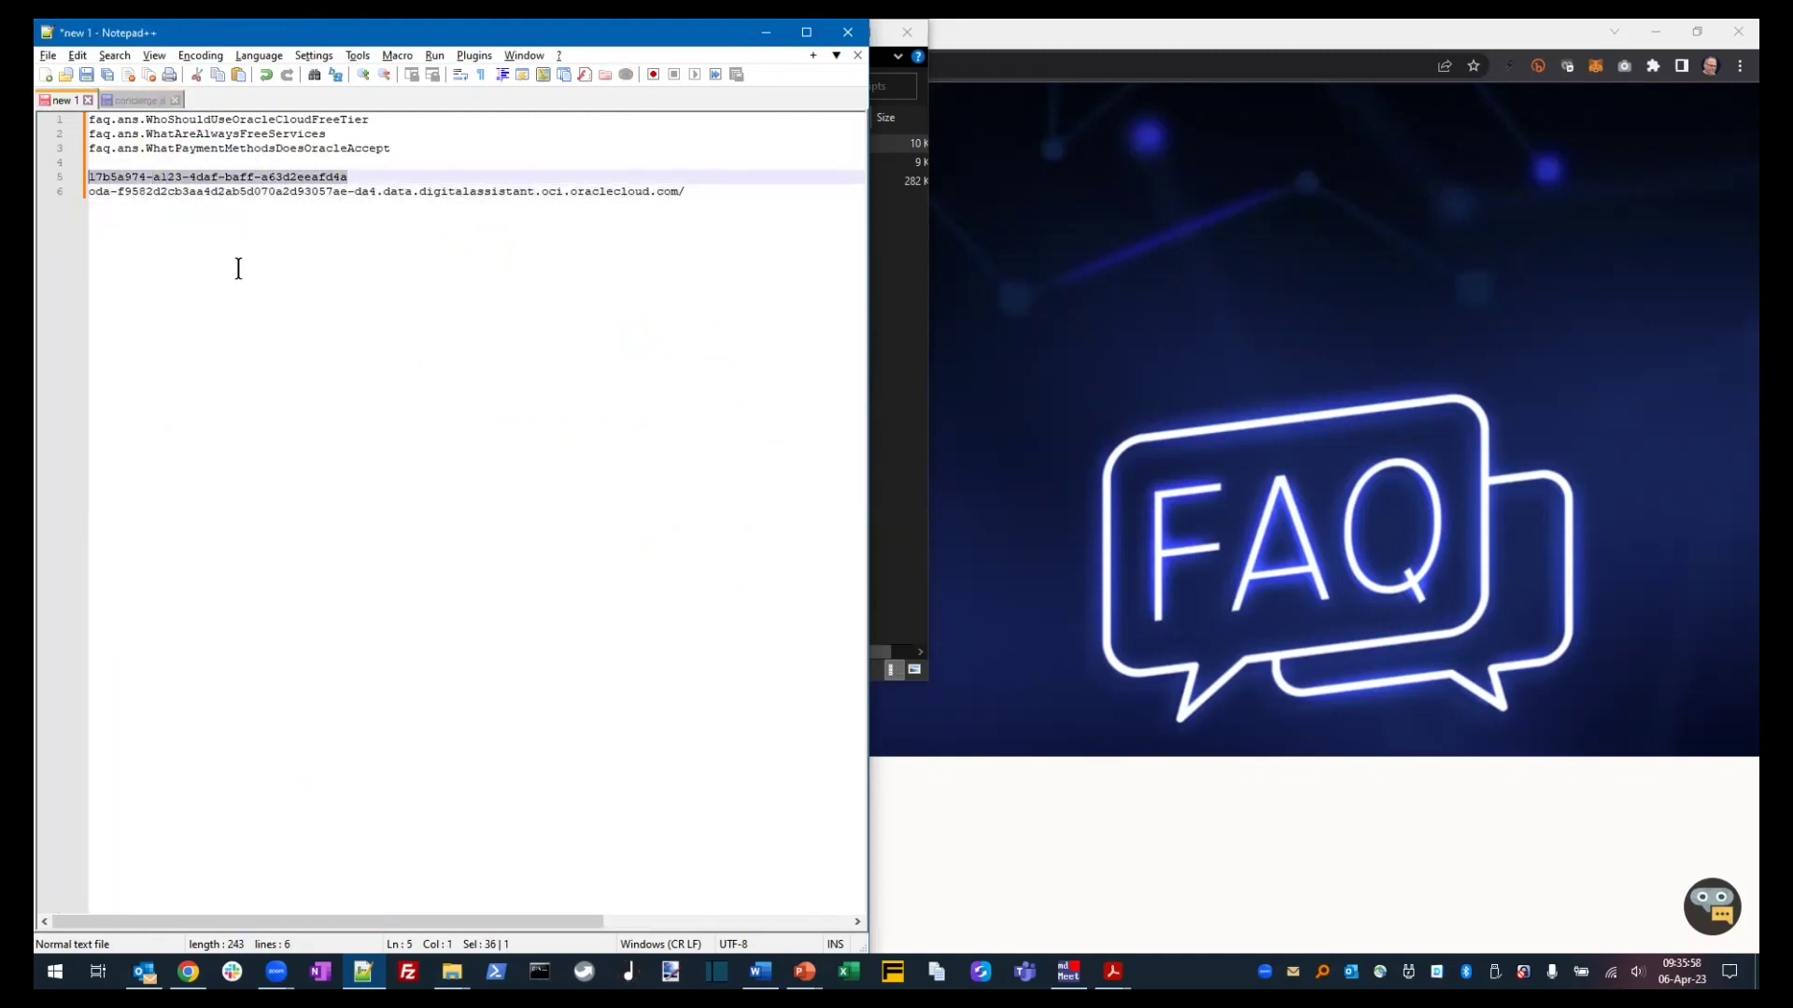
key("ctrl+Tab")
key("ctrl+v")
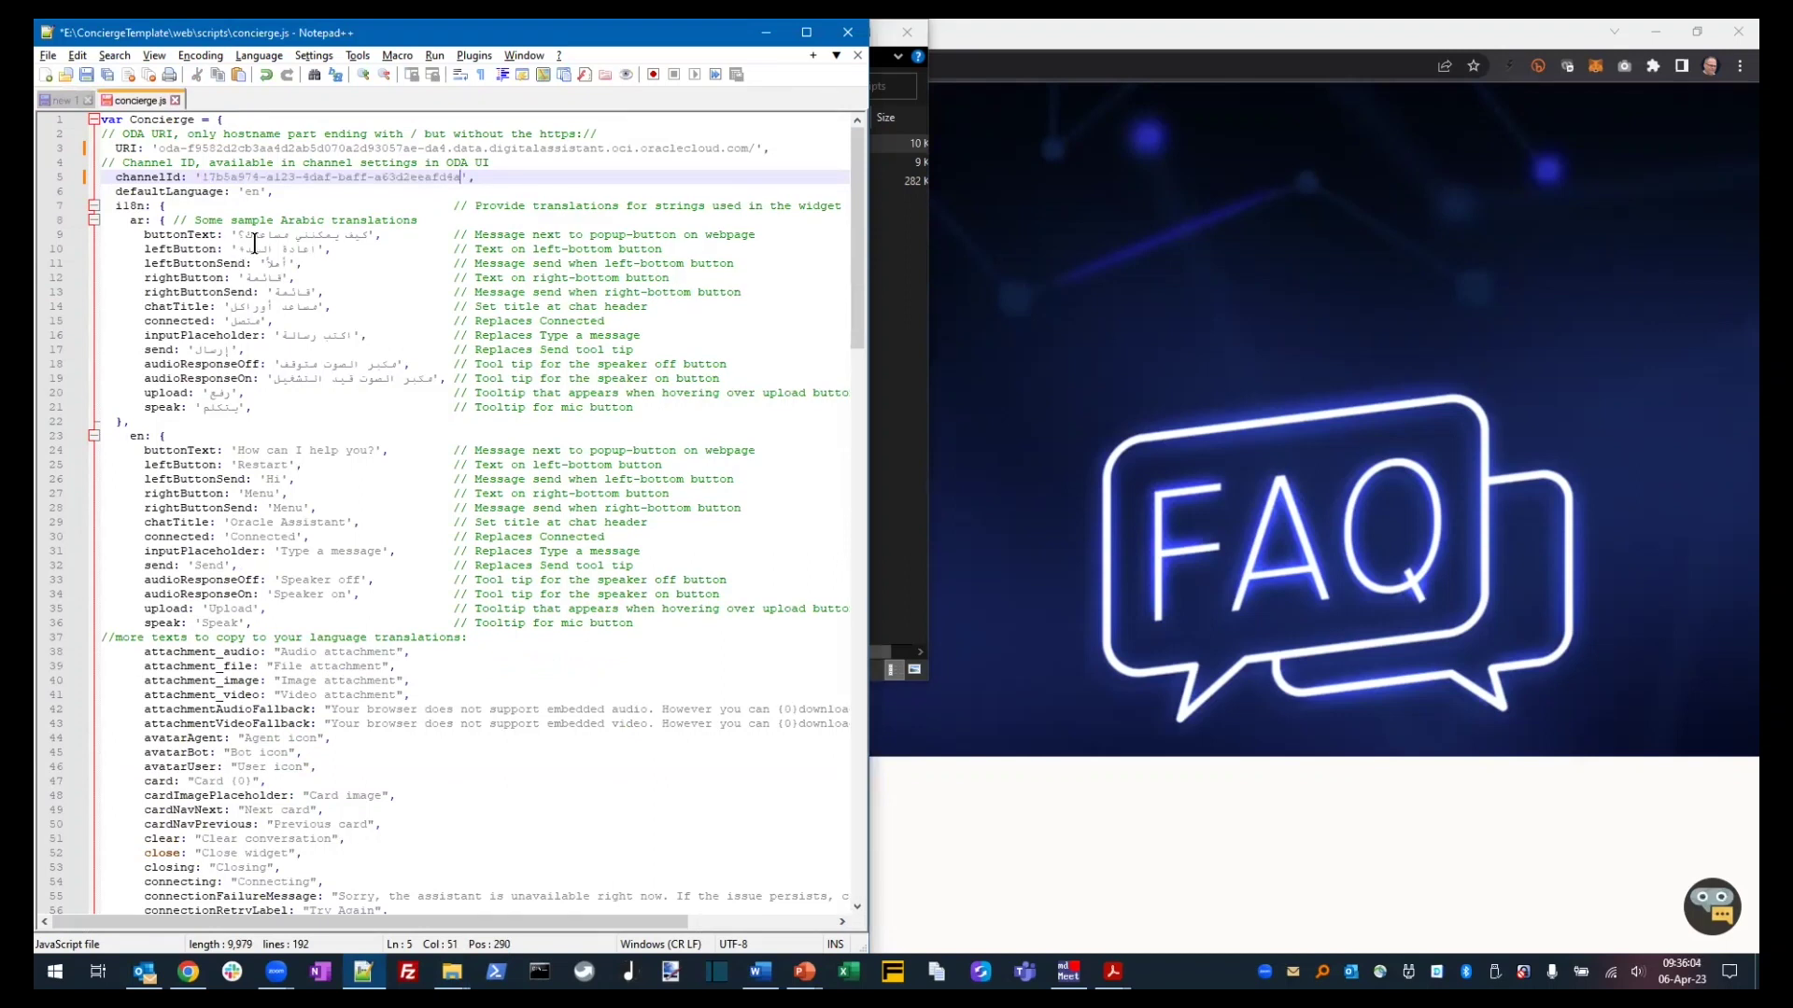
- Examine the default language, the English button text and the Arabic translations in concierge.js, along with its remaining settings
left_click(250, 191)
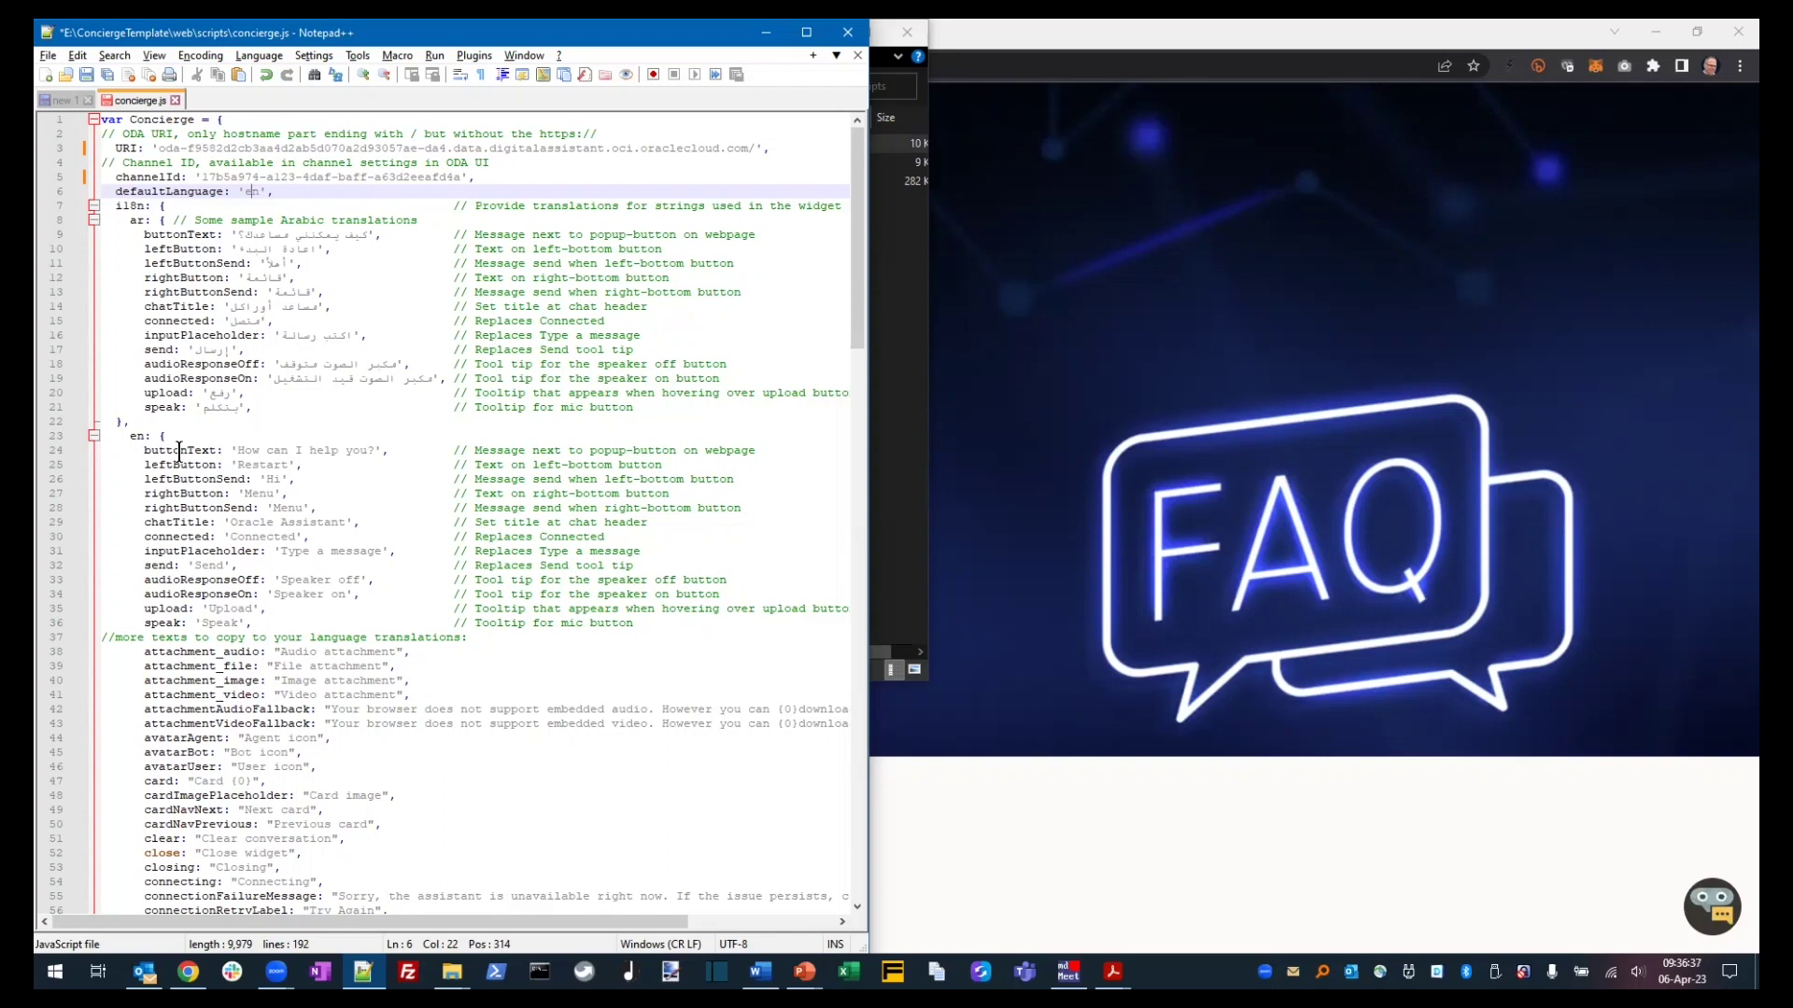
left_click(233, 450)
left_click_drag(235, 450, 376, 450)
double_click(139, 219)
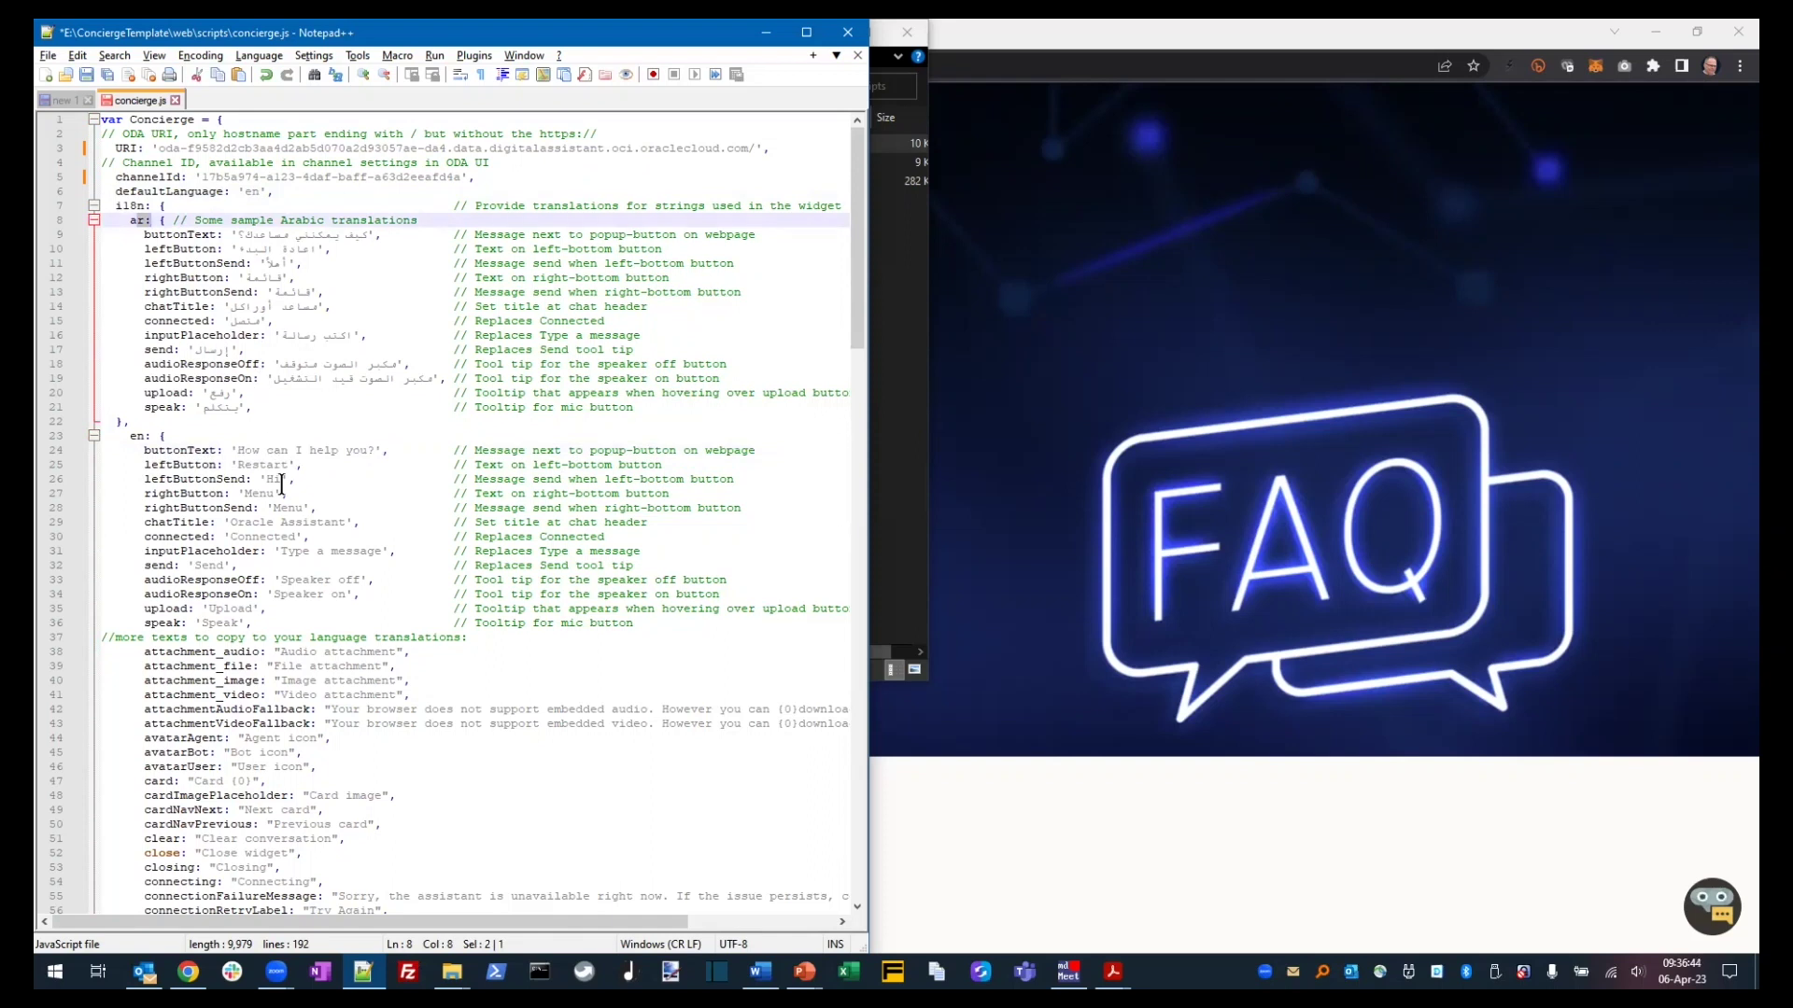
scroll(282, 483, "down", 11)
scroll(282, 483, "down", 8)
scroll(280, 472, "up", 8)
scroll(280, 471, "up", 11)
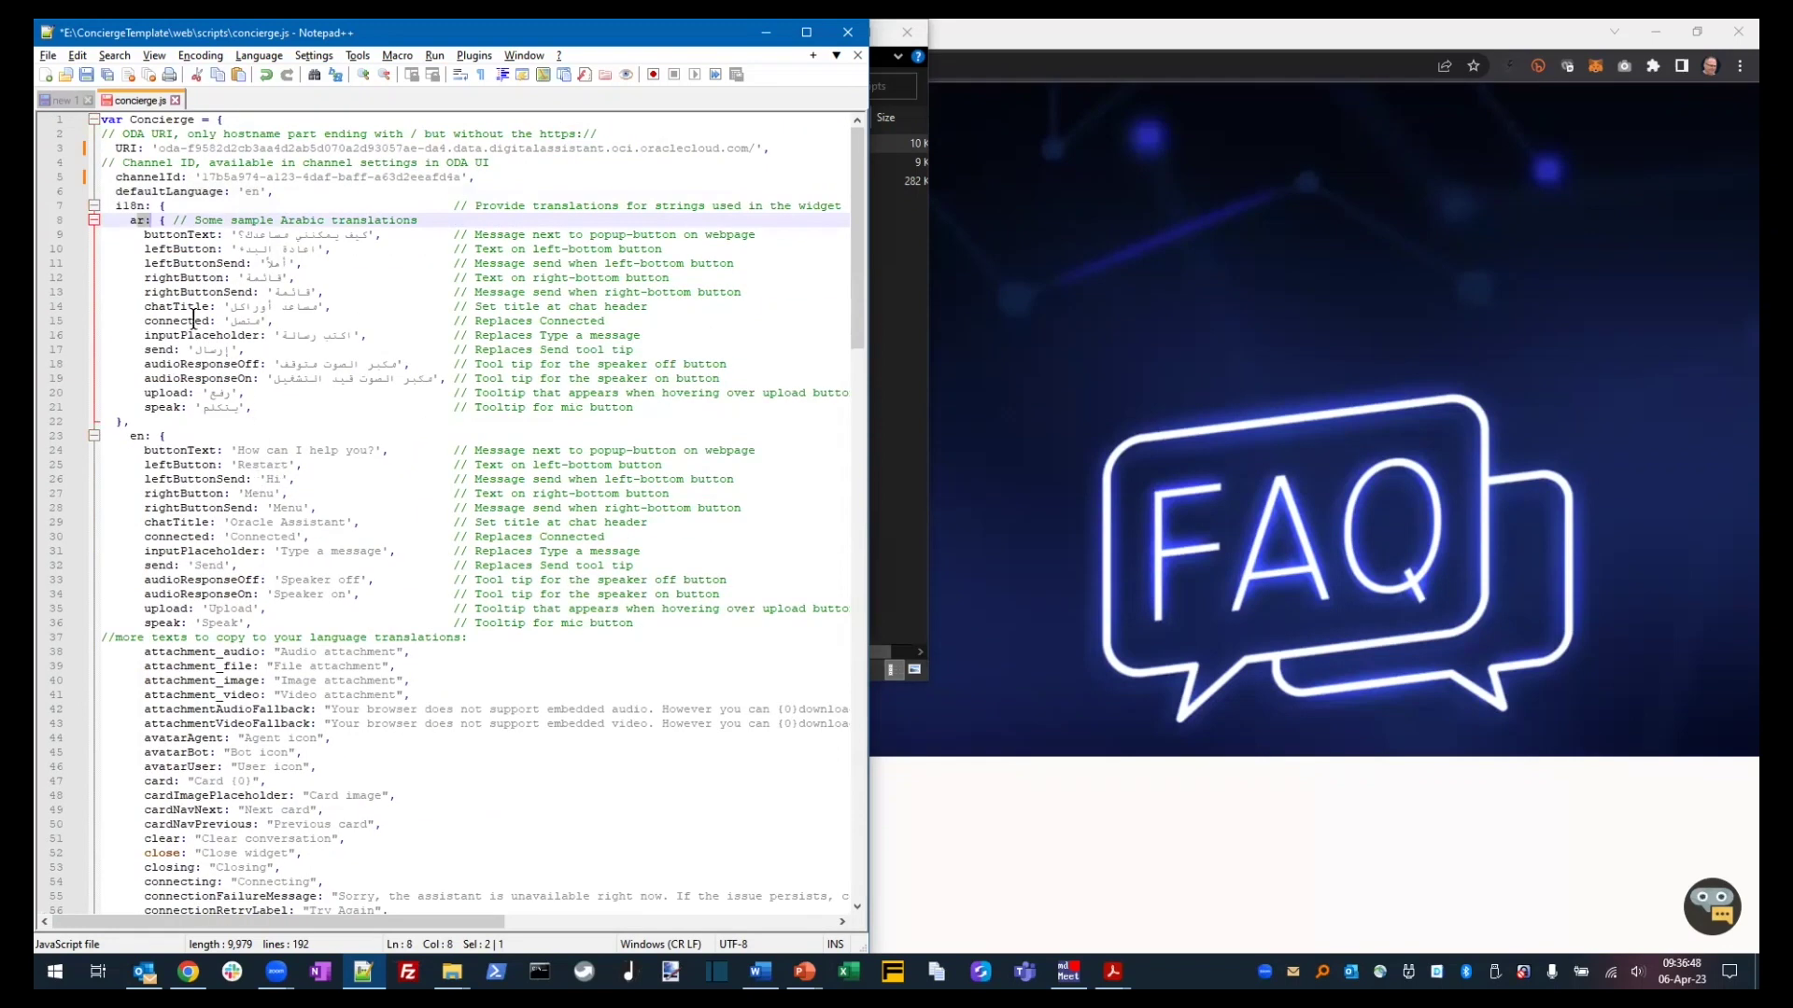
- Save concierge.js, switch to Chrome and open the chat widget on the index.html page
left_click(87, 76)
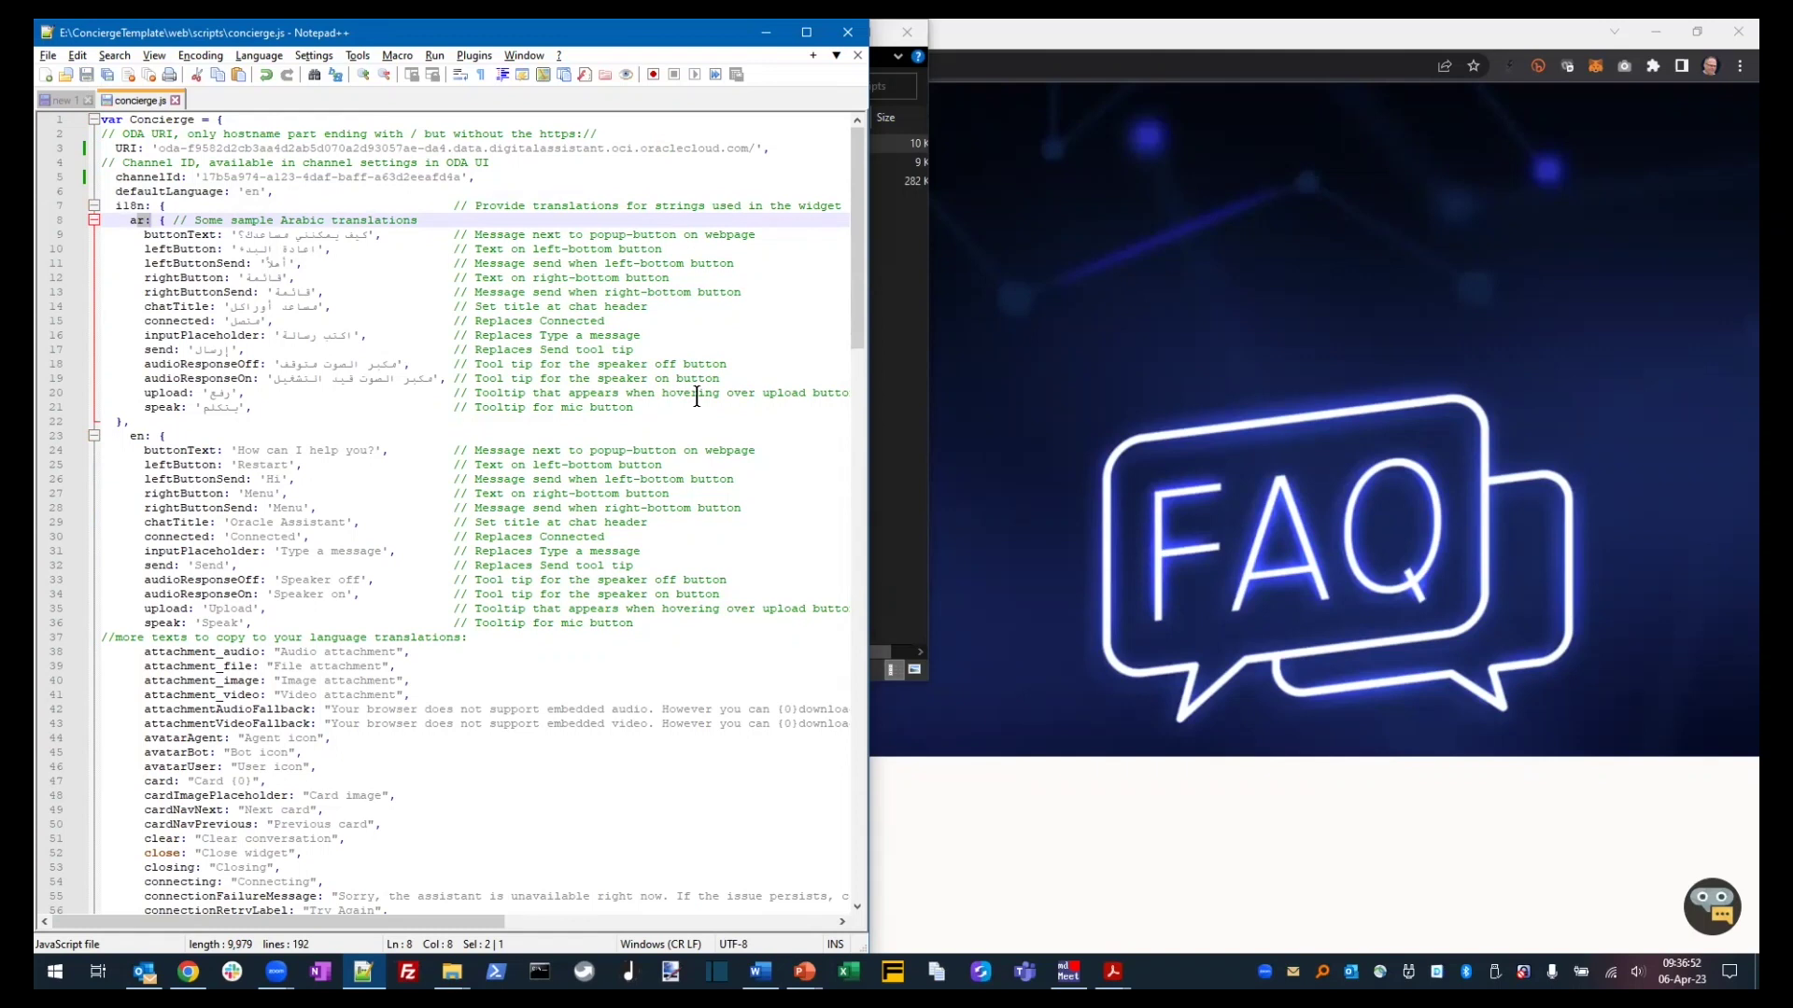
left_click(911, 552)
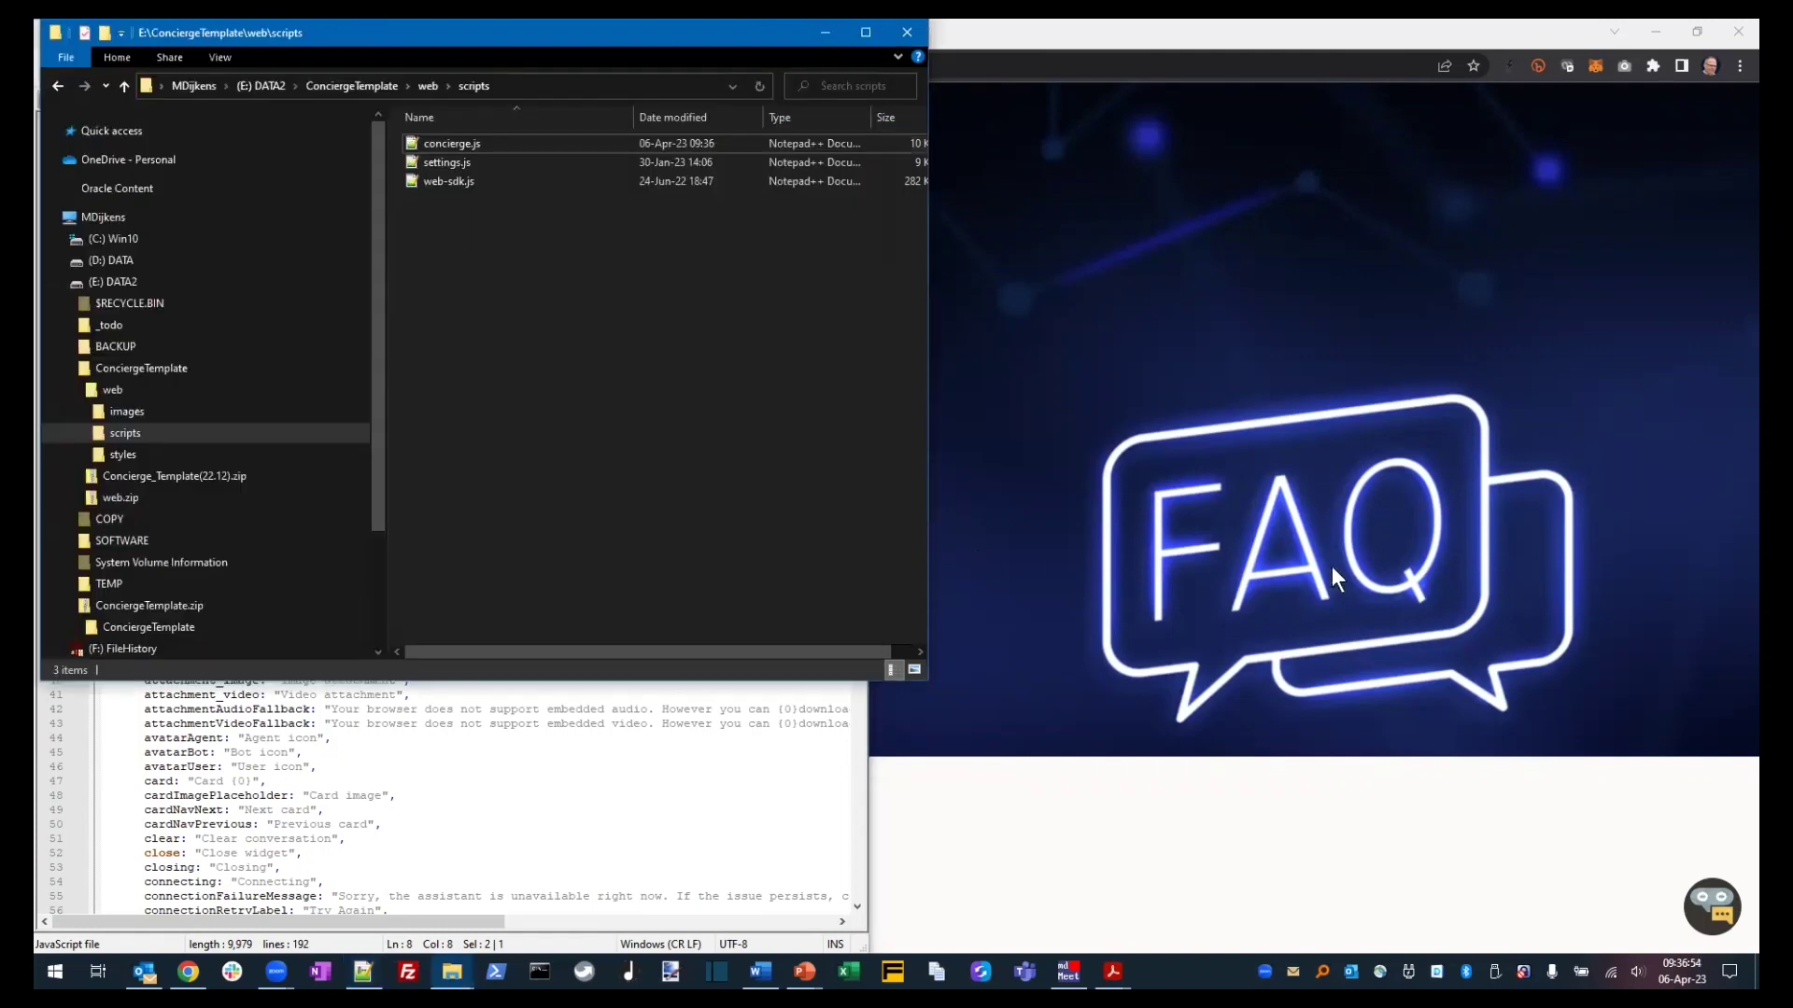
left_click(1320, 326)
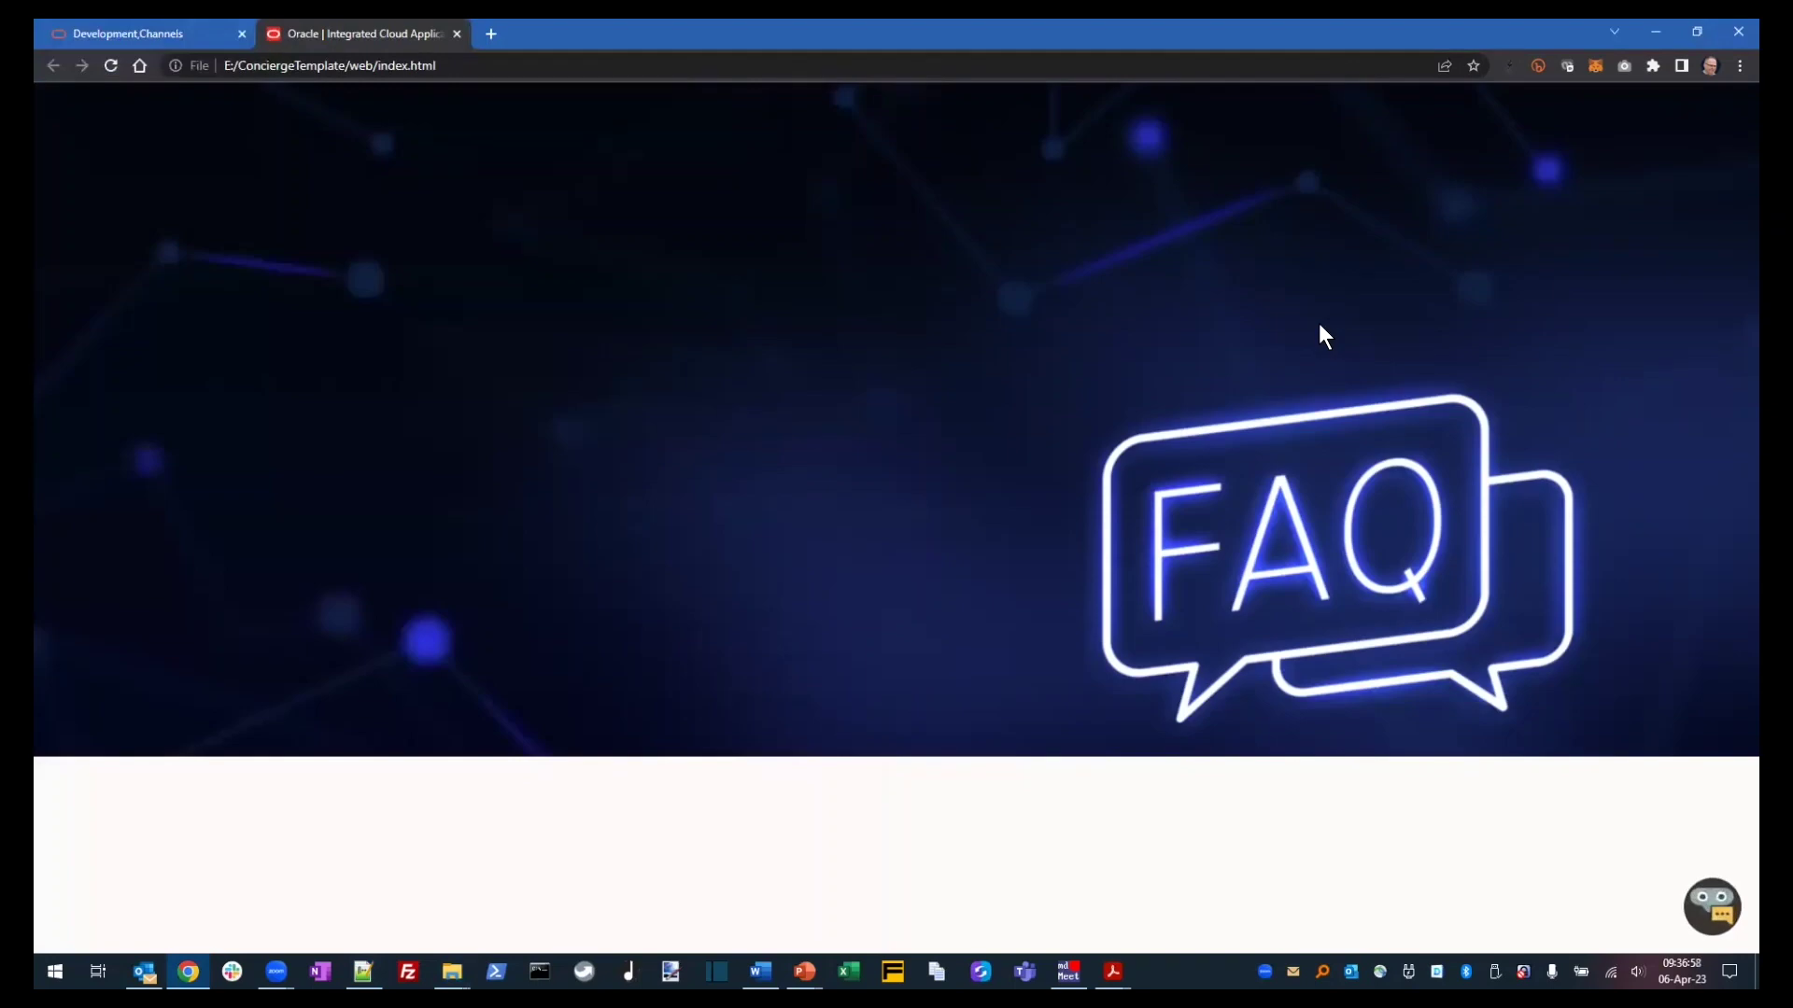
left_click(1707, 908)
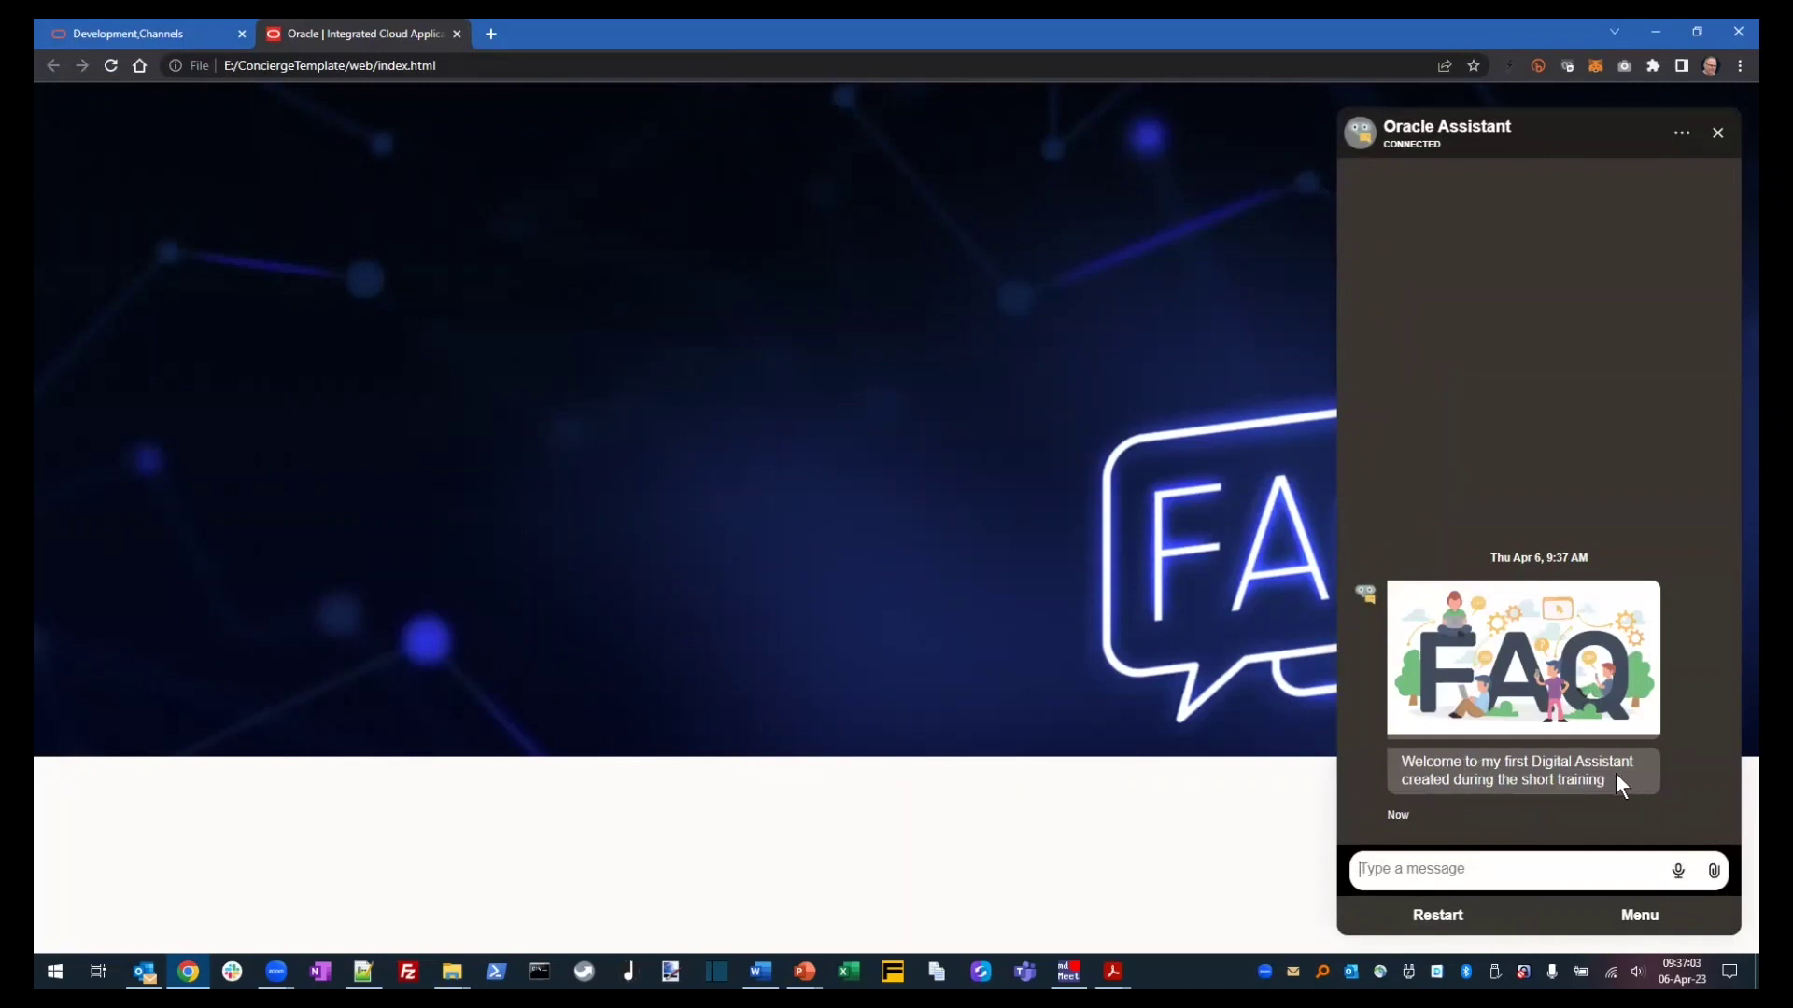
- Ask "What are Always Free services?" from the chatbot's menu and give the answer a thumbs-up
left_click(1643, 917)
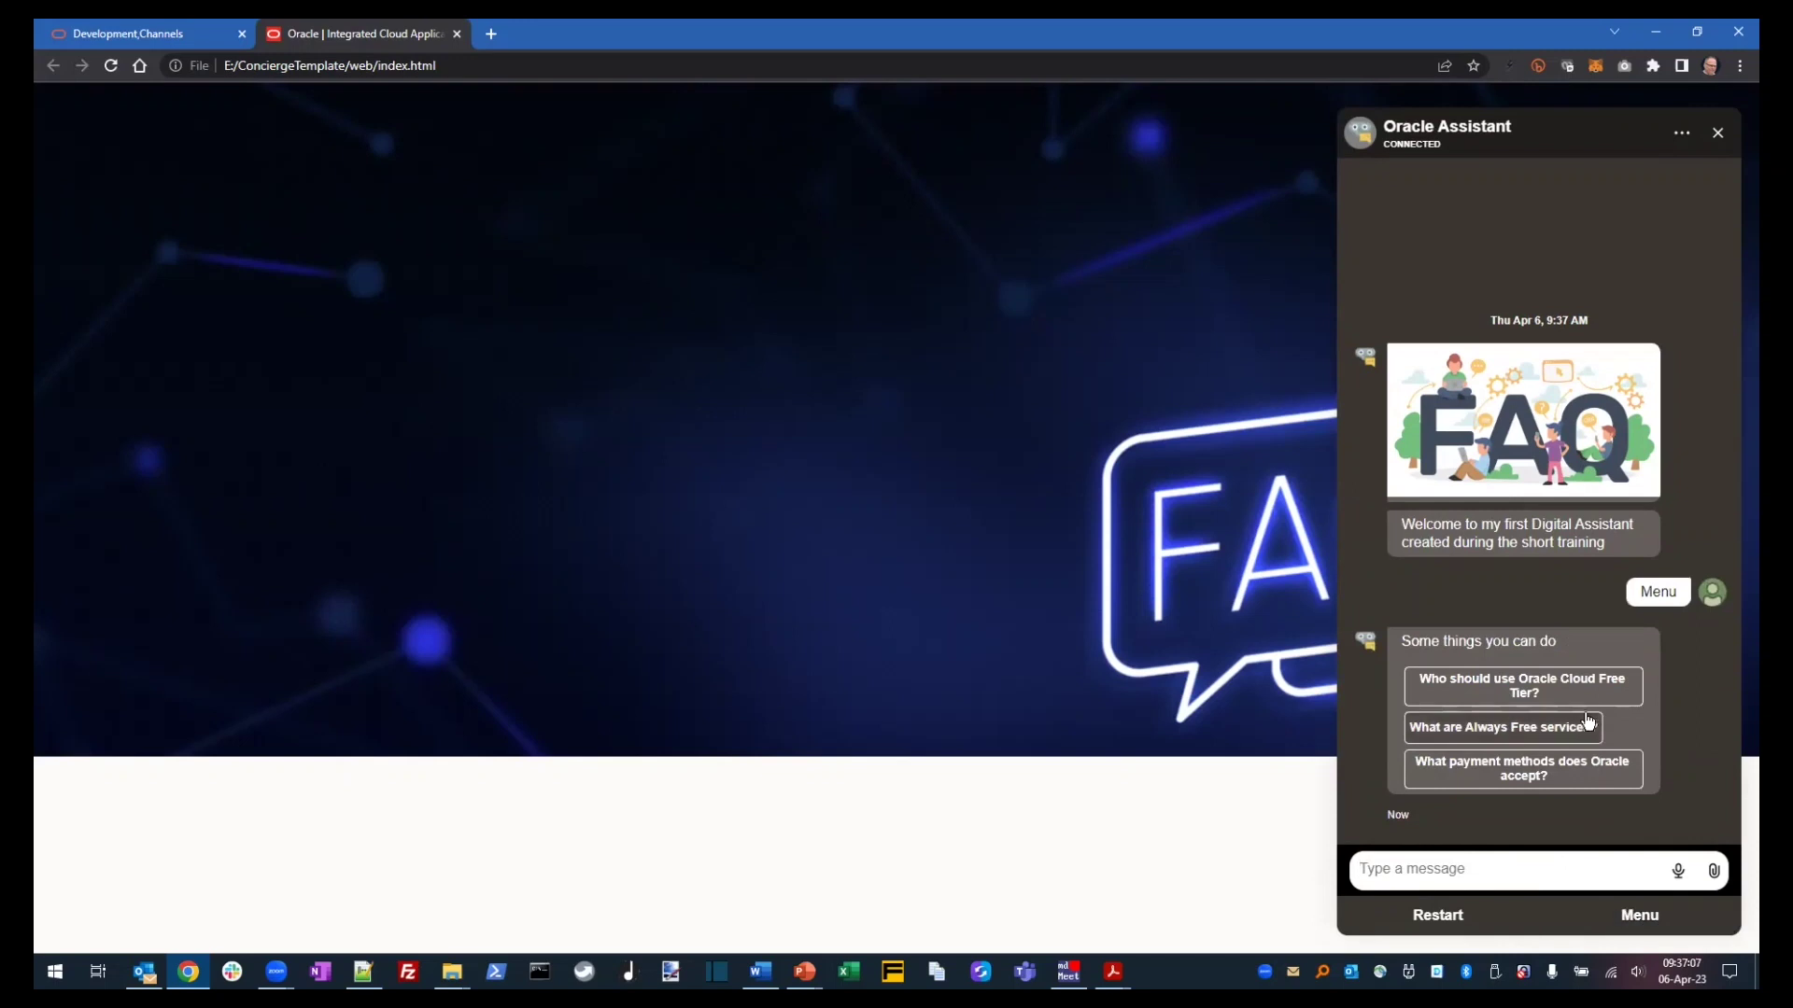
left_click(1545, 733)
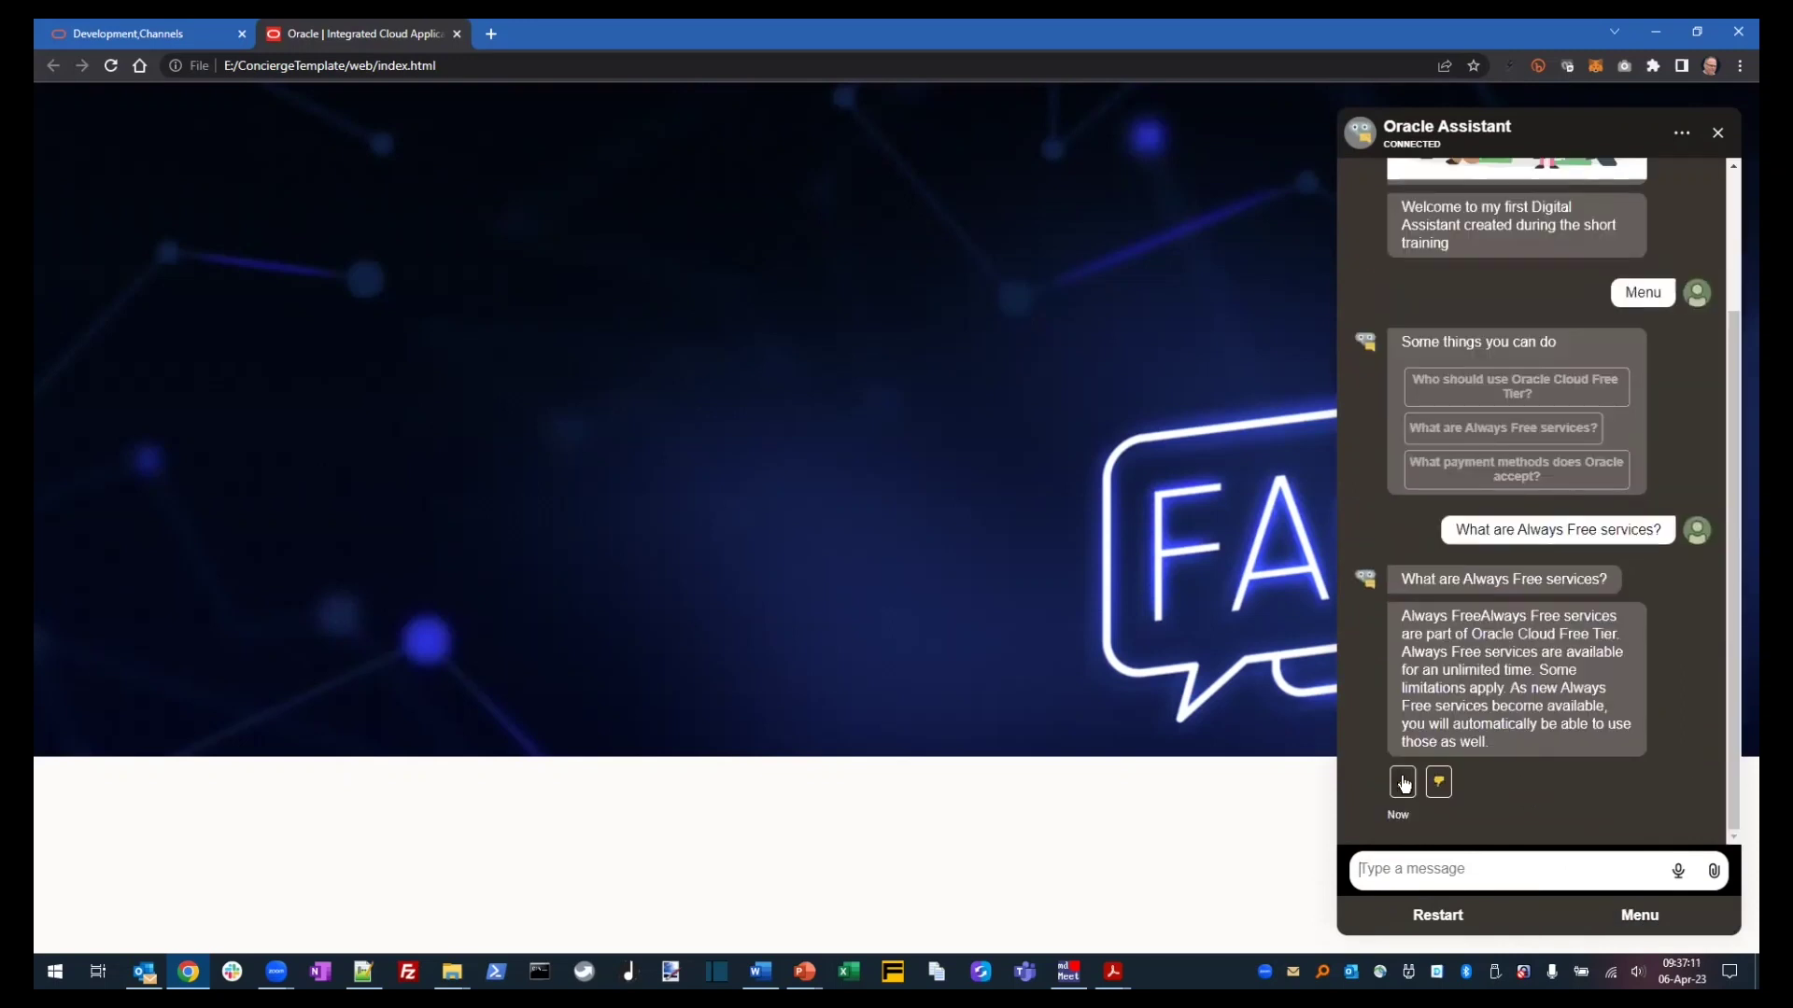
left_click(1403, 782)
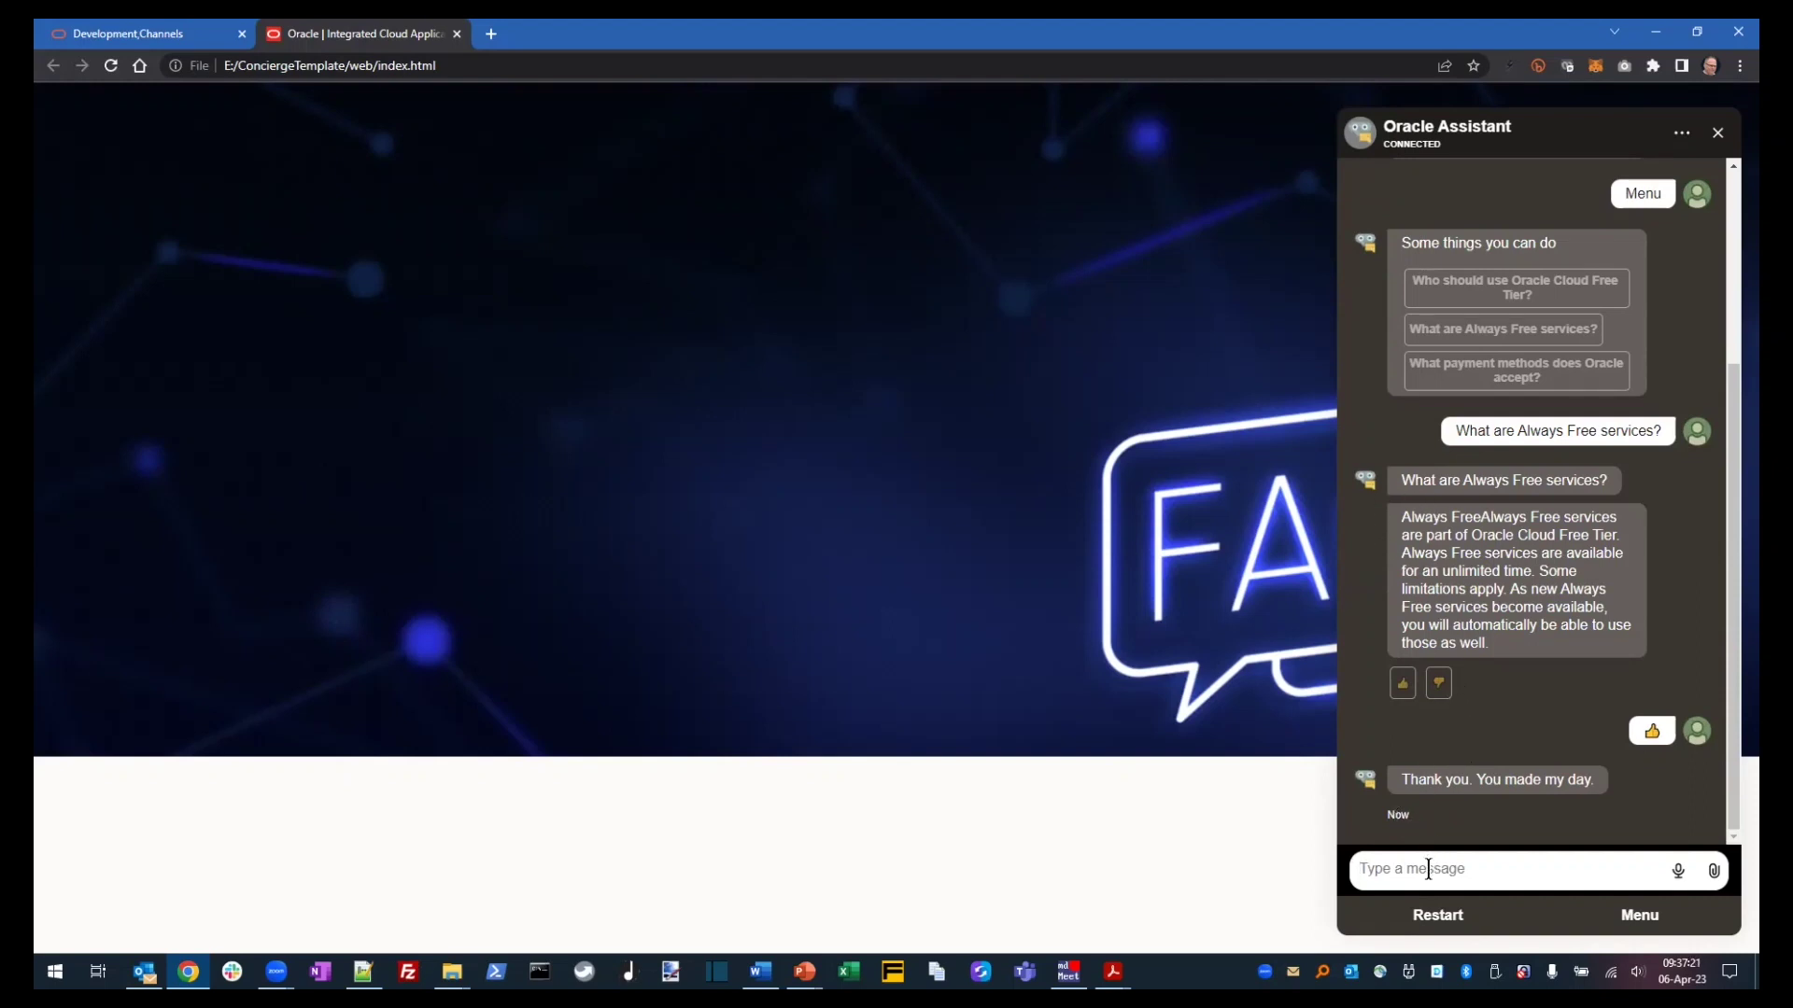
- Ask the chatbot "is it always free", show the suggested answer for "What is Free Trial?" and rate it thumbs-up
type("i")
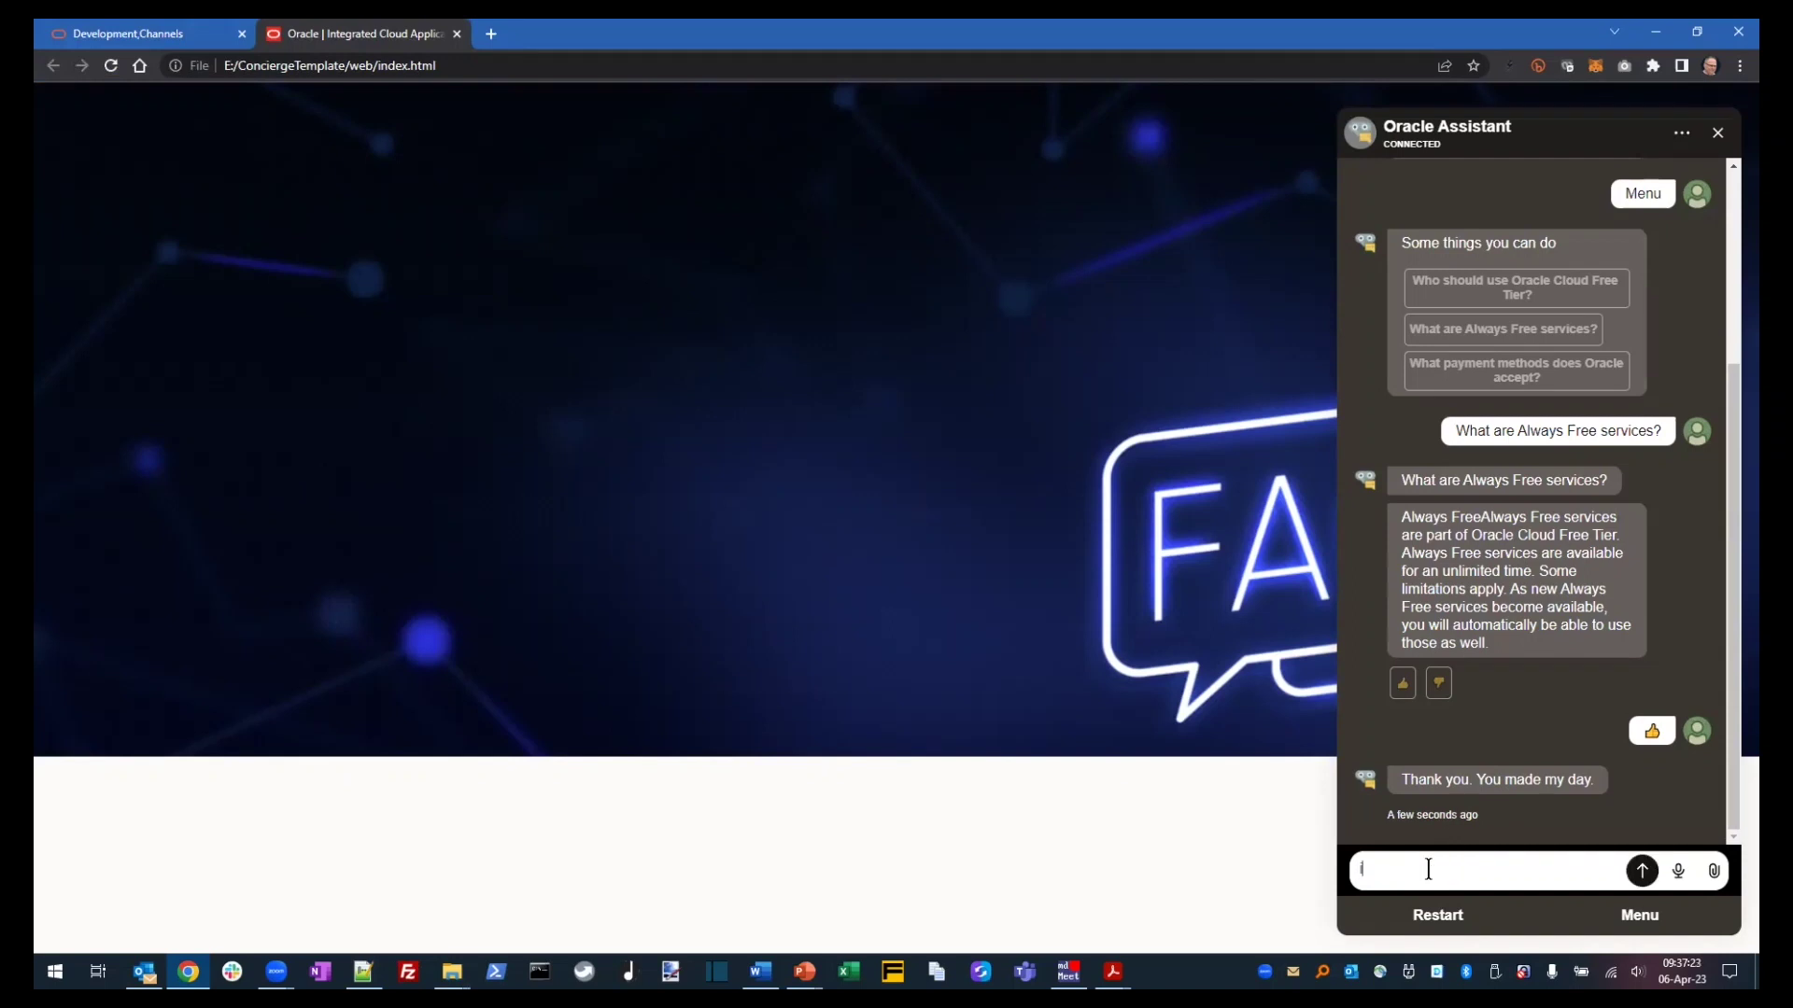
type("s it always free")
key("Return")
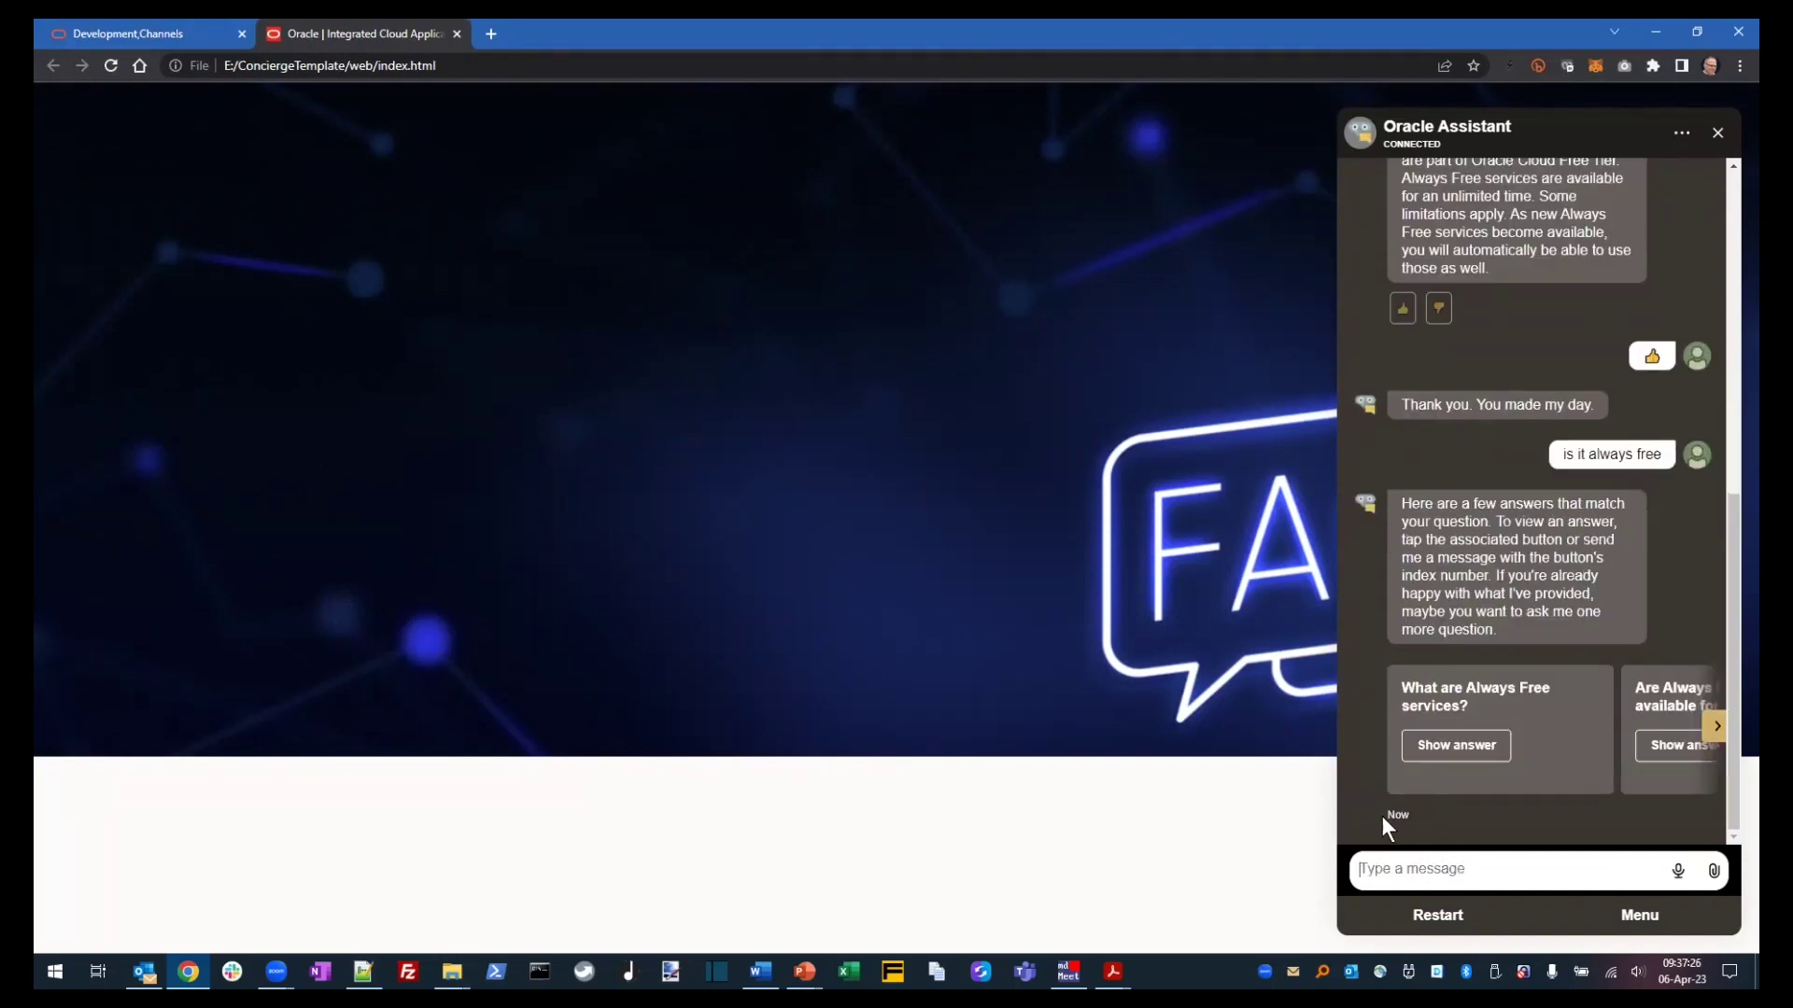
left_click(1714, 728)
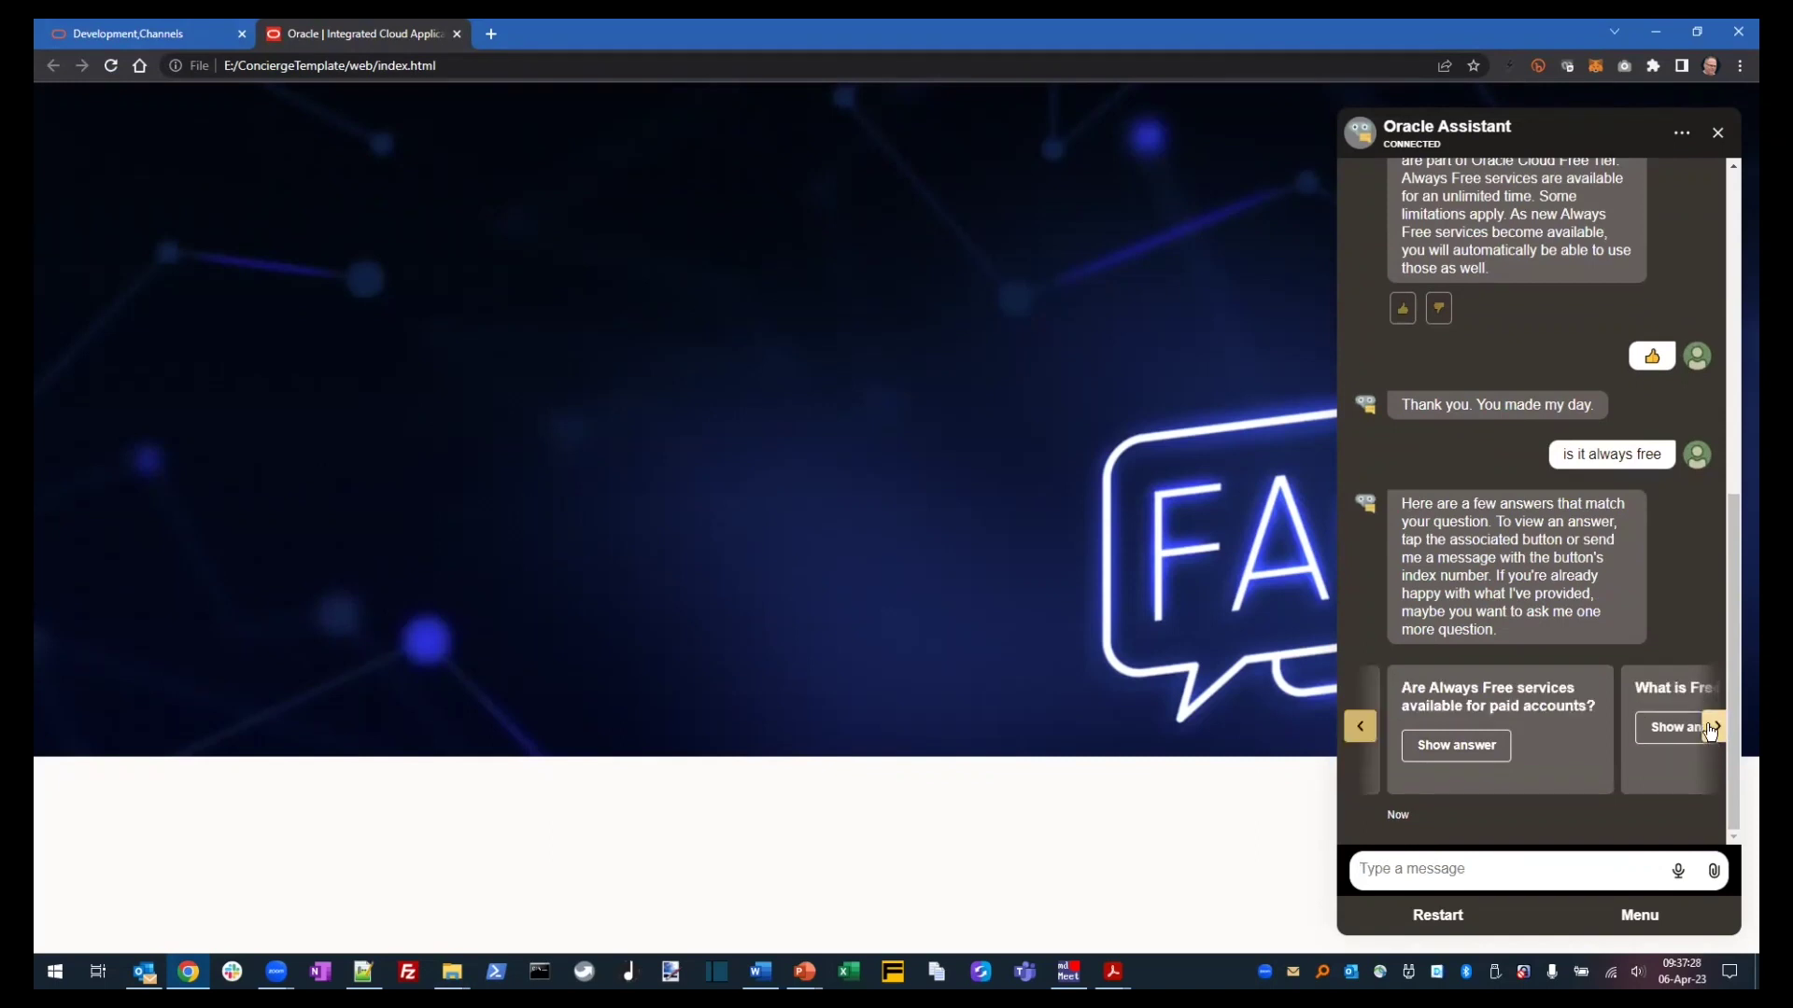
left_click(1713, 728)
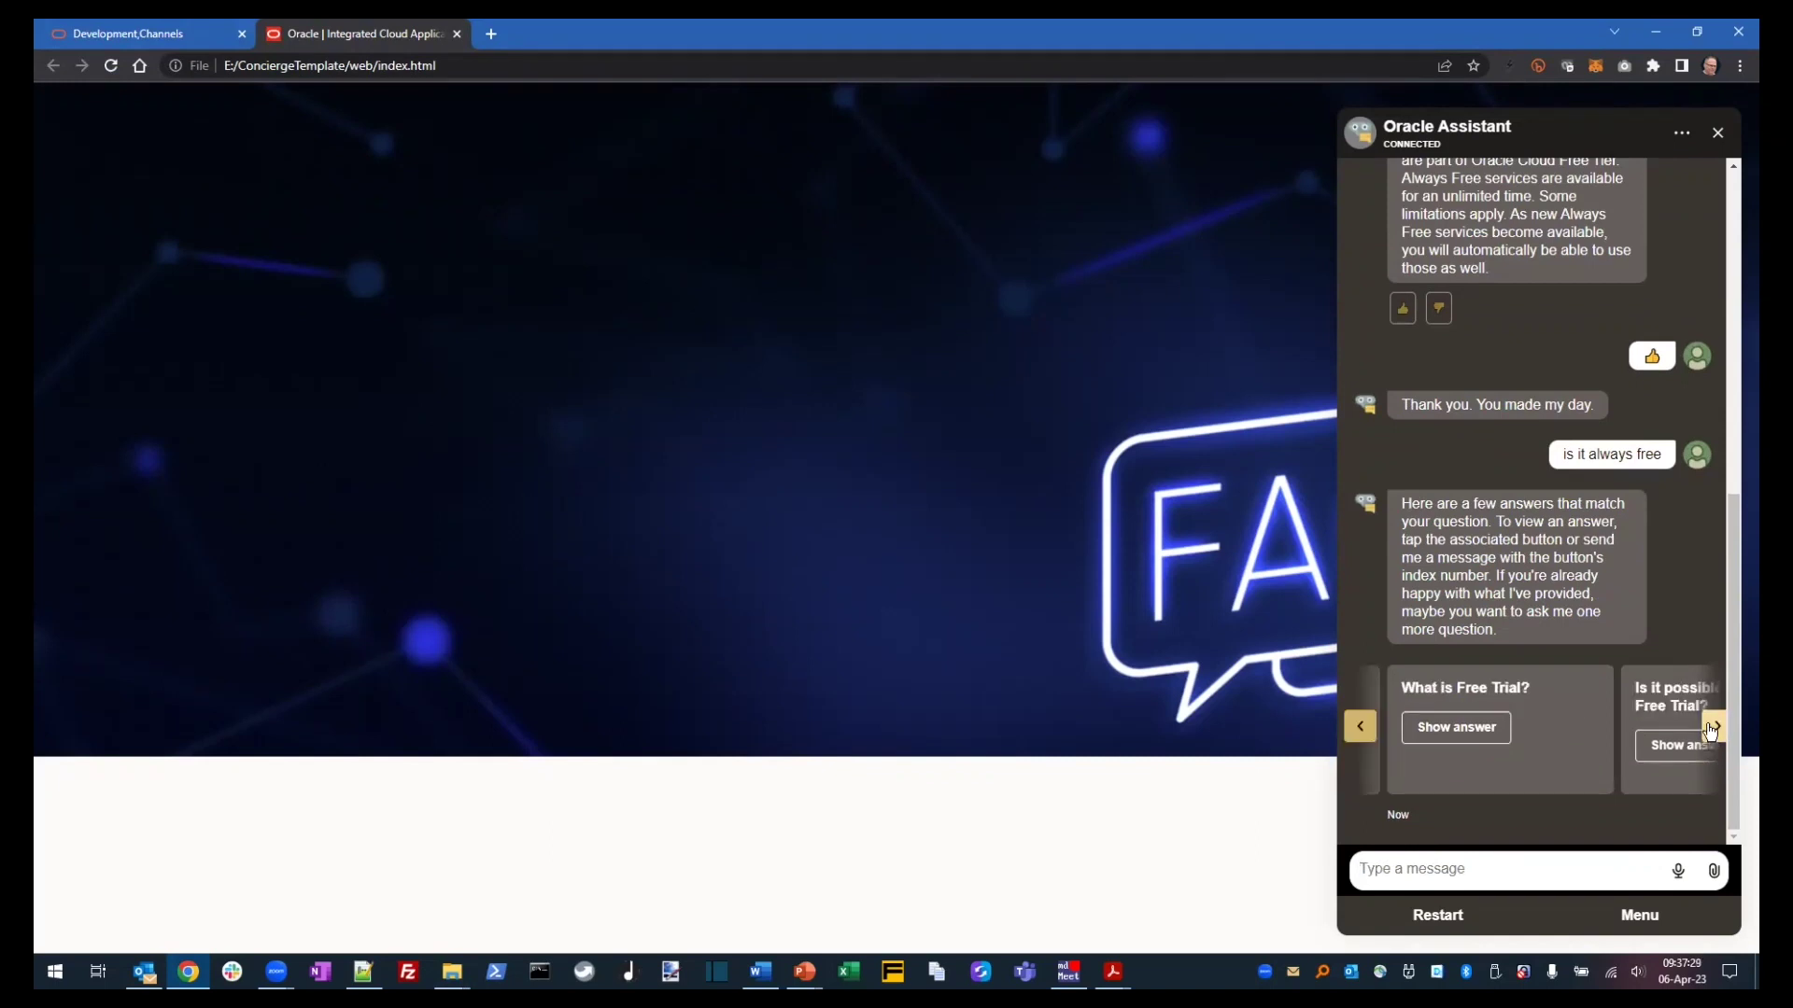
left_click(1475, 738)
left_click(1402, 784)
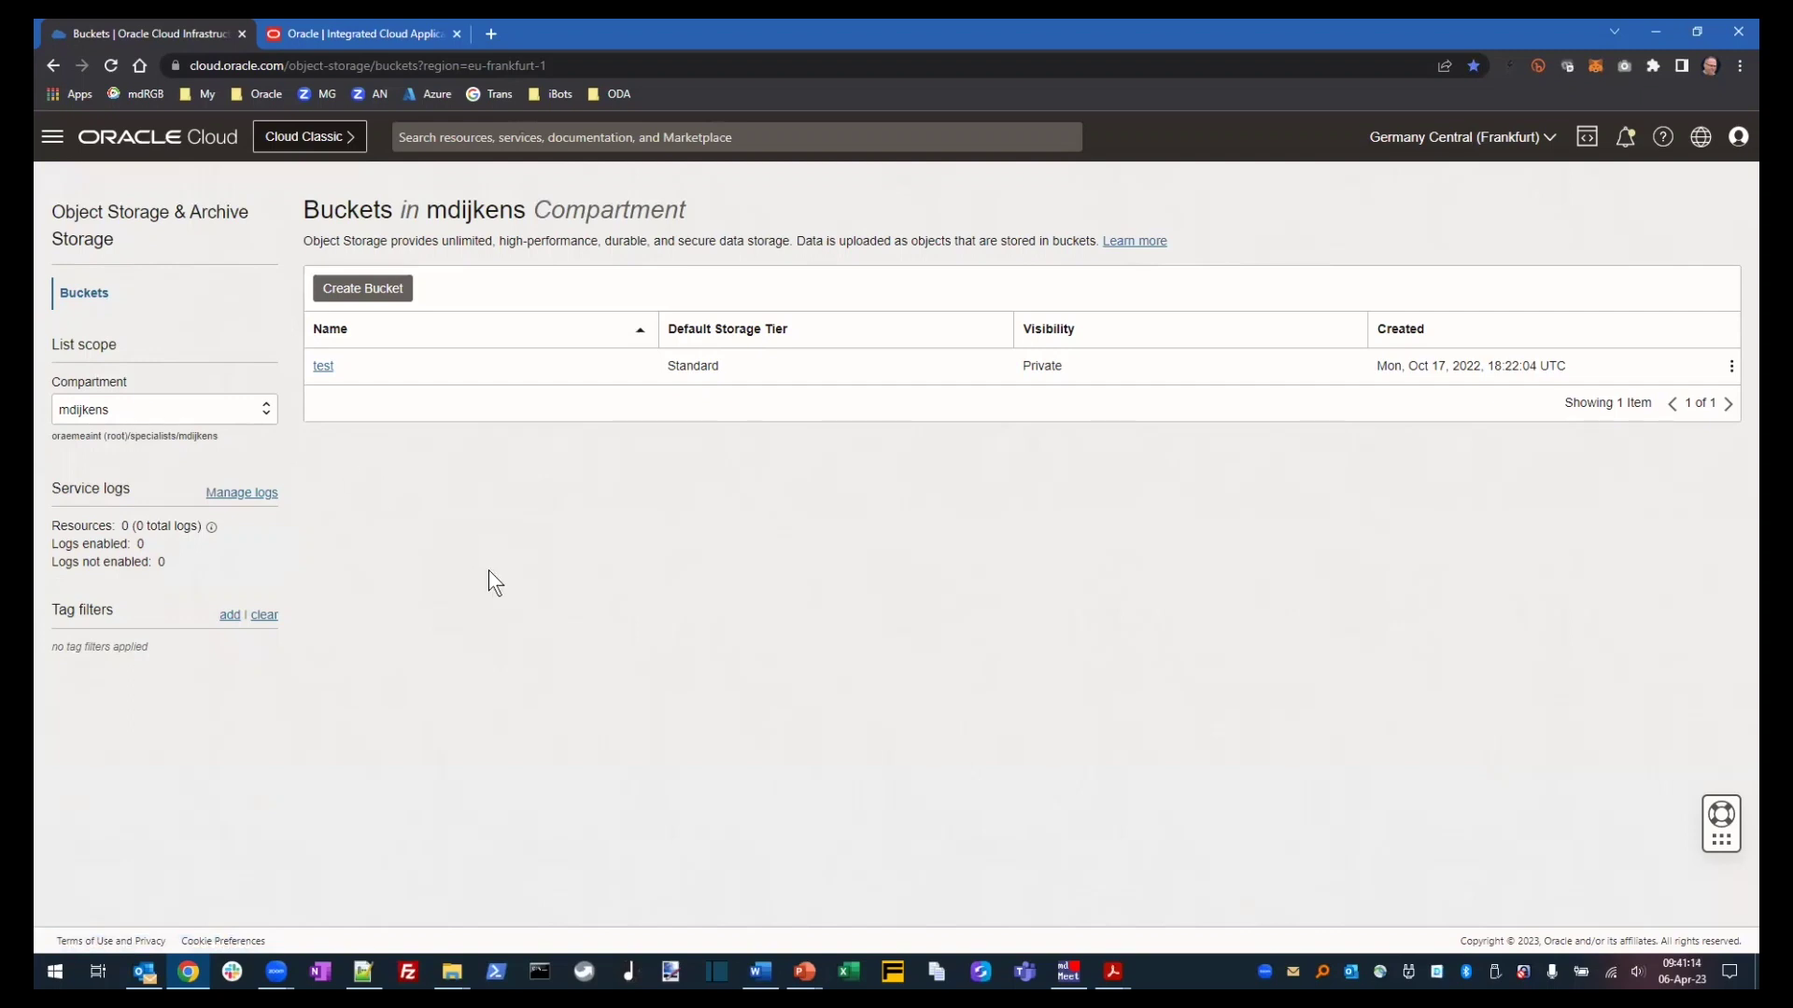
- Create an Object Storage bucket named ctdemo in Oracle Cloud with the Standard storage tier
left_click(383, 297)
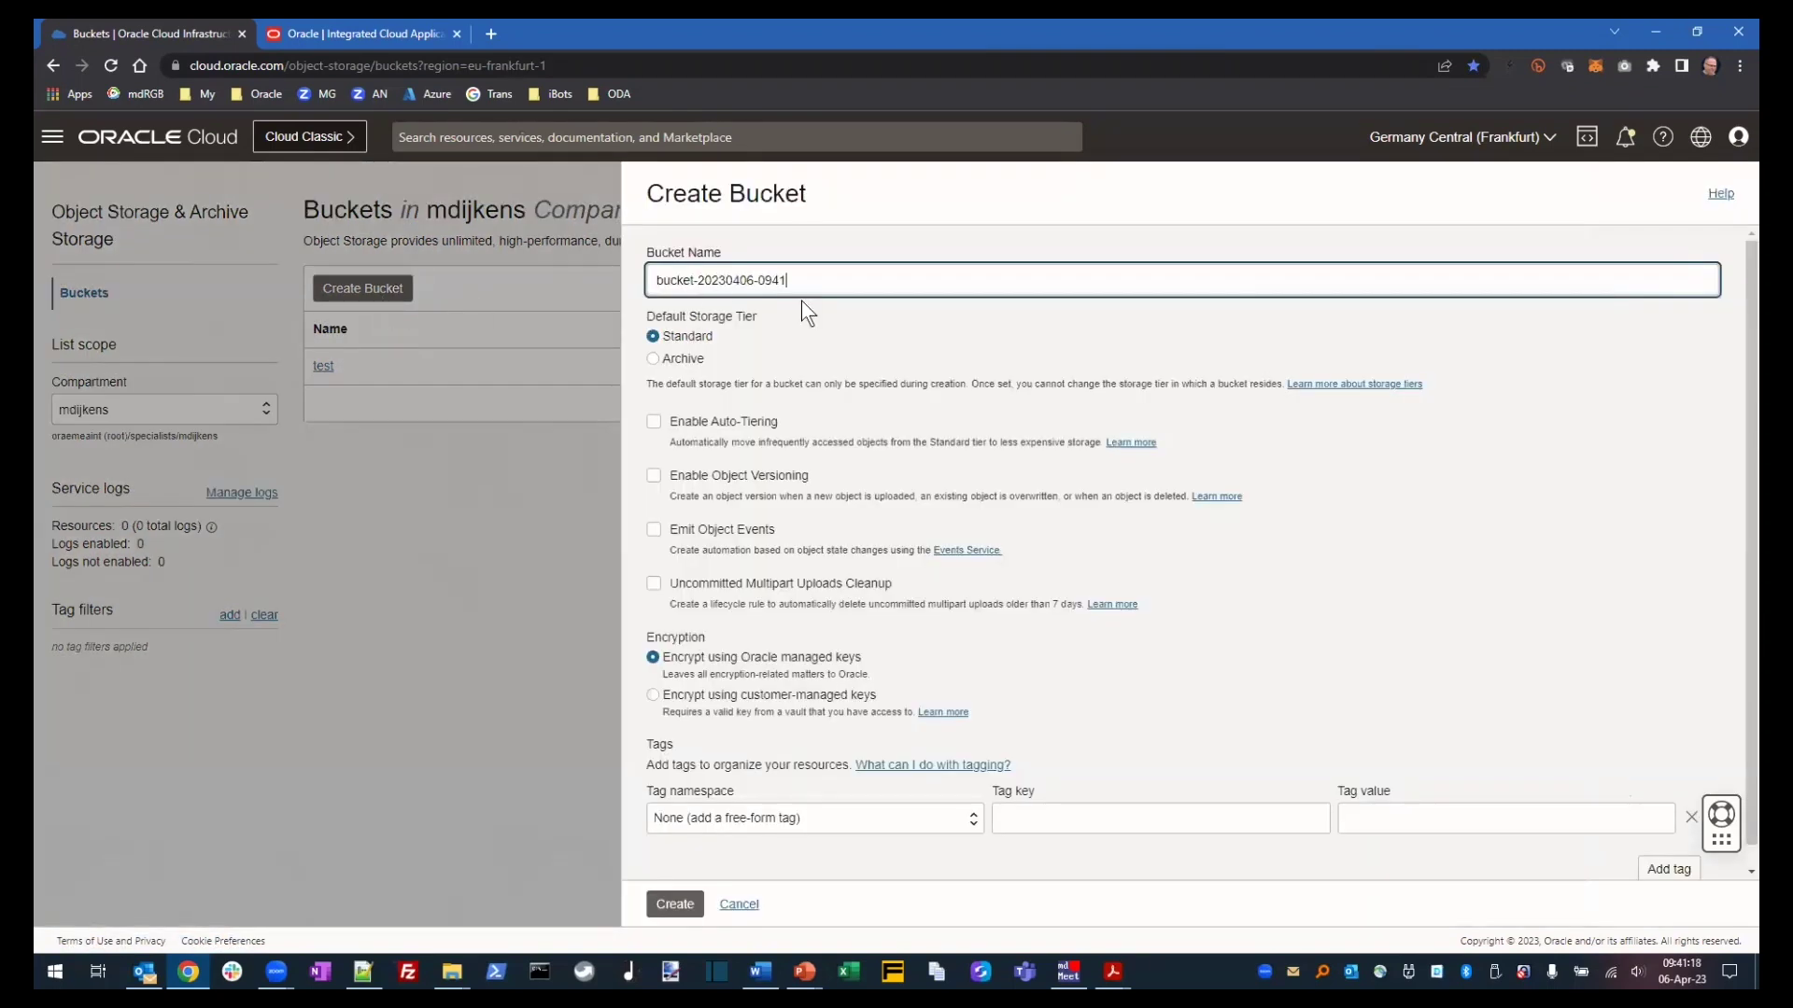
triple_click(815, 287)
type("ctdemo")
left_click(674, 904)
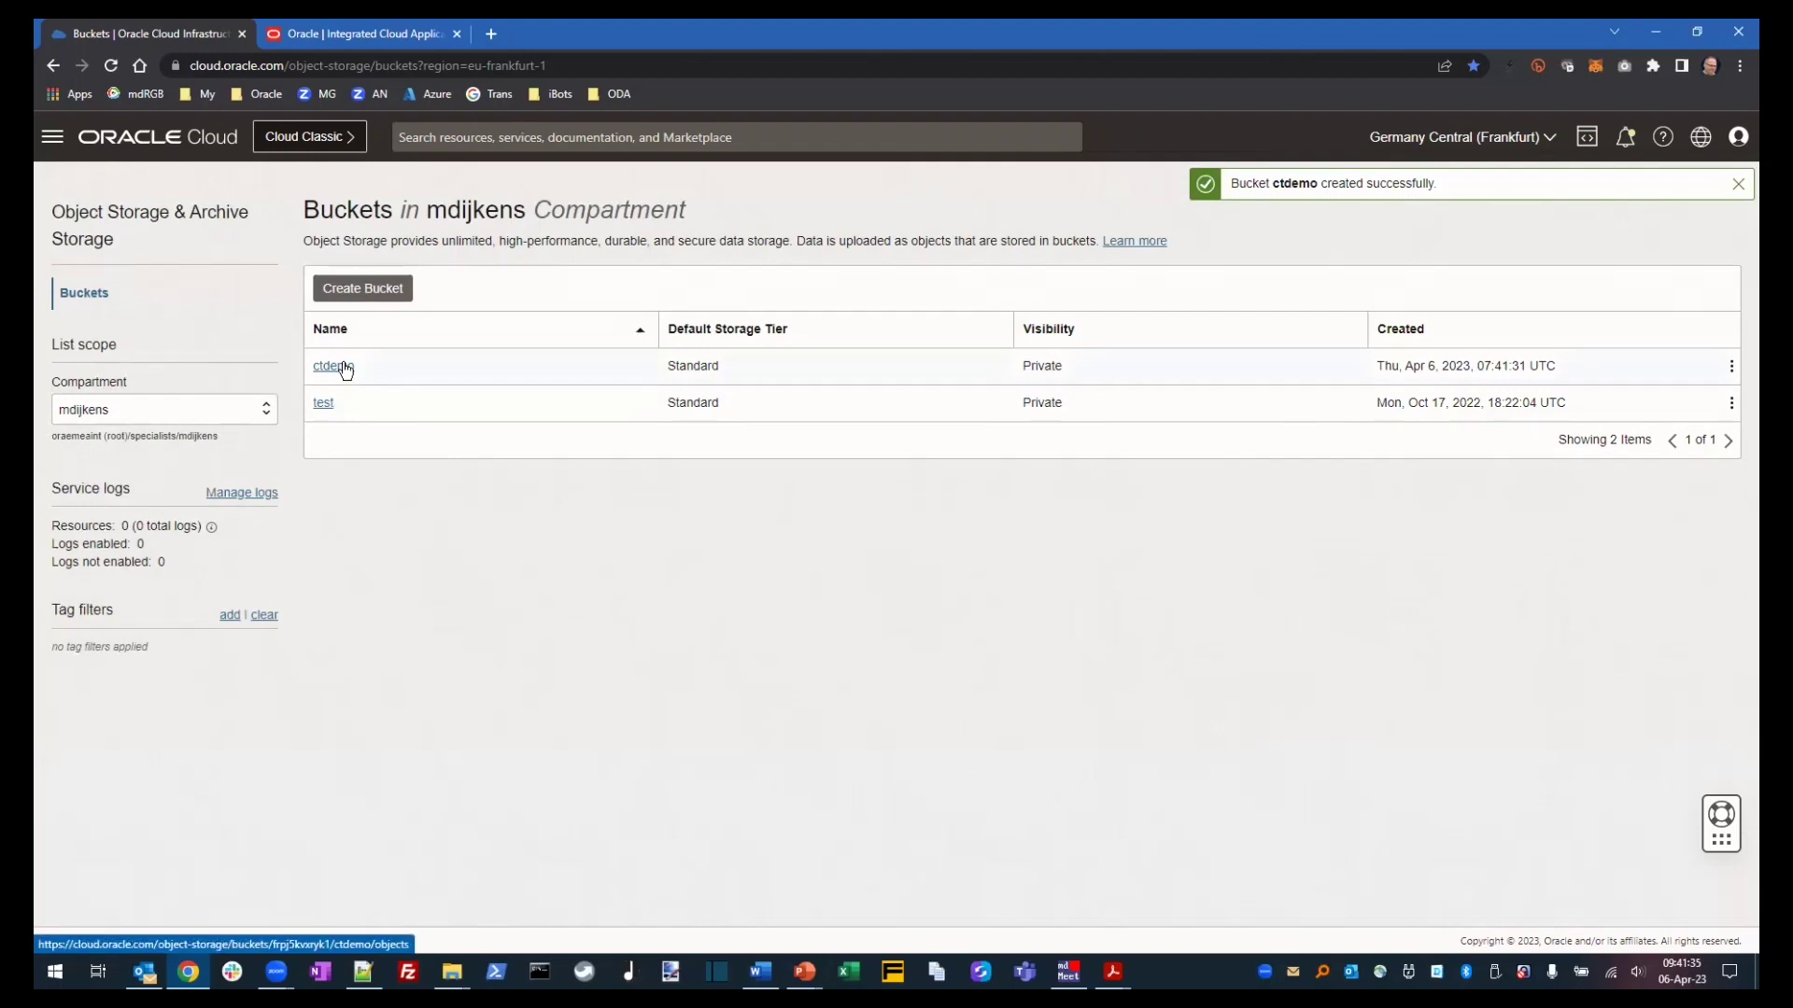
- Open the ctdemo bucket and set its visibility to Public, allowing users to list its objects
left_click(344, 368)
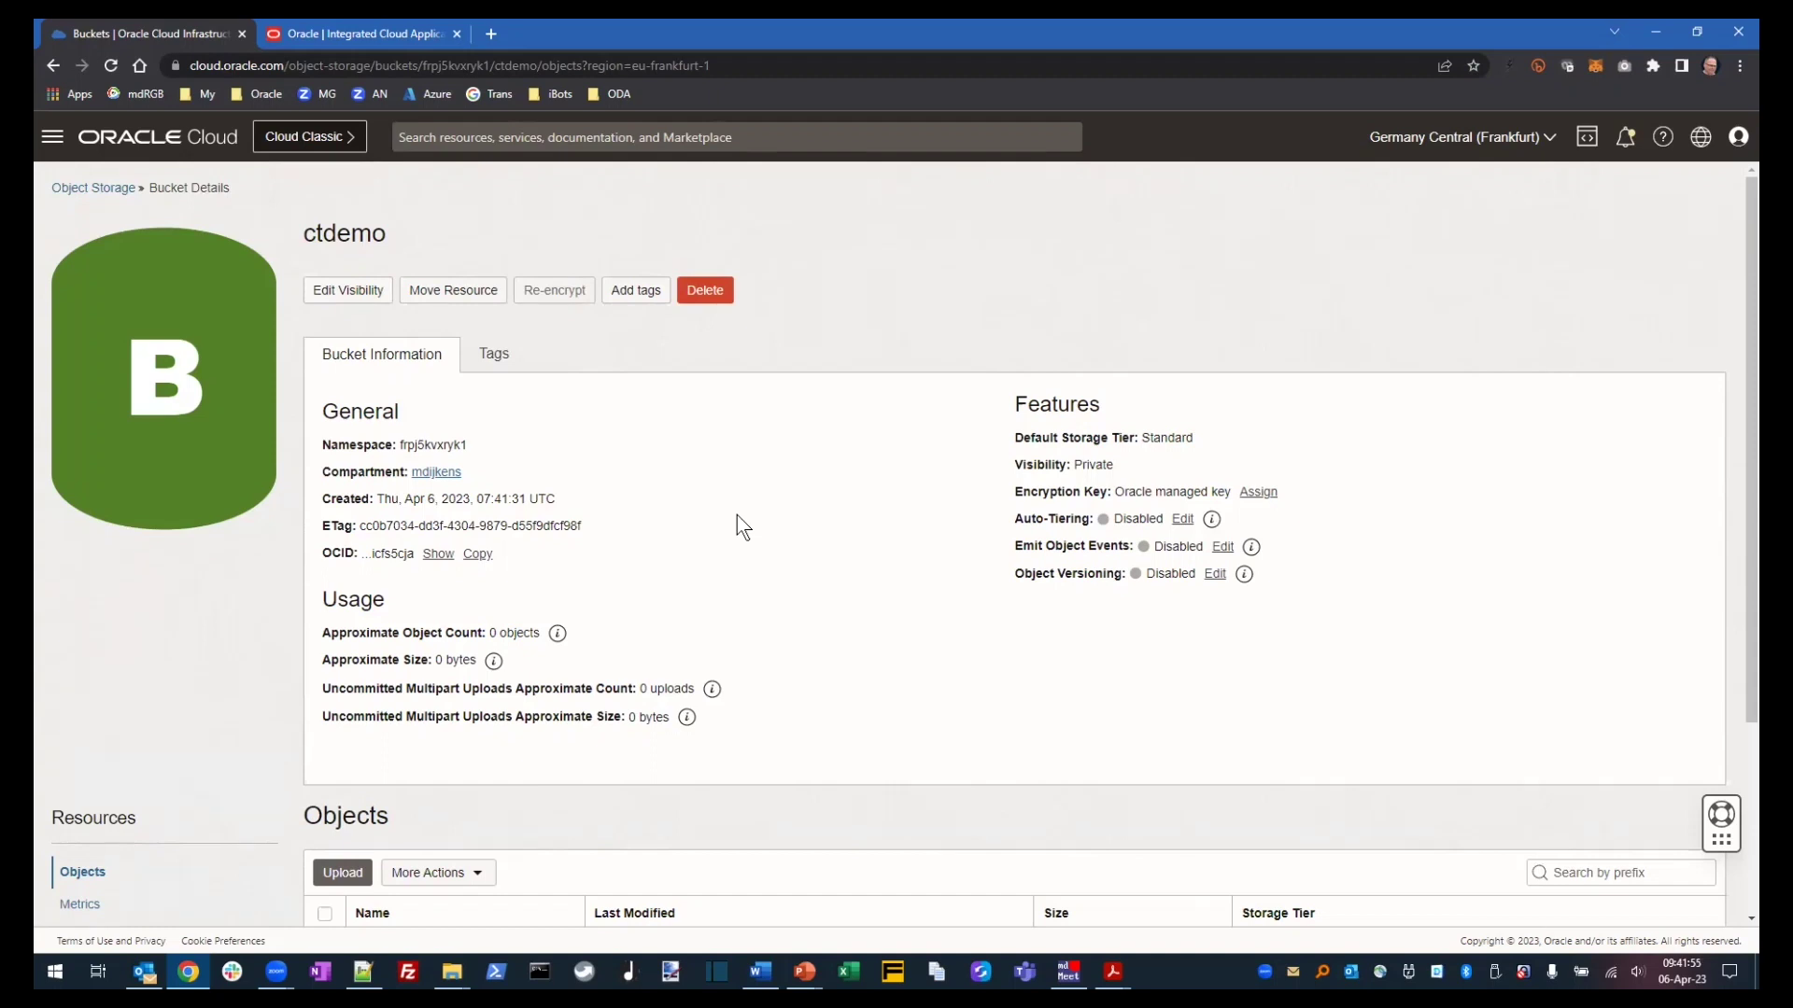
left_click(371, 293)
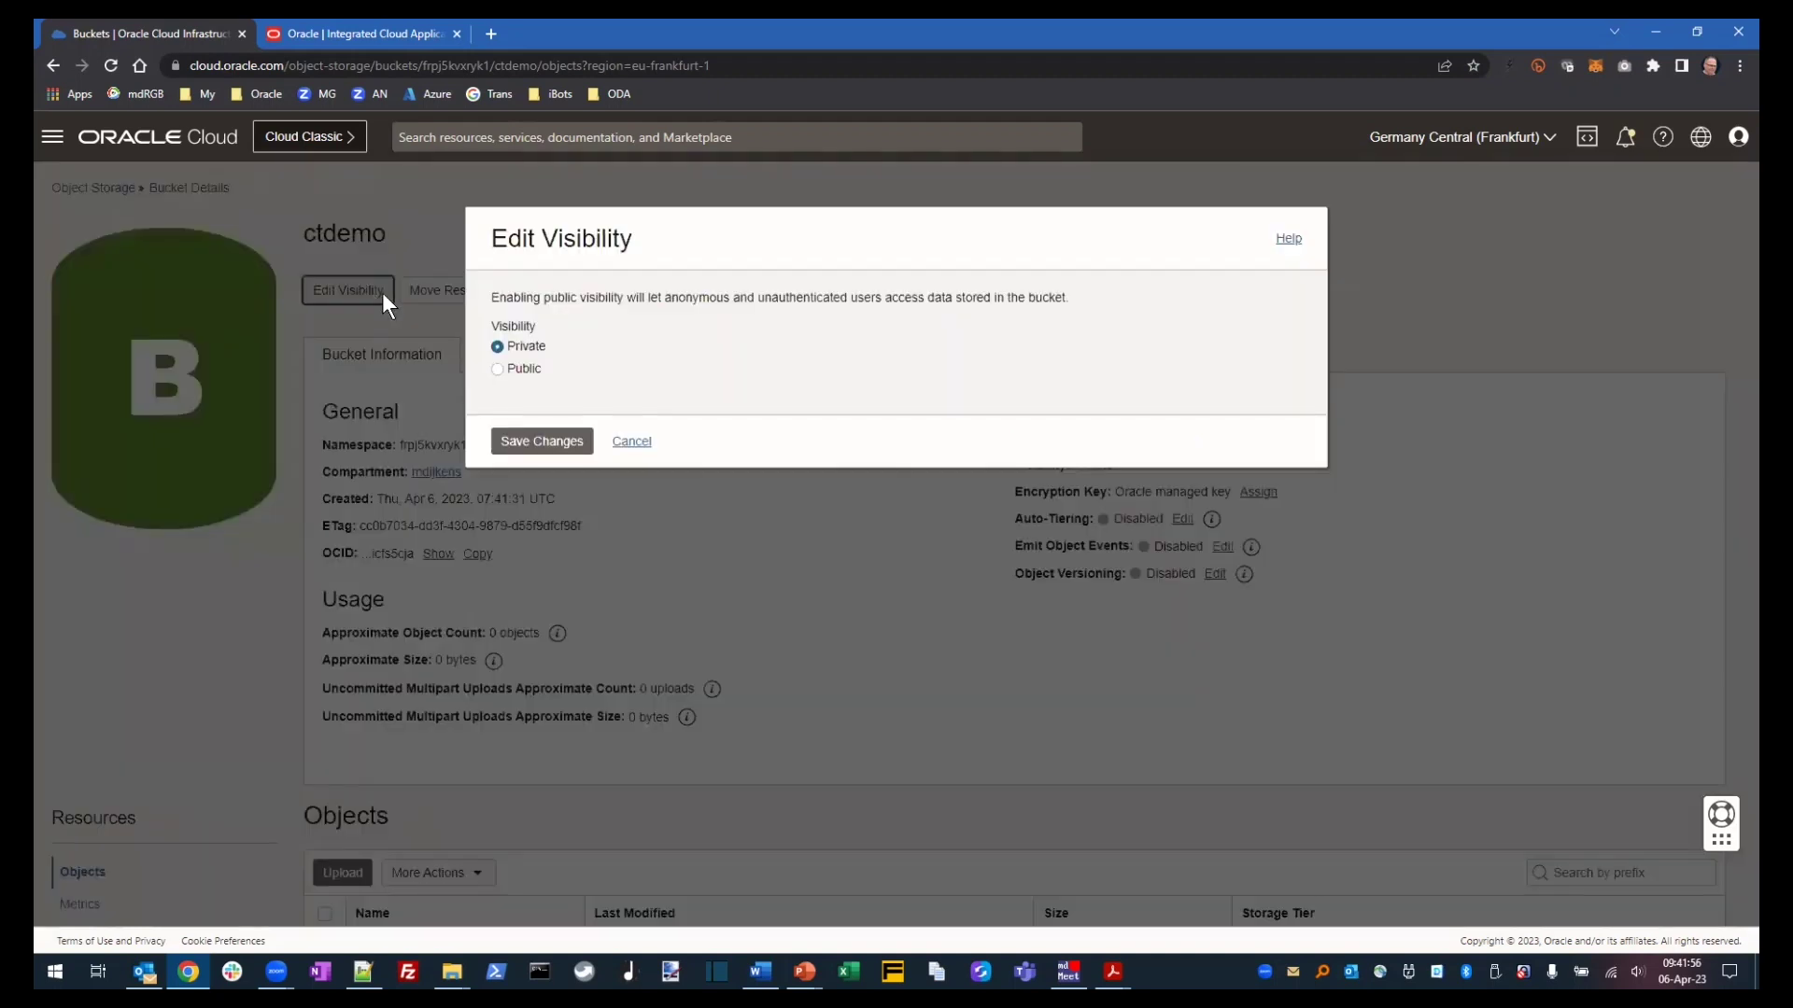
left_click(519, 370)
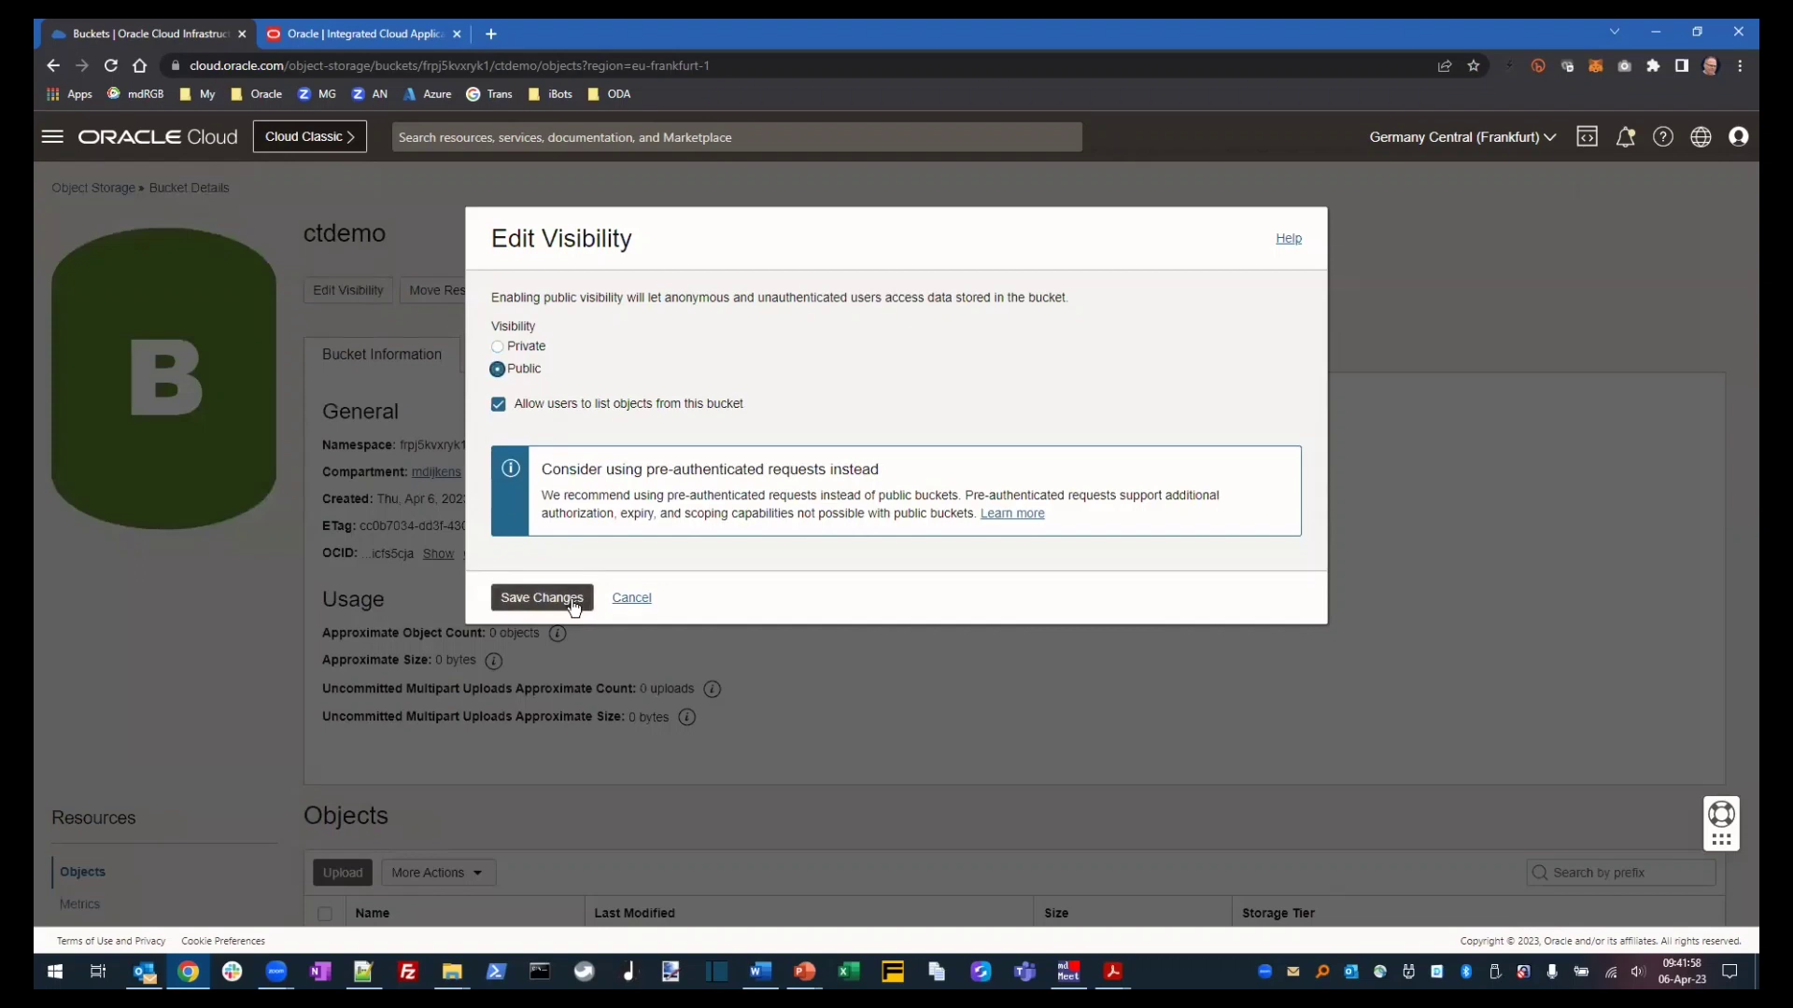
left_click(541, 598)
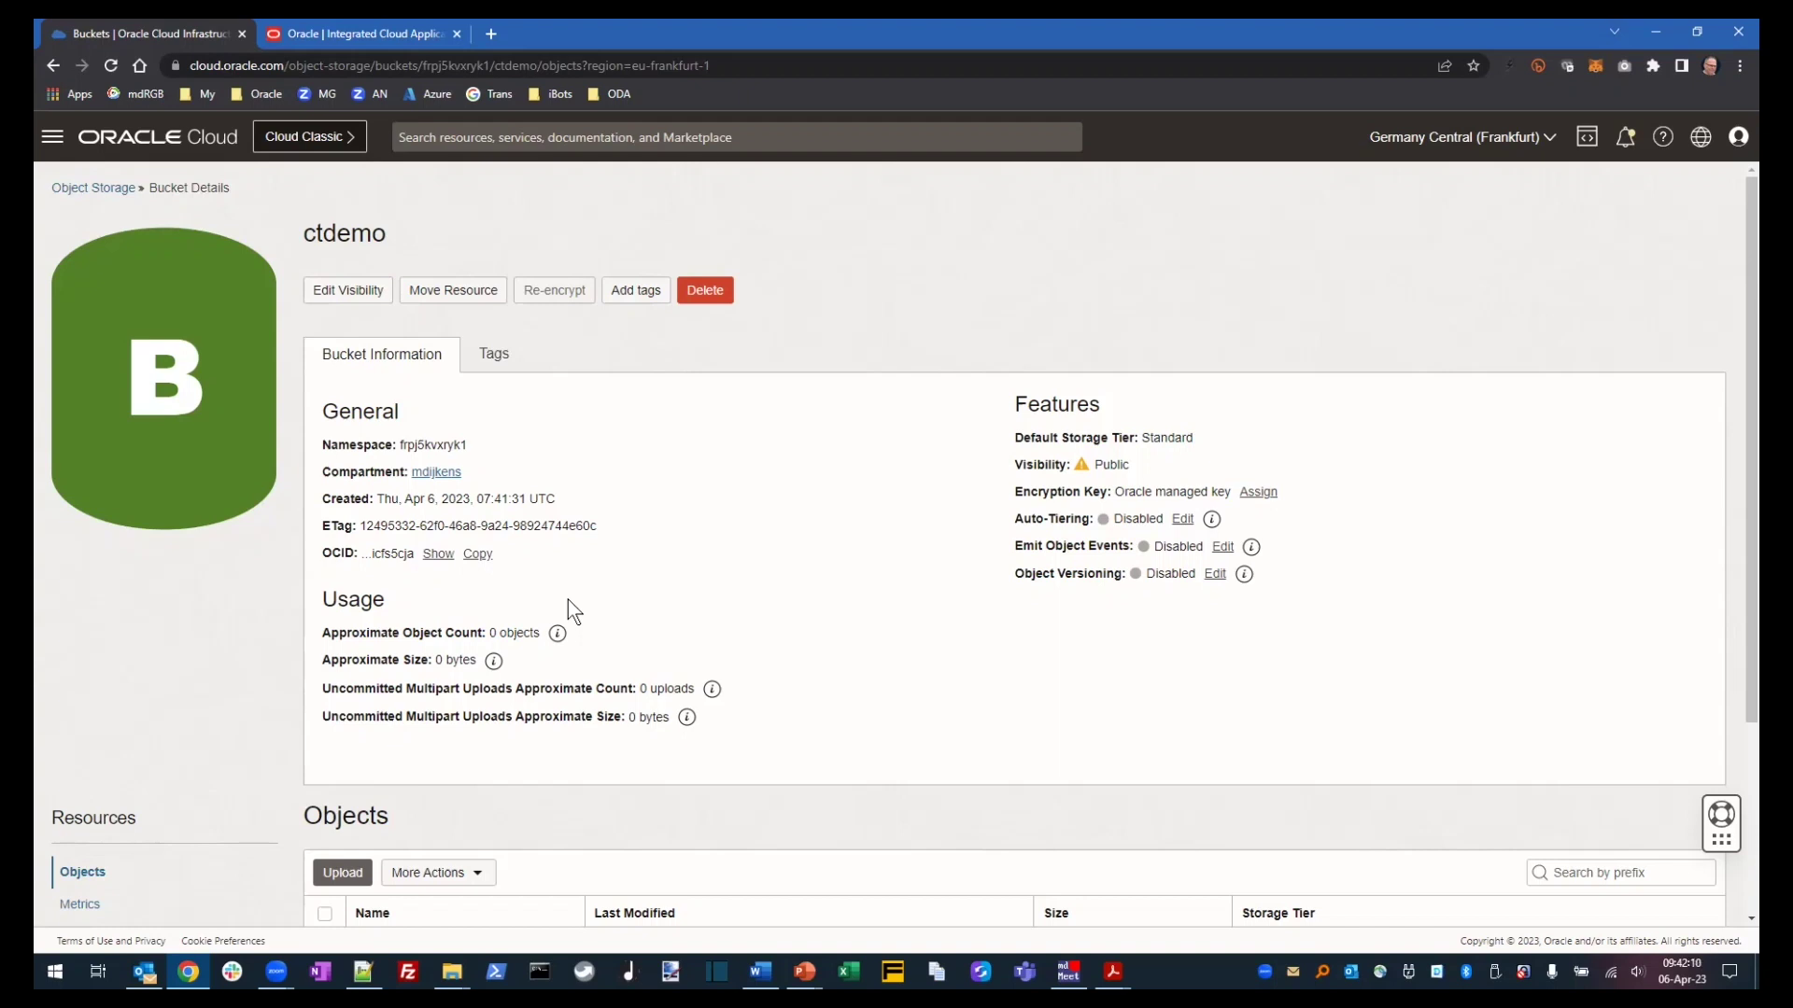
- Create a folder named images in the ctdemo bucket, matching the subfolder in the local ConciergeTemplate web folder
scroll(568, 599, "down", 3)
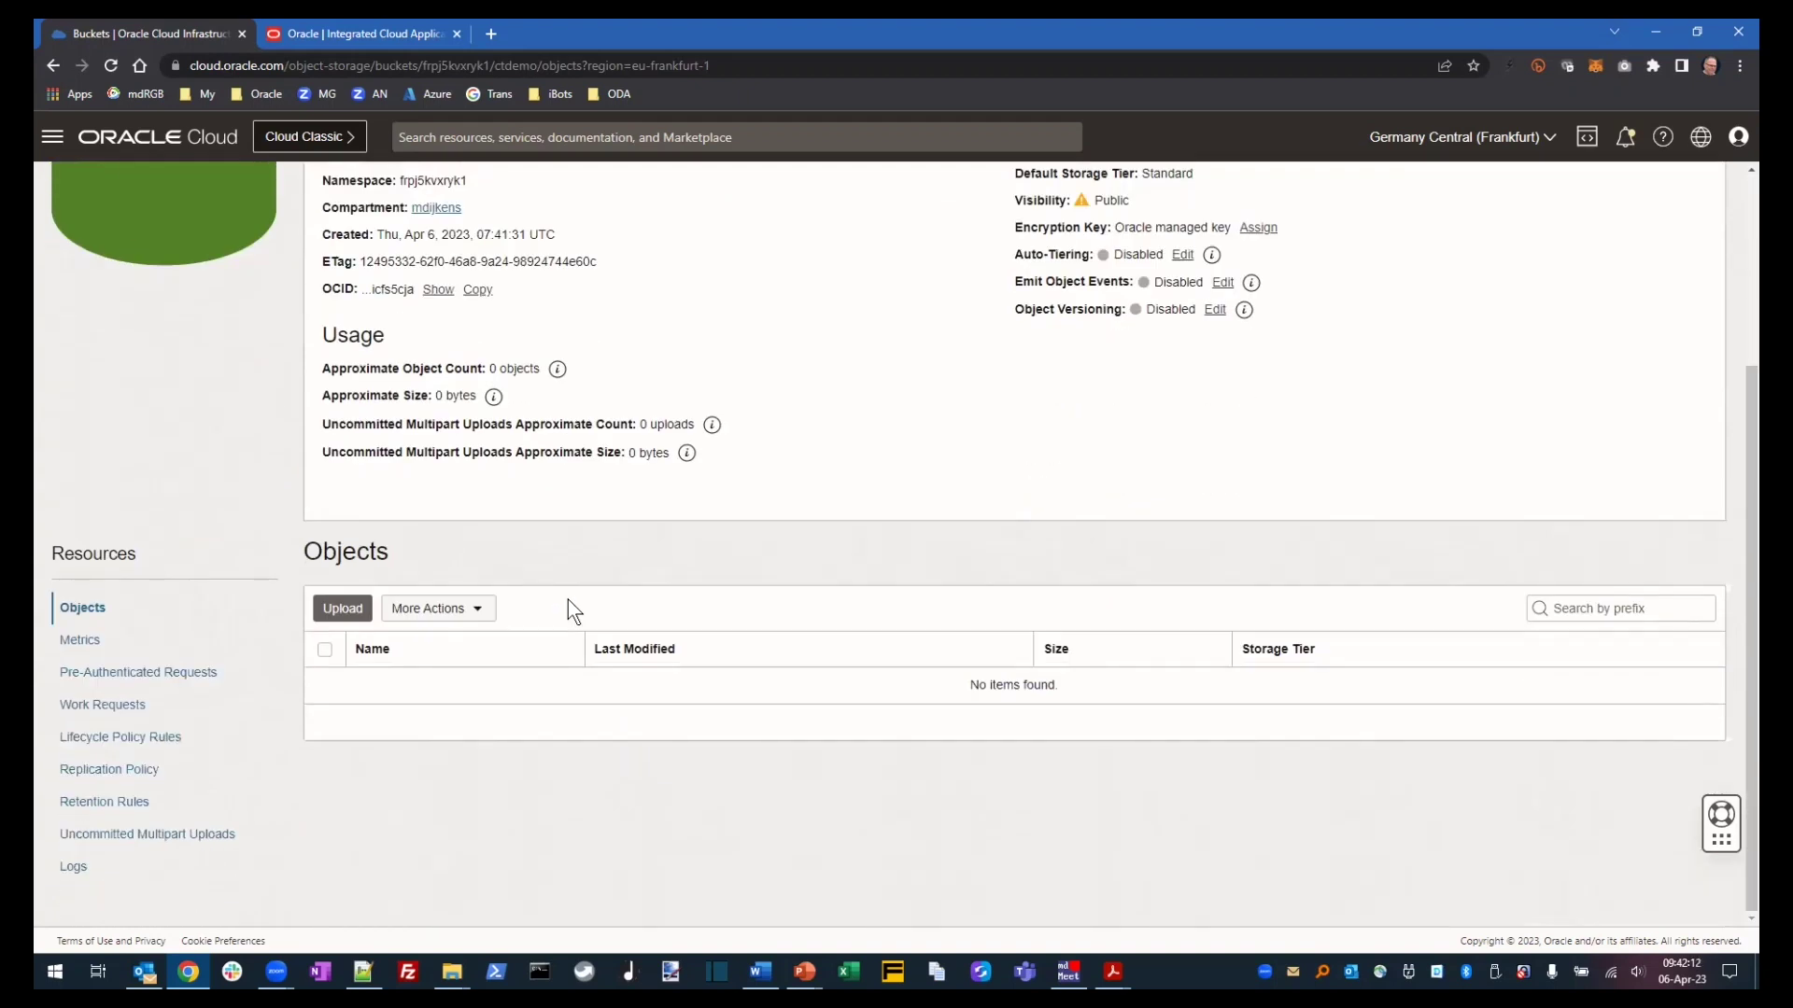
left_click(497, 614)
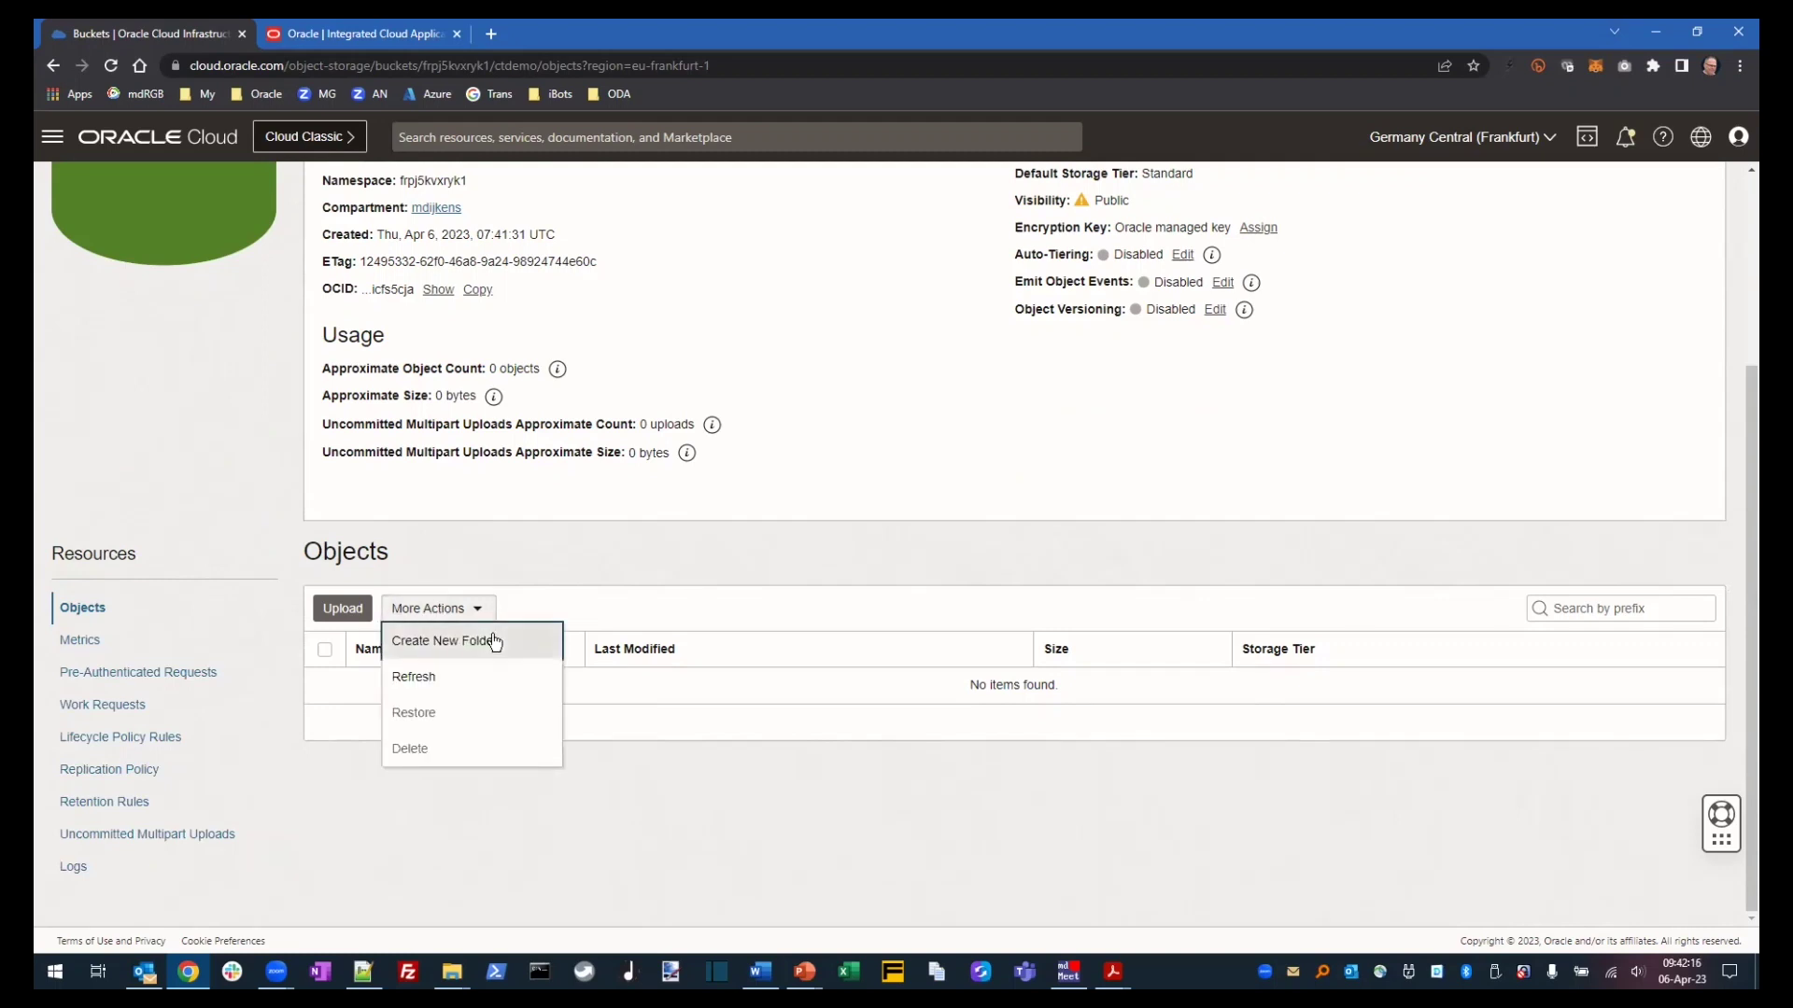
left_click(491, 637)
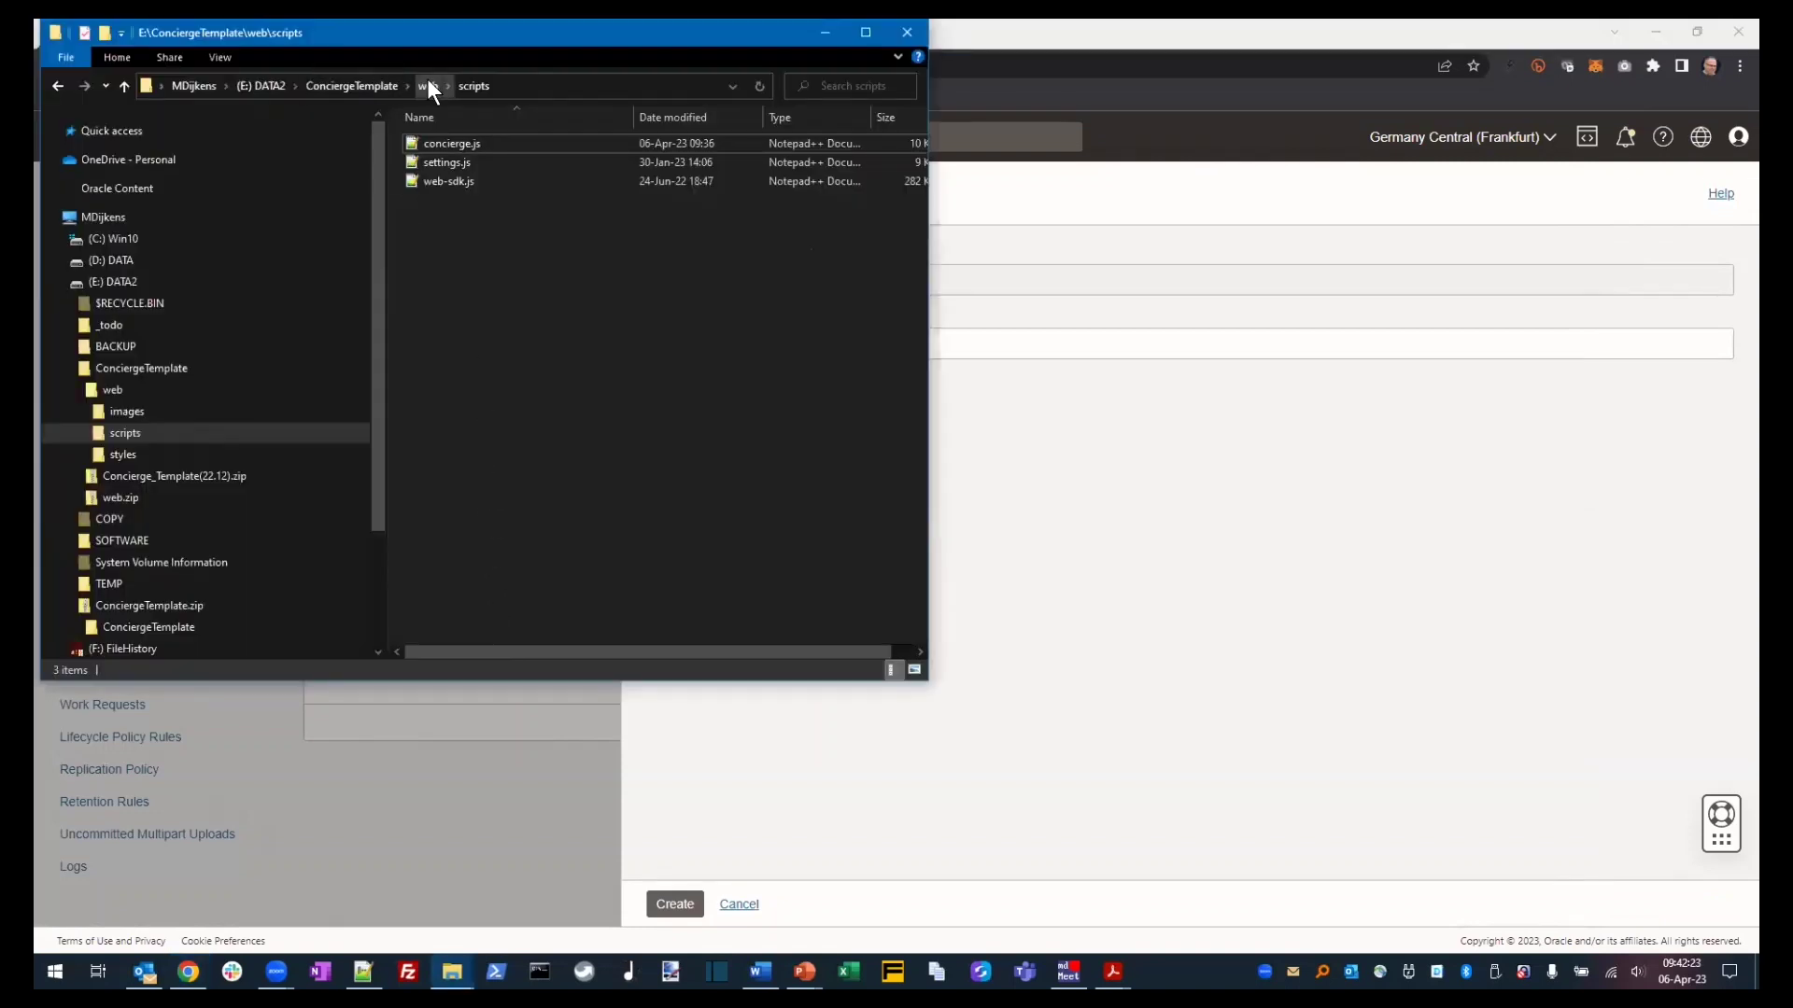
left_click(429, 85)
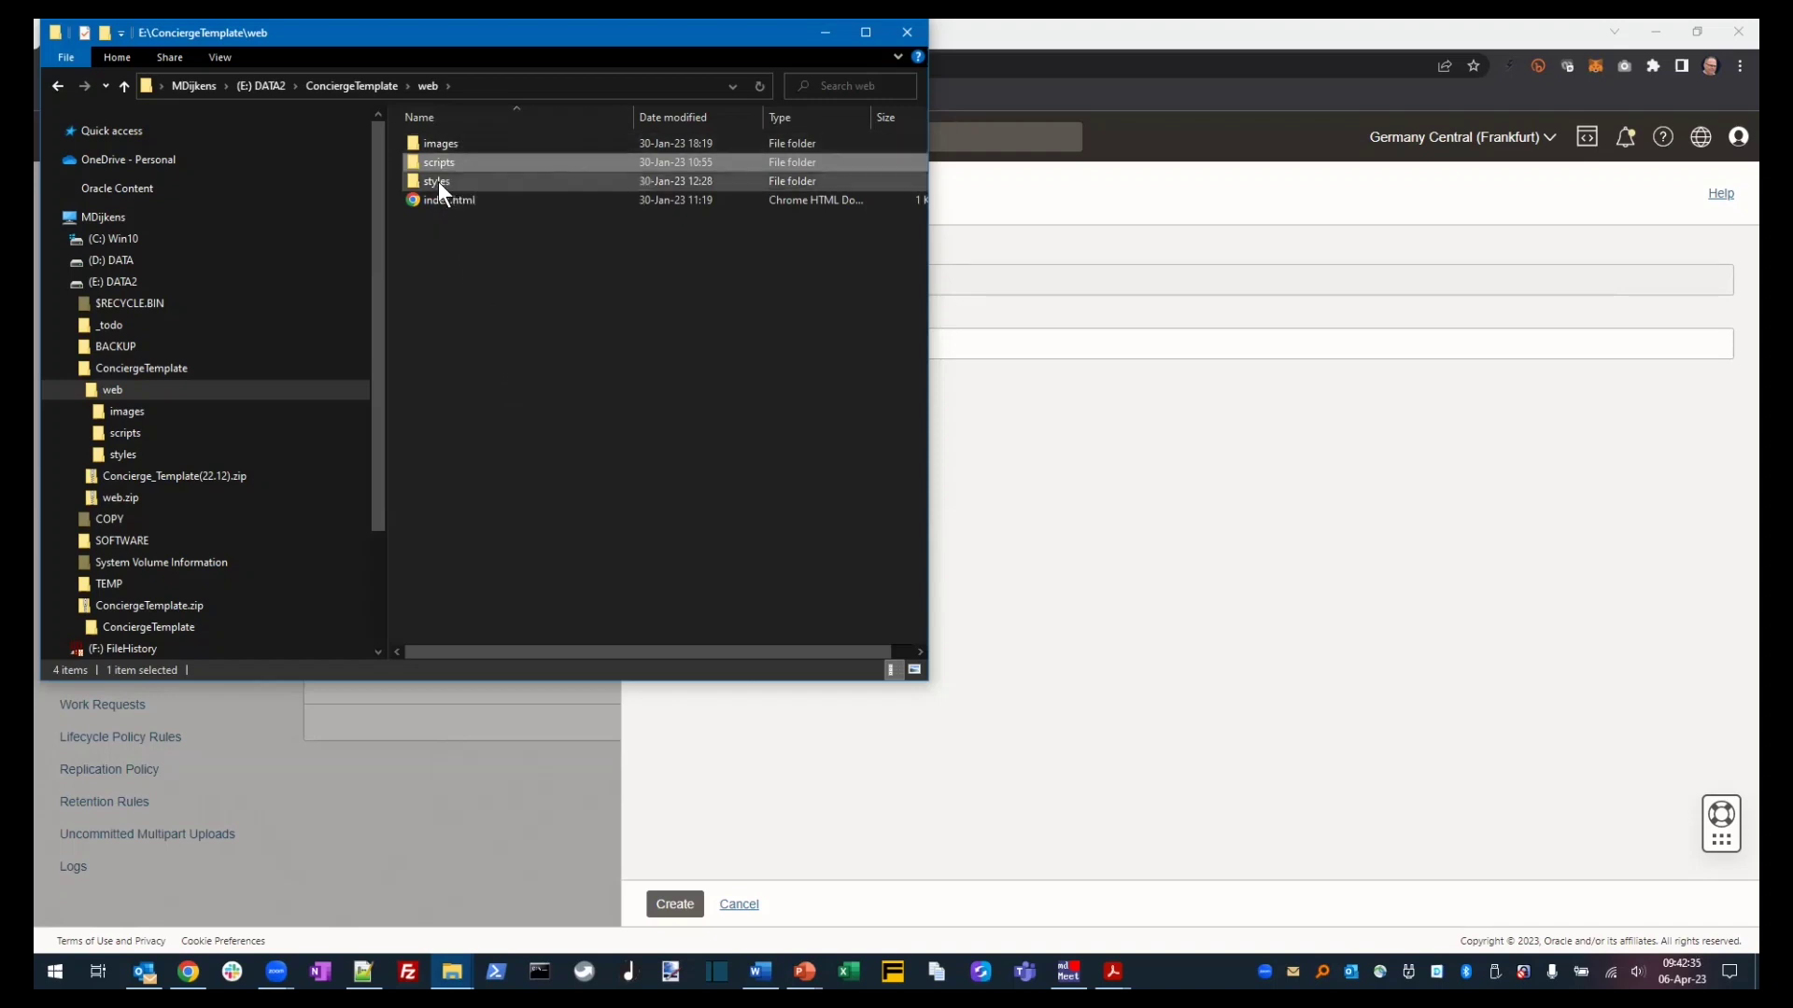
key("alt+Tab")
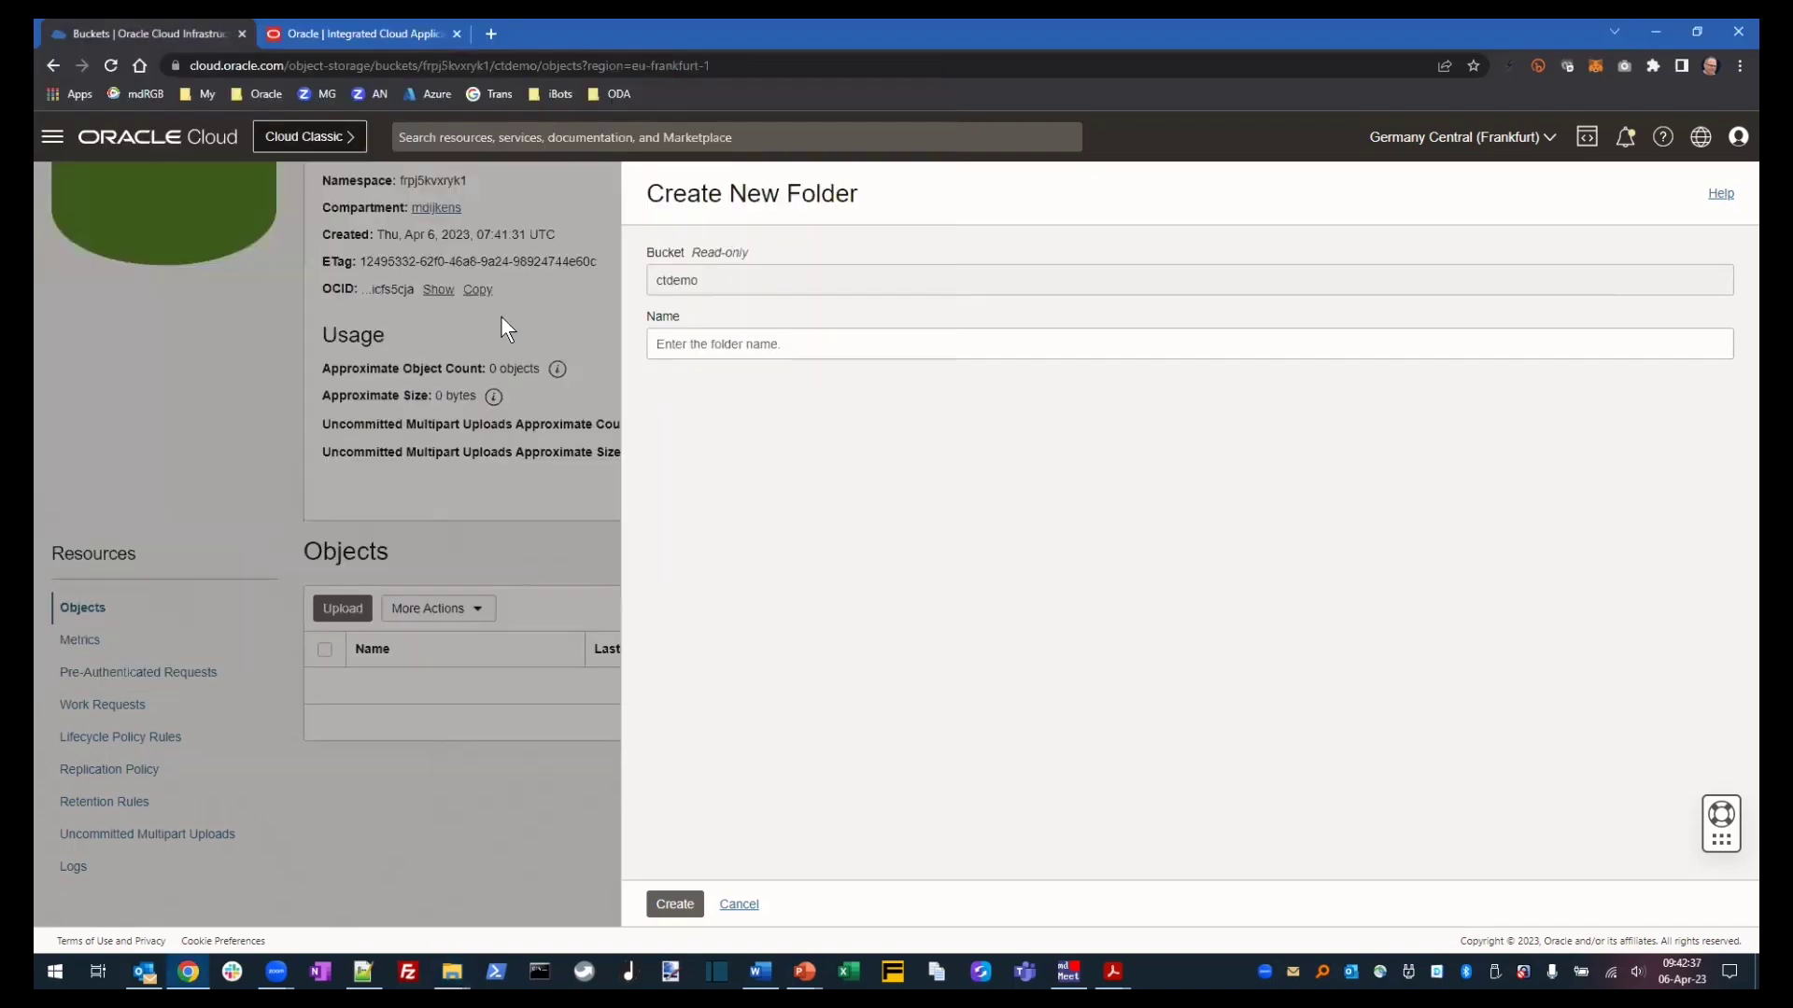
left_click(704, 342)
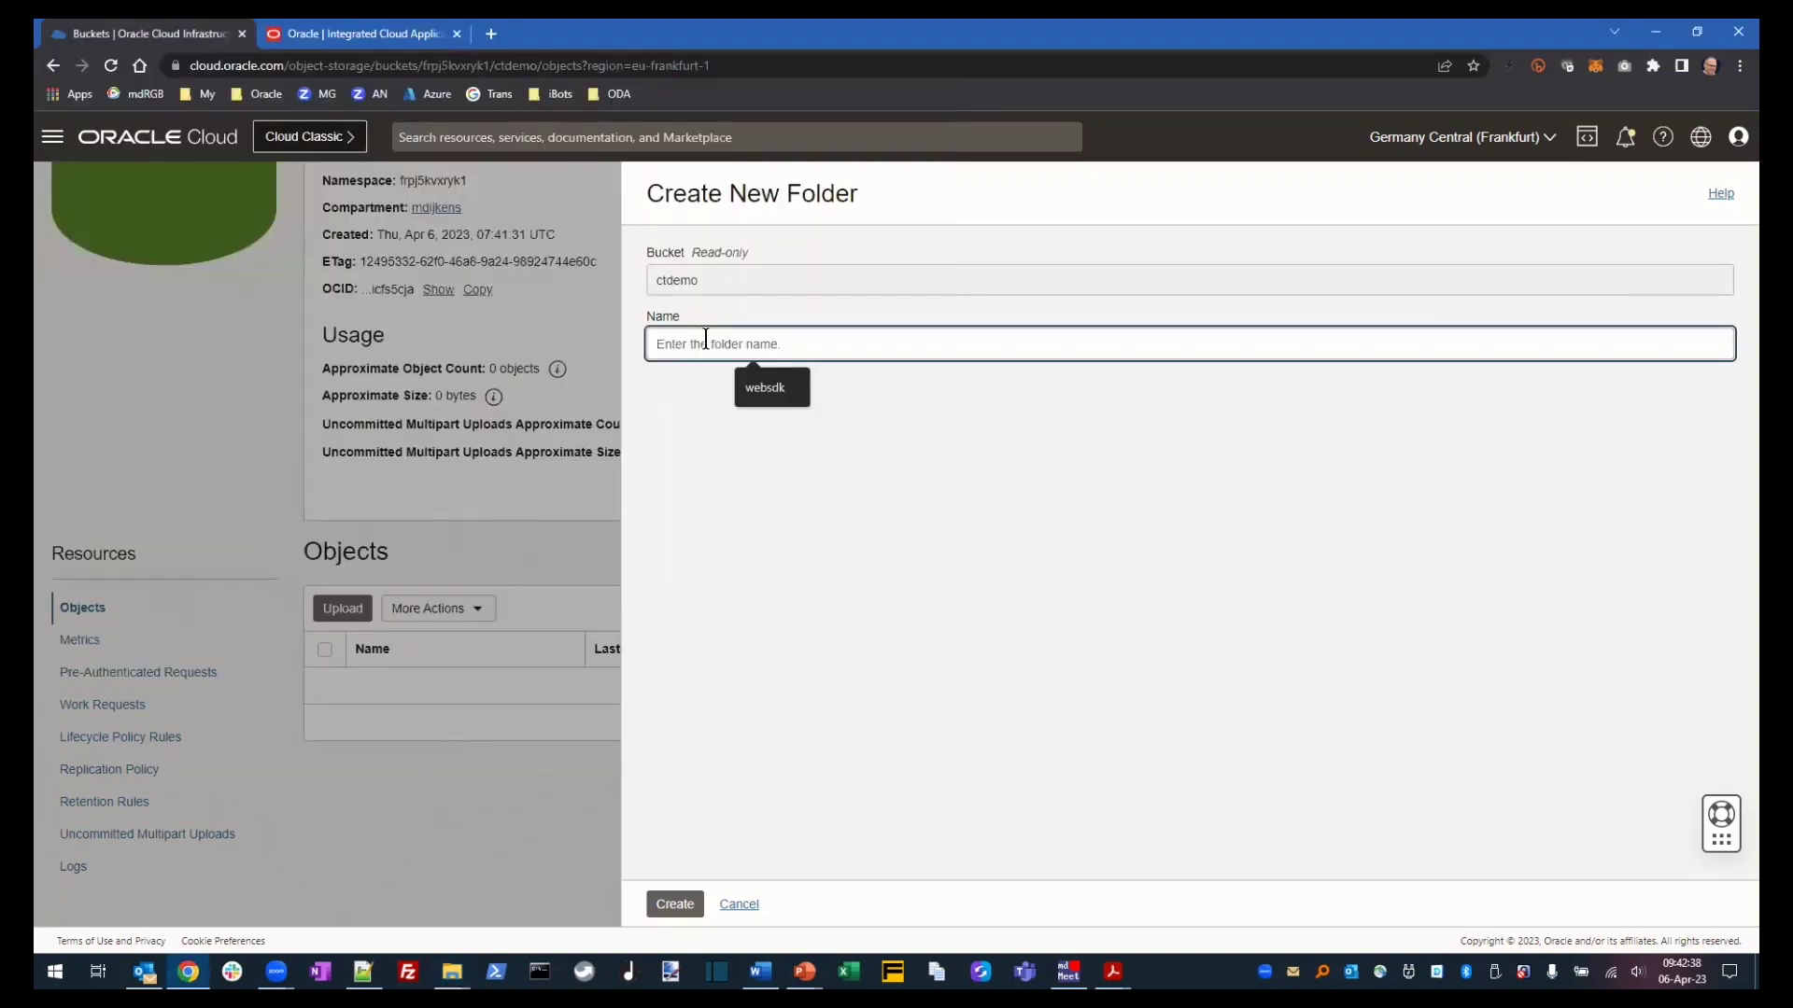
type("images")
left_click(692, 898)
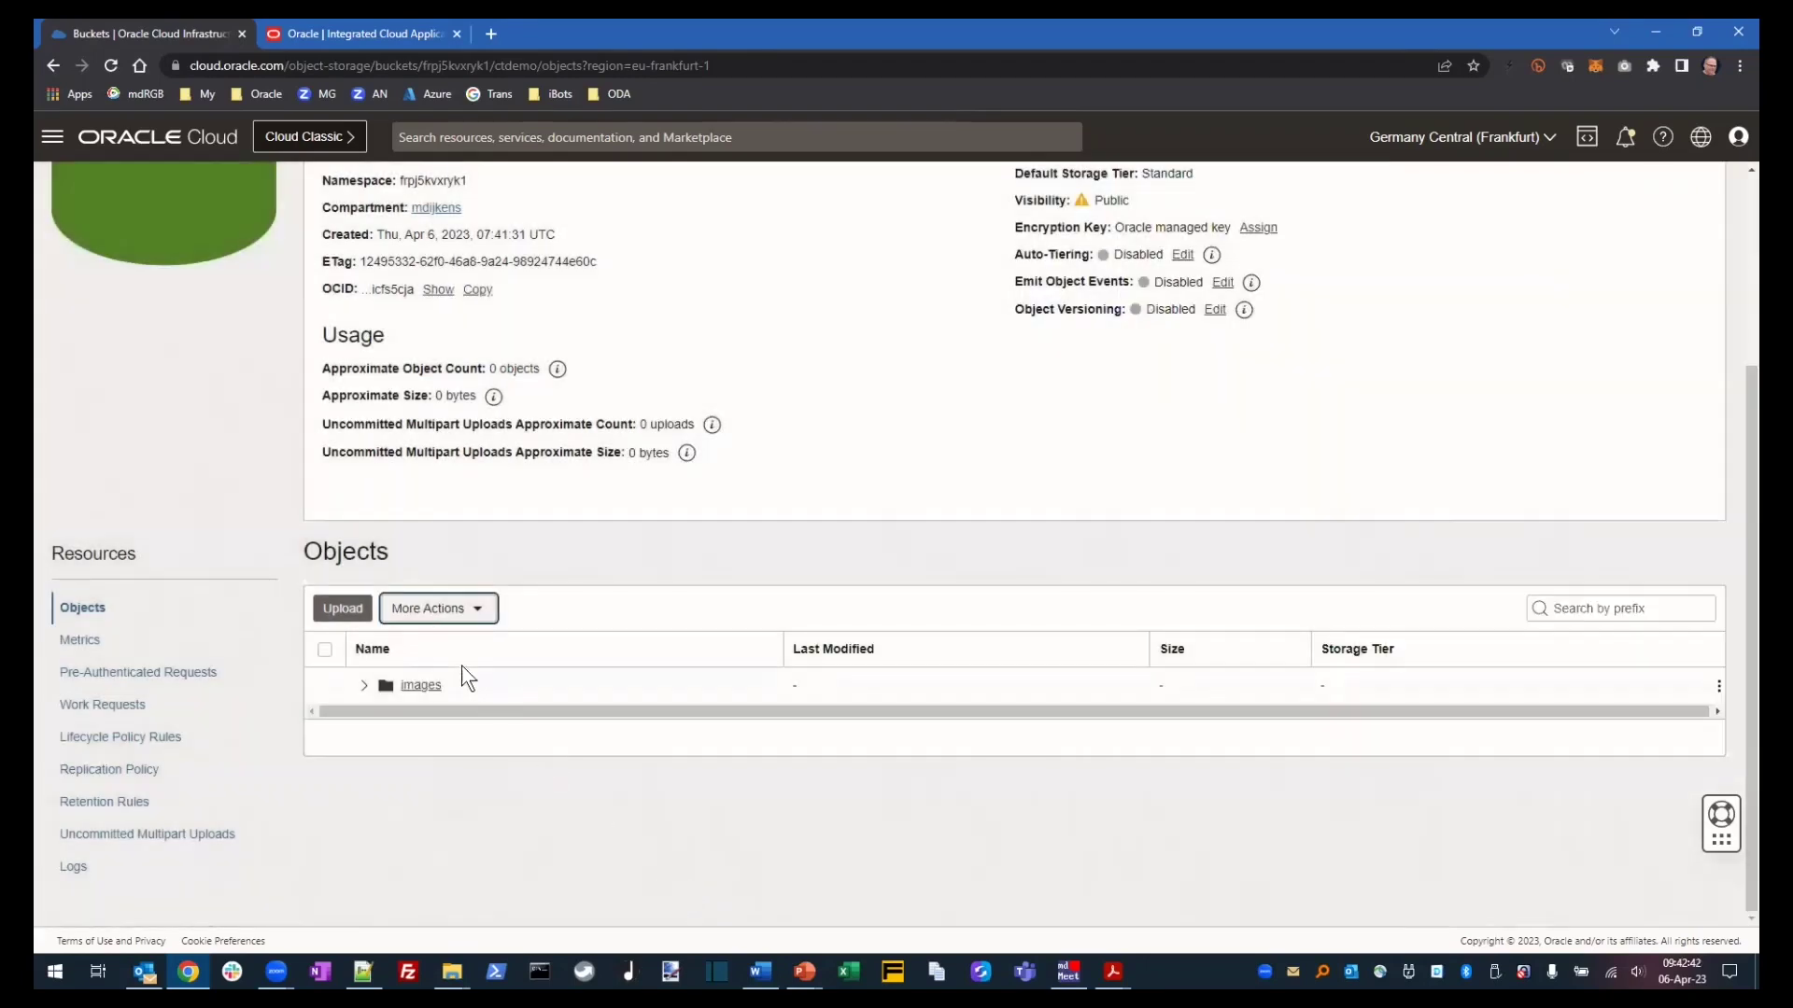
- Create a second folder named scripts at the root of the ctdemo bucket
left_click(477, 608)
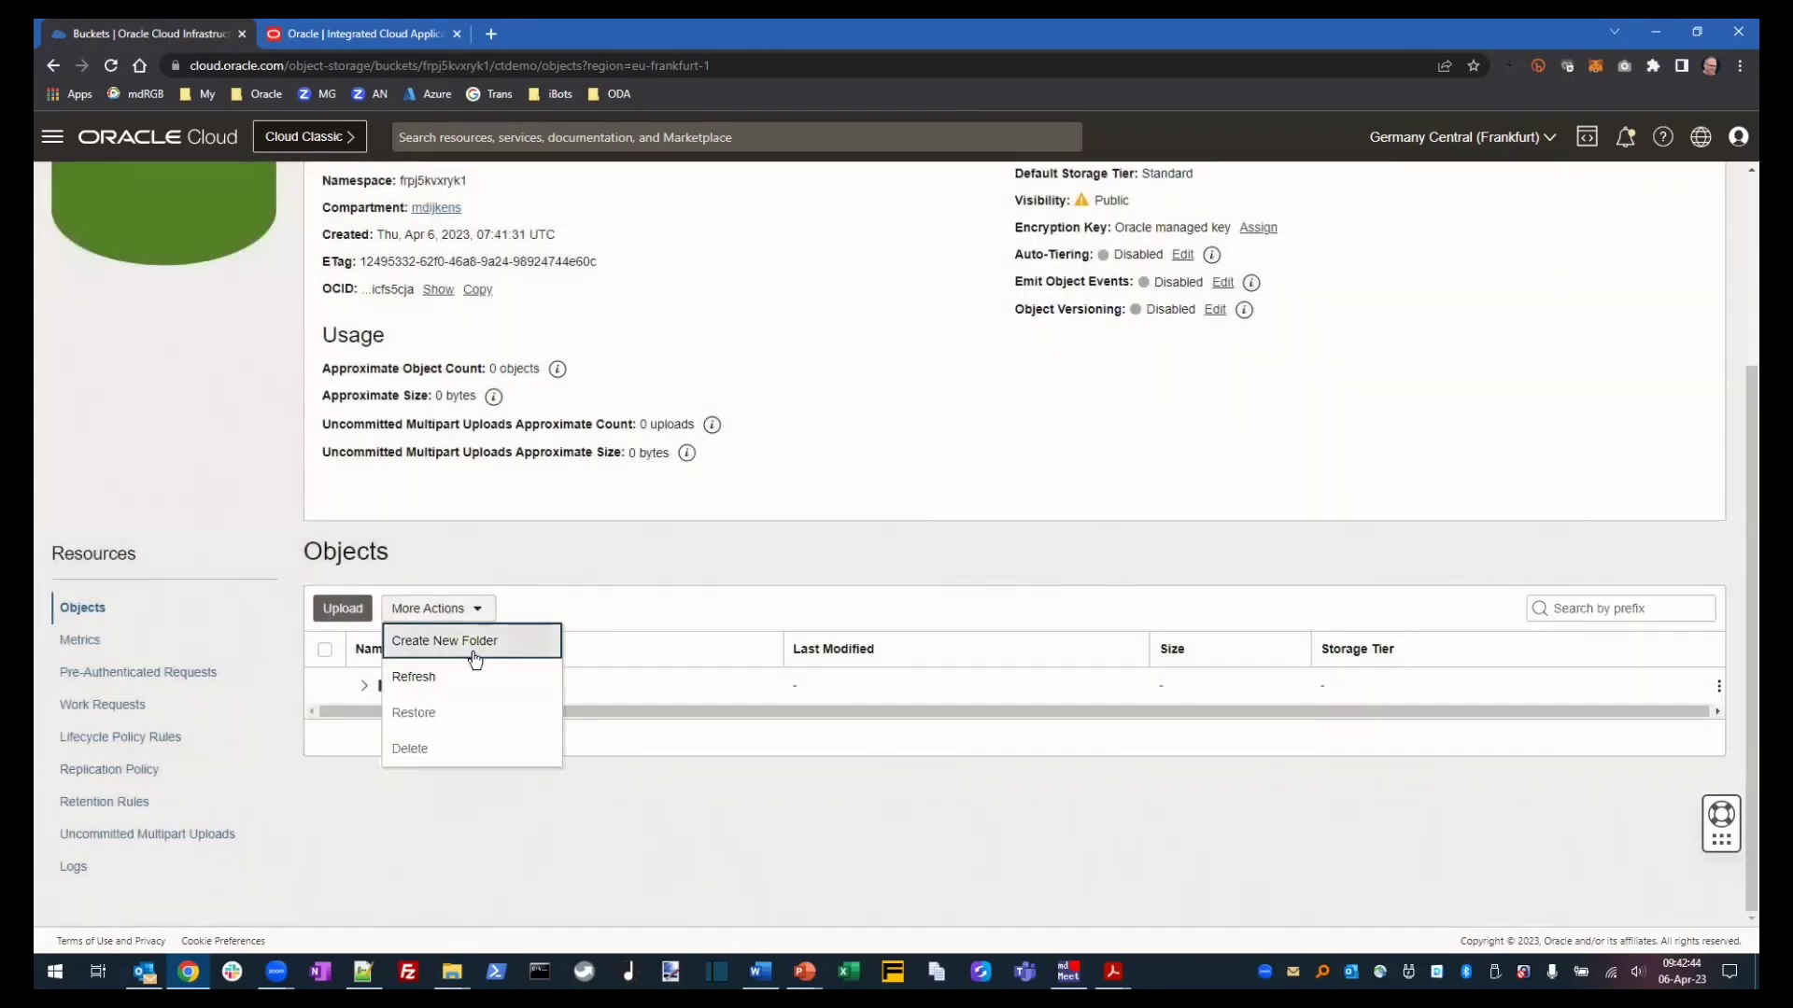
left_click(475, 658)
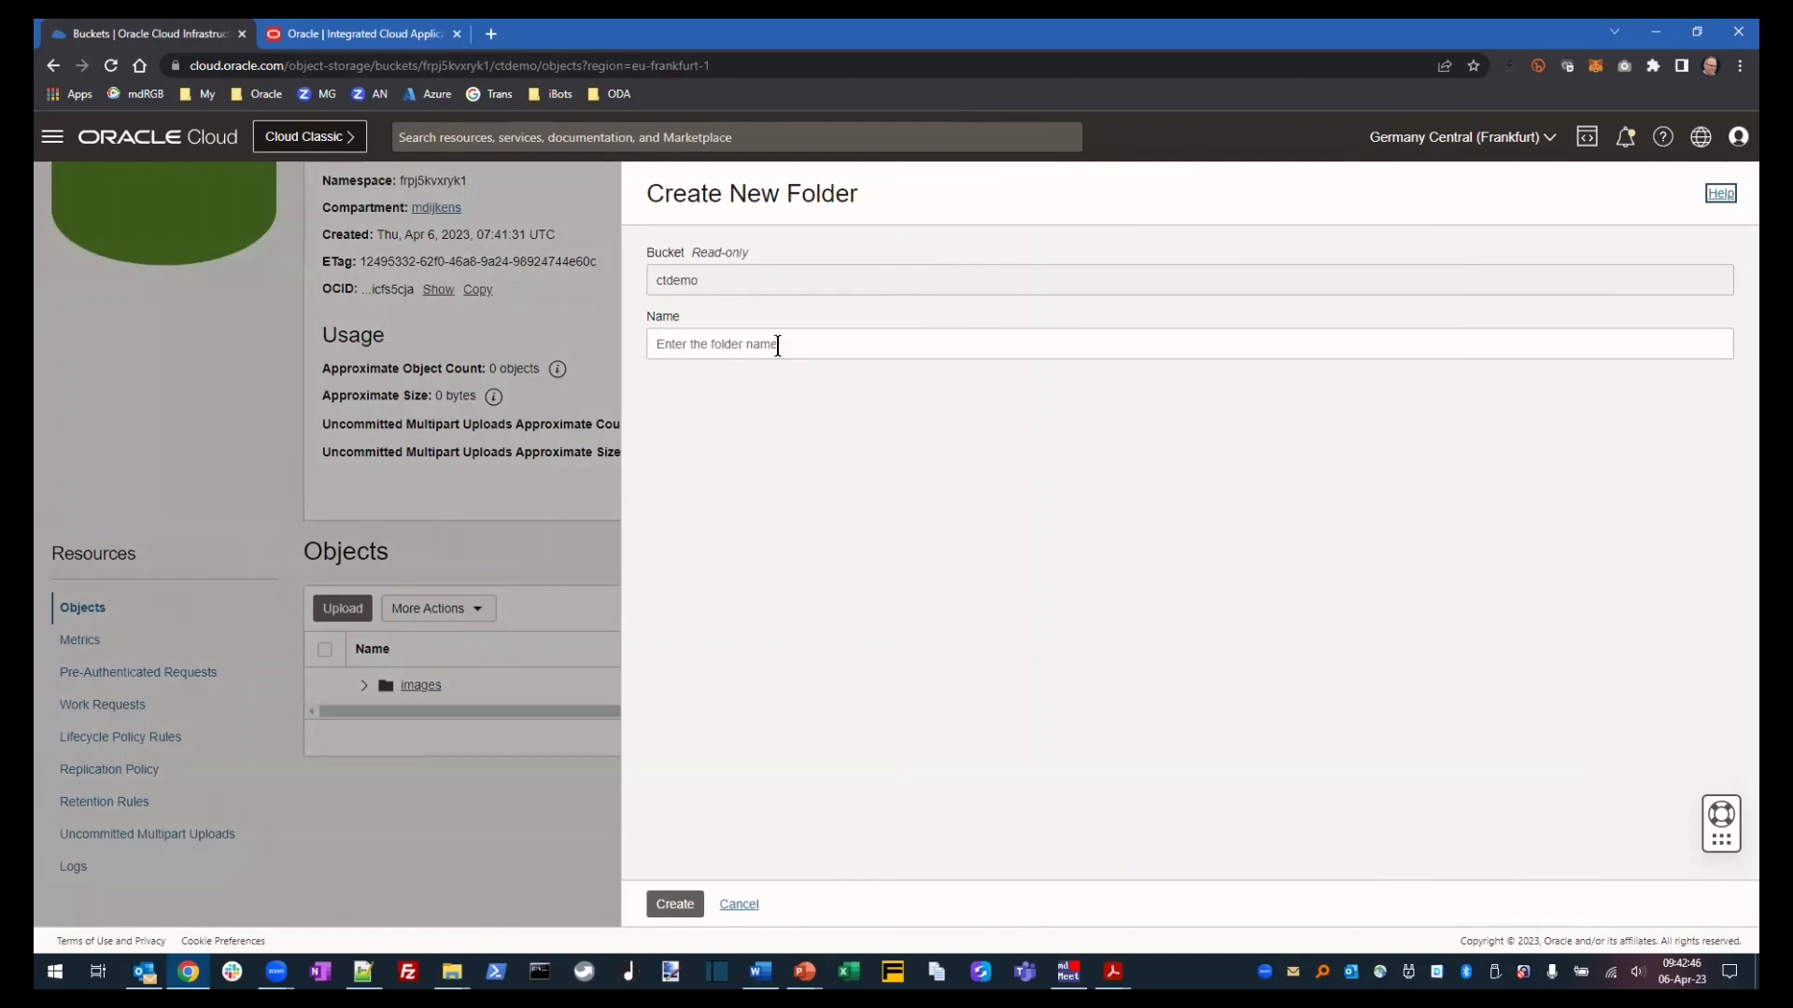
left_click(778, 346)
type("scripts")
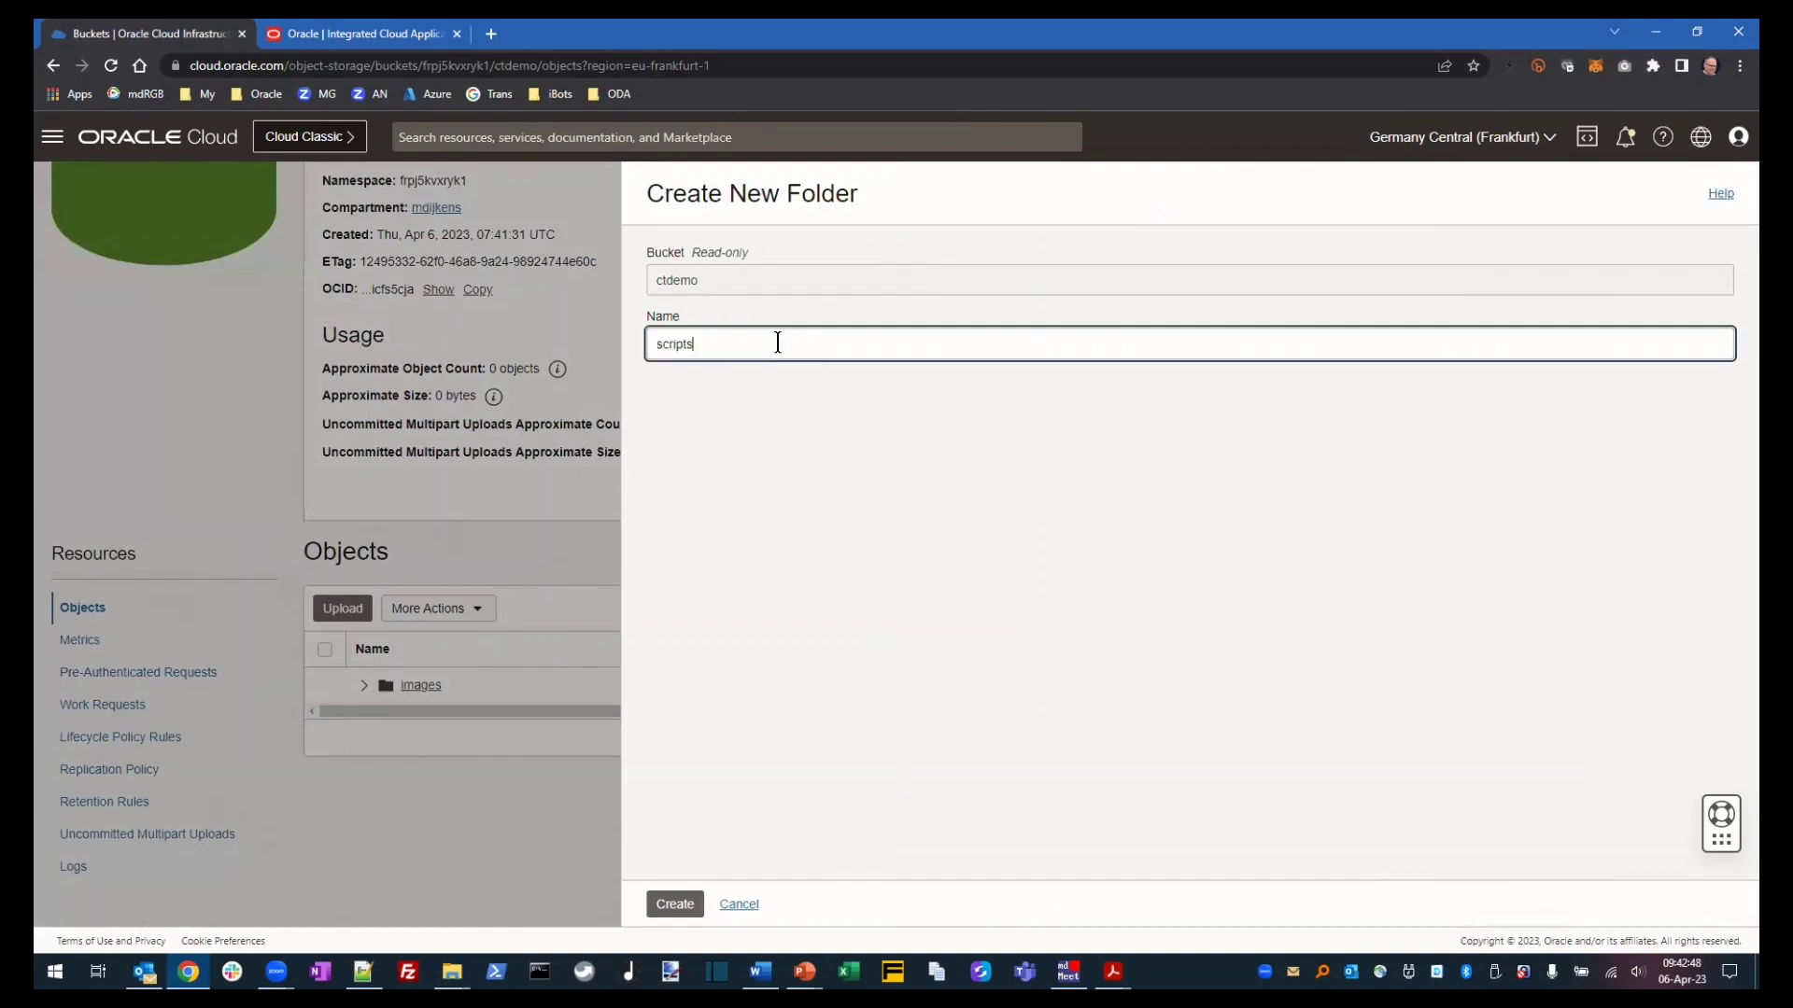
left_click(674, 902)
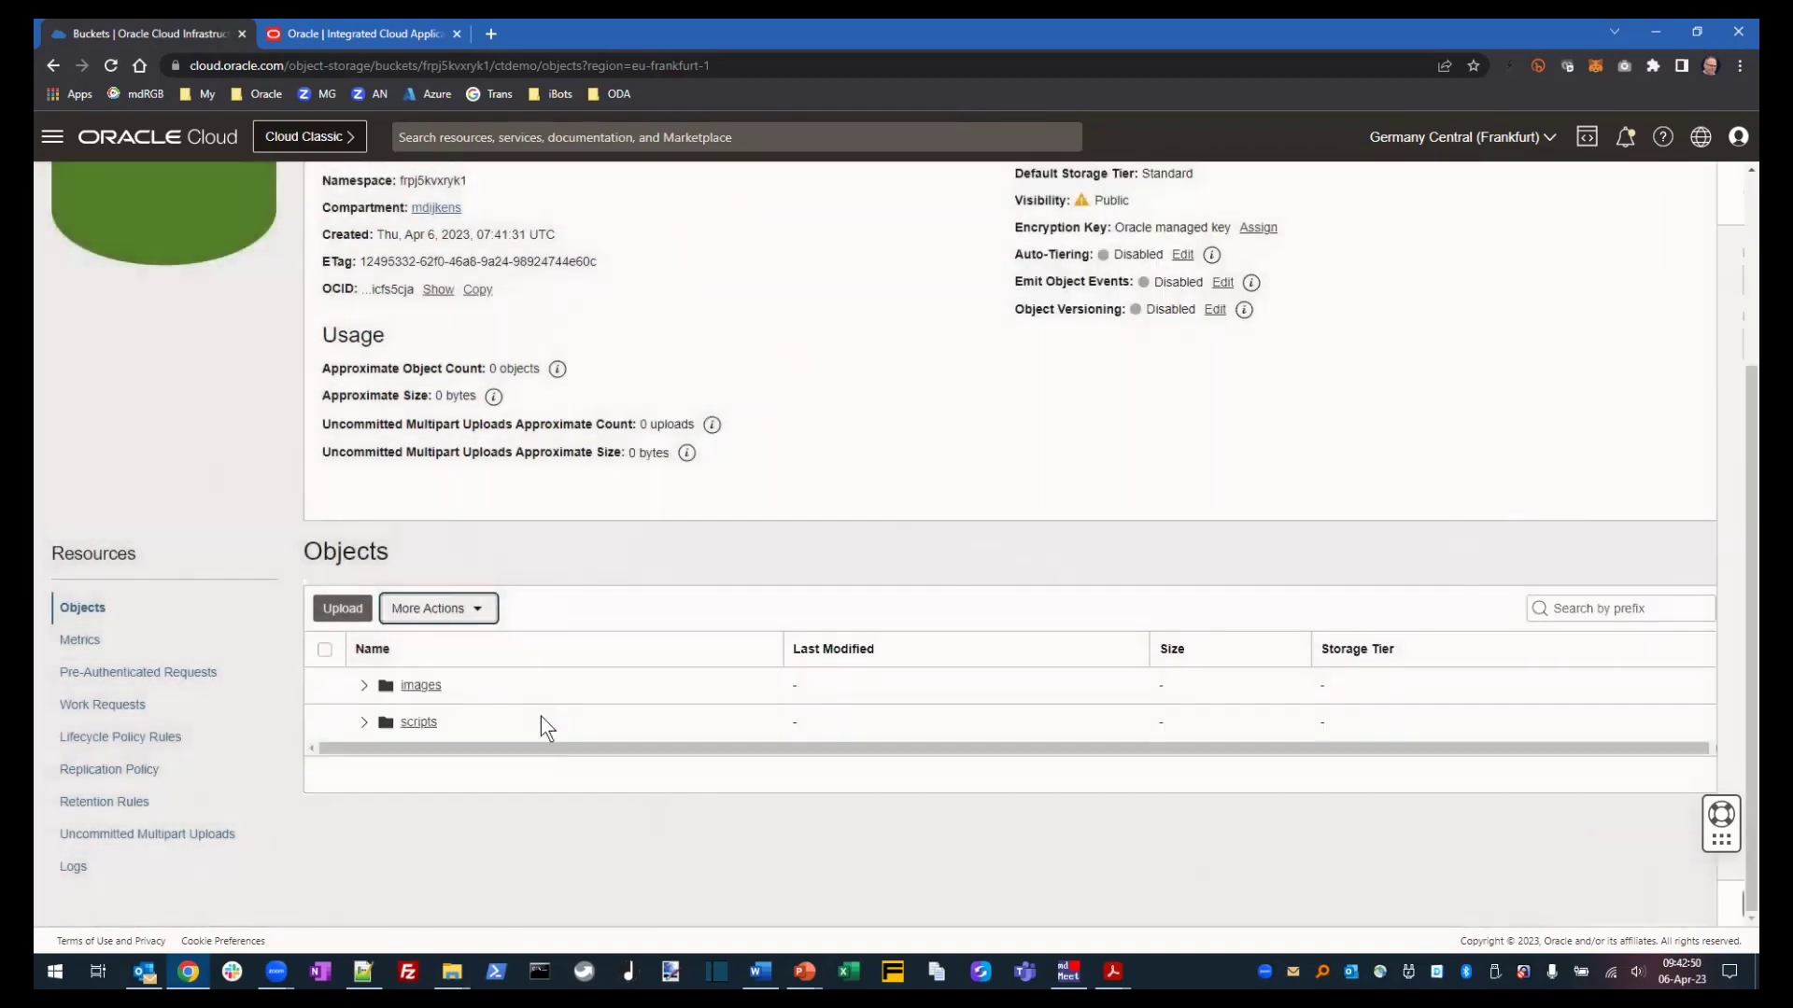
- Create a third folder named styles at the root of the ctdemo bucket
left_click(478, 608)
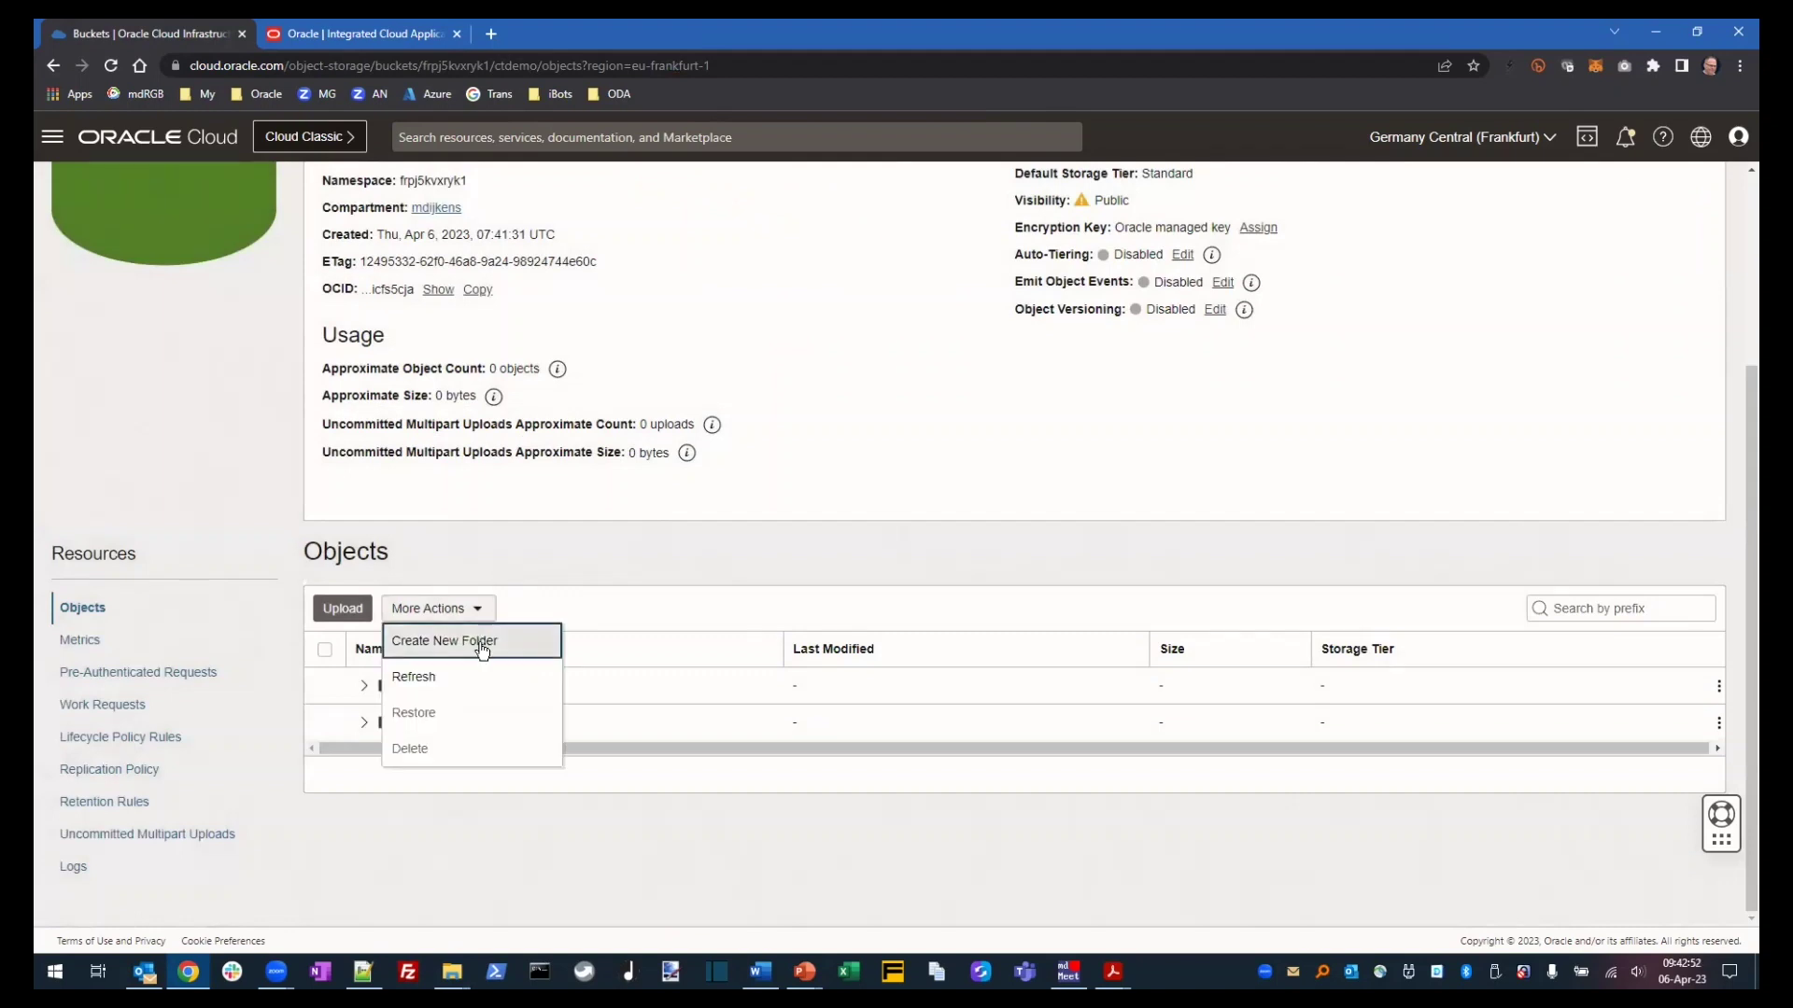
left_click(479, 643)
left_click(752, 353)
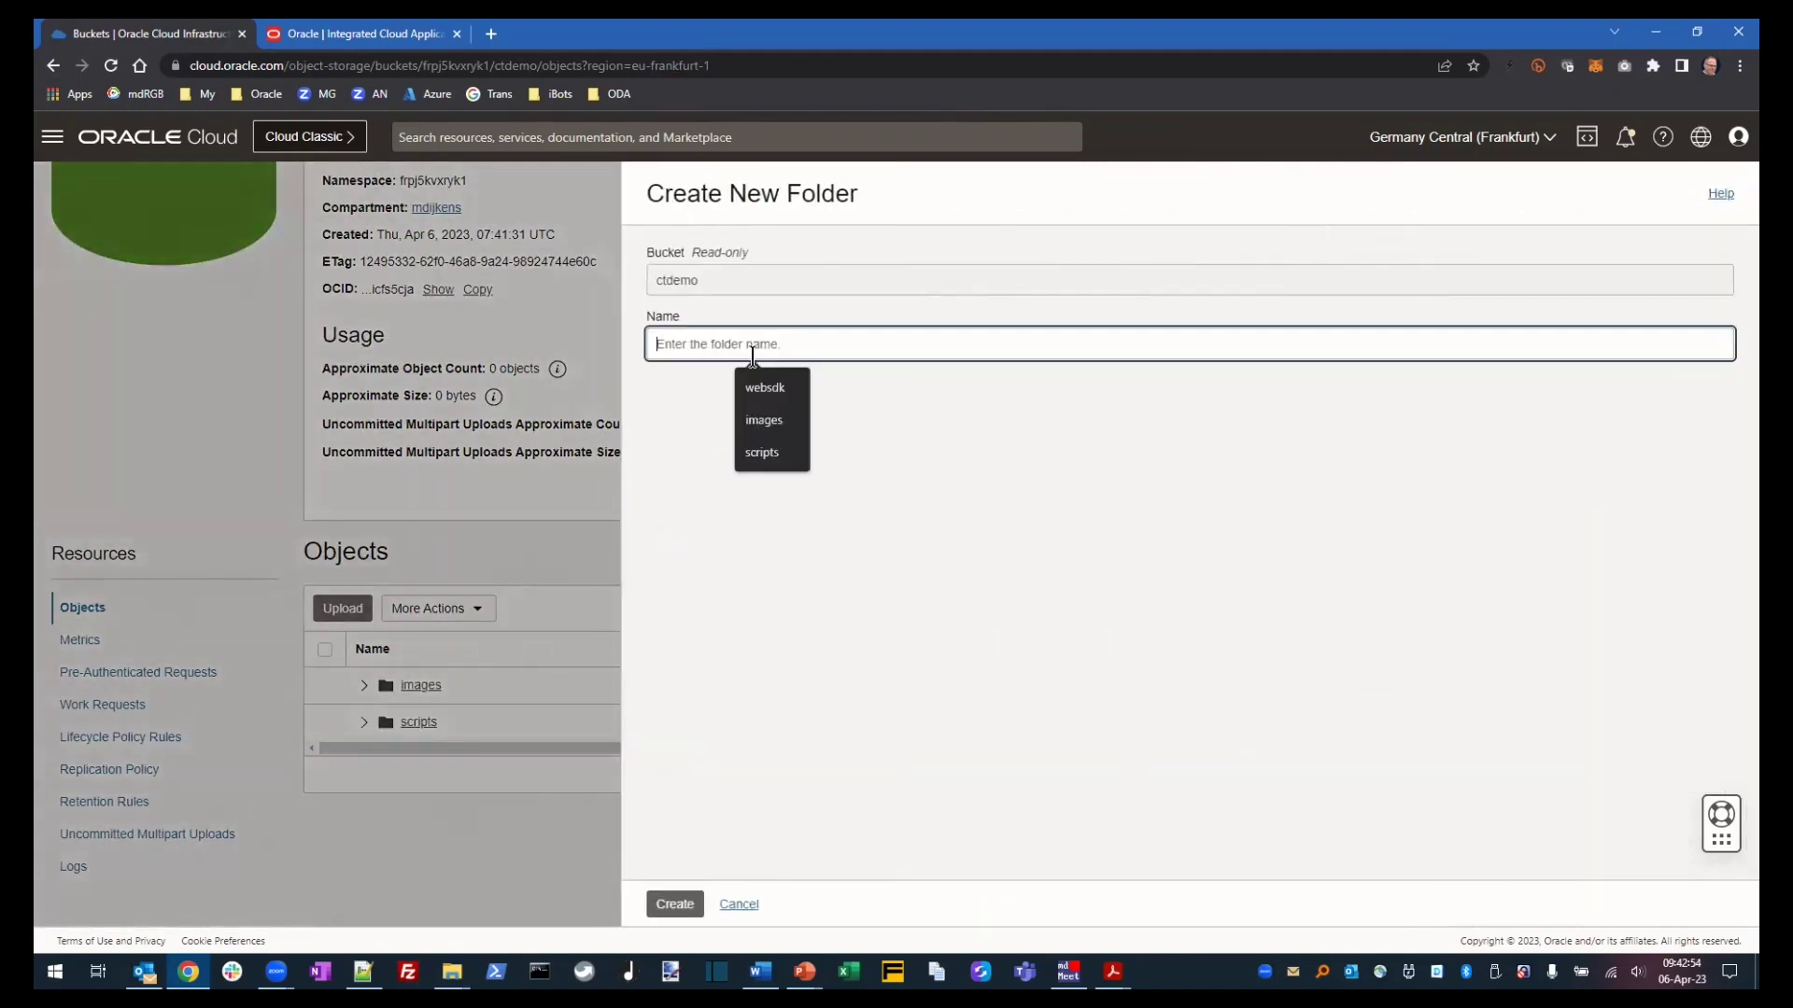
type("styles")
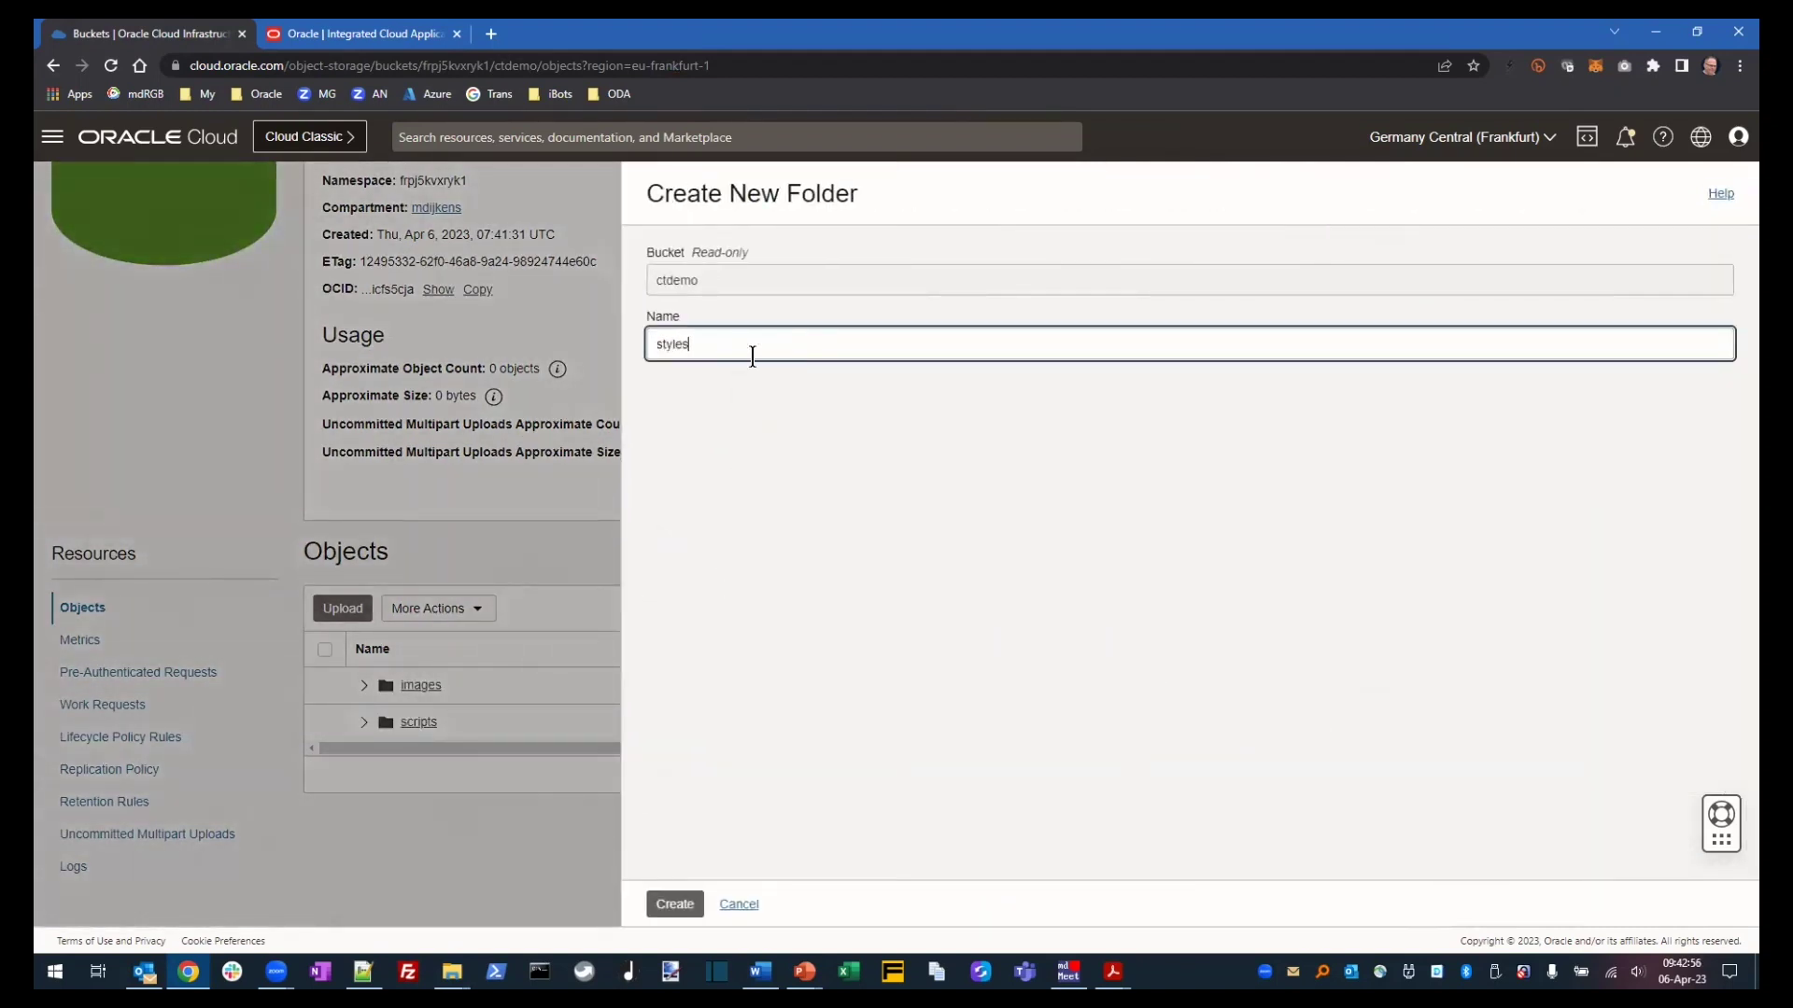
left_click(685, 913)
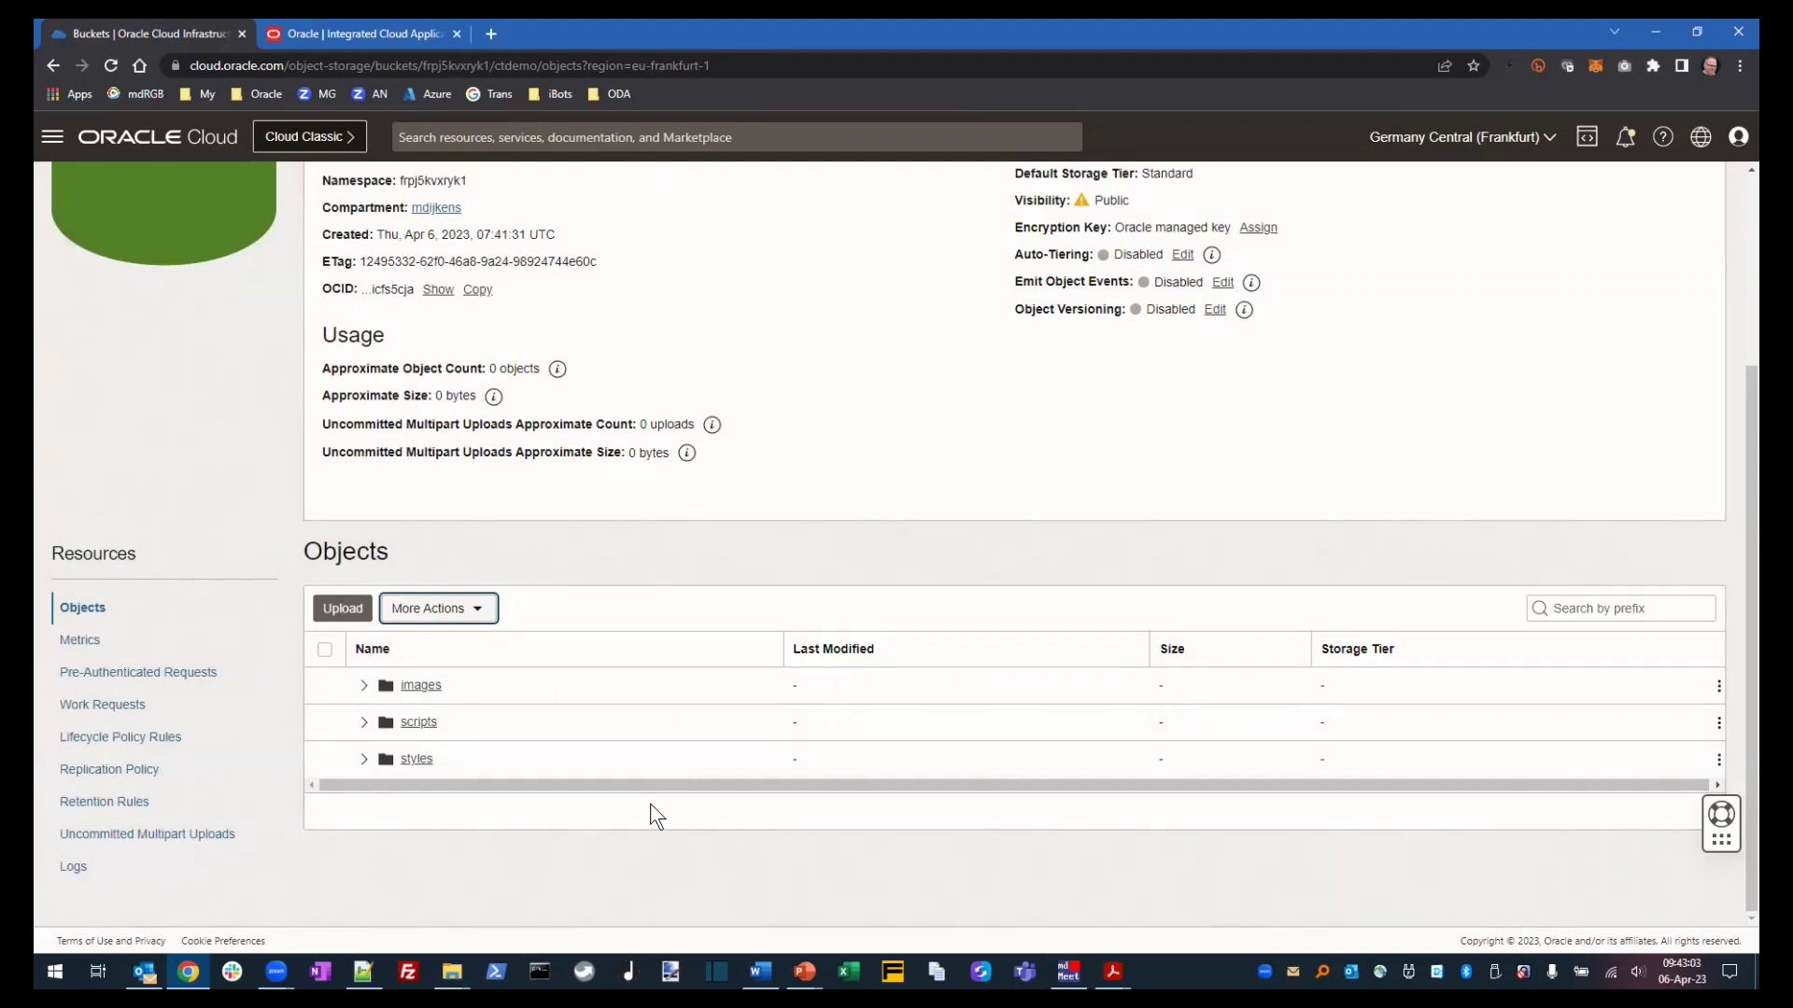
- Upload index.html from the local web folder to the root of the ctdemo bucket with the Standard storage tier
left_click(344, 608)
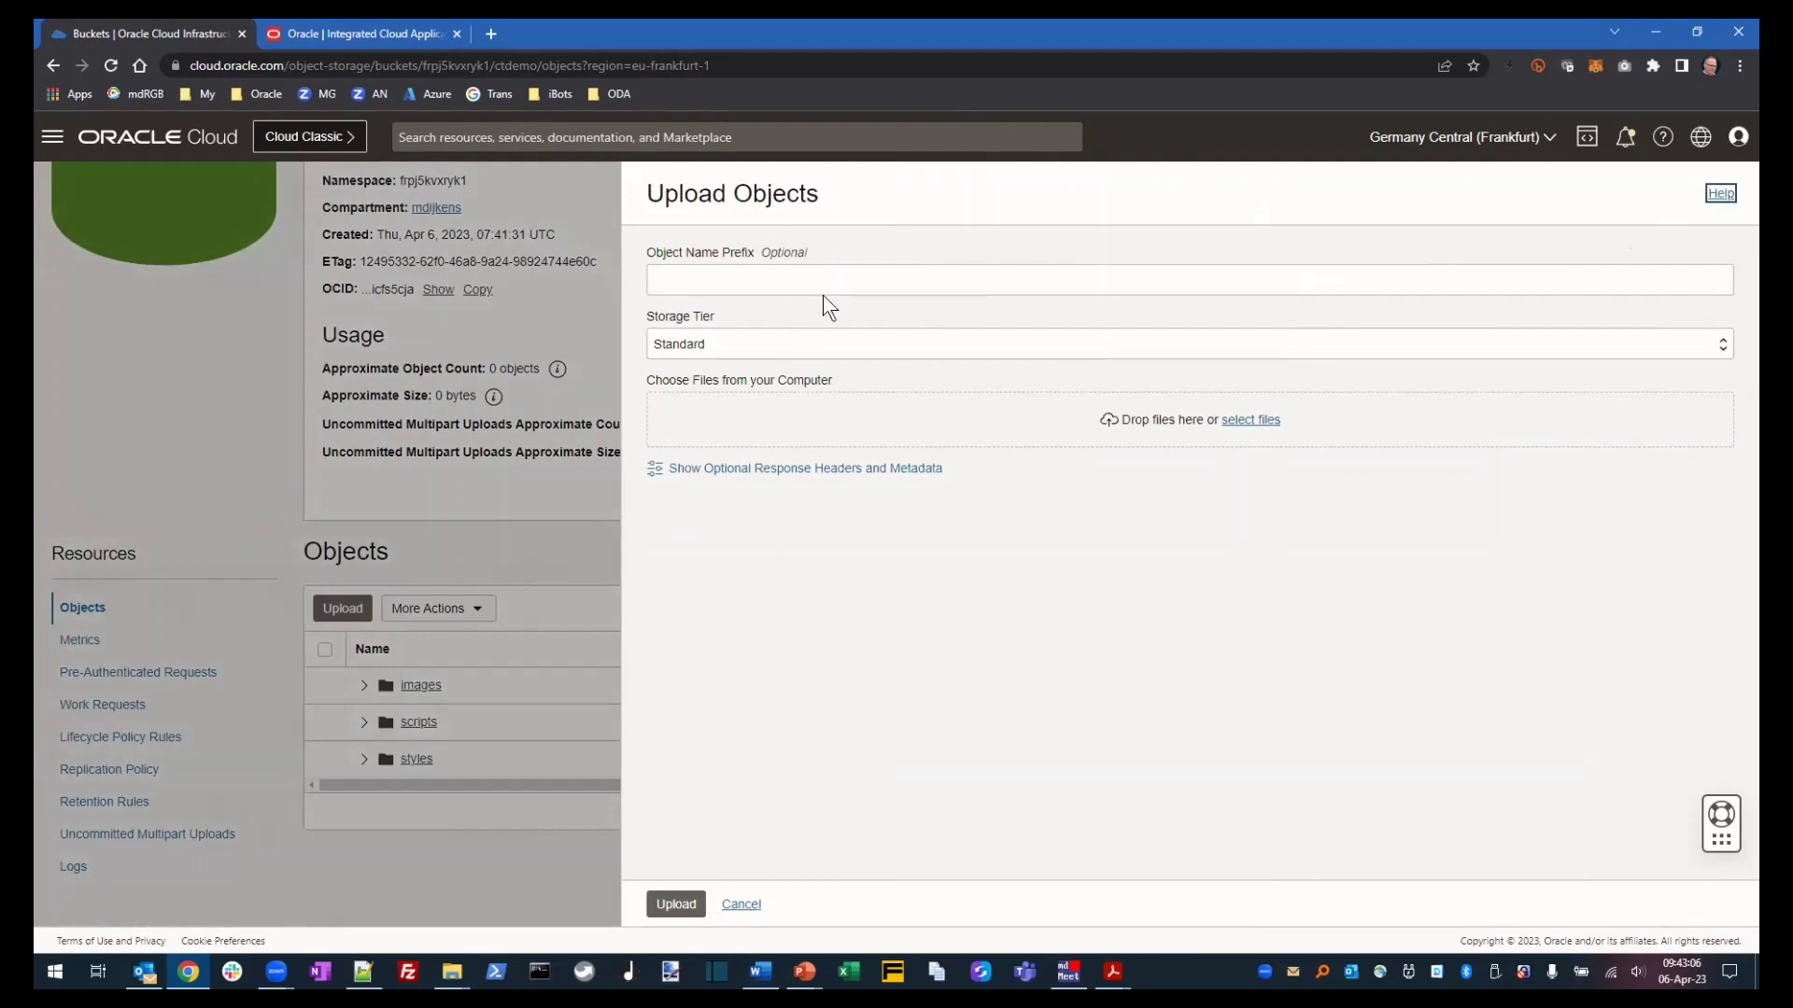
key("alt+Tab")
left_click_drag(452, 198, 1253, 434)
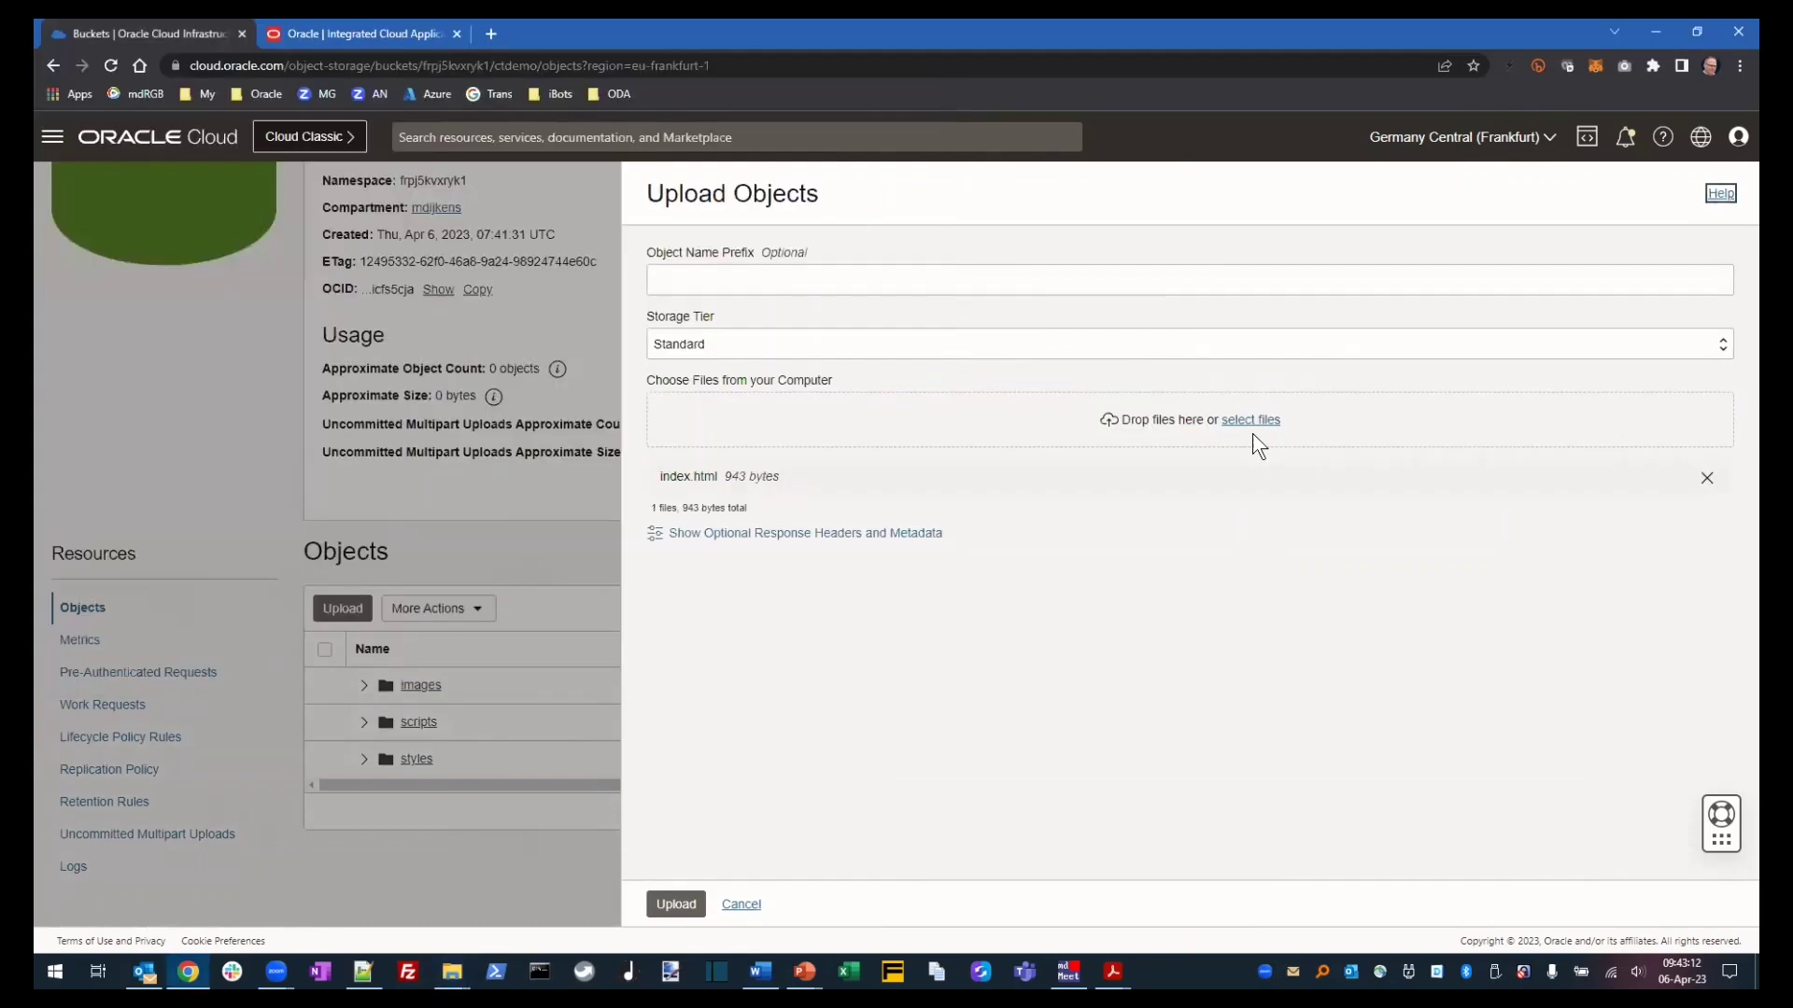
left_click(691, 903)
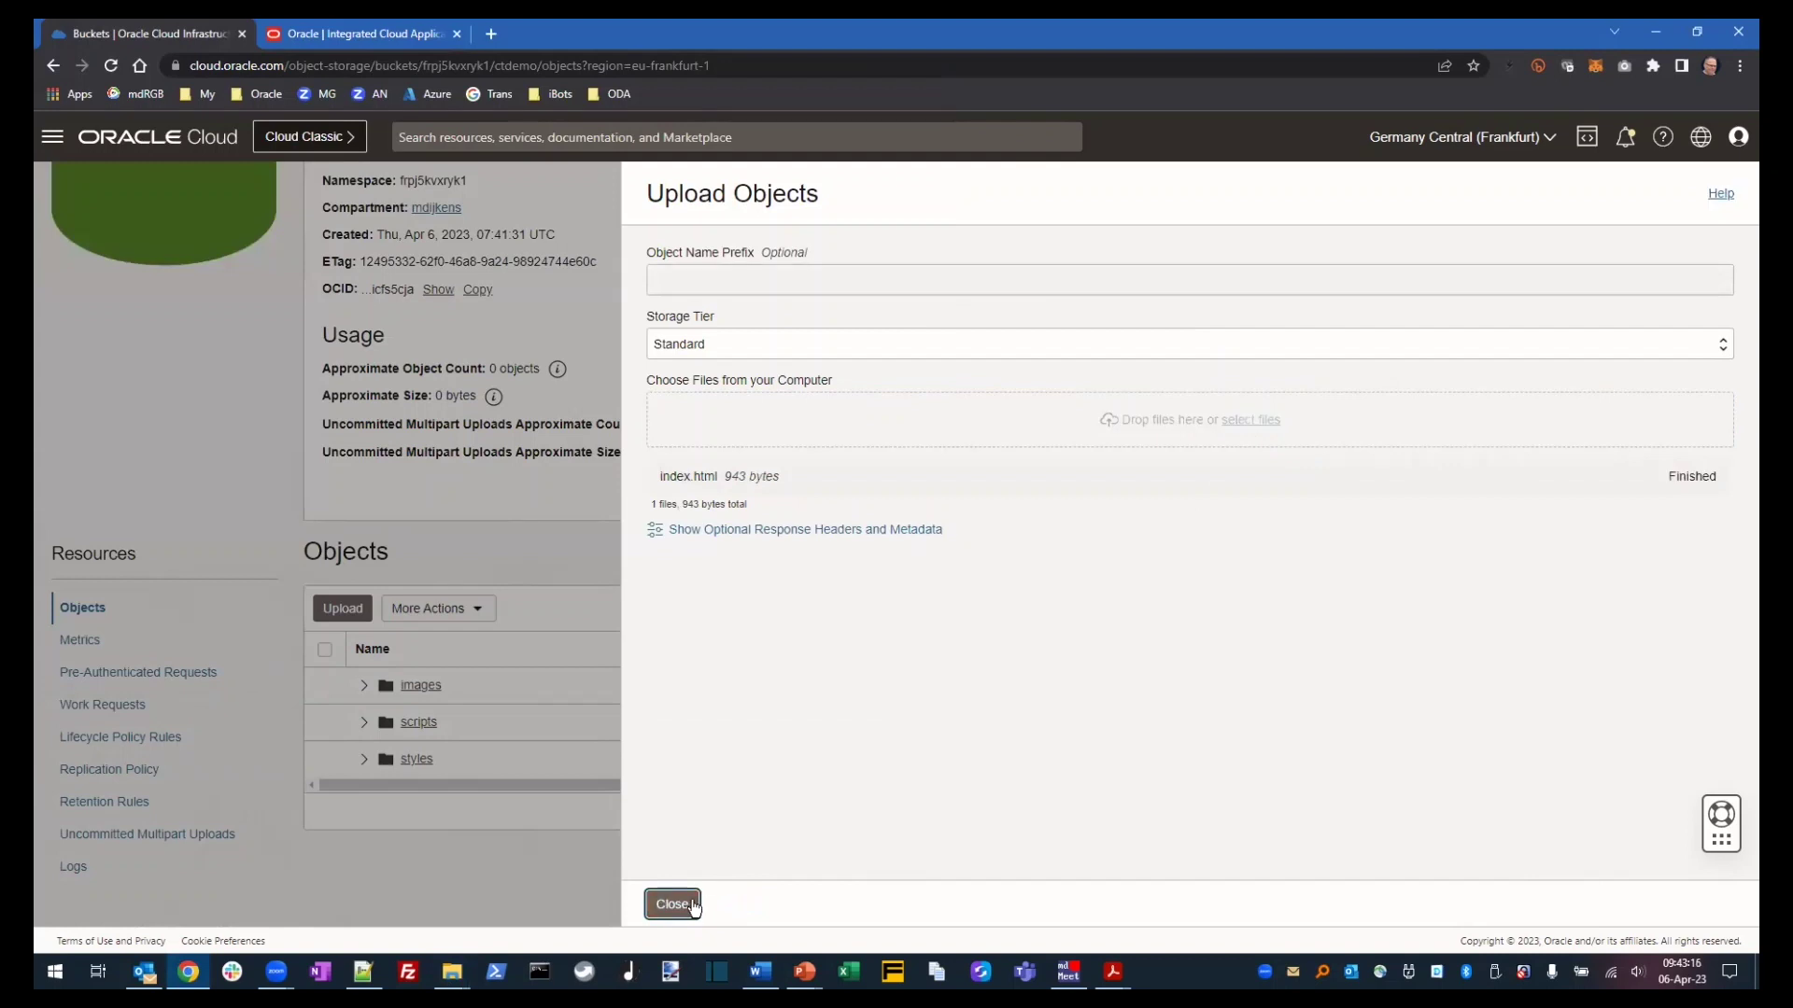
left_click(673, 904)
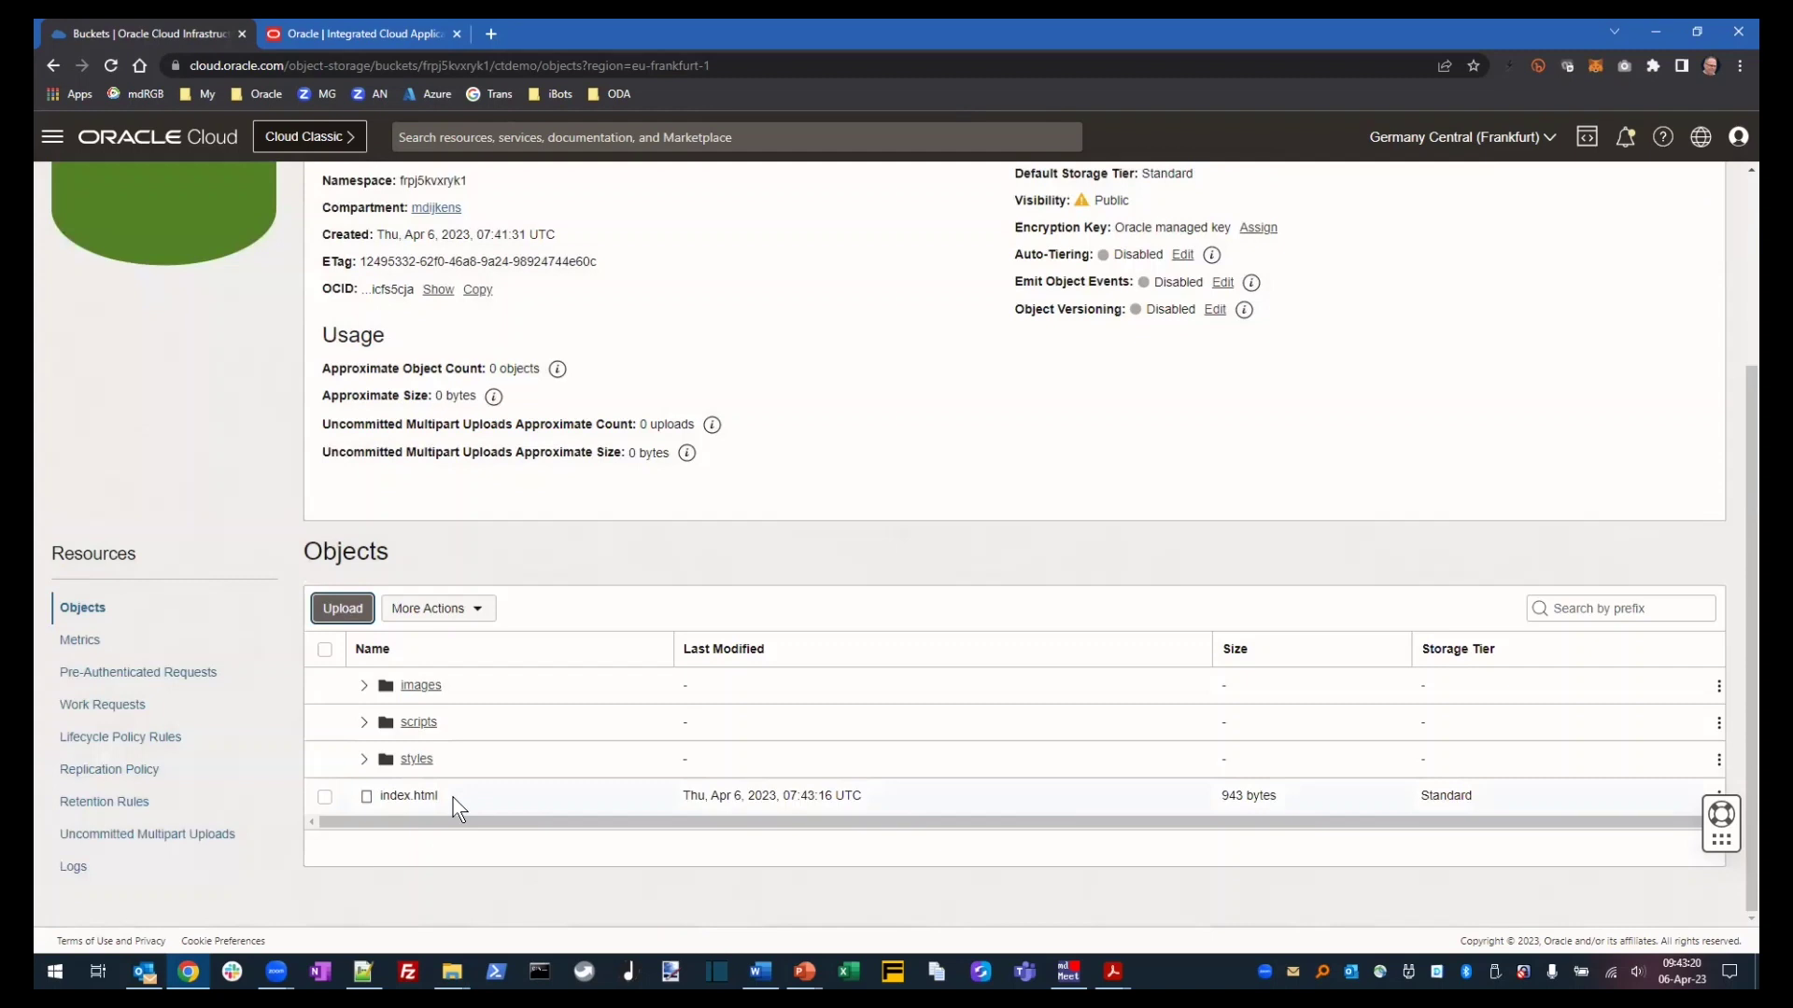
- Upload all eight image files from the local web\images folder into the bucket's images folder
left_click(420, 686)
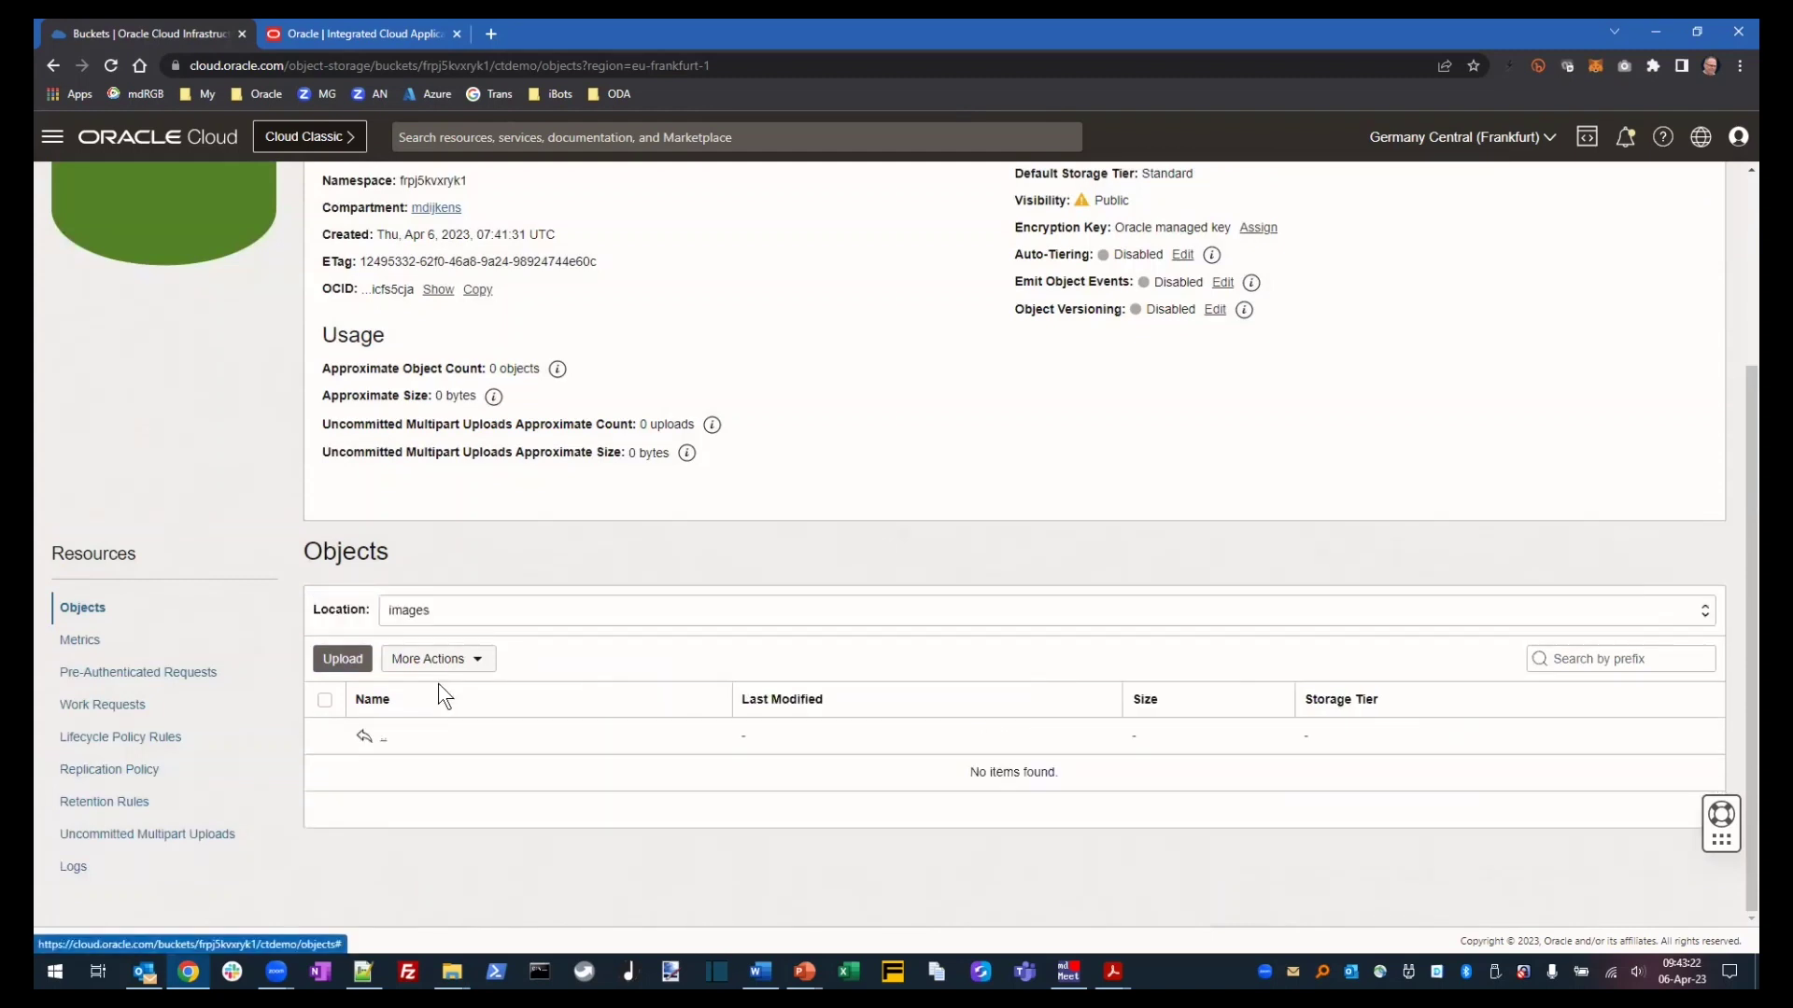
left_click(342, 659)
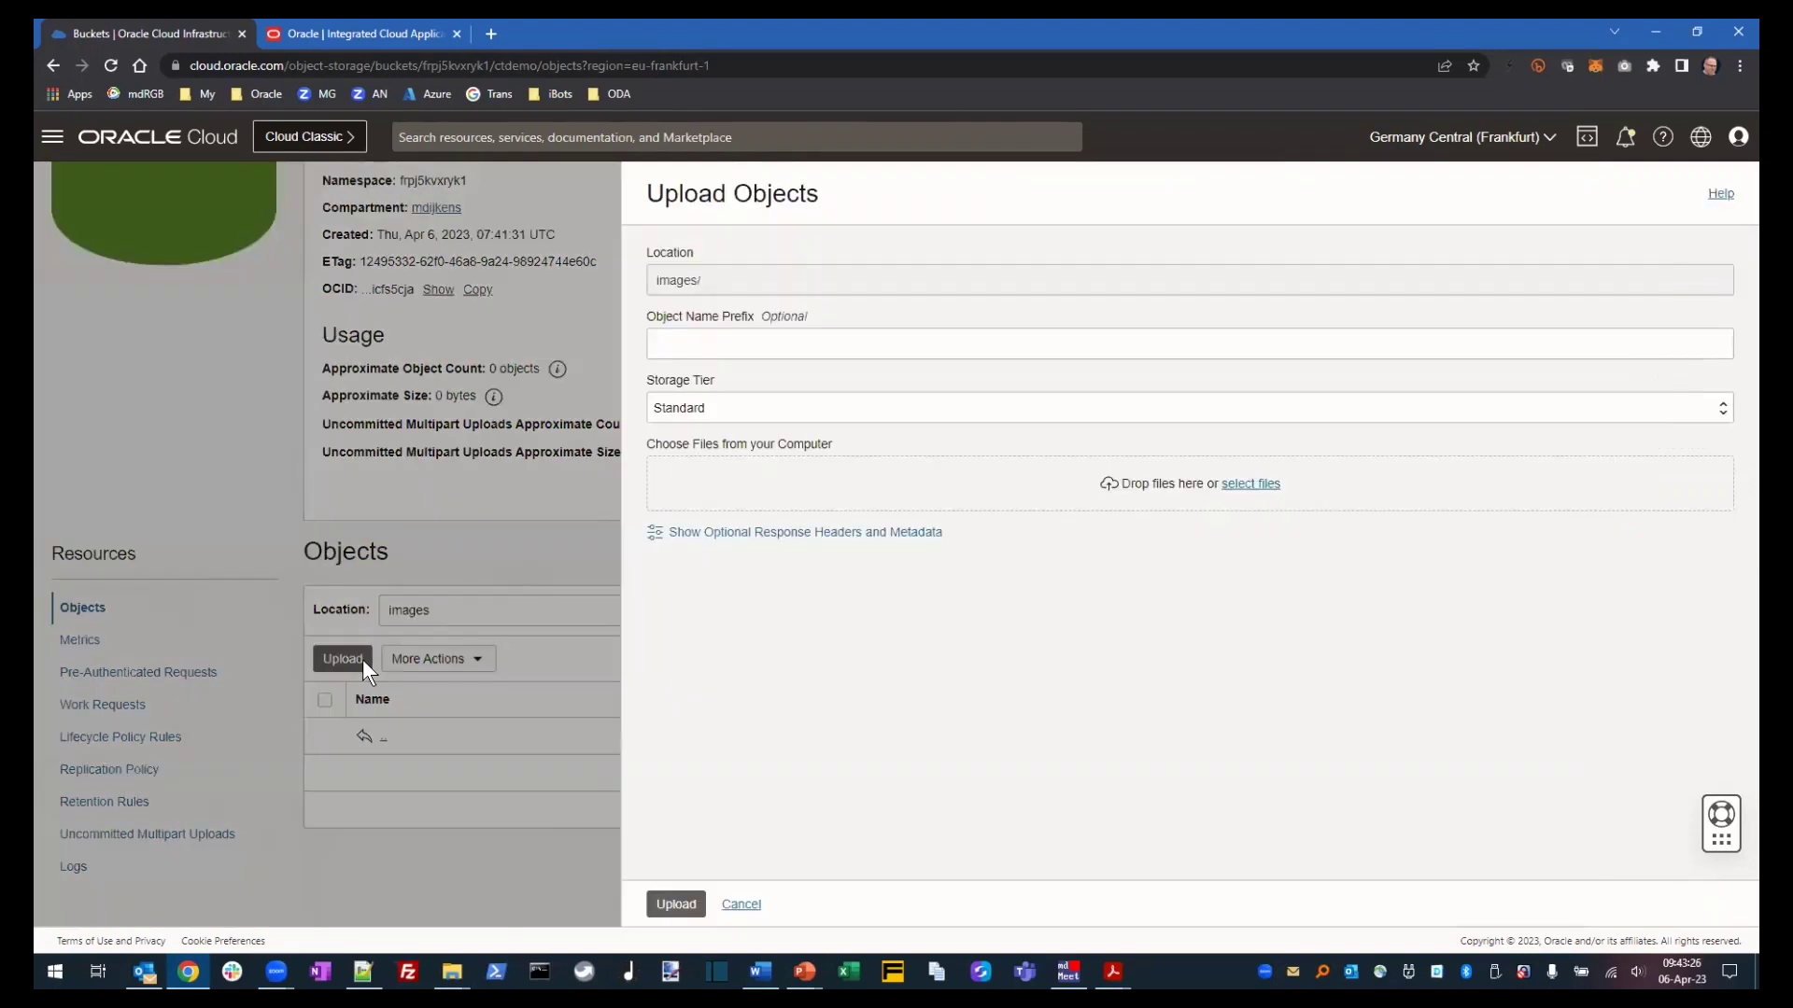
key("alt+Tab")
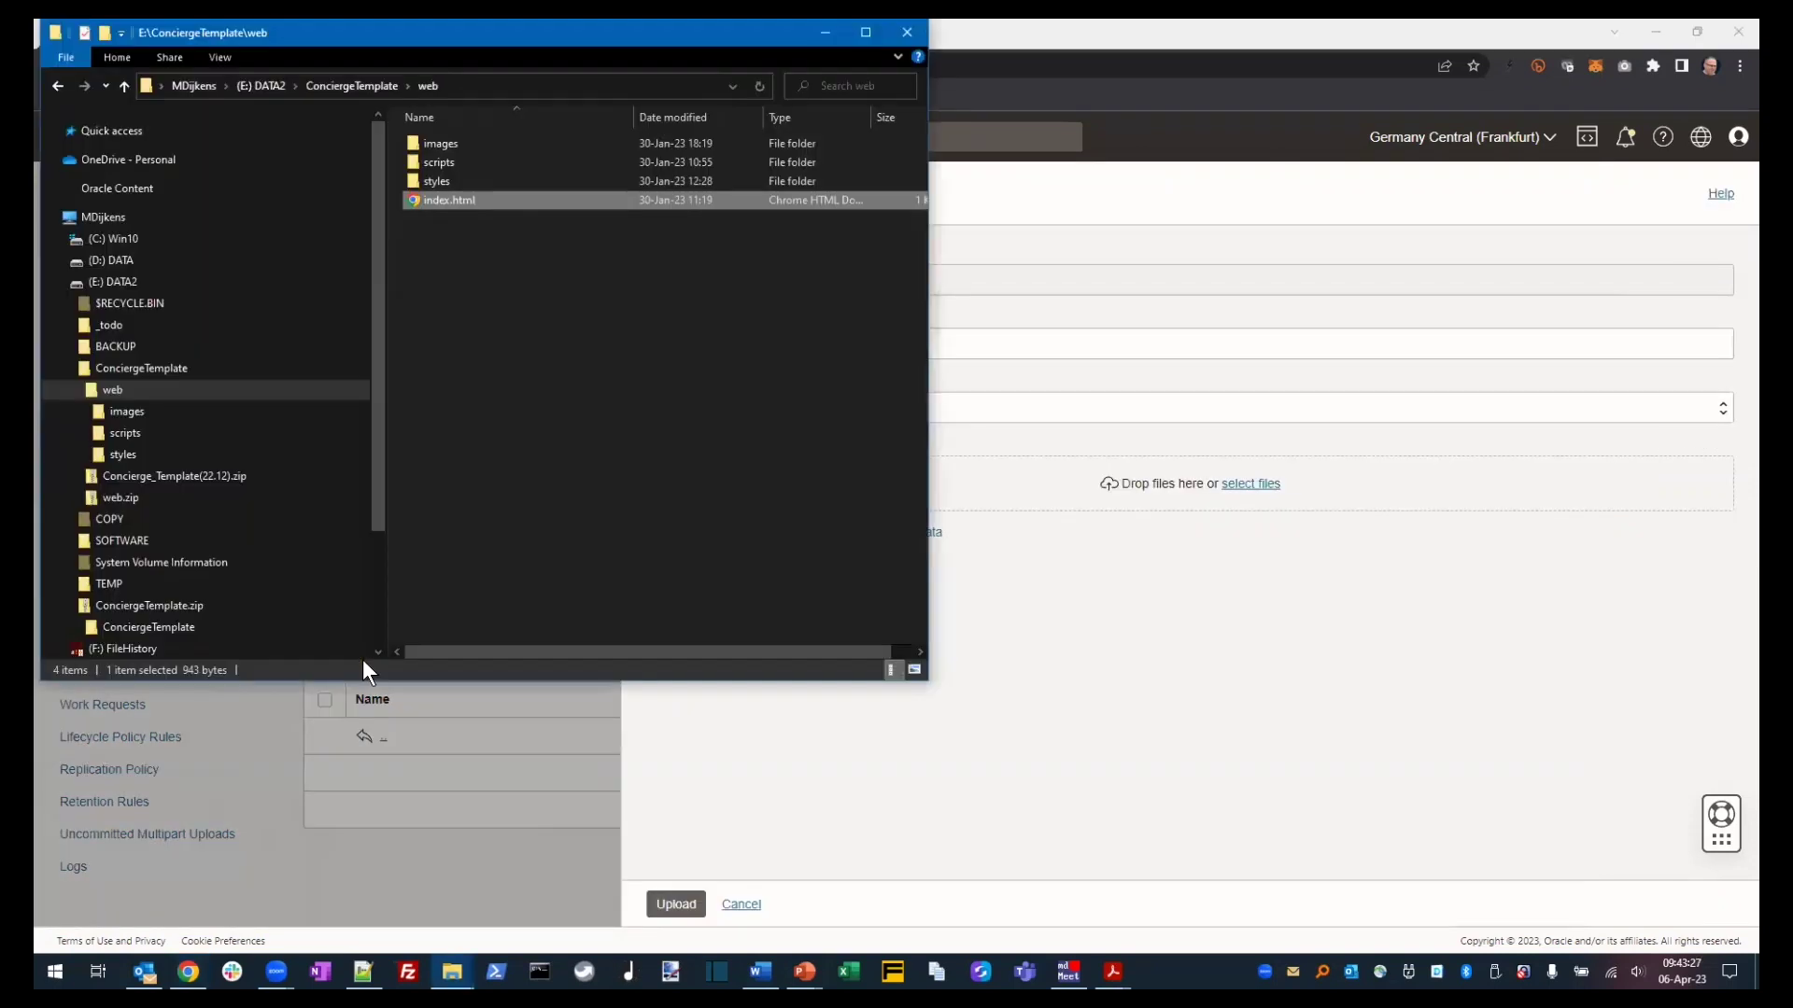
double_click(465, 145)
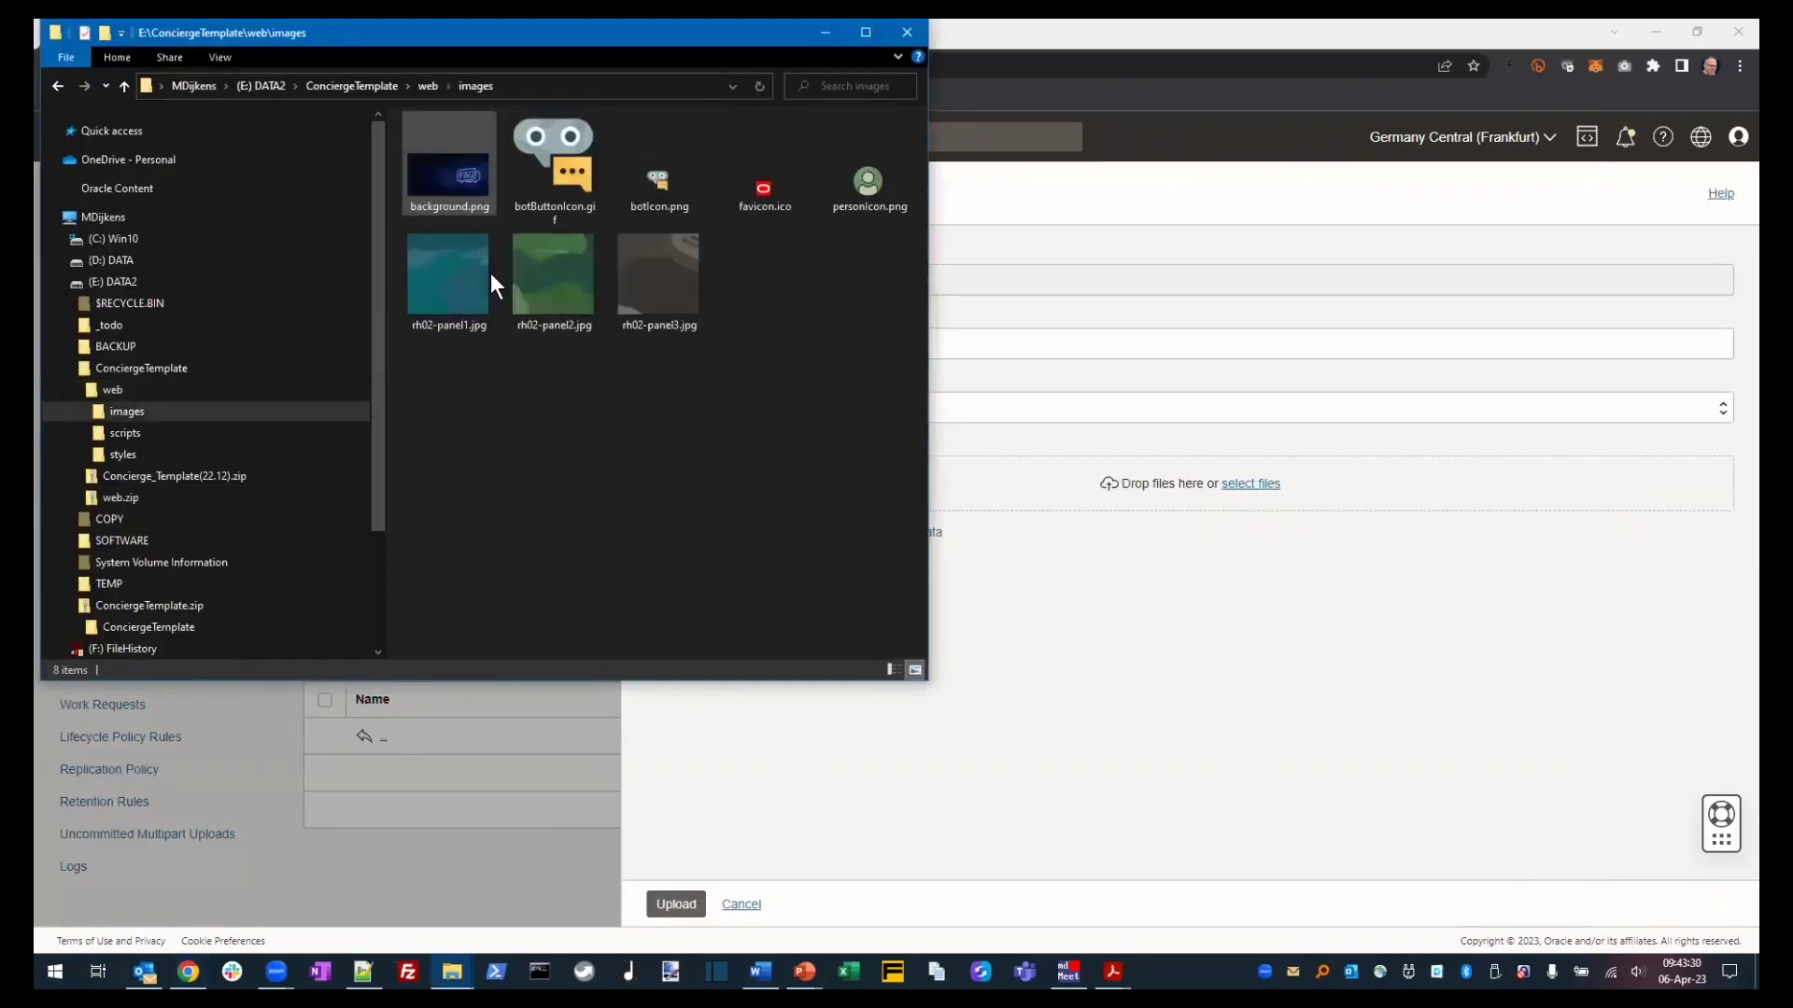
left_click_drag(443, 437, 891, 131)
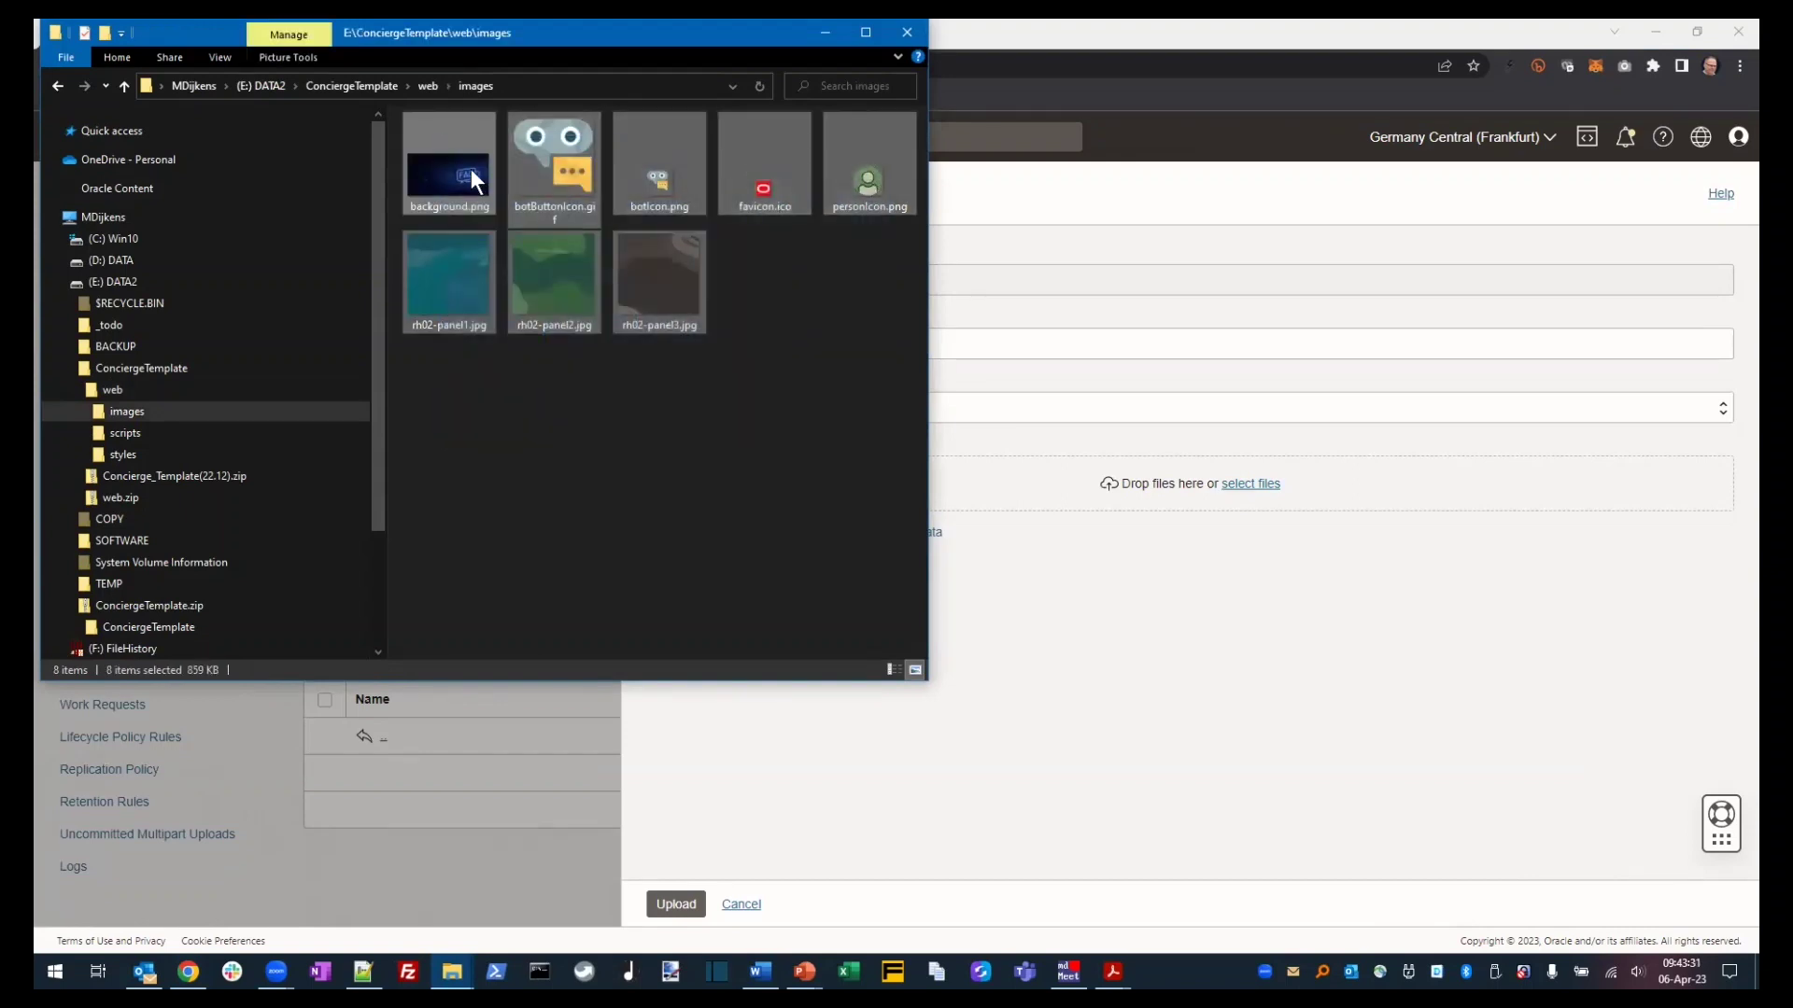
left_click_drag(471, 170, 1289, 484)
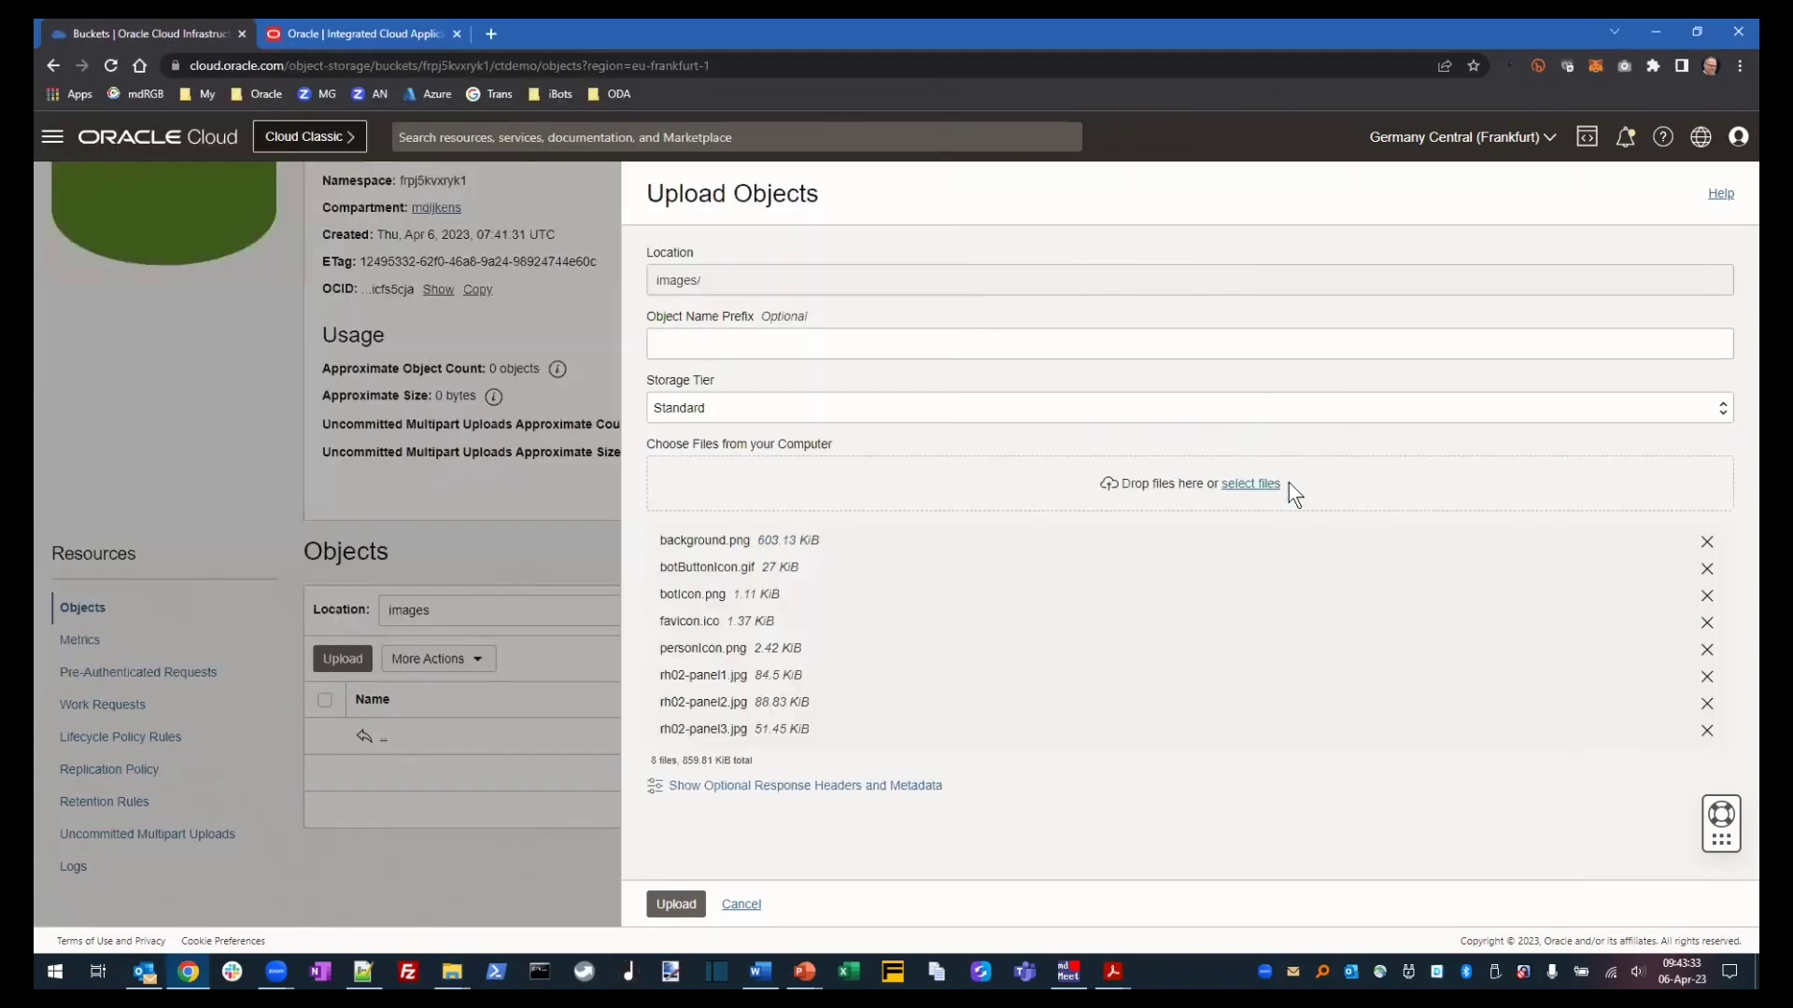
left_click(676, 904)
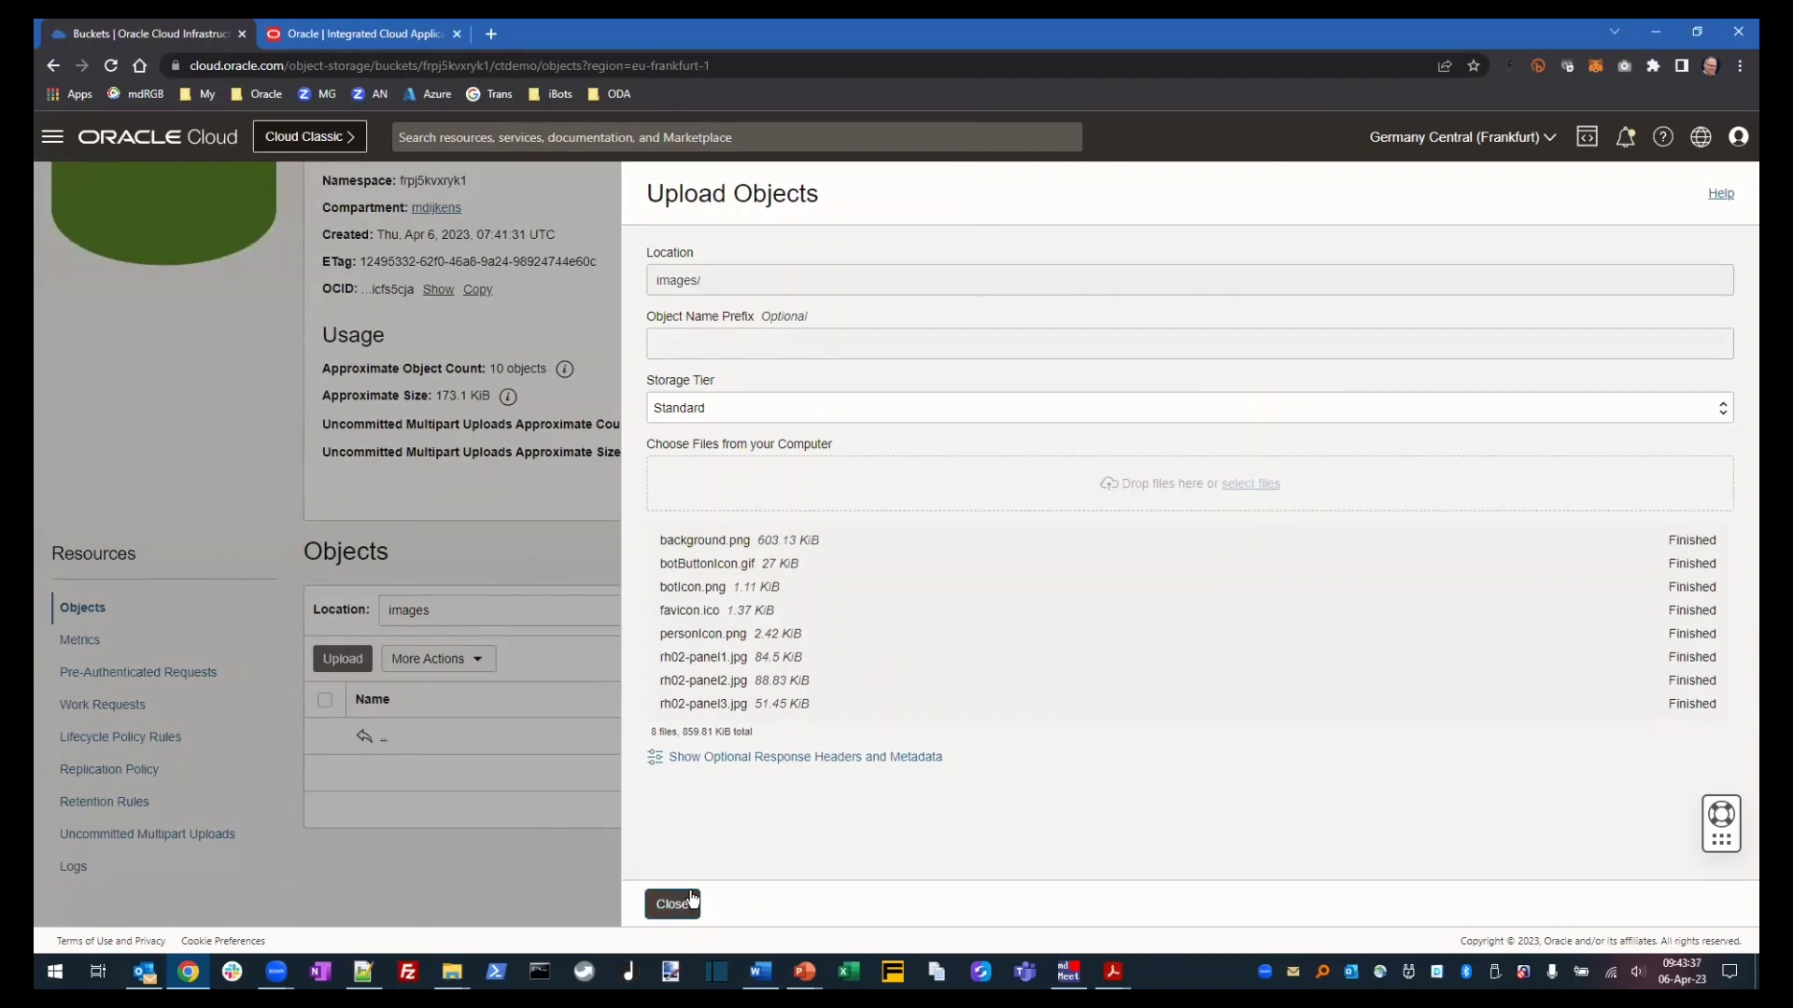
left_click(673, 904)
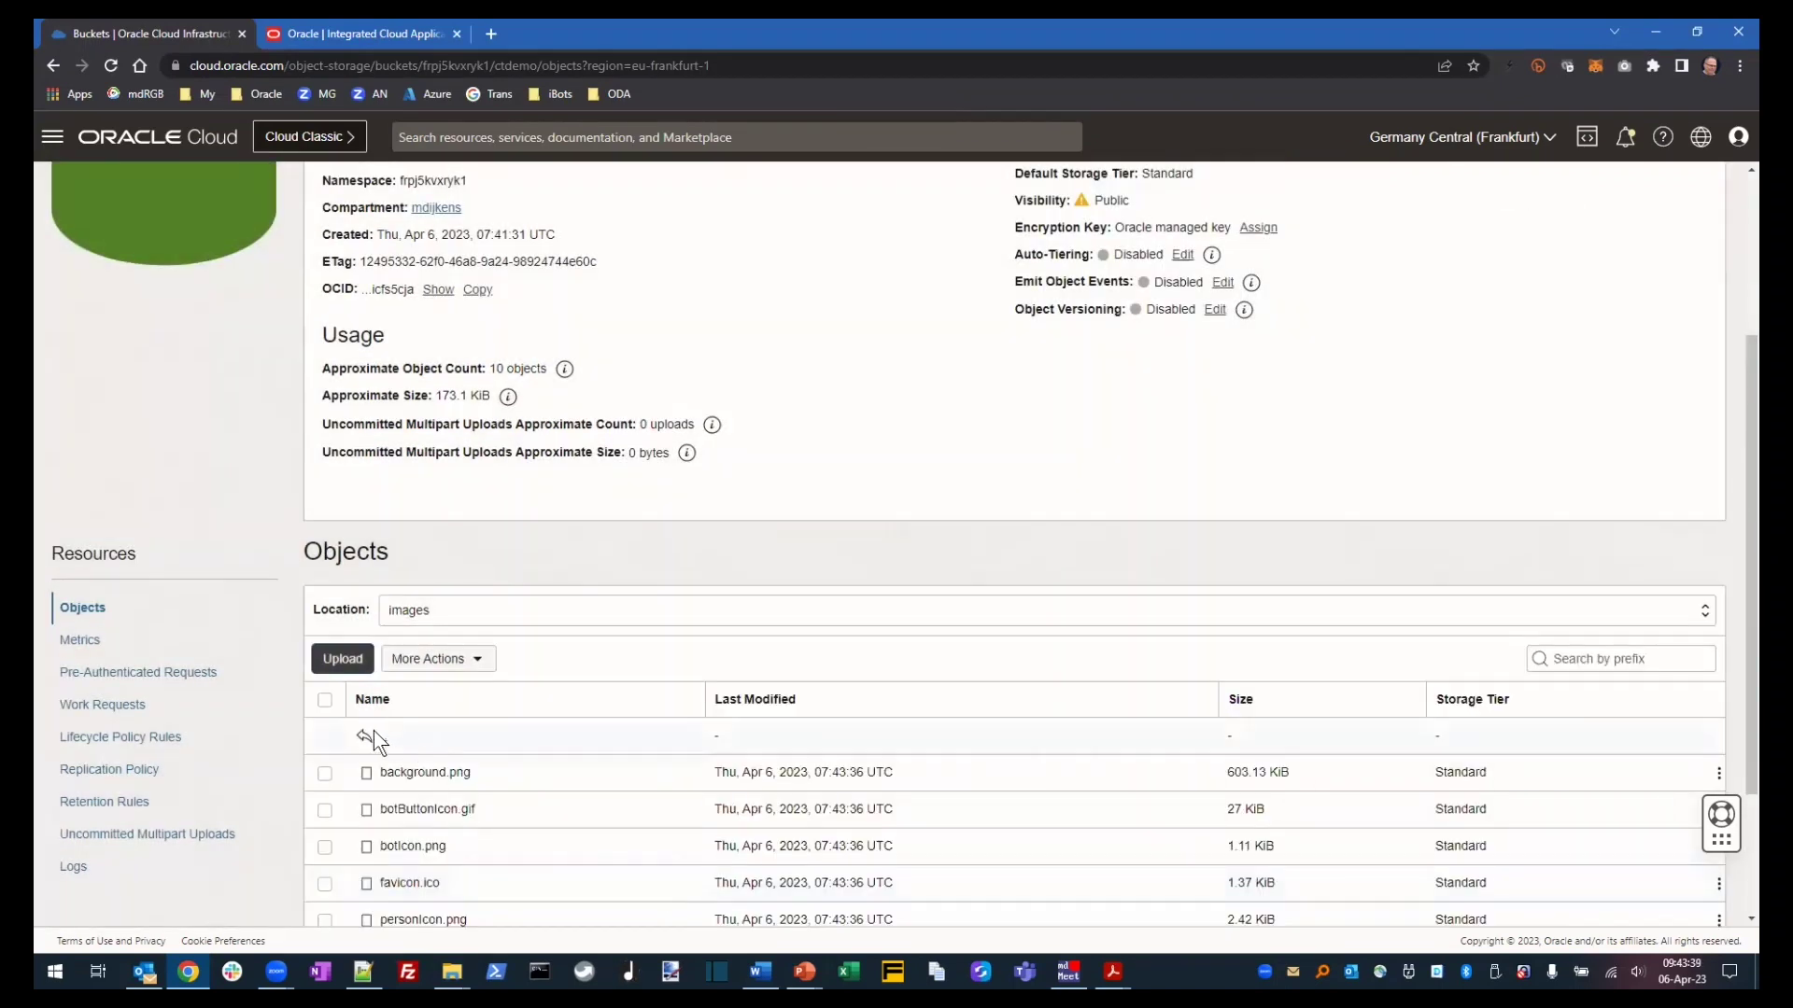
- Upload settings.js, web-sdk.js and concierge.js from the local scripts folder into the bucket's scripts folder
left_click(372, 734)
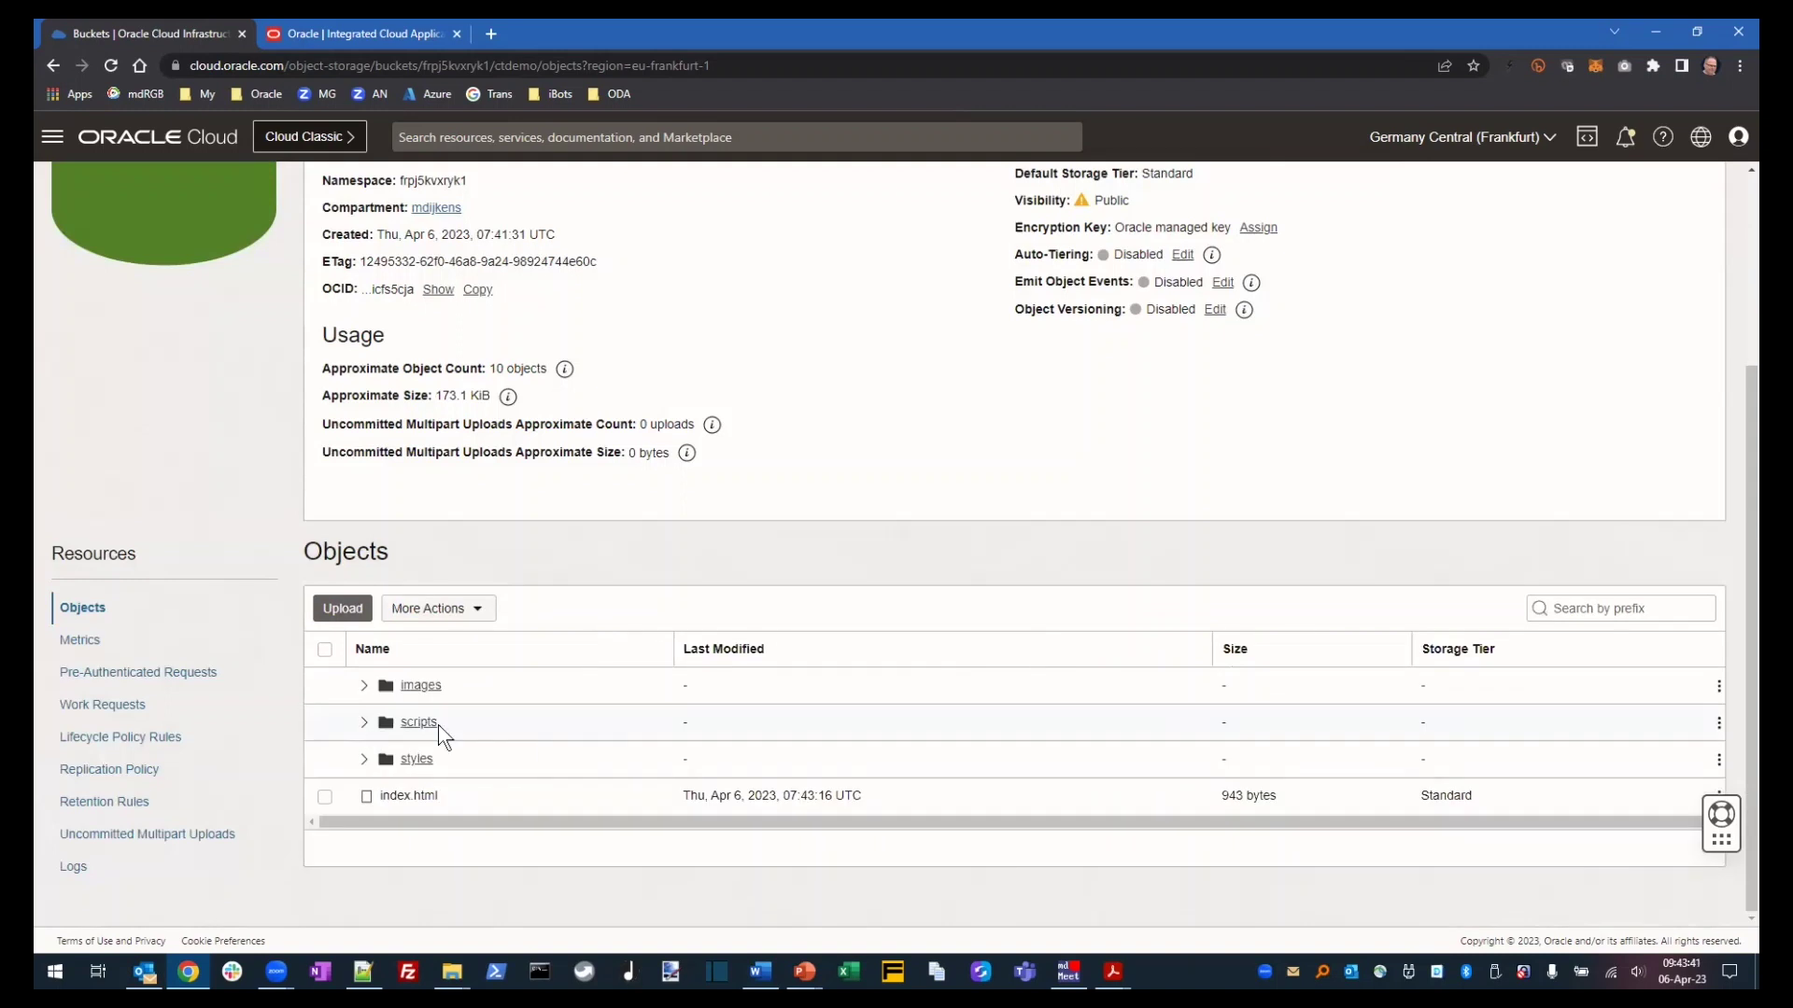
left_click(428, 722)
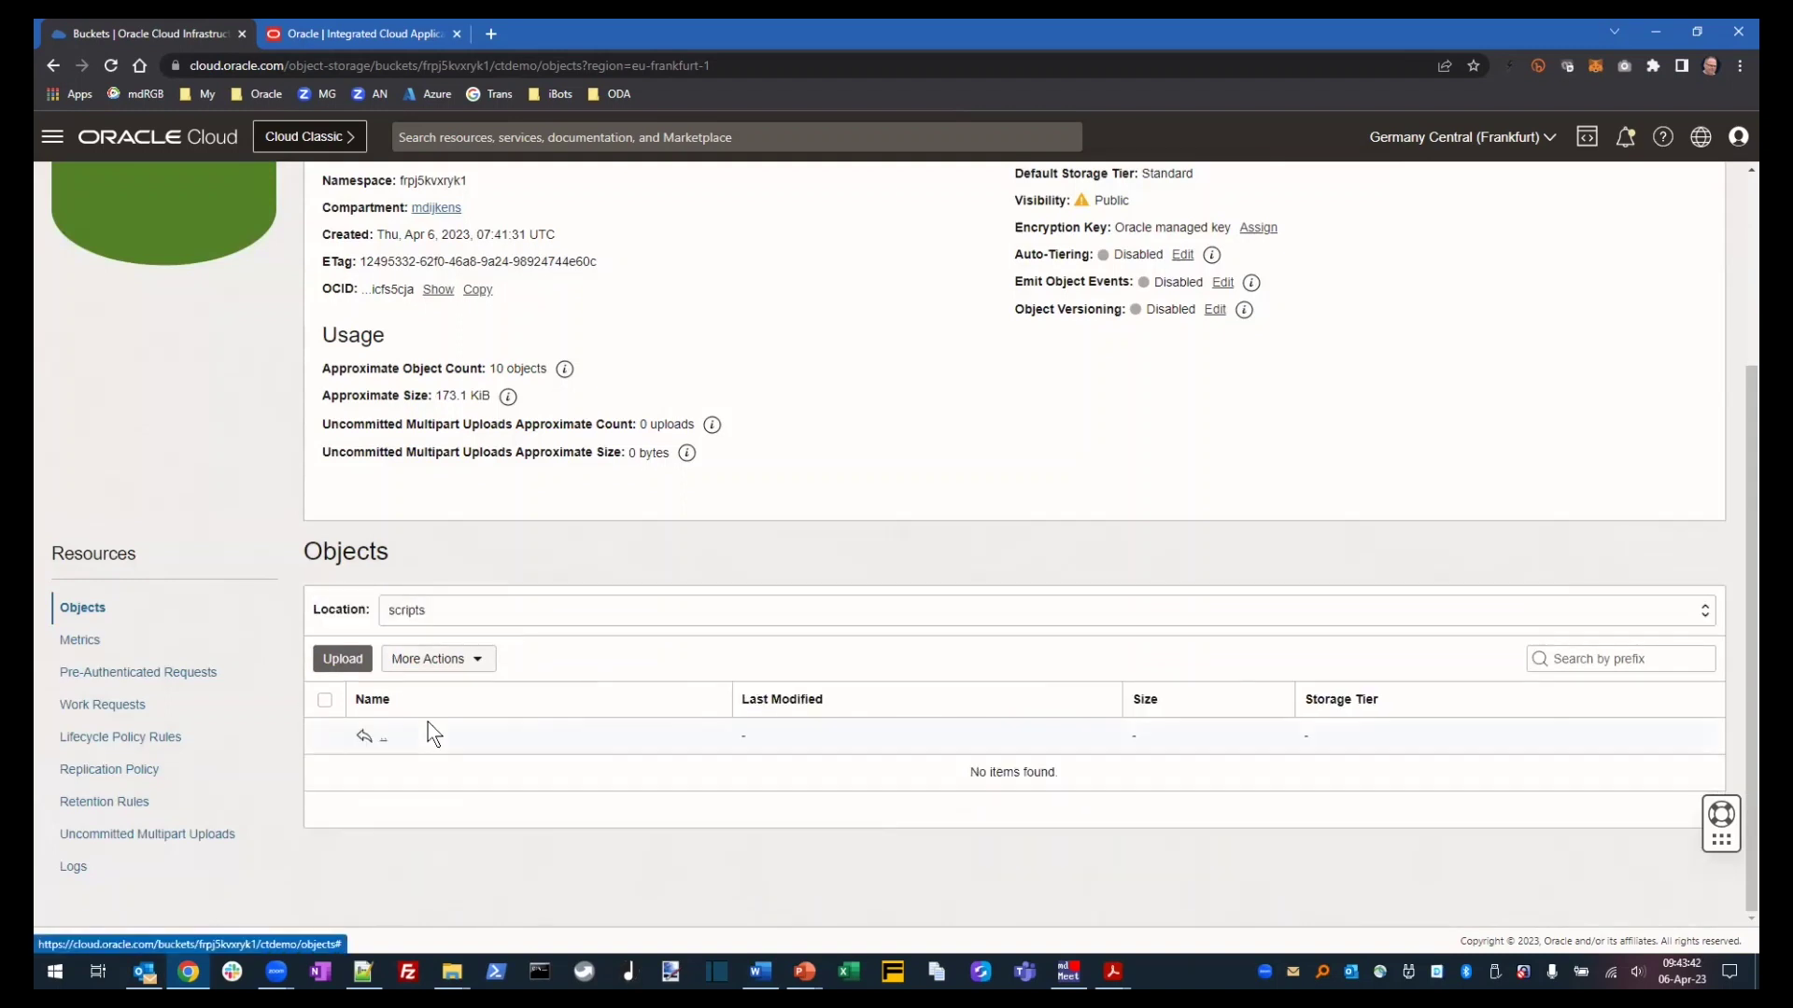
left_click(343, 659)
key("alt+Tab")
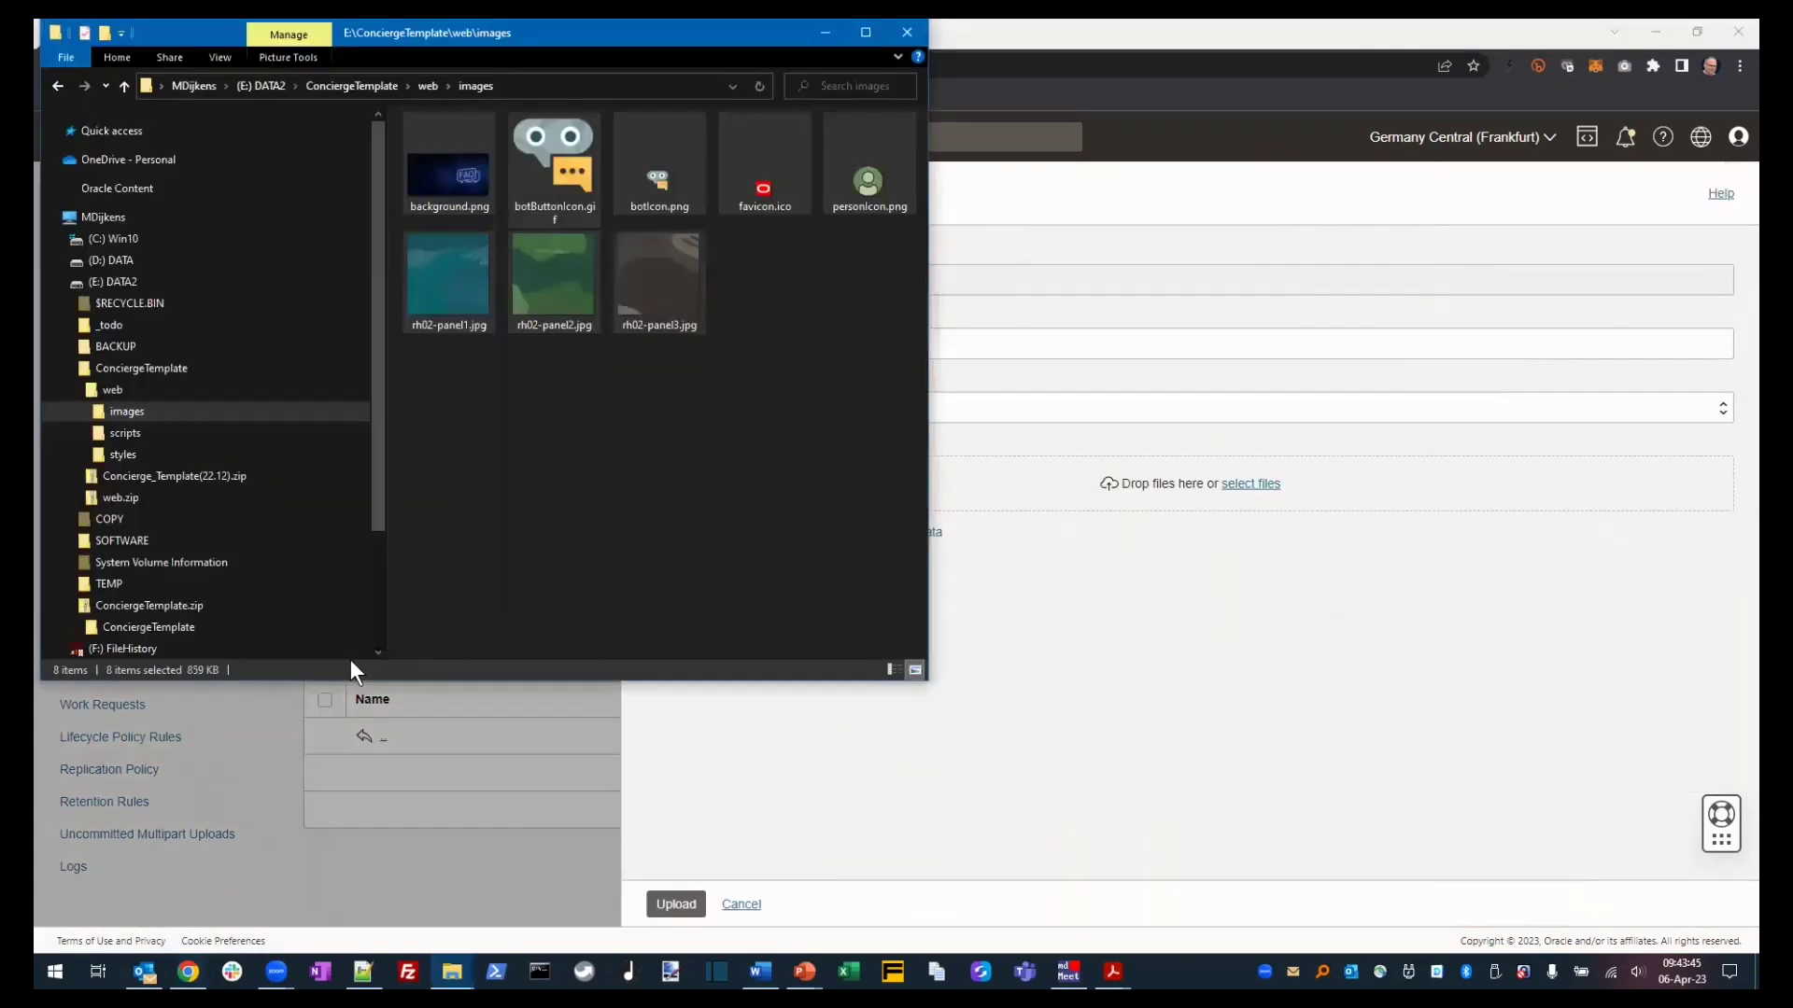
left_click(308, 432)
left_click_drag(442, 304, 1135, 471)
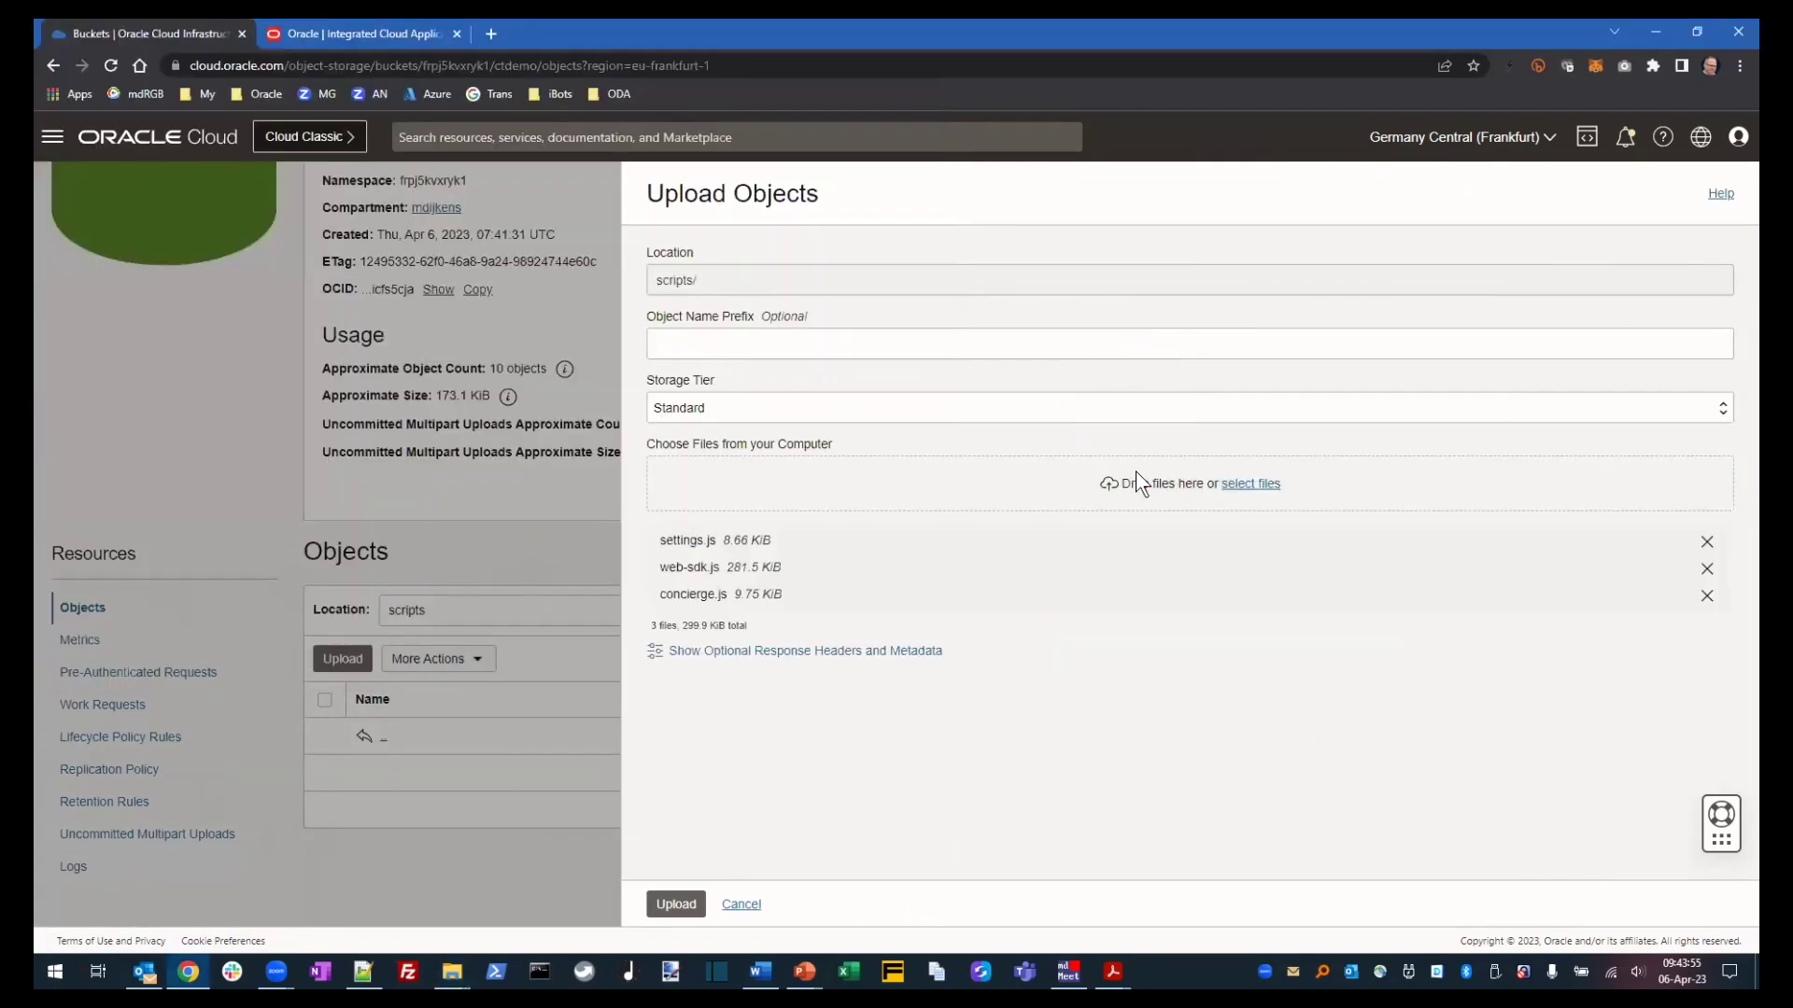
left_click(699, 901)
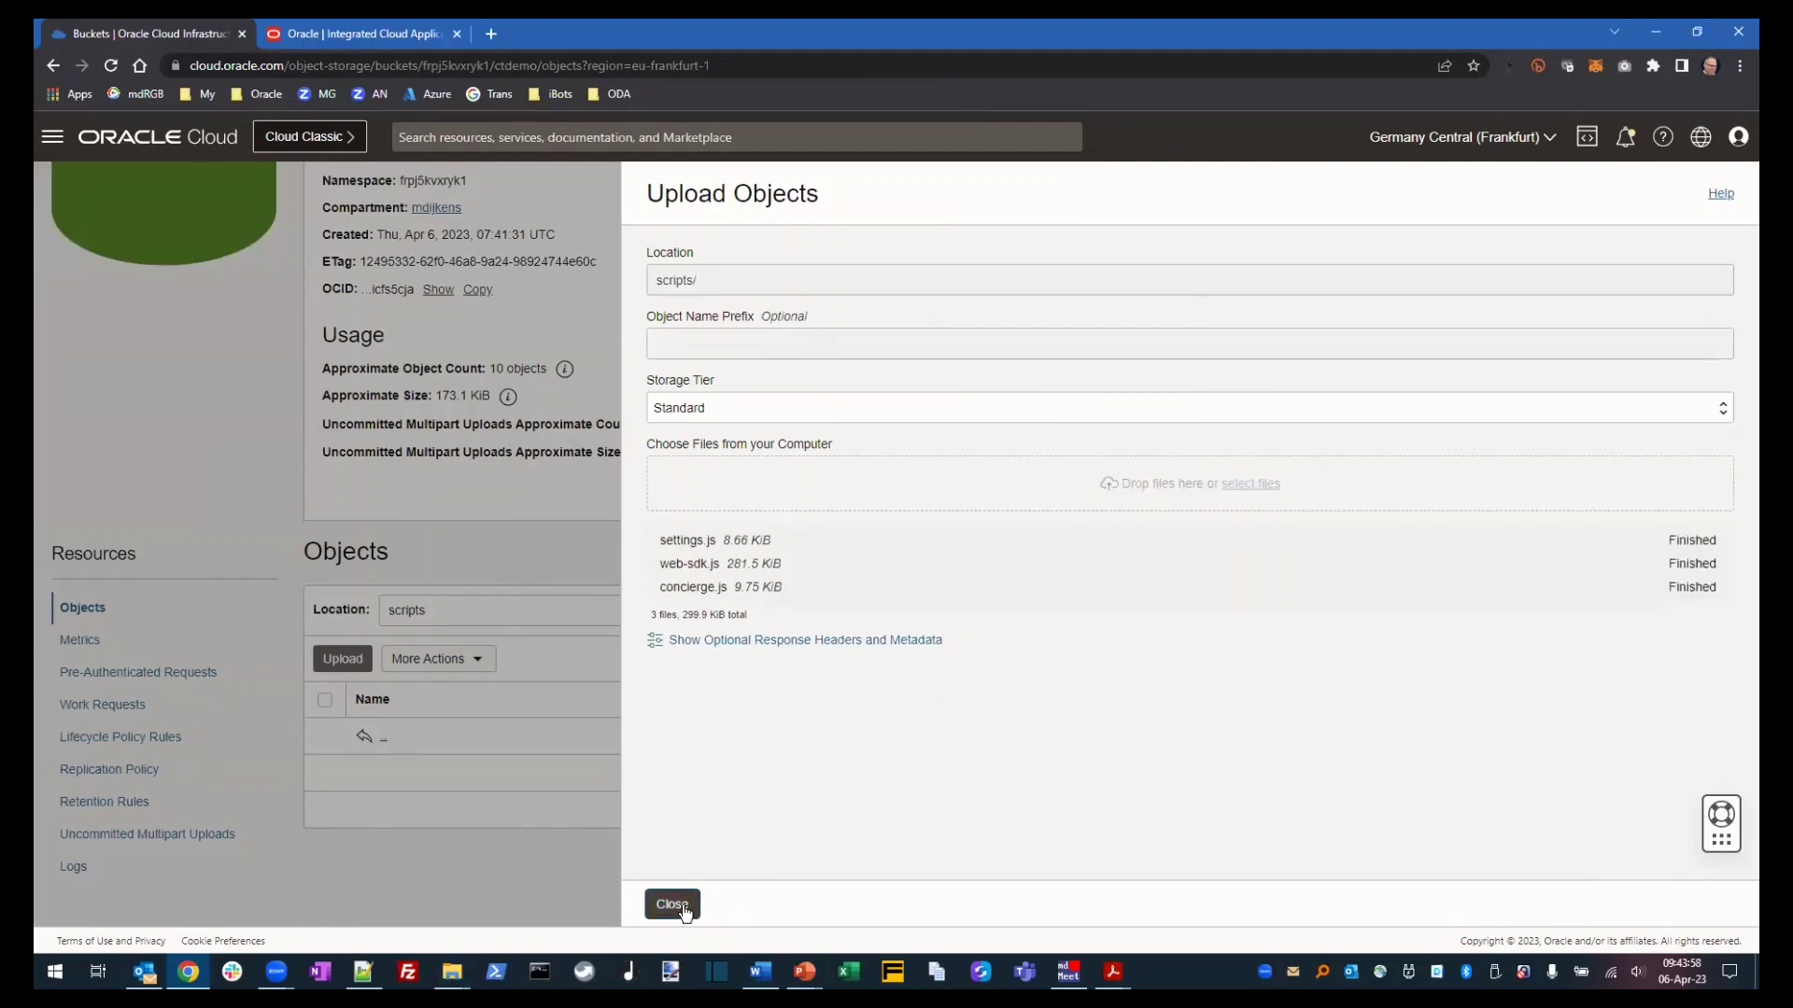
left_click(679, 904)
- Upload style.css, concierge.css and redwood-base.css from the local styles folder into the bucket's styles folder with the Standard storage tier
left_click(368, 737)
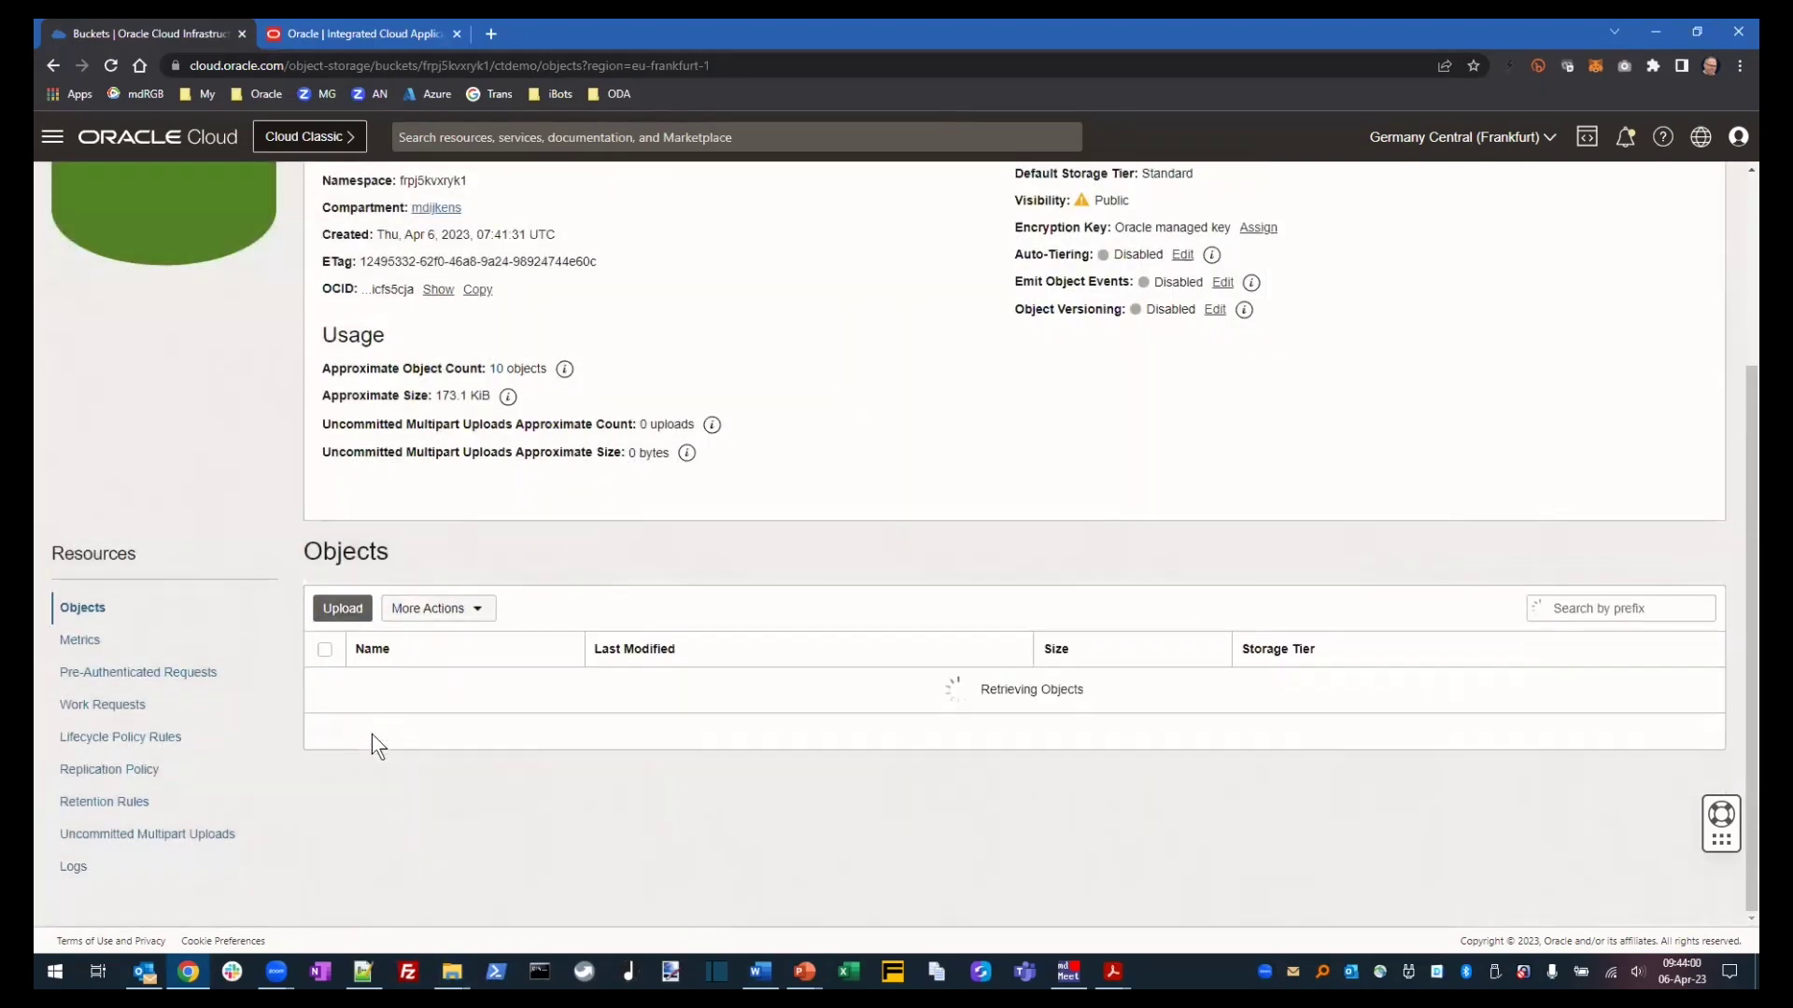
left_click(412, 759)
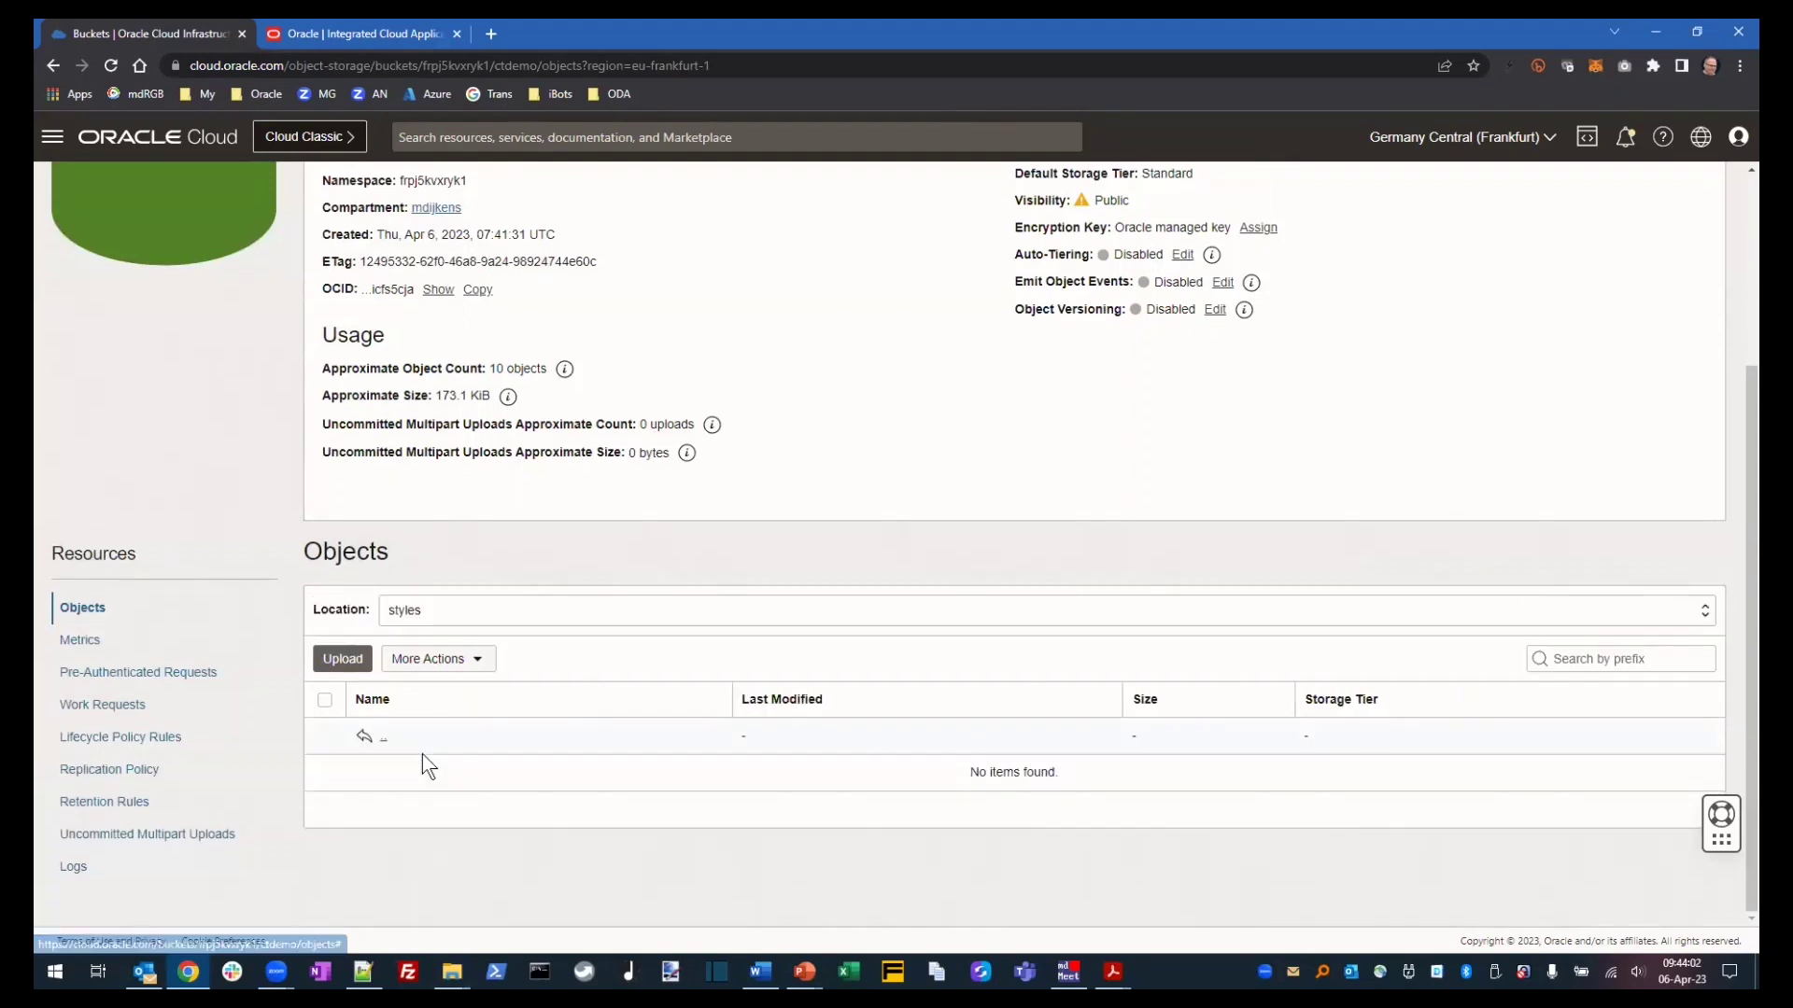
left_click(366, 660)
key("alt+Tab")
left_click_drag(445, 180, 1068, 490)
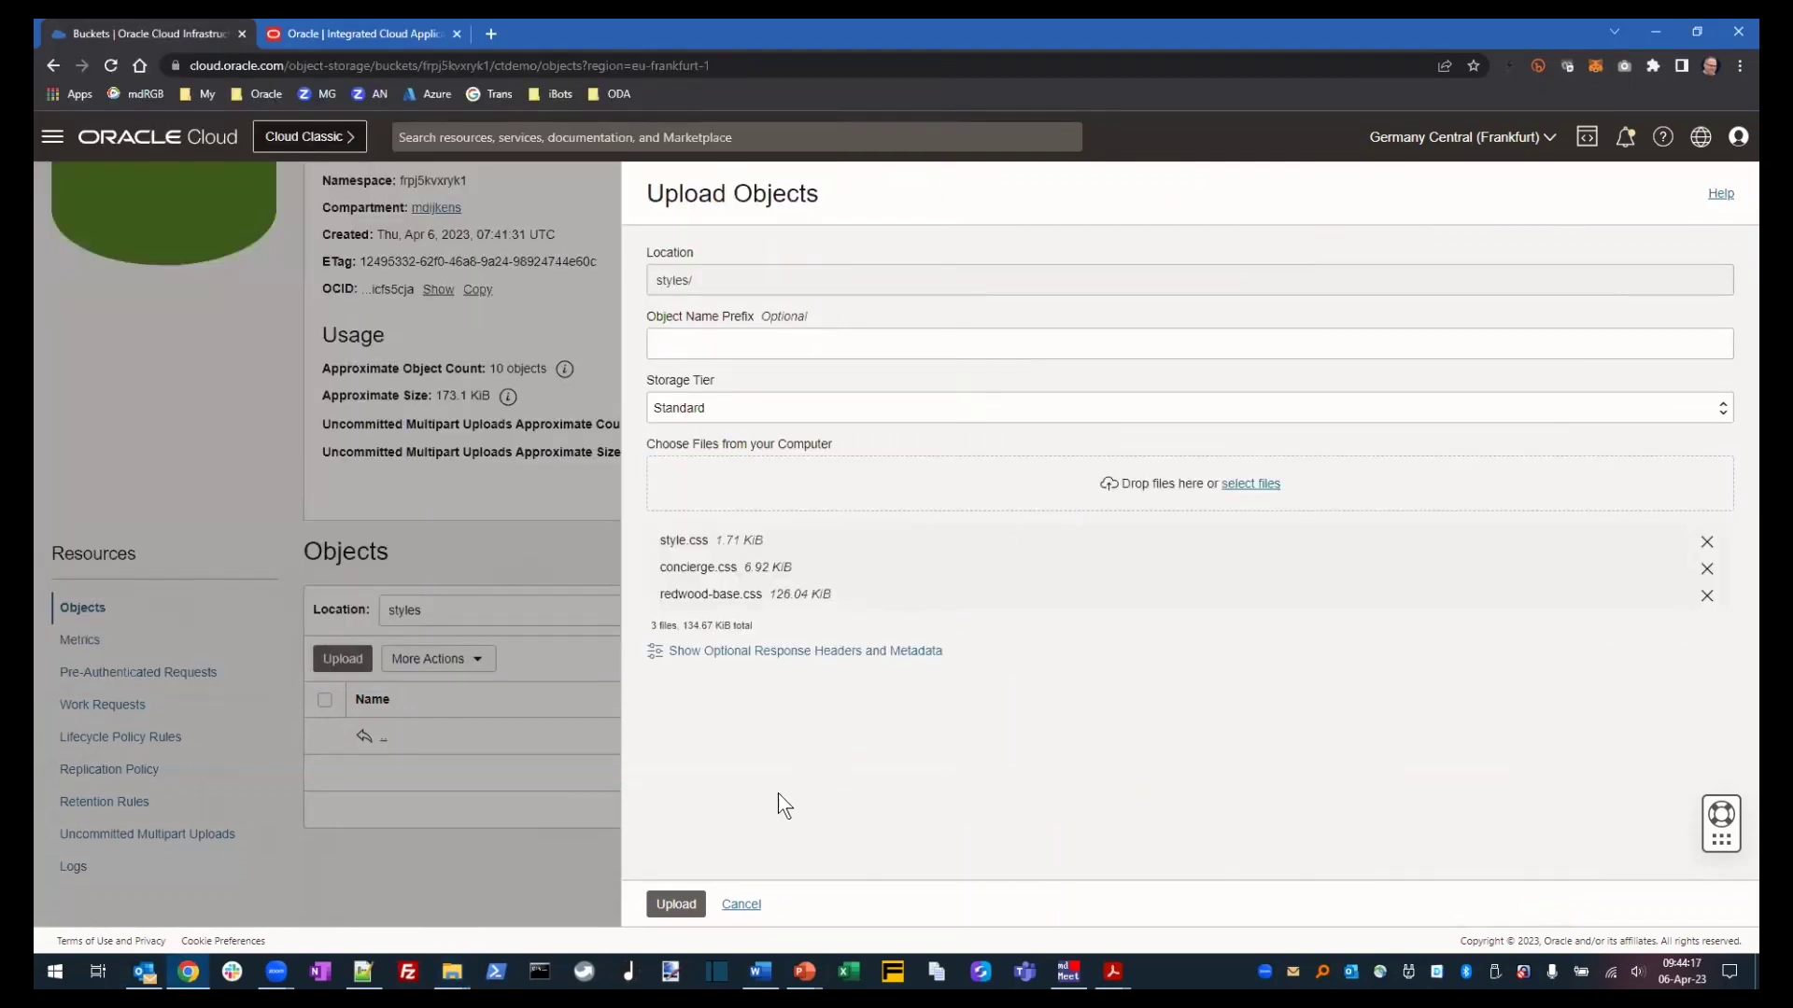
left_click(678, 904)
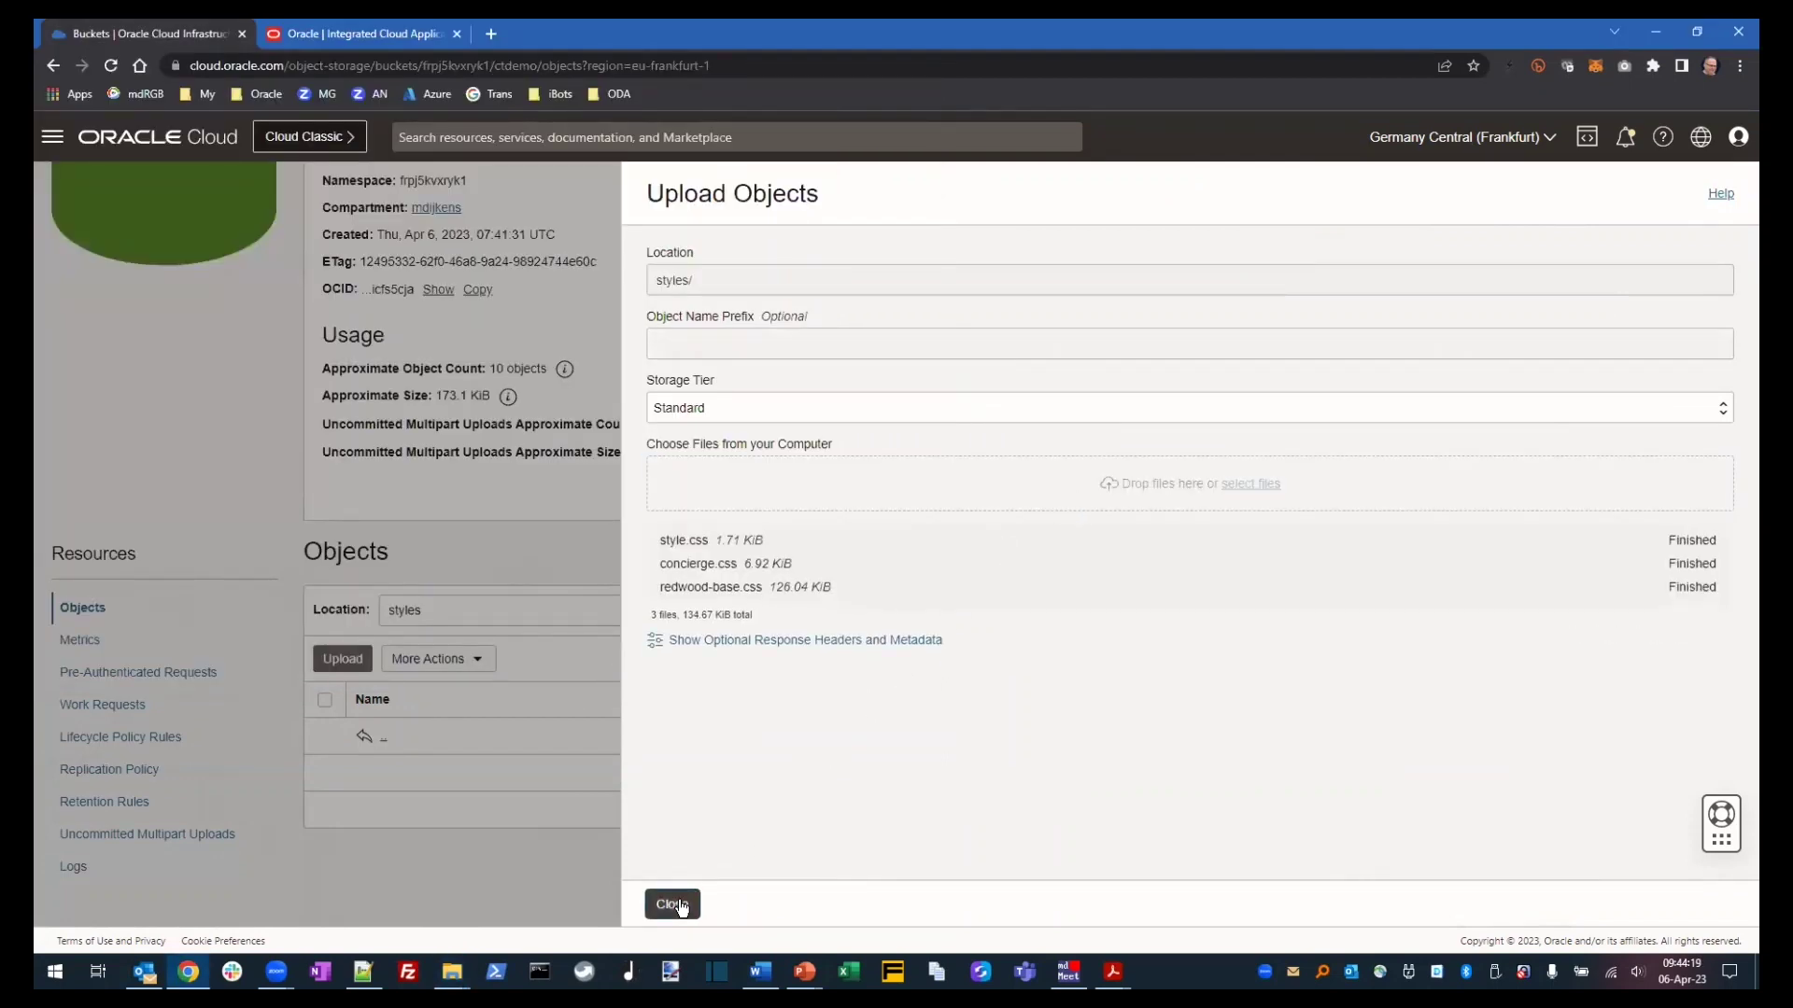
left_click(672, 904)
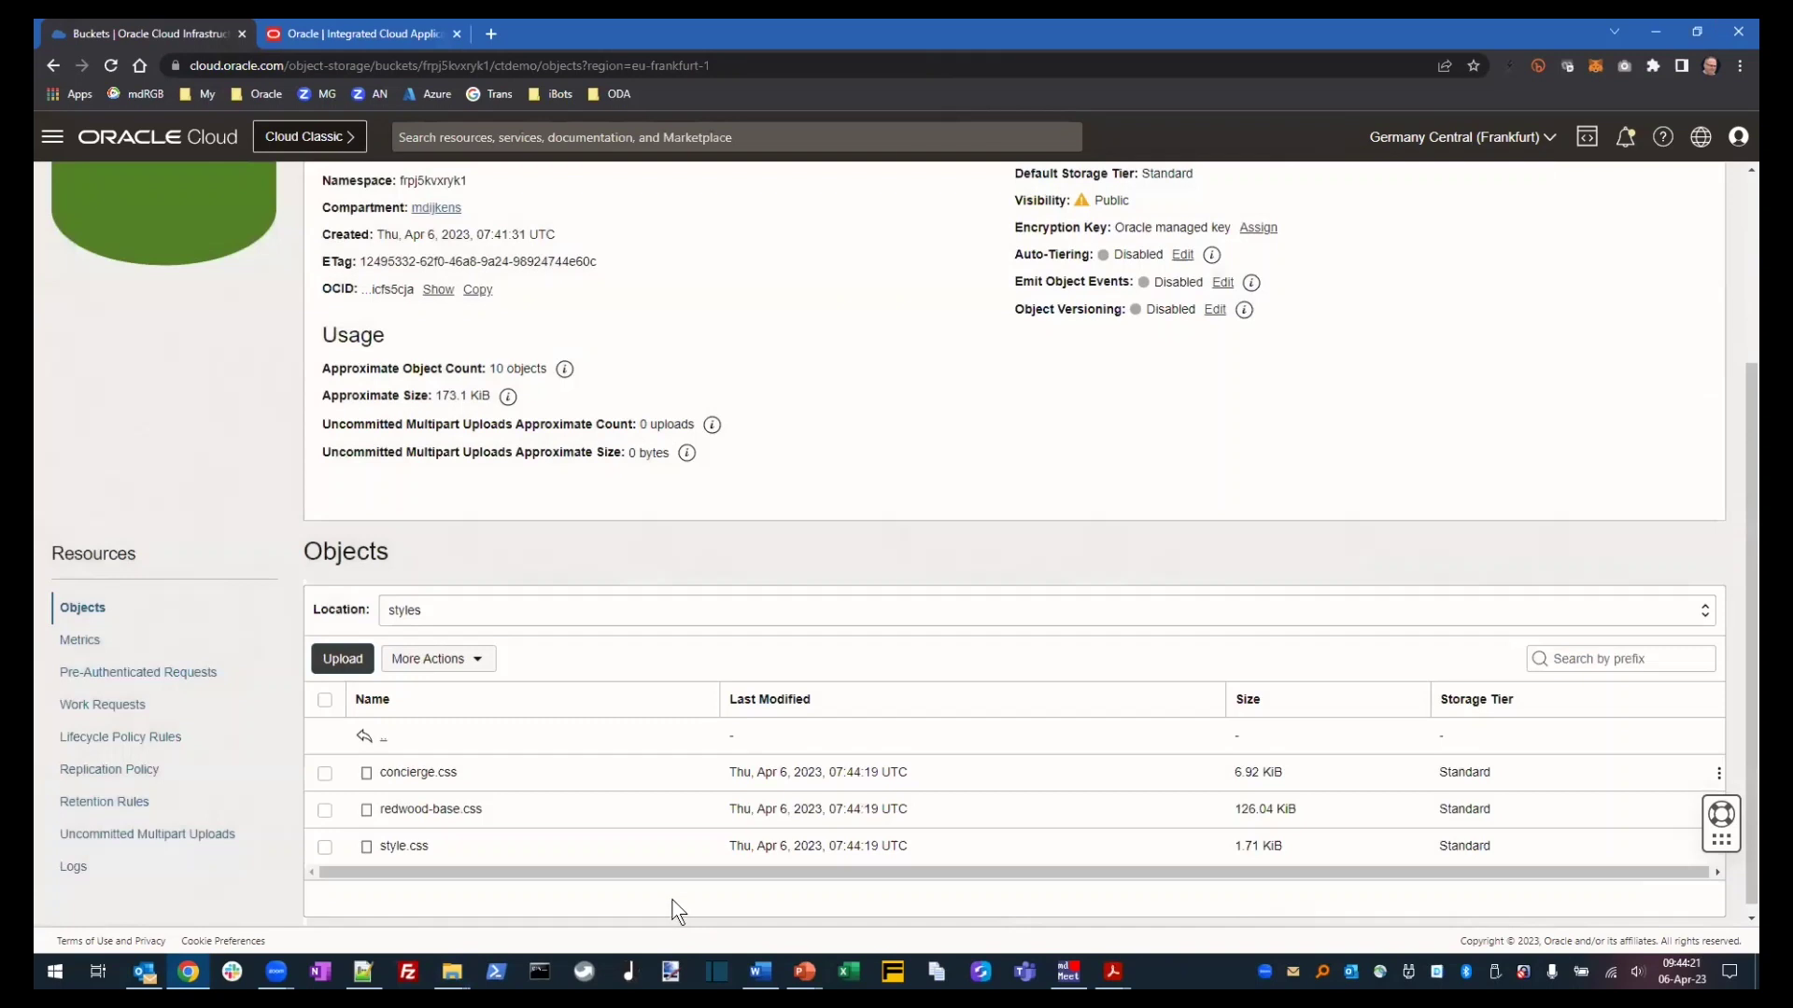
- View the object details of index.html at the bucket root and open its public URL in the browser
left_click(383, 735)
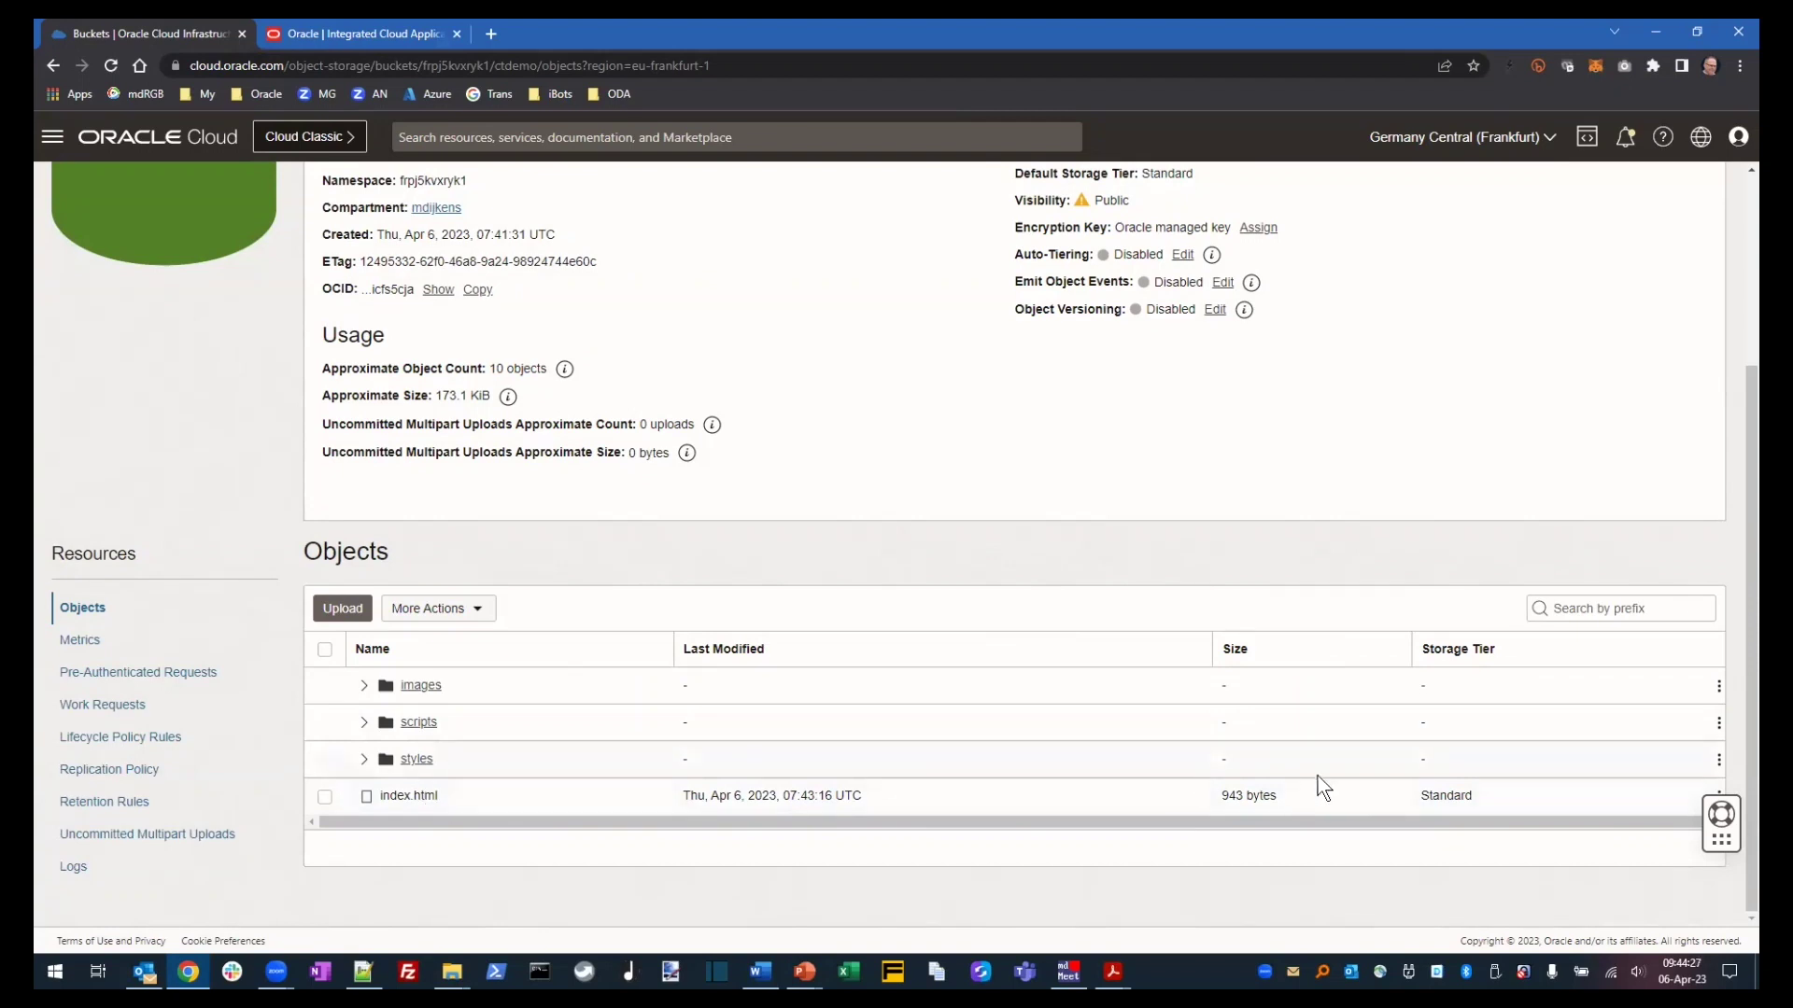
left_click(1719, 790)
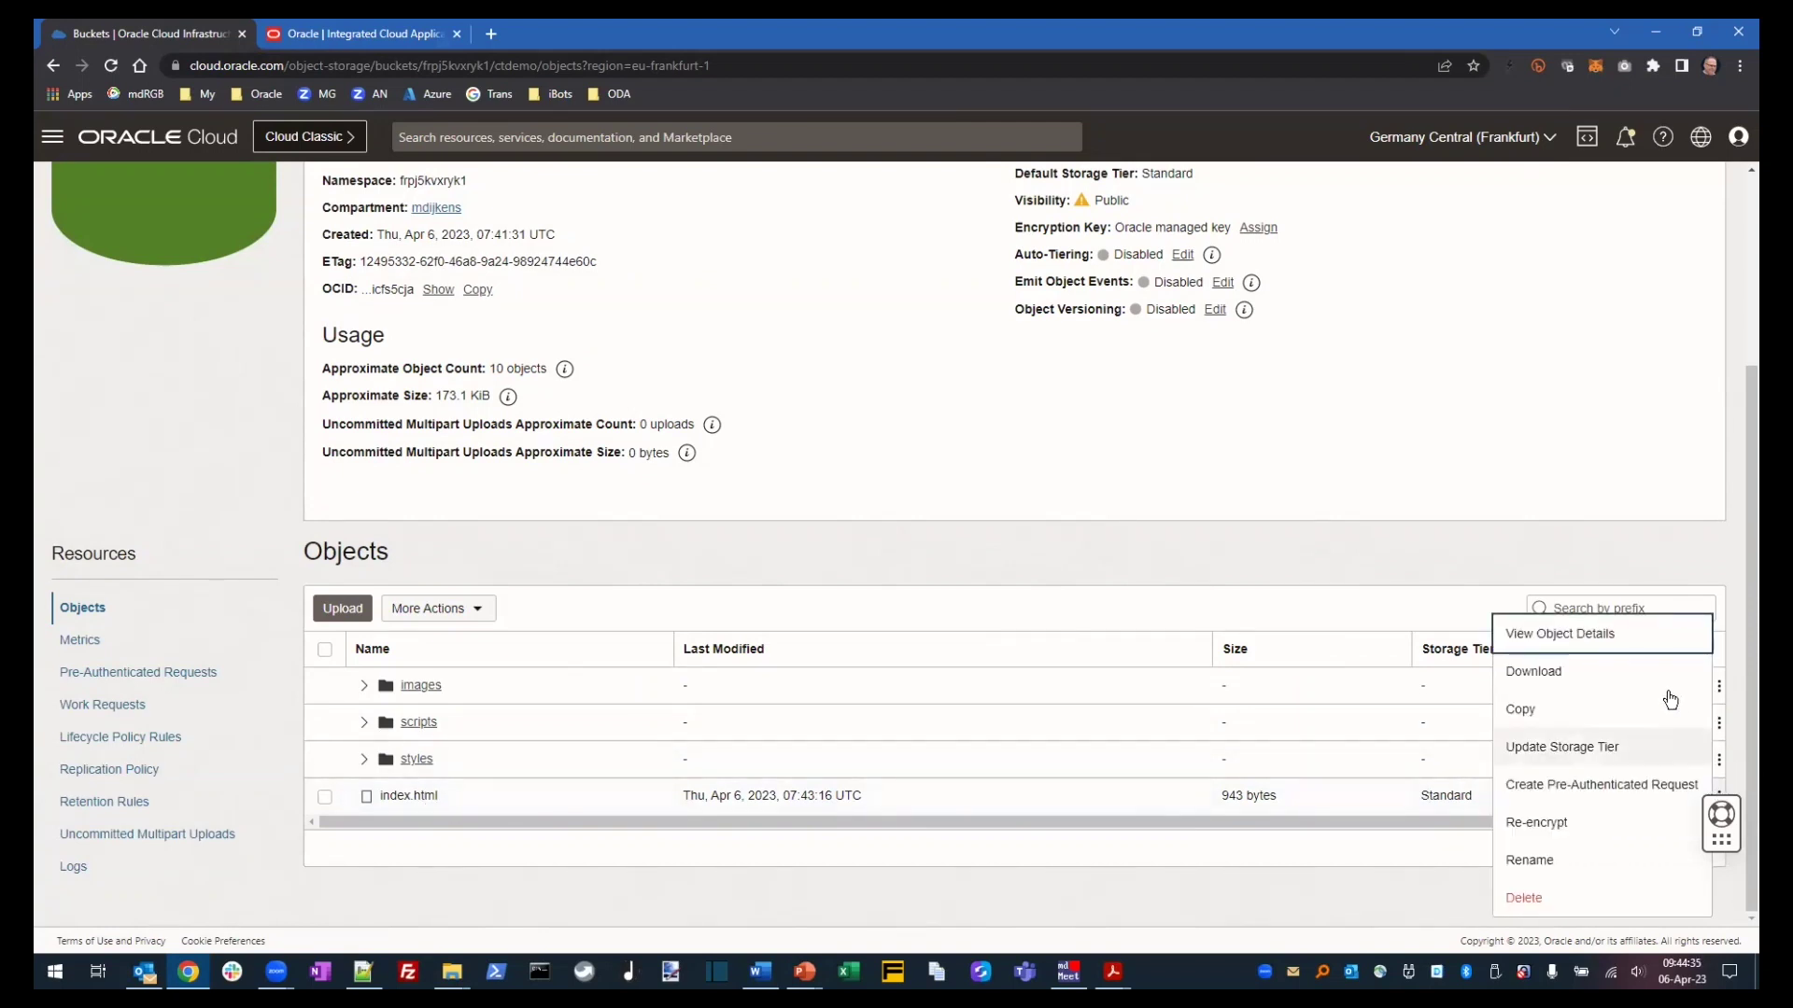
left_click(1588, 633)
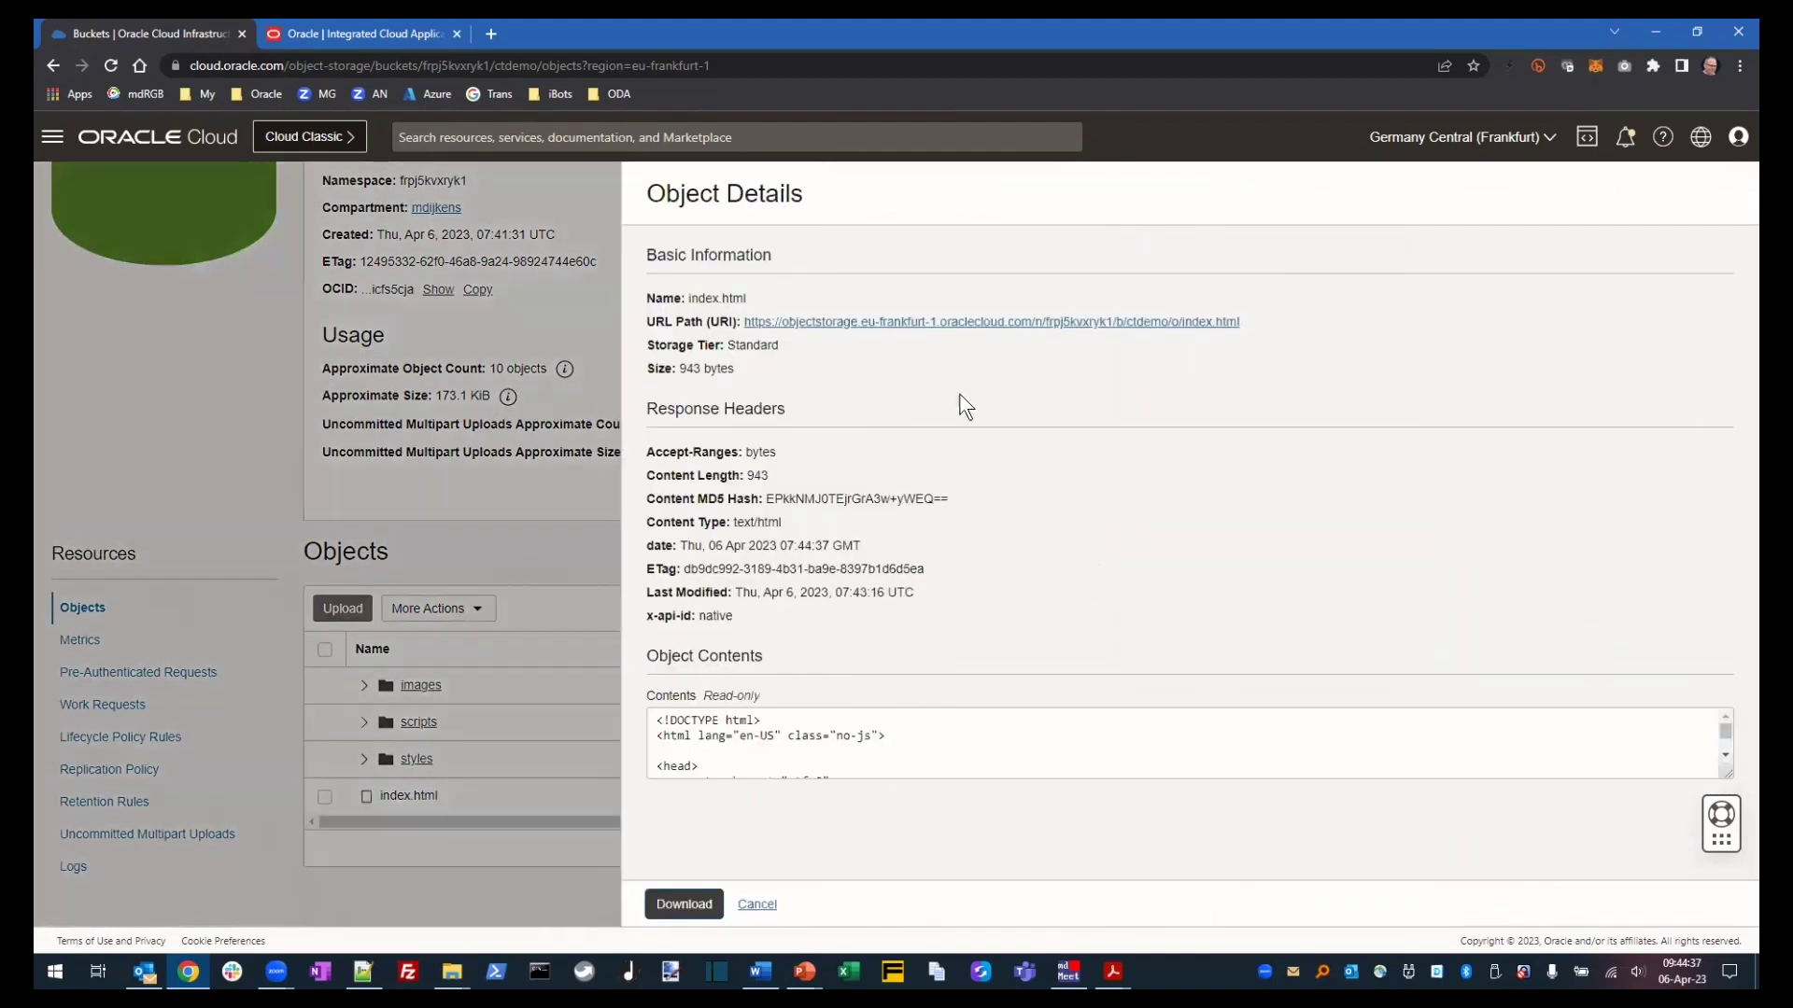
left_click(911, 324)
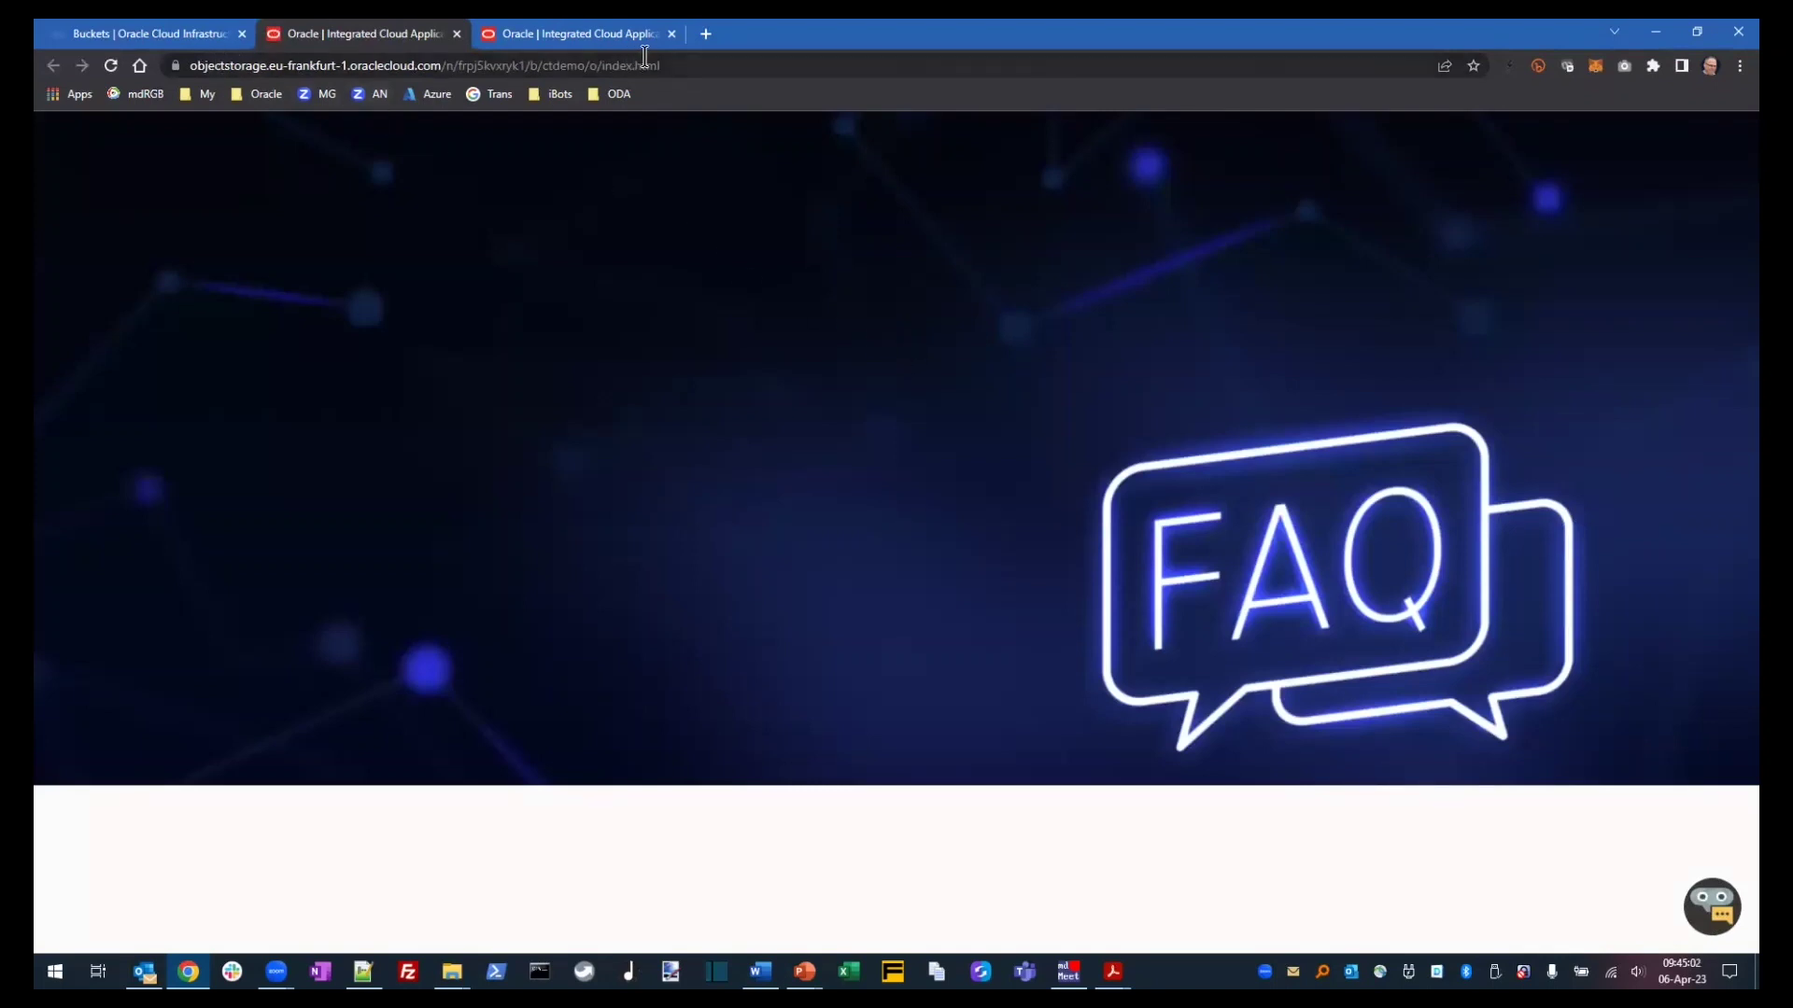
left_click(725, 63)
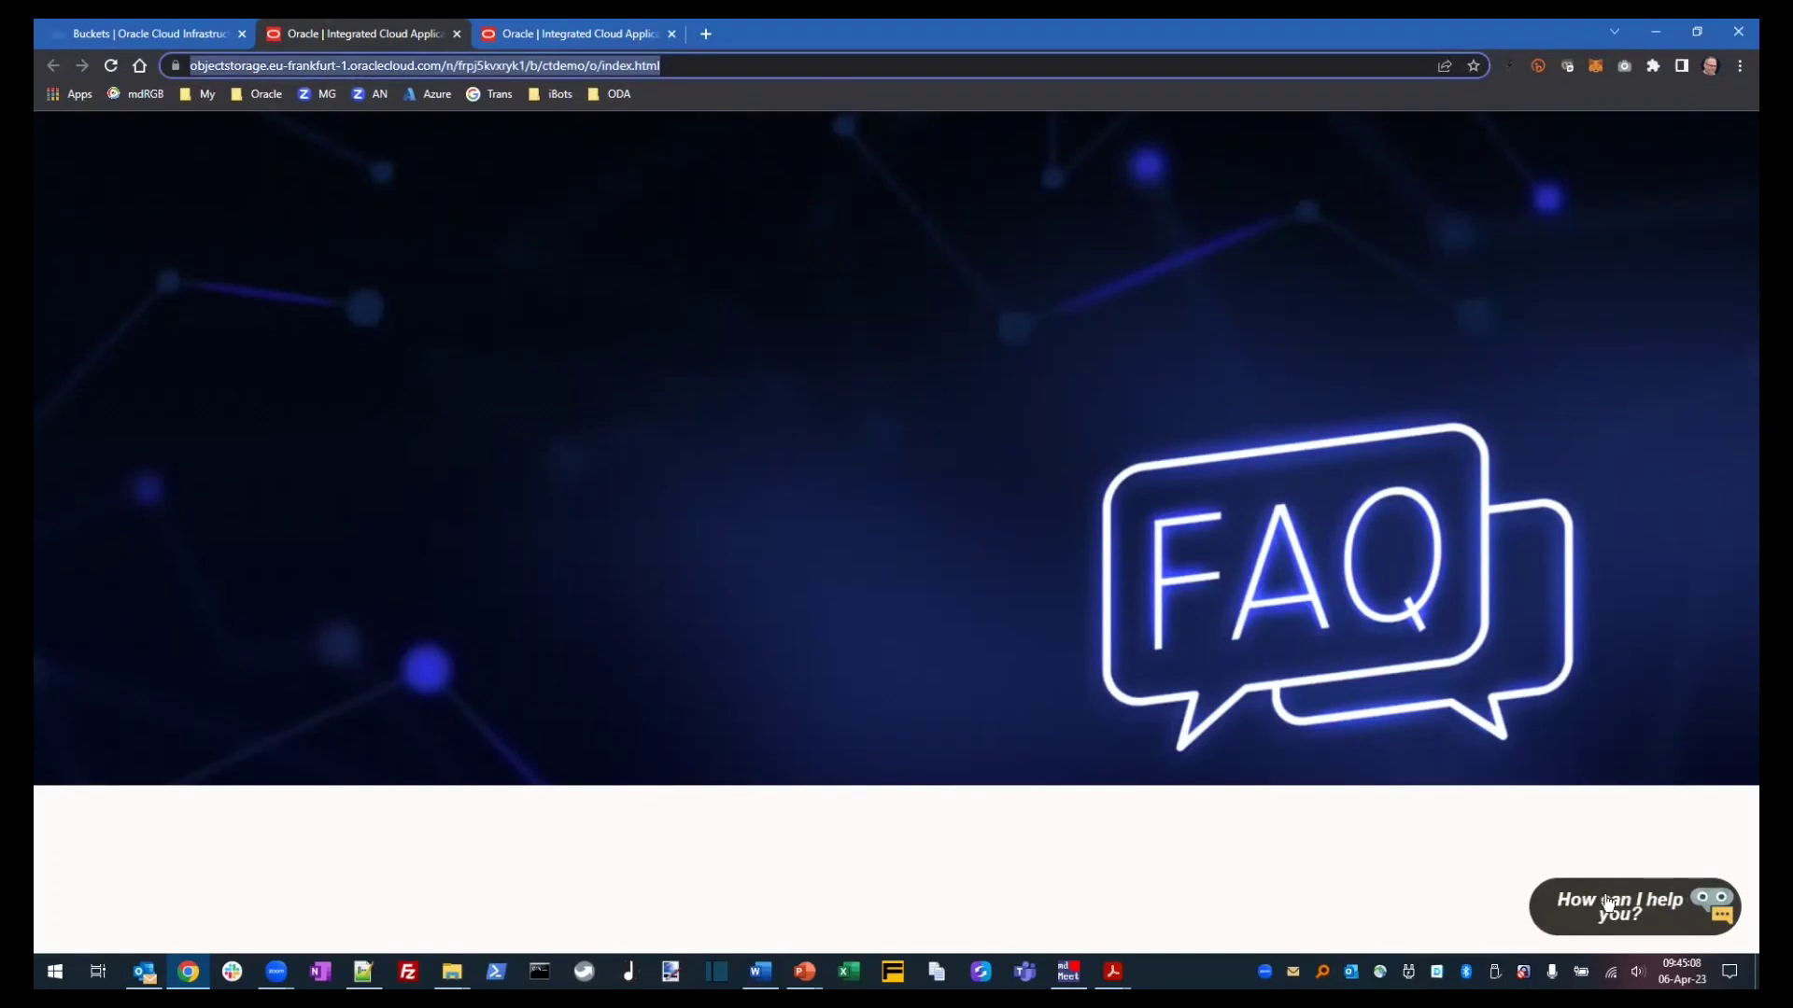
- Open the chat widget on the hosted page and ask the bot "What is Oracle free tier"
left_click(1608, 902)
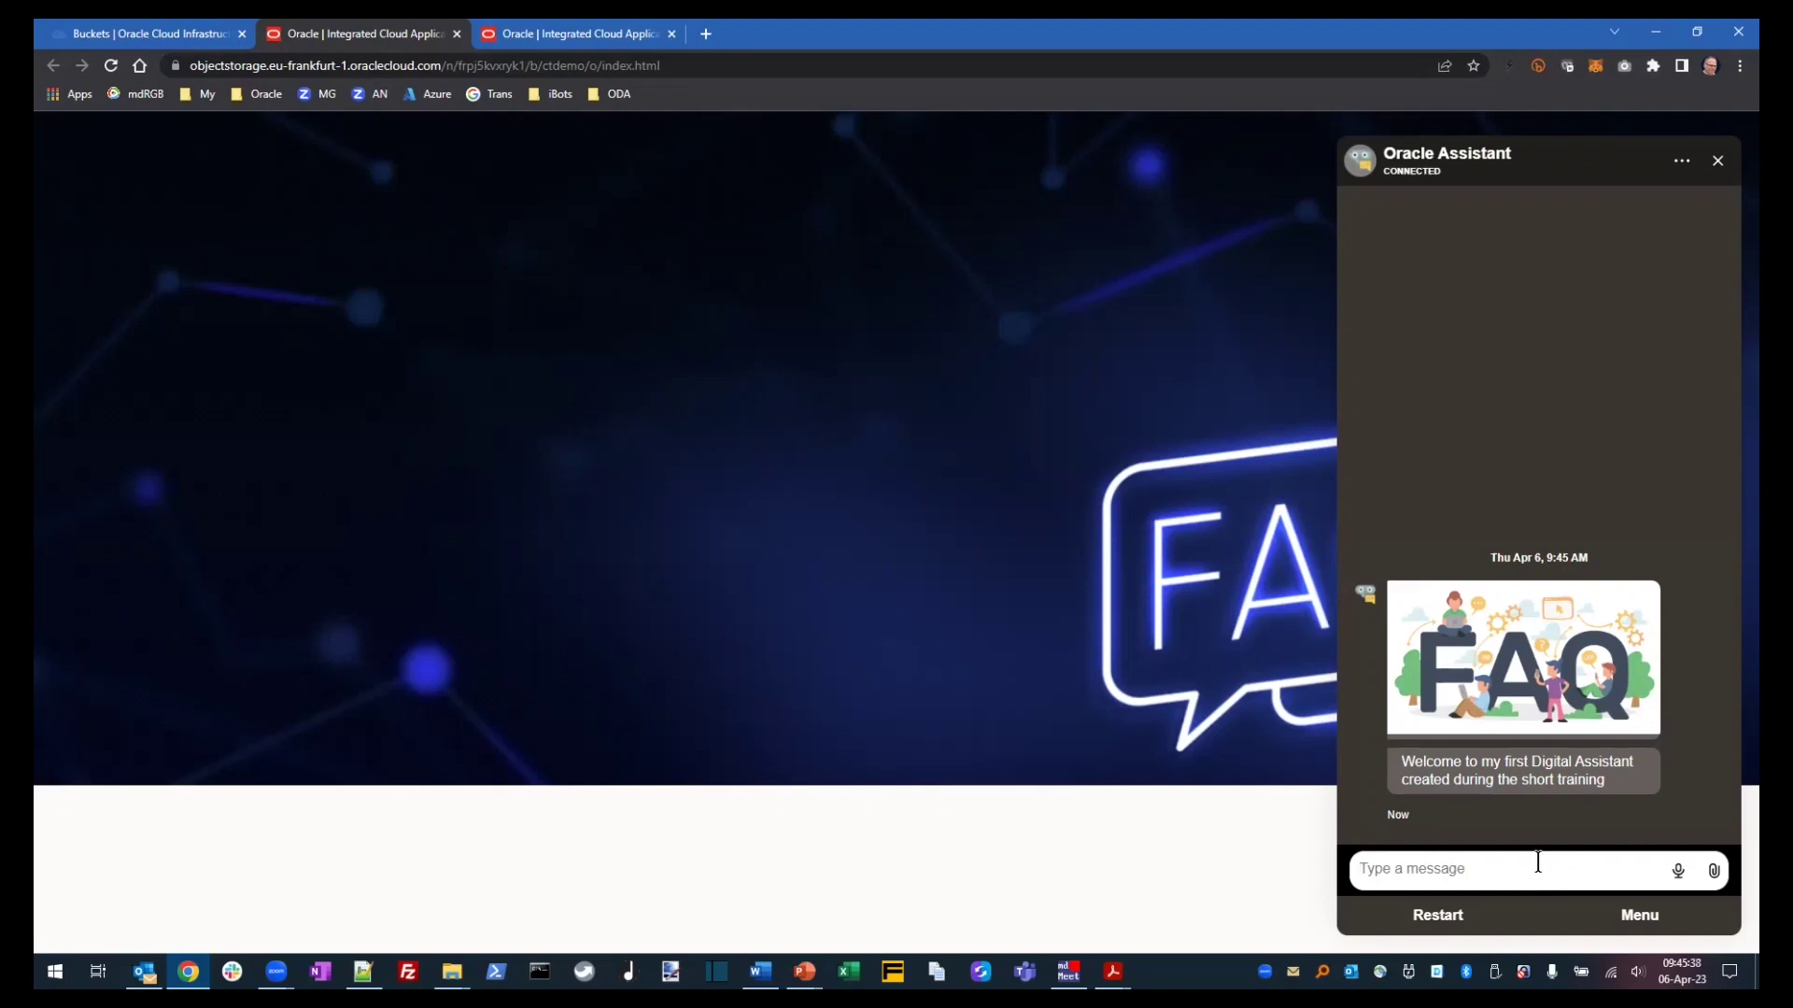
type("What")
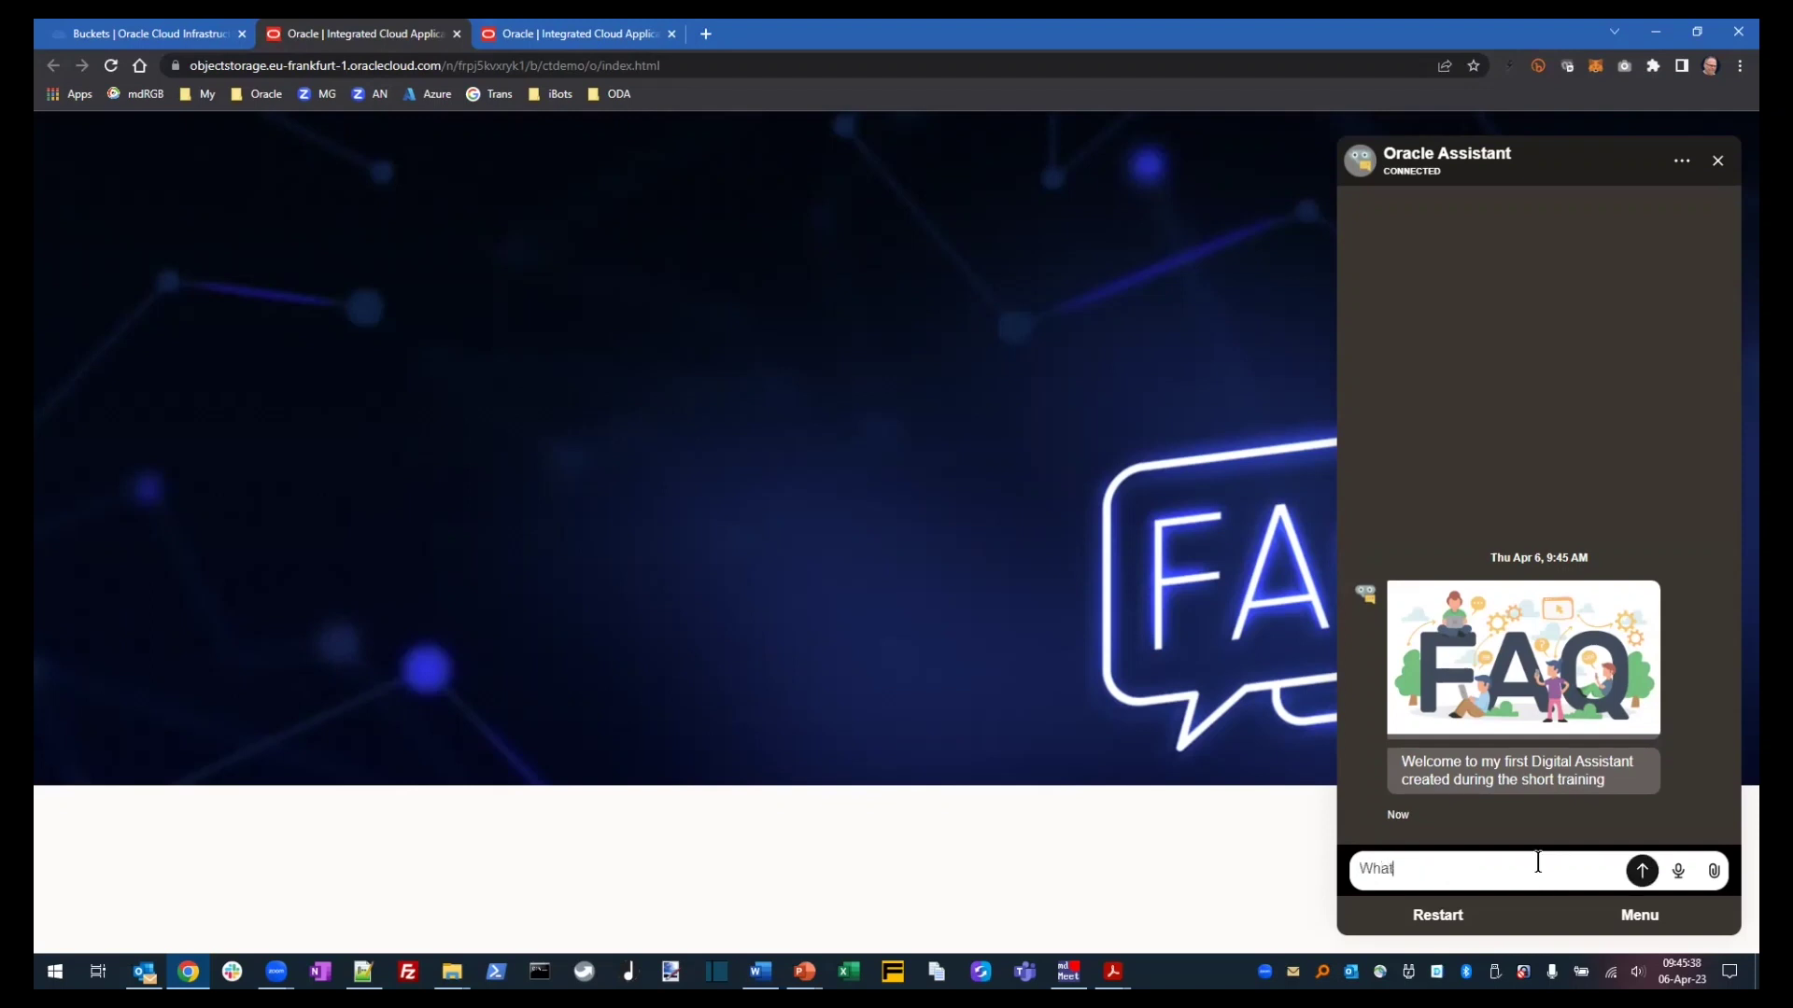
type(" is Oracle free tier")
key("Return")
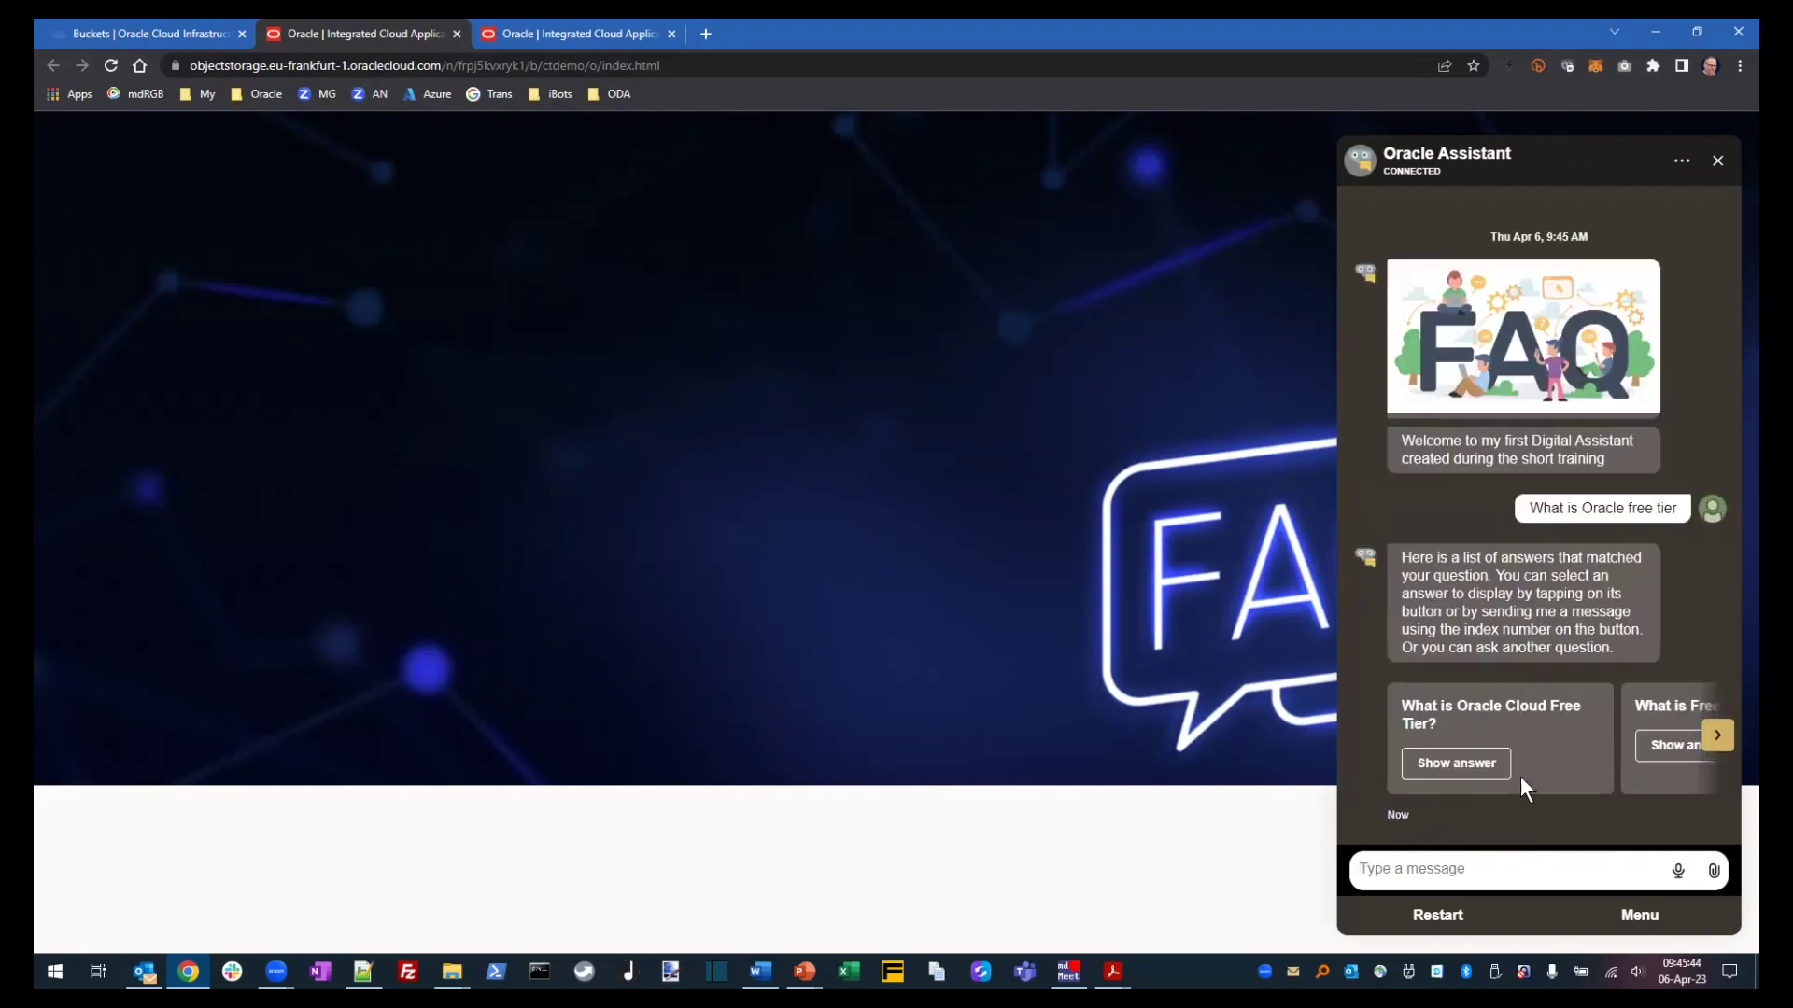
- Show the answer to the matched question "What is Free Trial?" and rate it thumbs down
left_click(1716, 737)
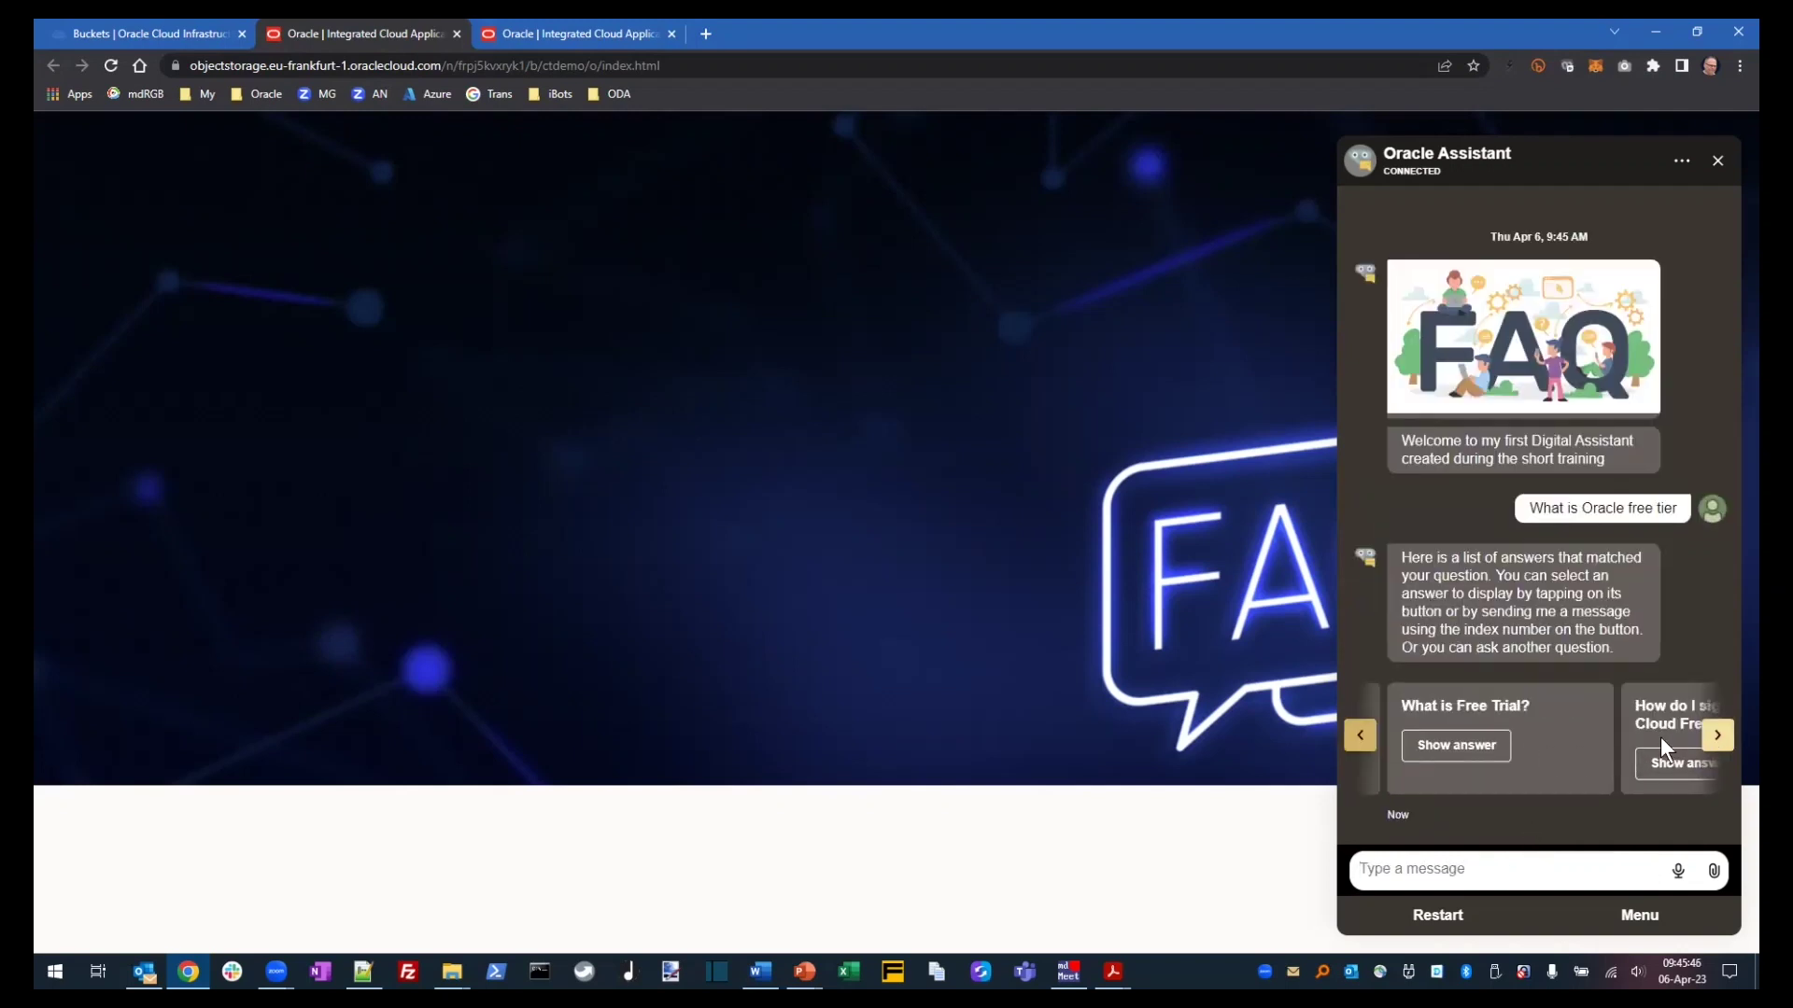
left_click(1459, 746)
left_click(1439, 782)
left_click(1464, 882)
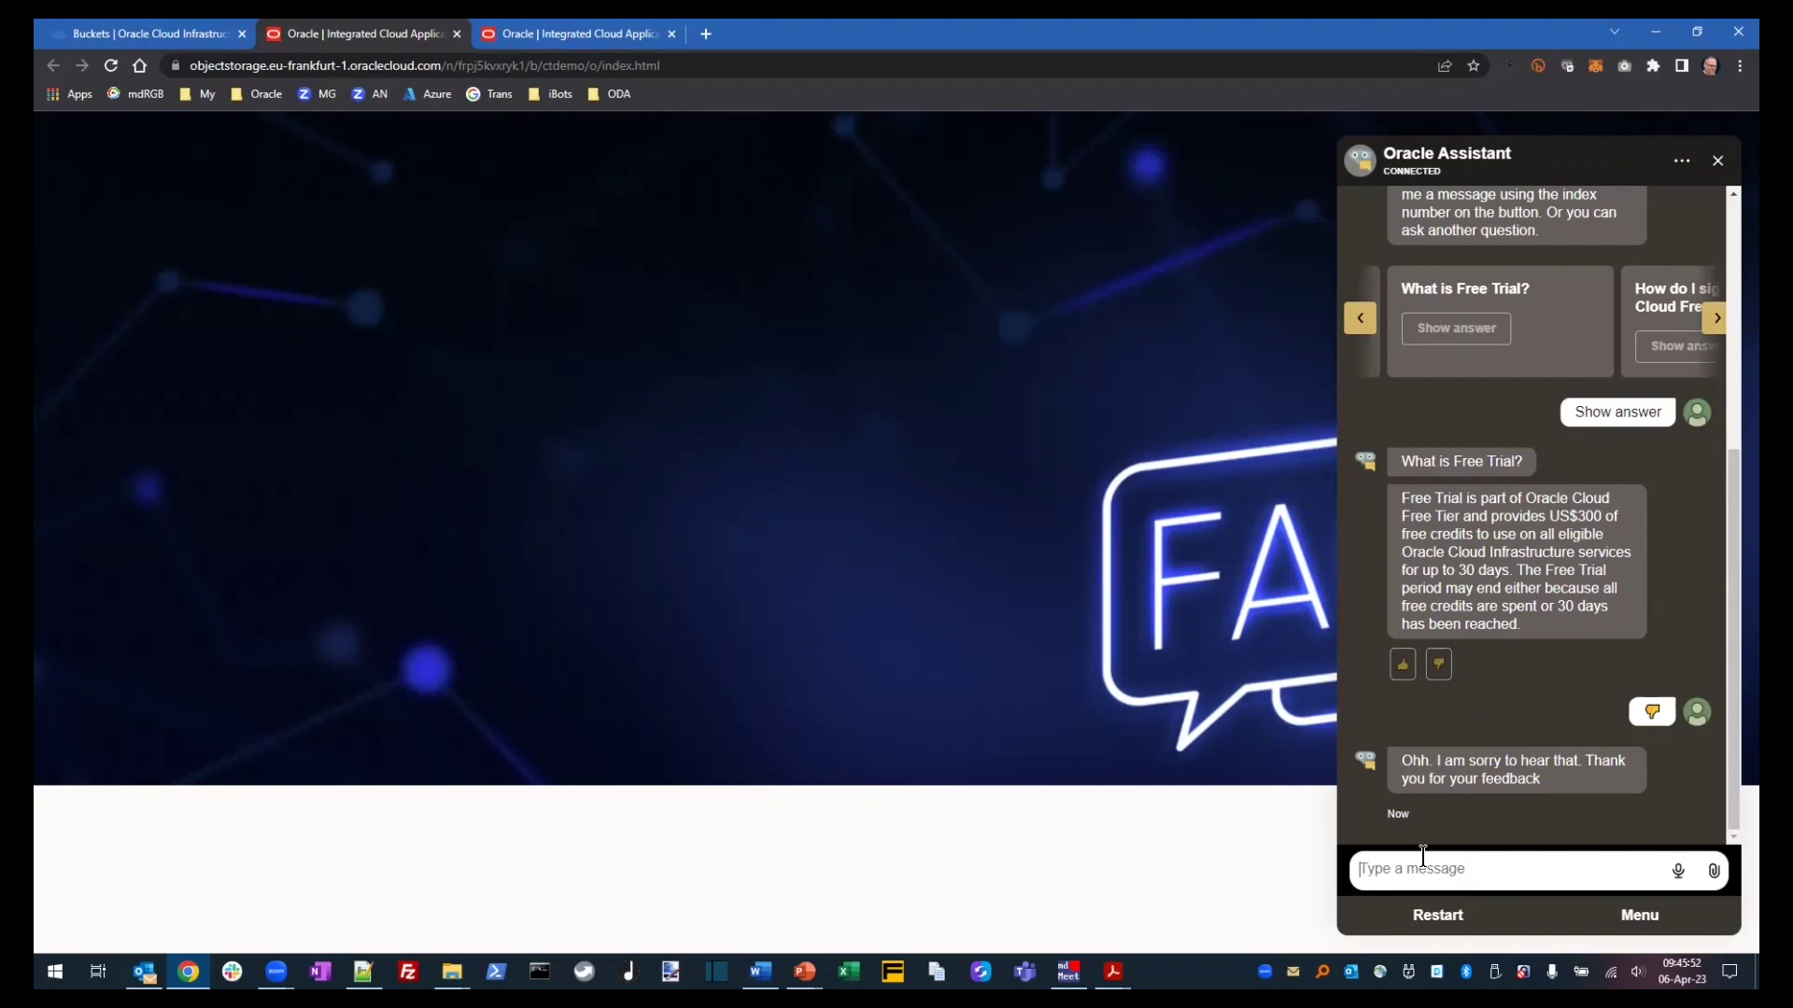
- Choose the bot's suggested question "What payment methods does Oracle accept?" and rate its answer thumbs down
left_click(1634, 915)
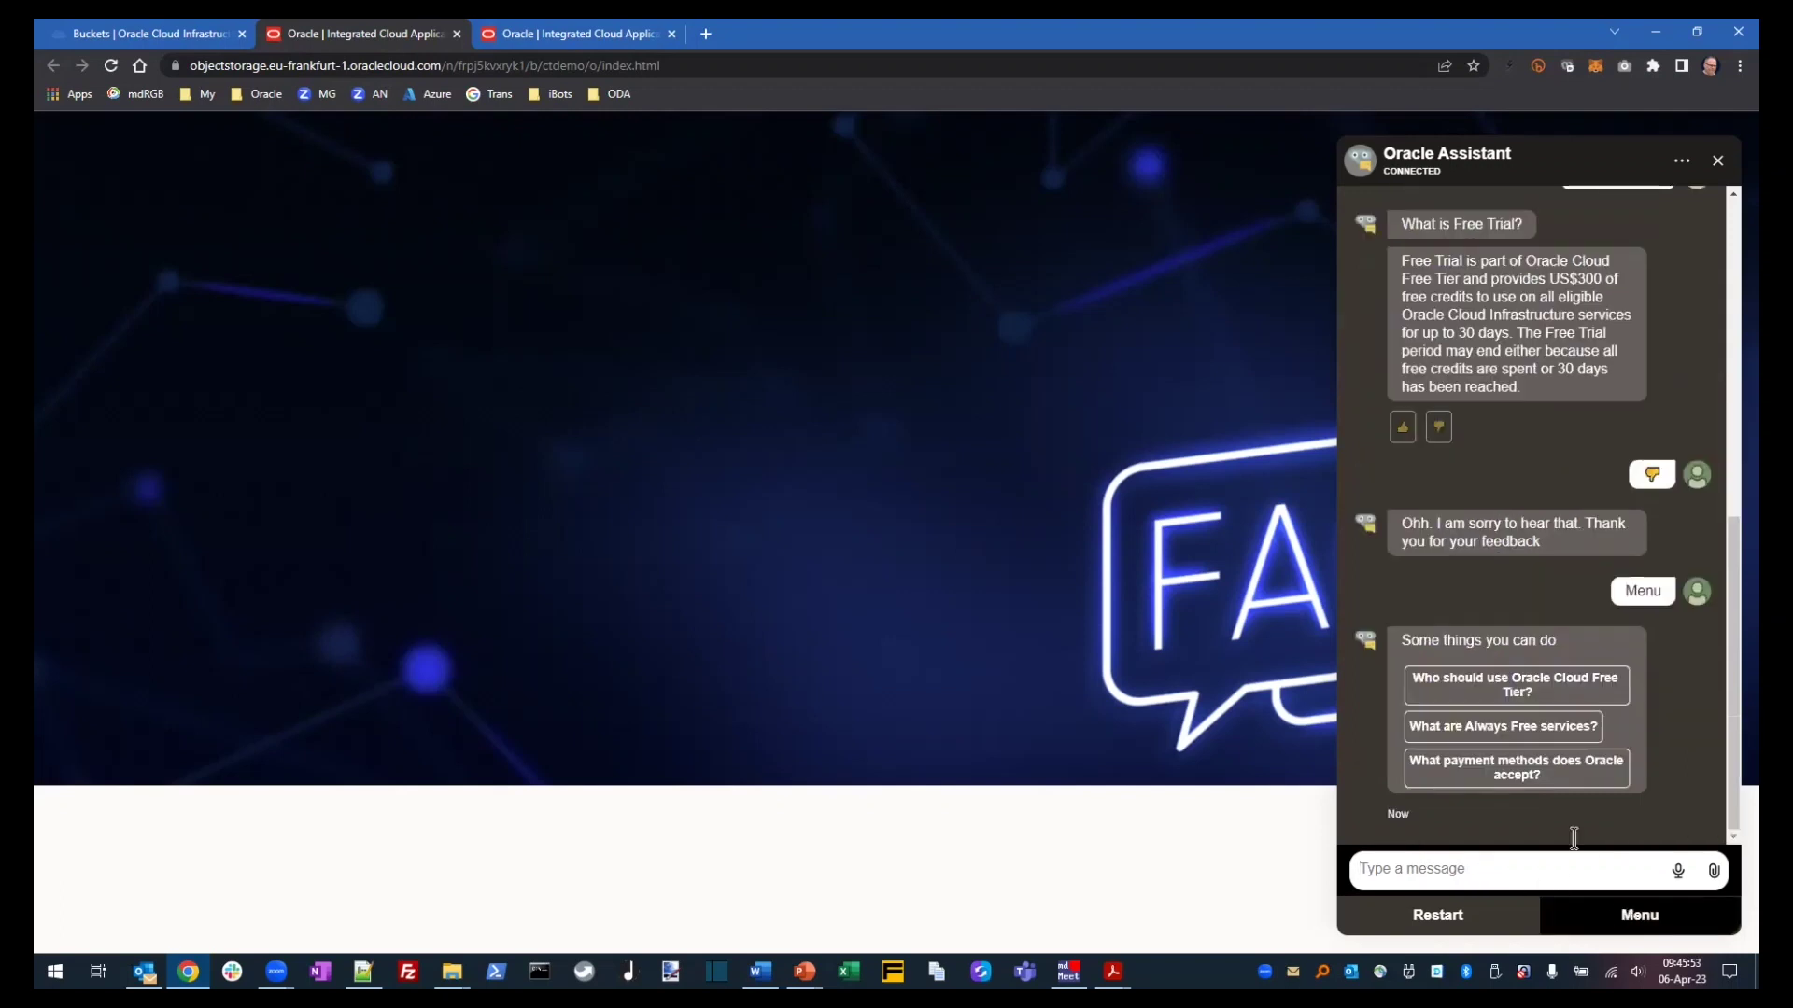
left_click(1536, 768)
left_click(1438, 782)
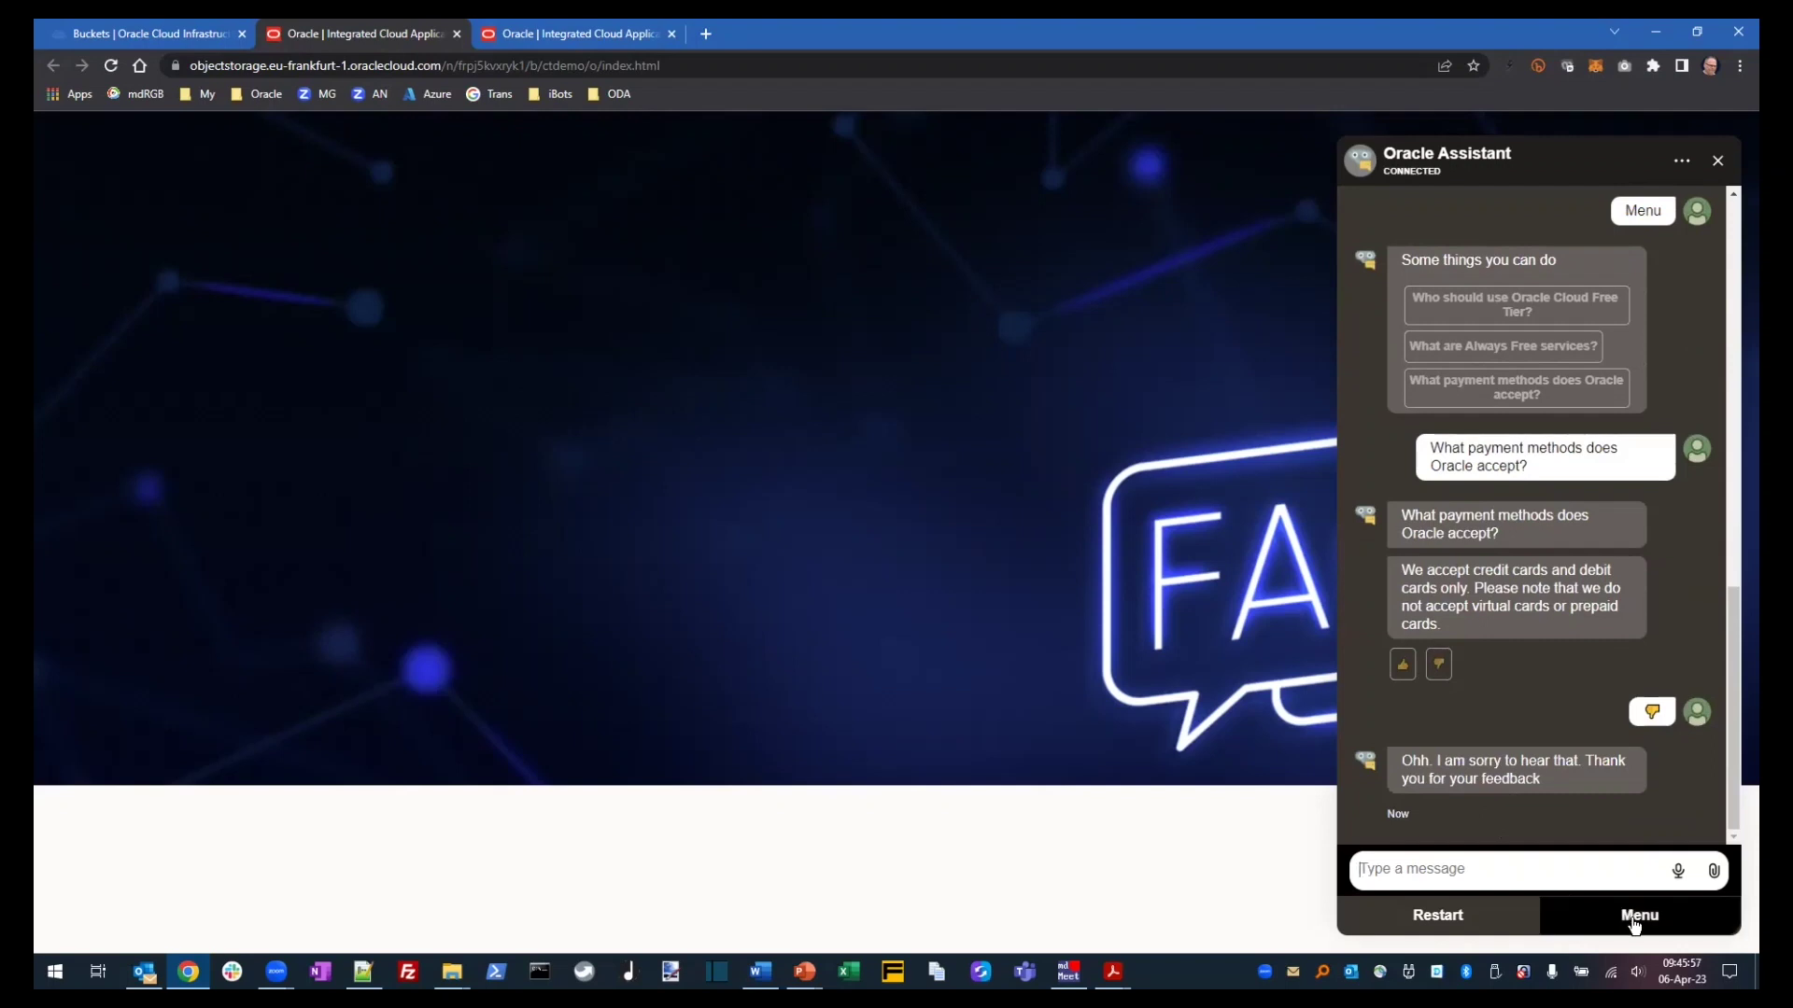
- Choose the suggested question "Who should use Oracle Cloud Free Tier?", rate its answer thumbs up and restart the conversation
left_click(1629, 919)
left_click(1586, 676)
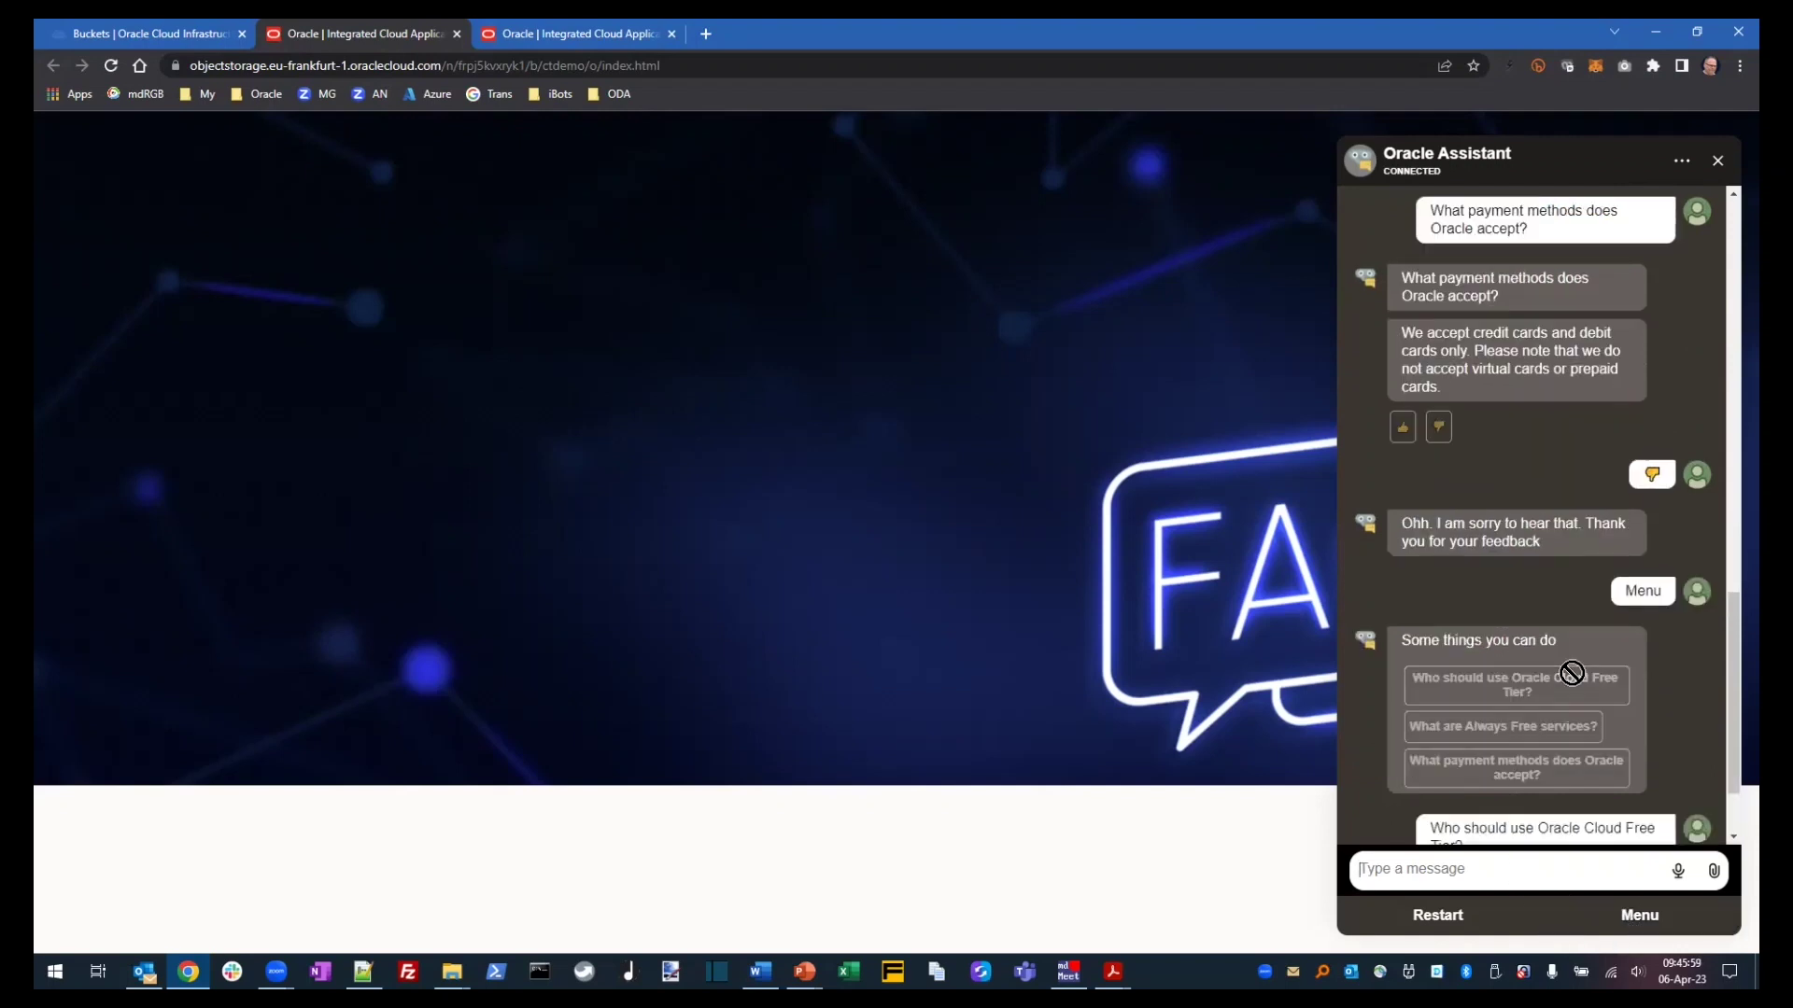
left_click(1396, 786)
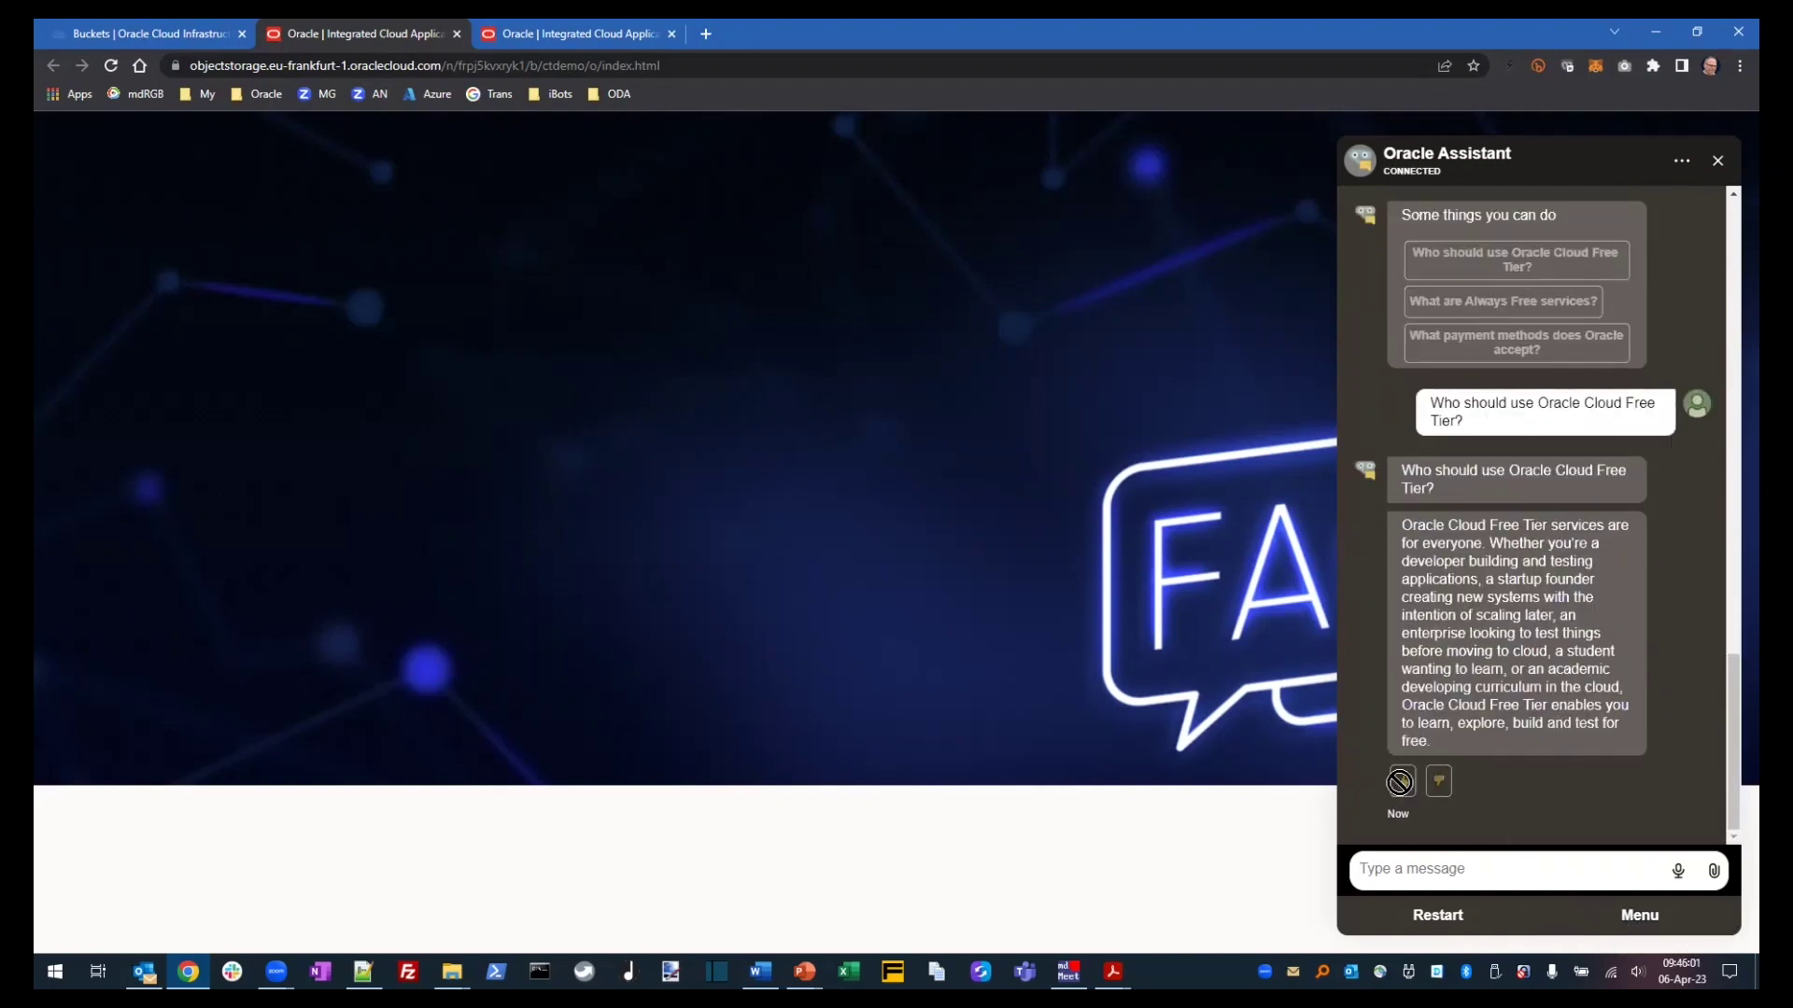
left_click(1446, 918)
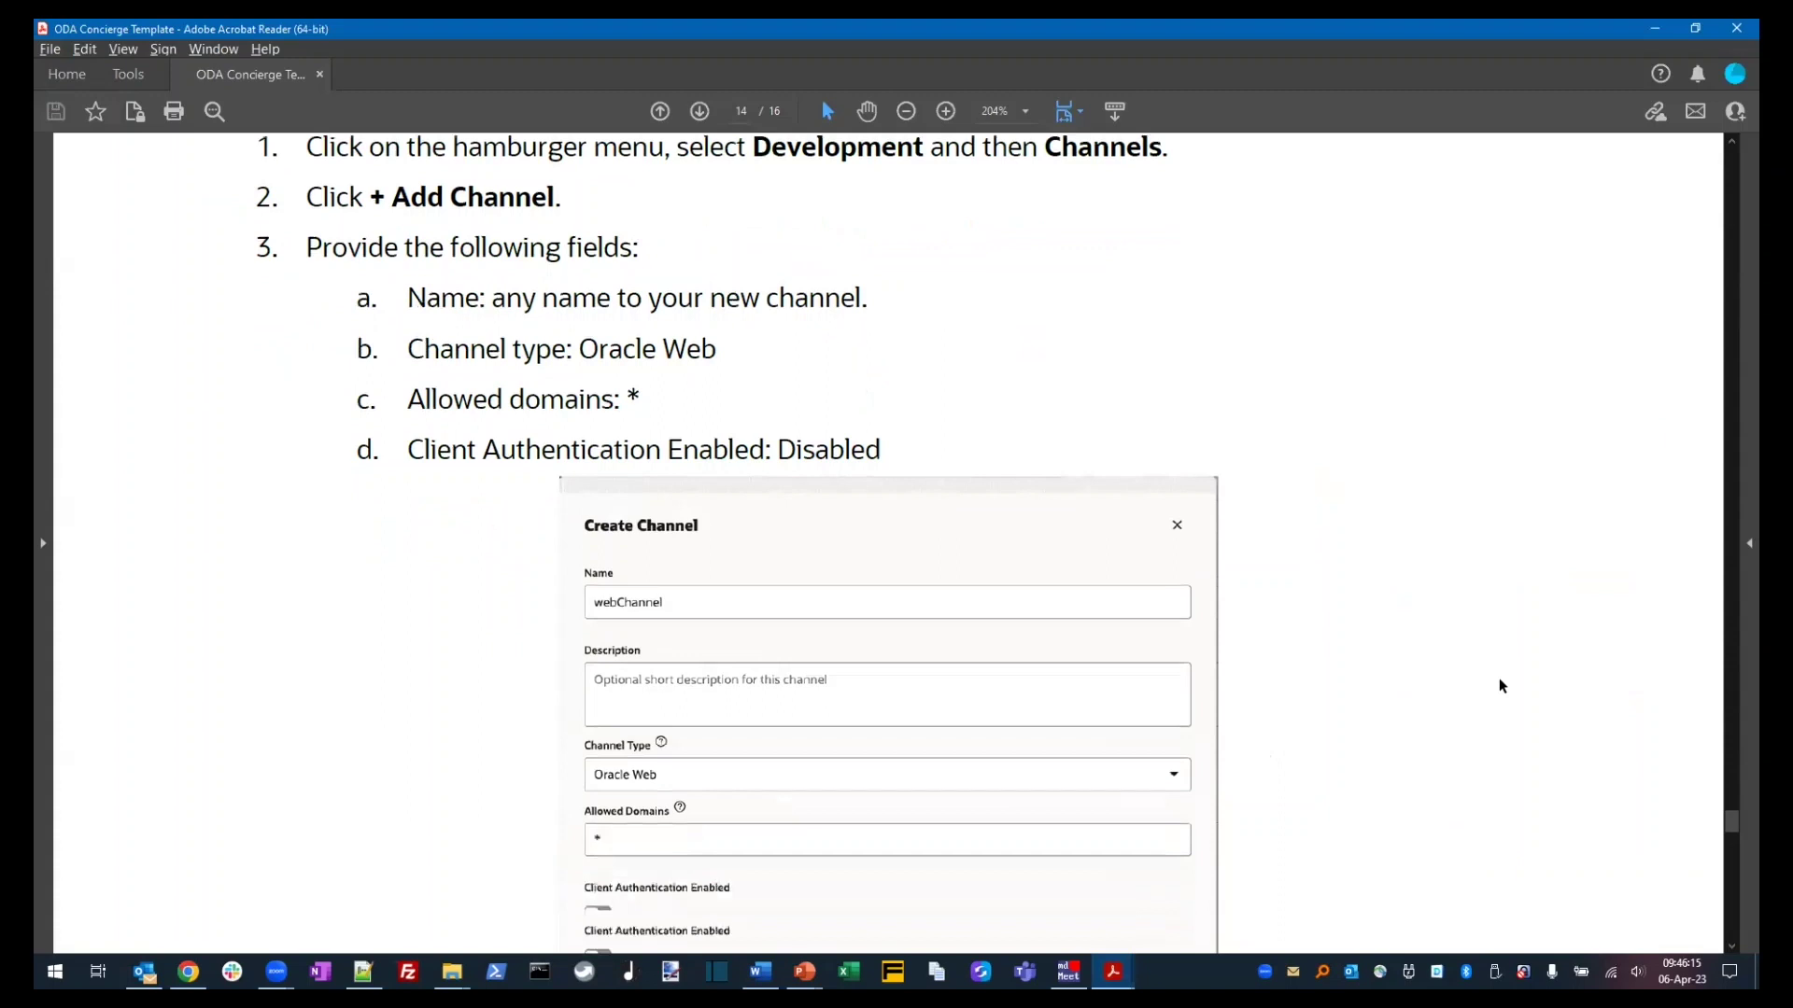
- Review the ODA Concierge Template guide in Adobe Acrobat Reader from the channel creation steps through Object Storage hosting to its last page
scroll(1498, 677, "down", 7)
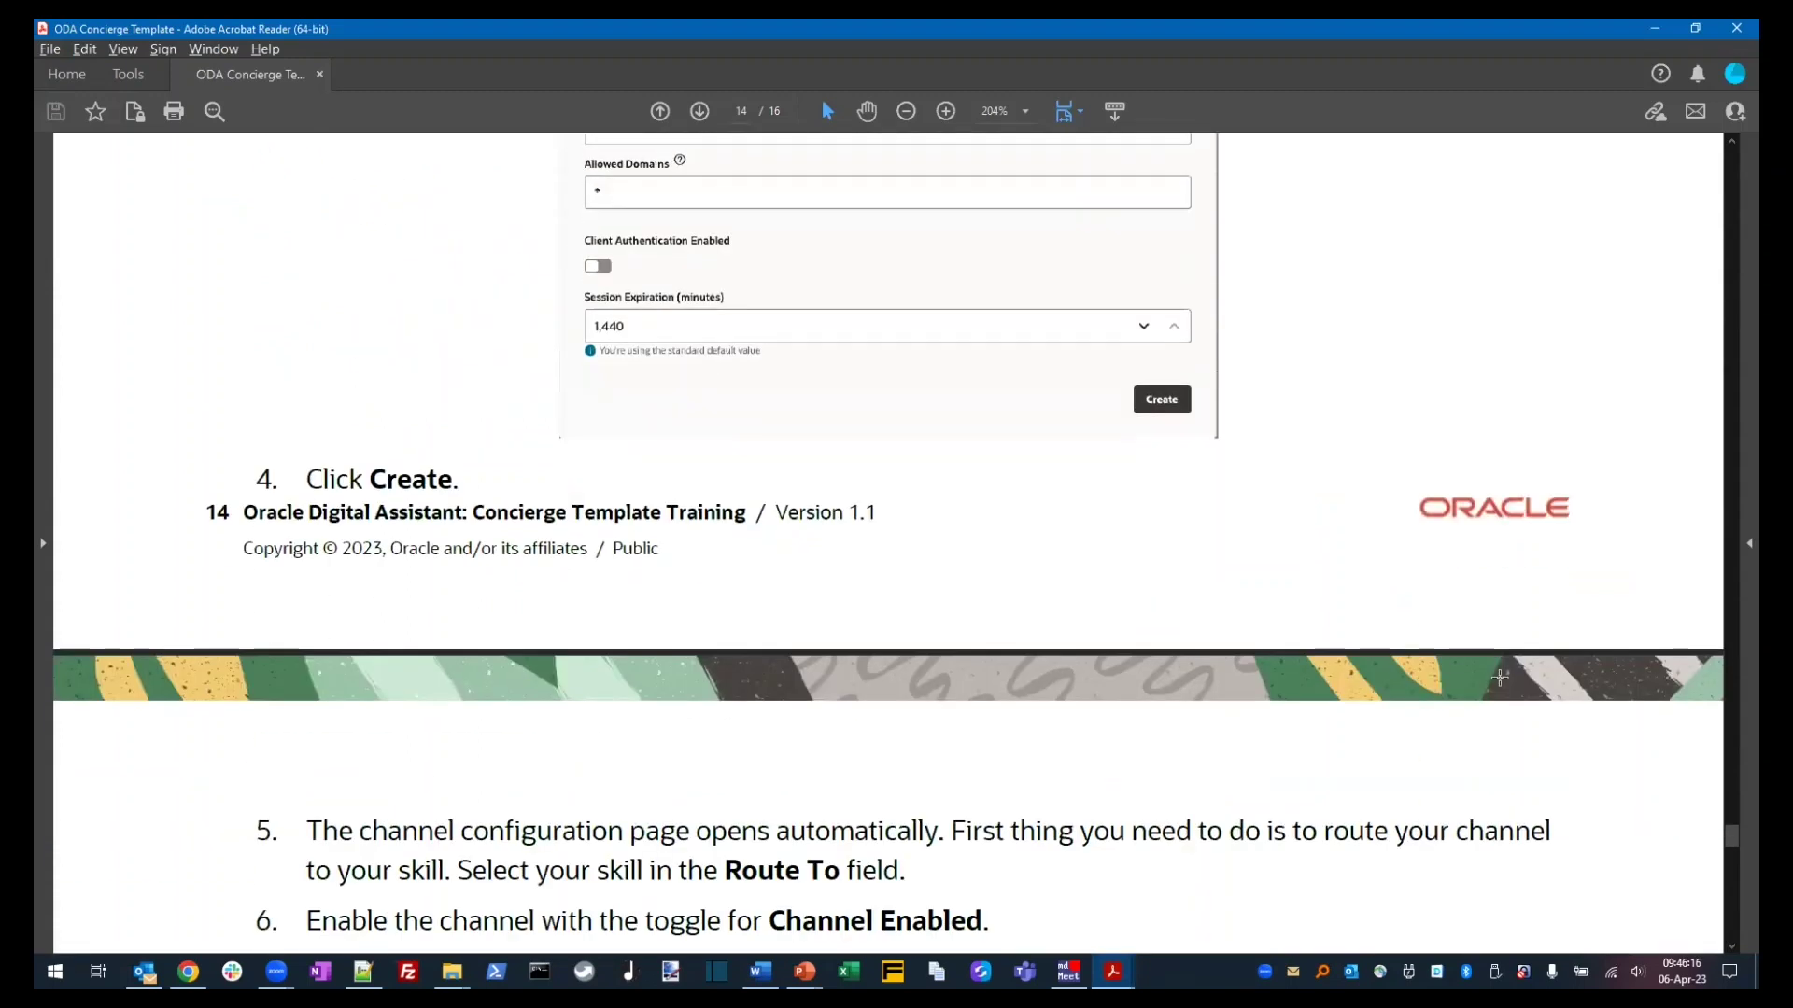
scroll(1499, 678, "down", 5)
scroll(1500, 678, "down", 9)
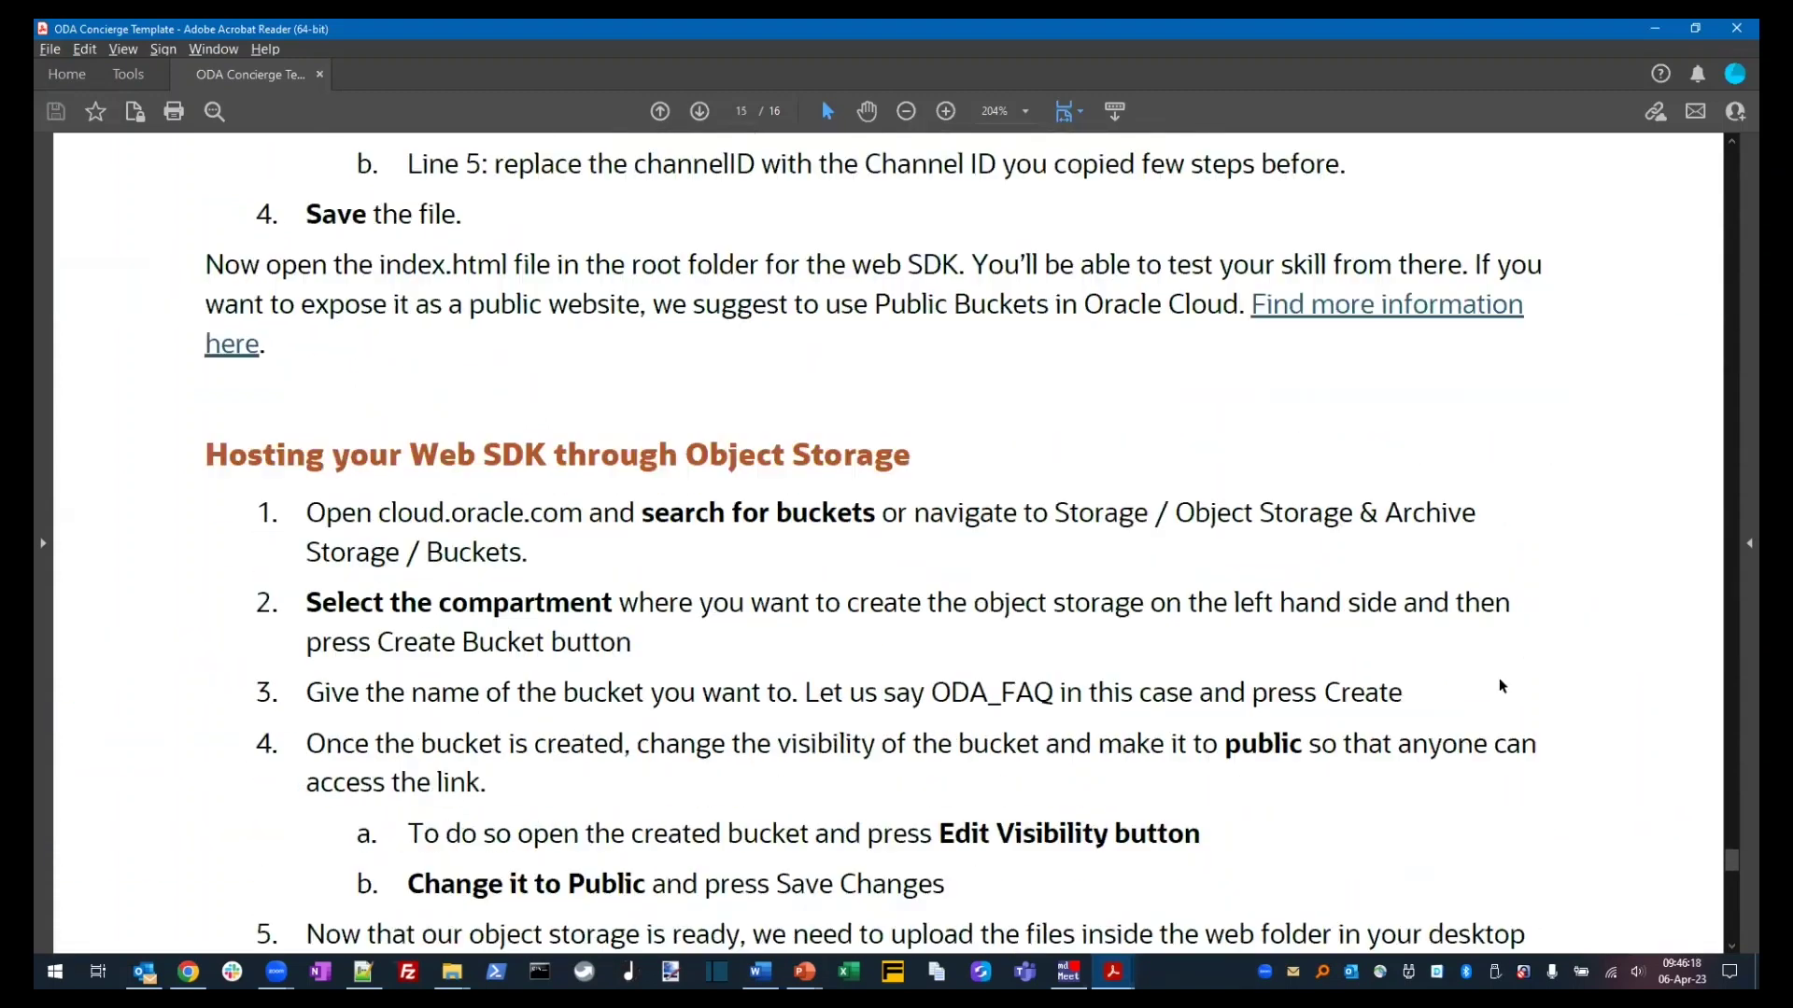
scroll(1499, 678, "down", 15)
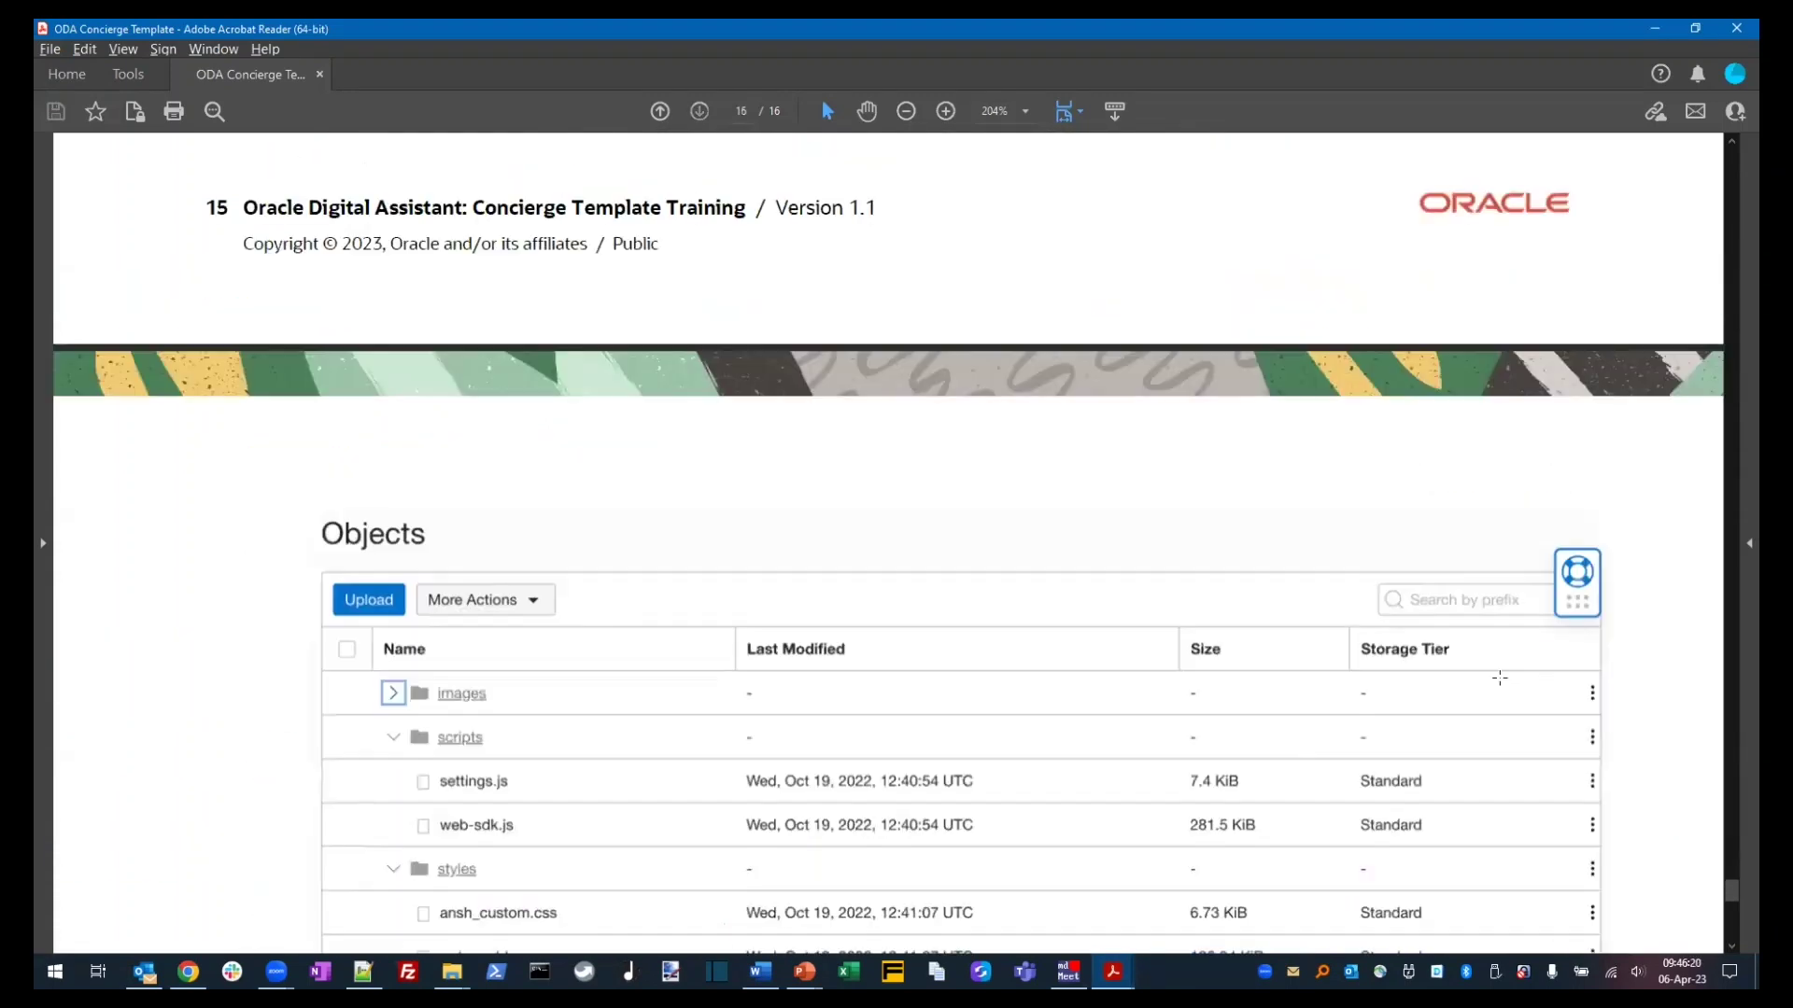
scroll(1499, 678, "down", 15)
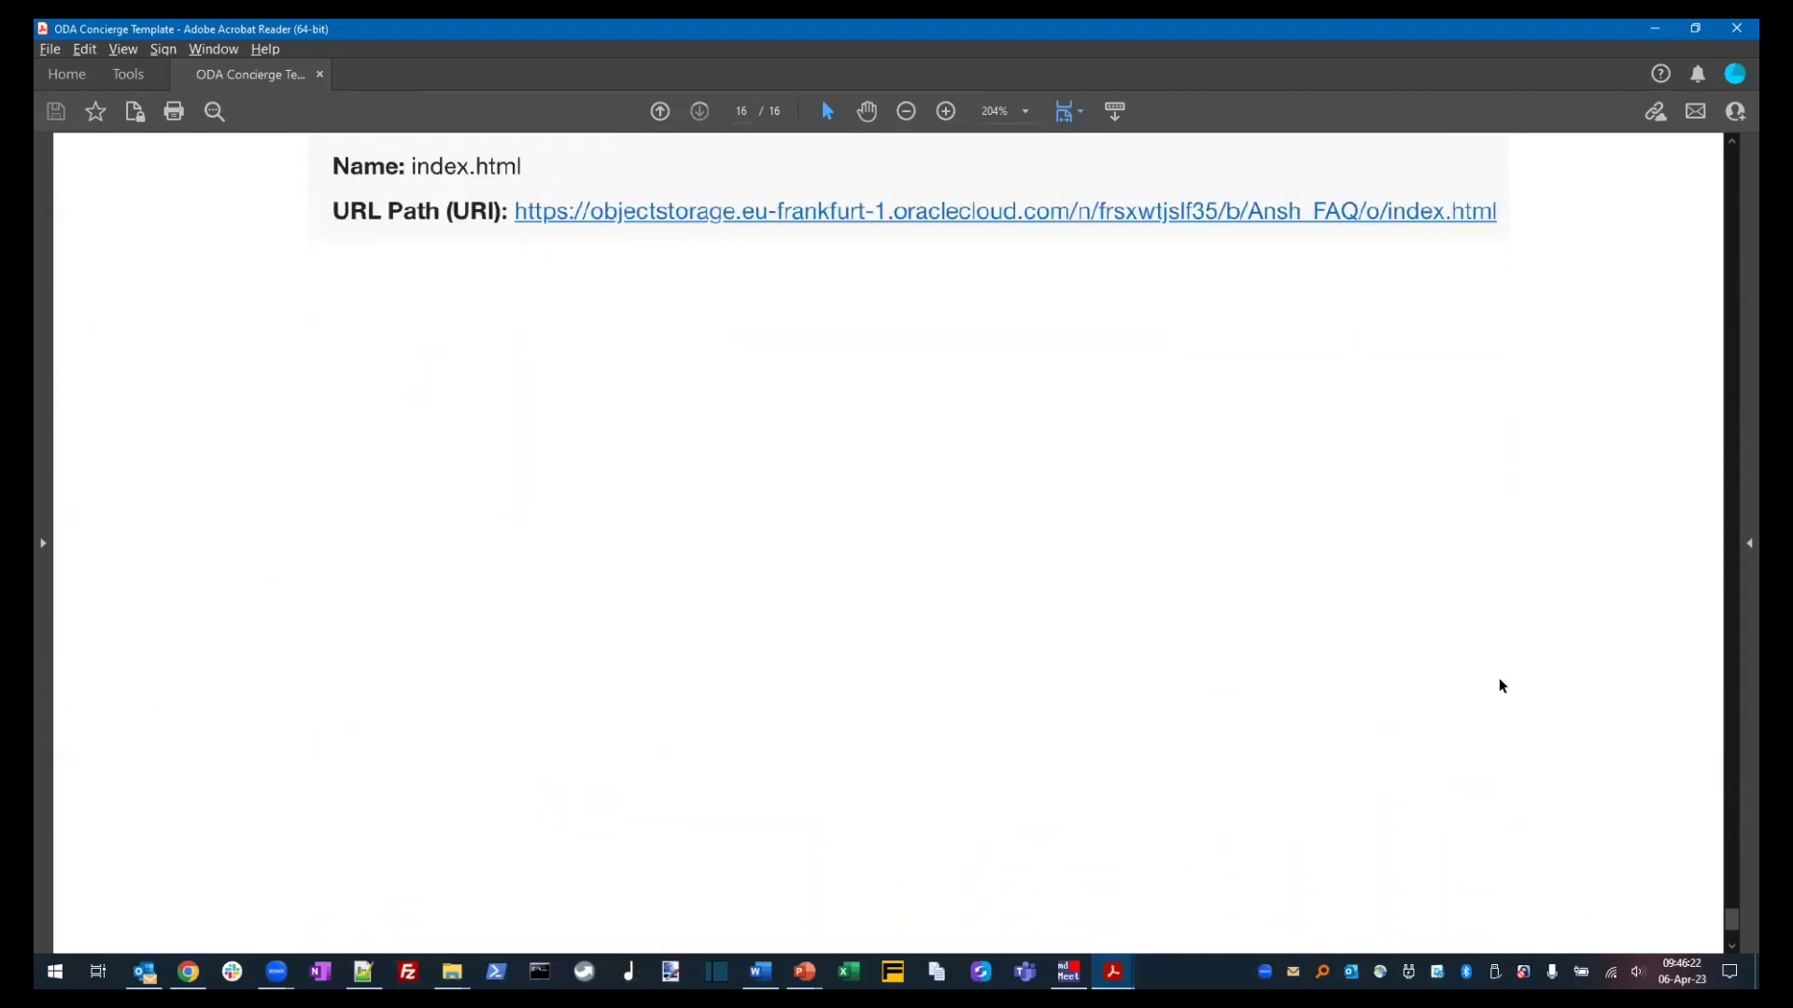